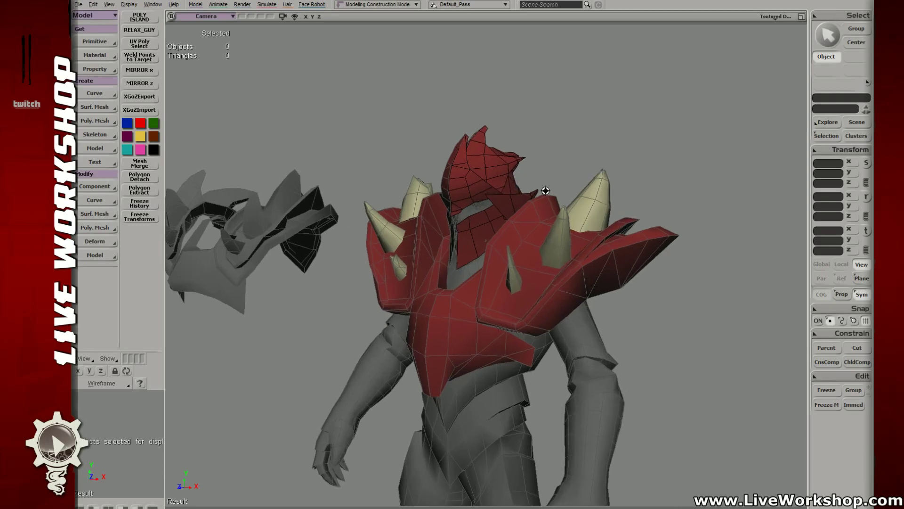
- Select the helmet and examine it together with the red shoulder and chest armour from several angles
middle_drag(491, 190, 484, 222)
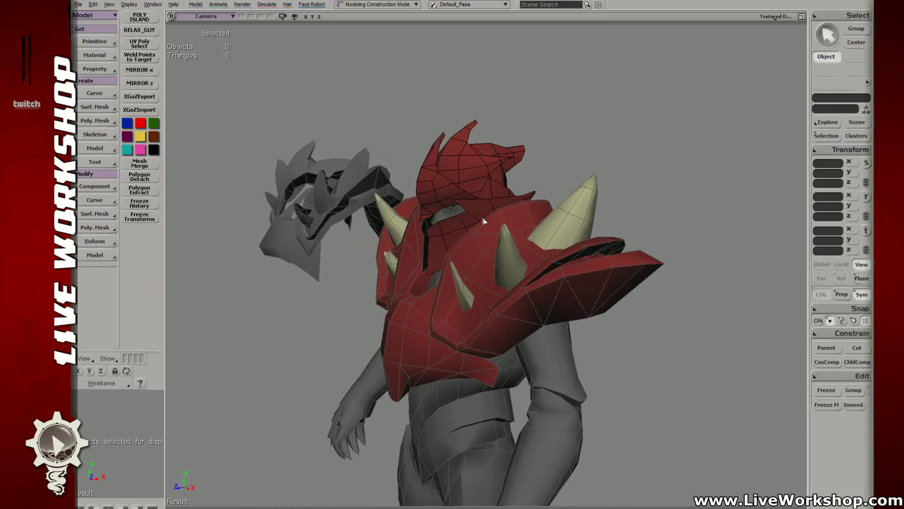
mouse_move(484, 222)
middle_down()
mouse_move(521, 210)
mouse_move(468, 221)
mouse_move(529, 208)
mouse_move(467, 214)
mouse_move(529, 212)
mouse_move(526, 230)
mouse_move(422, 202)
mouse_move(486, 262)
mouse_move(502, 240)
mouse_move(626, 239)
mouse_move(579, 226)
mouse_move(544, 202)
mouse_move(478, 240)
mouse_move(510, 241)
mouse_move(456, 231)
mouse_move(471, 228)
middle_up()
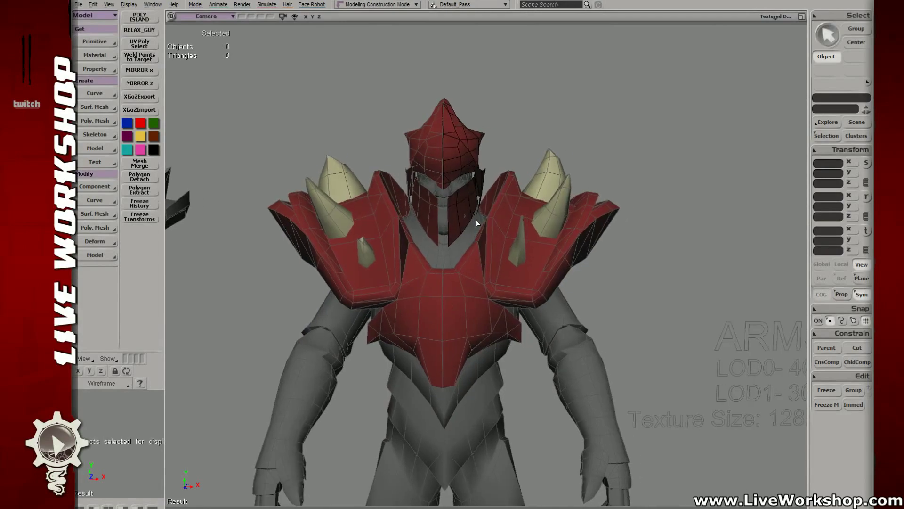
click(468, 199)
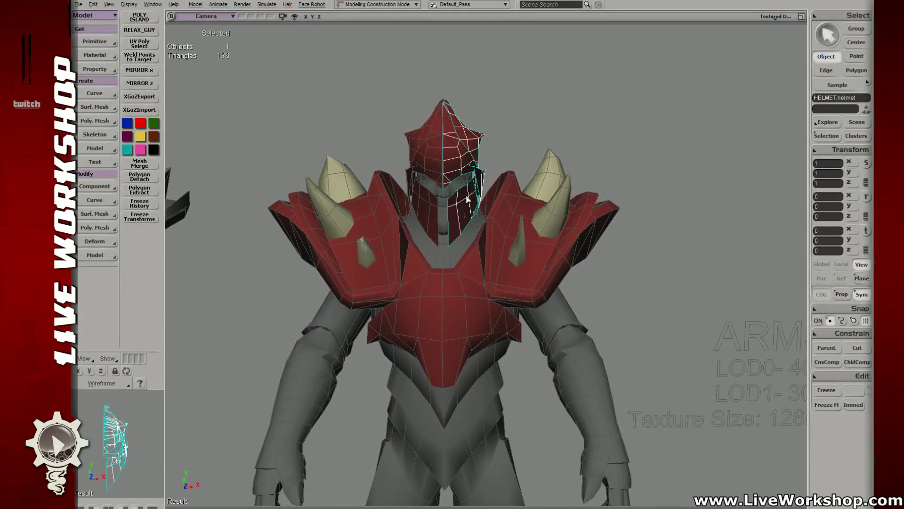
scroll(468, 202, up, 5)
middle_drag(469, 203, 322, 193)
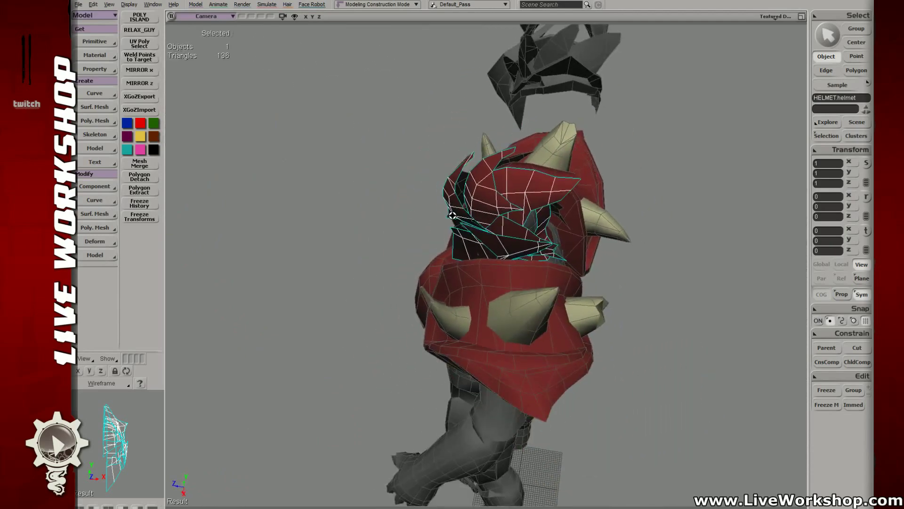
middle_drag(439, 216, 479, 209)
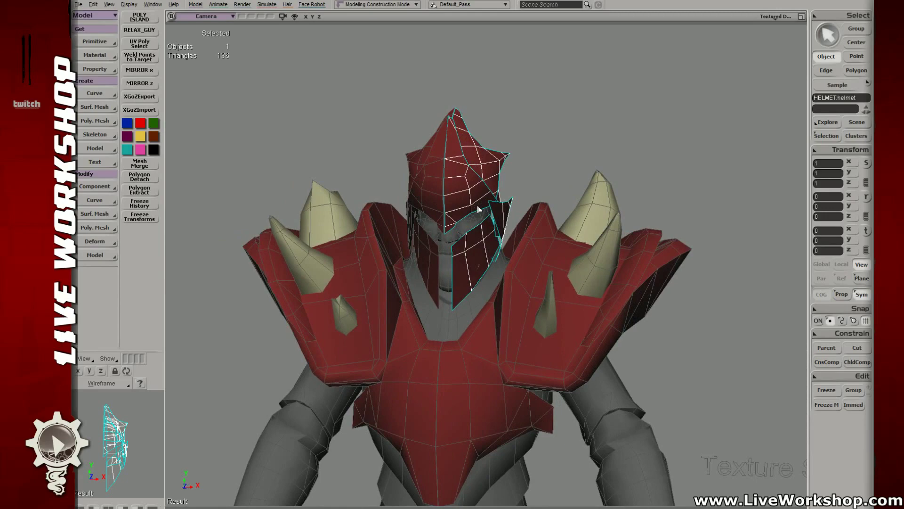
middle_drag(513, 171, 541, 207)
scroll(547, 156, down, 10)
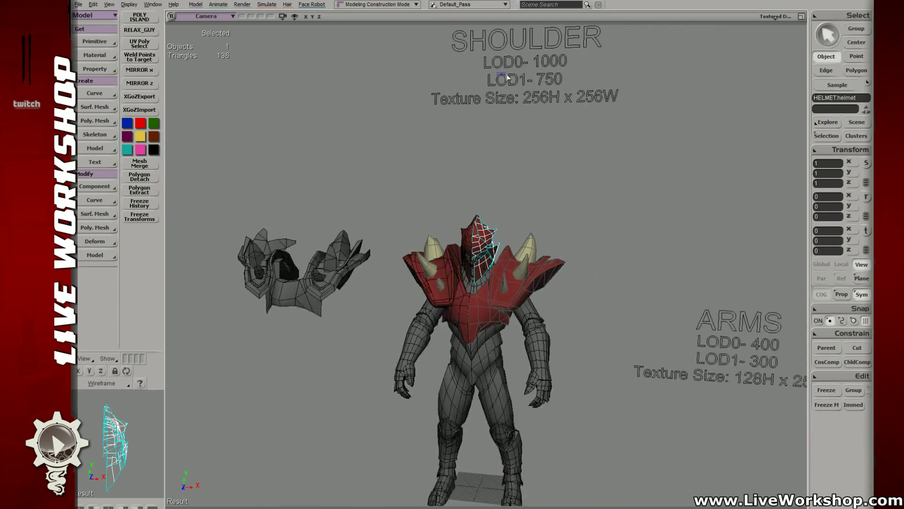
- Duplicate the SHOULDER budget text label and place the copy above the character's head
click(507, 76)
middle_drag(528, 143, 505, 115)
scroll(505, 115, down, 2)
key(v)
mouse_move(538, 102)
mouse_down()
mouse_move(547, 117)
mouse_move(626, 148)
mouse_move(615, 175)
mouse_move(629, 158)
mouse_move(541, 132)
mouse_move(513, 95)
mouse_move(541, 101)
mouse_up()
key(ctrl+d)
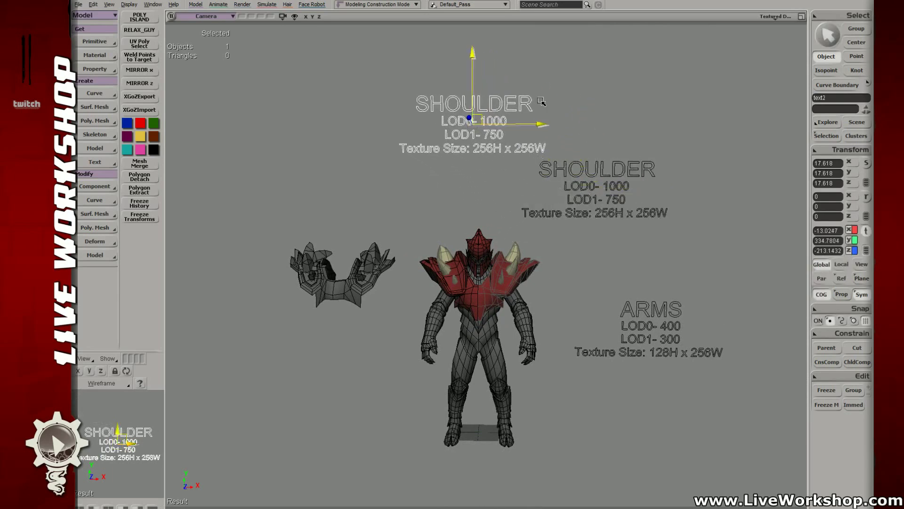
- Retitle the copied label above the character's head as HELMET in its text properties
key(space)
drag(599, 180, 634, 240)
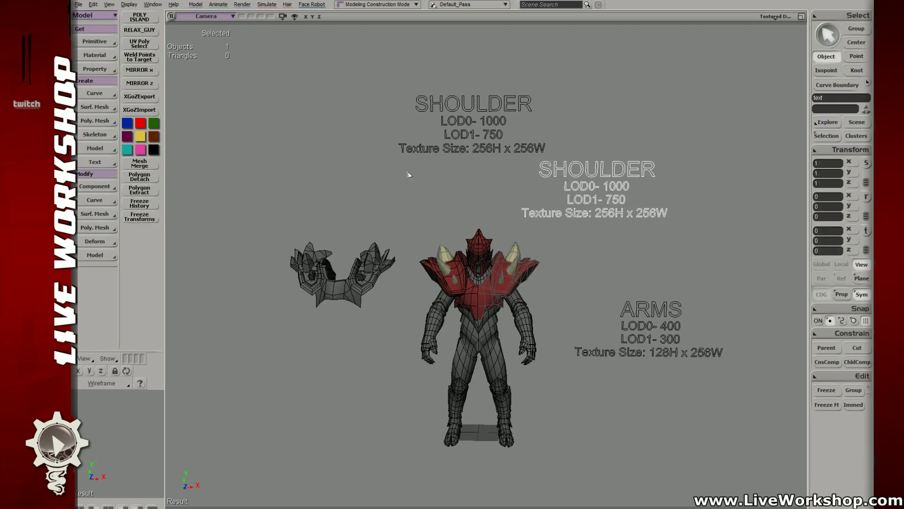
click(443, 170)
key(Return)
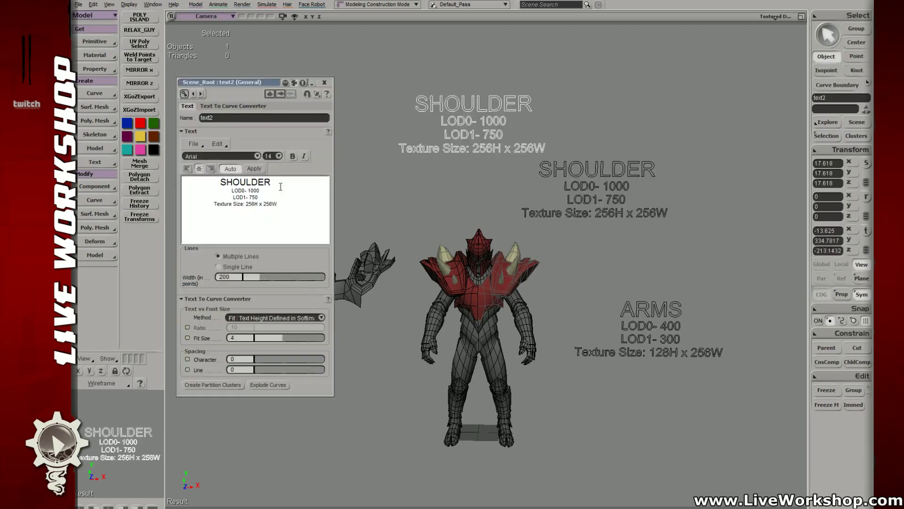
drag(273, 182, 223, 179)
text(HELMET)
click(232, 190)
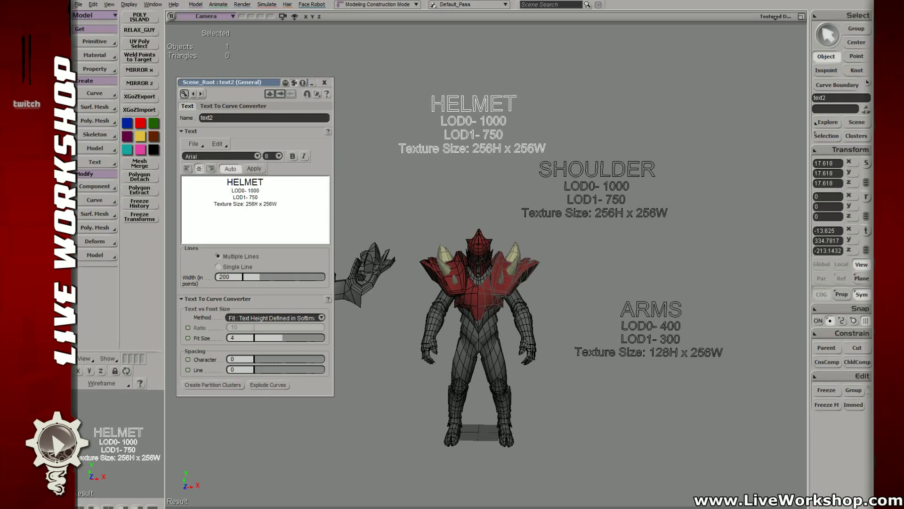
- Check the Head budget on the Dota 2 requirements page in Firefox and set the HELMET label to LOD0- 800 and LOD1- 550
key(alt+Tab)
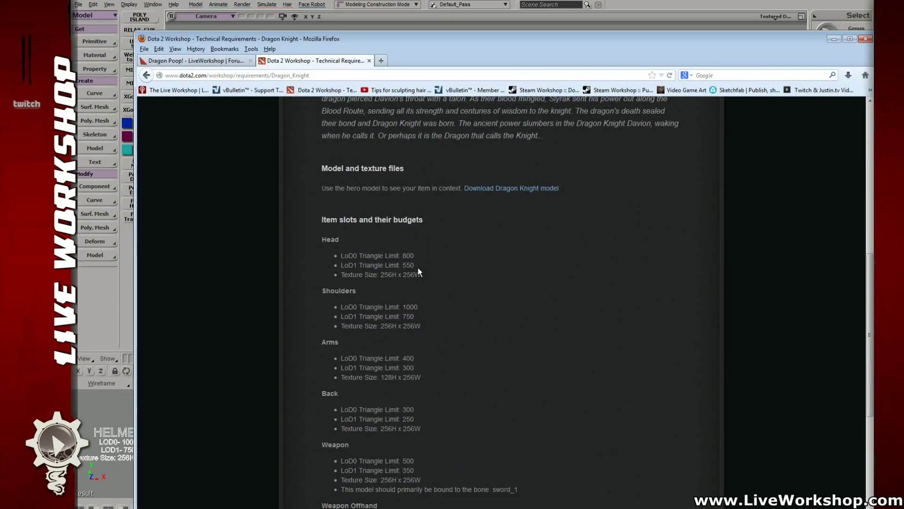
key(alt+Tab)
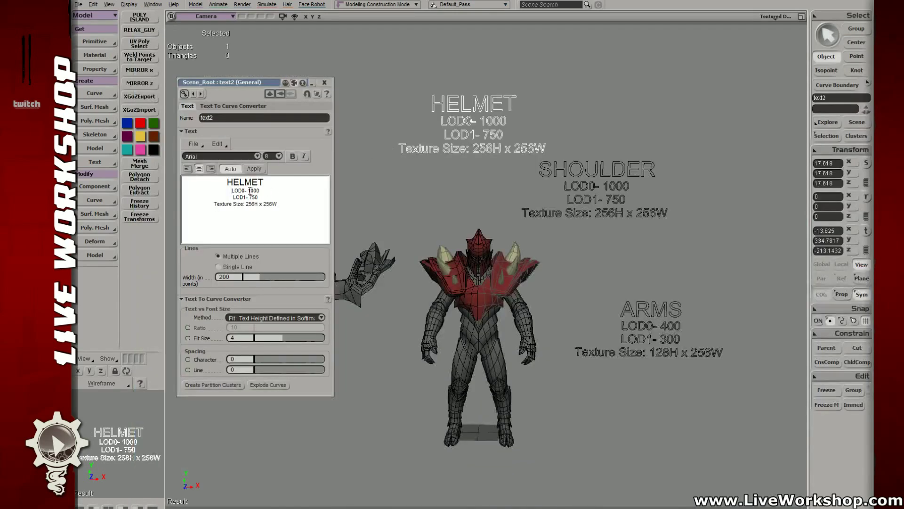
text(800)
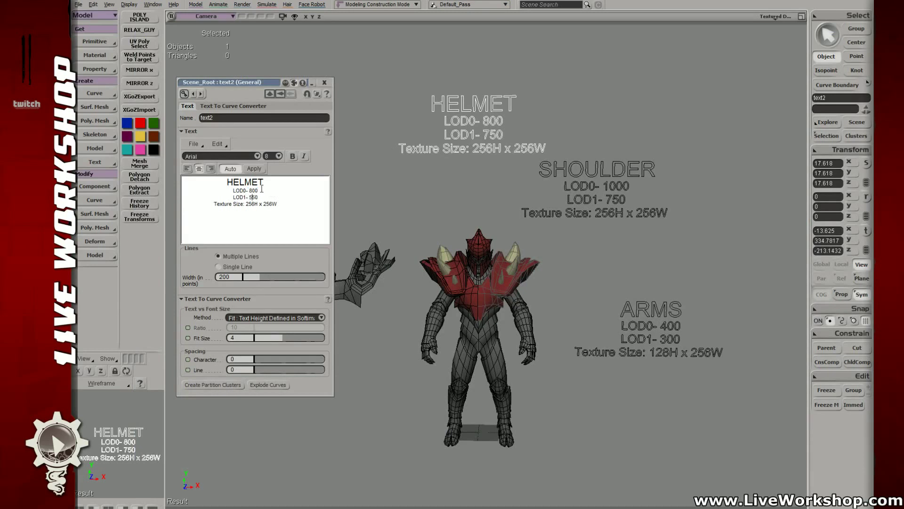
key(Return)
key(BackSpace)
- Compare the Head texture size on the Firefox requirements page with the HELMET label's texture line, and close the label's properties
key(alt+Tab)
drag(428, 276, 340, 279)
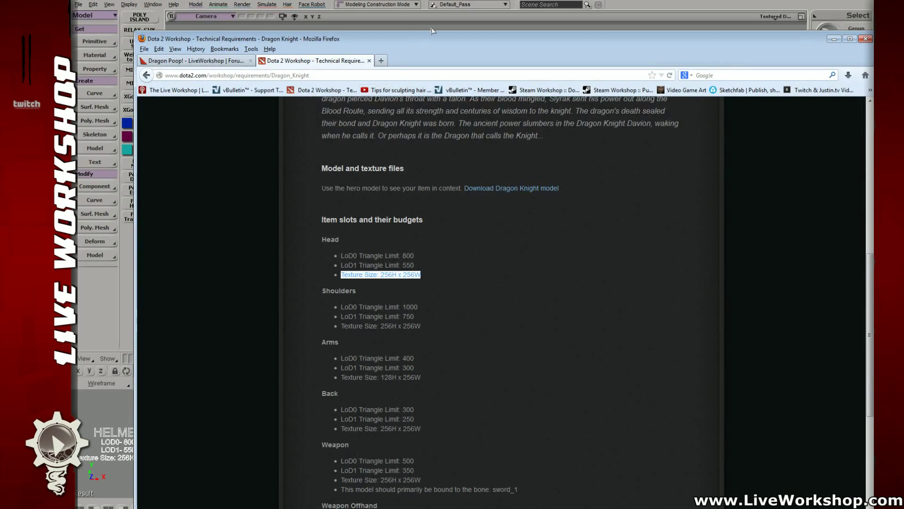
key(alt+Tab)
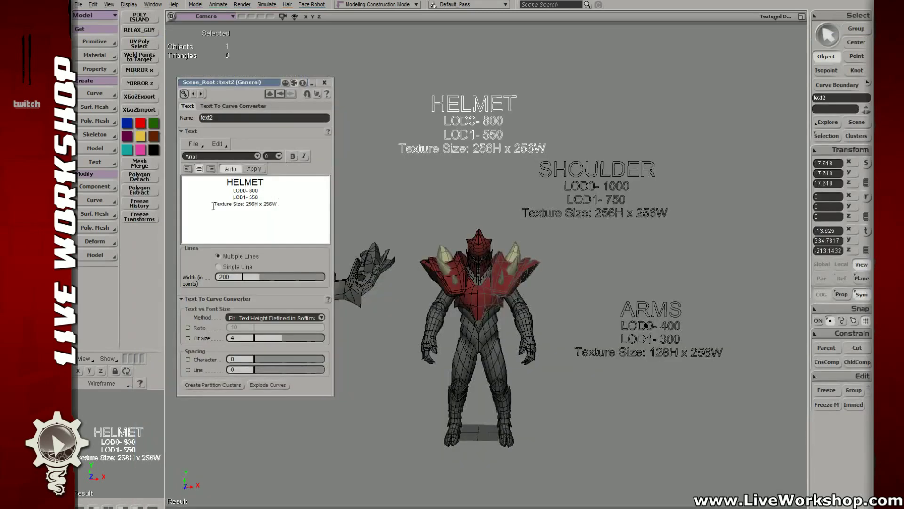
drag(214, 206, 313, 208)
click(308, 214)
click(325, 82)
click(447, 173)
- Move the HELMET label down closer to the character's head and scale it down
scroll(460, 173, up, 3)
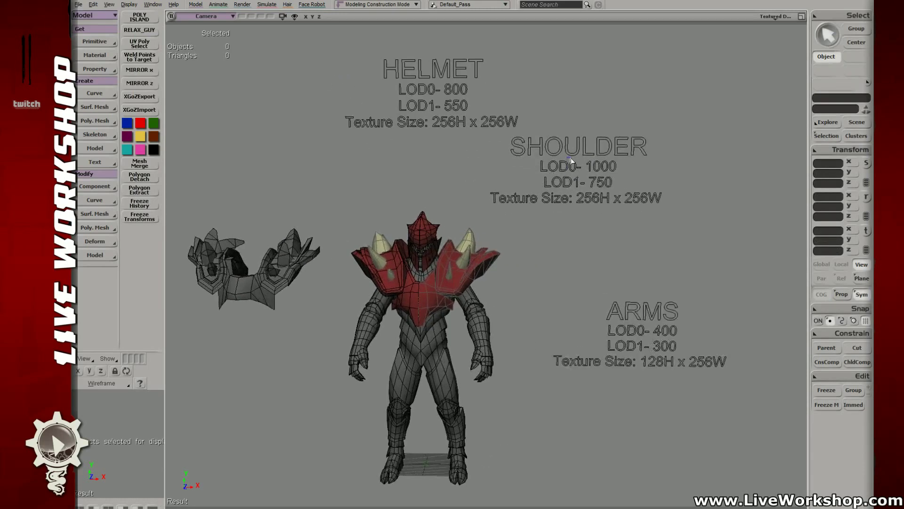
click(570, 159)
click(446, 113)
key(v)
middle_drag(445, 112, 444, 133)
key(x)
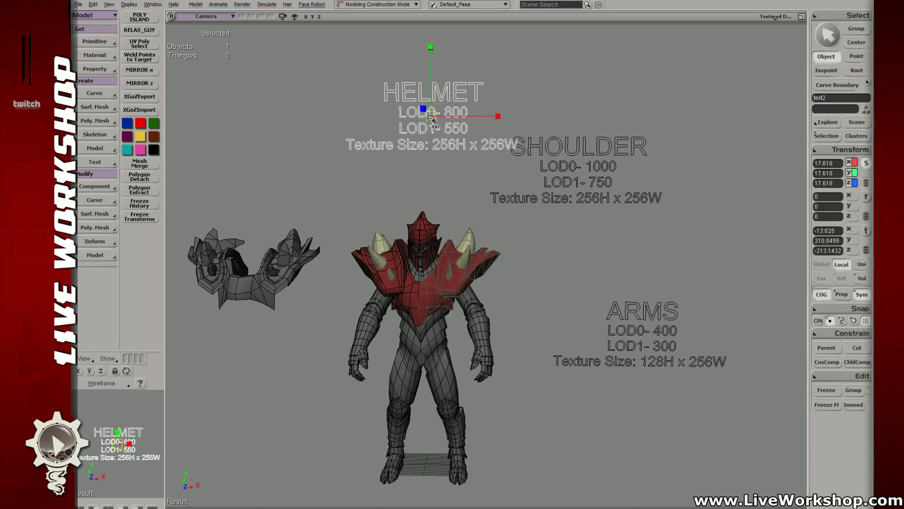
mouse_move(432, 118)
mouse_down()
mouse_move(416, 118)
mouse_move(432, 100)
mouse_move(431, 120)
mouse_up()
key(v)
- Scale down the SHOULDER and ARMS budget labels beside the character and deselect them
key(space)
click(536, 146)
key(x)
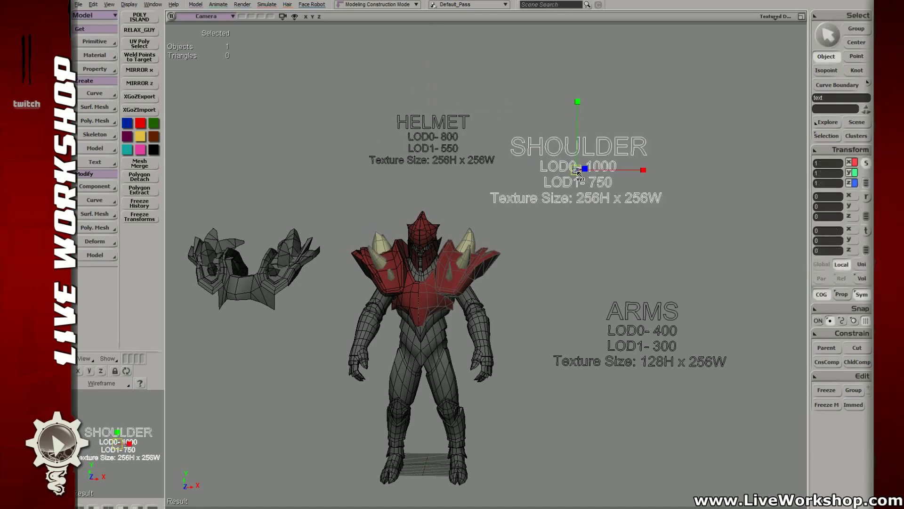
drag(579, 171, 595, 198)
click(638, 336)
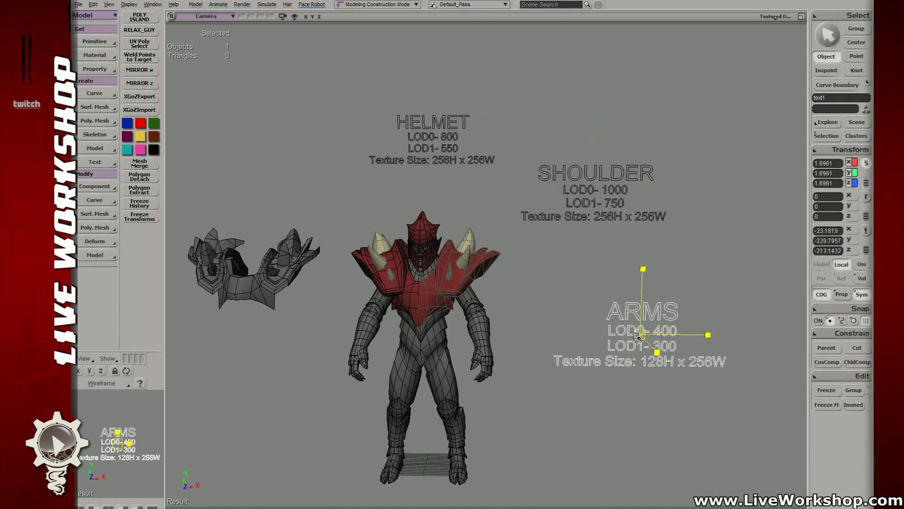
drag(638, 336, 632, 337)
click(561, 273)
- Examine the full armoured character and its budget labels from several angles with the helmet selected
key(s)
drag(523, 262, 577, 220)
middle_drag(578, 220, 532, 210)
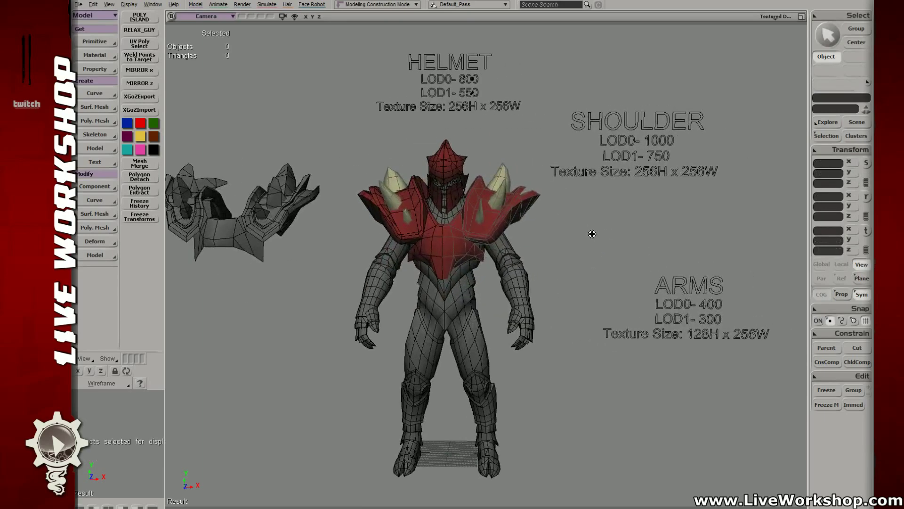
right_drag(532, 209, 478, 204)
middle_drag(478, 204, 525, 205)
right_drag(525, 205, 535, 198)
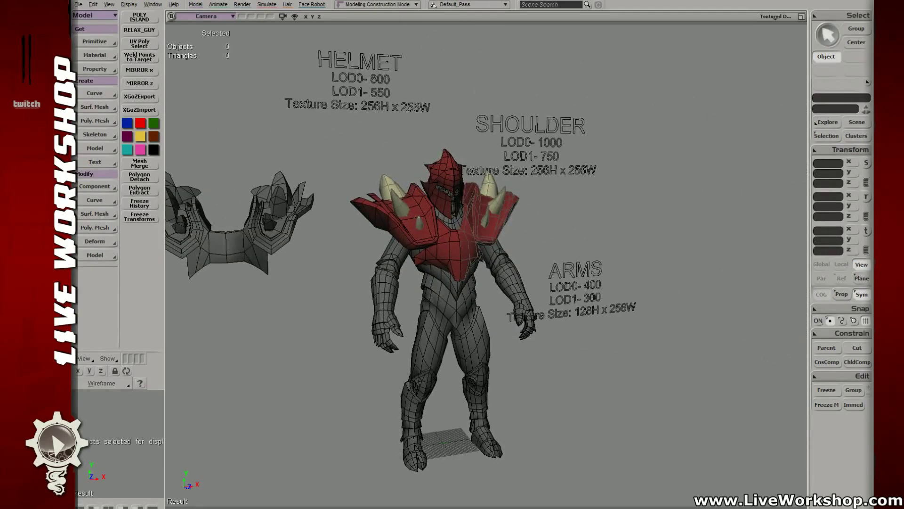
right_drag(493, 135, 490, 140)
key(space)
drag(337, 109, 624, 352)
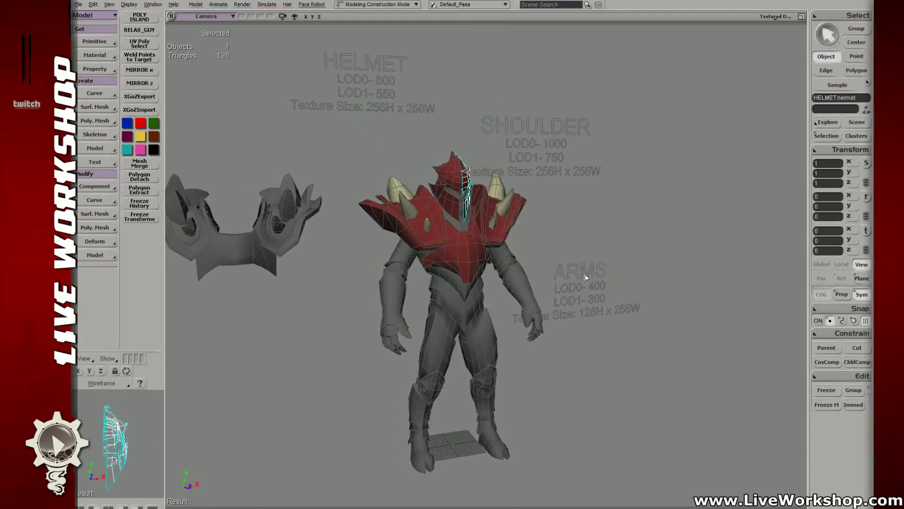
right_drag(535, 222, 433, 143)
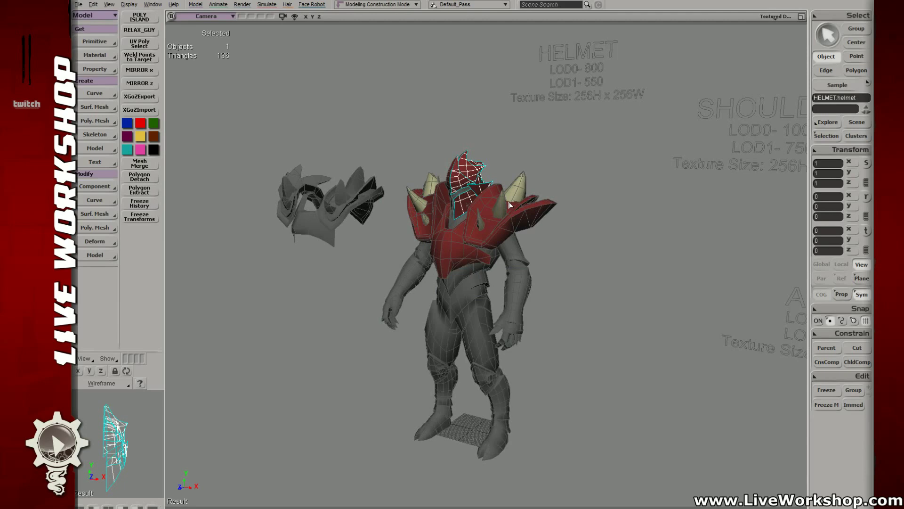
right_drag(469, 141, 538, 210)
click(443, 166)
click(435, 166)
key(f)
- Switch to Firefox and open LiveWorkshop.com in a new tab from the top of the Dragon Poop! forum thread
key(alt+Tab)
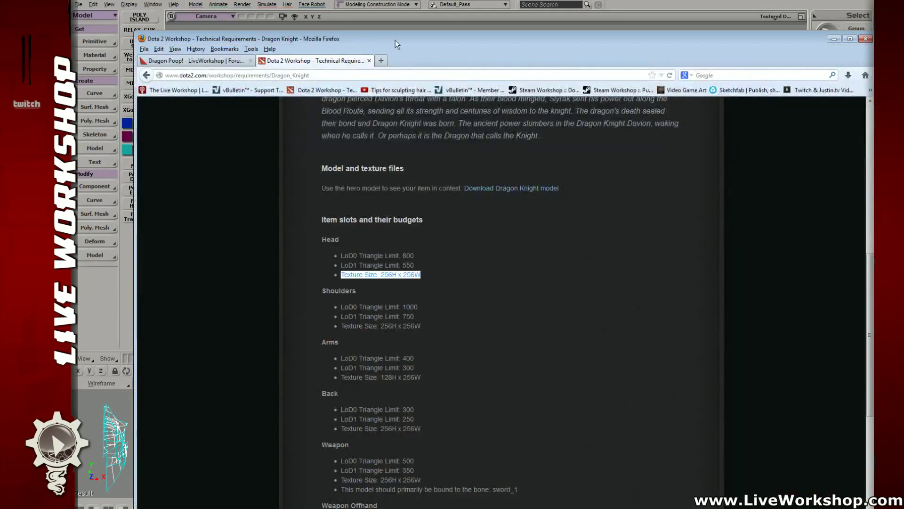
click(200, 60)
scroll(414, 278, up, 3)
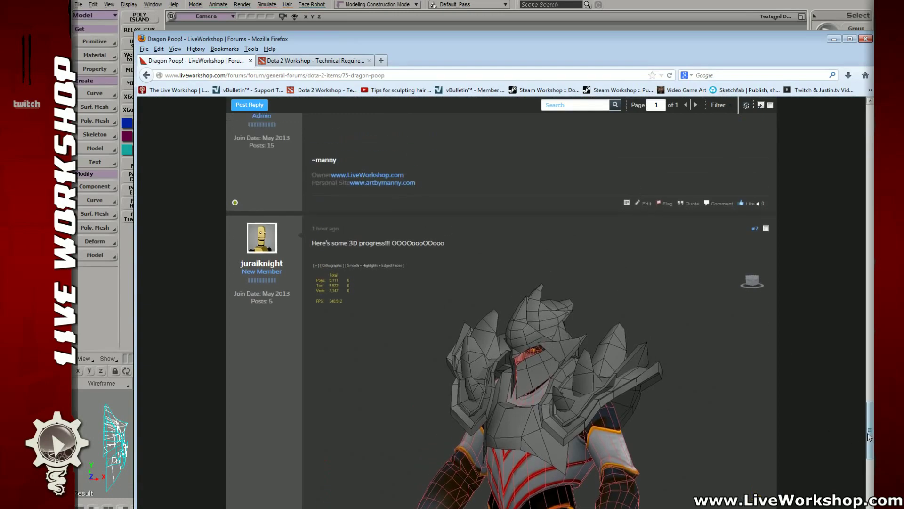
drag(869, 438, 858, 127)
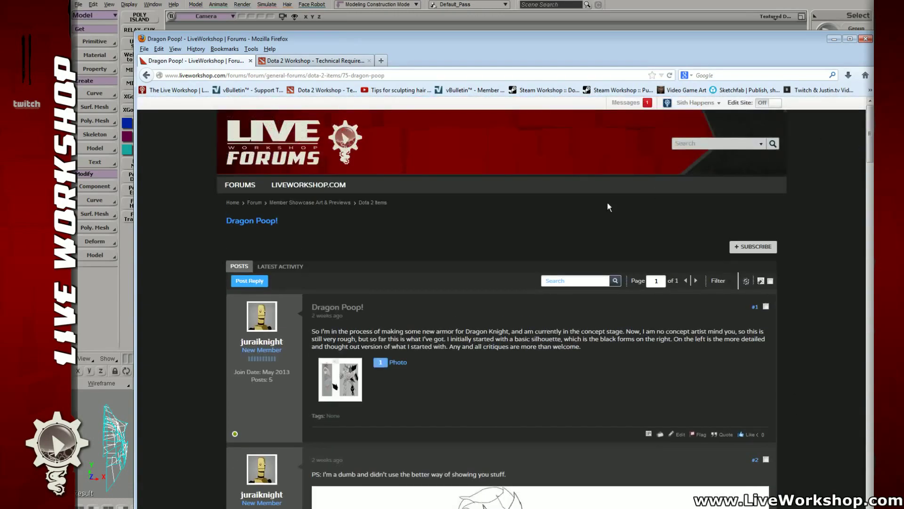
middle_click(309, 184)
click(293, 61)
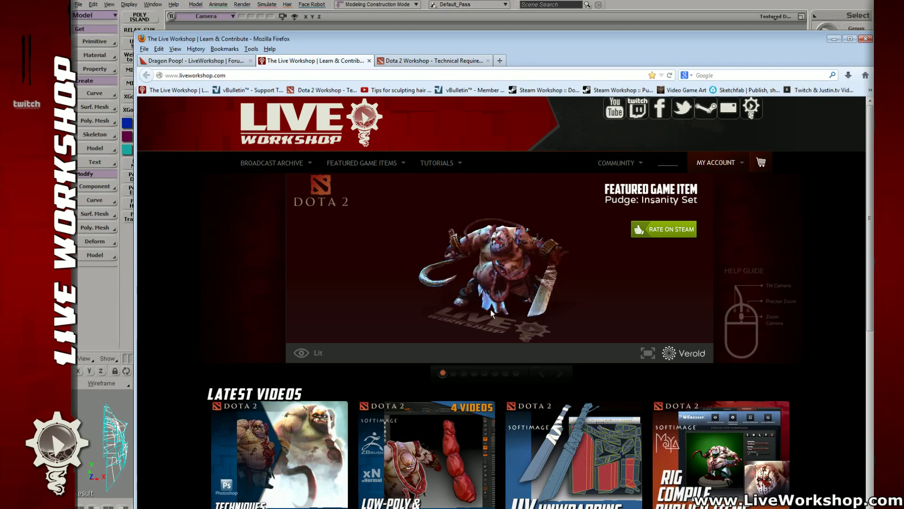
- Examine the Pudge: Insanity Set model up close and from different angles in the homepage's featured item viewer
drag(539, 308, 527, 266)
scroll(535, 273, up, 5)
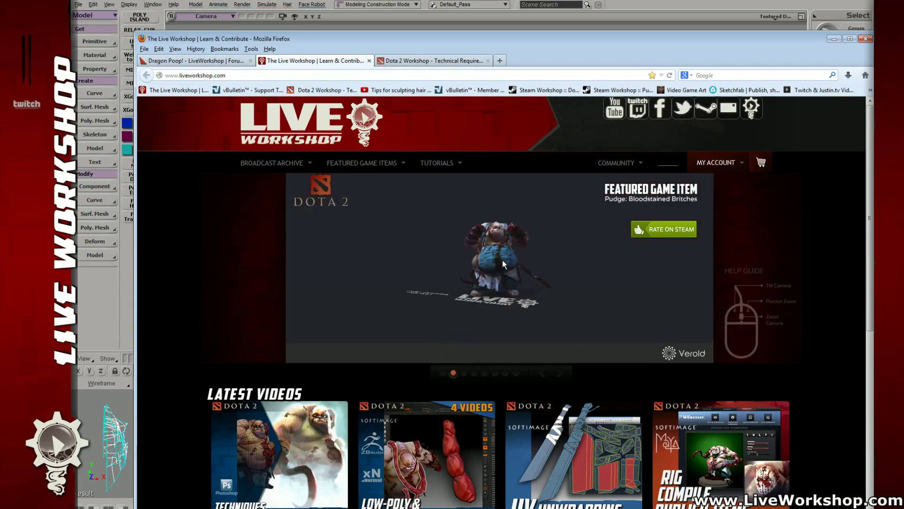
drag(527, 250, 442, 357)
click(443, 373)
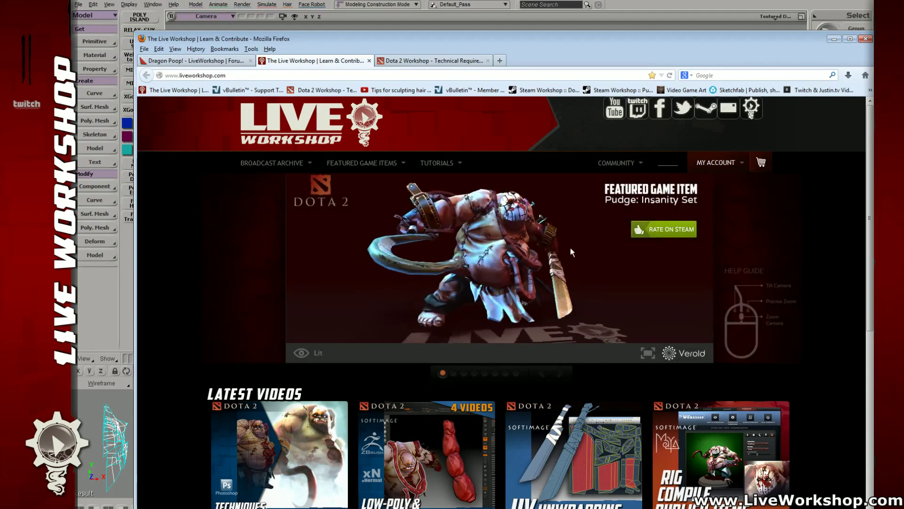
drag(459, 263, 499, 262)
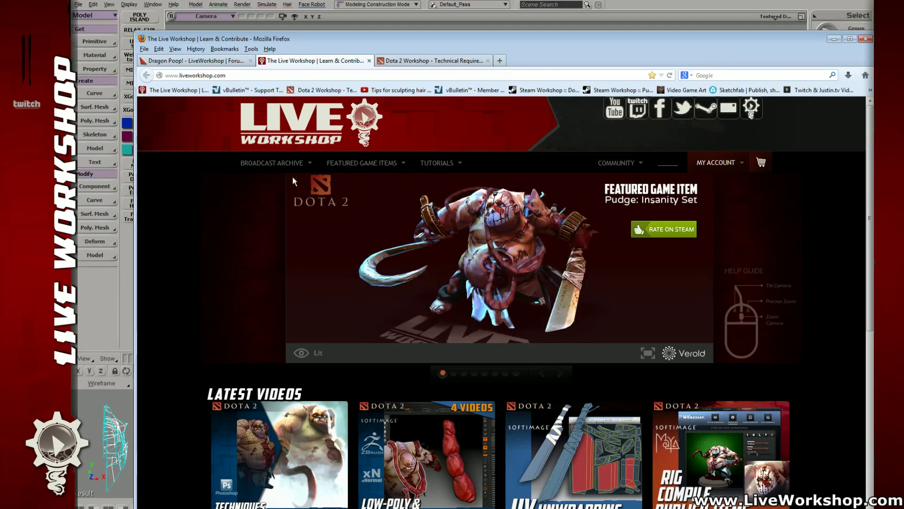
- Browse the site's Broadcast Archive, Featured Game Items and Tutorials listings
mouse_move(273, 166)
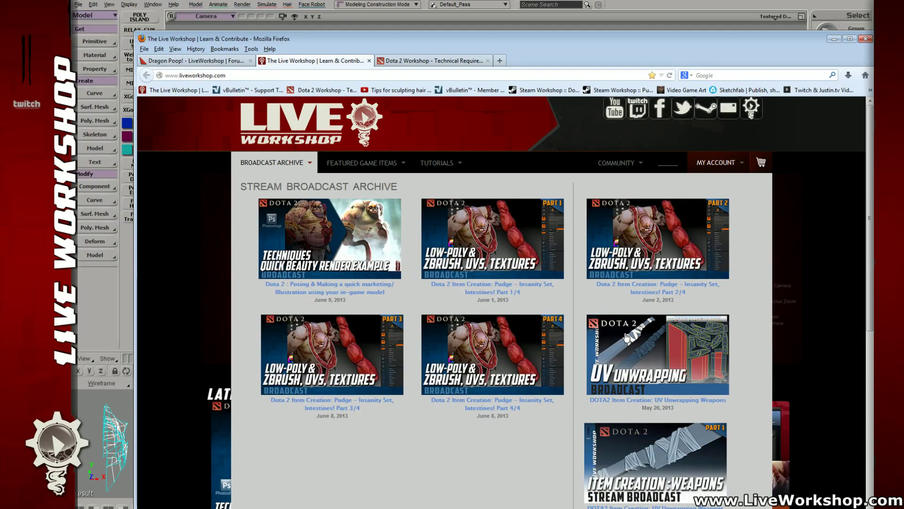
scroll(637, 349, down, 2)
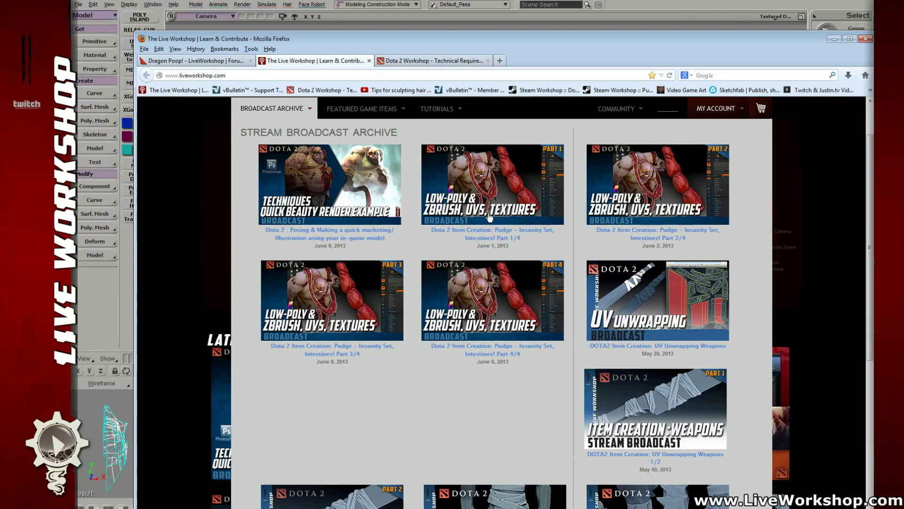
scroll(489, 216, down, 3)
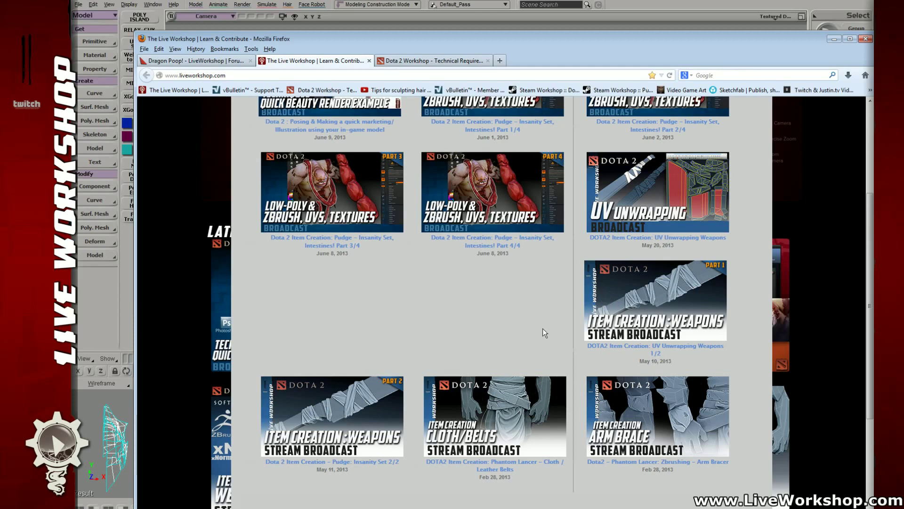
scroll(536, 335, up, 4)
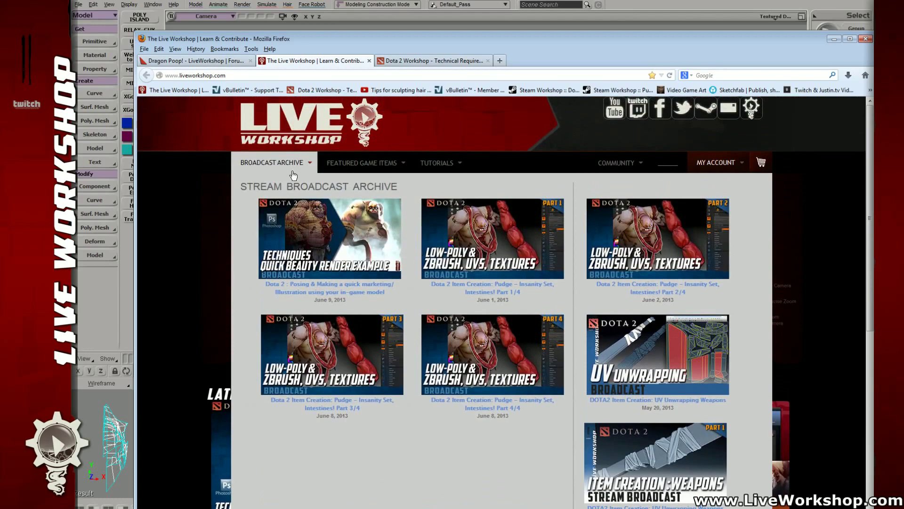
mouse_move(364, 169)
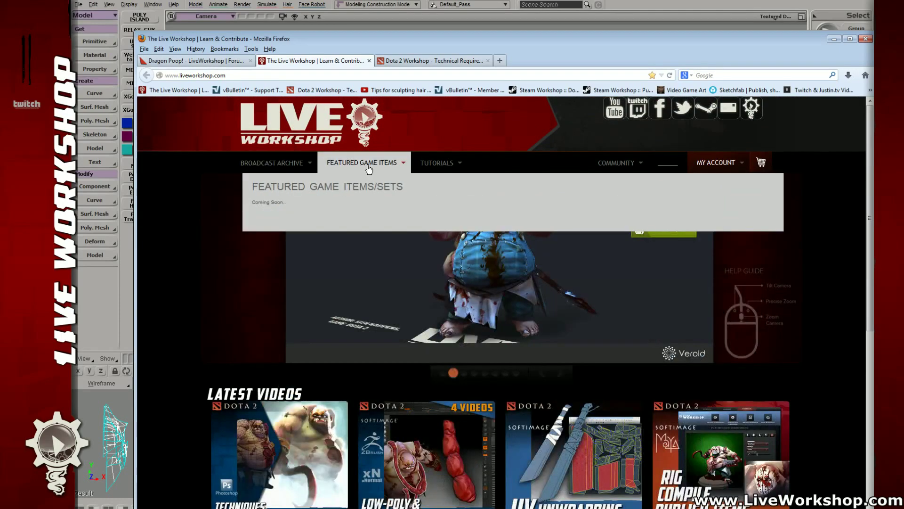
mouse_move(428, 172)
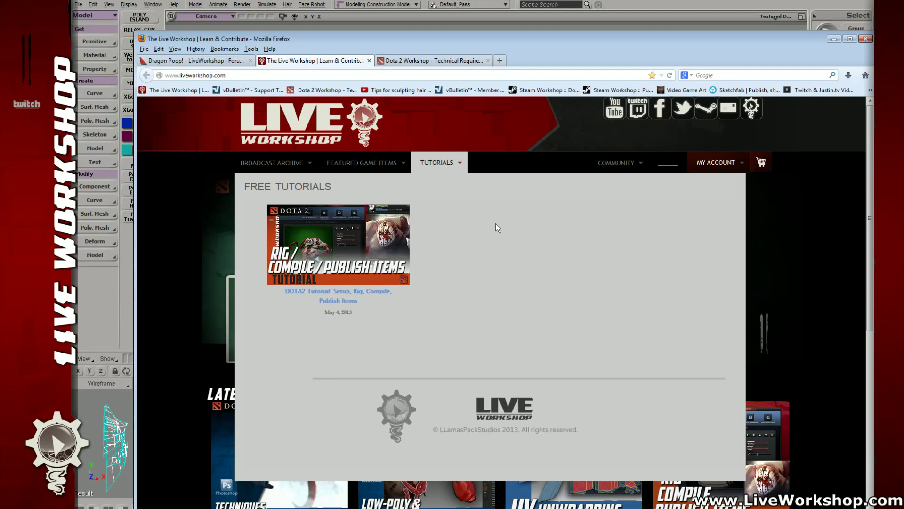
- Open the Live Workshop community forums in a new tab and look at the Login or Sign Up form
mouse_move(697, 169)
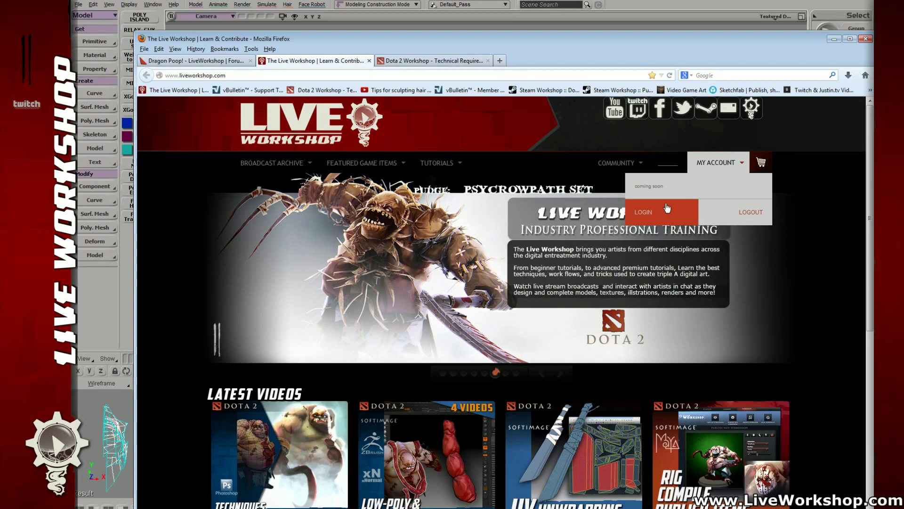
mouse_move(617, 171)
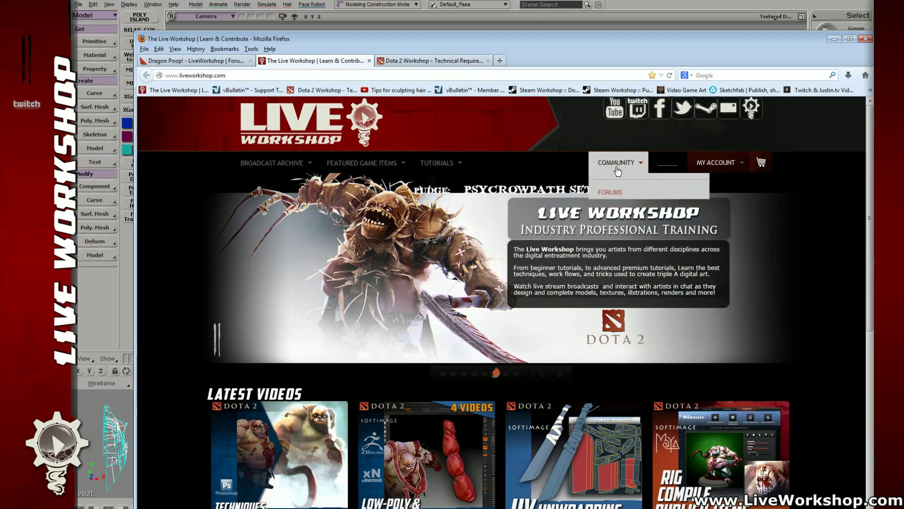
middle_click(617, 195)
click(433, 66)
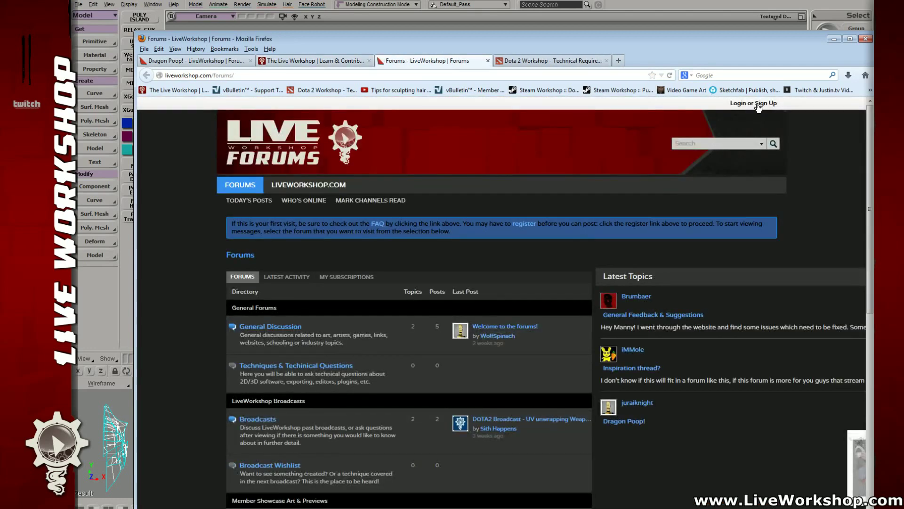
click(757, 105)
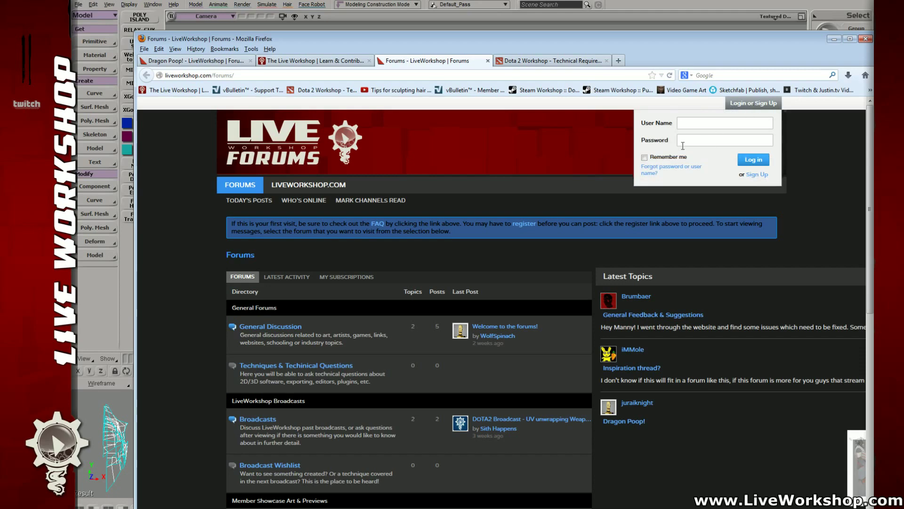
click(528, 149)
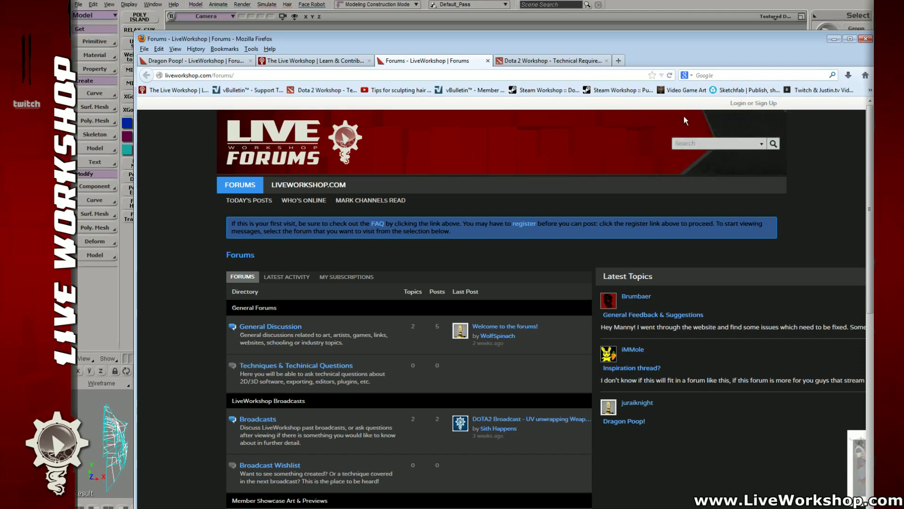
- Browse the forum directory, open the Dragon Poop! thread under Dota 2 Items, and examine its armour sketches and 3D progress images
scroll(339, 254, down, 3)
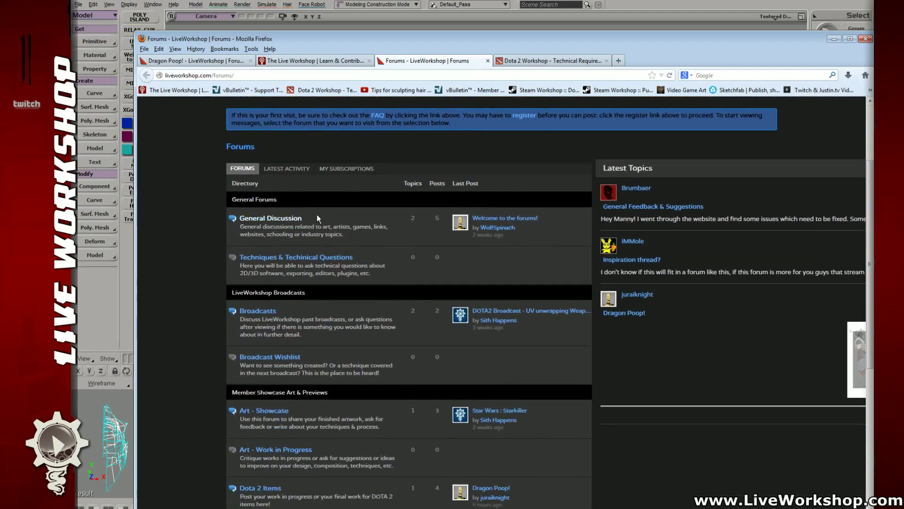
scroll(317, 217, down, 7)
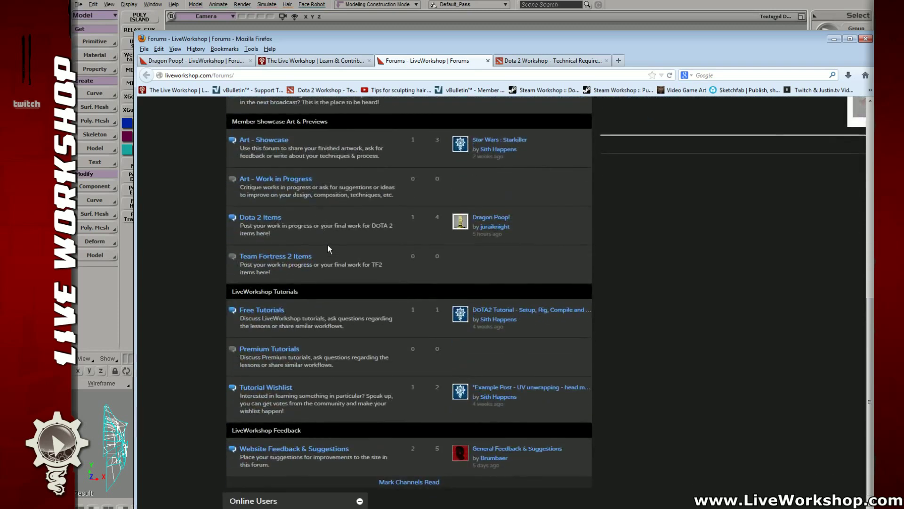
scroll(325, 243, up, 1)
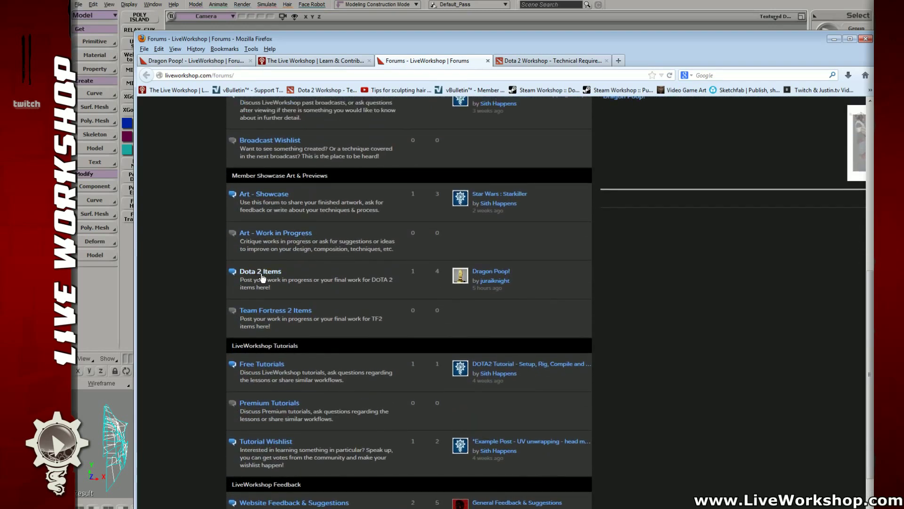
click(496, 272)
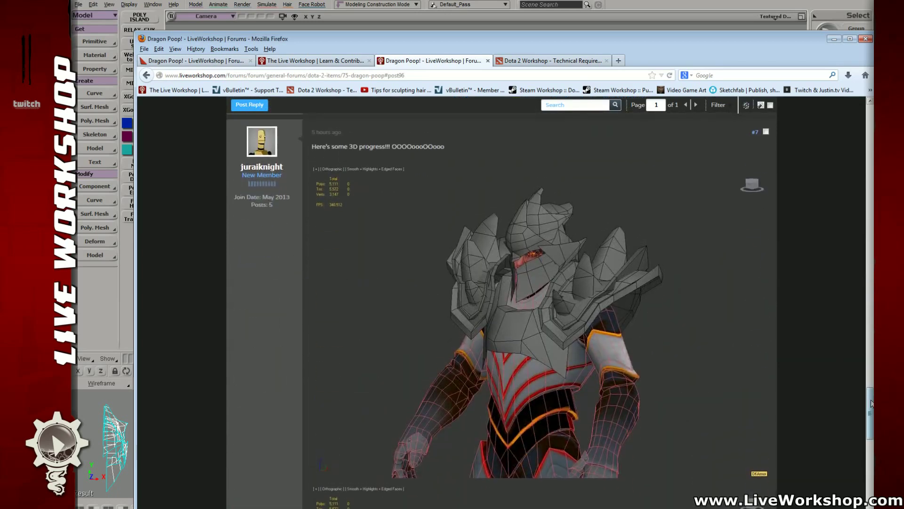
drag(871, 404, 861, 164)
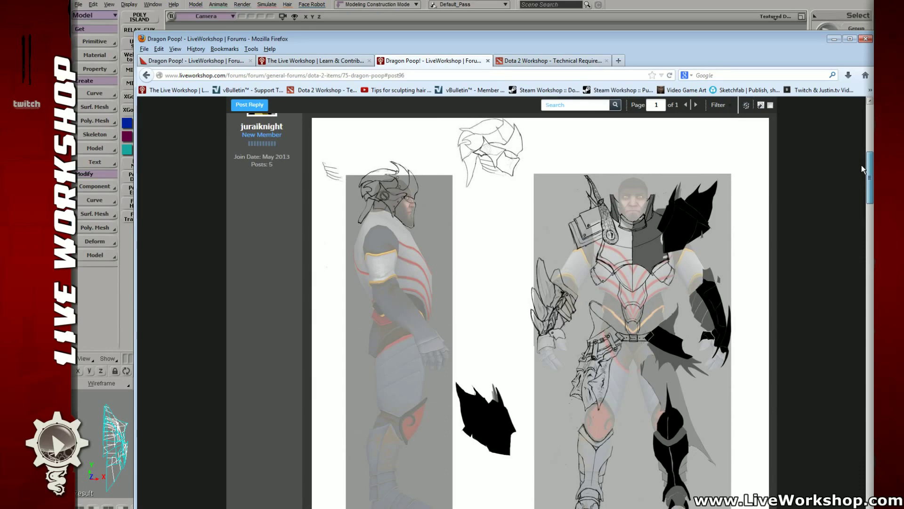
drag(861, 165, 861, 165)
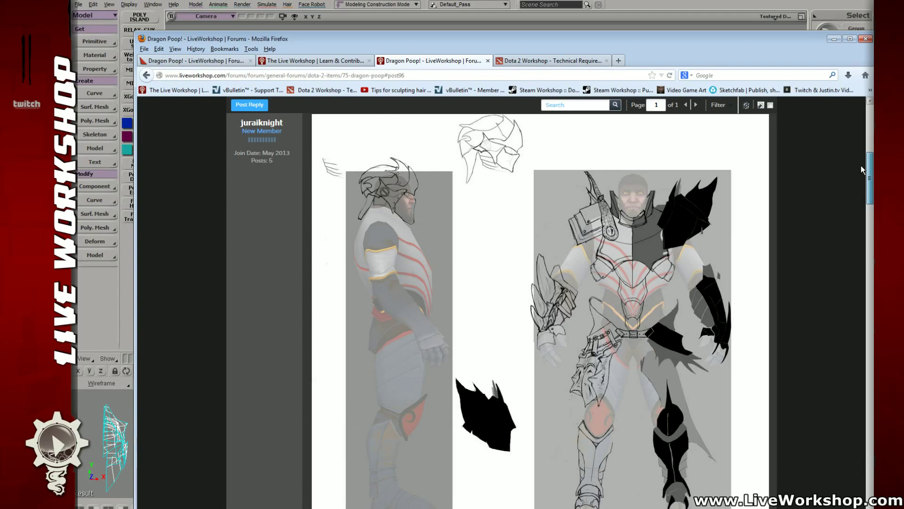
drag(861, 165, 855, 480)
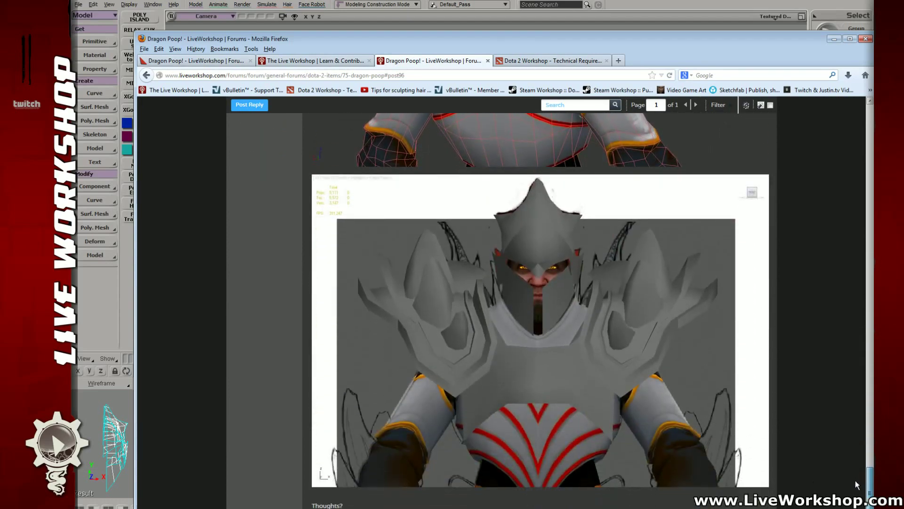
- Switch back to Softimage and select the helmet for a closer look
click(536, 18)
right_drag(621, 204, 569, 202)
click(521, 174)
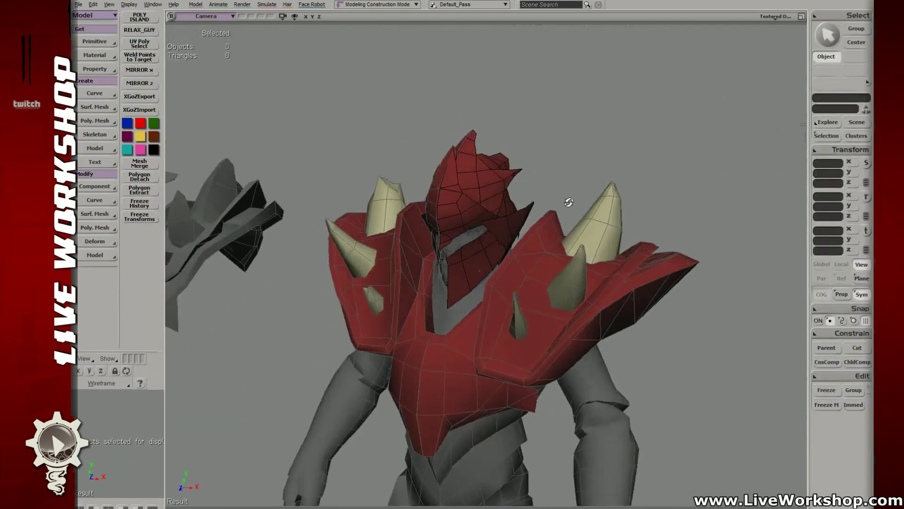
drag(569, 202, 501, 171)
click(488, 232)
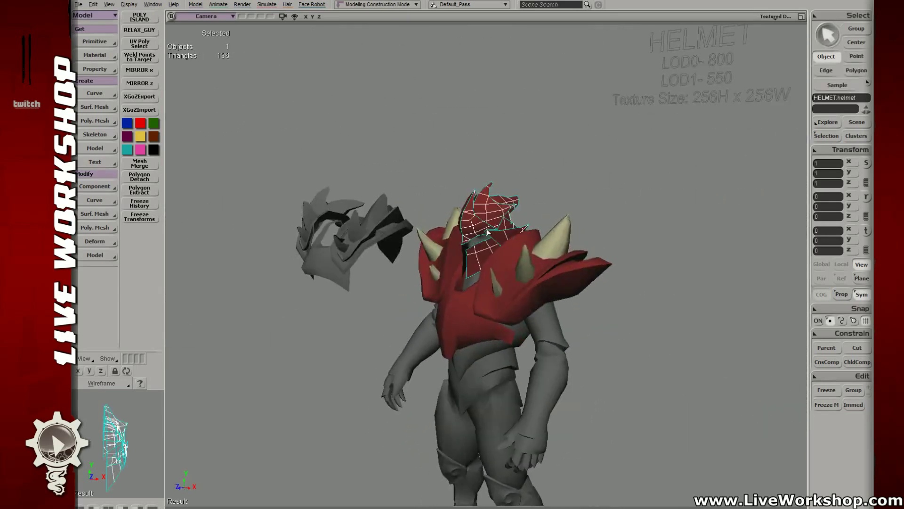
key(f)
drag(500, 219, 433, 179)
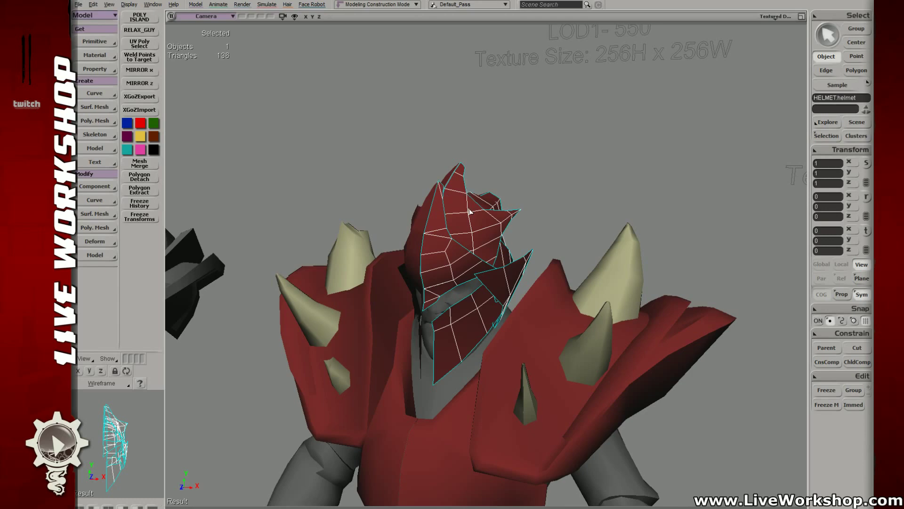
- Deselect the helmet and examine its side silhouette against the shoulder armour, both up close and from a distance
click(515, 136)
right_drag(484, 156, 405, 165)
right_drag(507, 165, 400, 179)
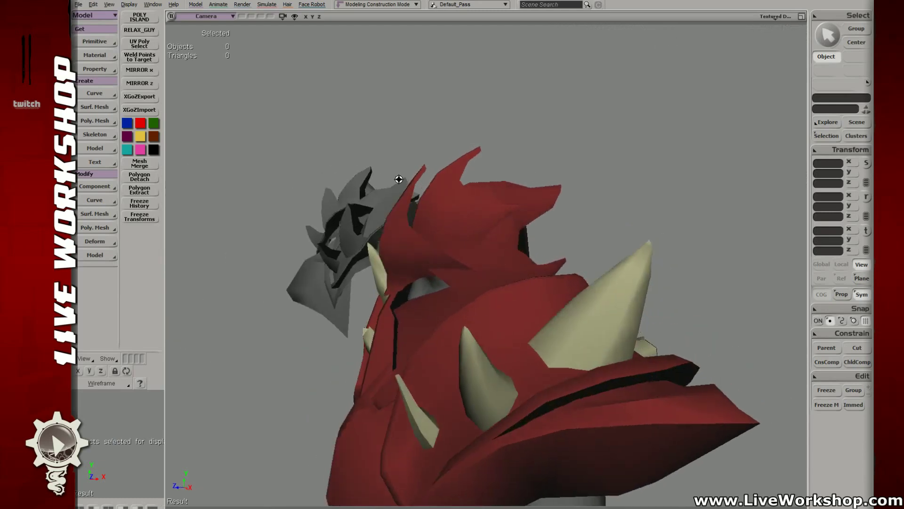
right_drag(490, 194, 492, 161)
middle_drag(492, 161, 488, 254)
right_drag(488, 254, 467, 248)
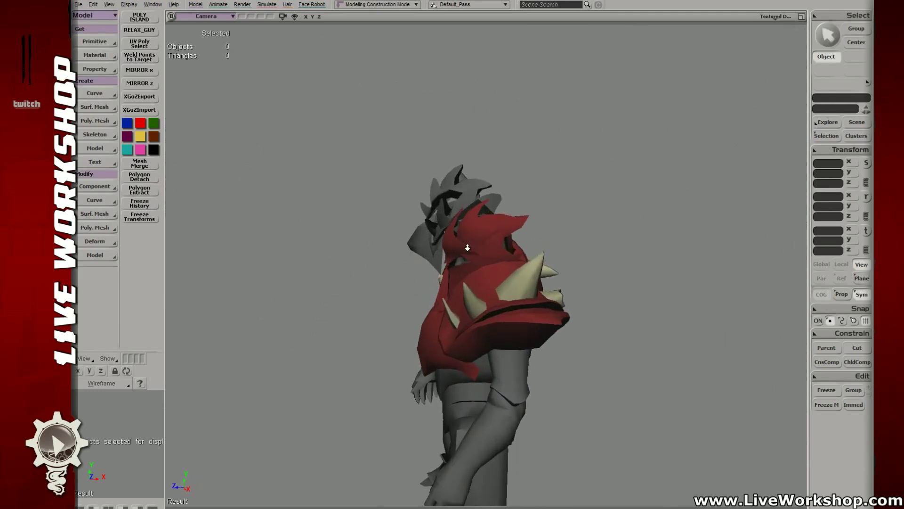
drag(466, 249, 453, 246)
middle_drag(436, 241, 494, 252)
right_drag(494, 252, 403, 235)
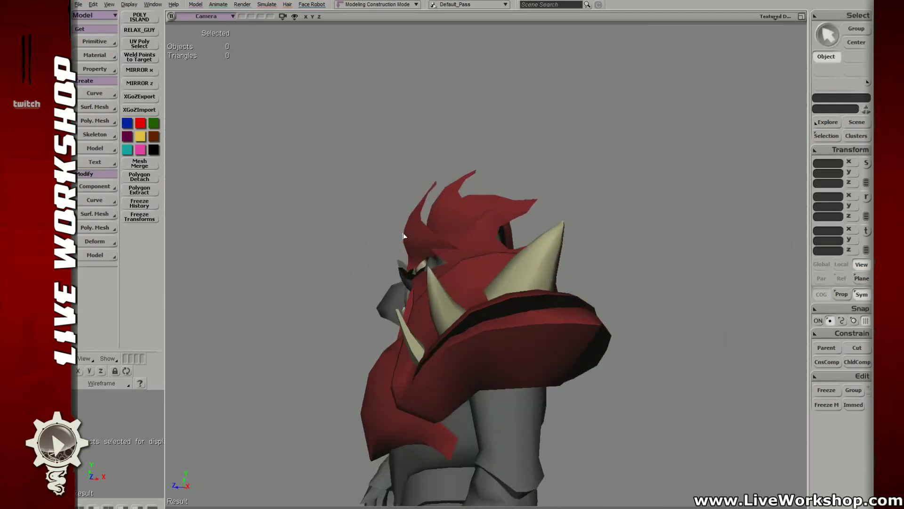
middle_drag(409, 251, 442, 238)
right_drag(442, 238, 438, 260)
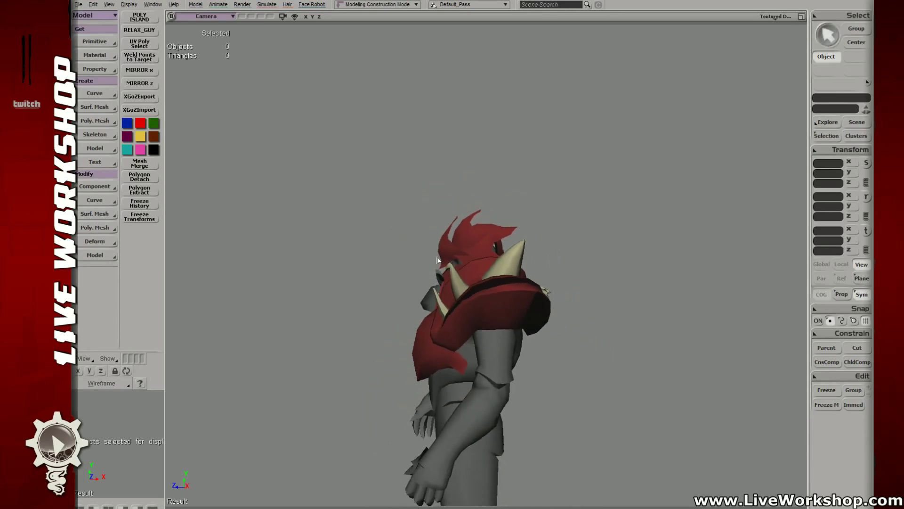
middle_drag(443, 258, 299, 231)
right_drag(299, 231, 415, 267)
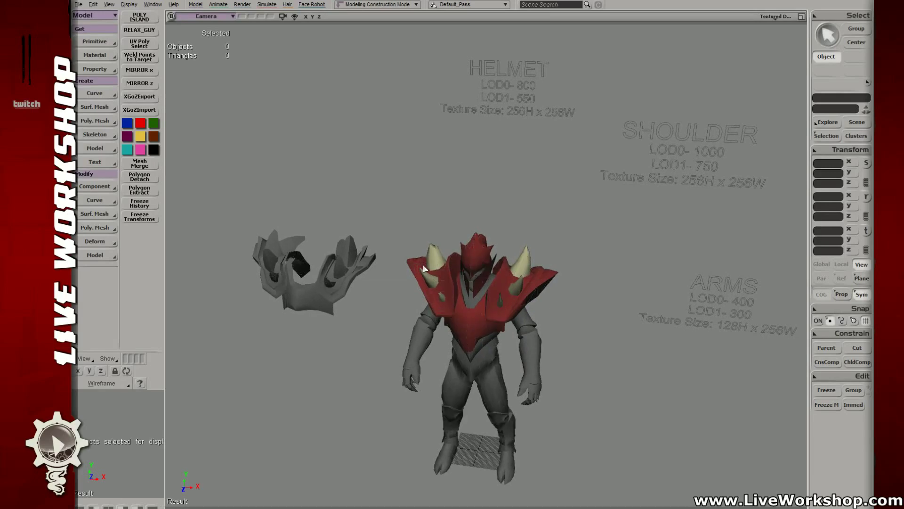
- Examine the helmet's front, sides and crest spikes together with the shoulder armour's polygon flow
middle_drag(352, 234, 393, 208)
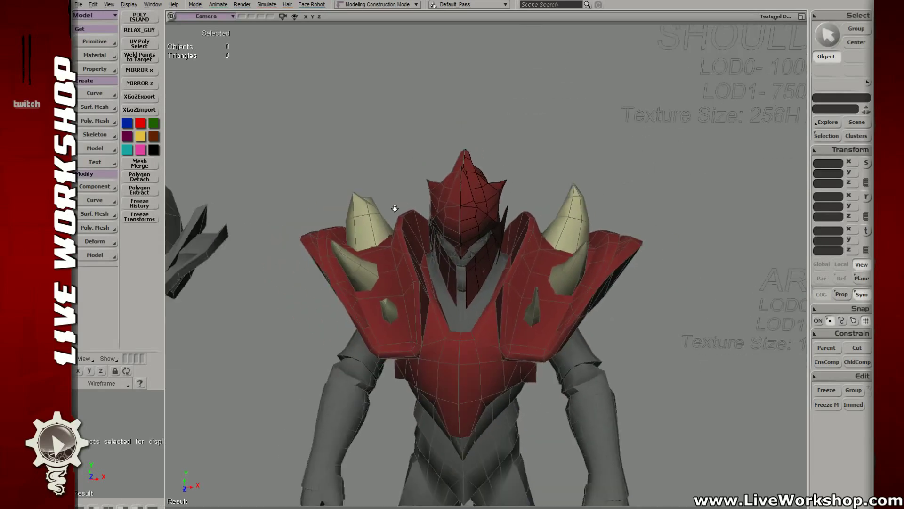
right_drag(393, 208, 507, 171)
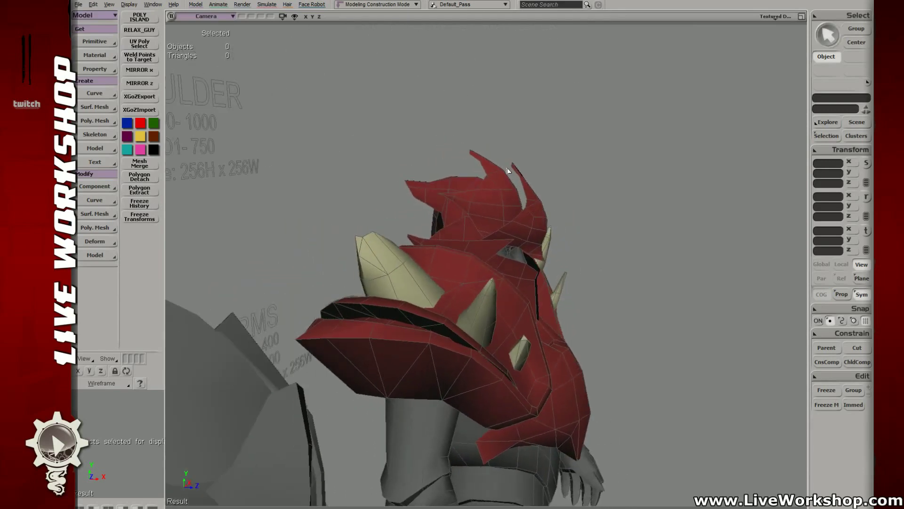
right_drag(570, 241, 464, 220)
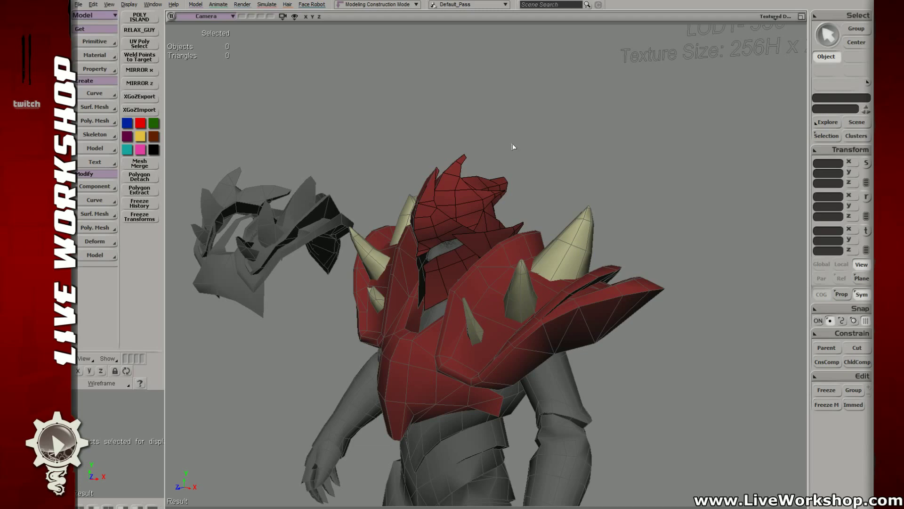
drag(515, 147, 537, 161)
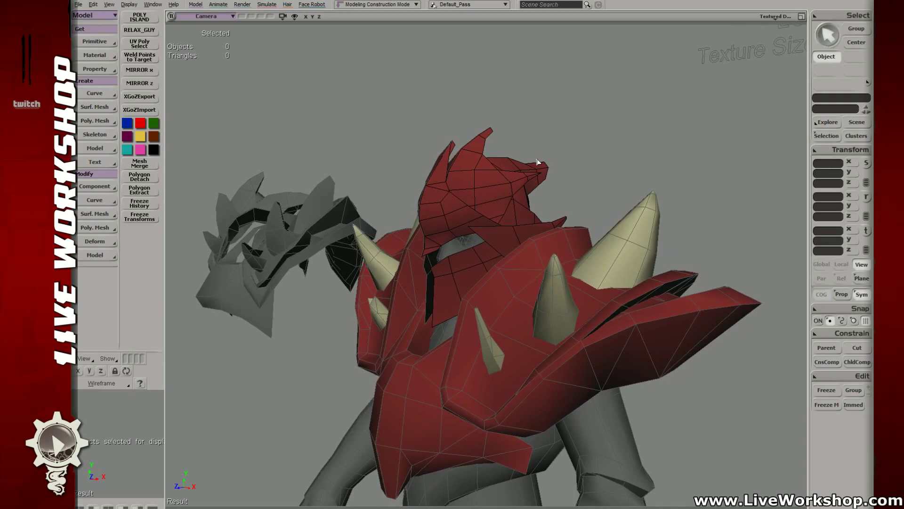
drag(520, 150, 537, 162)
drag(543, 200, 493, 207)
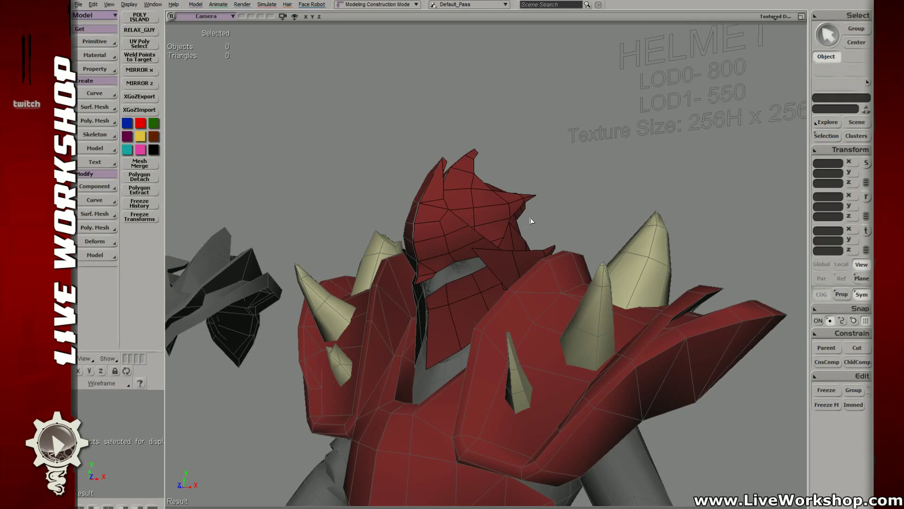
- Select the helmet and reposition individual points on its front half
click(479, 248)
mouse_move(508, 217)
mouse_down()
mouse_move(450, 260)
mouse_move(518, 254)
mouse_move(448, 236)
mouse_move(530, 246)
mouse_move(531, 238)
mouse_move(458, 234)
mouse_move(484, 214)
mouse_move(525, 219)
mouse_move(451, 208)
mouse_move(498, 229)
mouse_up()
key(t)
click(475, 242)
key(v)
click(481, 217)
key(v)
key(t)
click(459, 209)
key(v)
key(s)
- Move the two centre-edge points below the helmet's front spike into line with the mirror seam
mouse_move(498, 228)
right_down()
mouse_move(496, 242)
mouse_move(490, 221)
right_up()
middle_drag(491, 221, 488, 188)
key(t)
drag(483, 167, 490, 176)
key(s)
right_drag(491, 176, 500, 177)
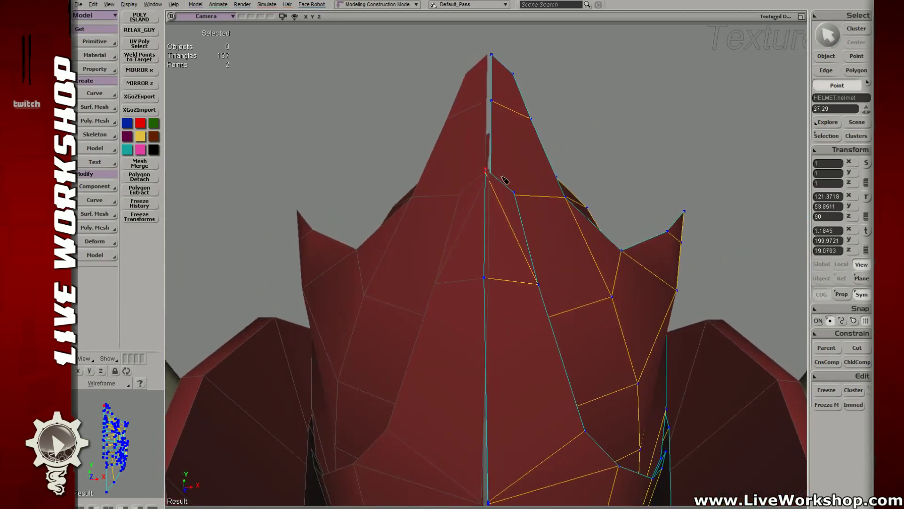
key(v)
key(m)
drag(514, 175, 489, 169)
key(t)
key(v)
drag(479, 274, 528, 279)
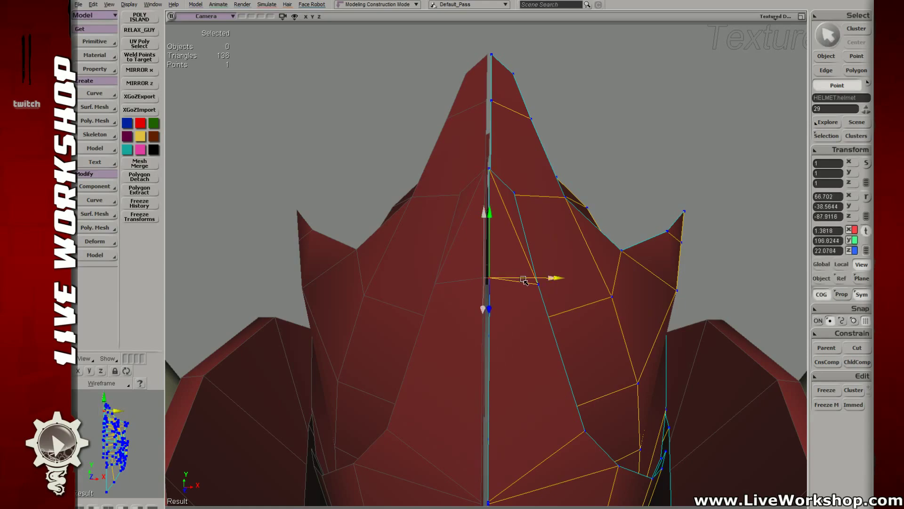
key(s)
middle_drag(543, 271, 560, 235)
key(t)
click(601, 187)
key(space)
- Review the adjusted helmet from the side and front, and compare it with the whole character and its budget labels
key(s)
right_drag(577, 198, 331, 168)
middle_drag(331, 168, 305, 200)
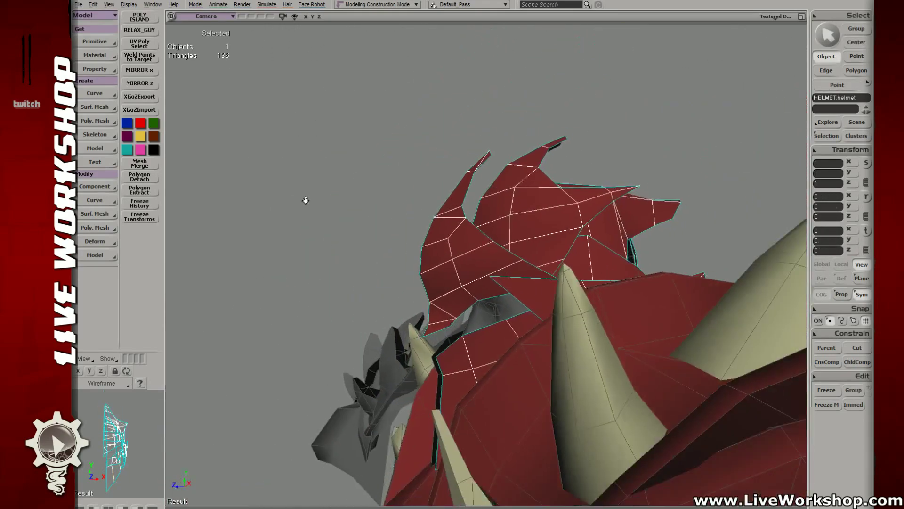
right_drag(304, 200, 459, 217)
key(space)
click(547, 151)
key(s)
middle_drag(547, 151, 419, 162)
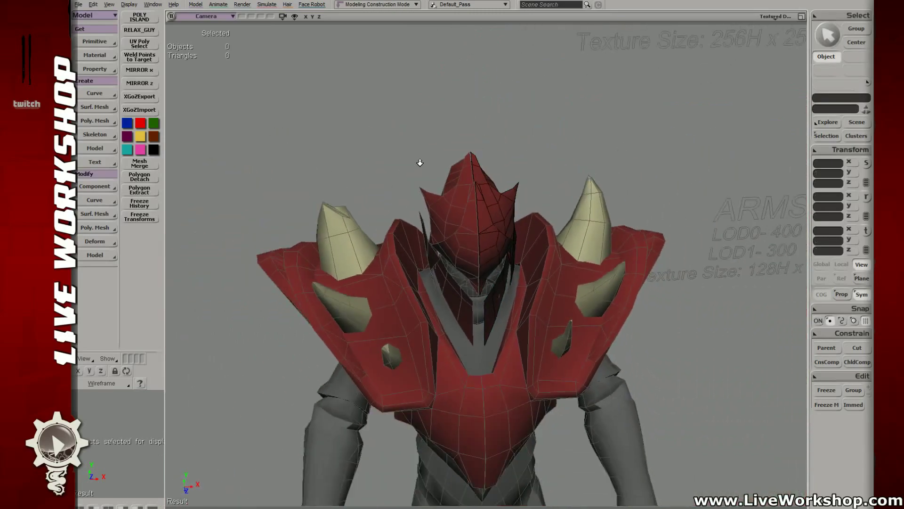
right_drag(420, 161, 408, 216)
mouse_move(496, 235)
middle_down()
mouse_move(476, 239)
mouse_move(513, 238)
middle_up()
right_drag(513, 238, 424, 177)
middle_drag(424, 177, 362, 173)
right_drag(457, 210, 465, 210)
scroll(454, 245, down, 2)
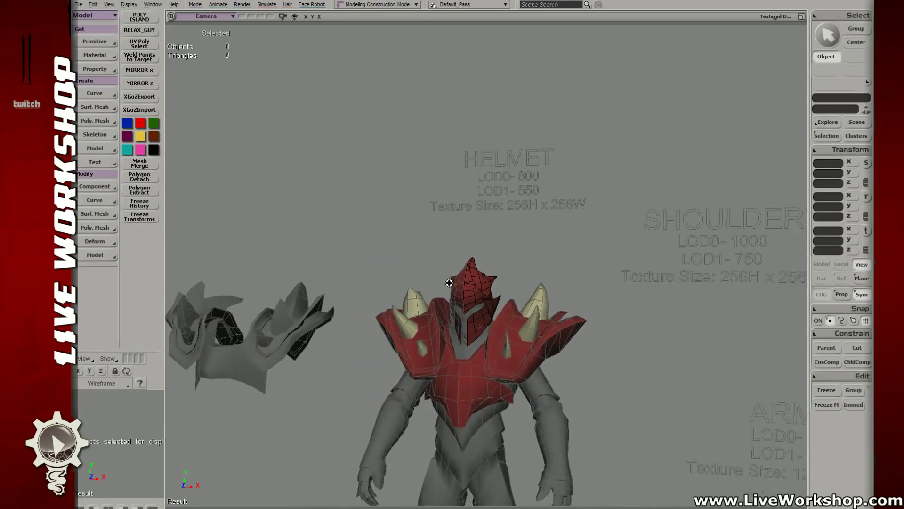
- Select the helmet again and tag the two points at the centre tip of its brow
click(472, 277)
scroll(500, 203, up, 1)
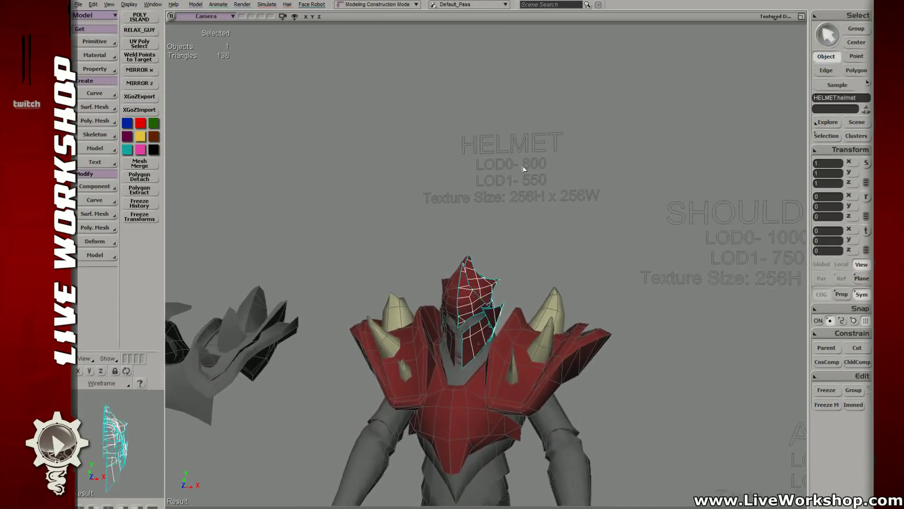
right_drag(499, 190, 496, 240)
scroll(549, 231, up, 3)
middle_drag(496, 241, 488, 296)
key(t)
right_drag(488, 297, 487, 309)
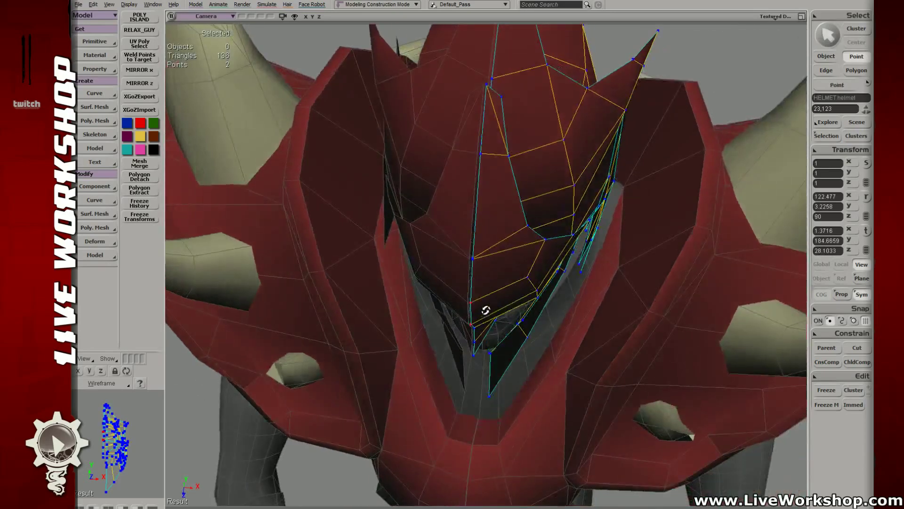
scroll(486, 309, down, 5)
right_drag(487, 264, 503, 176)
scroll(504, 176, up, 4)
middle_drag(504, 177, 497, 155)
- Dissolve the extra edge near the tip of the helmet's front spike
key(e)
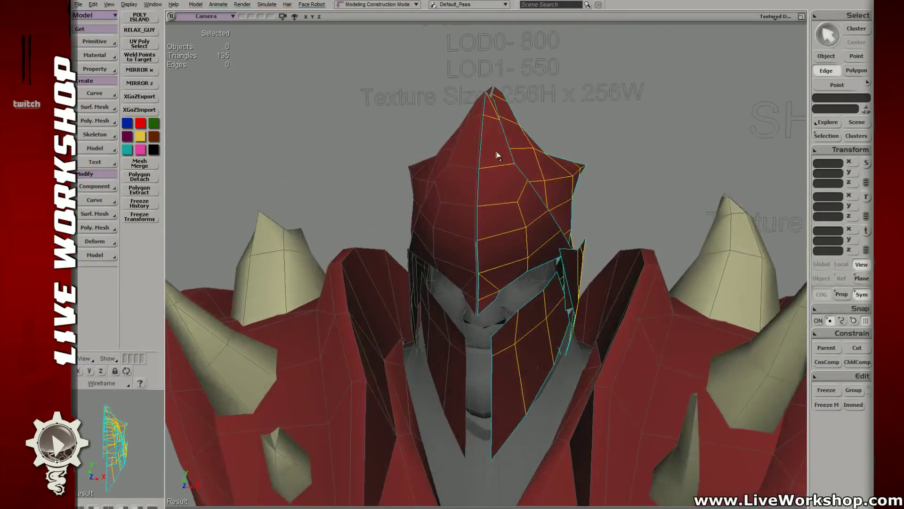
right_drag(490, 111, 498, 105)
click(491, 108)
key(Delete)
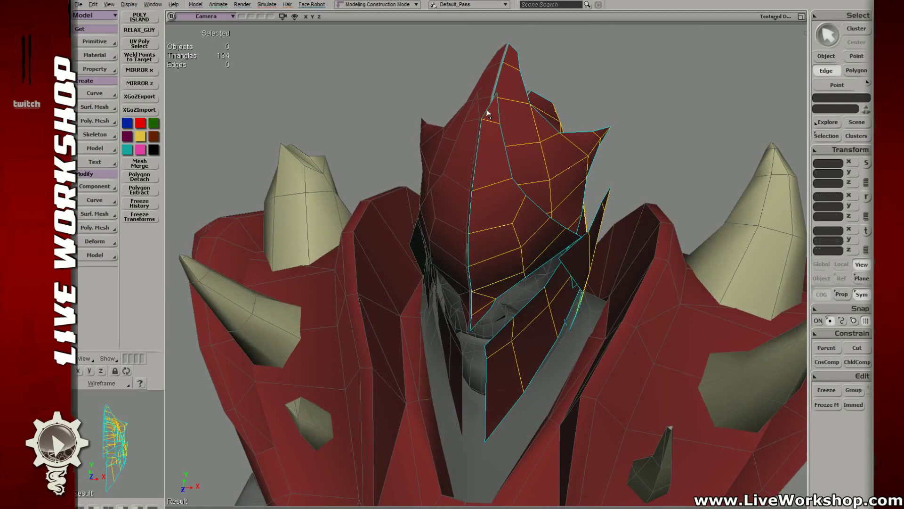
- Split the horizontal edges of the helmet's front column with connected edges at a 50 ratio, from the tip down to above the brow
click(496, 116)
middle_drag(485, 236, 493, 195)
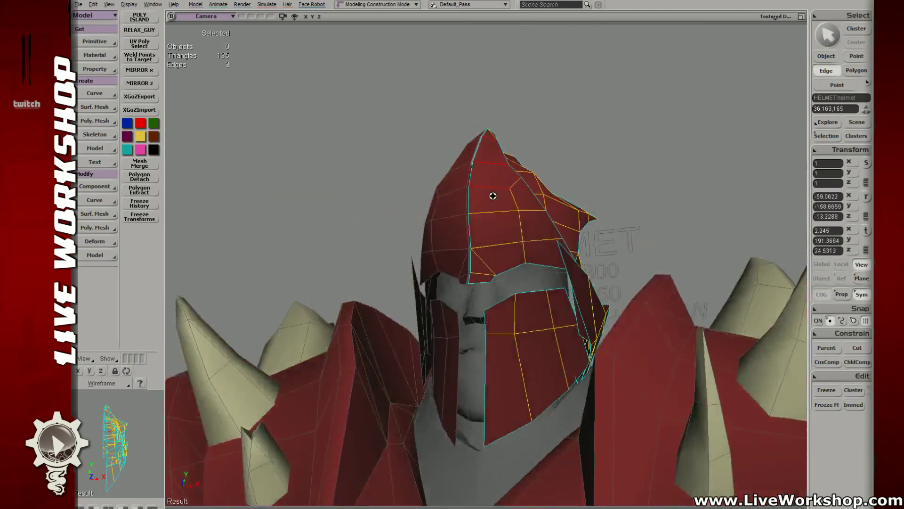
shift+click(506, 255)
key(ctrl+e)
right_drag(504, 250, 598, 247)
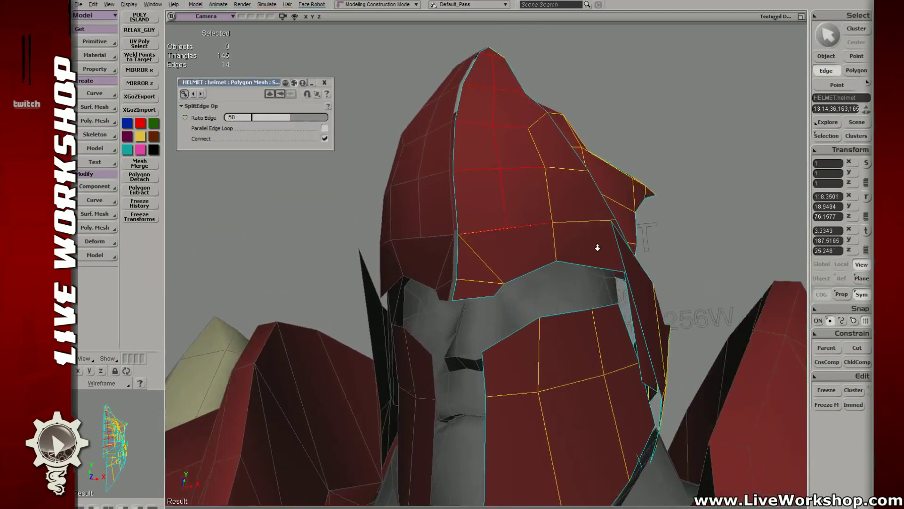
middle_drag(598, 246, 541, 228)
right_drag(541, 228, 396, 214)
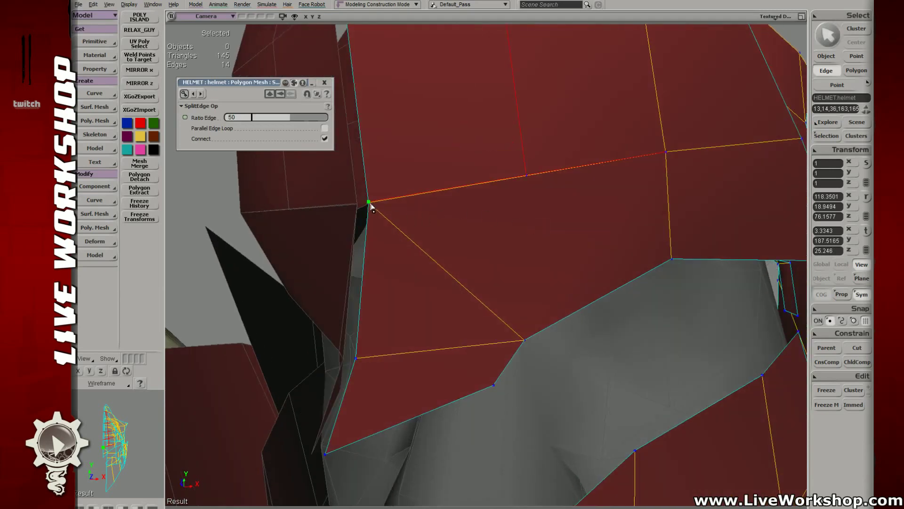
- Weld the two nearly coincident points on the centre seam just above the helmet's brow
scroll(390, 210, up, 5)
key(t)
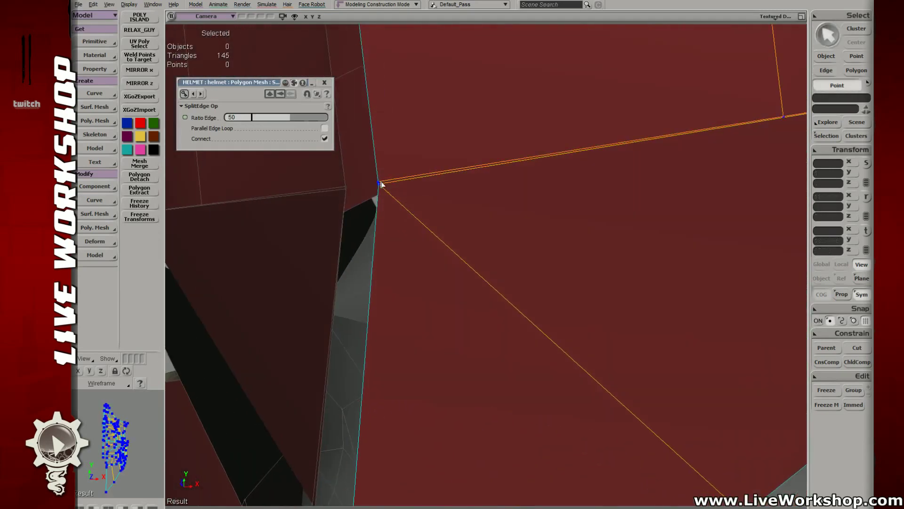
click(379, 157)
drag(379, 157, 380, 182)
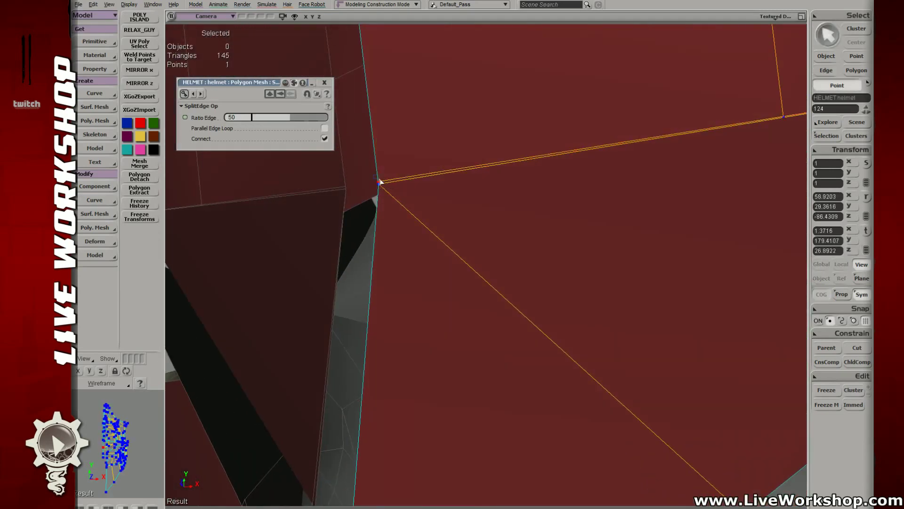
click(407, 184)
middle_drag(532, 193, 622, 212)
right_drag(622, 212, 482, 175)
- Clean up the leftover edges above the brow and extend the new front edge loop downward in place of the diagonal
key(4)
key(6)
key(i)
click(459, 155)
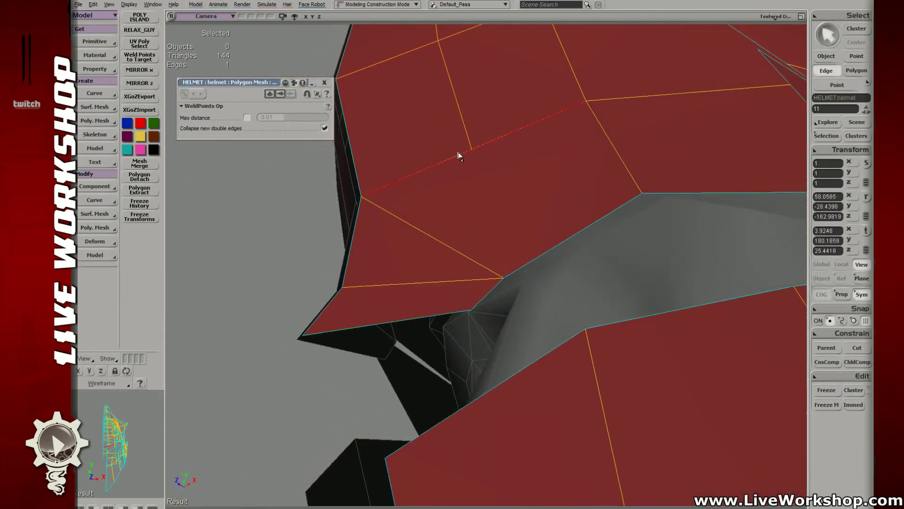
click(487, 155)
middle_drag(504, 280, 337, 168)
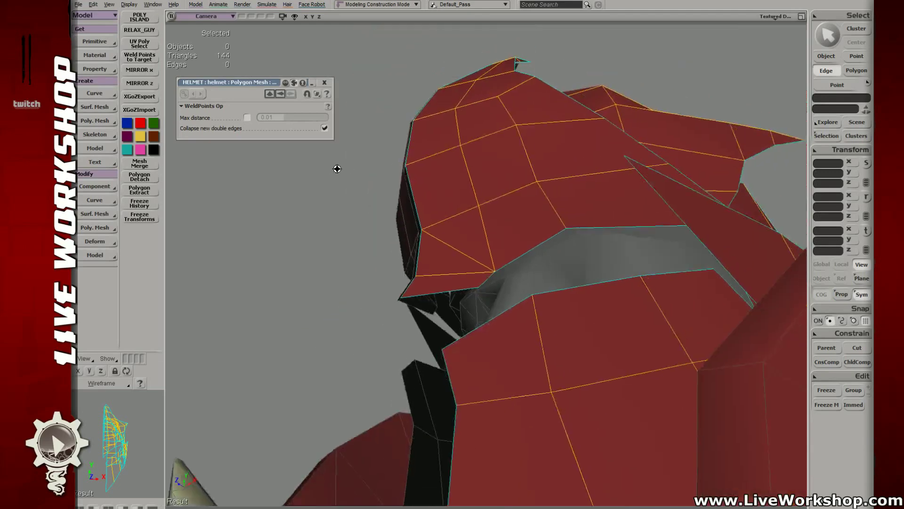
right_drag(337, 168, 479, 315)
middle_drag(558, 311, 460, 251)
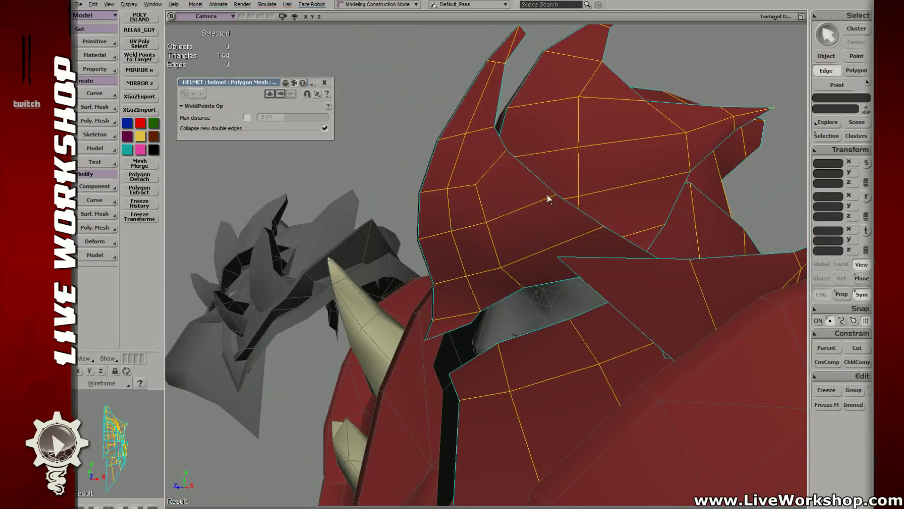
- Open the latest AddEdge operator in the helmet's operator stack and set its edge ratio to 0
key(space)
click(849, 150)
click(708, 179)
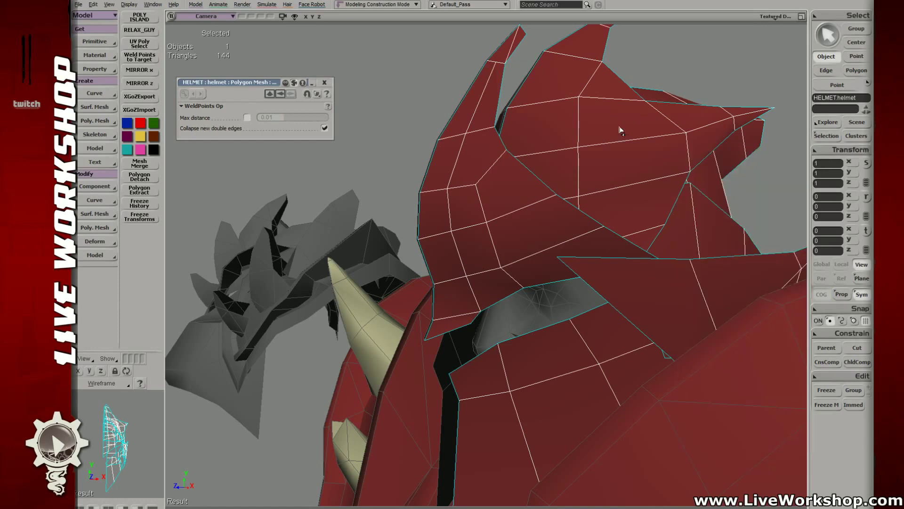
click(819, 136)
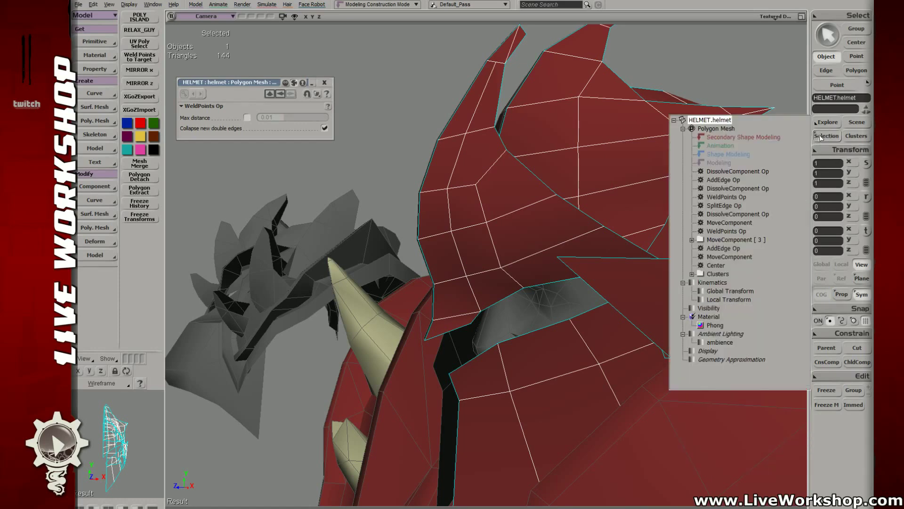
click(724, 180)
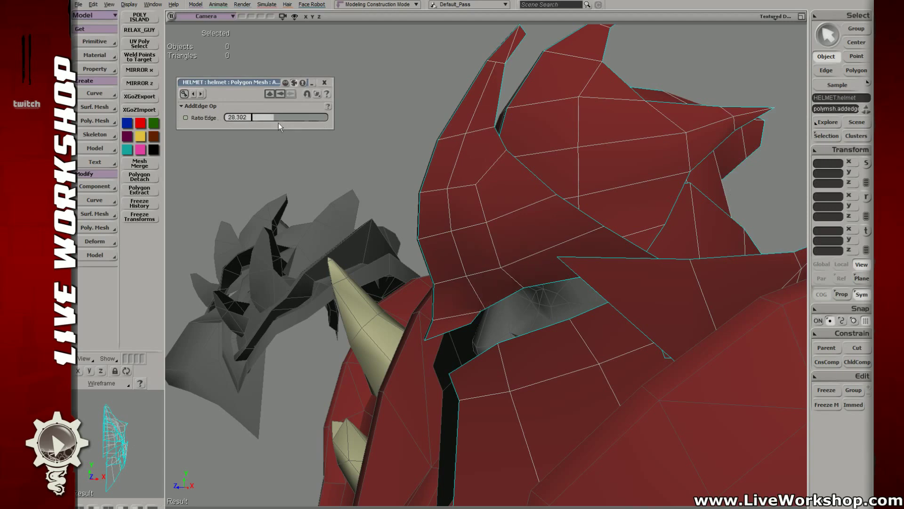
key(m)
drag(485, 311, 482, 310)
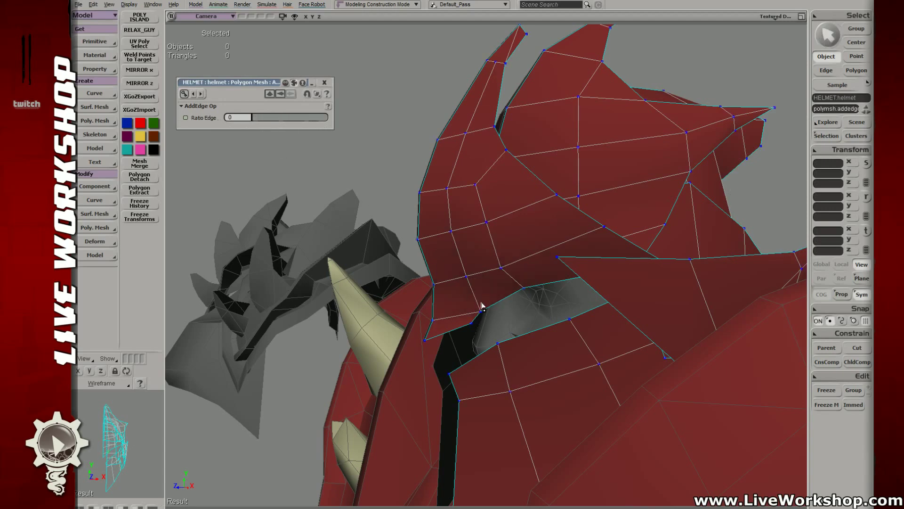
key(ctrl+z)
- Select the two lower edges of the new front loop near the brow tip and adjust their position
key(i)
right_drag(486, 306, 522, 303)
click(481, 257)
shift+click(480, 226)
key(v)
drag(543, 319, 525, 334)
key(s)
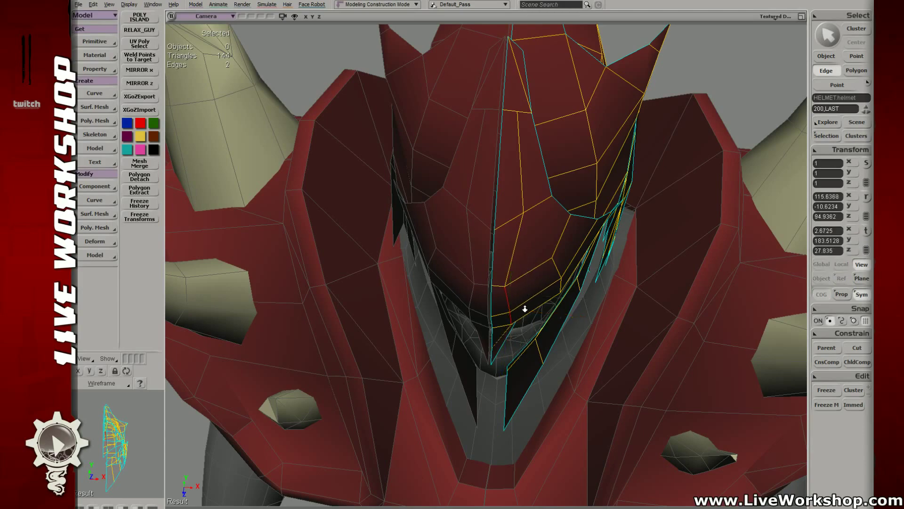
middle_drag(524, 307, 512, 283)
right_drag(512, 282, 499, 204)
middle_drag(513, 228, 540, 240)
- Tag all points along the helmet's centre seam in wireframe display
key(4)
key(t)
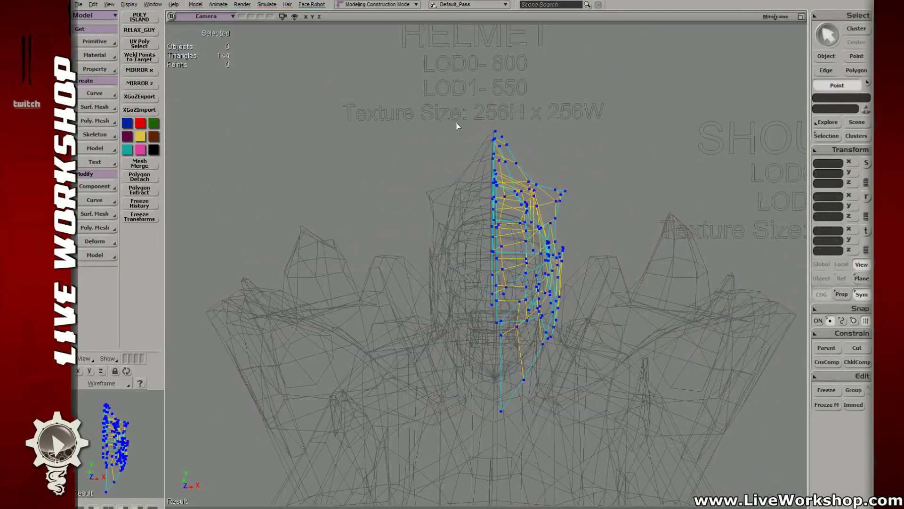
key(s)
right_drag(469, 150, 476, 140)
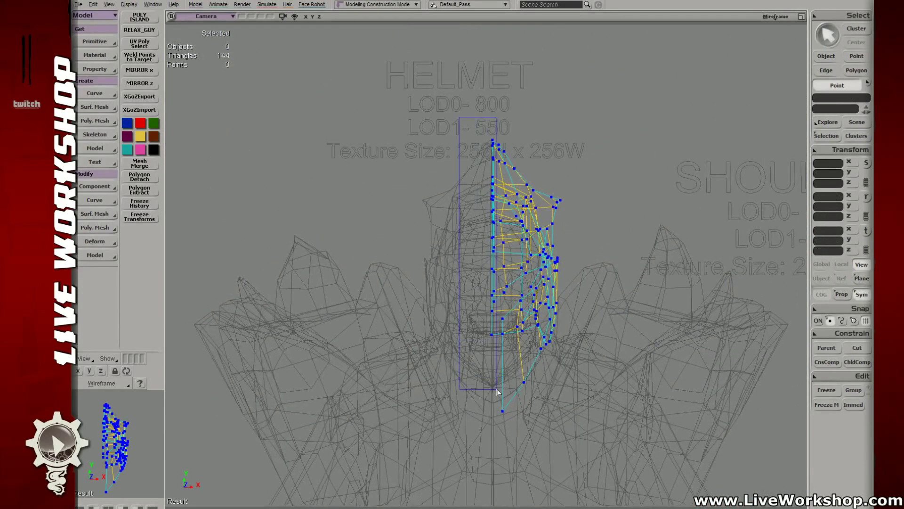
drag(497, 389, 498, 390)
key(s)
right_drag(508, 295, 504, 292)
middle_drag(504, 292, 524, 281)
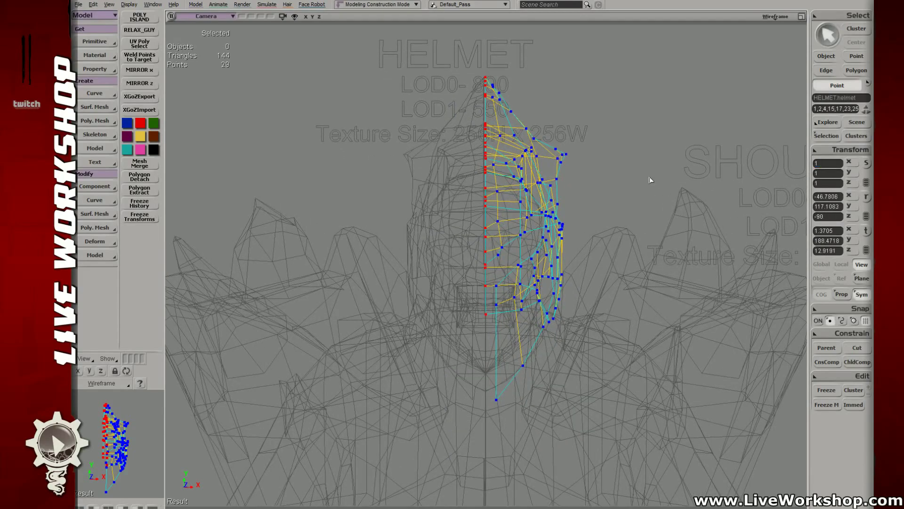
key(6)
- Examine the tagged seam points against the centre axis in the Front view and on the shaded helmet
scroll(488, 238, up, 4)
key(v)
key(F12)
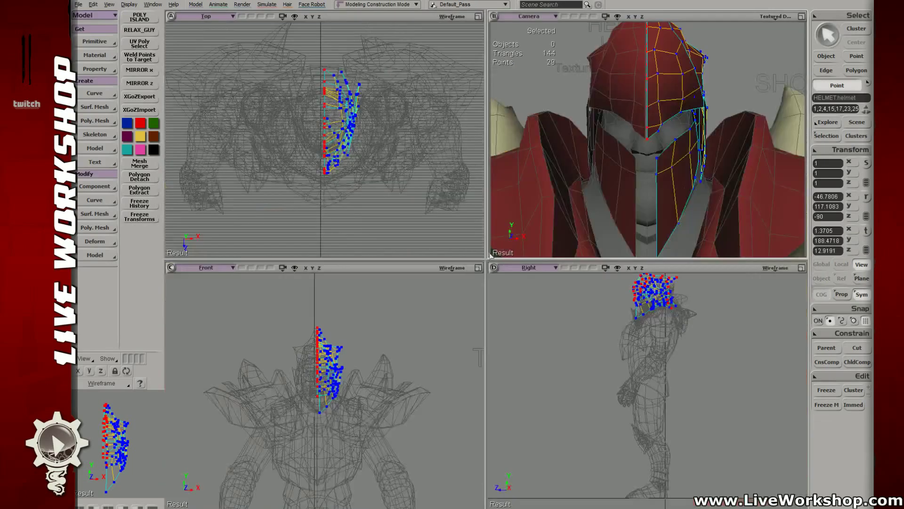
key(F12)
key(s)
middle_drag(499, 213, 516, 224)
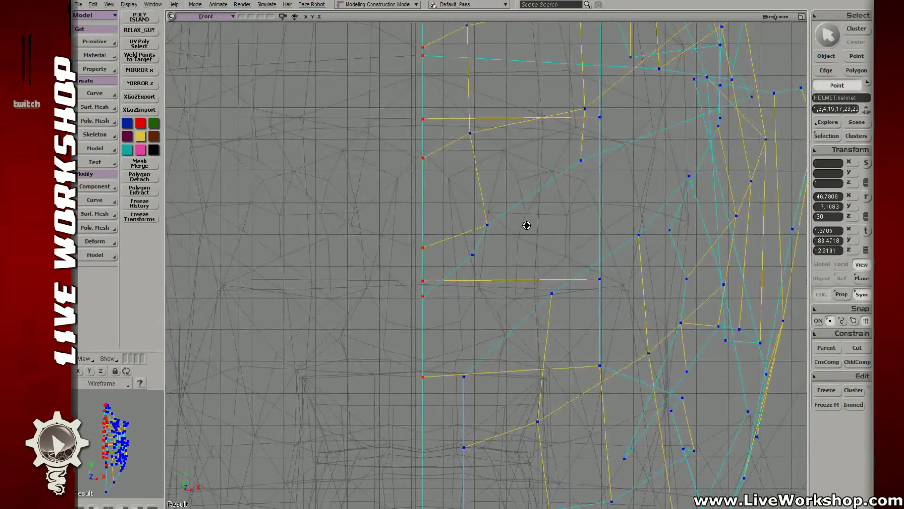
scroll(526, 225, down, 8)
key(F12)
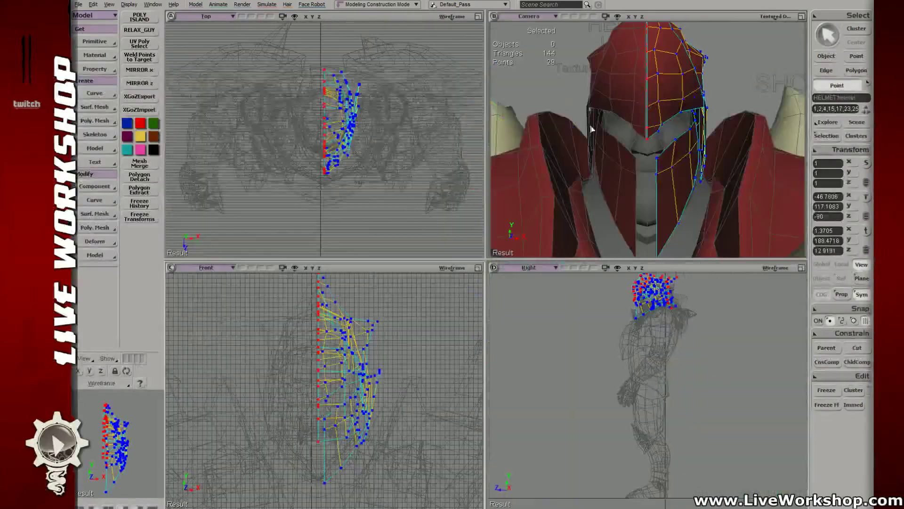
key(F12)
key(space)
scroll(471, 170, down, 5)
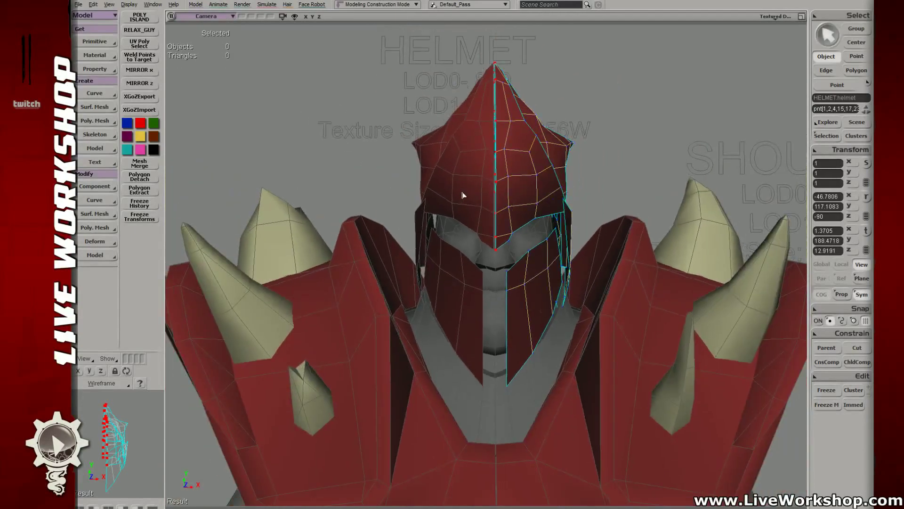
scroll(463, 194, down, 4)
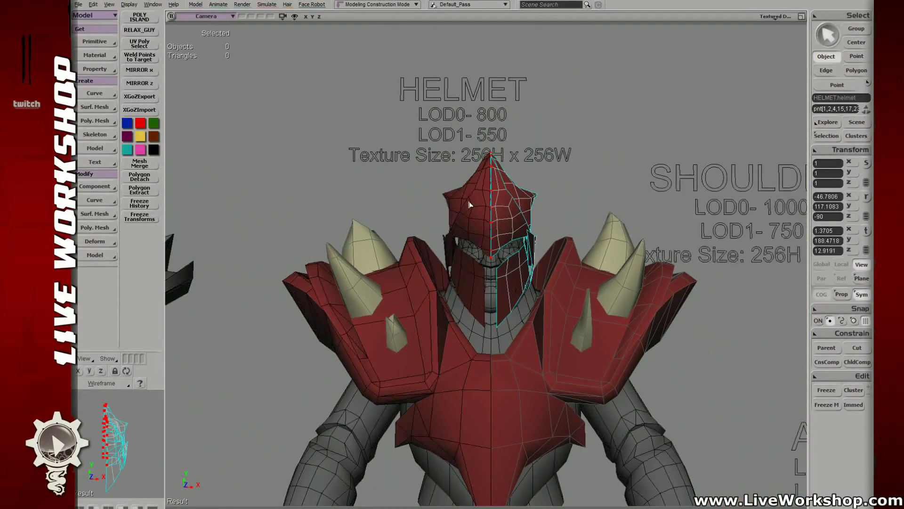
- Select the mirrored helmet instance and the original helmet half in turn to compare them at the seam
click(470, 204)
key(4)
middle_drag(472, 207, 478, 198)
click(226, 84)
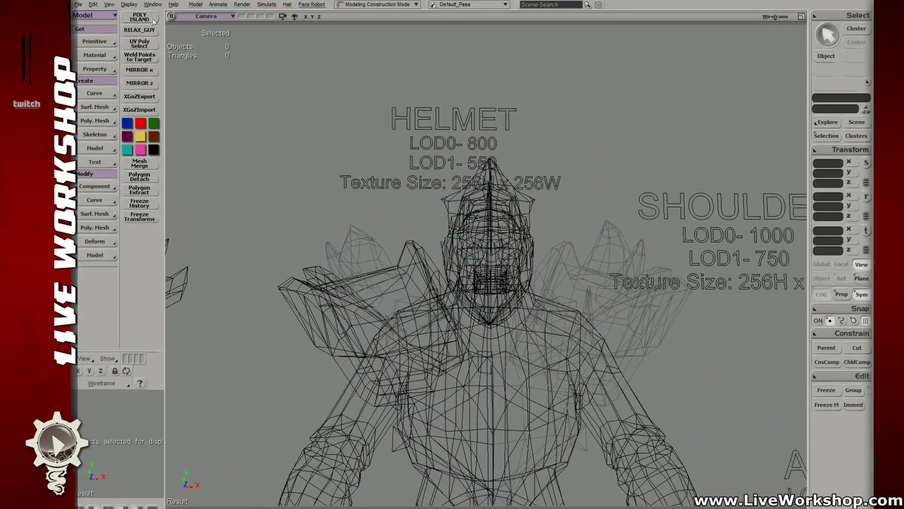
key(6)
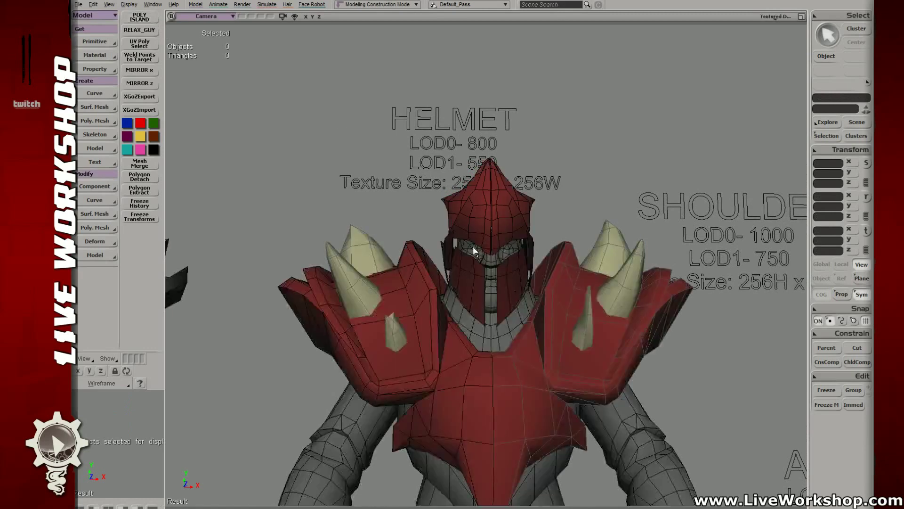
click(466, 215)
click(473, 225)
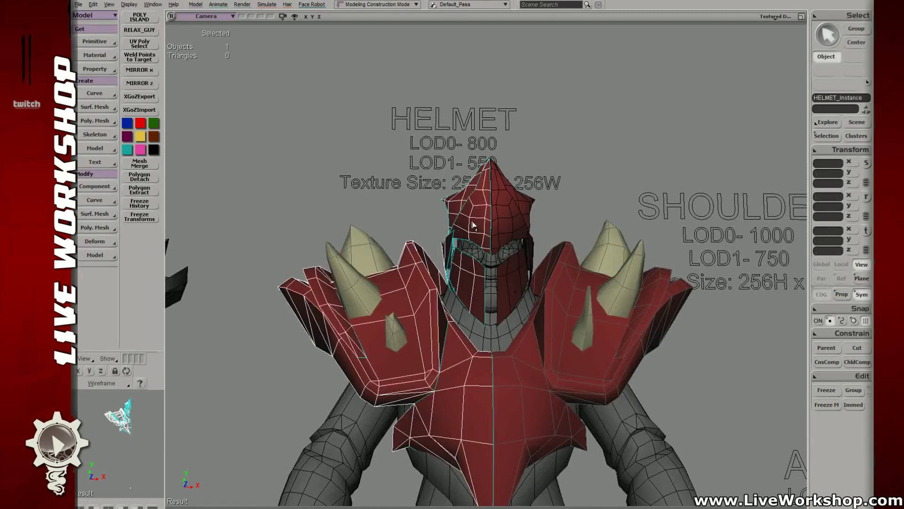
click(521, 246)
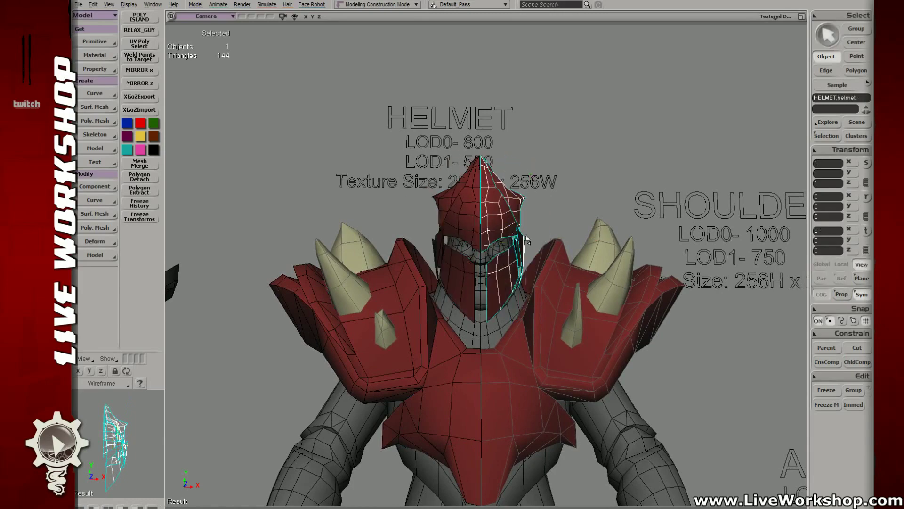
- Move the mirrored helmet instance along X to about 2.69 so that its centre edge meets the original half
key(f)
drag(565, 236, 570, 177)
middle_drag(571, 177, 406, 247)
click(405, 249)
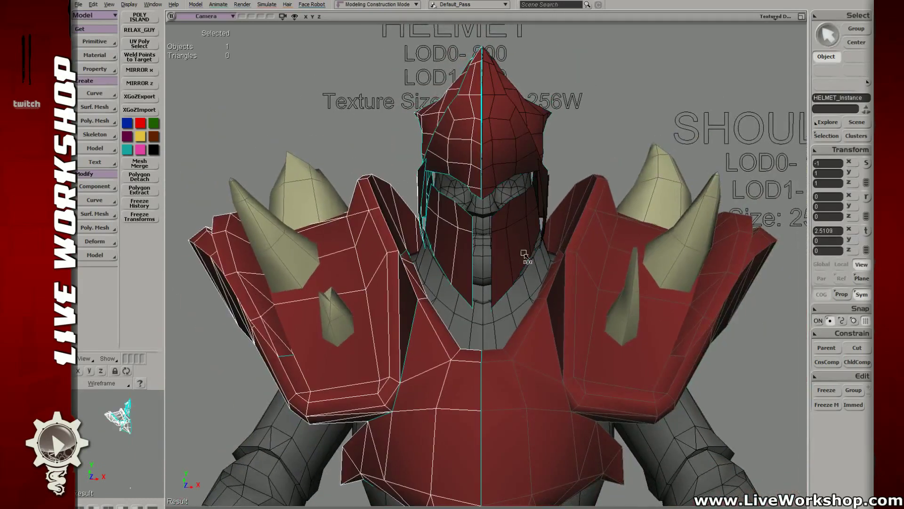
drag(524, 254, 525, 254)
key(s)
drag(534, 290, 505, 241)
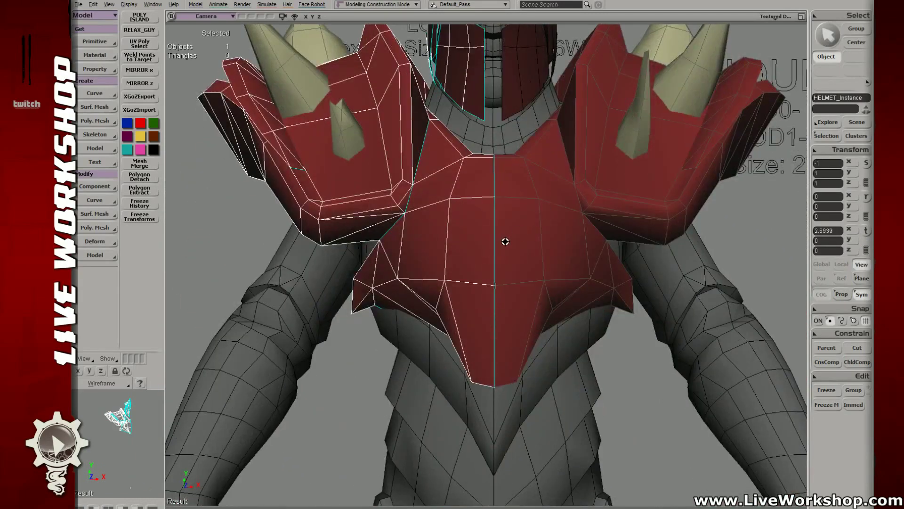
key(w)
click(487, 175)
key(w)
- Inspect the seam between the original helmet half and its mirrored instance from the front and at an angle
key(s)
drag(496, 187, 521, 318)
click(520, 316)
key(s)
right_drag(522, 314, 523, 311)
click(525, 133)
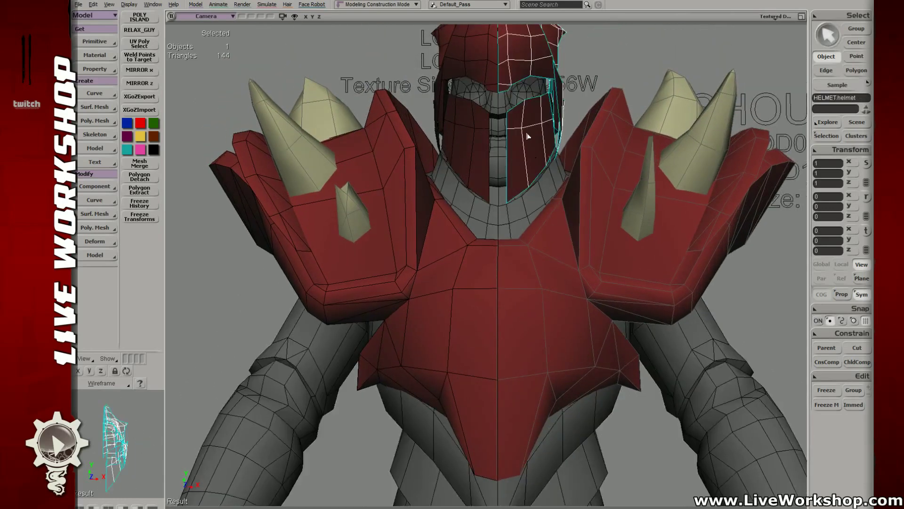
key(s)
right_drag(527, 135, 520, 259)
middle_drag(520, 259, 610, 283)
key(s)
right_drag(531, 141, 528, 151)
middle_drag(529, 152, 438, 260)
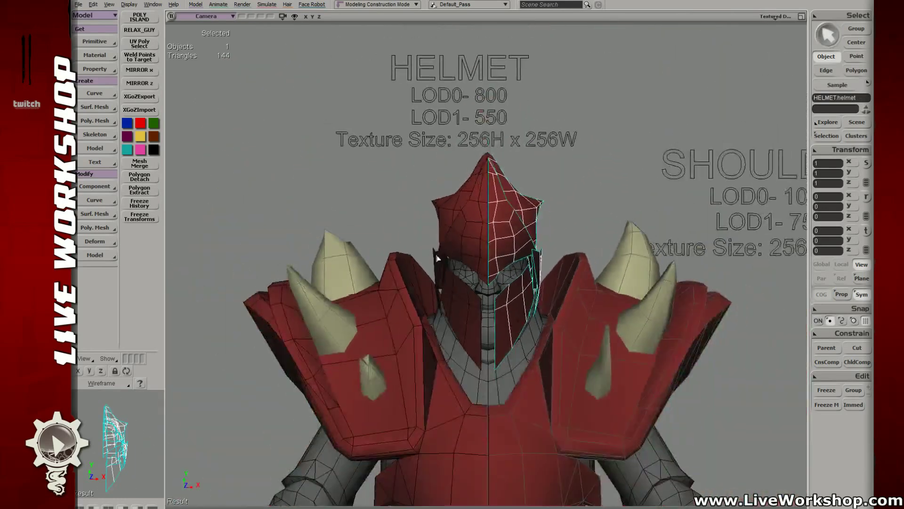
shift+click(446, 234)
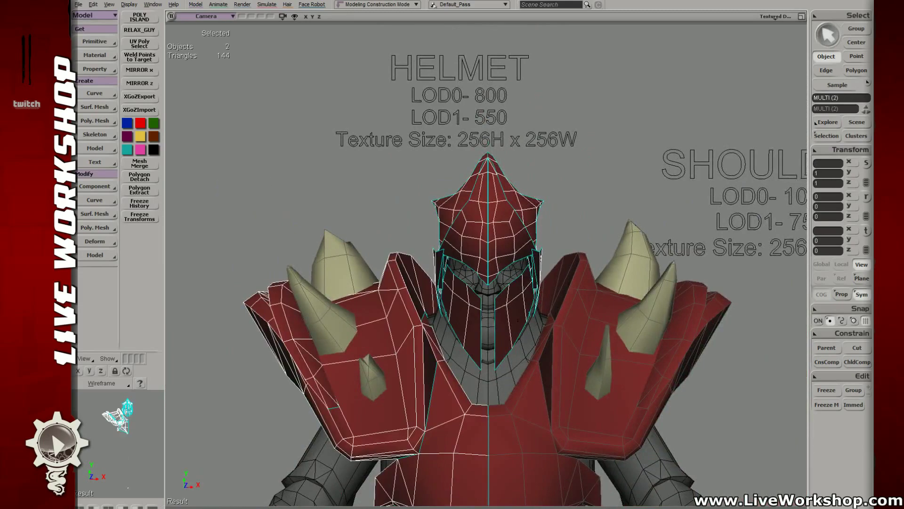
click(646, 166)
right_drag(502, 217, 575, 206)
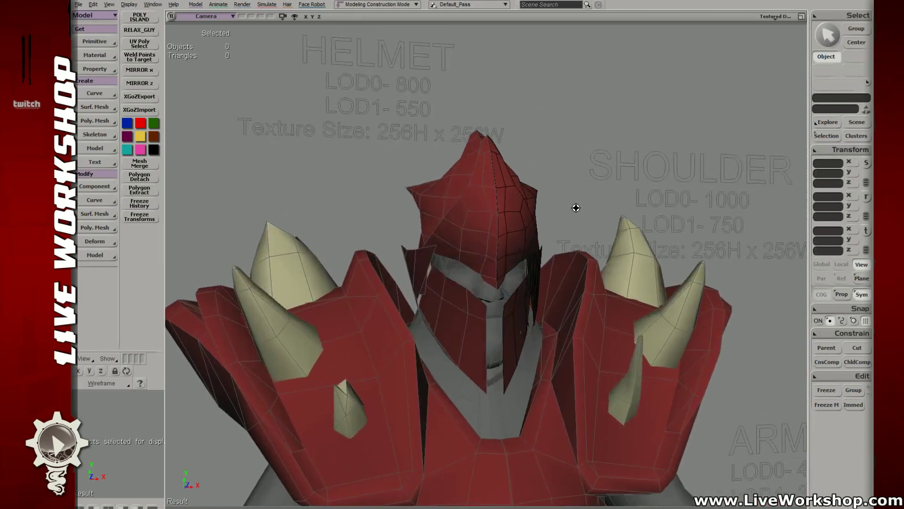
middle_drag(575, 206, 600, 206)
right_drag(597, 209, 484, 311)
- Tag the forehead point beside the centre seam on the right-hand helmet half and reposition it to round the surface
click(482, 206)
key(i)
click(478, 200)
key(t)
click(467, 279)
key(v)
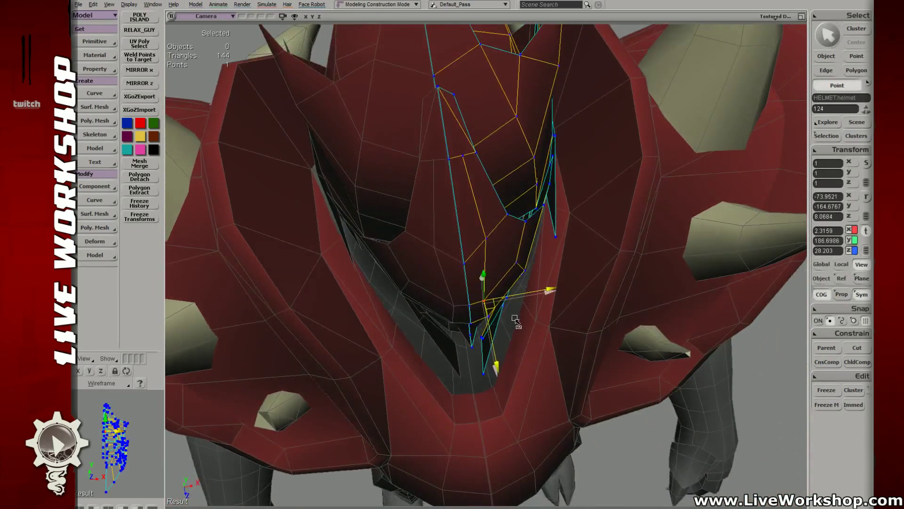
drag(514, 319, 519, 275)
right_drag(519, 276, 490, 172)
- Reposition the two brow points beside the helmet's centre seam, above the nose guard
key(t)
click(479, 205)
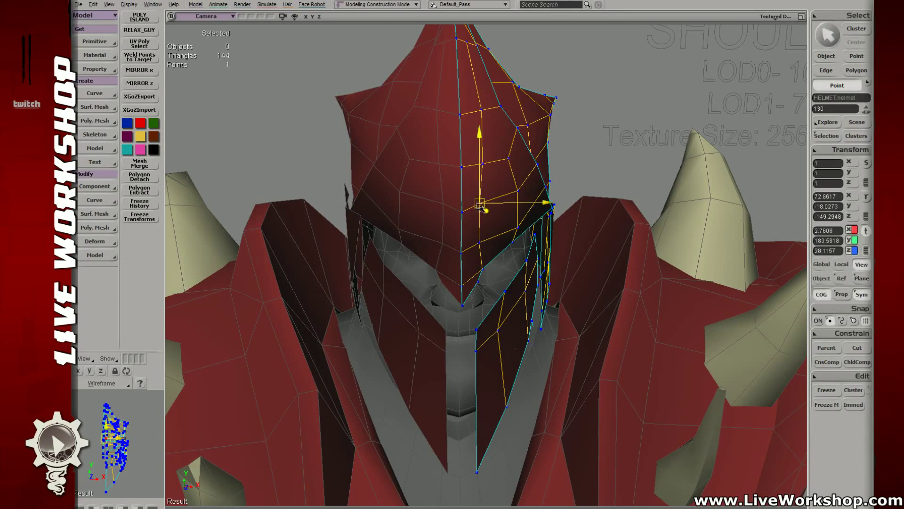
drag(482, 211, 482, 210)
right_drag(507, 178, 509, 183)
drag(510, 183, 477, 201)
right_drag(480, 246, 483, 244)
click(476, 232)
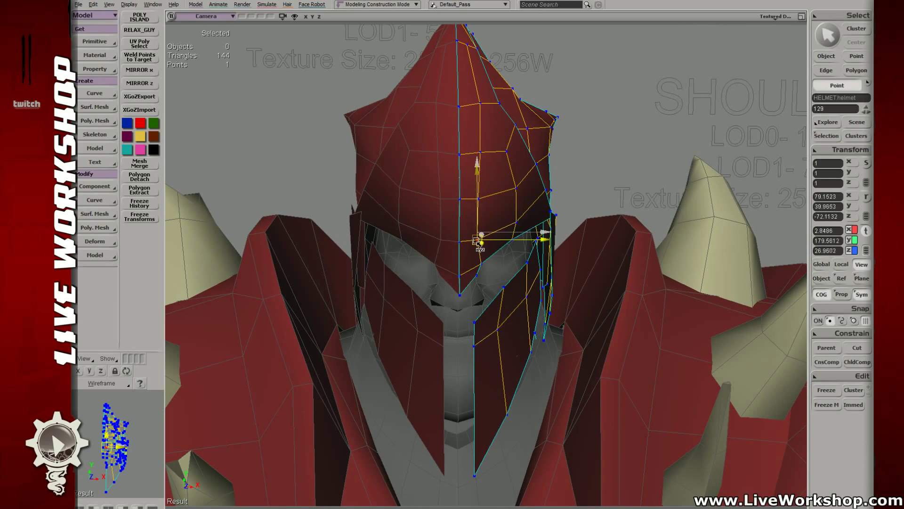
drag(477, 241, 477, 243)
mouse_move(478, 243)
right_down()
mouse_move(482, 236)
mouse_move(480, 249)
right_up()
drag(481, 249, 481, 253)
right_drag(482, 253, 486, 258)
- Move the helmet's inner eye-corner point beside the nose guard in the side profile
middle_drag(486, 259, 197, 139)
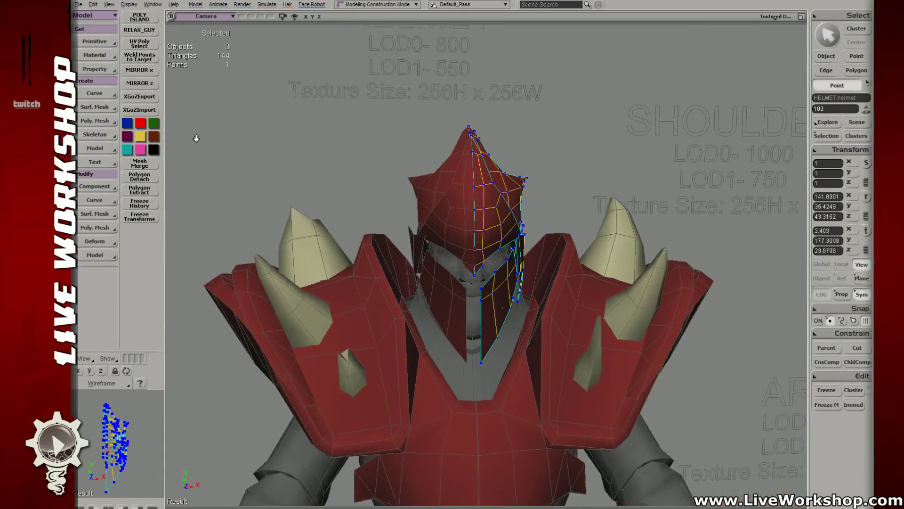
right_drag(196, 139, 199, 150)
middle_drag(199, 150, 490, 231)
right_drag(489, 231, 529, 251)
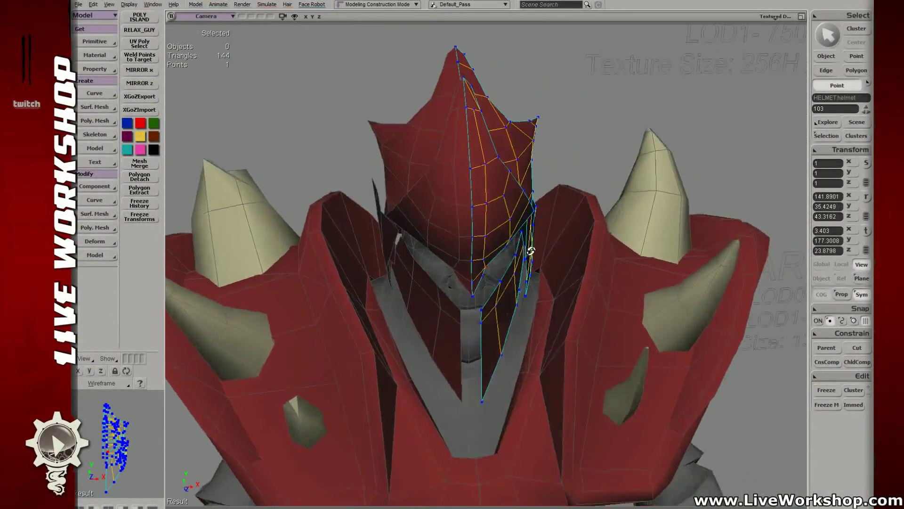
middle_drag(529, 250, 419, 186)
right_drag(420, 185, 462, 196)
middle_drag(462, 196, 461, 238)
right_drag(461, 239, 494, 240)
middle_drag(494, 240, 476, 254)
key(v)
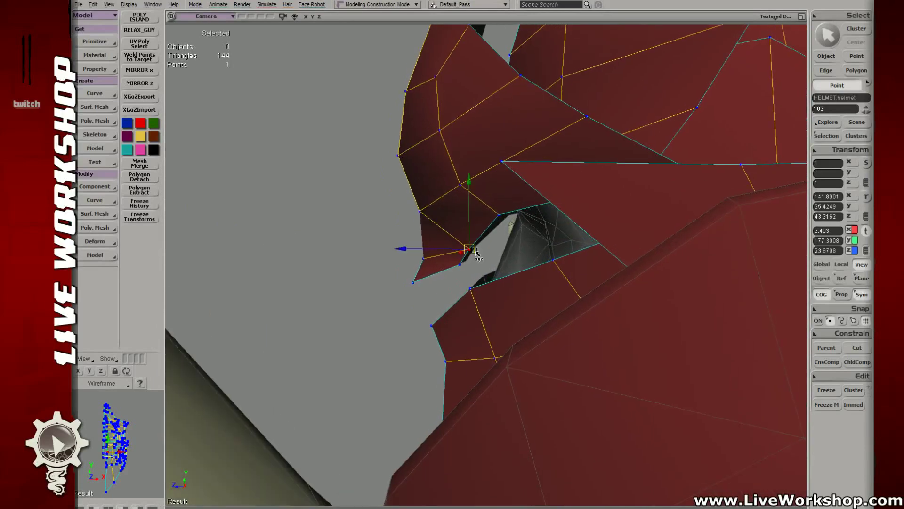
drag(465, 235, 465, 236)
mouse_move(450, 257)
mouse_down()
mouse_move(470, 268)
mouse_move(455, 271)
mouse_up()
key(v)
- Select the four lower nose-guard points in wireframe and move them to about Y 176.18 and Z 26.15
middle_drag(455, 272, 418, 208)
key(4)
drag(400, 224, 477, 282)
key(6)
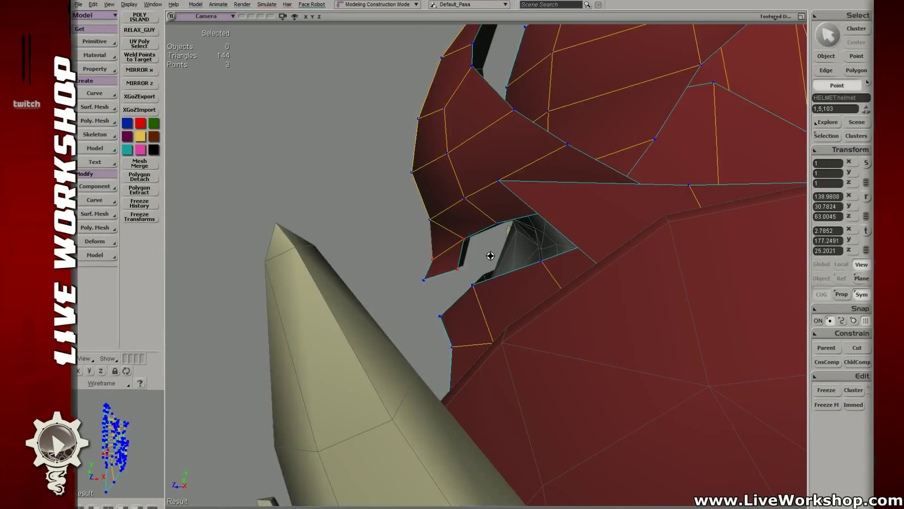
right_drag(490, 256, 516, 258)
middle_drag(517, 258, 424, 169)
right_drag(424, 170, 462, 196)
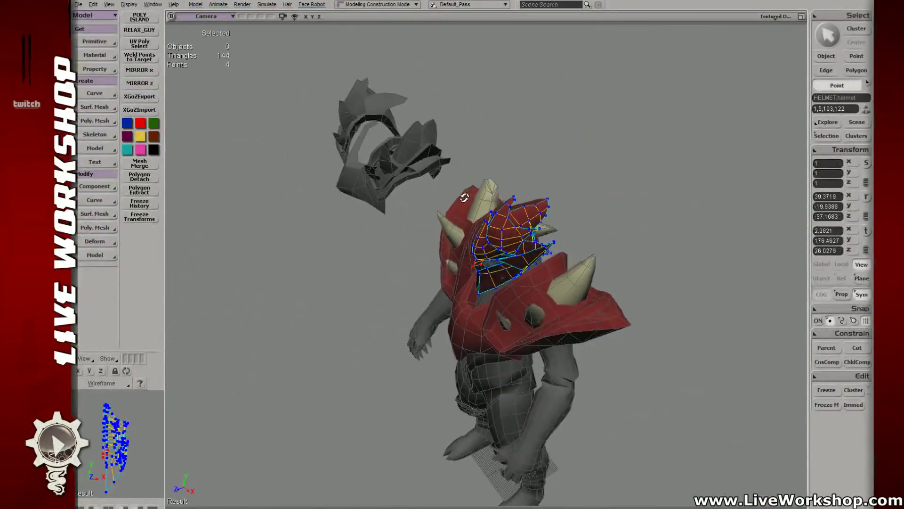
middle_drag(462, 196, 503, 253)
right_drag(502, 253, 523, 218)
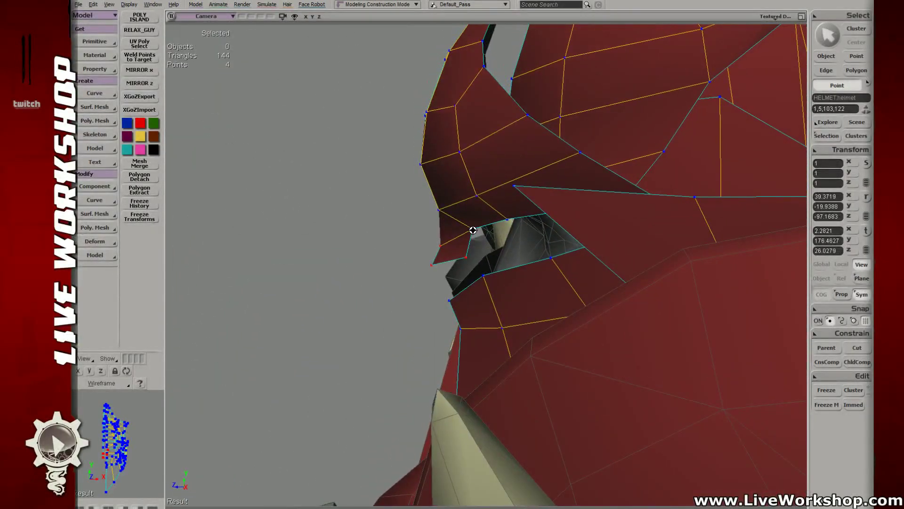
right_drag(454, 231, 474, 242)
key(v)
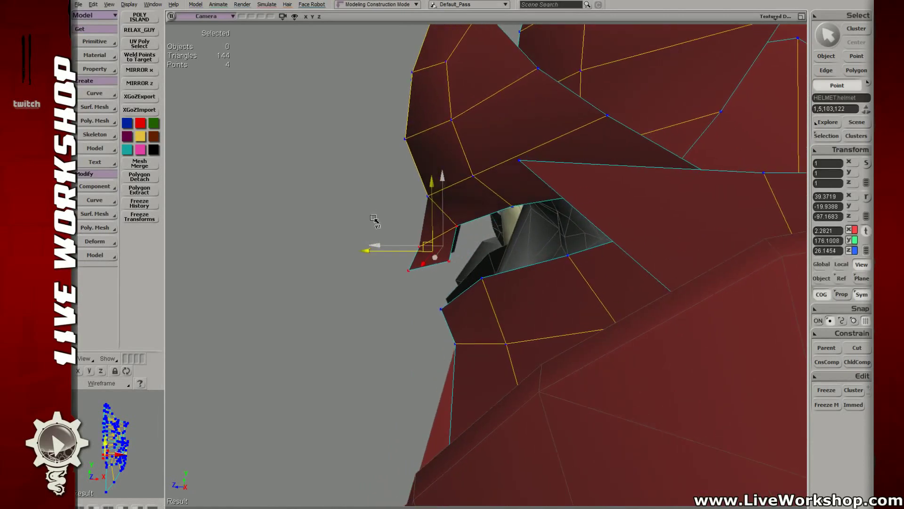
- Examine the helmet's front profile from the side and select the forehead's centre-seam edge
key(t)
key(F4)
drag(443, 220, 468, 237)
right_drag(467, 237, 478, 173)
key(F4)
key(v)
key(s)
key(e)
click(406, 182)
key(s)
key(v)
key(t)
key(s)
key(e)
click(475, 178)
key(s)
key(t)
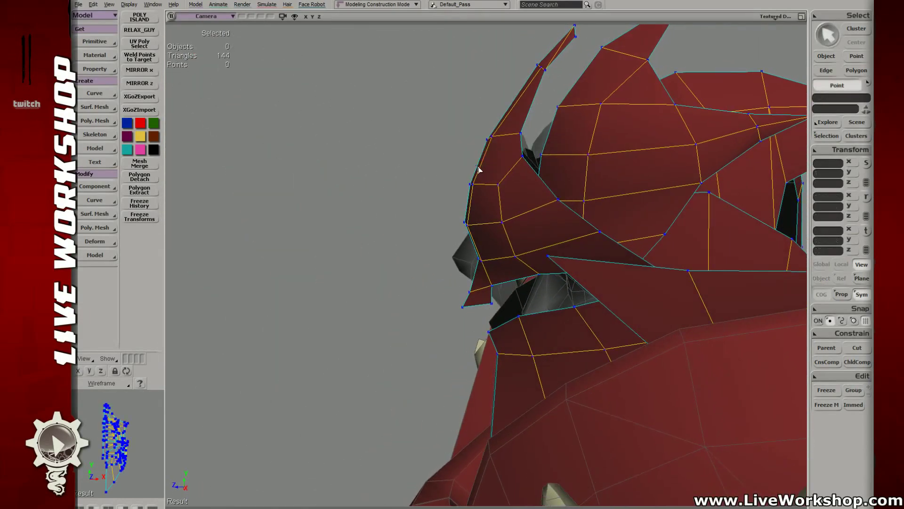
key(e)
key(v)
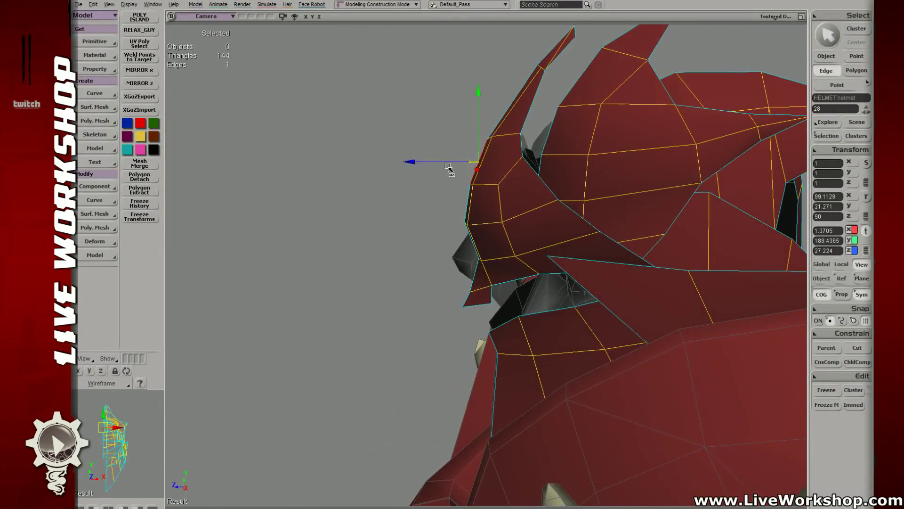
- Add an edge down the nose guard beside the centre seam and position its new point at about X 2.43, Y 177.63
key(t)
key(s)
right_drag(483, 170, 497, 251)
drag(499, 253, 501, 261)
key(s)
right_drag(501, 260, 474, 226)
key(v)
mouse_move(476, 226)
mouse_down()
mouse_move(498, 212)
mouse_move(479, 230)
mouse_up()
key(t)
key(s)
mouse_move(480, 229)
right_down()
mouse_move(527, 232)
mouse_move(476, 228)
right_up()
key(v)
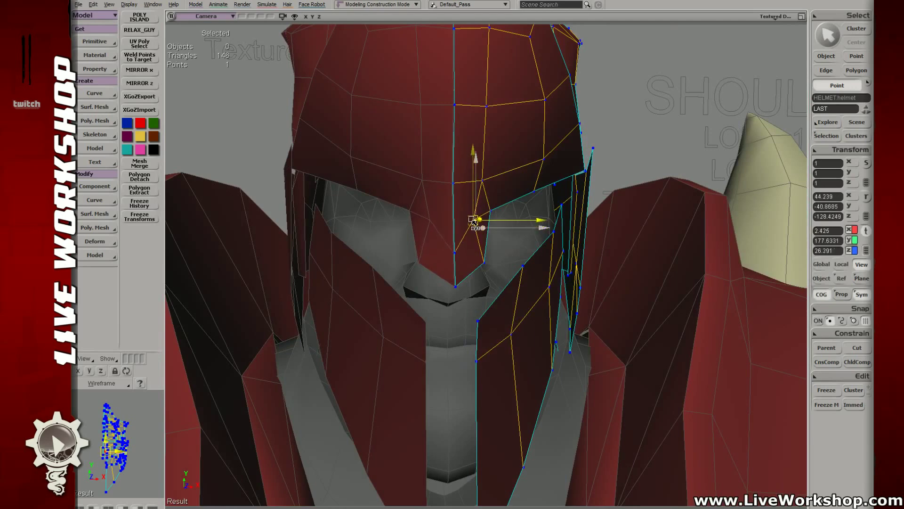
- Move the inner eye-corner point outward and back to about X 3.34, Y 178.45 and Z 23.77
drag(480, 222, 491, 210)
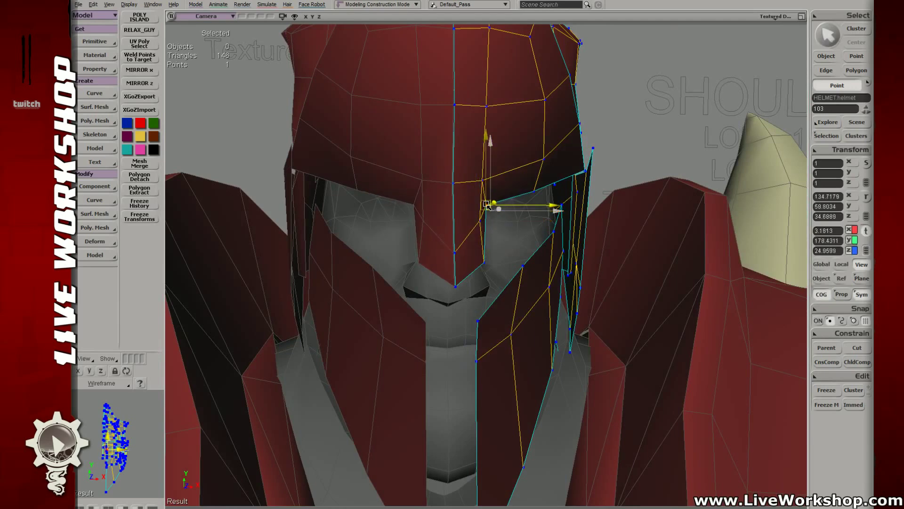
right_drag(488, 206, 515, 214)
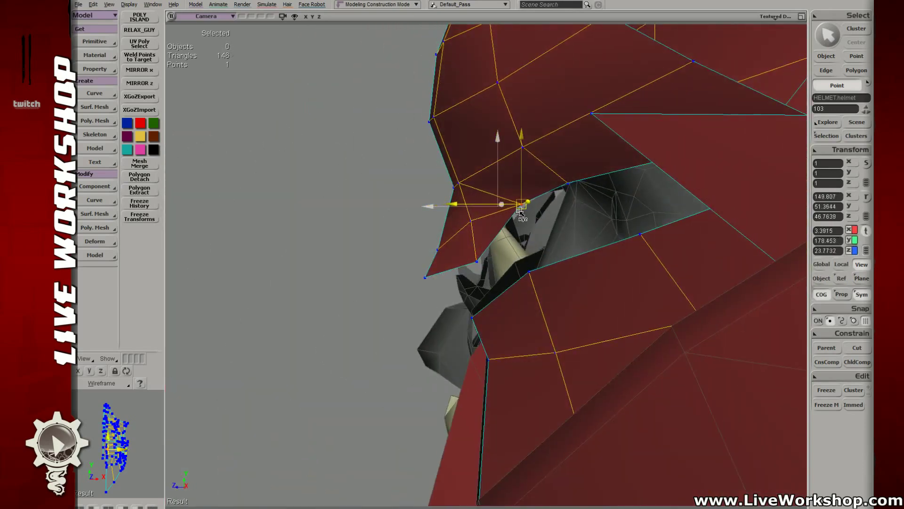
key(backslash)
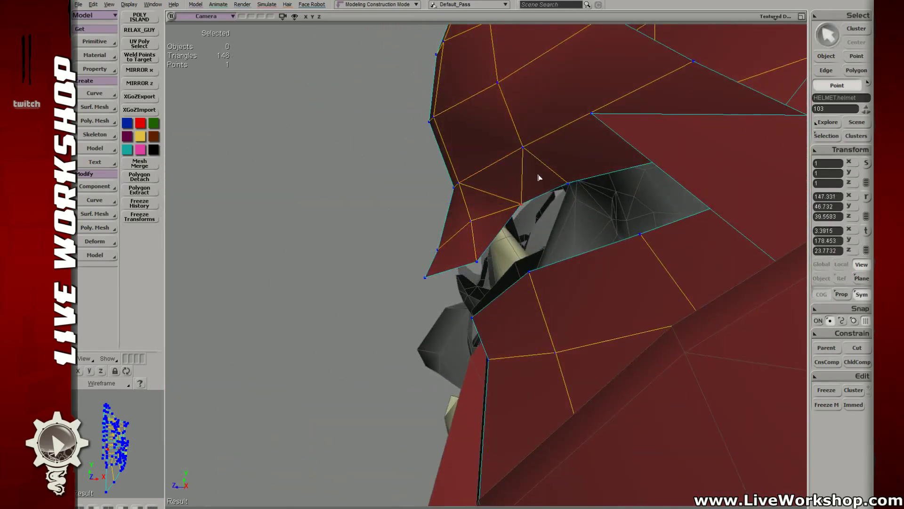
right_drag(659, 195, 547, 194)
- Reposition the brow point above the eye opening and widen the inner eye corner to about X 3.57
key(m)
drag(543, 186, 548, 182)
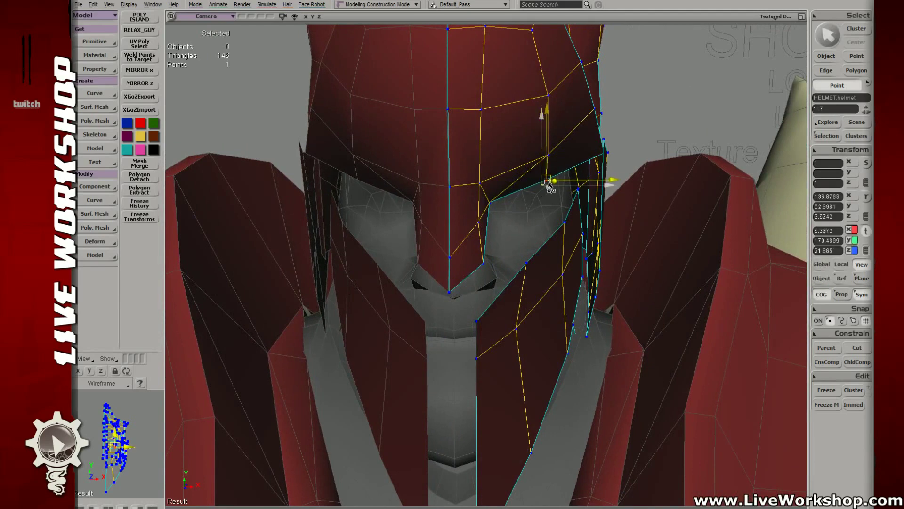
click(493, 206)
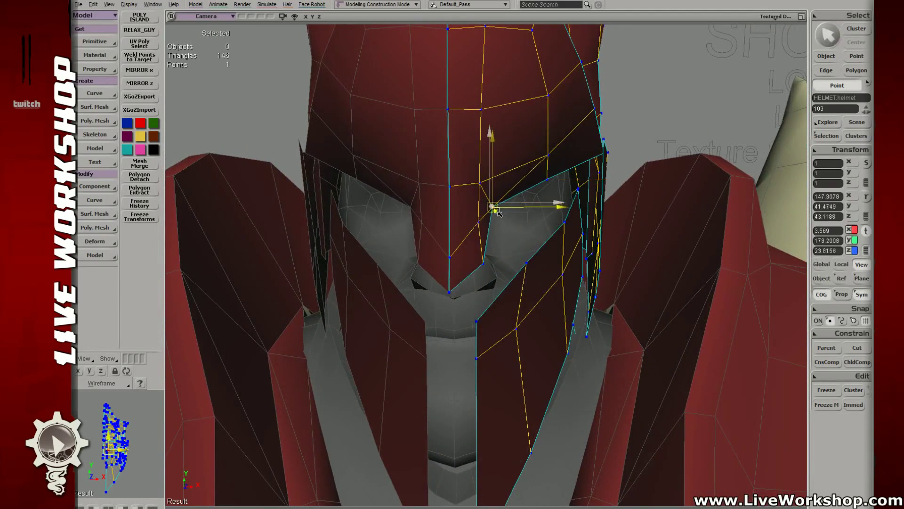
- Lower the nose guard's outer and centre tip points and flare the outer tip sideways
click(488, 273)
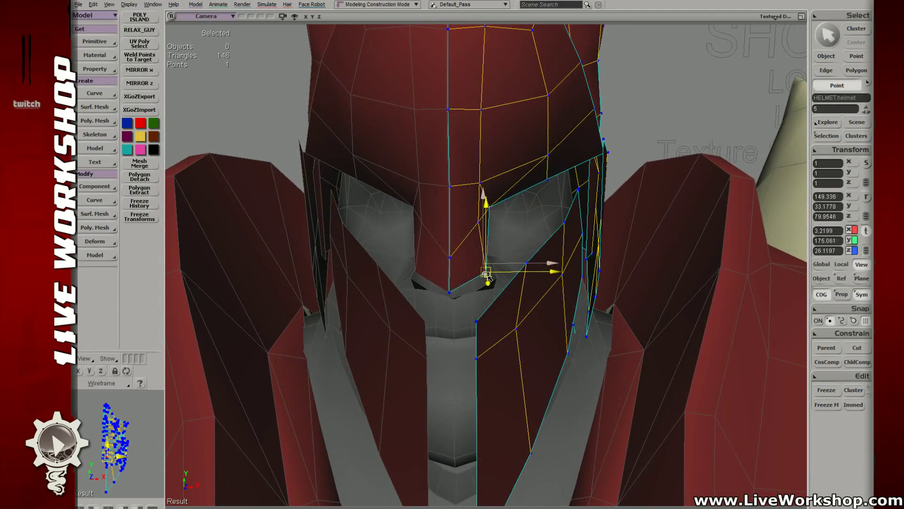
click(452, 293)
middle_drag(458, 300, 366, 226)
right_drag(365, 226, 423, 205)
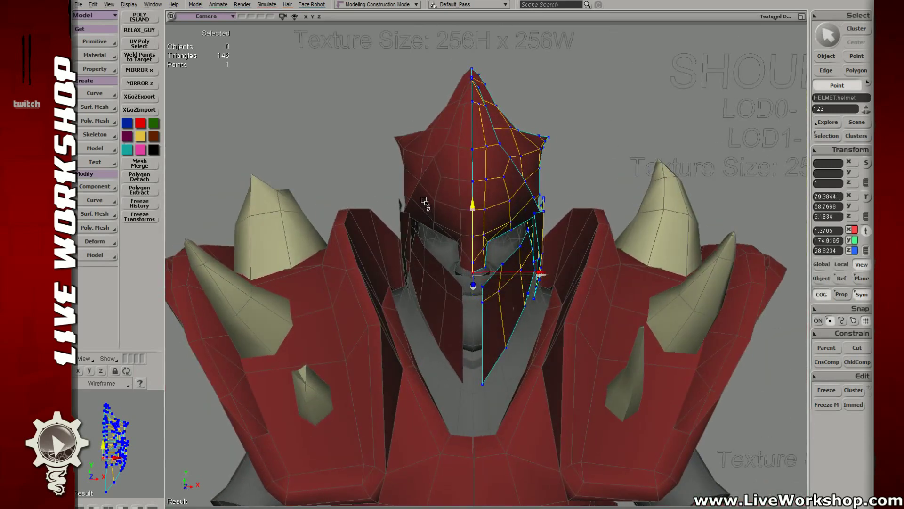
middle_drag(424, 201, 493, 252)
click(488, 274)
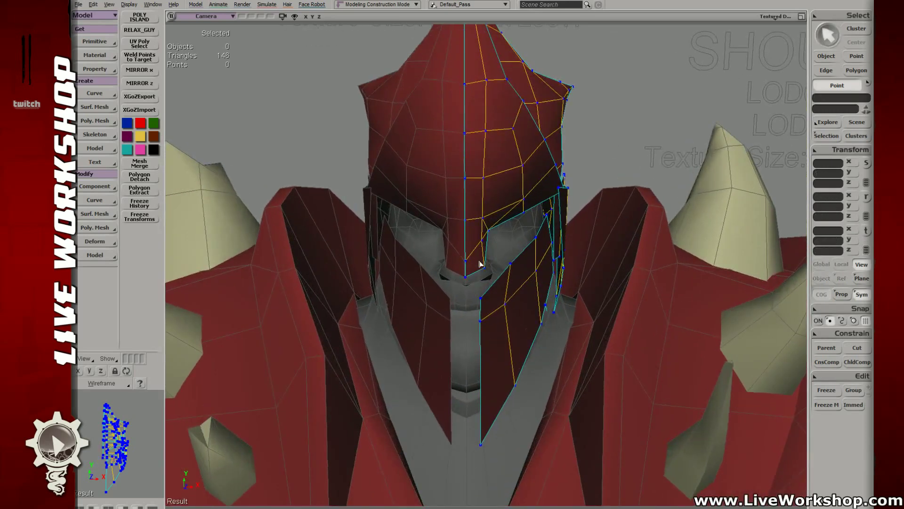
- Add an edge across the nose guard to its outer border and reposition the inner point and the new border point
click(487, 228)
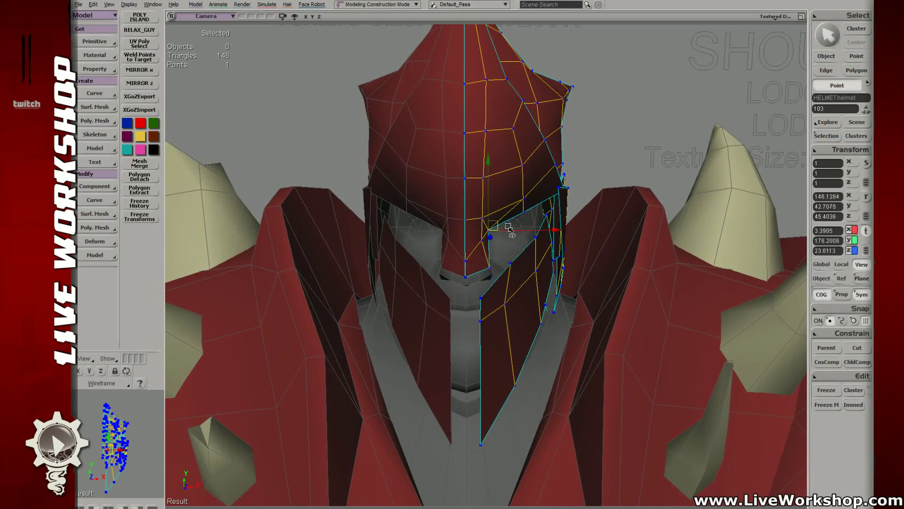
mouse_move(505, 232)
right_down()
mouse_move(458, 232)
mouse_move(491, 239)
right_up()
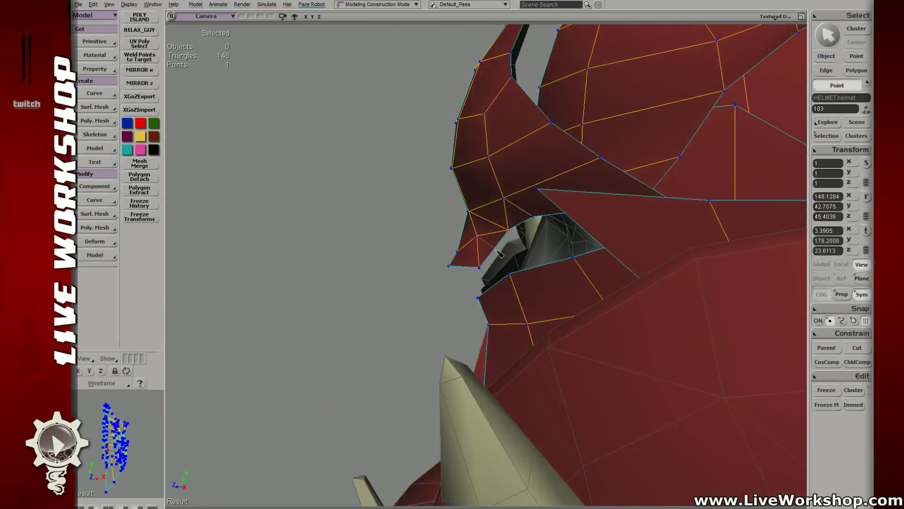
click(475, 236)
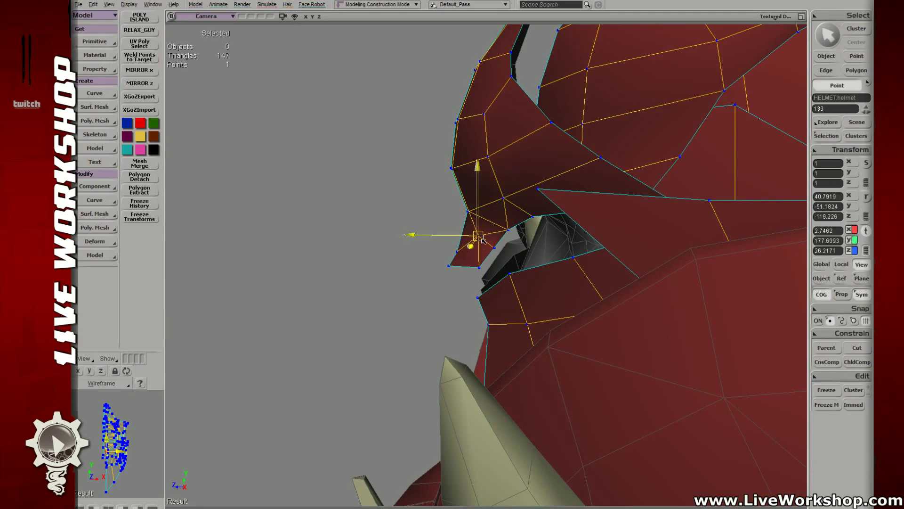
right_drag(483, 241, 530, 244)
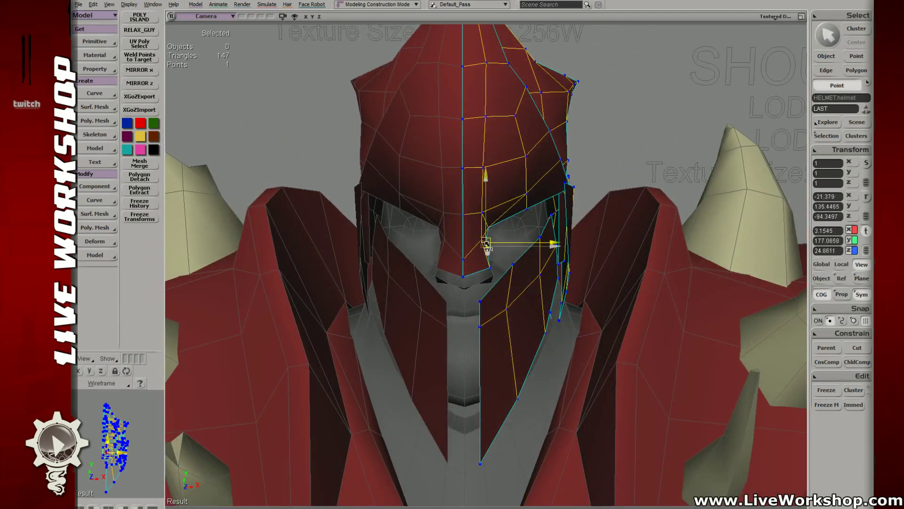
drag(486, 244, 482, 261)
right_drag(501, 244, 479, 252)
- Move the inner eye corner and both nose-guard cross-edge points inward, and lower the two cross-edge points
drag(477, 255, 500, 223)
key(v)
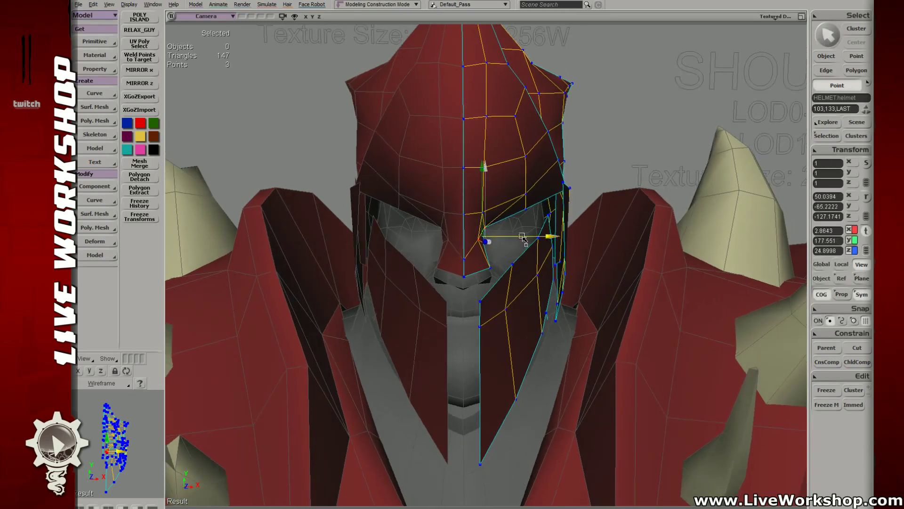
key(t)
drag(471, 234, 490, 248)
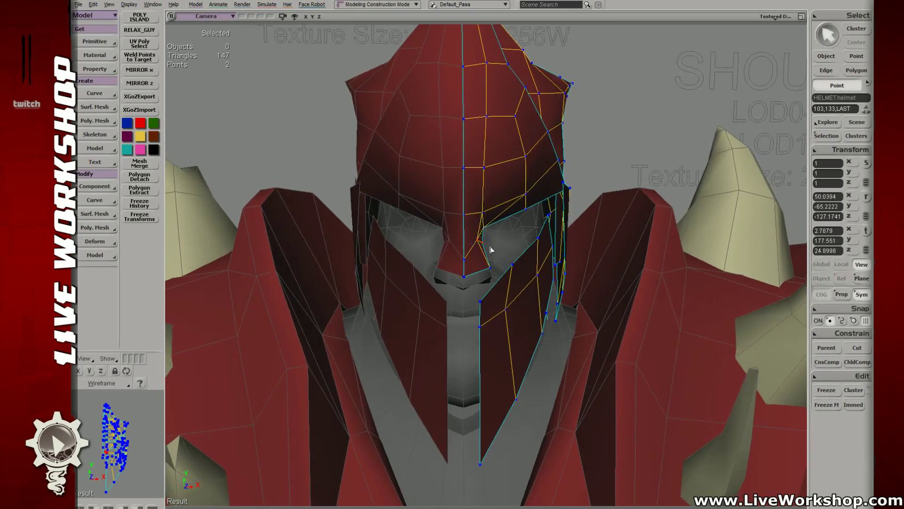
drag(477, 207, 477, 209)
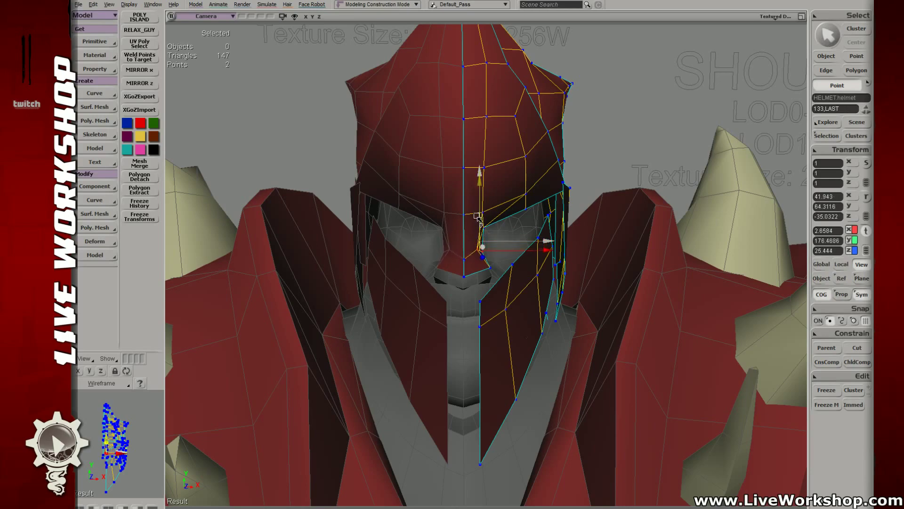
key(t)
drag(457, 252, 469, 266)
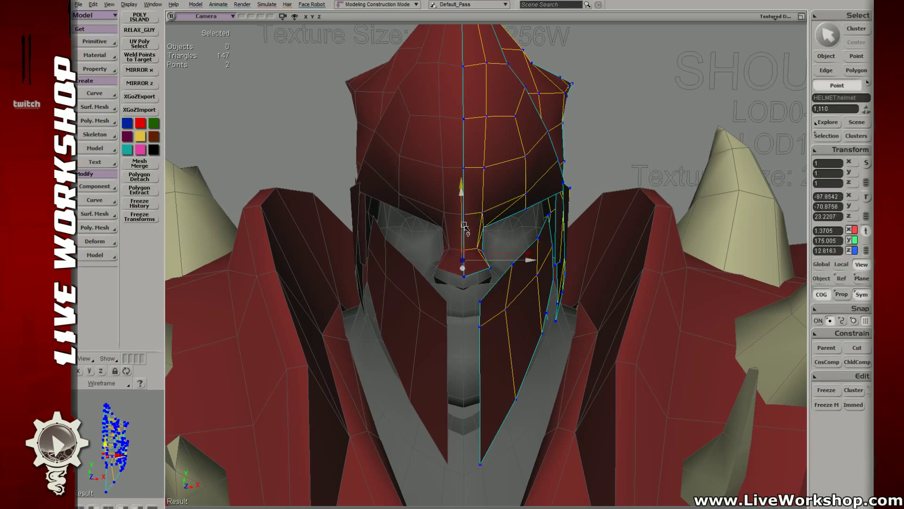
middle_drag(515, 239, 527, 273)
key(space)
key(4)
key(ctrl+z)
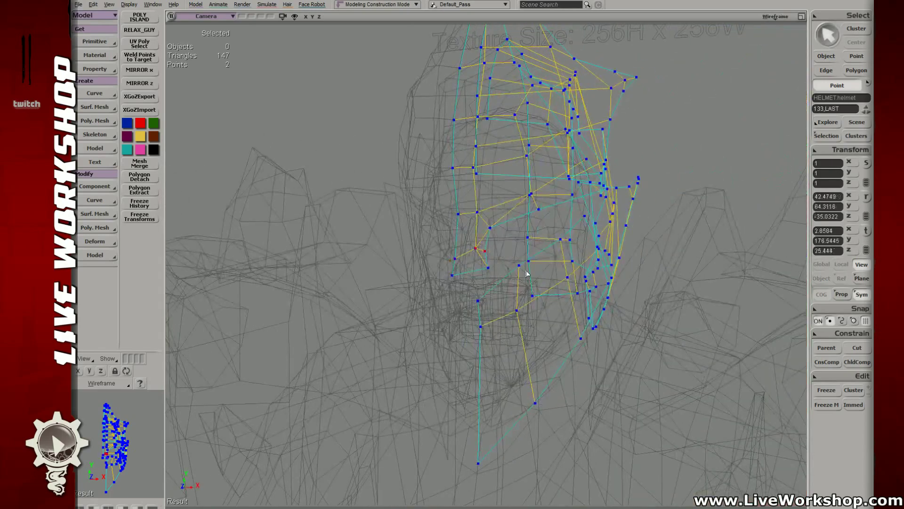
- Move only the nose guard's front centre-seam point to about Y 176.93 and Z 27.95 in the side profile
drag(440, 250, 462, 265)
mouse_move(462, 265)
middle_down()
mouse_move(438, 257)
mouse_move(433, 238)
middle_up()
key(6)
key(v)
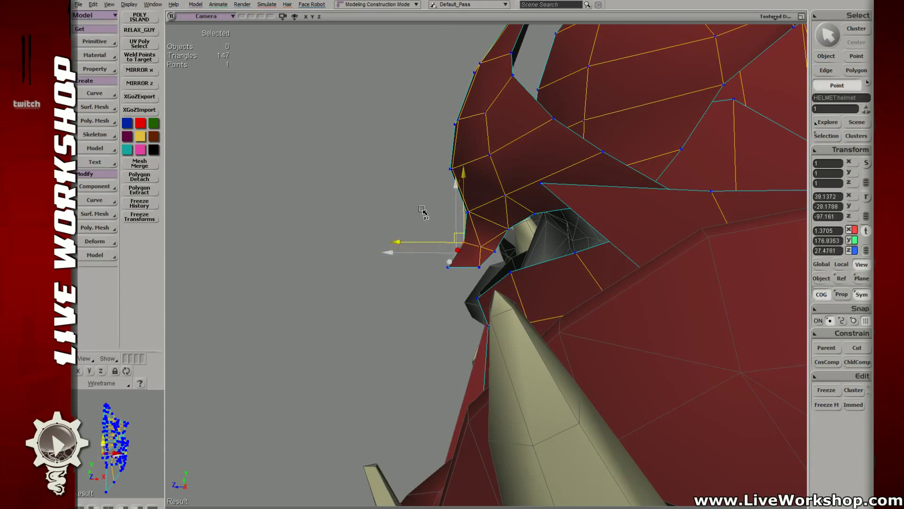
key(space)
mouse_move(445, 245)
middle_down()
mouse_move(505, 241)
mouse_move(432, 244)
middle_up()
drag(431, 244, 422, 242)
key(v)
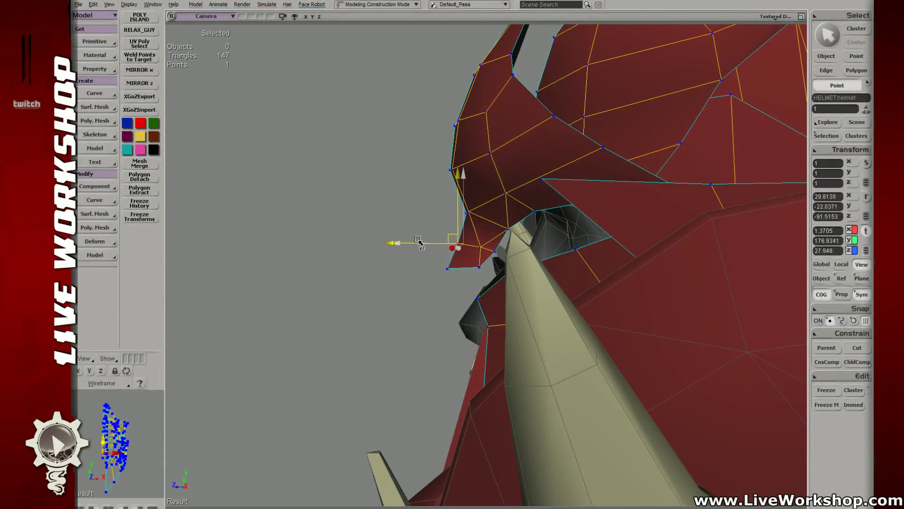
- Reposition the inner and border points of the nose guard's cross edge to even out its side profile
key(o)
drag(467, 226, 448, 232)
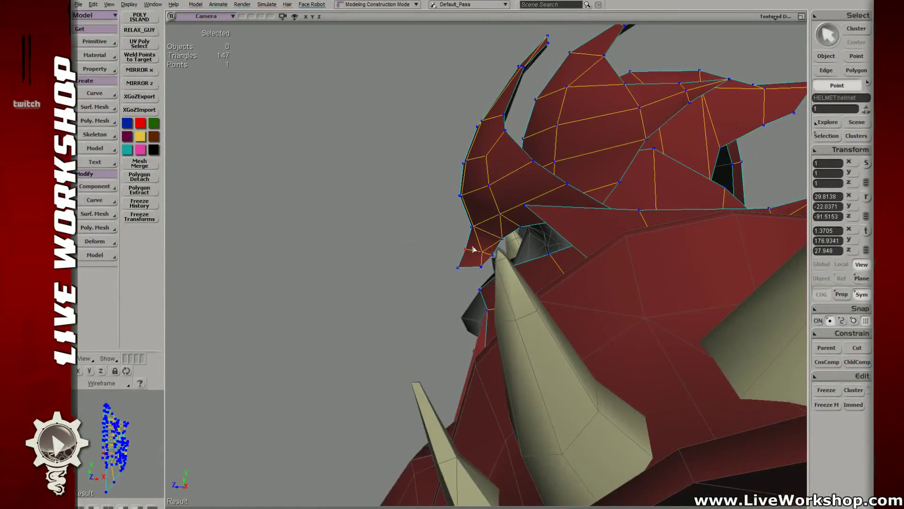
key(v)
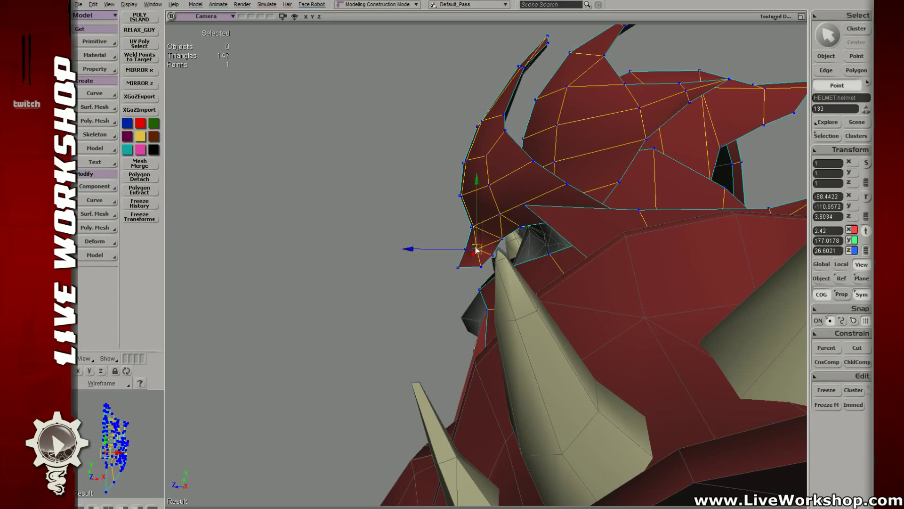
drag(476, 250, 492, 259)
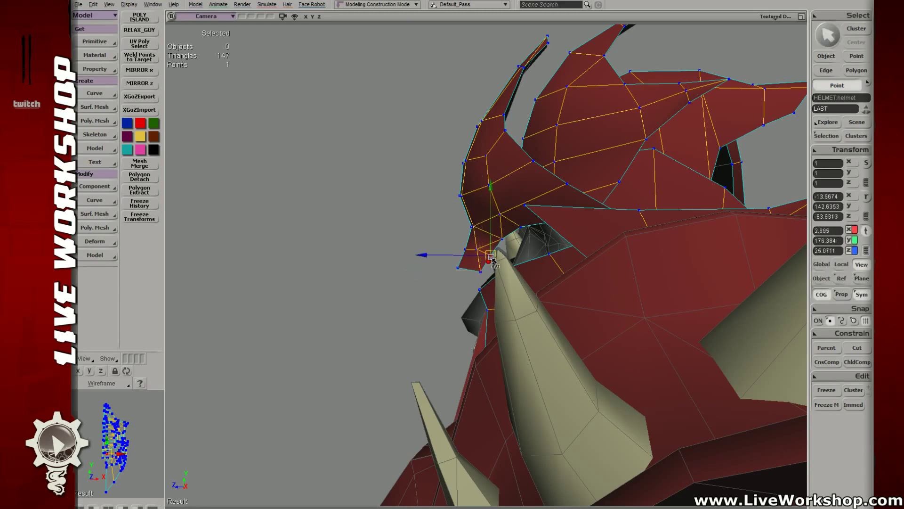
- Nudge the inner eye corner point to about Z 24.02 in the side profile
key(t)
click(500, 240)
key(v)
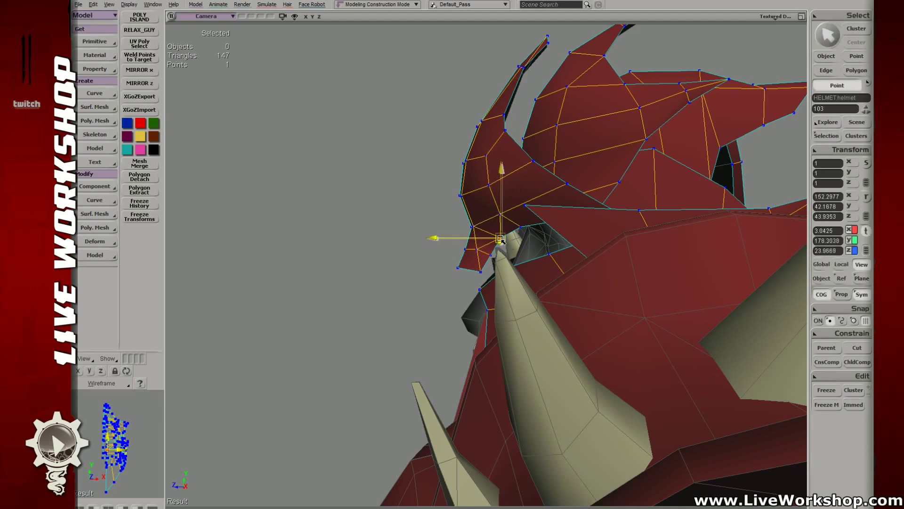
drag(502, 240, 501, 241)
key(s)
mouse_move(501, 240)
right_down()
mouse_move(517, 248)
mouse_move(471, 230)
mouse_move(498, 232)
right_up()
middle_drag(499, 232, 540, 245)
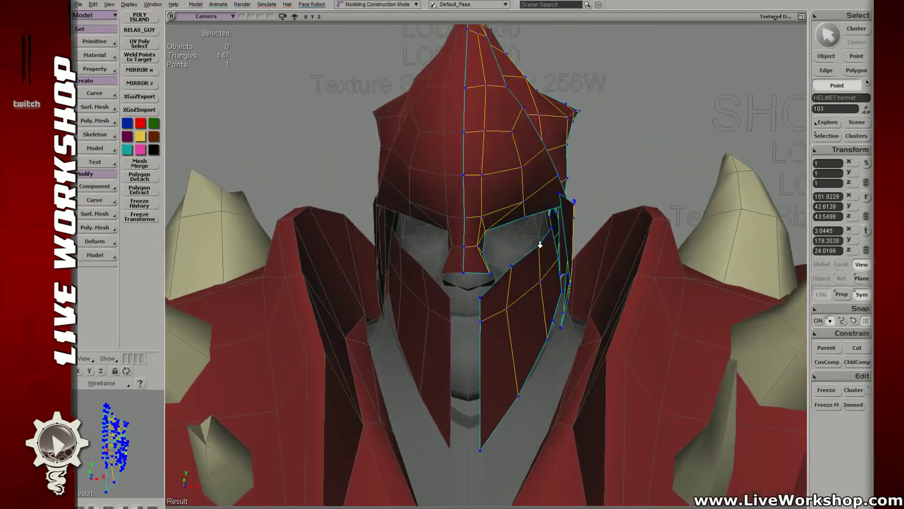
- Lower the nose guard's bottom centre-seam point into a tip and move its lower outer corner slightly inward
scroll(540, 244, up, 2)
key(v)
key(o)
drag(507, 225, 491, 238)
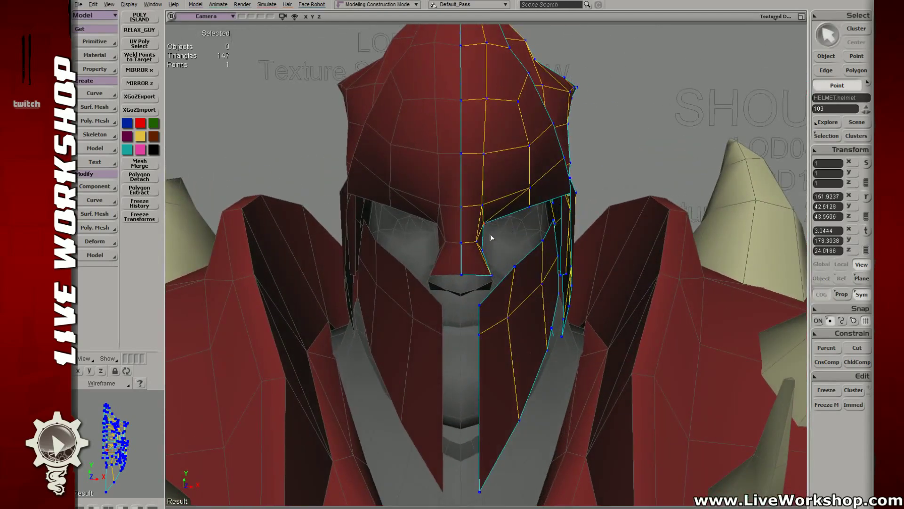
key(v)
shift+click(463, 277)
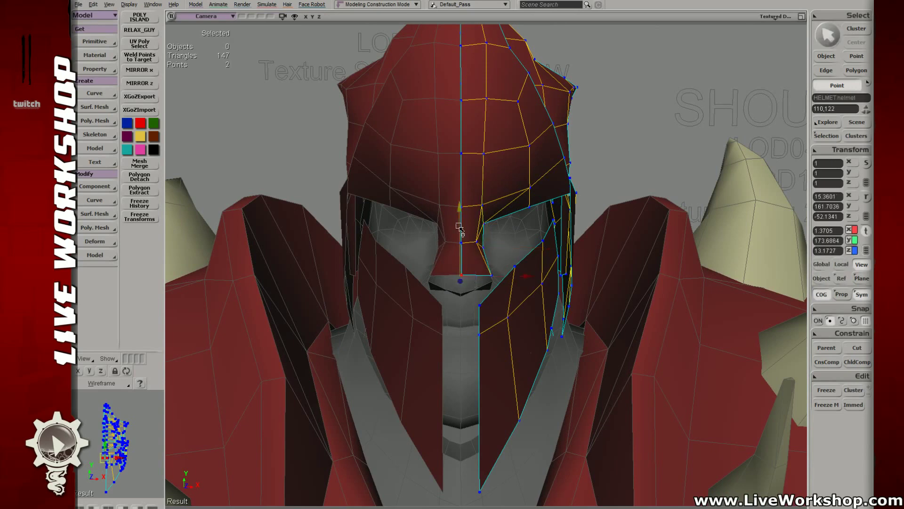
click(491, 273)
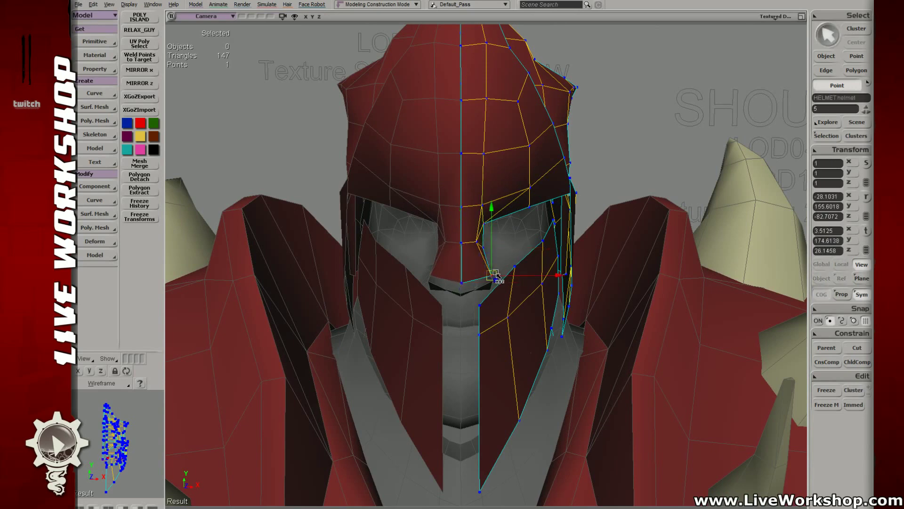
- Lower the inner point of the nose guard's cross edge to about Y 176.69
click(480, 246)
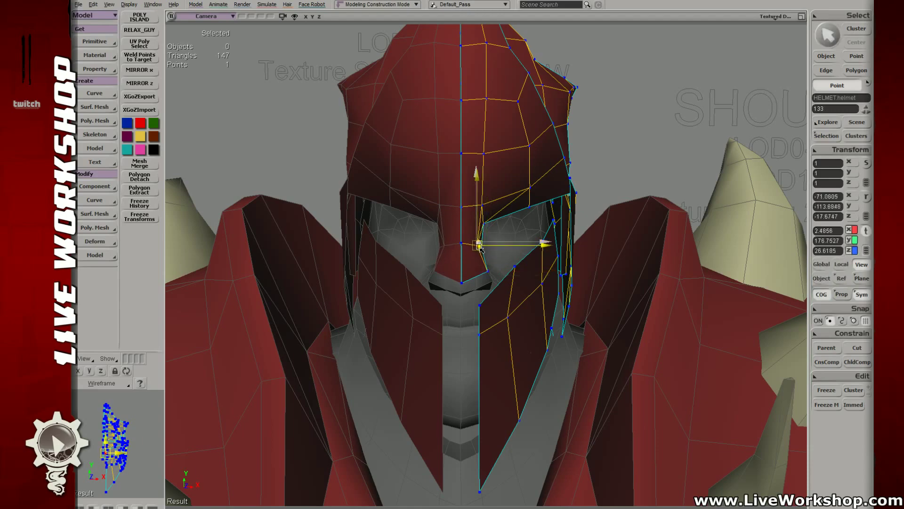
drag(479, 247, 479, 249)
key(s)
mouse_move(479, 249)
right_down()
mouse_move(458, 246)
mouse_move(471, 247)
right_up()
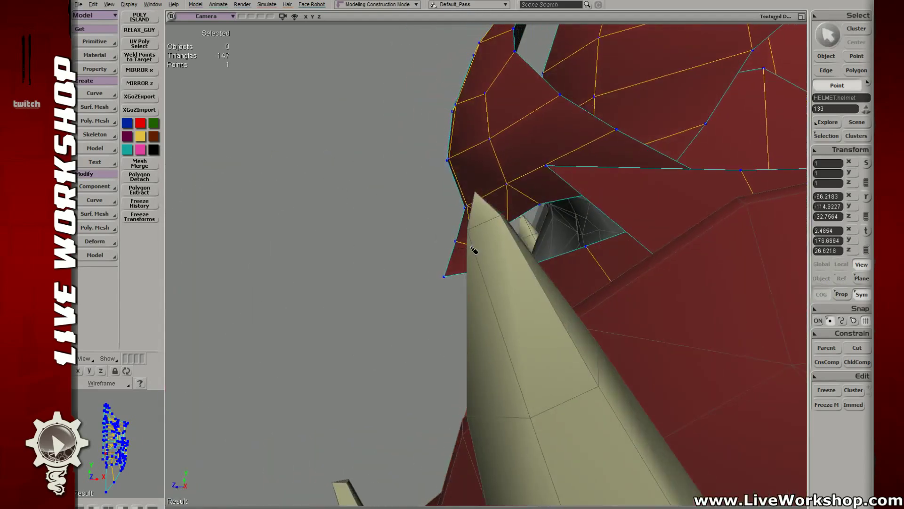
drag(473, 250, 507, 244)
- Deselect the helmet and examine its silhouette together with the shoulder and chest armour from several sides
scroll(507, 244, down, 5)
key(space)
scroll(507, 244, down, 4)
drag(213, 86, 454, 141)
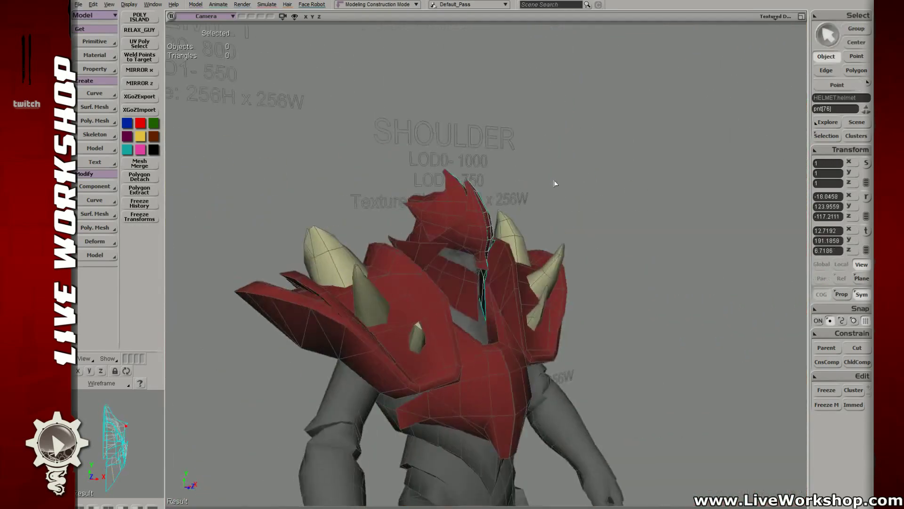
click(555, 184)
drag(555, 183, 410, 168)
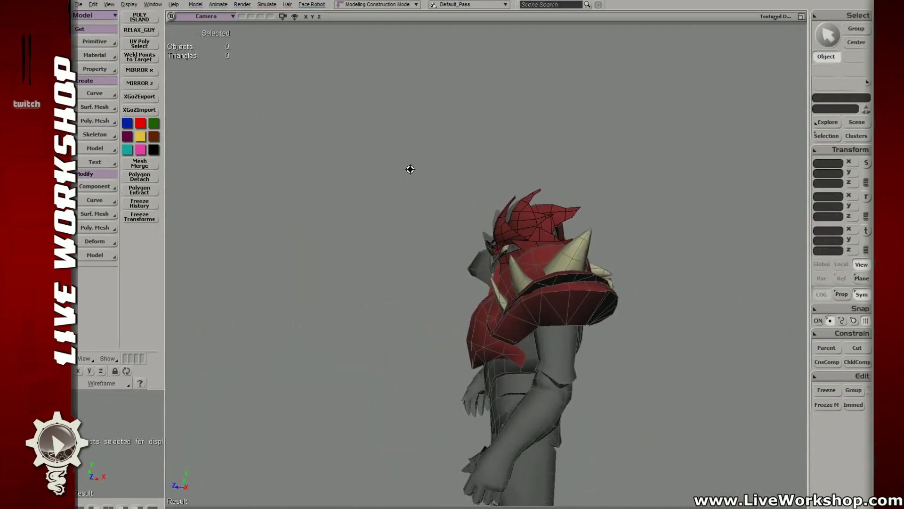
scroll(510, 229, up, 5)
drag(511, 229, 478, 257)
key(space)
- Select the helmet and move the cheek guard's lower front tip forward to about Z 32.65
click(480, 226)
key(4)
key(t)
key(u)
key(6)
key(v)
drag(417, 236, 400, 235)
drag(401, 235, 405, 266)
key(i)
click(458, 257)
key(v)
key(t)
click(444, 306)
key(v)
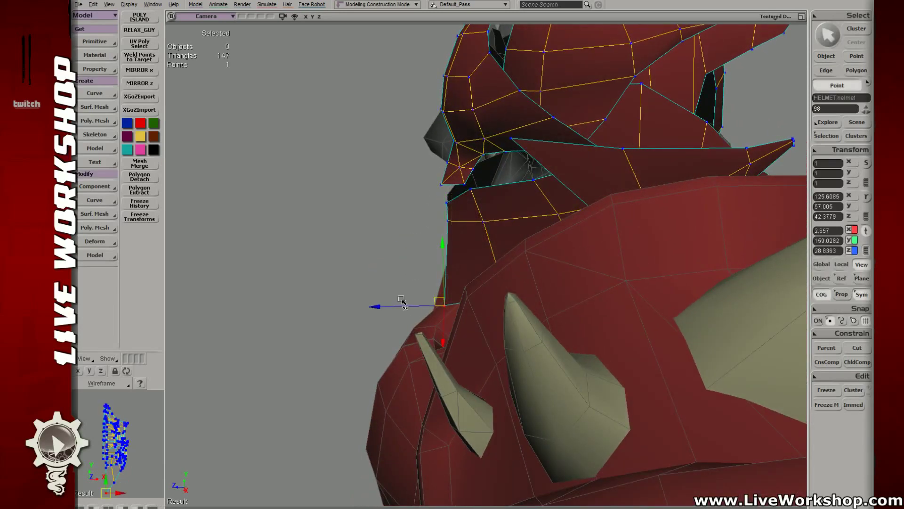
drag(375, 299, 386, 241)
drag(450, 235, 475, 234)
- Adjust the points along the cheek guard's front and upper edge in the side profile
key(t)
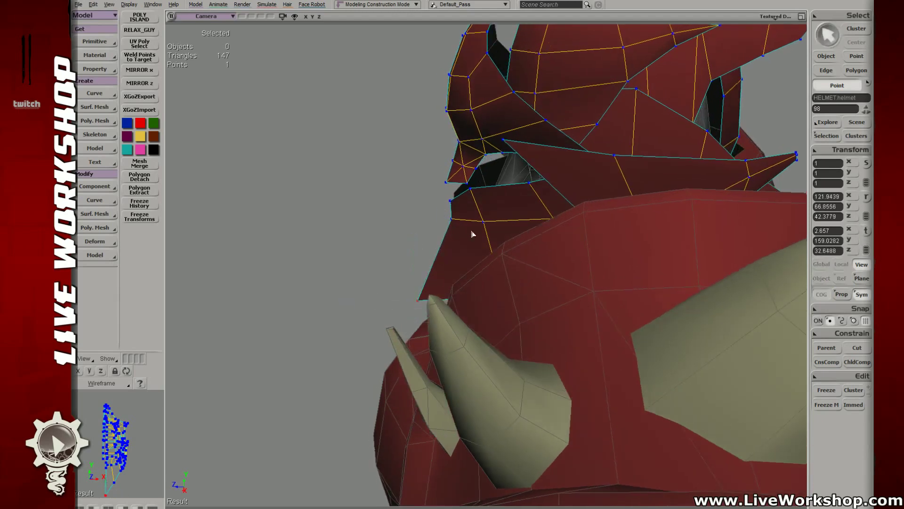
click(452, 220)
key(v)
drag(426, 218, 473, 192)
key(t)
click(452, 203)
key(v)
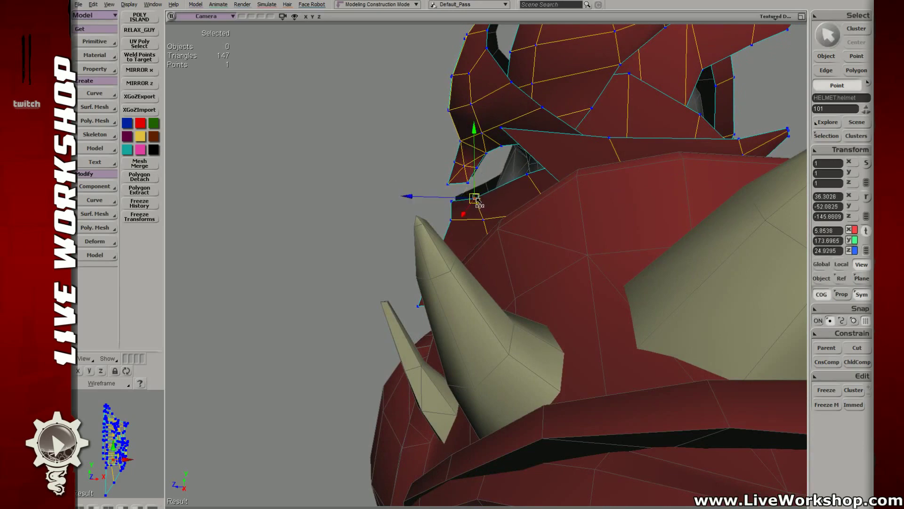
right_drag(474, 196, 541, 190)
- Move the rear point on the cheek guard's upper edge outward to about X 8.74
key(t)
click(512, 166)
key(v)
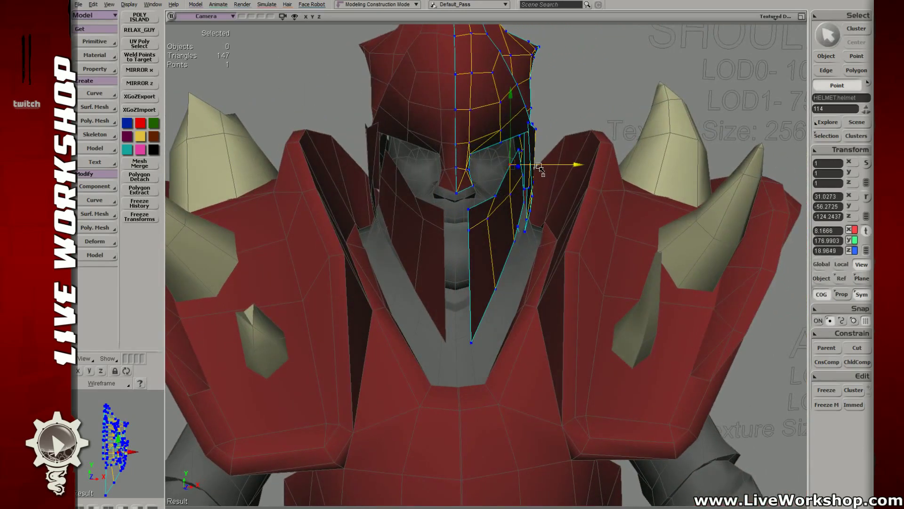
middle_drag(545, 171, 506, 166)
right_drag(507, 166, 414, 213)
middle_drag(414, 213, 422, 210)
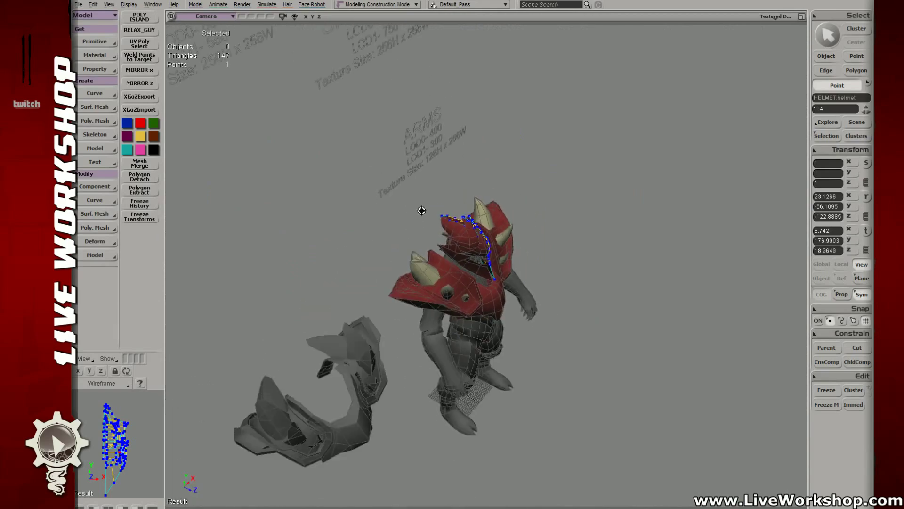
right_drag(422, 210, 363, 206)
middle_drag(363, 206, 533, 234)
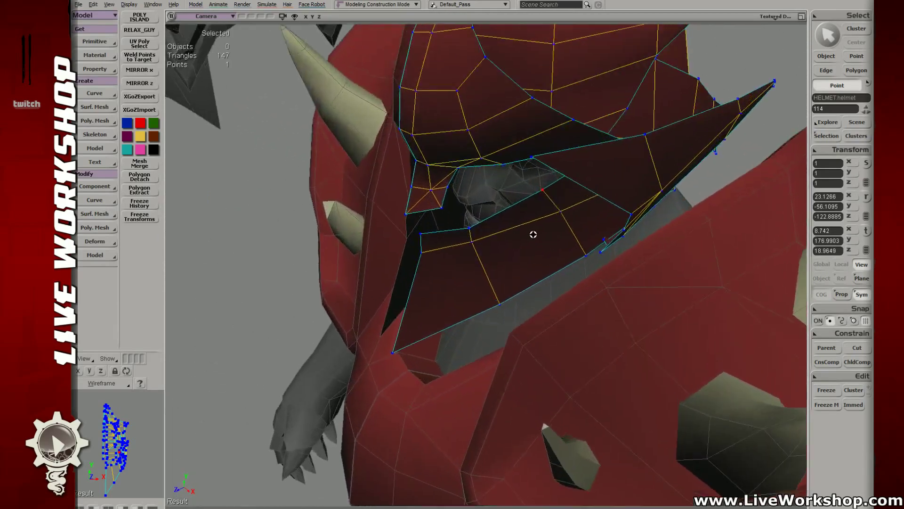
drag(533, 234, 493, 234)
right_drag(494, 234, 605, 170)
- Extract the seven polygons of the pointed side plate above the cheek guard as a separate mesh, deleting them from the helmet
key(u)
drag(576, 171, 591, 162)
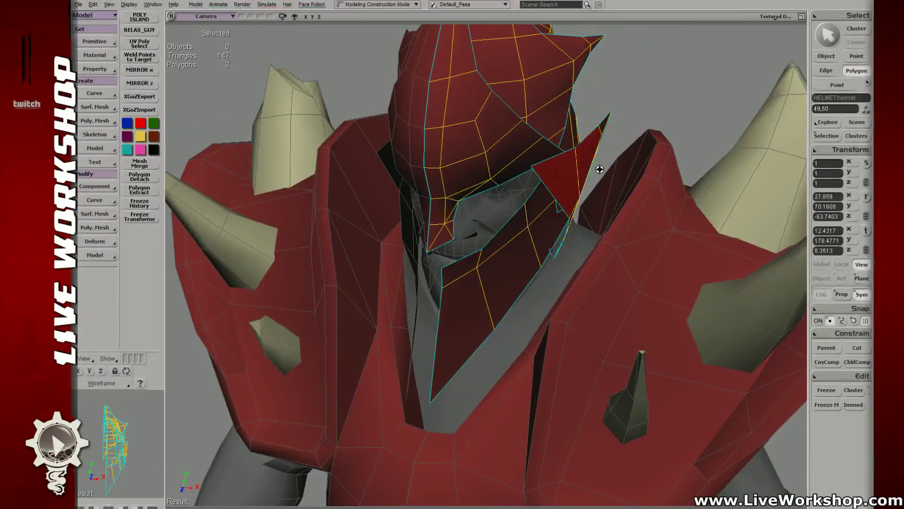
right_drag(599, 168, 516, 201)
drag(597, 173, 605, 159)
right_drag(605, 159, 505, 228)
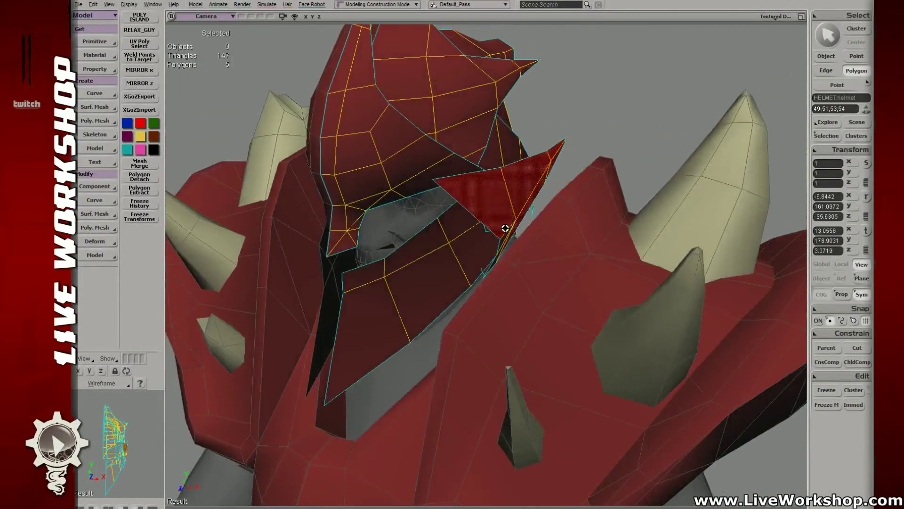
shift+click(500, 267)
right_drag(500, 267, 547, 235)
right_click(529, 194)
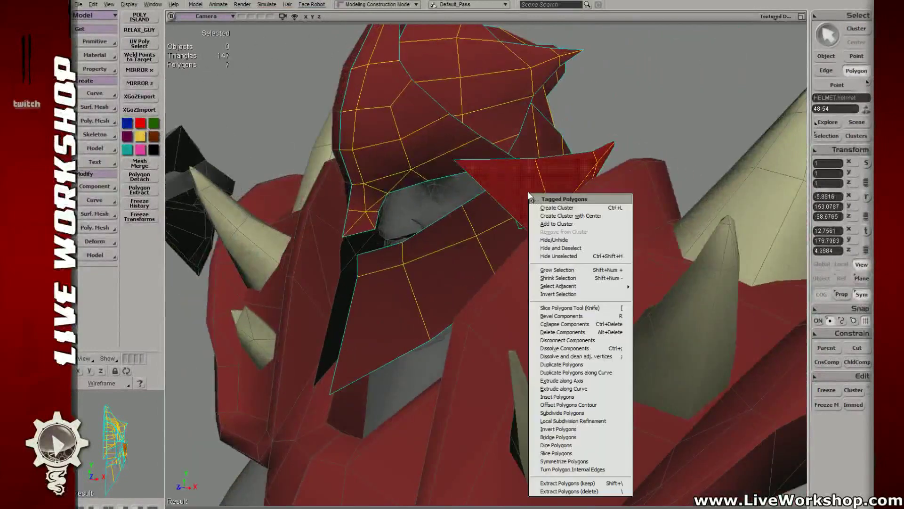
click(548, 491)
right_drag(533, 268, 572, 249)
- Move the detached side plate outward to about X 1.04
middle_drag(573, 250, 460, 214)
key(v)
middle_drag(571, 208, 576, 206)
middle_drag(577, 206, 287, 174)
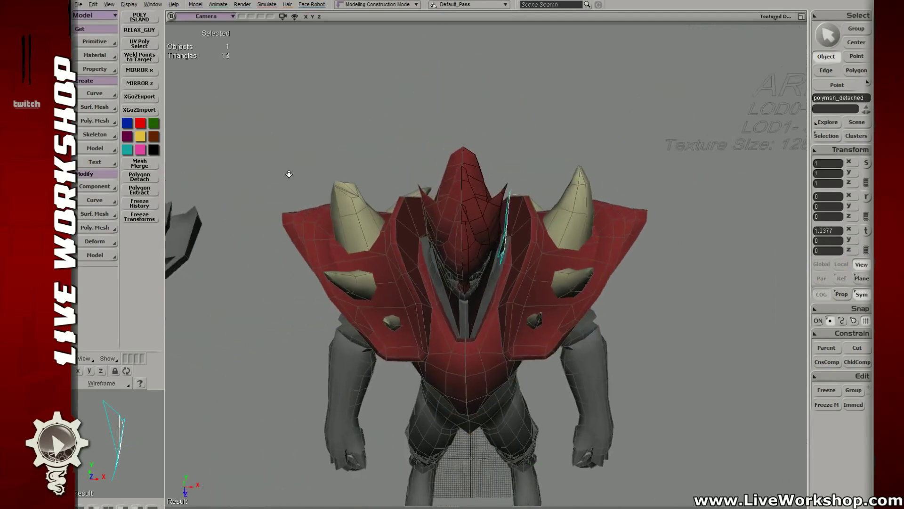
right_drag(435, 176, 456, 243)
- Tilt the detached side plate to about 6.74 degrees around Z
key(c)
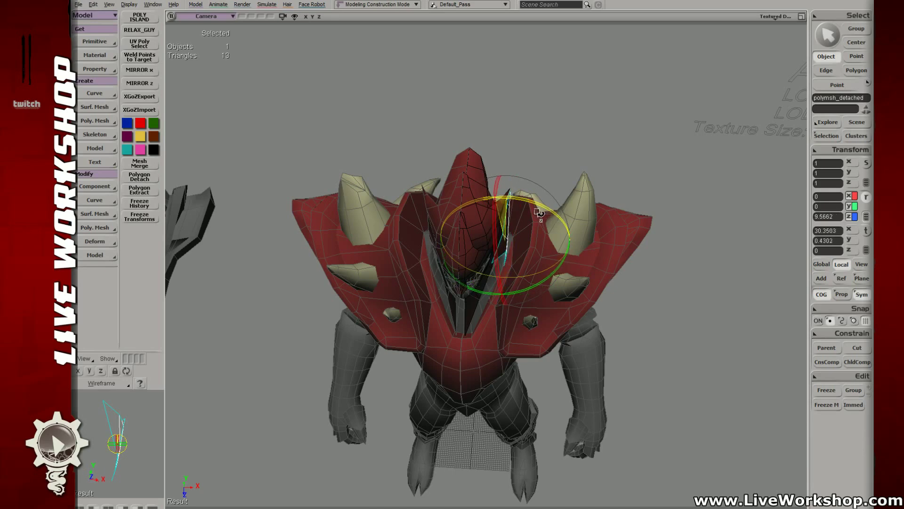
right_drag(540, 212, 480, 221)
key(v)
key(s)
middle_drag(480, 221, 541, 240)
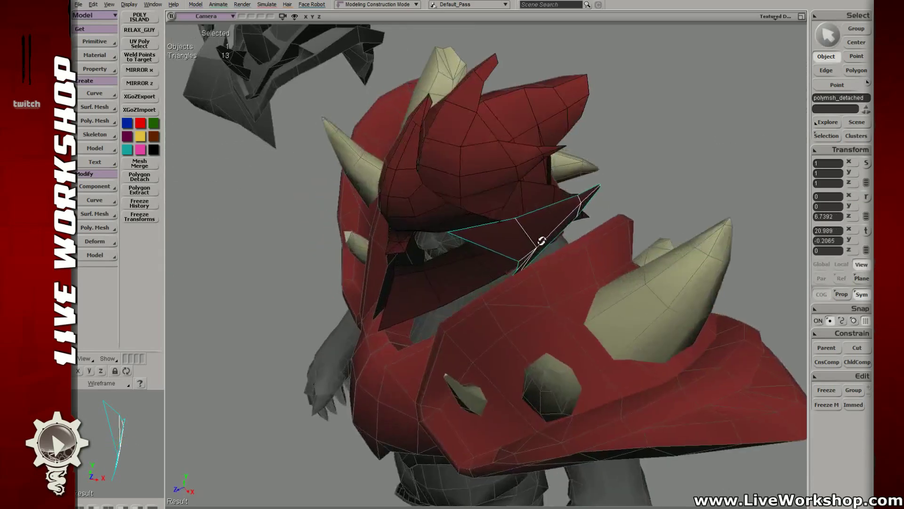
right_drag(541, 240, 548, 195)
- Rotate the detached side plate further to about 14 degrees around Z and 1.5 degrees around Y, and fine-tune its fit beside the helmet
key(c)
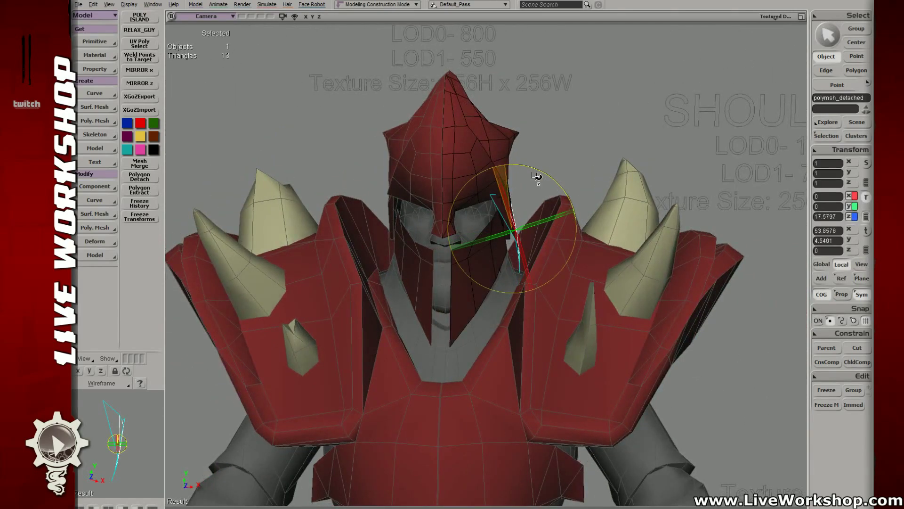
key(o)
drag(550, 198, 535, 168)
key(c)
key(o)
drag(544, 189, 444, 206)
key(c)
key(o)
key(v)
key(o)
key(p)
key(c)
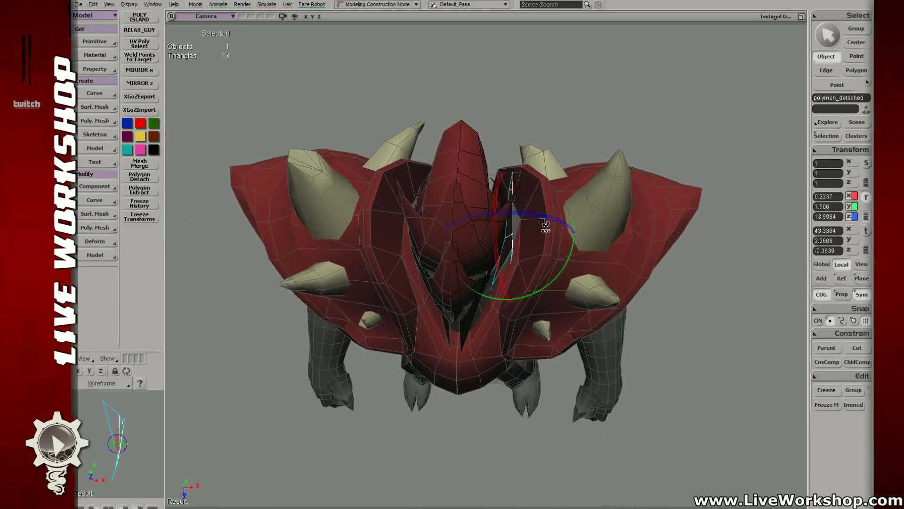
key(o)
drag(549, 227, 555, 271)
key(p)
- Switch to editing the detached side plate's points and reposition the point at its rear tip
key(e)
click(472, 312)
key(o)
drag(472, 312, 585, 231)
key(v)
key(u)
click(458, 282)
key(v)
key(t)
key(o)
click(570, 224)
drag(577, 253, 580, 256)
key(s)
middle_drag(578, 250, 508, 187)
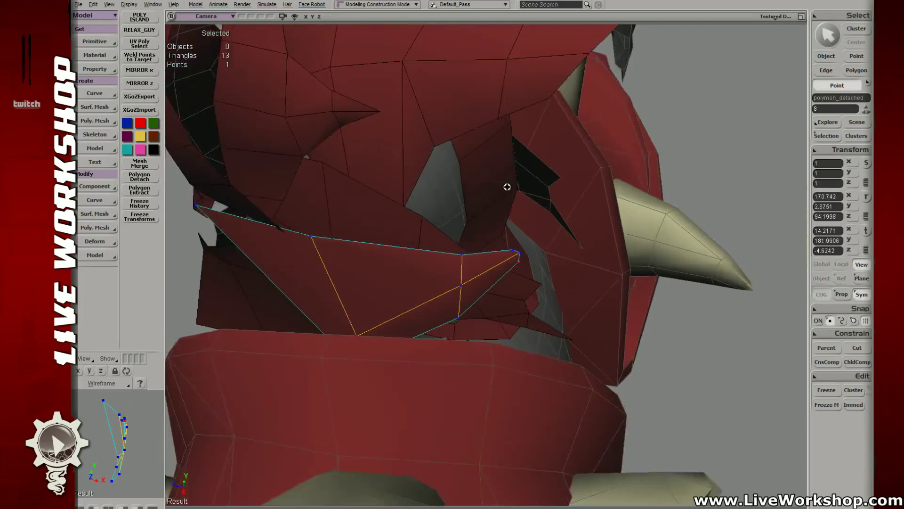
- Reposition the rear point on the side plate's upper edge to about X 13.29, Y 181.62 and Z -0.56
drag(507, 187, 491, 178)
key(s)
mouse_move(479, 215)
right_down()
mouse_move(513, 232)
mouse_move(487, 212)
right_up()
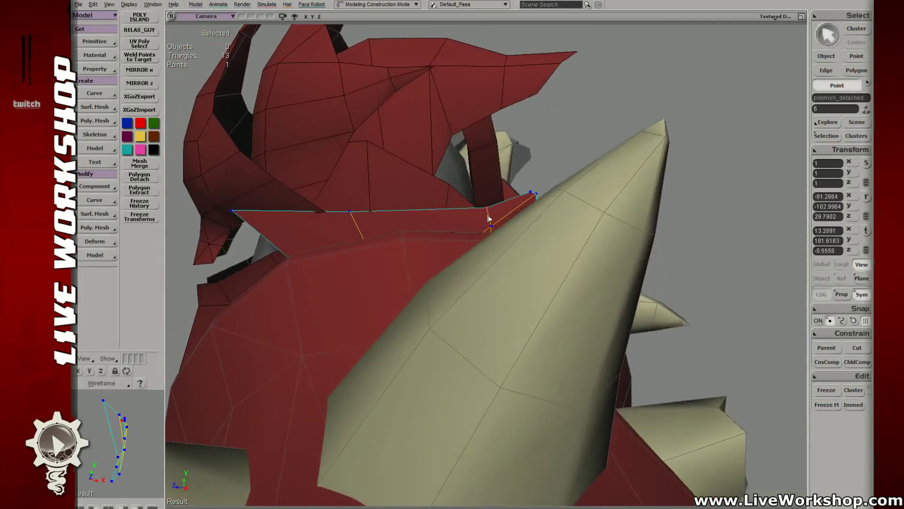
drag(487, 211, 485, 210)
key(s)
middle_drag(484, 210, 456, 187)
right_drag(456, 186, 476, 181)
- Reposition the rear point on the side plate's lower border to about X 14.54, Y 176.24 and Z 0.58
drag(475, 182, 495, 264)
key(t)
click(520, 259)
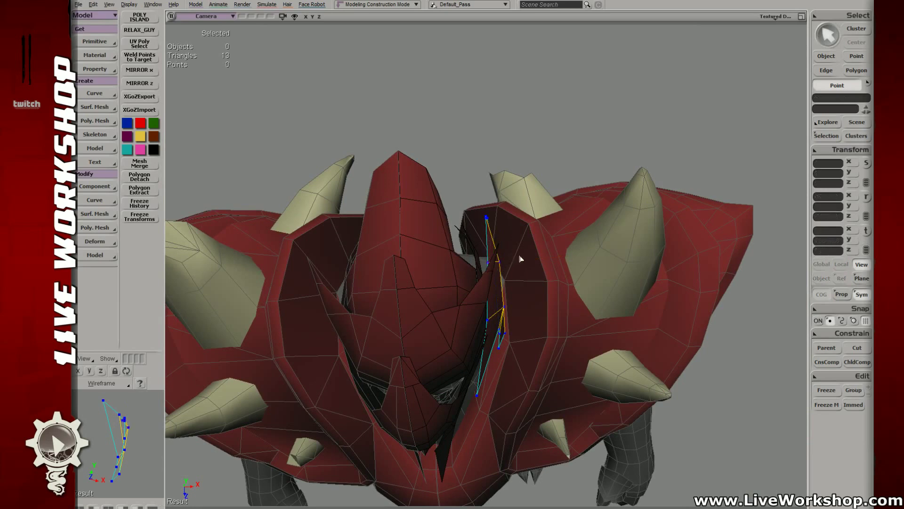
middle_drag(520, 258, 498, 255)
click(497, 257)
key(v)
drag(504, 265, 502, 263)
- Add the neighbouring inner point to the selected rear border point and shift both to about X 14.28
key(t)
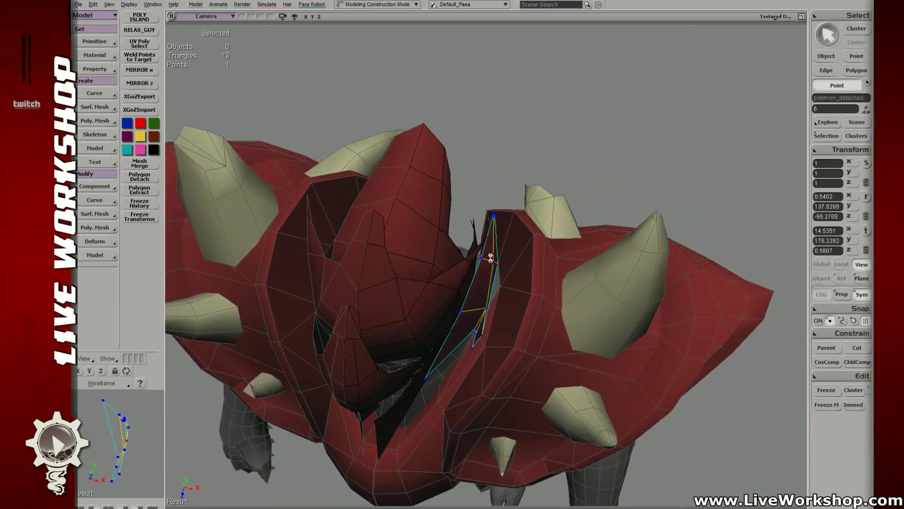
shift+click(491, 258)
key(s)
mouse_move(491, 258)
middle_down()
mouse_move(504, 268)
mouse_move(496, 272)
middle_up()
key(v)
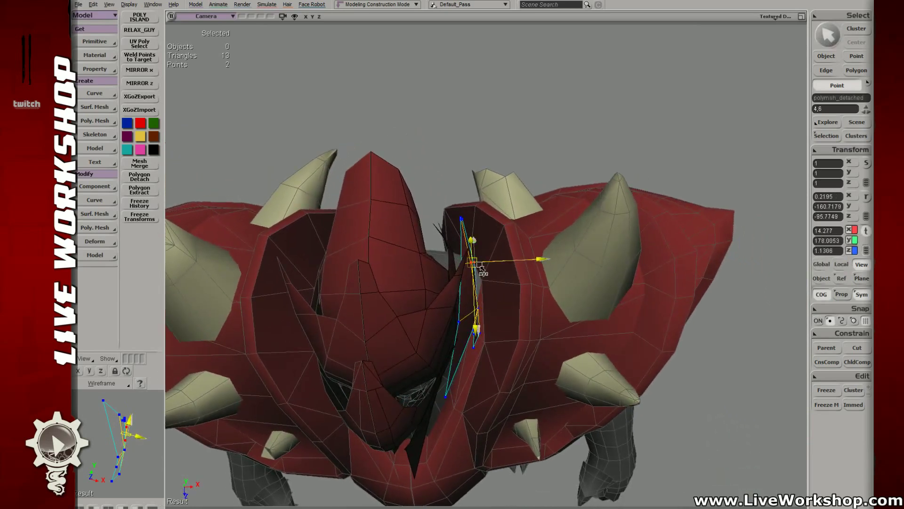
- Move the side plate's rear tip inward and shift the three points of its rear cross edge to about X 13.83
key(t)
key(v)
drag(463, 225, 459, 218)
key(t)
drag(459, 255, 478, 270)
key(v)
key(t)
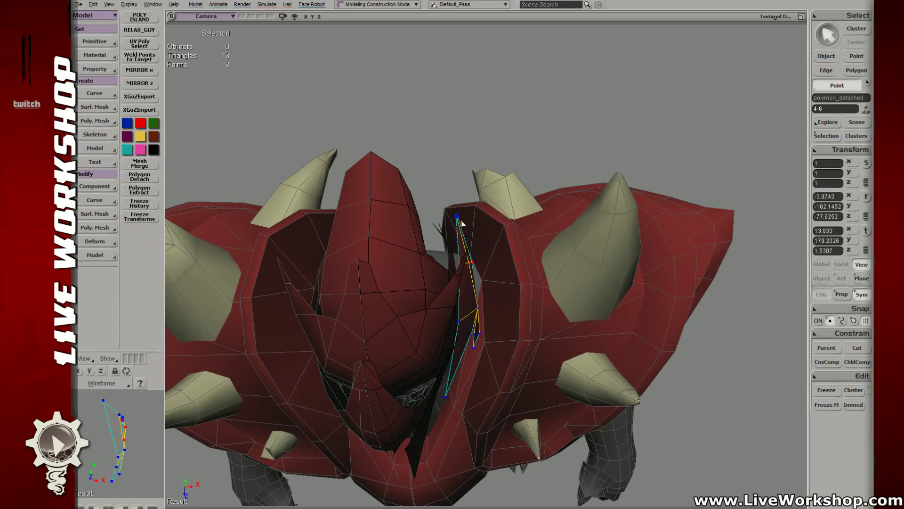
- Move the side plate's central inner point to about X 13.14, Y 174.01 and Z 8.20
drag(448, 230, 489, 296)
key(t)
key(v)
key(s)
right_drag(490, 299, 467, 269)
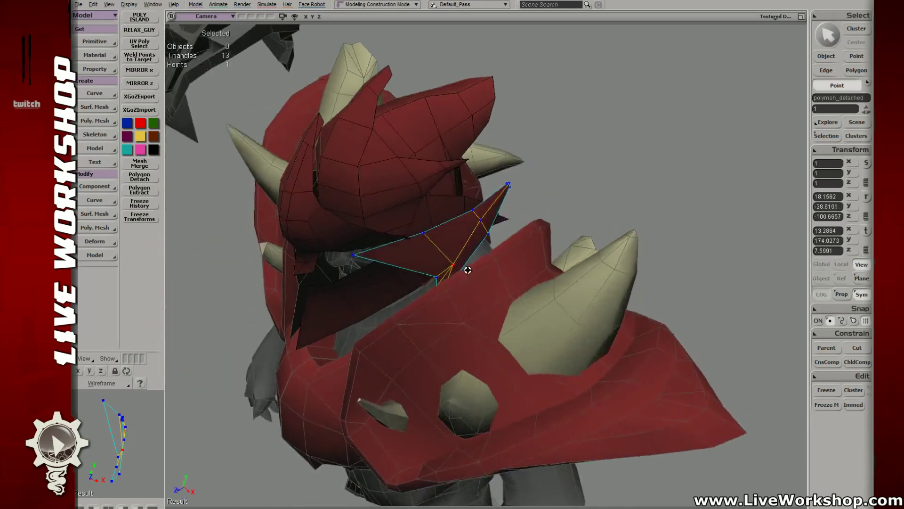
middle_drag(466, 269, 488, 296)
right_drag(488, 297, 485, 287)
drag(484, 286, 471, 226)
key(v)
key(t)
key(o)
key(v)
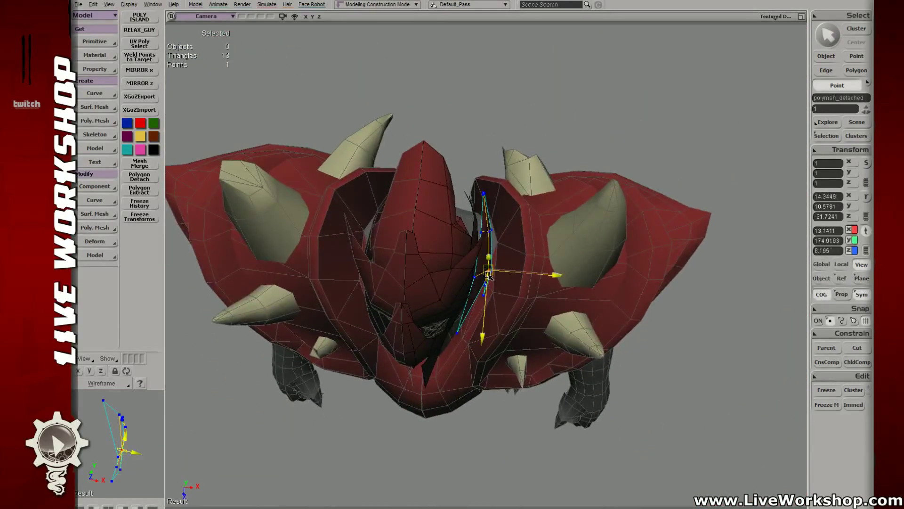
- Move the middle point of the side plate's lower border to about X 12.92, Y 169.47 and Z 7.27
key(t)
click(494, 273)
key(v)
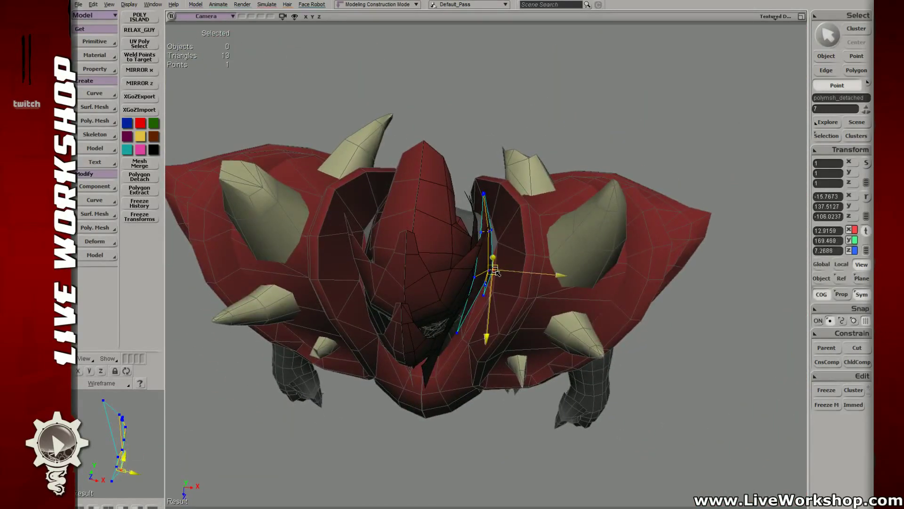
key(o)
drag(567, 269, 484, 184)
- Move the side plate's lower front corner point to about X 11.03, Y 167.91 and Z 12.52
key(t)
click(501, 257)
drag(495, 243, 528, 264)
middle_drag(529, 264, 518, 232)
drag(519, 232, 510, 266)
middle_drag(510, 266, 514, 244)
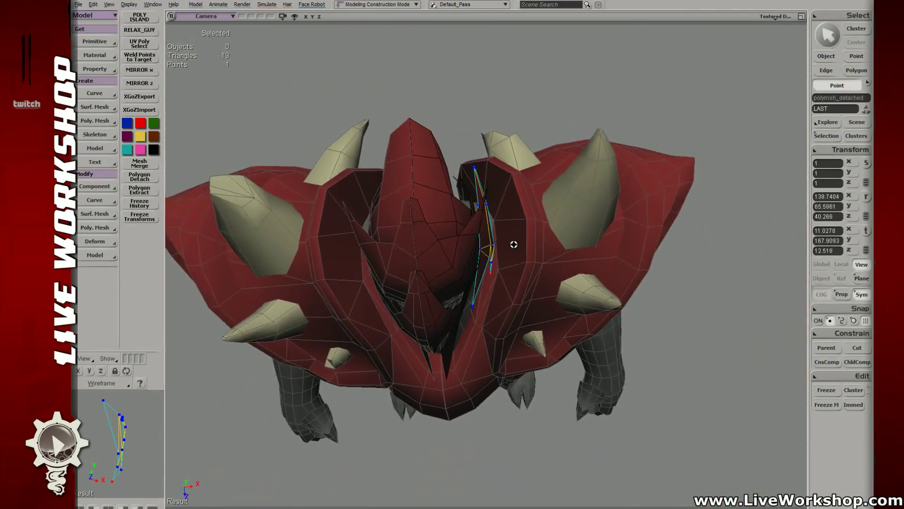
drag(495, 274, 496, 247)
- Deselect the side plate and examine its fit between the helmet and the shoulder armour
key(space)
click(561, 119)
middle_drag(562, 120, 581, 190)
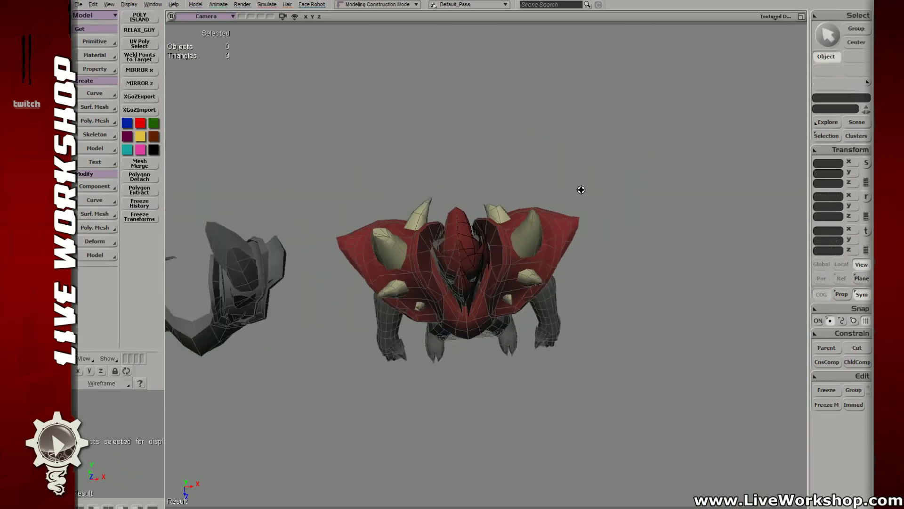
right_drag(581, 190, 487, 283)
middle_drag(491, 262, 528, 240)
mouse_move(528, 240)
right_down()
mouse_move(537, 240)
mouse_move(514, 216)
mouse_move(517, 238)
mouse_move(532, 236)
right_up()
middle_drag(532, 236, 571, 279)
right_drag(571, 279, 507, 287)
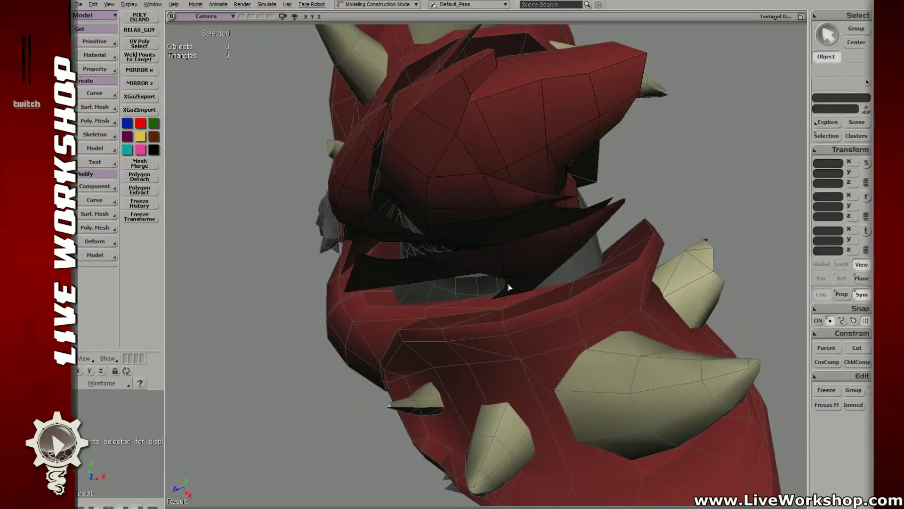
- Reselect the side plate and shift its three front points to about X 11.16, Y 170.69 and Z 14.94
click(507, 287)
key(t)
drag(492, 277, 511, 304)
right_drag(511, 304, 505, 301)
key(v)
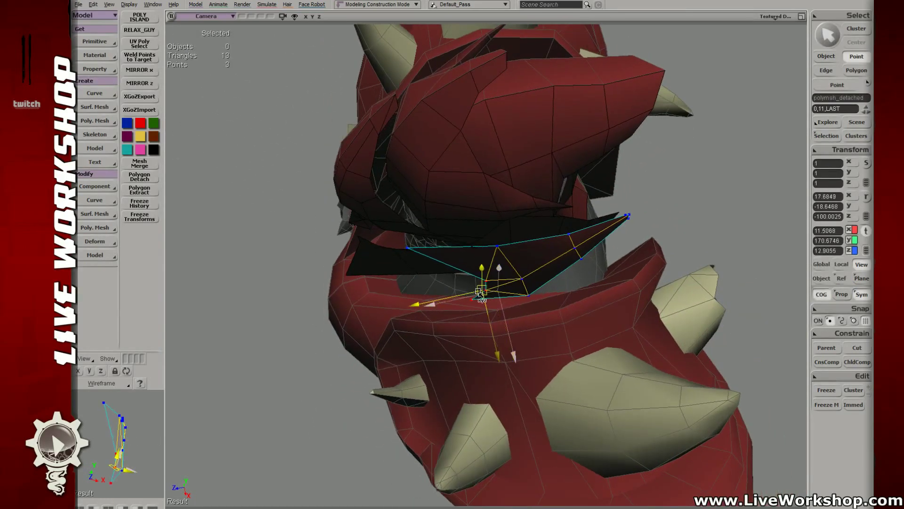
drag(467, 293, 468, 295)
key(t)
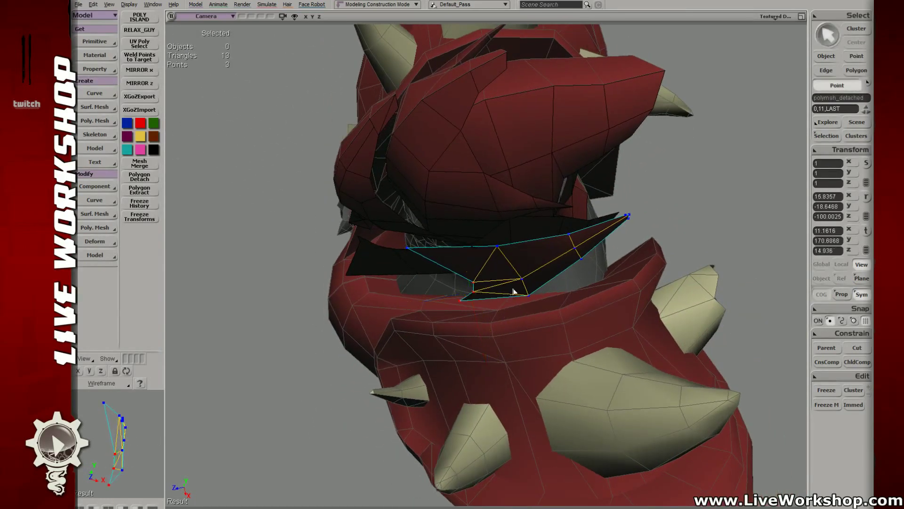
- Move the middle point of the side plate's front edge to about X 10.44, Y 173.92 and Z 17.08
key(v)
click(476, 283)
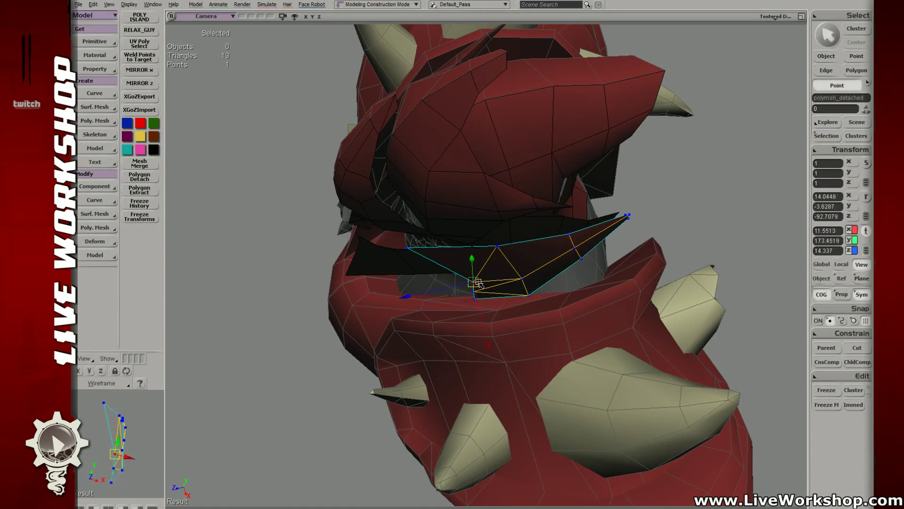
key(t)
mouse_move(461, 283)
mouse_down()
mouse_move(464, 296)
mouse_move(455, 285)
mouse_up()
middle_drag(488, 276, 434, 237)
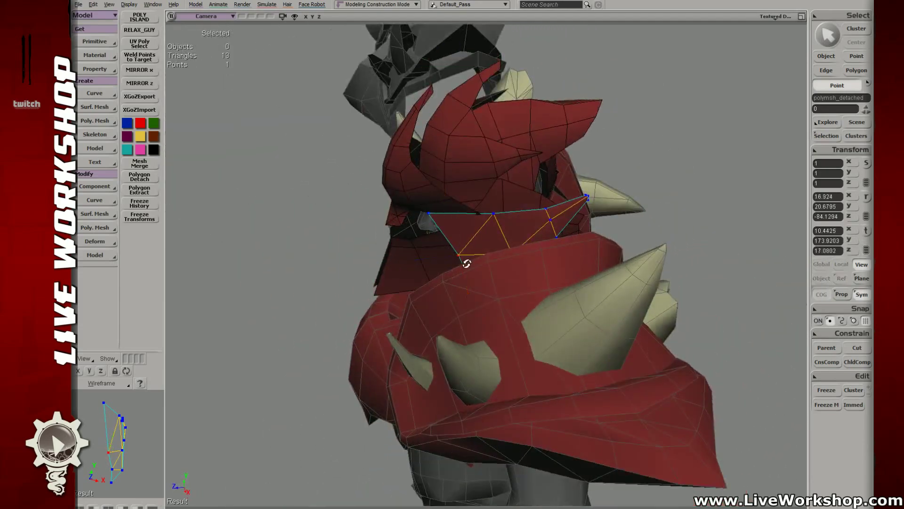
- Move the inner point above the lower front corner to about X 11.02, Y 170.85 and Z 14.06, then select both
middle_drag(466, 263, 516, 224)
key(v)
drag(505, 245, 508, 242)
middle_drag(507, 243, 478, 286)
key(v)
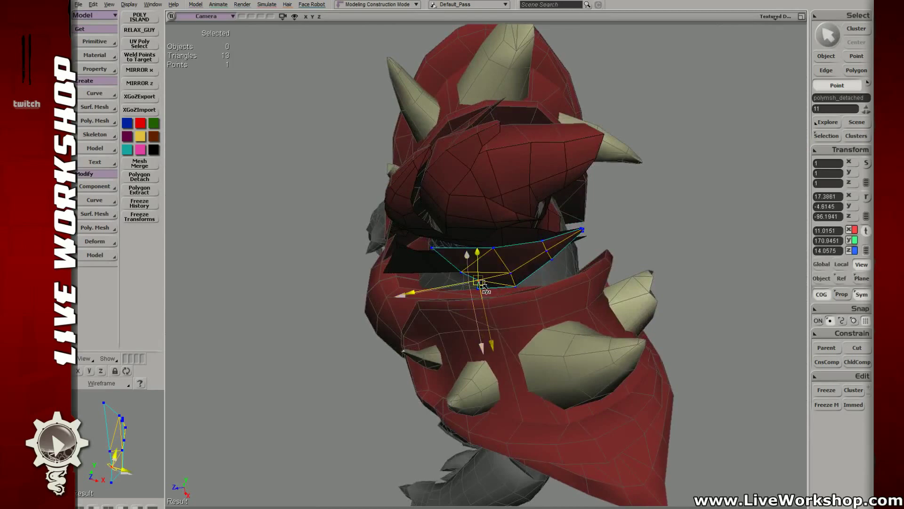
click(479, 289)
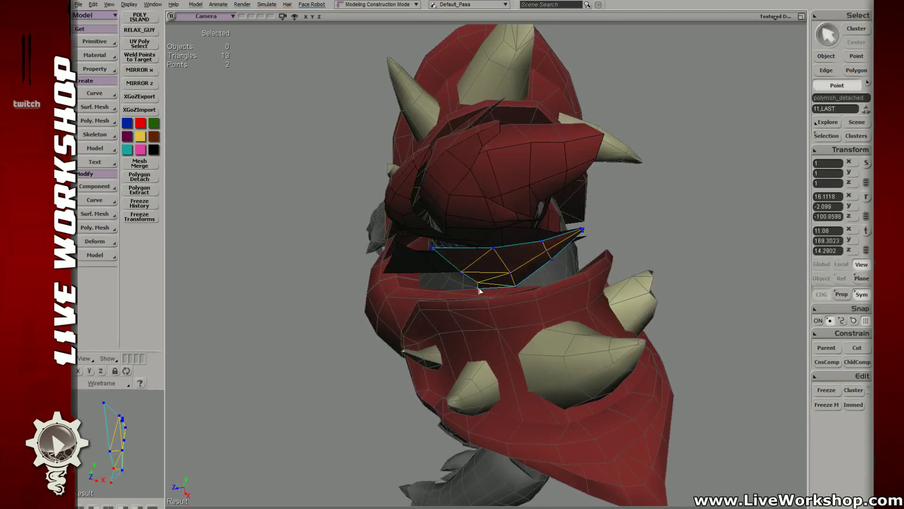
- Deselect the side plate and inspect the helmet and armour silhouette on the whole character
middle_drag(478, 290, 436, 222)
key(space)
click(537, 150)
middle_drag(537, 150, 517, 211)
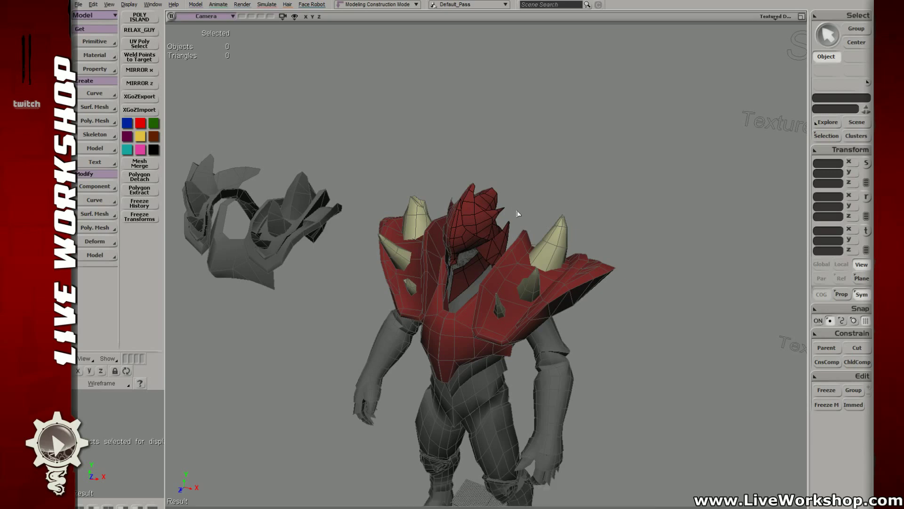
right_drag(515, 208, 498, 210)
middle_drag(498, 210, 524, 214)
scroll(520, 219, up, 3)
- Shift the side plate's three lower front points inward to about X 10.63, Y 169.61 and Z 14.89
click(469, 176)
right_drag(470, 178, 523, 193)
key(t)
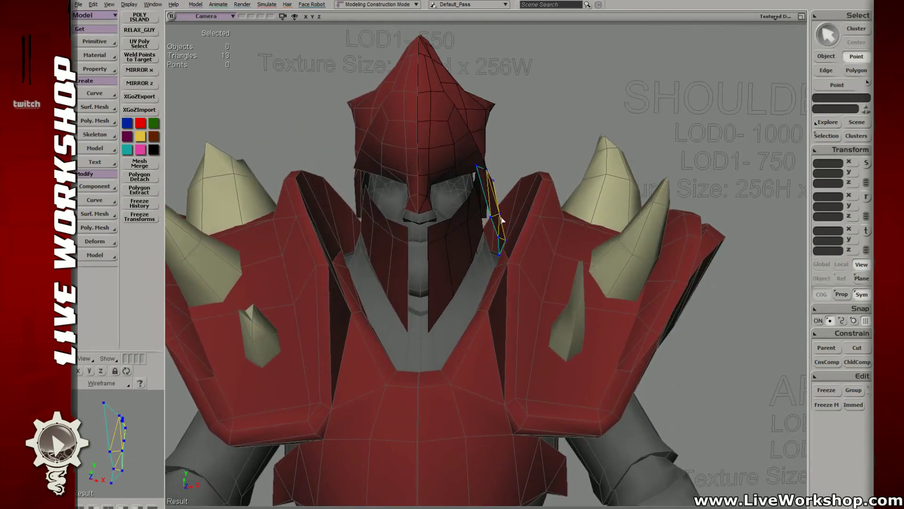
click(502, 215)
key(v)
key(t)
drag(490, 227, 522, 262)
key(v)
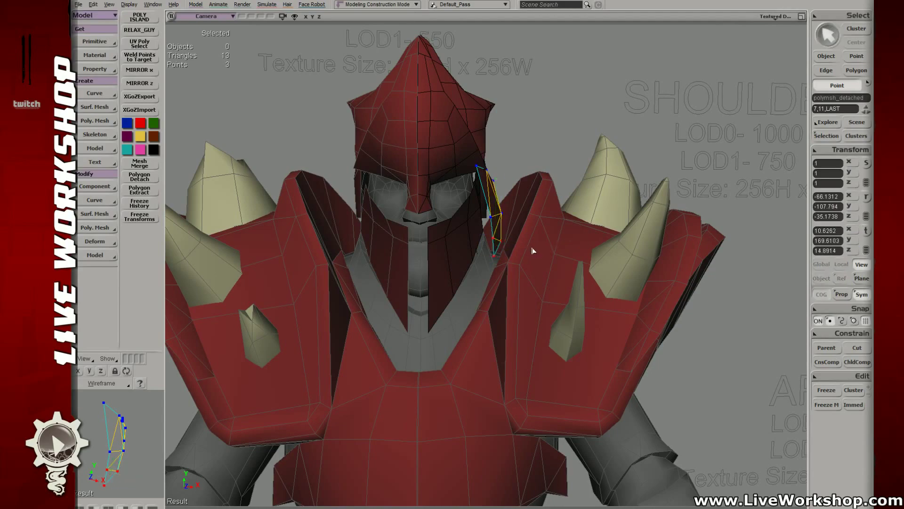
- Lower the side plate's upper front tip to about X 10.77, Y 178.53 and Z 19.19
right_drag(536, 243, 471, 264)
scroll(517, 207, up, 4)
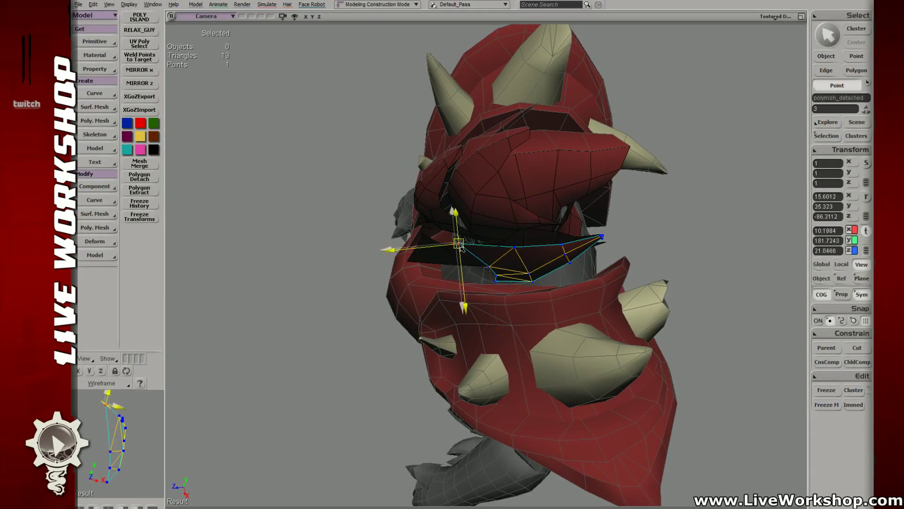
right_drag(463, 248, 470, 203)
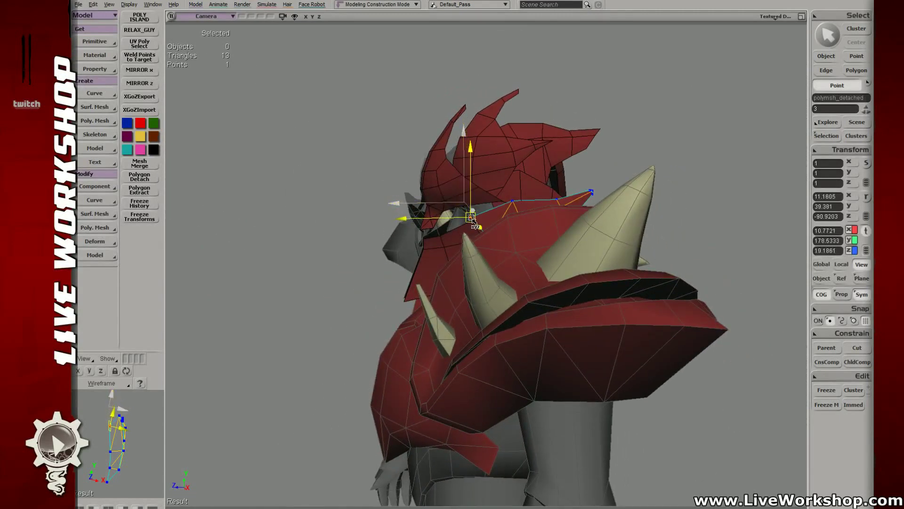
mouse_move(470, 225)
right_down()
mouse_move(517, 206)
mouse_move(557, 228)
mouse_move(558, 197)
mouse_move(541, 196)
mouse_move(580, 194)
mouse_move(495, 195)
mouse_move(560, 226)
mouse_move(477, 238)
mouse_move(472, 221)
right_up()
key(v)
- Move the rear point of the side plate's upper border to about X 13.89, Y 183.49 and Z 2.64
click(497, 187)
key(v)
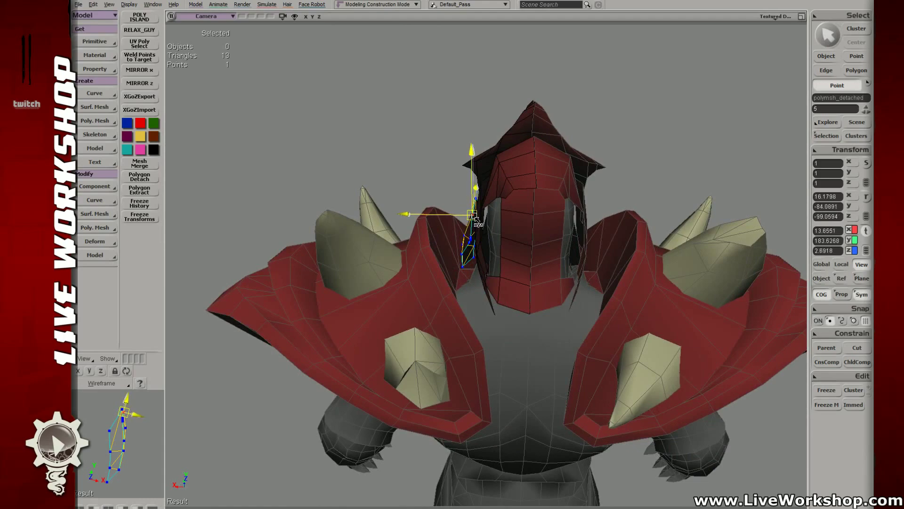
drag(475, 218, 477, 220)
right_drag(477, 244, 549, 221)
drag(552, 207, 575, 230)
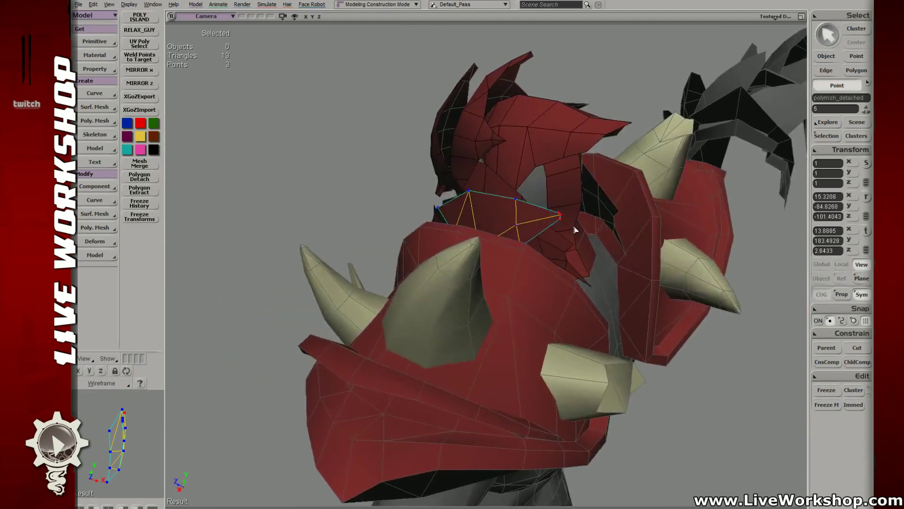
right_drag(575, 230, 531, 247)
key(v)
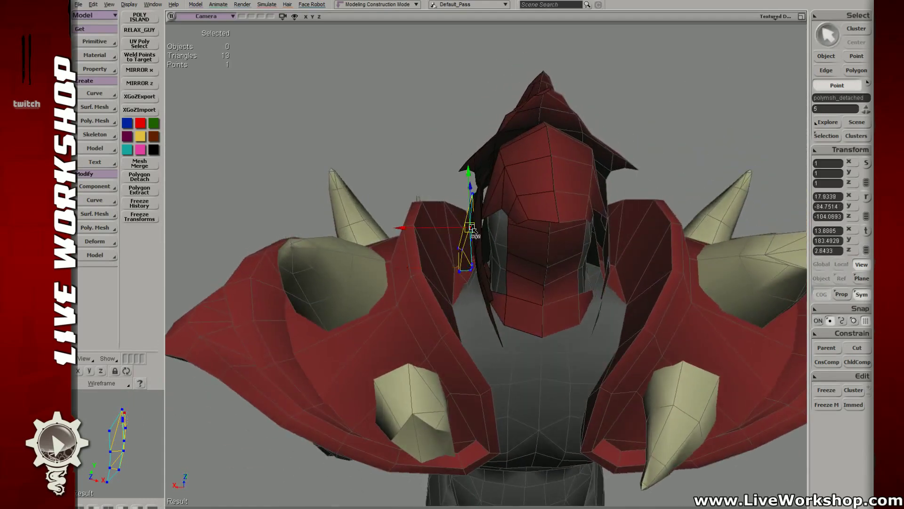
right_drag(473, 229, 537, 279)
- Move the middle point of the side plate's upper border to about X 13.90, Y 182.54 and Z 11.54
click(491, 257)
key(v)
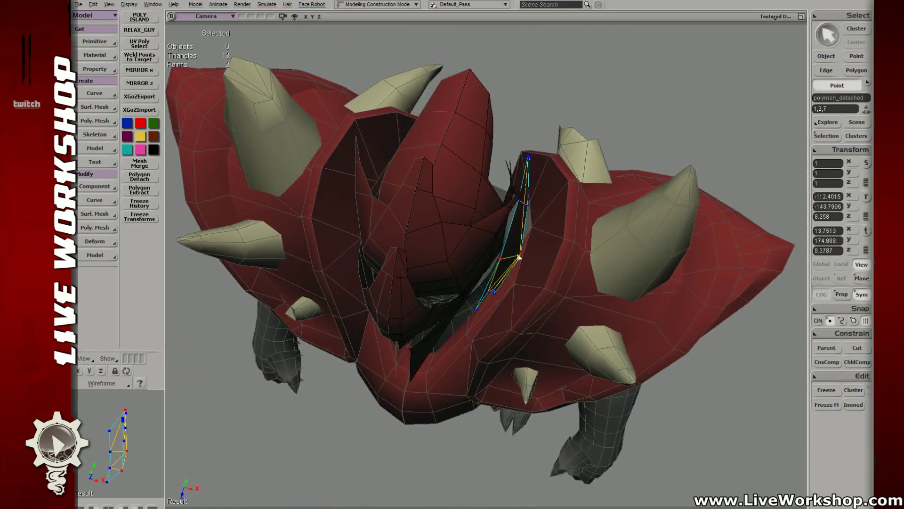
drag(518, 255, 532, 277)
key(v)
click(508, 260)
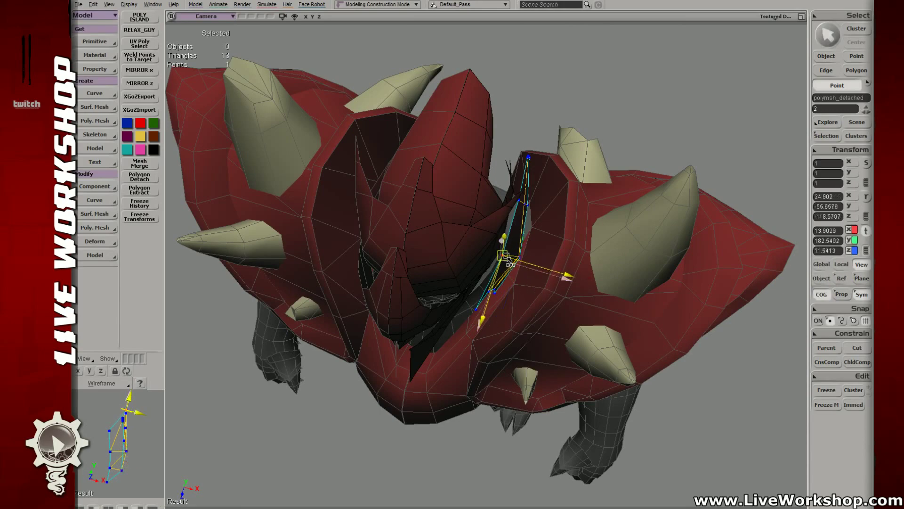
- Deselect the side plate and examine its reshaped upper border against the helmet from several angles
middle_drag(577, 243, 415, 189)
right_drag(414, 188, 622, 163)
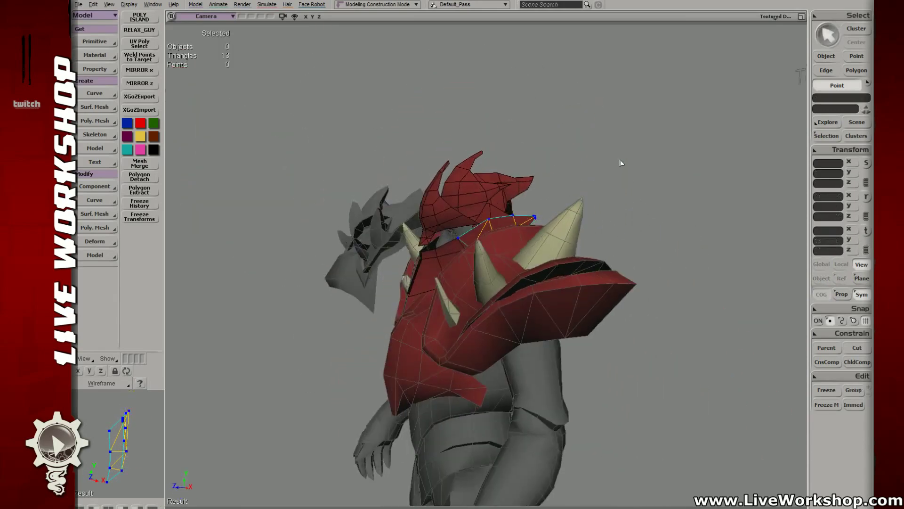
key(space)
click(621, 163)
middle_drag(622, 164, 404, 141)
right_drag(404, 141, 467, 224)
middle_drag(466, 224, 632, 255)
right_drag(632, 254, 490, 186)
- Move the upper border's rear point outward to about X 14.23 and its middle point to about X 14.47, Y 182.53 and Z 10.88
click(532, 237)
key(t)
click(581, 199)
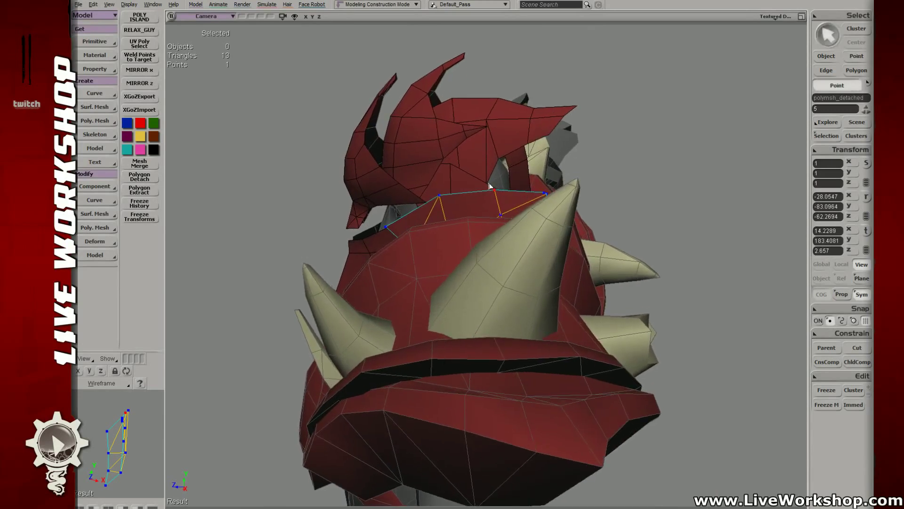
click(439, 195)
key(v)
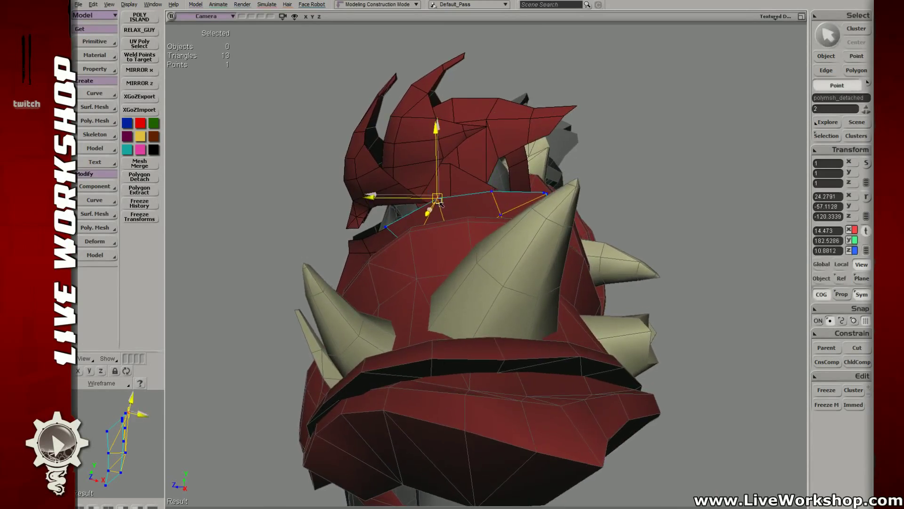
- Move the upper front tip to about X 10.70, Y 178.00, Z 18.51 and the upper middle point to X 14.45, Y 180.96, Z 13.65
right_drag(395, 236, 389, 226)
click(388, 224)
key(v)
click(437, 200)
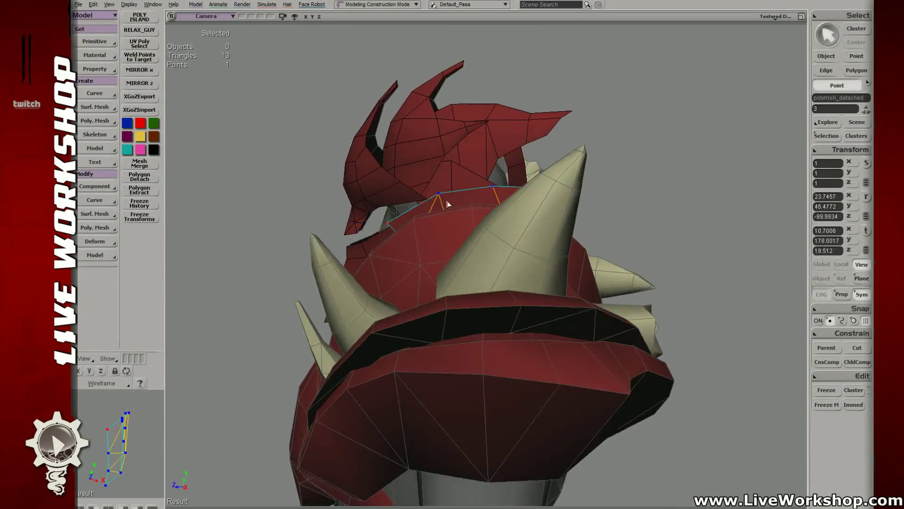
right_drag(436, 199, 529, 169)
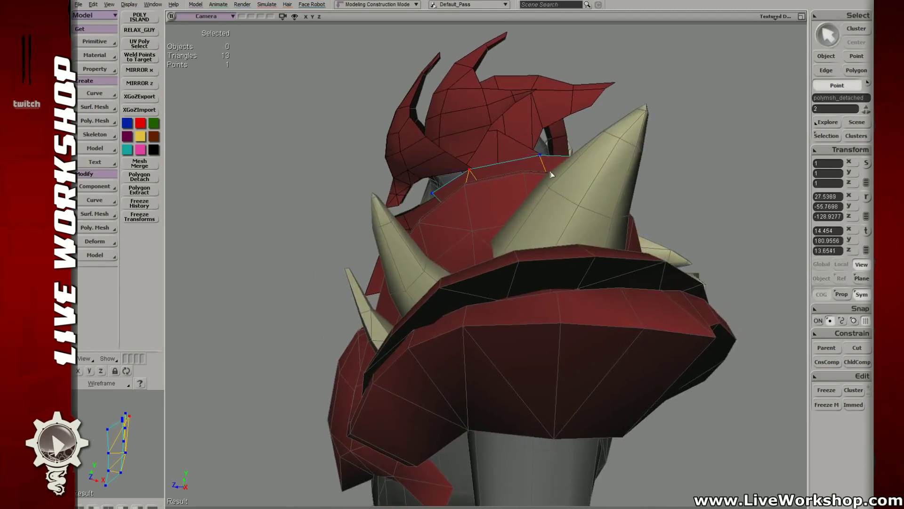
- Position the side plate's rear inner point at about X 14.16, Y 179.74 and Z 1.69
click(529, 157)
key(w)
right_drag(461, 261, 535, 216)
key(w)
key(w)
- Position the rear point of the side plate's lower border at about X 13.59, Y 175.36 and Z 3.53
key(w)
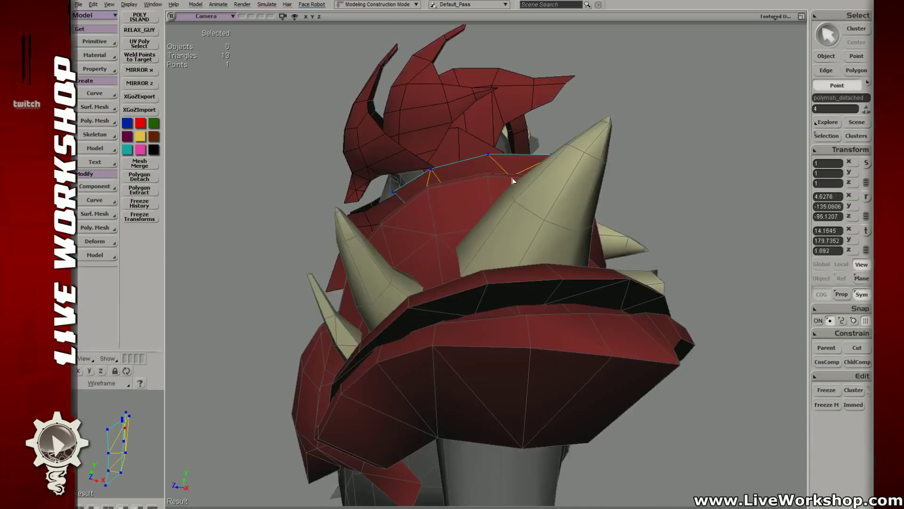
key(w)
drag(496, 181, 512, 205)
click(520, 205)
key(w)
right_drag(512, 205, 505, 230)
key(v)
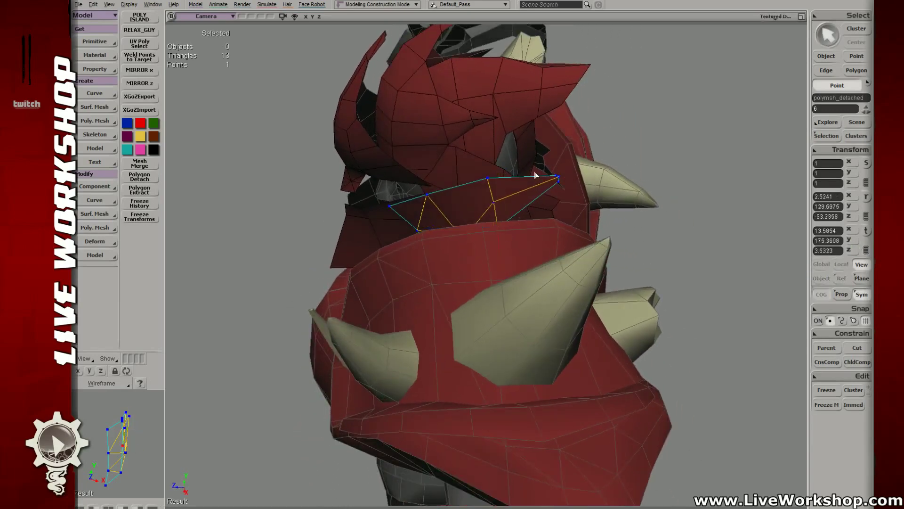
- Shift the three points at the side plate's rear tip to about X 13.72, Y 182.78 and Z -4.99
drag(547, 166, 568, 189)
right_drag(561, 169, 494, 178)
middle_drag(495, 177, 520, 204)
right_drag(521, 204, 461, 164)
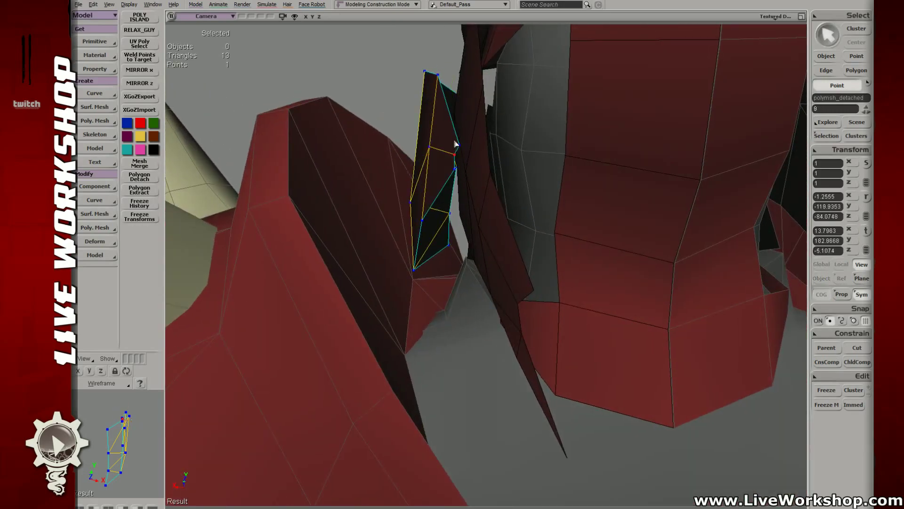
middle_drag(460, 169, 522, 202)
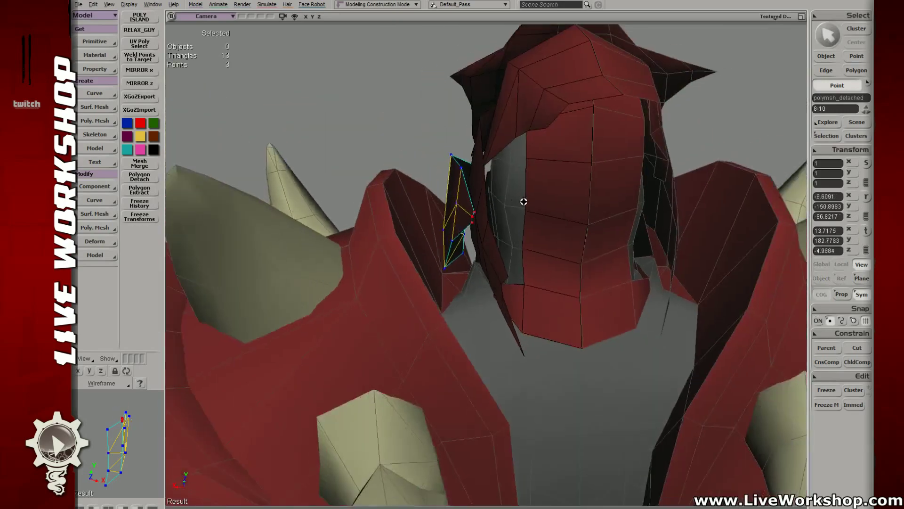
- Move the rear inner point to about X 14.32, Y 179.40, Z 4.20 and the upper rear point to X 14.88, Y 182.81, Z 5.27
key(c)
right_drag(523, 202, 511, 248)
click(483, 192)
key(v)
drag(485, 195, 494, 195)
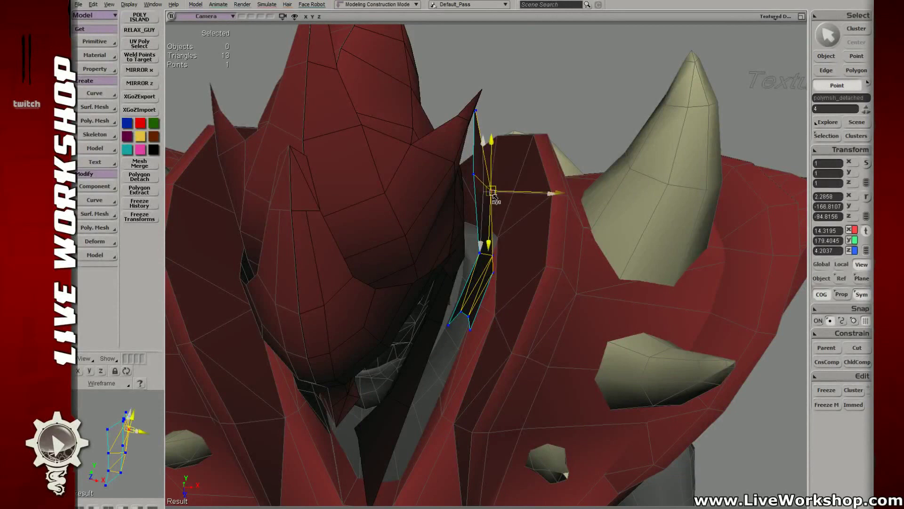
right_drag(478, 180, 468, 222)
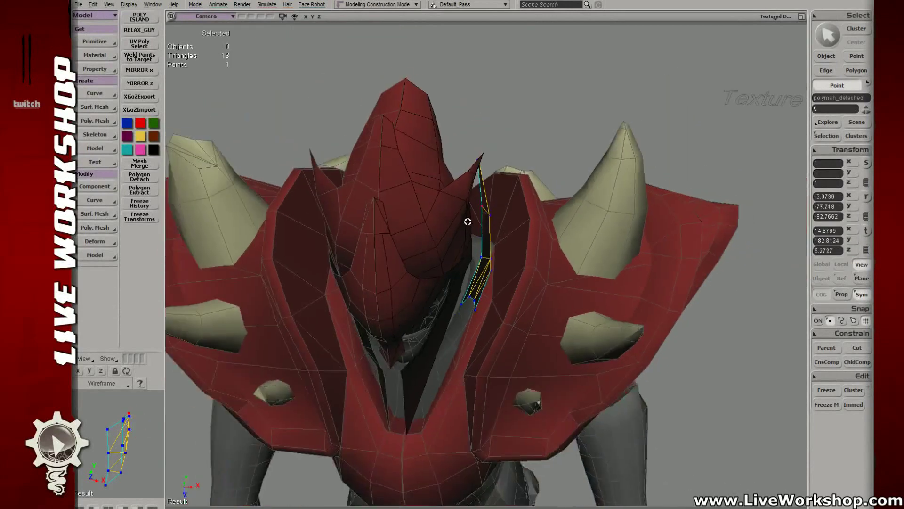
- Rotate the side plate's upper middle polygon and move it to about X 14.19, Y 179.33 and Z 7.91
key(u)
click(486, 240)
key(c)
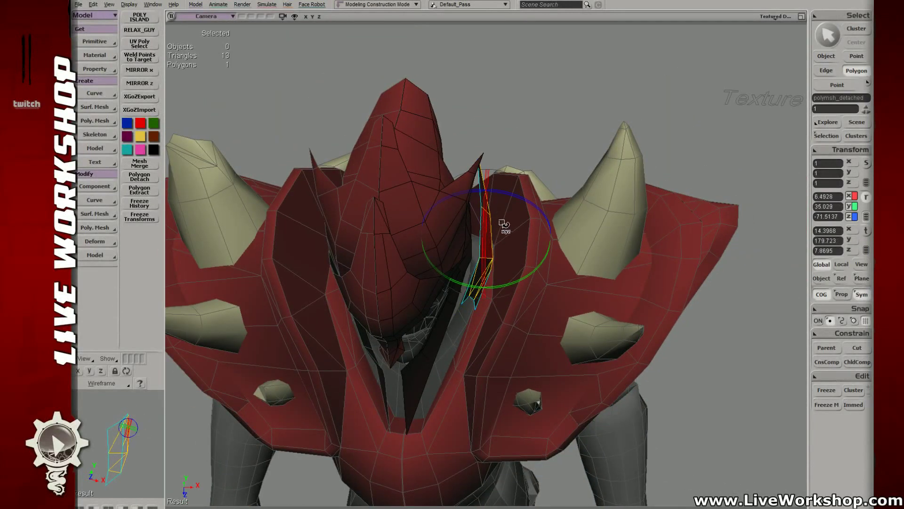
key(v)
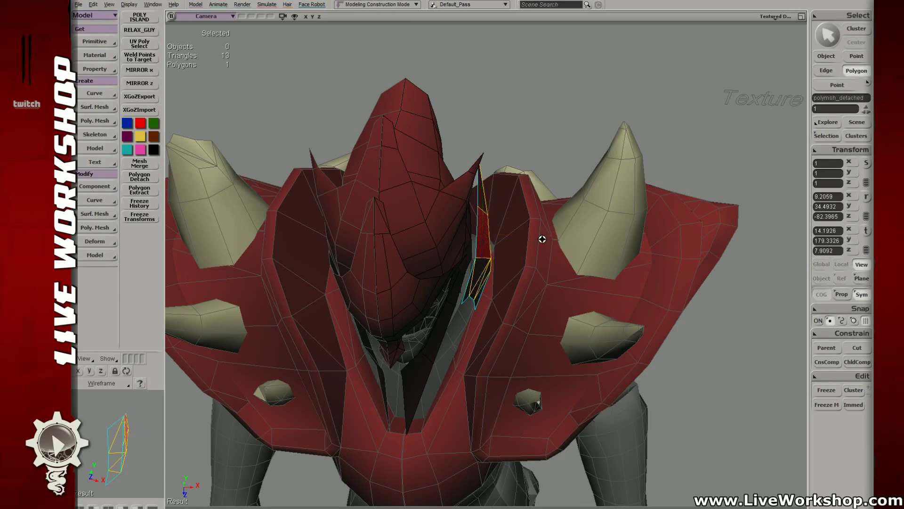
right_drag(542, 240, 565, 265)
- Move the side plate's rear centre point to about X 14.88, Y 179.41 and Z 4.13
key(t)
click(486, 228)
key(v)
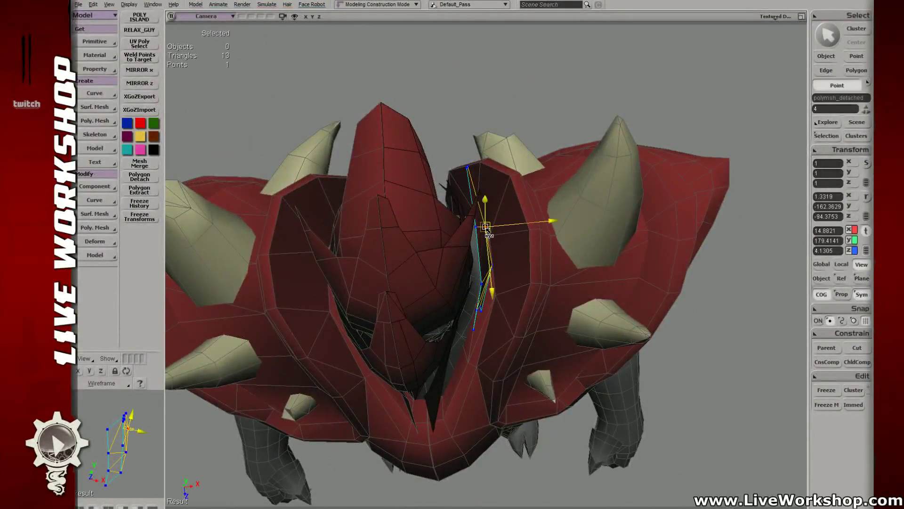
drag(485, 227, 549, 281)
- Shift the side plate's rear centre point and rear lower-border point outward toward the shoulder armour
shift+click(494, 268)
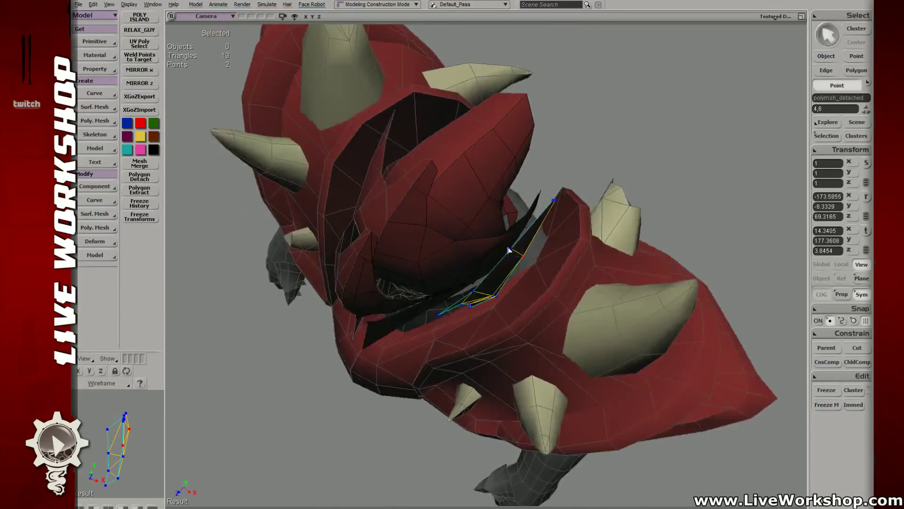
drag(510, 250, 493, 260)
drag(509, 268, 511, 244)
key(t)
key(v)
key(t)
key(c)
key(t)
key(v)
drag(509, 242, 511, 212)
key(c)
key(v)
key(c)
key(t)
- Return to whole-object selection and save the scene
click(442, 186)
key(space)
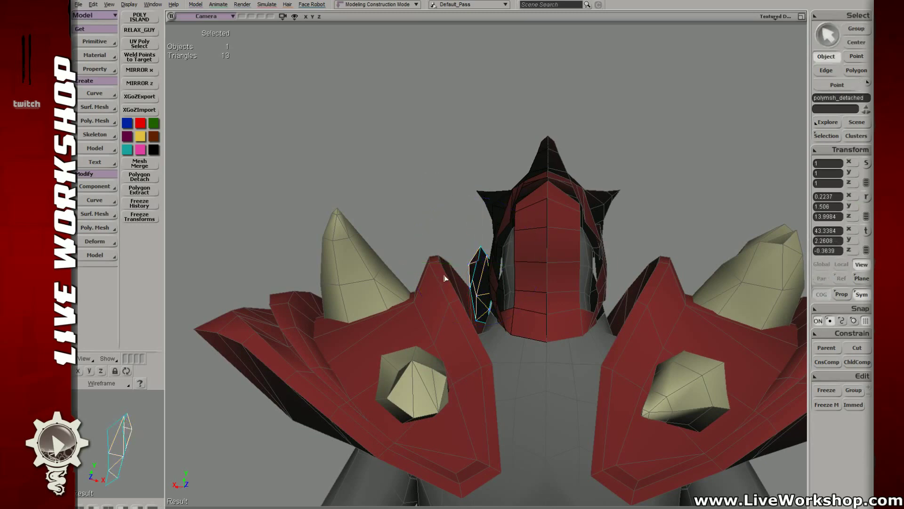
key(ctrl+s)
drag(293, 190, 437, 193)
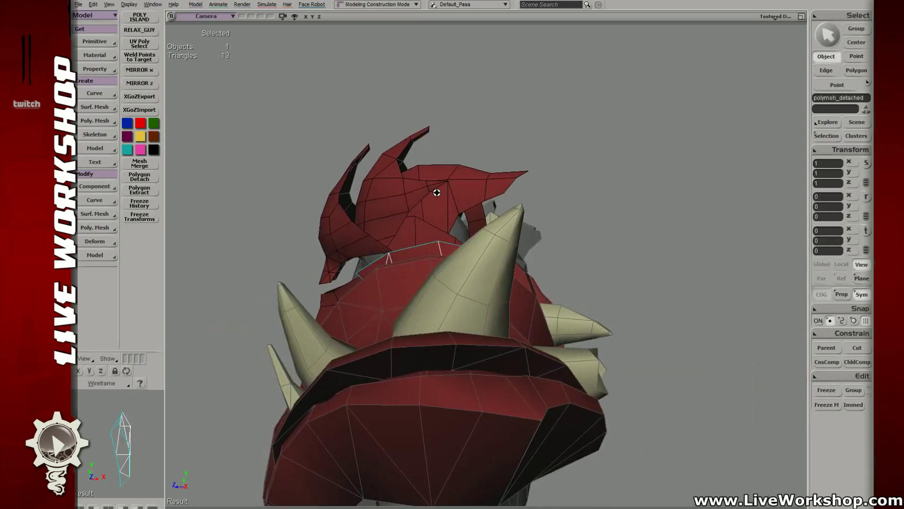
- Reposition the side plate's rear centre point at about X 15.40, Y 179.73 and Z 4.76
key(t)
key(w)
click(445, 268)
key(w)
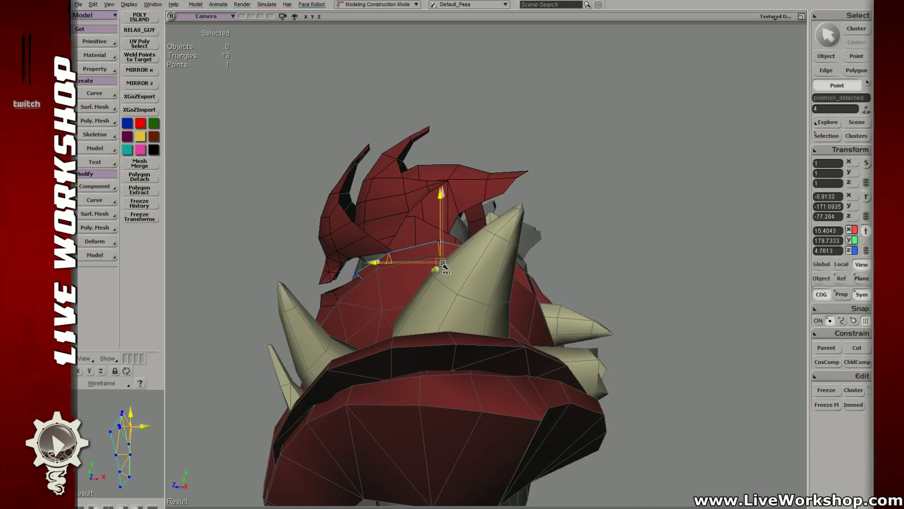
drag(444, 266, 442, 265)
drag(443, 265, 438, 246)
key(w)
- Move the front point of the side plate's upper border to about X 13.00, Y 181.19 and Z 13.61
key(s)
right_drag(438, 247, 509, 251)
key(w)
key(v)
drag(508, 251, 512, 251)
key(s)
right_drag(512, 250, 481, 216)
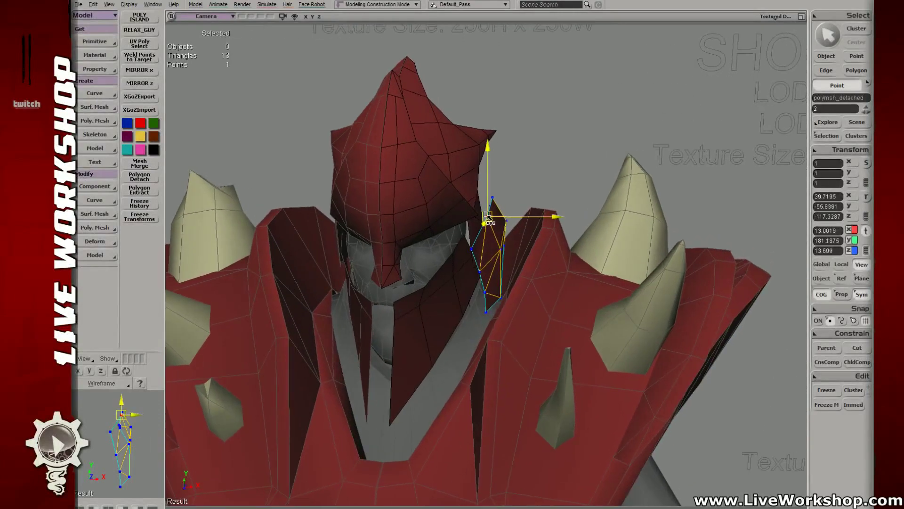
- Place the front lower point at about X 12.27, Y 174.06, Z 15.59 and the front tip at X 10.97, Y 177.62, Z 19.03
key(s)
right_drag(513, 170, 497, 264)
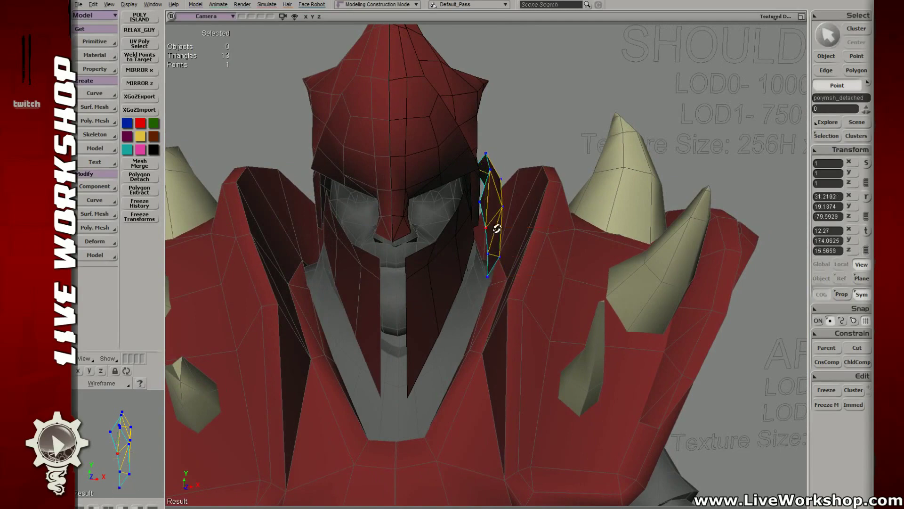
right_drag(497, 228, 486, 306)
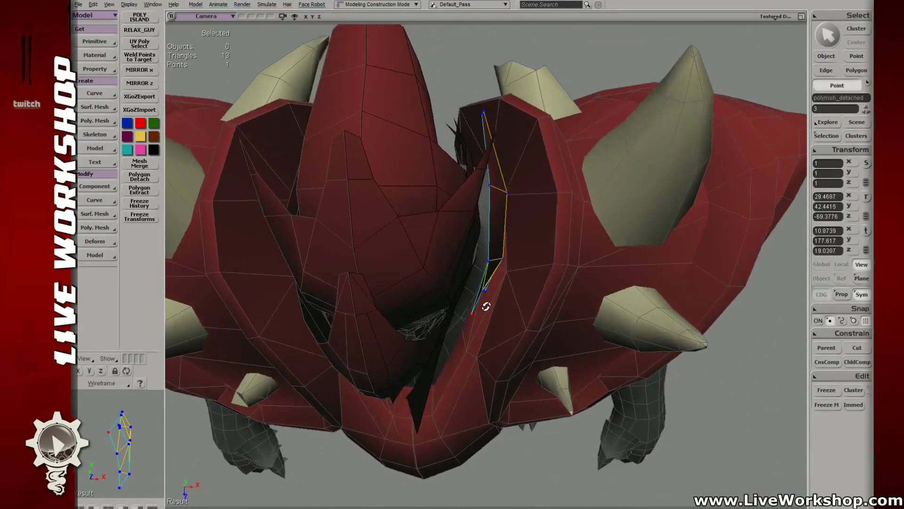
- Move the side plate's front centre point to about X 14.79, Y 176.51 and Z 11.99, and clear the selection
click(488, 260)
right_drag(549, 253, 510, 236)
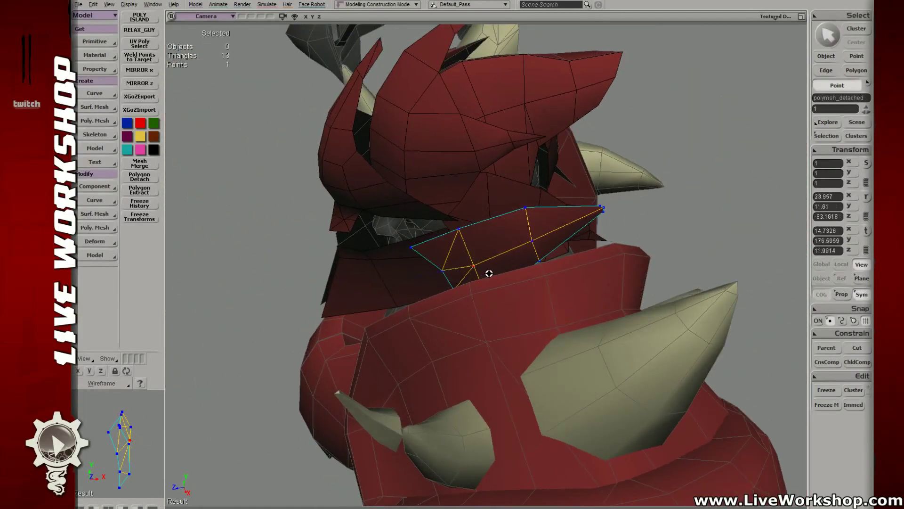
right_drag(489, 273, 542, 239)
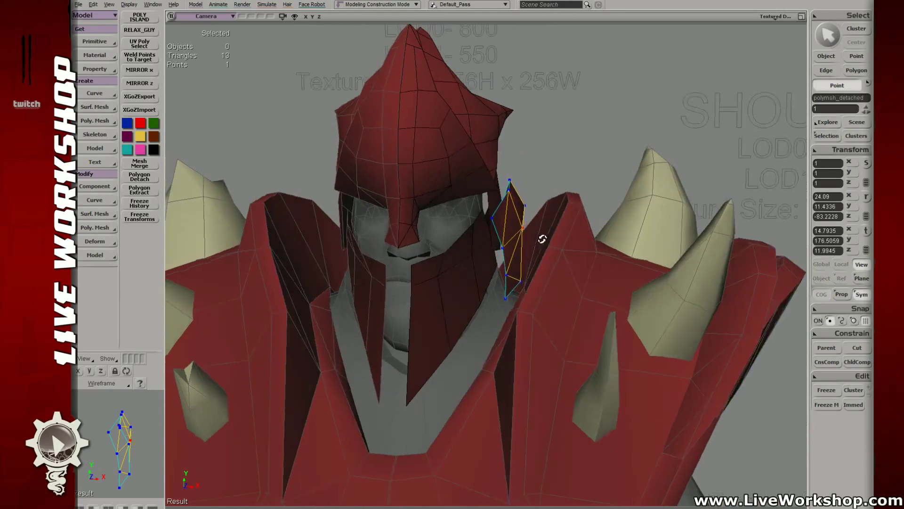
right_drag(524, 284, 356, 205)
middle_drag(357, 206, 329, 200)
key(space)
click(658, 230)
- Lower the rear point of the side plate's bottom border to about X 16.08, Y 173.21 and Z 3.18 in wireframe display
middle_drag(657, 230, 470, 209)
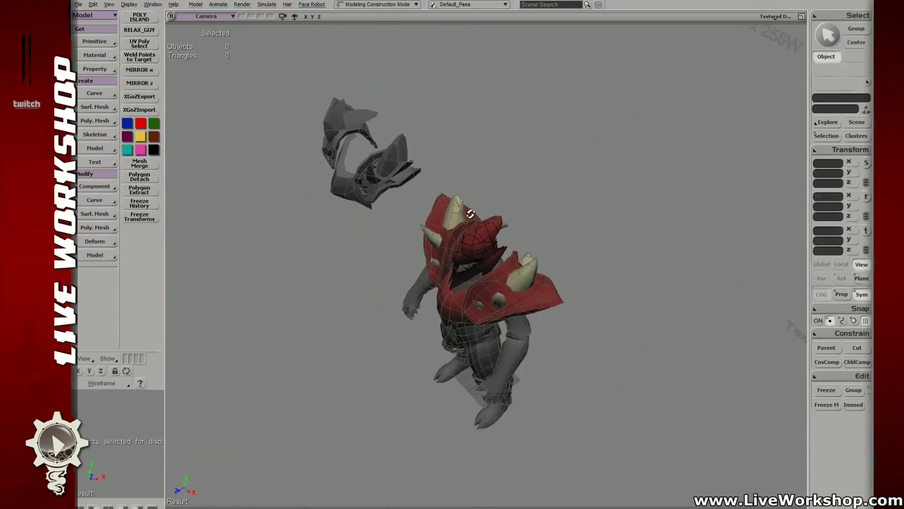
right_drag(470, 208, 407, 234)
scroll(511, 244, up, 6)
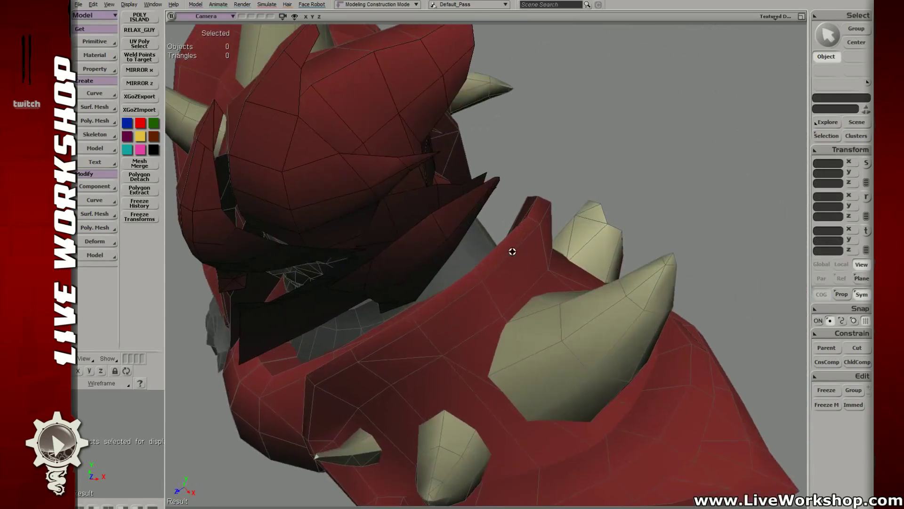
click(453, 254)
mouse_move(467, 256)
right_down()
mouse_move(449, 218)
mouse_move(467, 246)
right_up()
key(4)
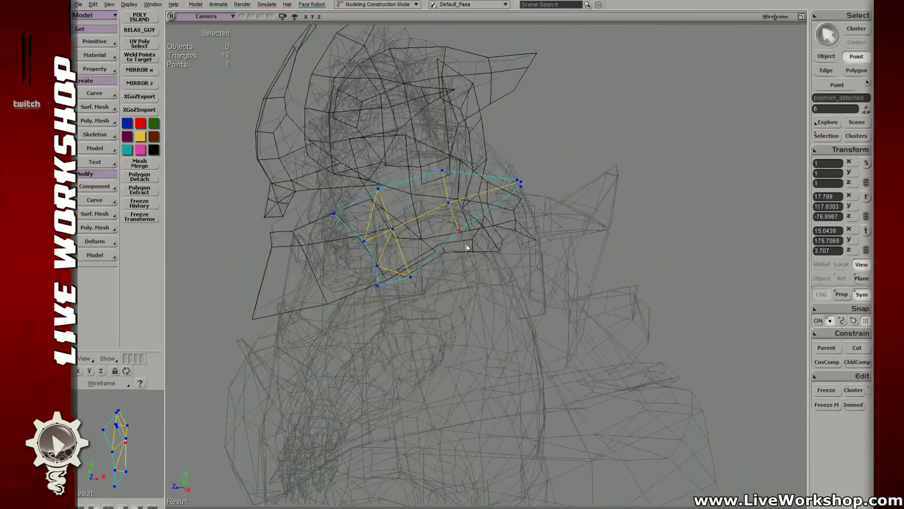
key(v)
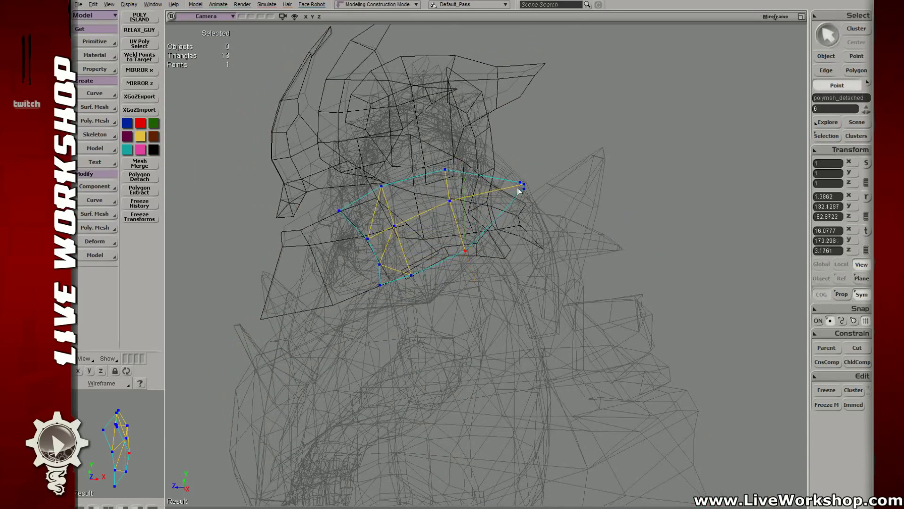
- Add a point on the rear lower edge, move the rear lower-border point to about X 16.34, Y 172.19, Z 4.13 and spread the rear tip points
click(522, 189)
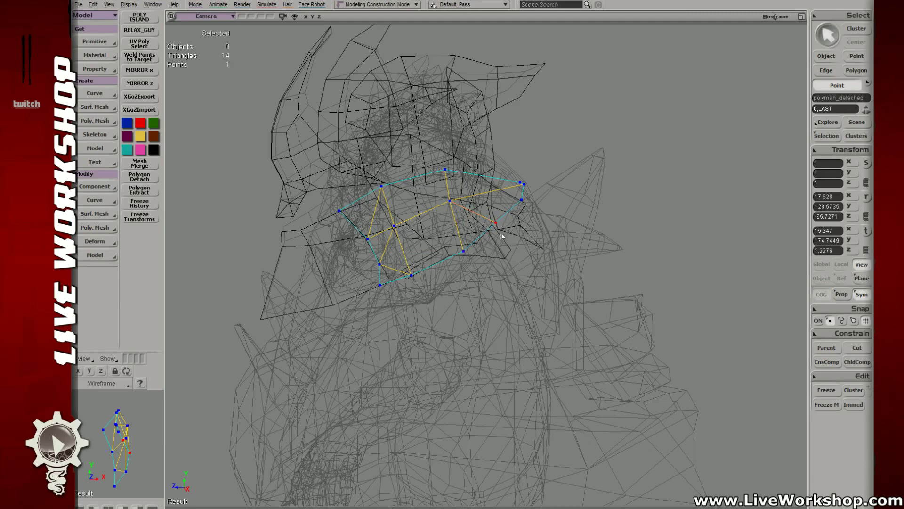
key(v)
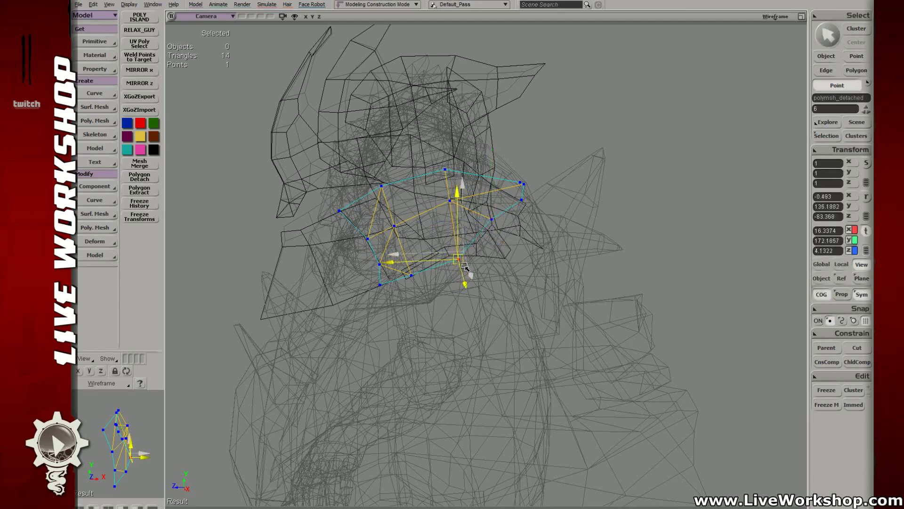
drag(503, 230, 504, 233)
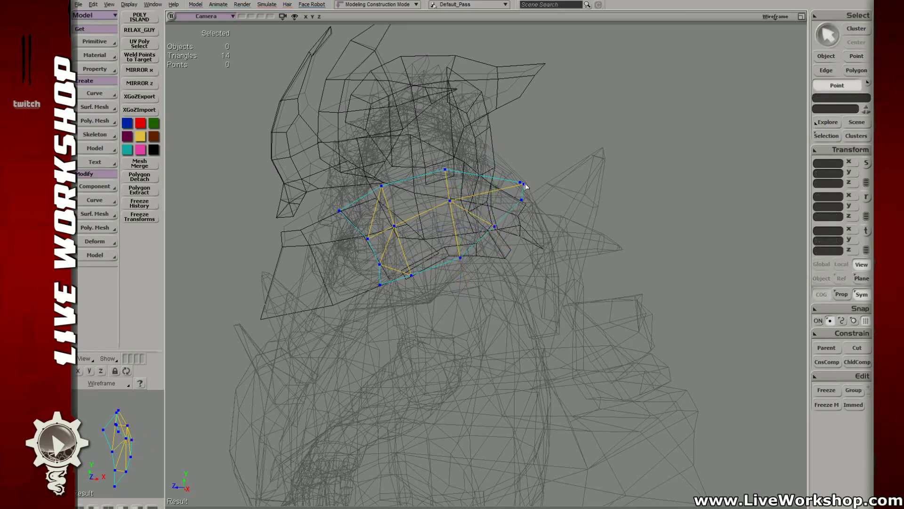
drag(520, 184, 523, 182)
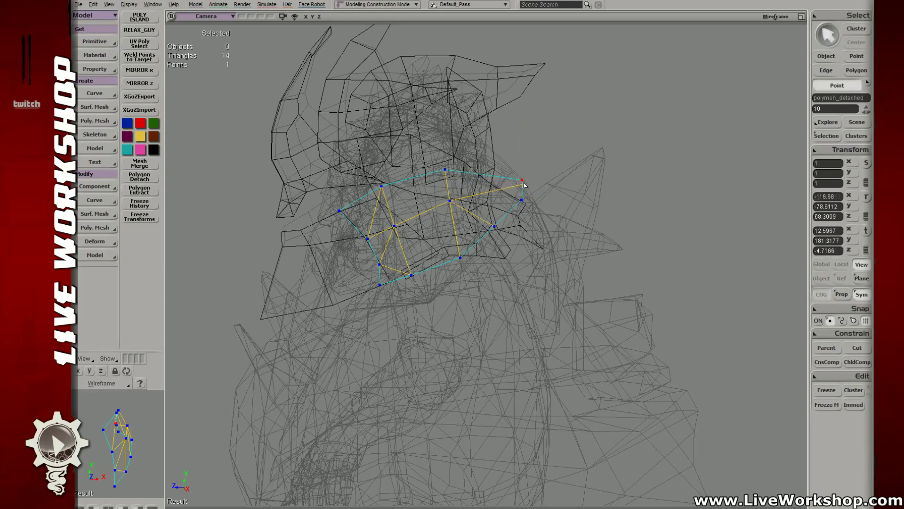
- Restore textured display and move the added rear-edge point to about X 15.55, Y 176.54 and Z -0.43
key(6)
key(s)
right_drag(499, 185, 502, 237)
right_drag(306, 186, 311, 202)
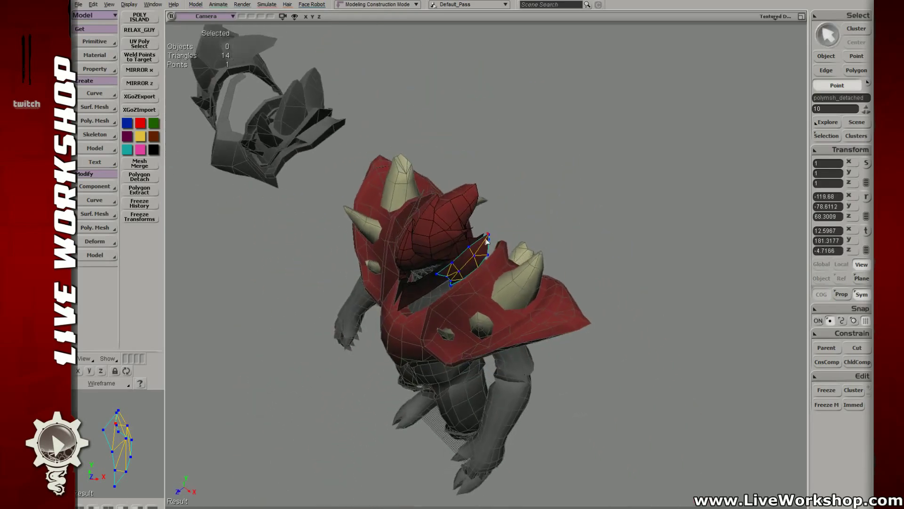
right_drag(487, 245, 506, 282)
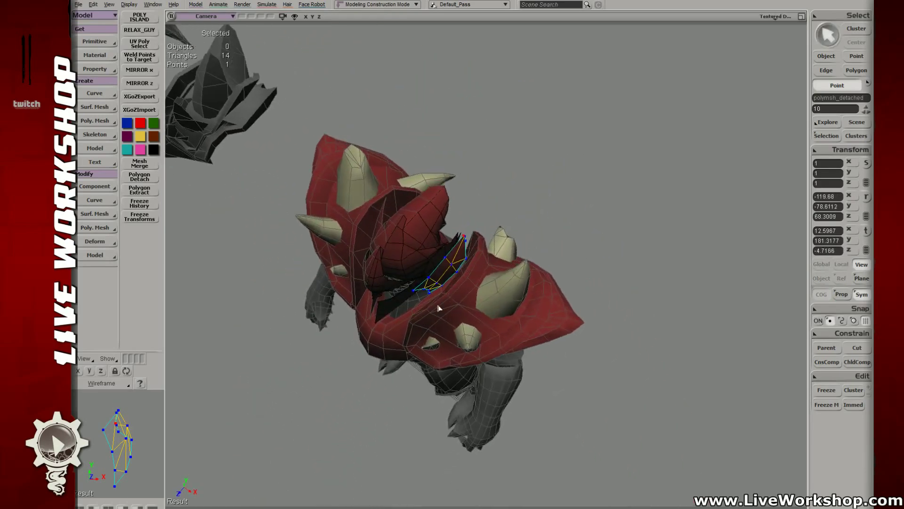
middle_drag(412, 346, 460, 346)
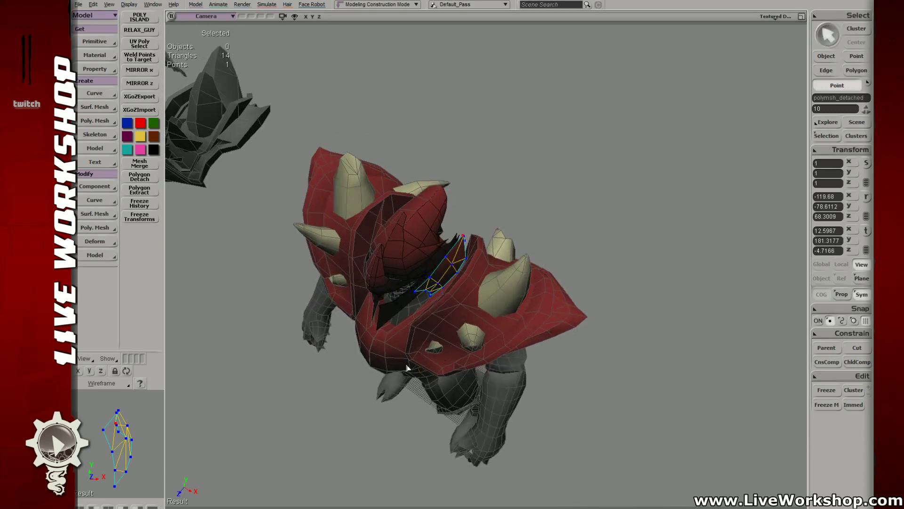
middle_drag(449, 292, 470, 251)
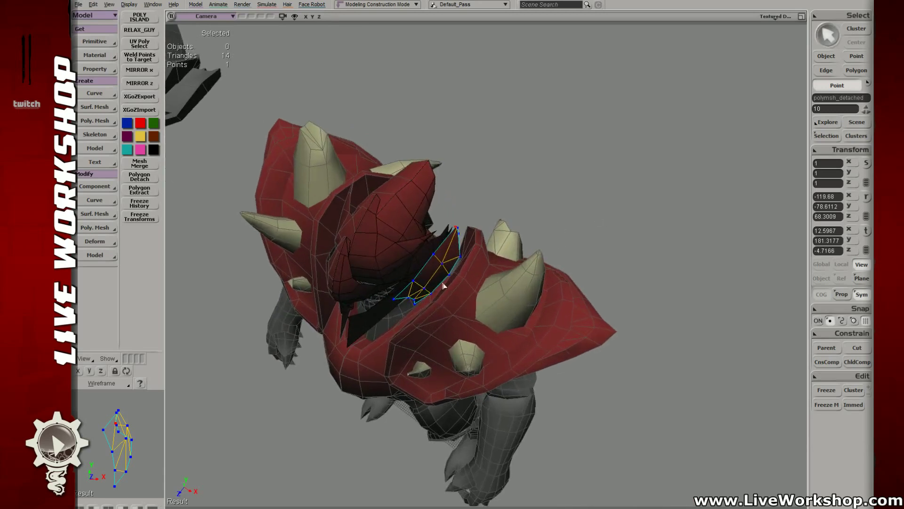
middle_drag(452, 217, 481, 242)
key(m)
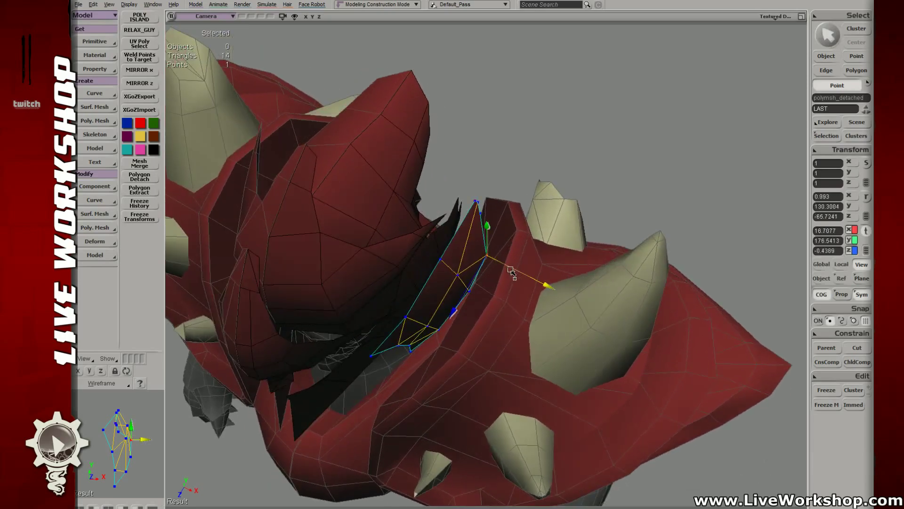
middle_drag(503, 269, 494, 232)
key(space)
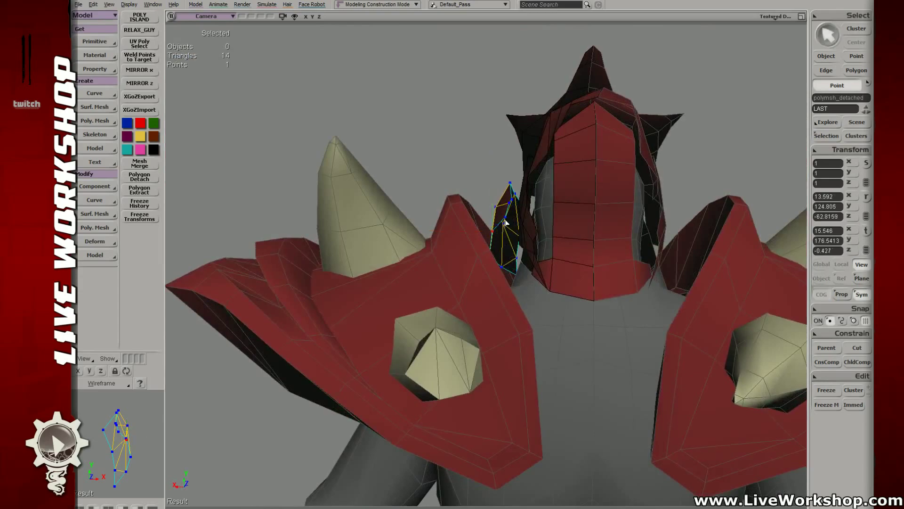
- Adjust the rear centre point to about X 15.42, Y 179.66 and Z 4.99, and clear the selection
key(v)
key(v)
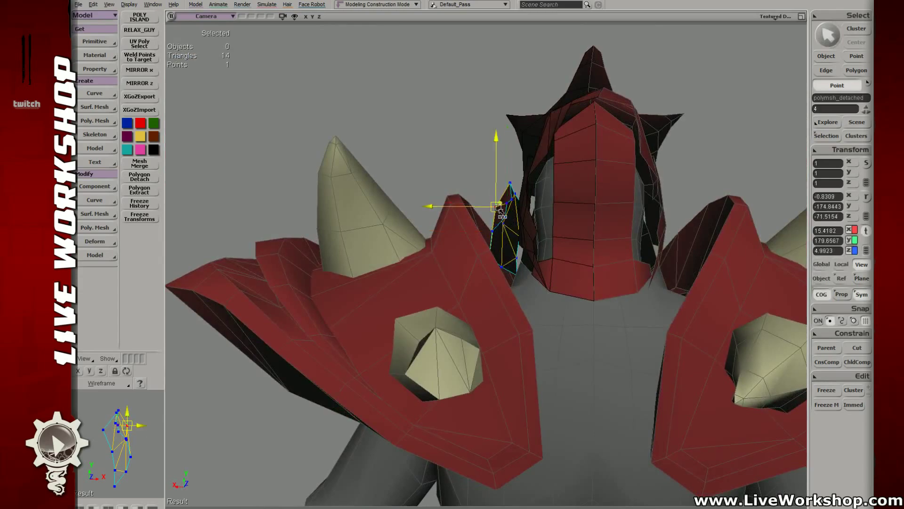
middle_drag(500, 207, 444, 156)
key(space)
click(485, 192)
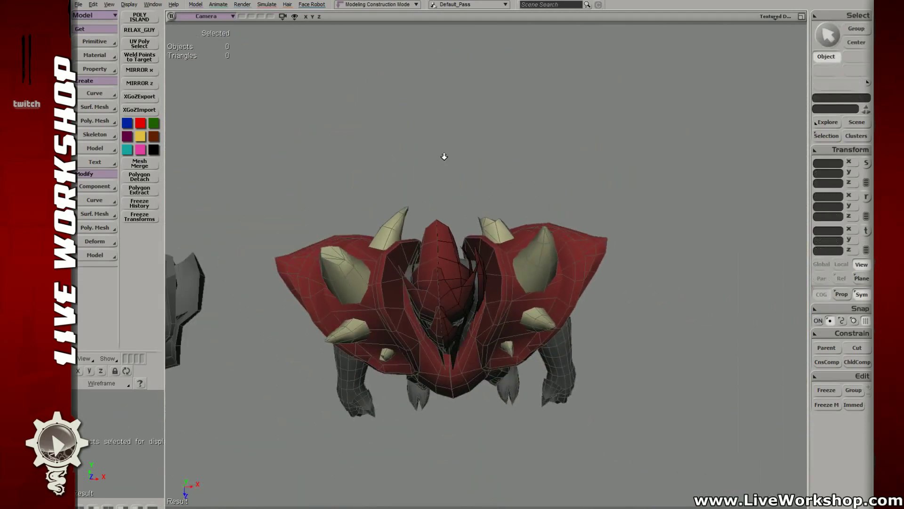
- Reselect the side plate and shift its rear centre and rear lower-border points together to about X 15.46, Y 176.22 and Z 4.25
right_drag(444, 156, 471, 207)
middle_drag(471, 208, 593, 278)
click(468, 278)
right_drag(593, 278, 524, 251)
key(t)
key(v)
mouse_move(520, 253)
middle_down()
mouse_move(504, 262)
mouse_move(516, 269)
middle_up()
key(t)
click(483, 292)
key(v)
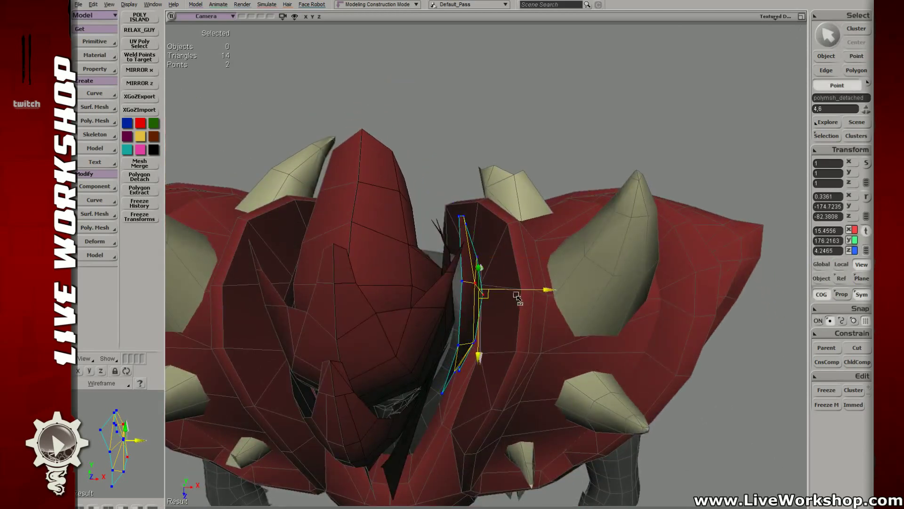
- Move the added rear-edge point to X 15.07, Y 176.54, Z -0.42 and the three rear tip points to about X 13.13, Y 180.46, Z -4.78
click(481, 259)
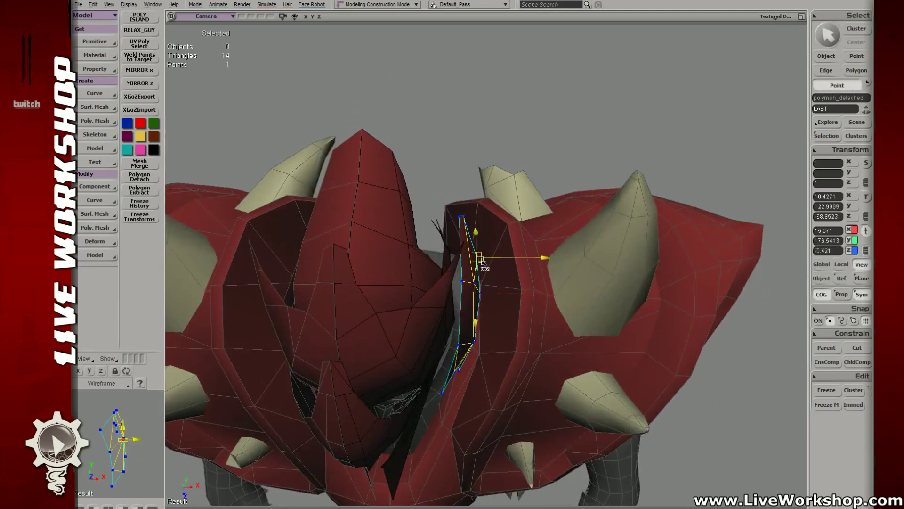
shift+click(460, 214)
key(v)
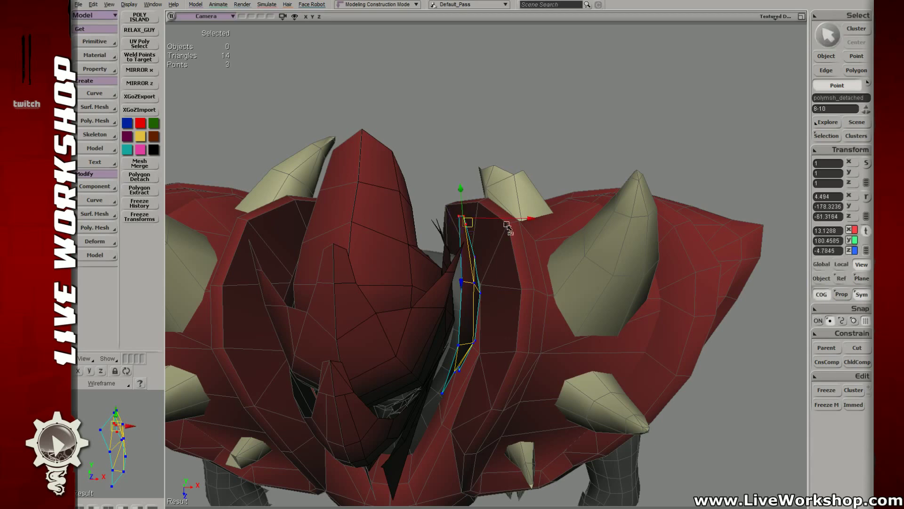
drag(503, 225, 505, 224)
- Select the side plate's seven rear points and shift them to about X 13.47, Y 178.93 and Z 0.46
key(m)
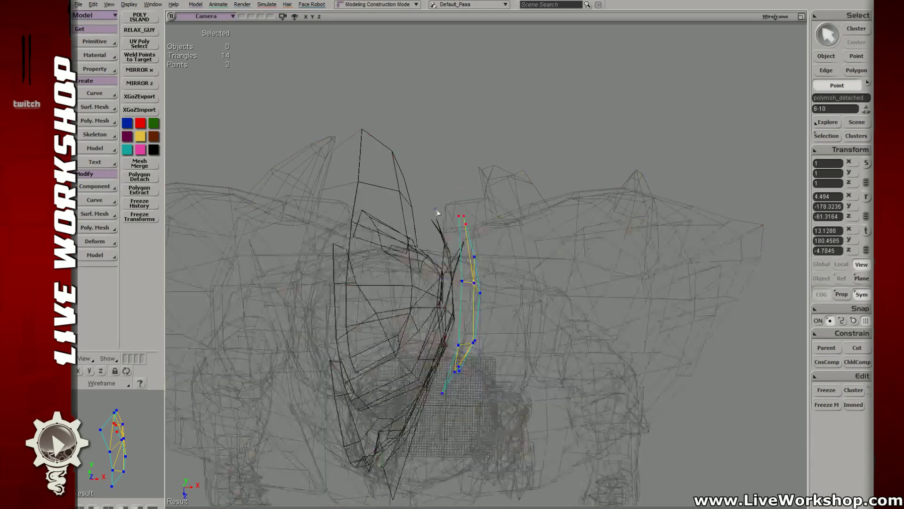
shift+drag(436, 216, 500, 297)
key(c)
drag(503, 208, 510, 198)
key(c)
key(v)
drag(544, 262, 543, 263)
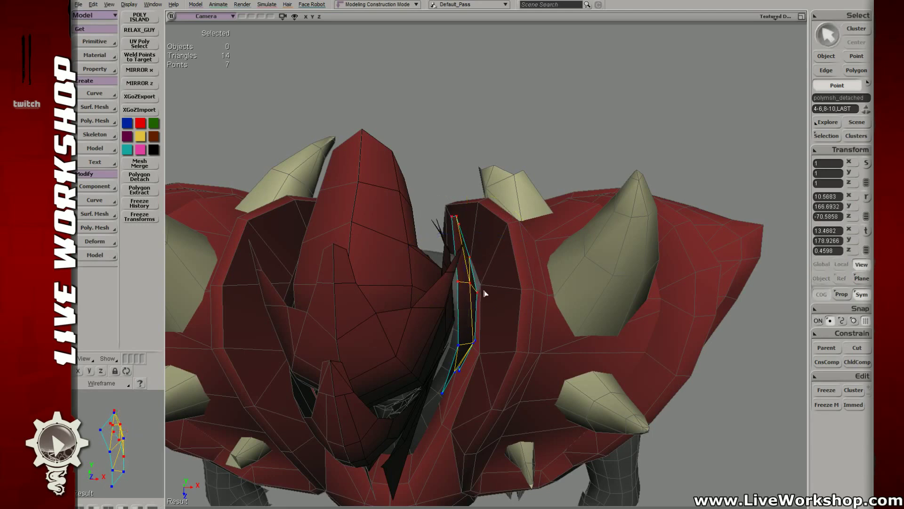
- Fine-tune the side plate's front centre point to about X 14.66, Y 176.51 and Z 11.99
click(480, 293)
key(t)
click(470, 342)
key(v)
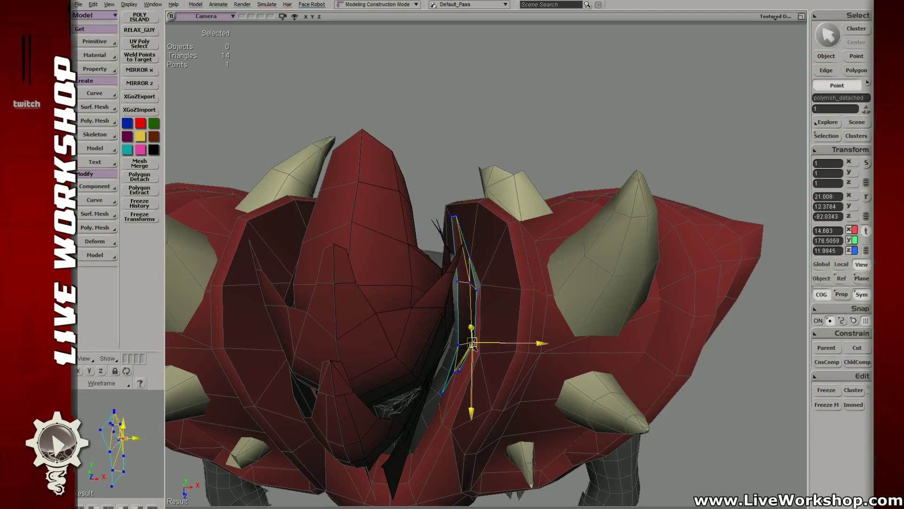
drag(473, 344, 474, 344)
key(t)
- Examine the side plate's fit and the overall armour silhouette on the full character from above and the front
middle_drag(495, 335, 507, 168)
drag(507, 168, 516, 171)
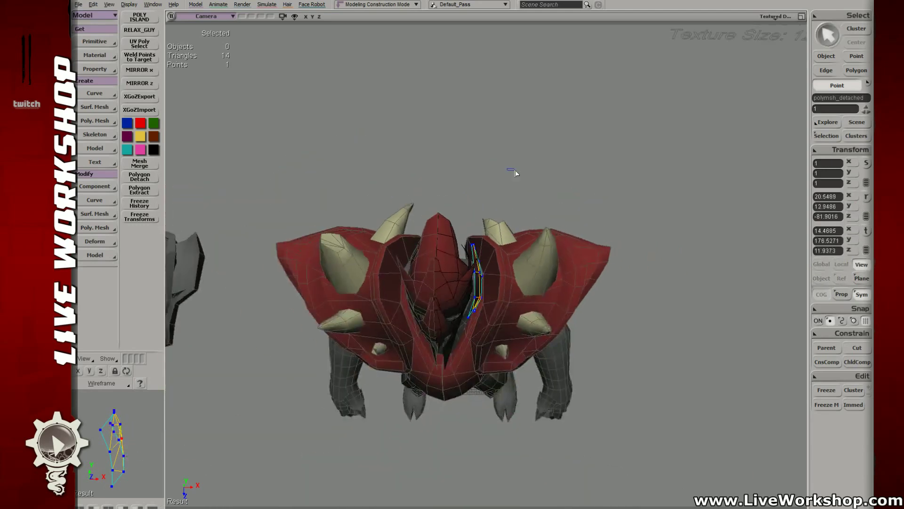
key(space)
right_drag(516, 171, 456, 315)
middle_drag(455, 315, 534, 315)
click(497, 269)
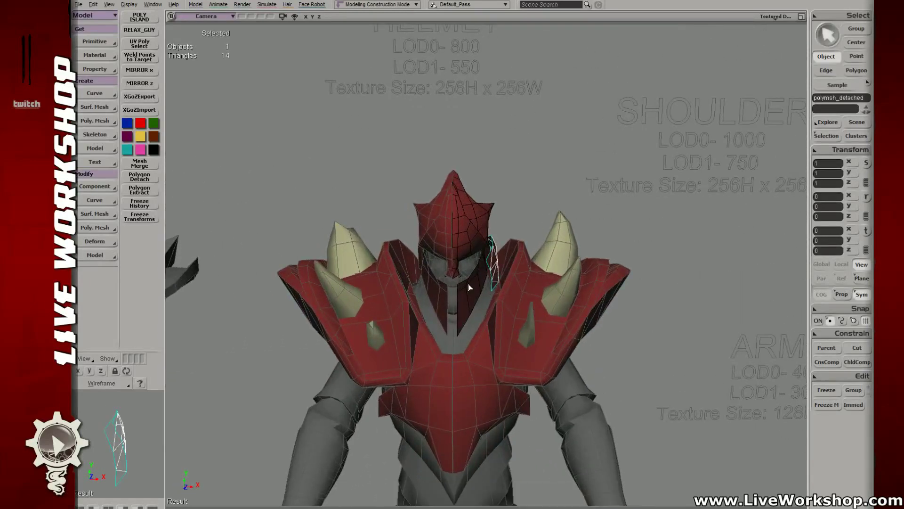
click(249, 187)
middle_drag(561, 281, 416, 235)
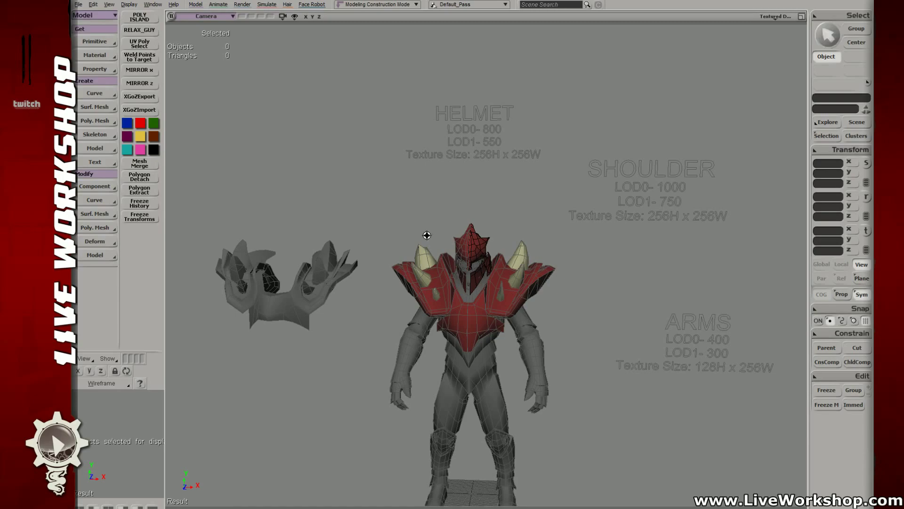
- Adjust the helmet cheek guard's side polygon to about X 8.70 and its lower side edge to about X 9.34
right_drag(427, 235, 450, 276)
scroll(490, 259, up, 6)
drag(451, 277, 439, 248)
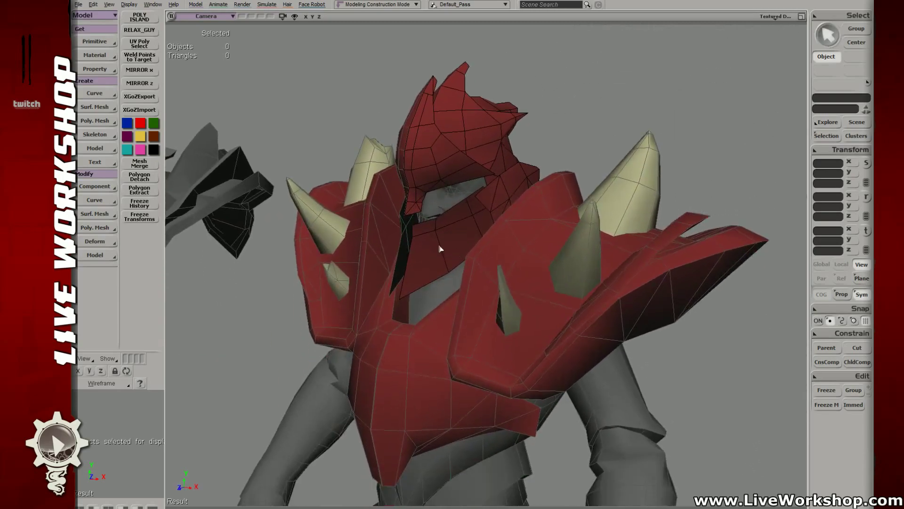
click(439, 248)
right_drag(440, 248, 473, 238)
scroll(452, 258, down, 5)
middle_drag(474, 238, 523, 241)
right_drag(523, 240, 492, 219)
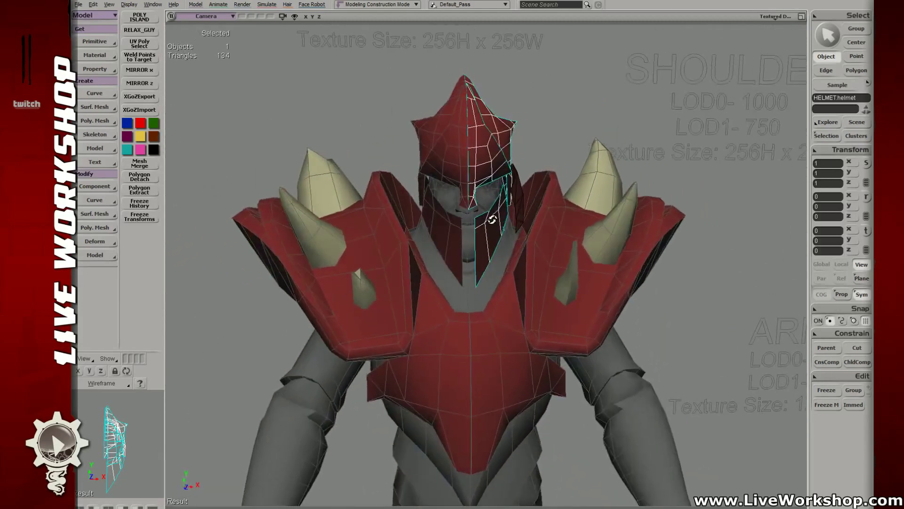
middle_drag(492, 219, 500, 233)
key(u)
click(499, 232)
key(v)
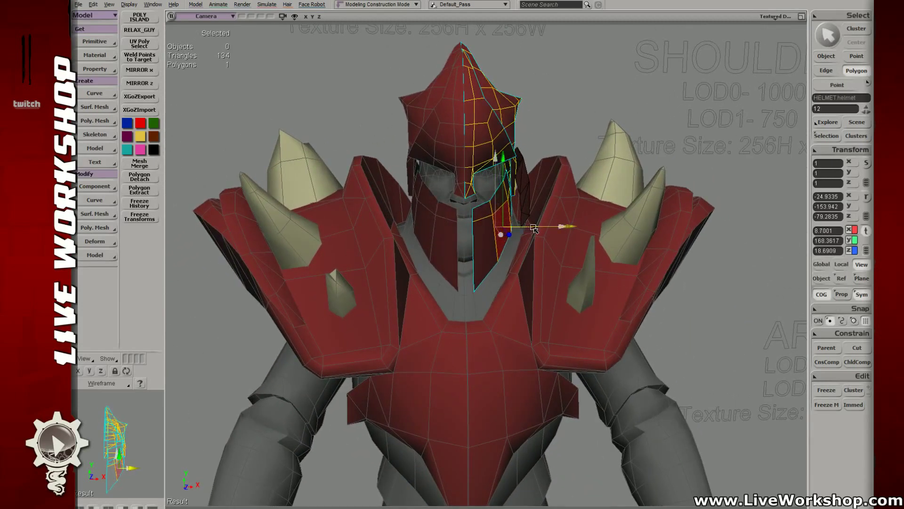
key(e)
click(535, 247)
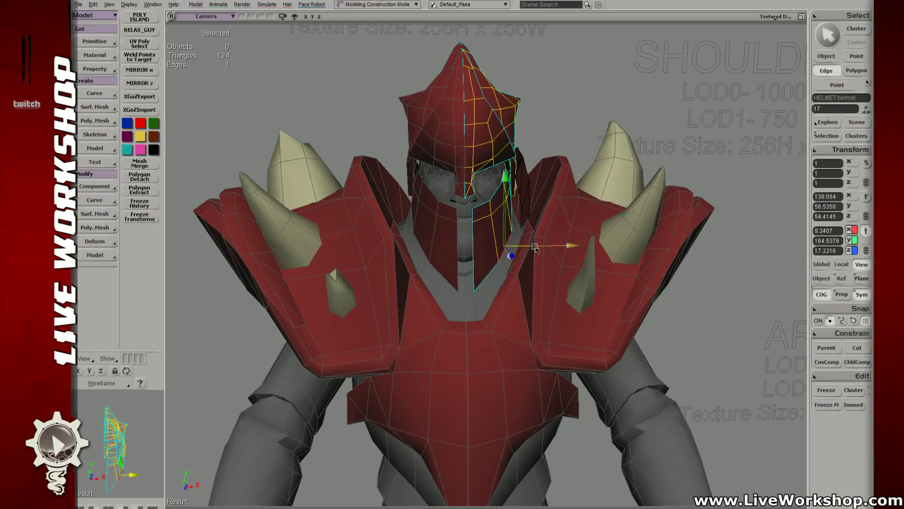
- Extrude the cheek guard's two front edges inward to about X 2.17, forming a narrow strip beside the centre gap
key(t)
mouse_move(486, 258)
right_down()
mouse_move(491, 242)
mouse_move(460, 286)
mouse_move(479, 232)
mouse_move(488, 242)
mouse_move(460, 297)
mouse_move(514, 276)
mouse_move(485, 276)
right_up()
click(472, 267)
key(e)
click(477, 256)
key(v)
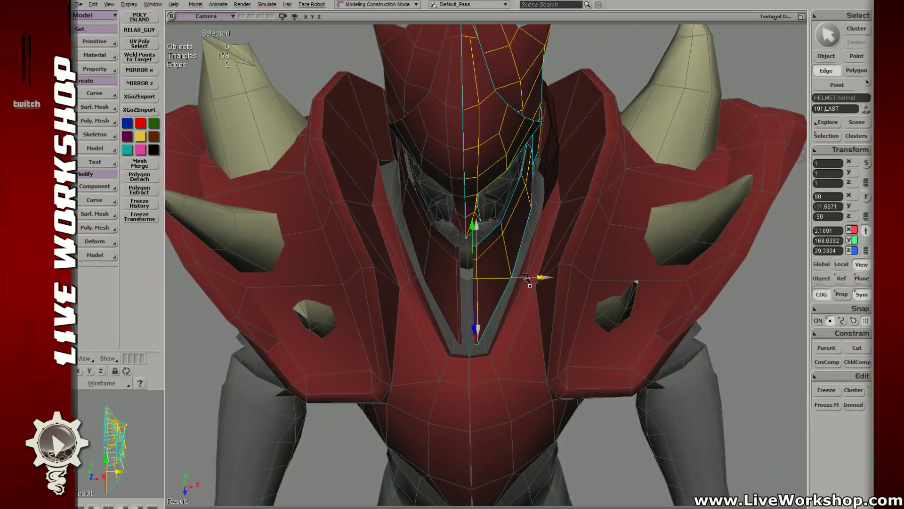
key(u)
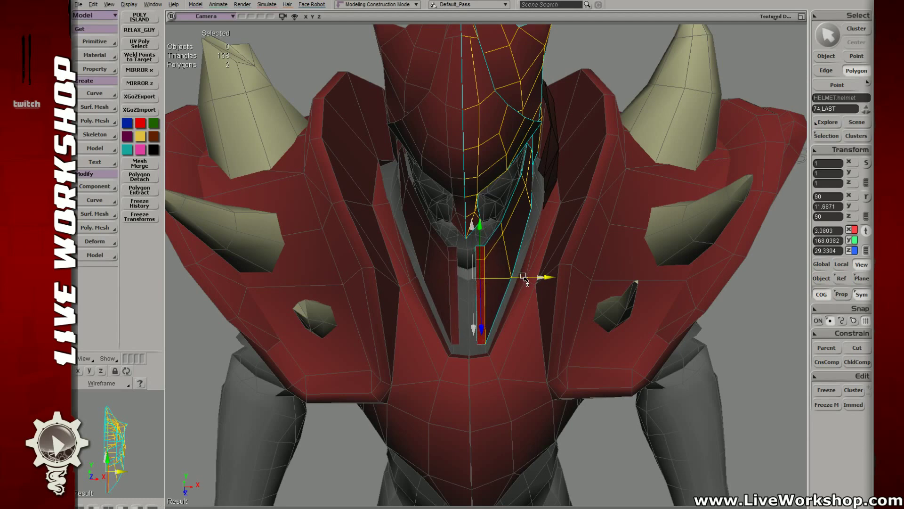
- Move the cheek guard's rear lower corner point outward to about X 11.90, Y 166.83 and Z 12.95
key(t)
key(e)
click(506, 253)
key(t)
click(510, 277)
key(v)
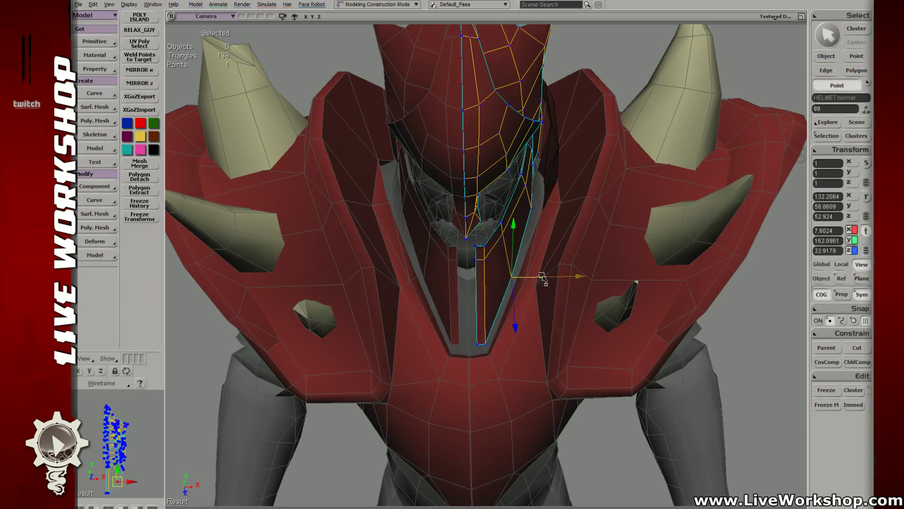
key(t)
drag(527, 211, 563, 210)
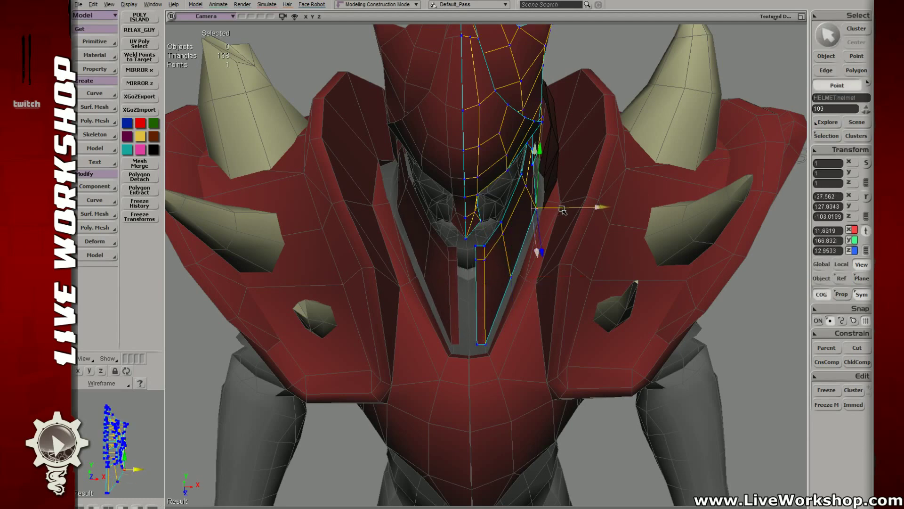
key(s)
- Fine-tune the cheek guard's middle lower-edge point to about X 7.76, Y 162.68 and Z 22.86
scroll(564, 222, down, 5)
right_drag(563, 222, 547, 264)
scroll(474, 228, up, 3)
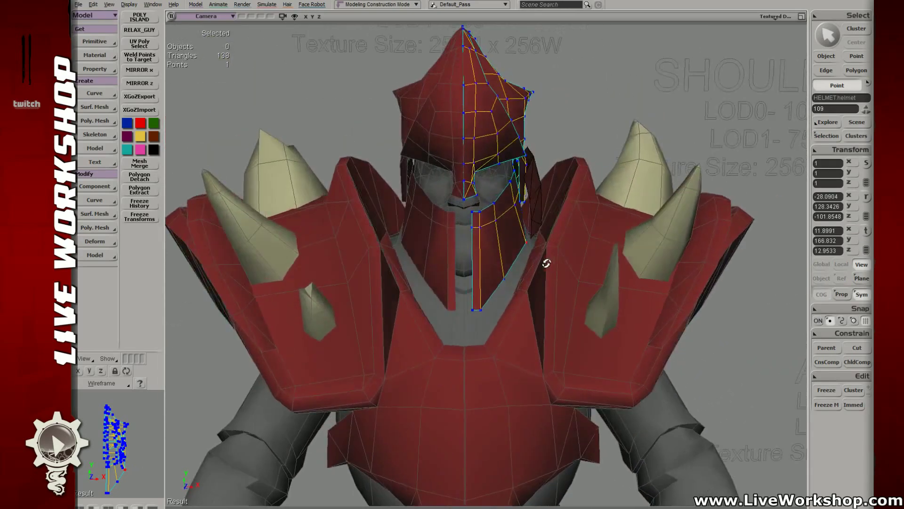
click(509, 277)
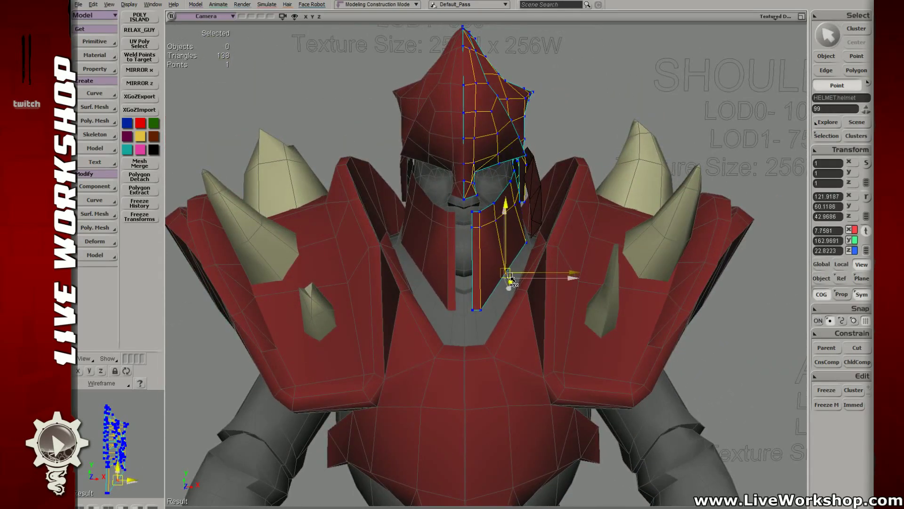
drag(512, 281, 511, 281)
key(s)
- Examine the cheek guard's shape and the armour silhouette on the full character from the sides and the front
scroll(538, 276, down, 5)
right_drag(538, 276, 466, 255)
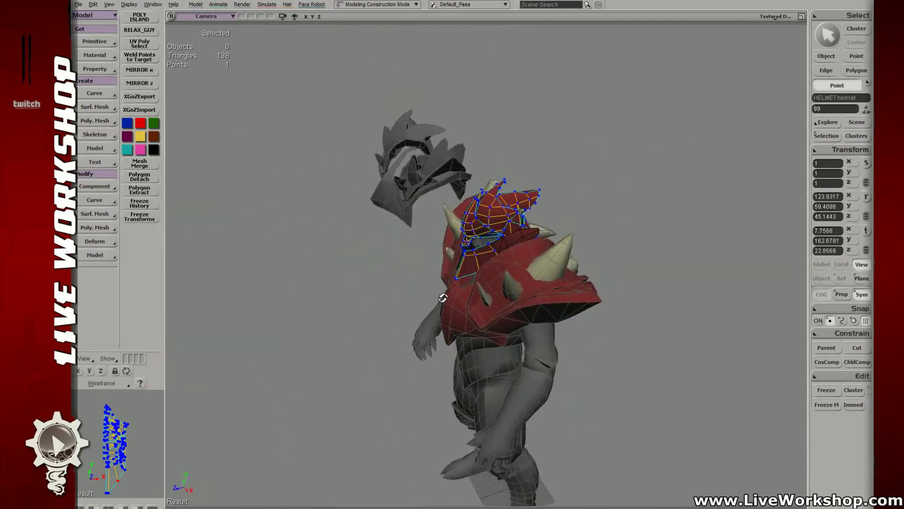
middle_drag(466, 255, 306, 221)
right_drag(306, 221, 473, 262)
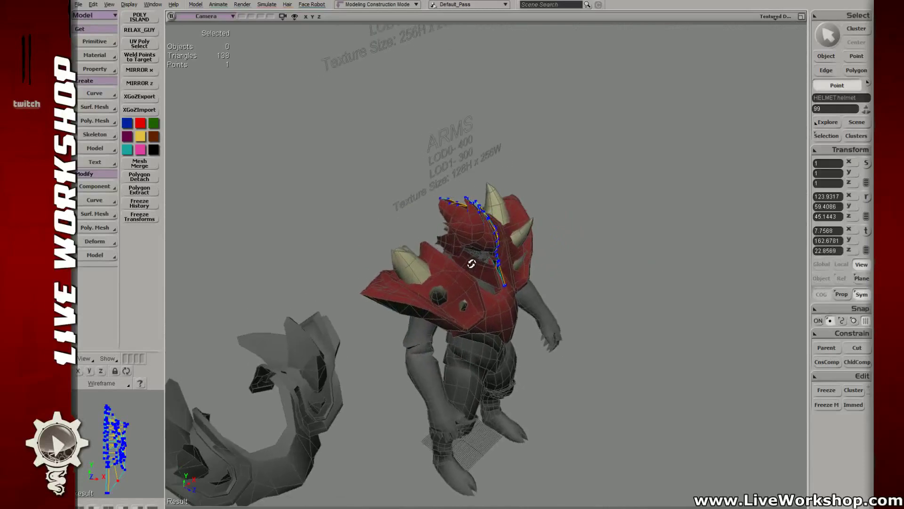
middle_drag(472, 262, 414, 242)
right_drag(414, 242, 375, 231)
middle_drag(375, 230, 506, 280)
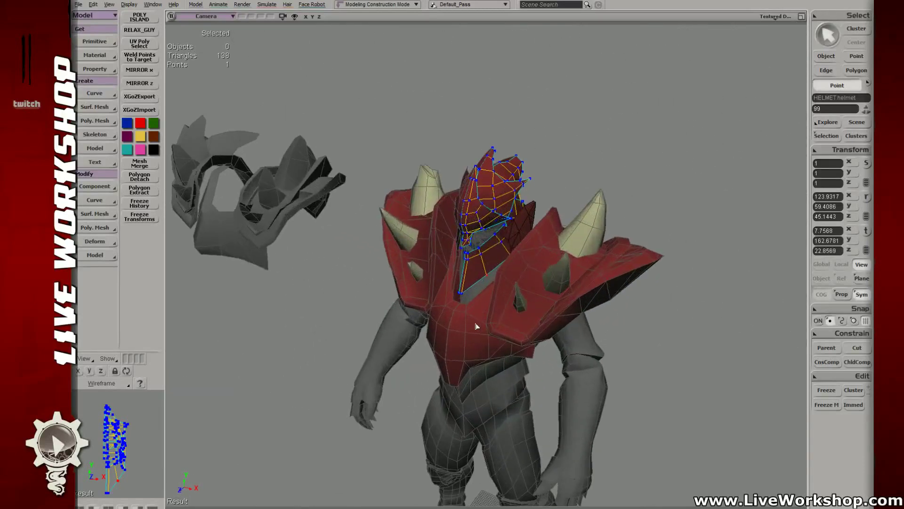
right_drag(477, 326, 519, 293)
middle_drag(518, 292, 301, 208)
right_drag(301, 208, 528, 282)
mouse_move(527, 283)
middle_down()
mouse_move(570, 293)
mouse_move(511, 282)
mouse_move(511, 269)
mouse_move(514, 284)
middle_up()
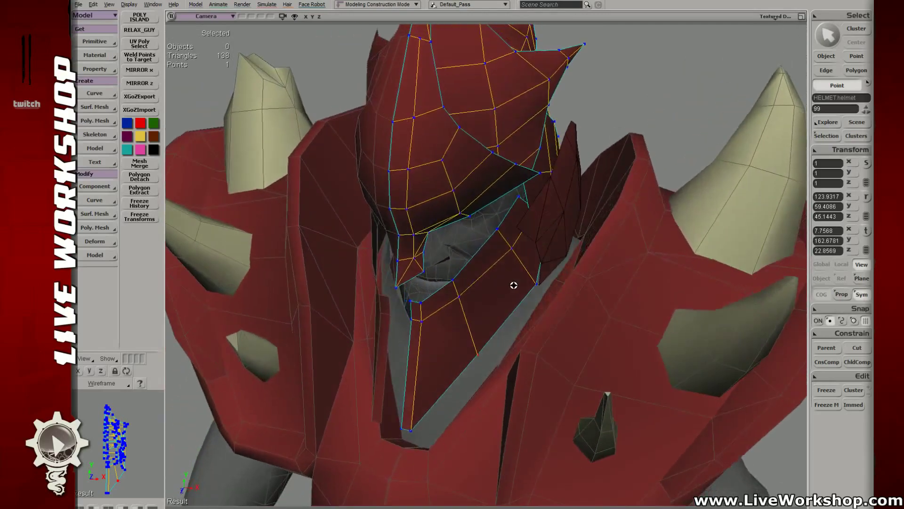
right_drag(513, 285, 521, 255)
middle_drag(521, 255, 507, 257)
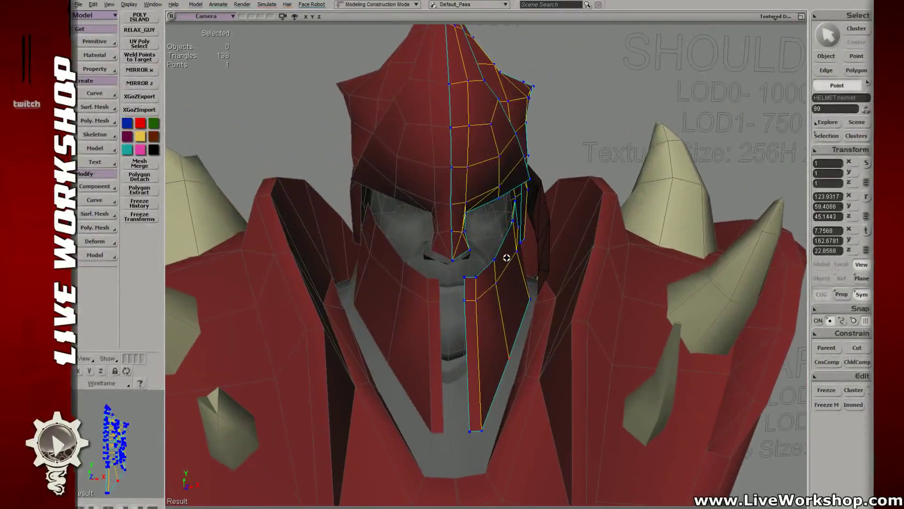
- Shift the three points along the cheek guard's front crease back to about Z 29.10, then clear the selection
right_drag(480, 284, 478, 350)
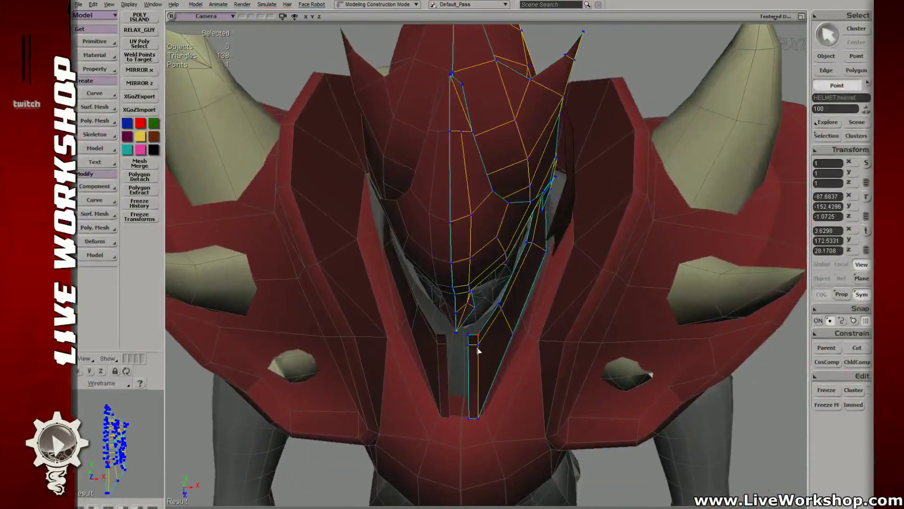
key(v)
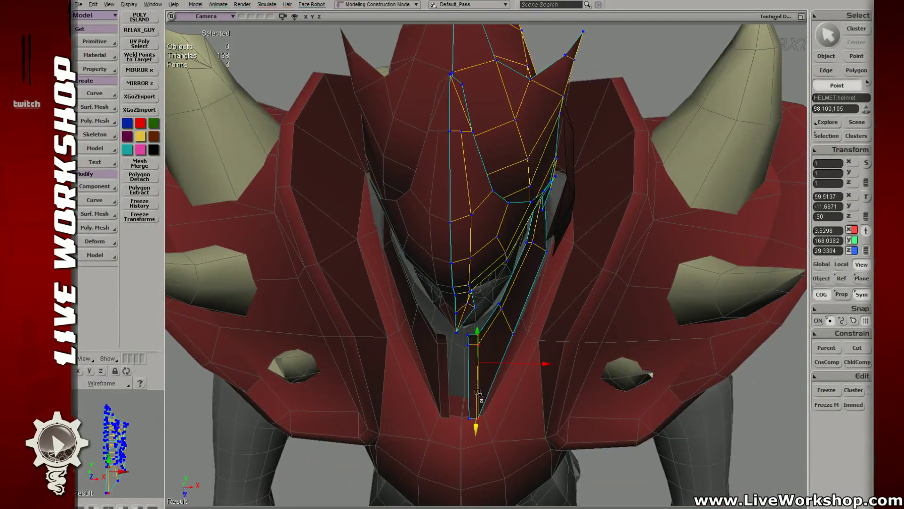
key(m)
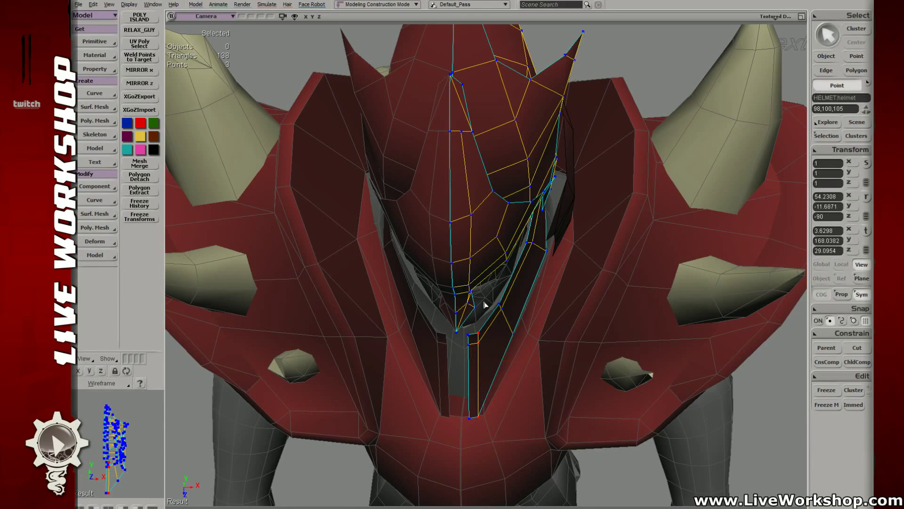
key(space)
click(618, 57)
- Reselect the helmet and adjust its two upper side points to about X 10.91, Y 175.55 and Z 8.55
right_drag(565, 188, 473, 263)
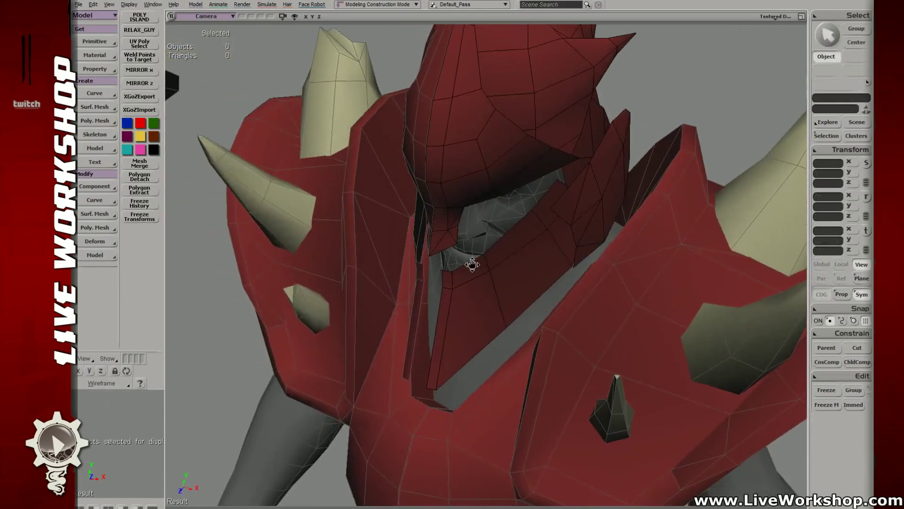
middle_drag(472, 263, 475, 271)
right_drag(475, 271, 470, 282)
click(470, 282)
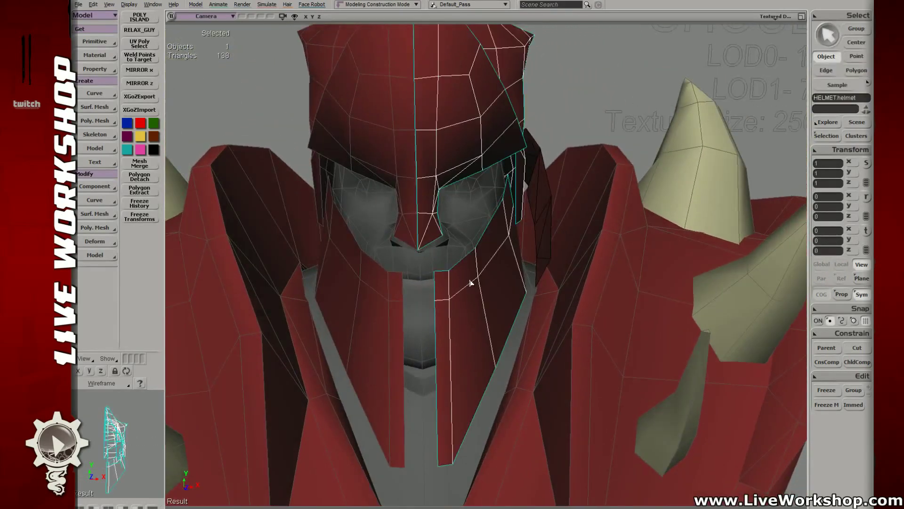
drag(487, 220, 545, 215)
key(t)
key(v)
key(s)
right_drag(539, 241, 501, 224)
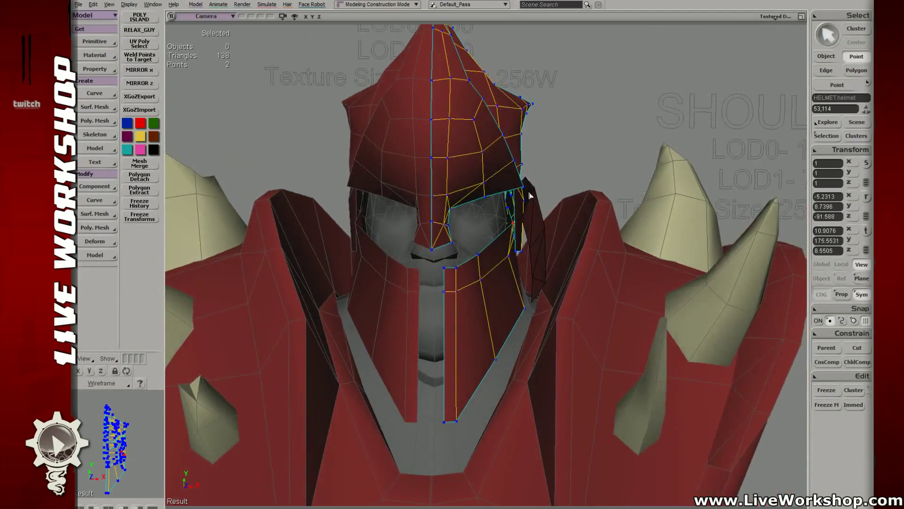
middle_drag(479, 209, 433, 232)
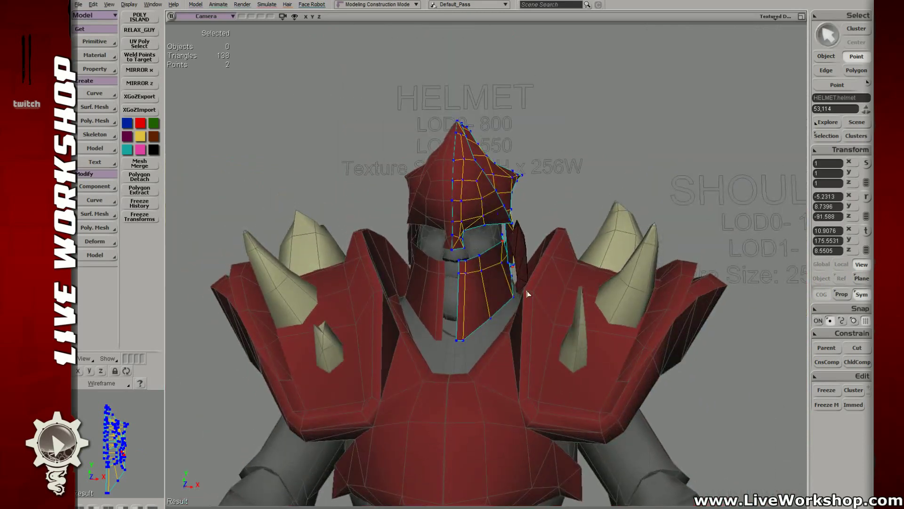
right_drag(528, 294, 504, 228)
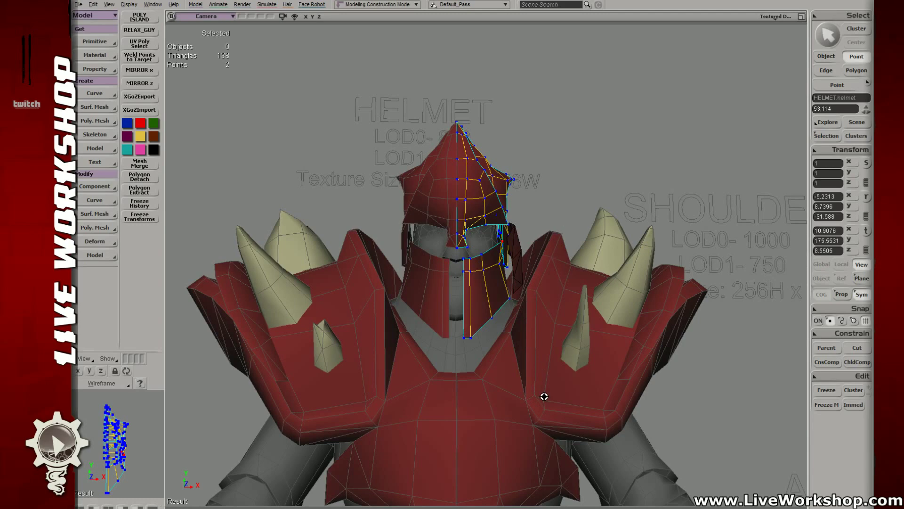
- Compare the shoulder plate's inner trim with the cheek guard's upper band by highlighting their polygons
key(space)
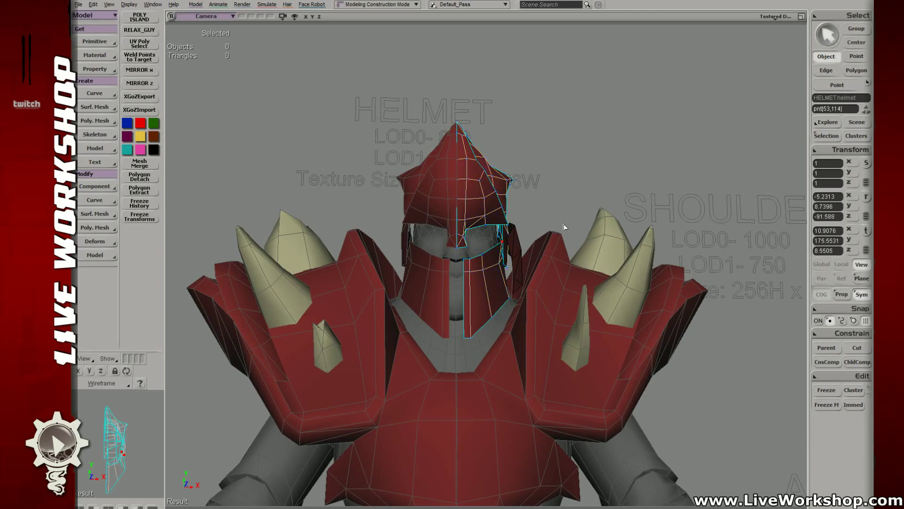
key(u)
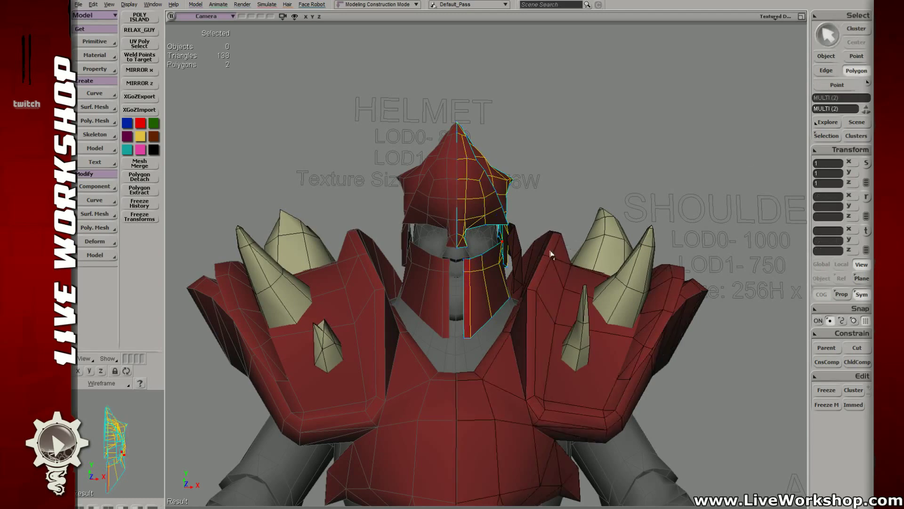
key(space)
shift+click(549, 283)
key(u)
shift+click(550, 247)
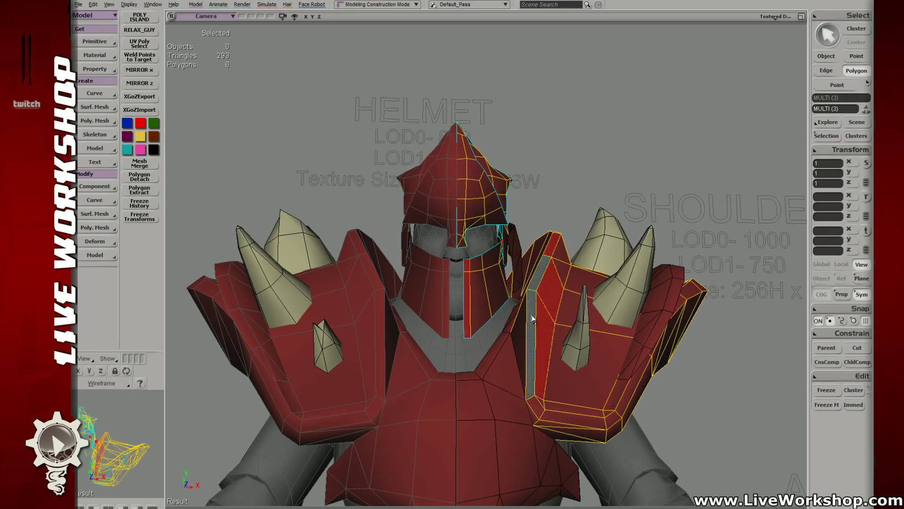
scroll(510, 262, up, 2)
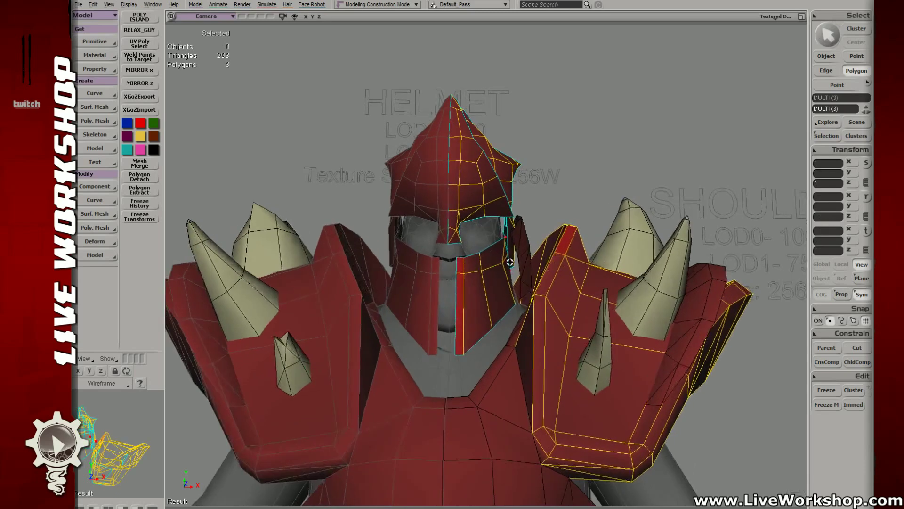
shift+click(558, 258)
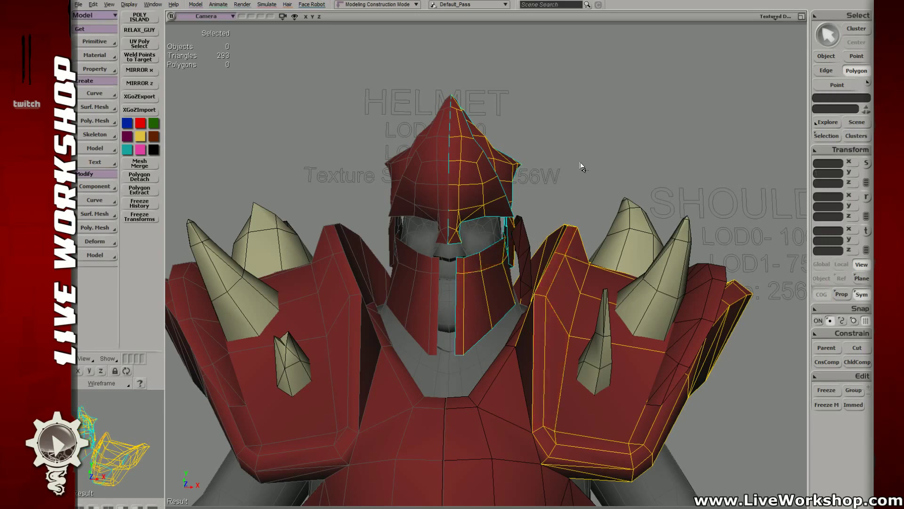
key(space)
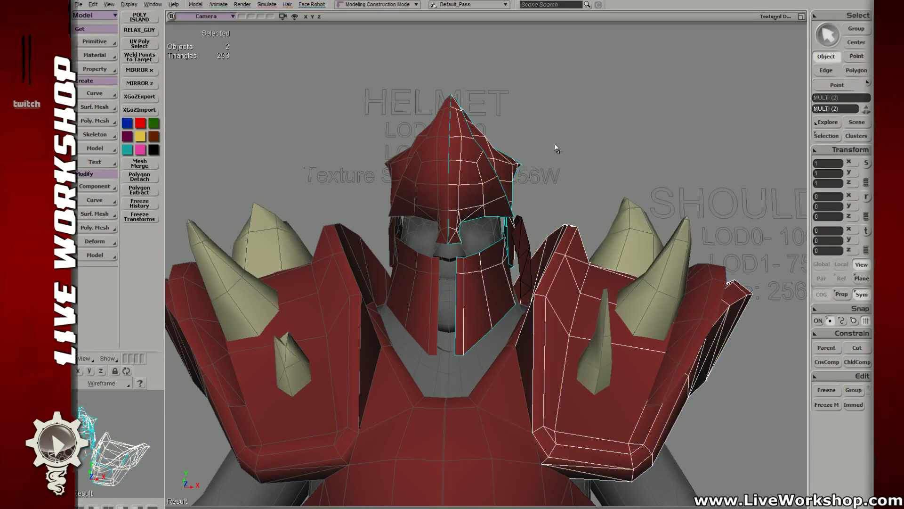
click(557, 147)
- Adjust the cheek guard's side point below the eye opening to about X 9.64, Y 173.27 and Z 16.25
scroll(466, 245, up, 3)
mouse_move(476, 188)
middle_down()
mouse_move(466, 245)
mouse_move(526, 208)
mouse_move(502, 214)
mouse_move(491, 195)
mouse_move(485, 199)
middle_up()
click(509, 233)
middle_click(508, 229)
click(504, 216)
key(t)
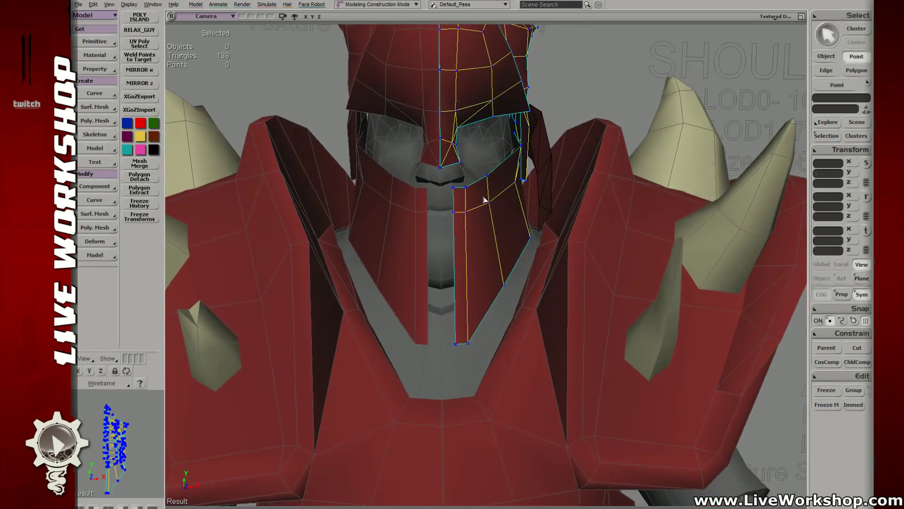
click(488, 202)
key(v)
key(t)
click(517, 188)
drag(518, 150, 518, 144)
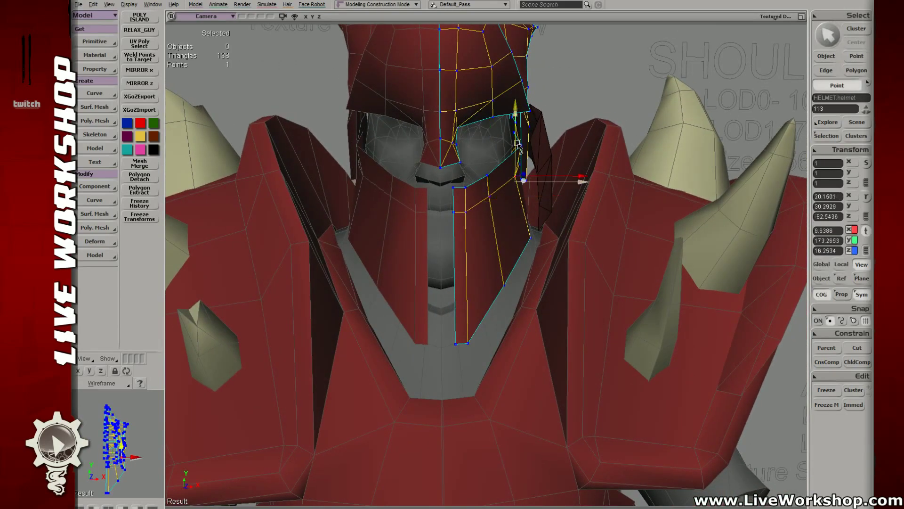
middle_drag(517, 141, 565, 190)
key(t)
click(524, 155)
- Select the helmet dome's polygon island and extract it from the helmet as a separate mesh
scroll(494, 170, down, 5)
click(140, 18)
click(531, 137)
shift+click(531, 166)
right_click(434, 163)
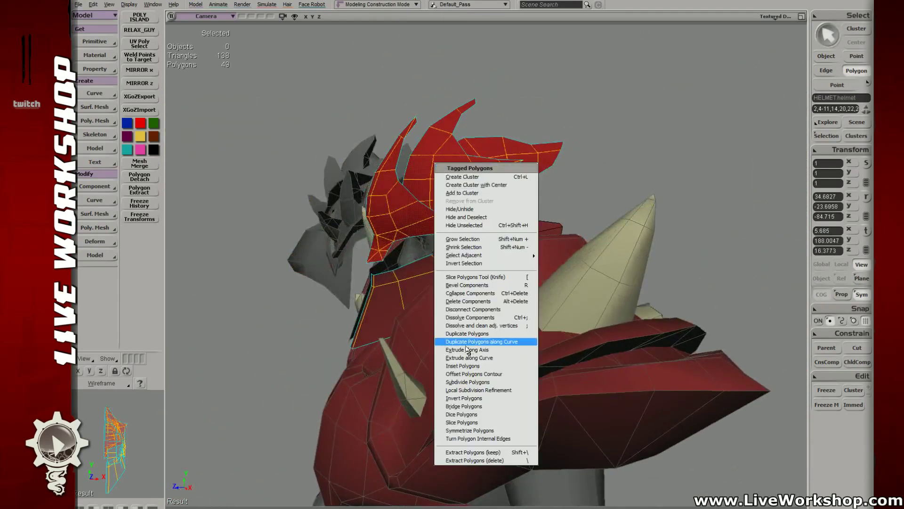
click(476, 452)
- Extract the side flap's polygon island from the remaining helmet as its own mesh
middle_drag(485, 228, 236, 113)
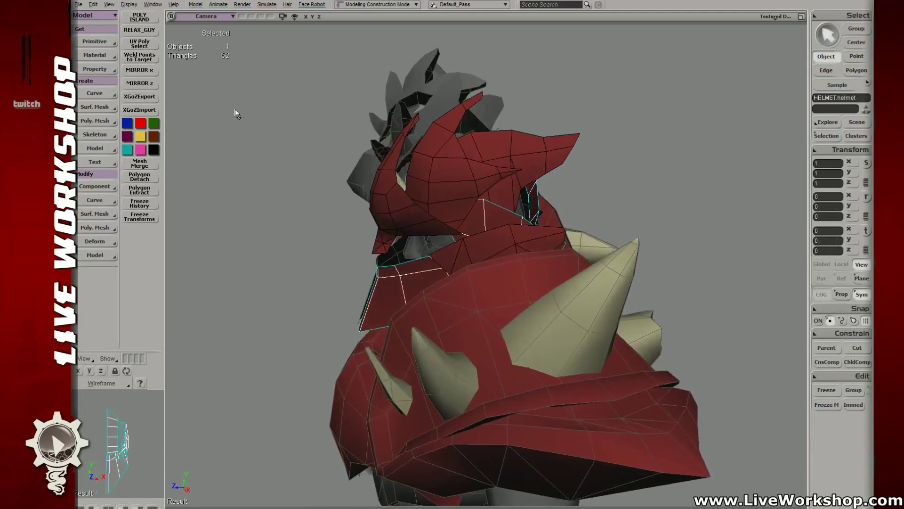
click(145, 21)
click(500, 210)
right_click(492, 216)
click(633, 166)
middle_drag(633, 167, 496, 216)
click(481, 220)
right_click(481, 220)
click(521, 508)
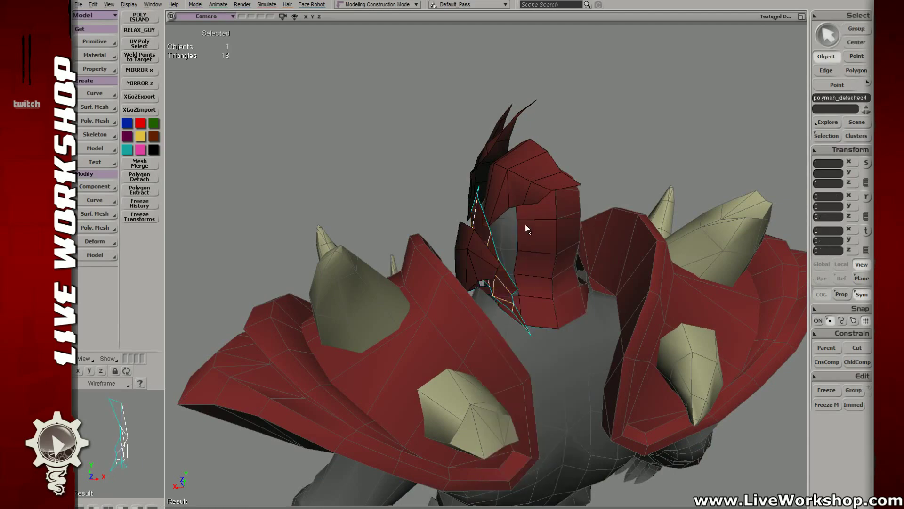
- Select the helmet's rear neck guard polygons and extract them as a separate mesh
key(u)
click(528, 253)
right_click(541, 248)
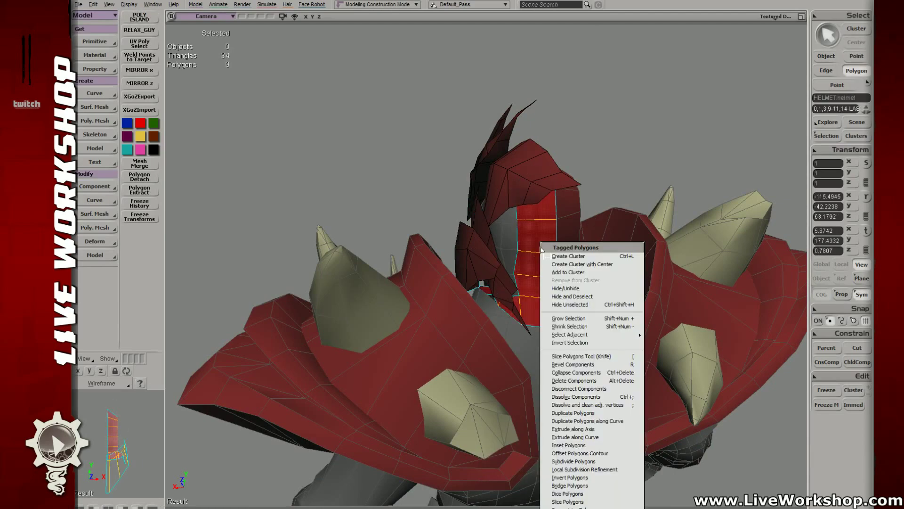
click(560, 508)
- Reposition the two foremost end points of the neck guard's lower strip beneath the cheek guard
right_drag(535, 337, 509, 285)
key(4)
key(u)
drag(509, 285, 490, 288)
right_drag(489, 289, 472, 273)
key(6)
middle_drag(472, 272, 482, 216)
right_drag(482, 216, 492, 273)
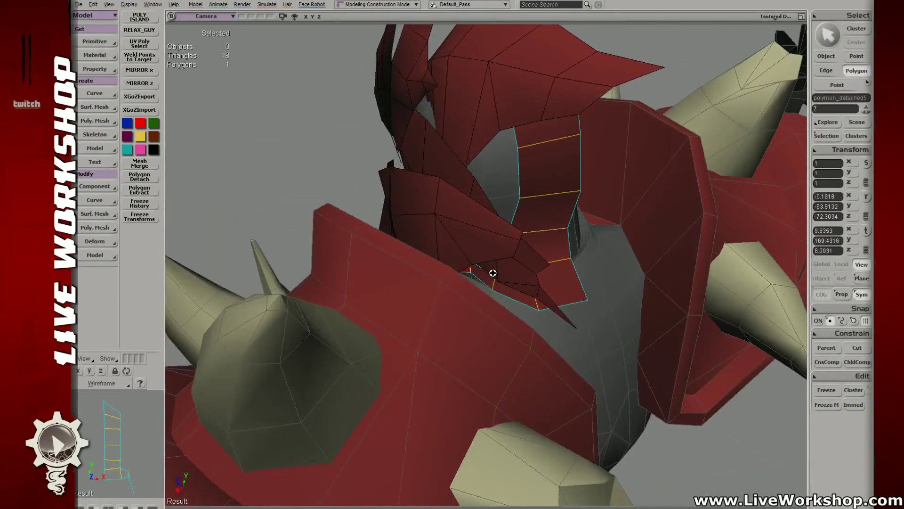
click(492, 272)
key(4)
key(t)
drag(470, 276, 475, 277)
key(6)
mouse_move(475, 277)
right_down()
mouse_move(460, 269)
mouse_move(478, 275)
right_up()
key(v)
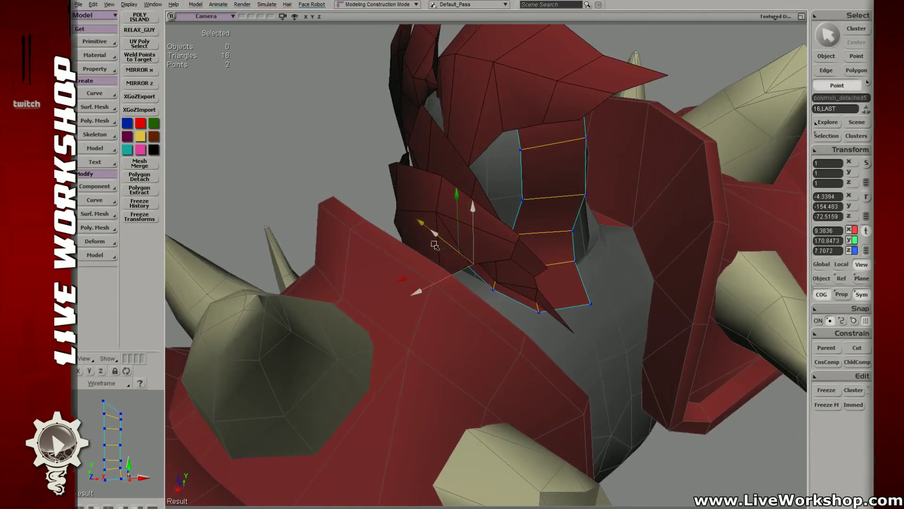
drag(434, 245, 426, 239)
right_drag(476, 250, 500, 276)
- Weld the edges at the neck guard's inner corner together, using input edges as target with bridging enabled
key(4)
key(e)
key(w)
key(6)
- Widen the neck guard's outer side by moving three side points outward, the upper one to about X 8.40, Y 185.83, Z 0.70
key(t)
key(4)
drag(470, 268, 486, 282)
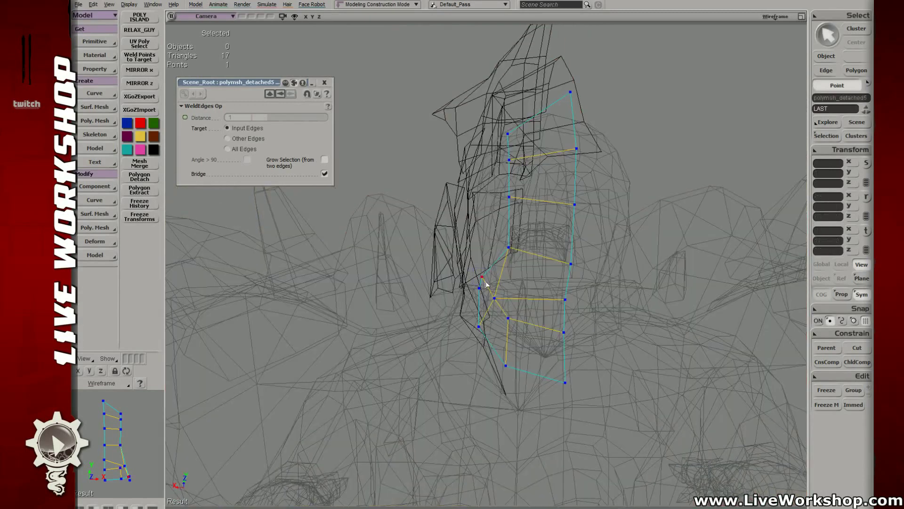
key(4)
key(v)
key(t)
mouse_move(500, 240)
mouse_down()
mouse_move(517, 262)
mouse_move(494, 256)
mouse_up()
key(v)
key(t)
mouse_move(500, 189)
mouse_down()
mouse_move(518, 204)
mouse_move(497, 202)
mouse_up()
key(v)
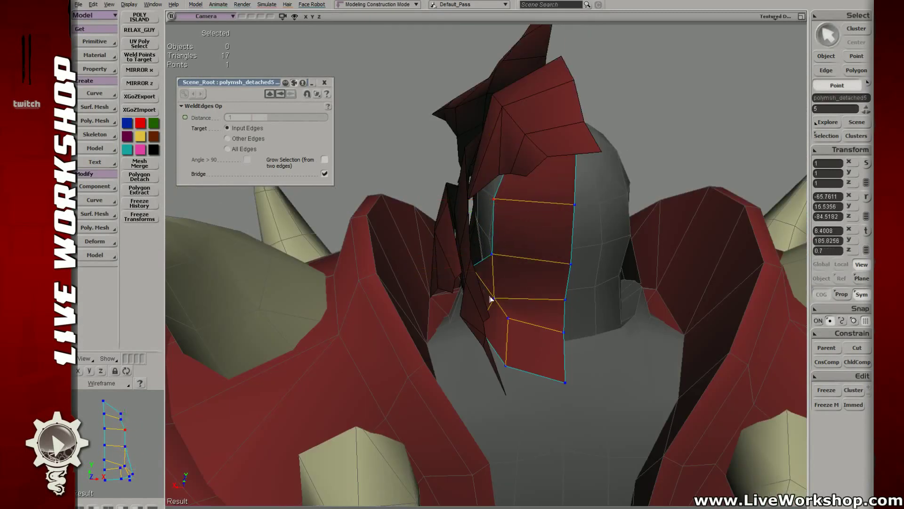
- Reposition the neck guard's lower side points, placing the lower inner one at about X 5.31, Y 172.17 and Z -1.48
right_drag(490, 301, 501, 309)
key(t)
mouse_move(474, 269)
mouse_down()
mouse_move(490, 289)
mouse_move(477, 282)
mouse_up()
key(v)
key(t)
drag(487, 288, 525, 334)
key(v)
key(t)
key(v)
- Run a new vertical edge through the neck guard's middle polygons and weld its end point to the neighbouring point
key(s)
middle_drag(540, 301, 491, 267)
right_drag(491, 267, 488, 263)
right_drag(433, 233, 511, 236)
middle_drag(511, 236, 495, 260)
right_drag(494, 260, 524, 263)
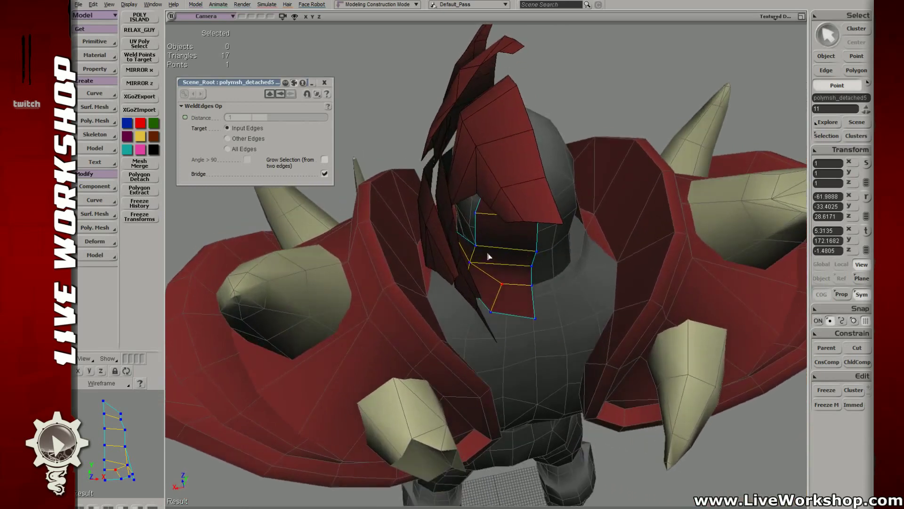
key(v)
drag(479, 248, 476, 242)
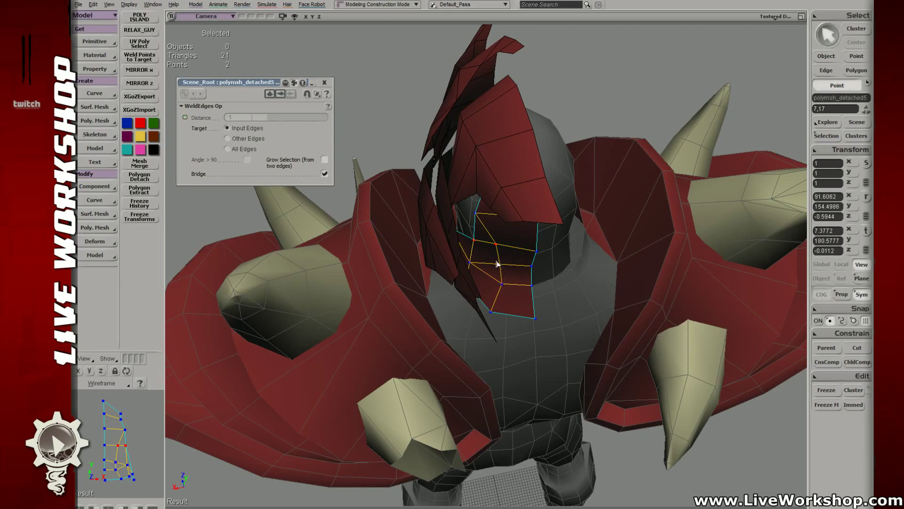
key(w)
right_drag(508, 285, 502, 295)
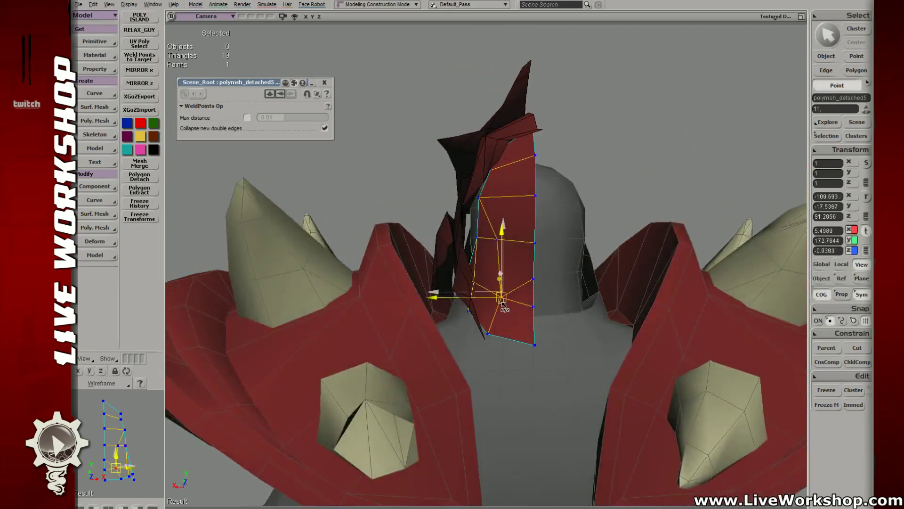
- Adjust the lower inner point to about X 5.50, Y 172.76, Z -0.94 and merge two neighbouring lower centre-edge points
drag(502, 302, 499, 298)
key(s)
right_drag(524, 295, 549, 329)
middle_drag(549, 329, 367, 194)
right_drag(367, 194, 509, 212)
middle_drag(508, 212, 531, 274)
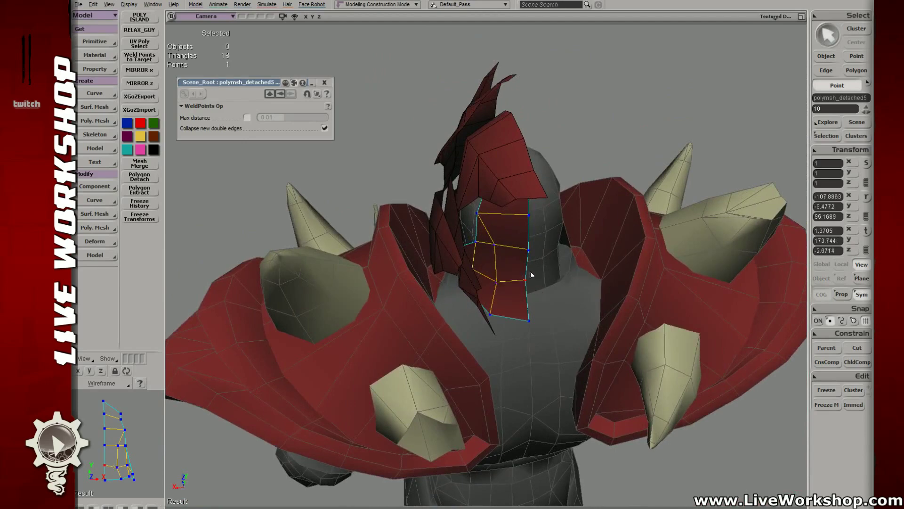
- Rotate the neck guard's lower rear polygon and shift it to about X 3.90, Y 170.82 and Z -4.03
middle_drag(518, 234, 505, 288)
click(504, 245)
click(499, 281)
key(u)
click(505, 294)
key(c)
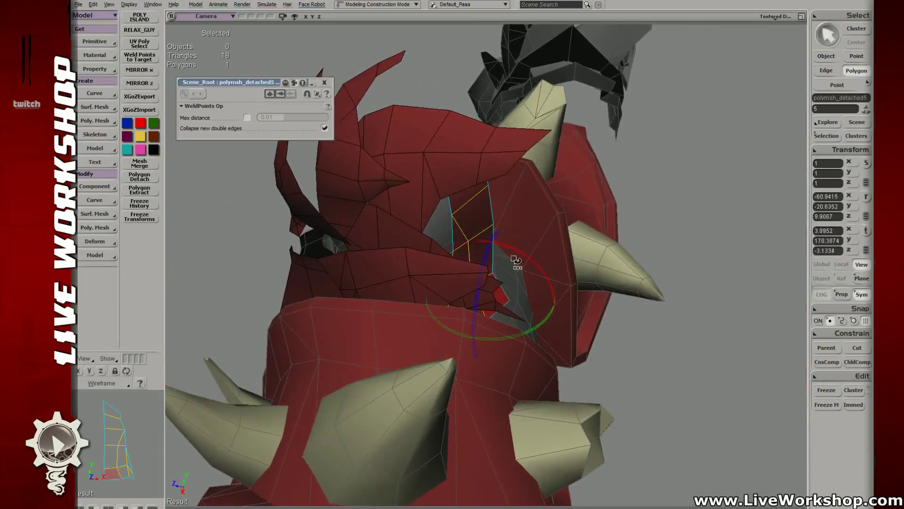
key(v)
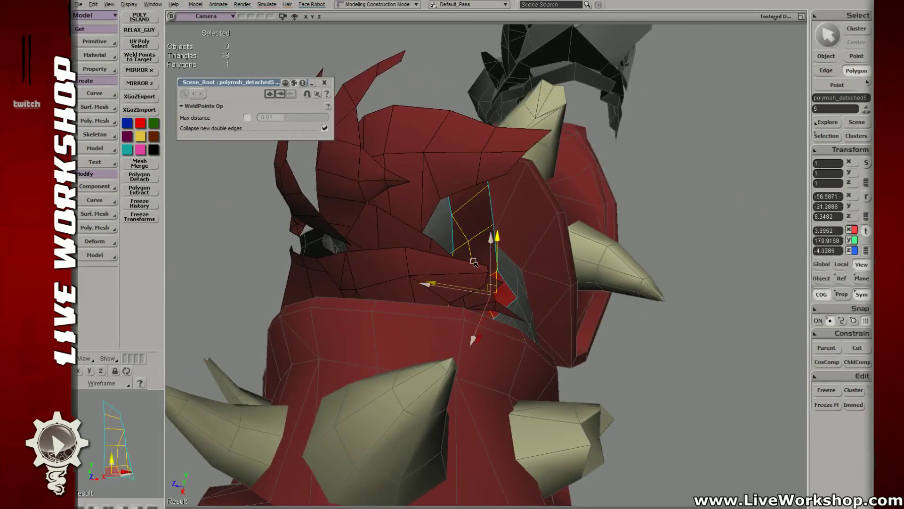
middle_drag(476, 262, 522, 238)
- Reshape the neck guard's centre edge in profile, moving its middle point to about X 1.09, Y 181.18 and Z -3.78
key(t)
click(495, 222)
key(v)
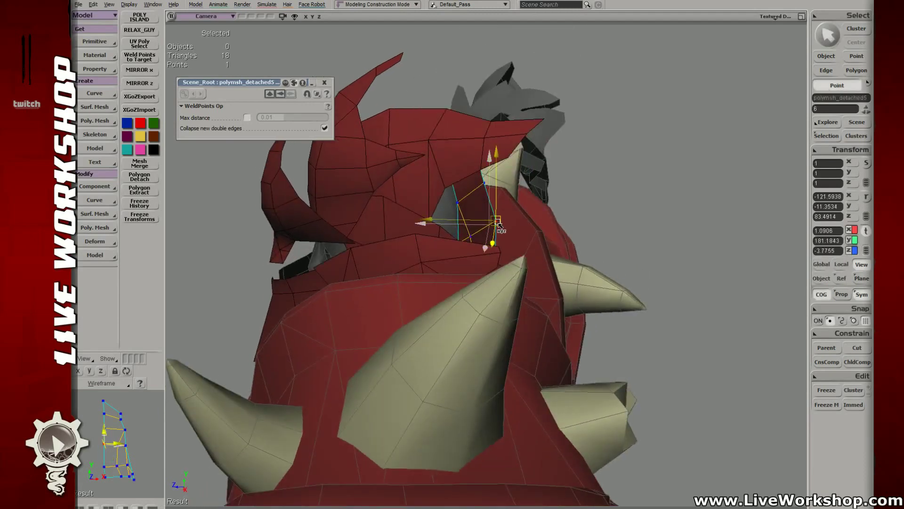
key(t)
click(491, 180)
key(v)
middle_drag(503, 201, 519, 215)
key(t)
middle_drag(524, 183, 496, 195)
click(511, 171)
key(v)
- Adjust the neck guard's upper border and move its top centre point to about X 1.51, Y 192.99 and Z 3.81
key(e)
click(492, 193)
key(v)
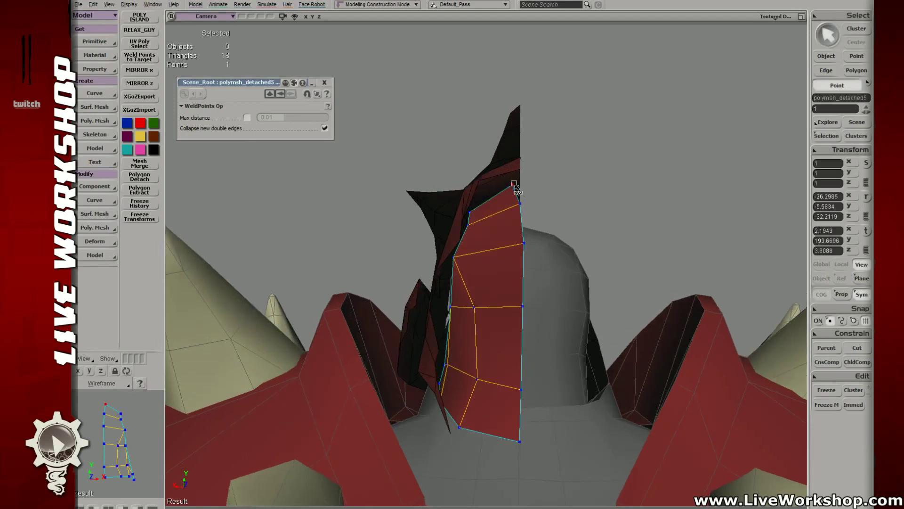
mouse_move(515, 185)
mouse_down()
mouse_move(520, 175)
mouse_move(520, 191)
mouse_up()
key(v)
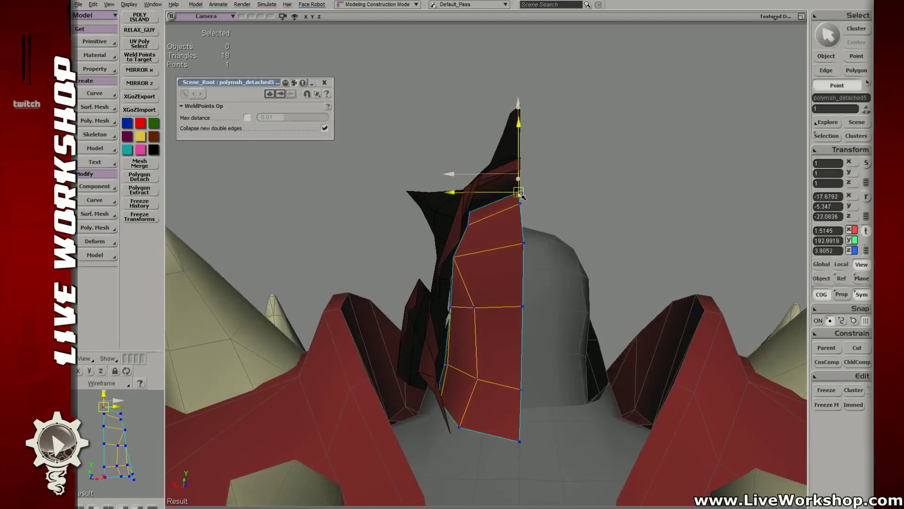
middle_drag(521, 192, 471, 193)
mouse_move(528, 213)
middle_down()
mouse_move(479, 202)
mouse_move(541, 214)
mouse_move(525, 206)
middle_up()
click(520, 206)
- Select all six points along the neck guard's centre edge and line them up on one X position
key(t)
key(4)
drag(507, 170, 559, 347)
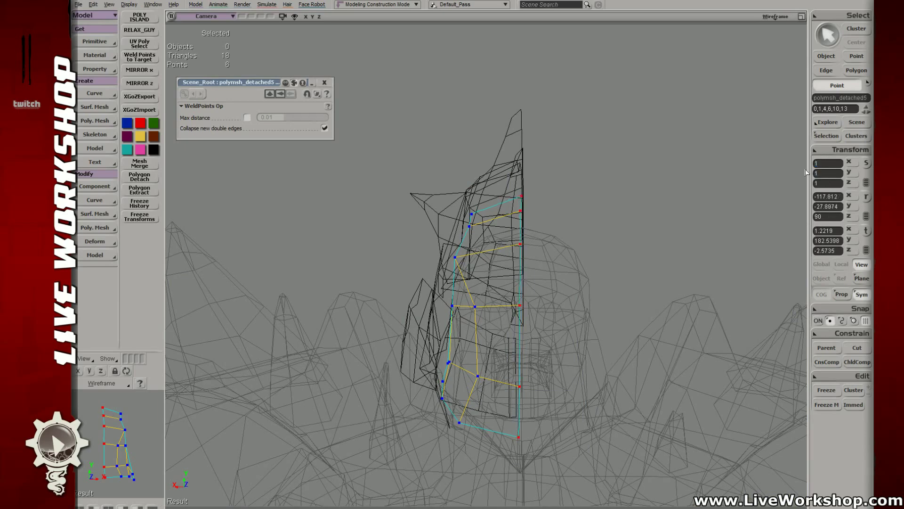
key(6)
key(space)
- Tuck the two upper side points under the dome, the lower of them to about X 7.41, Y 189.16 and Z 1.76
key(t)
click(472, 215)
key(v)
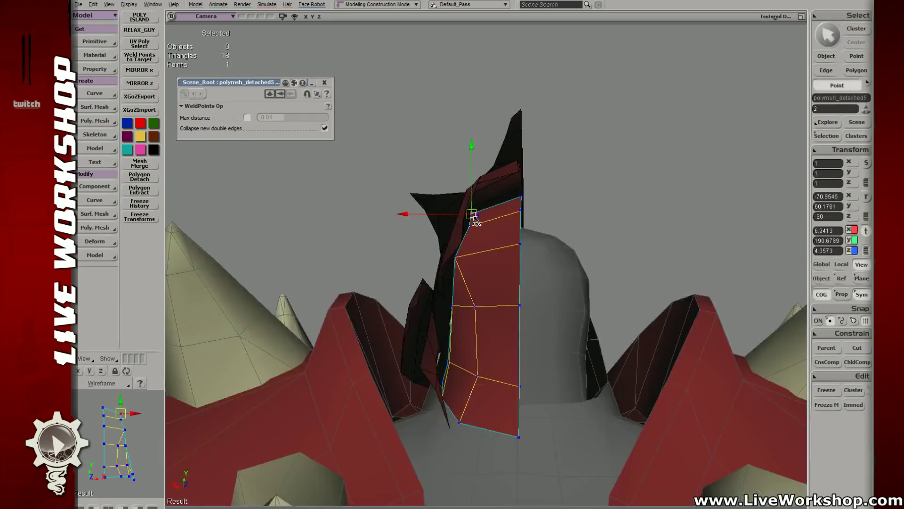
key(t)
click(470, 226)
key(v)
drag(471, 228, 467, 229)
middle_drag(474, 231, 479, 220)
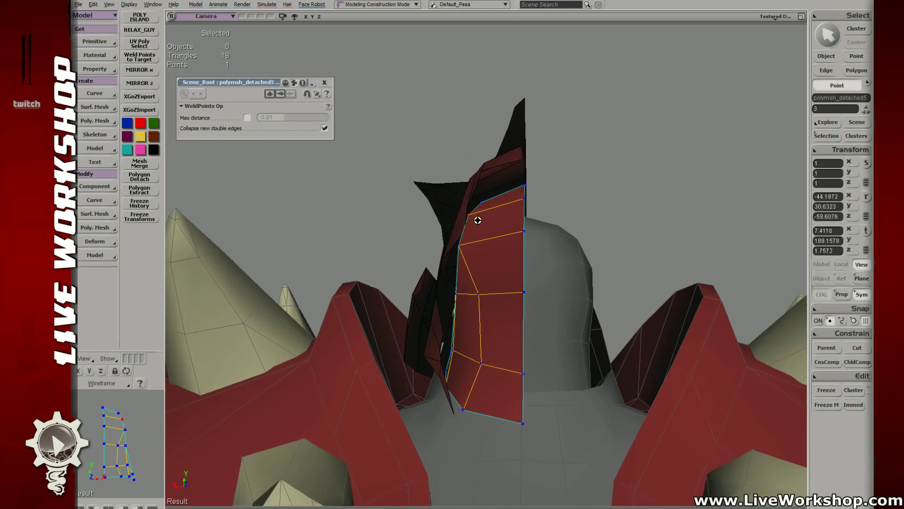
drag(471, 217, 473, 219)
- Move the neck guard's middle side point to about X 8.72, Y 180.82 and Z 0.67
key(t)
key(s)
middle_drag(469, 250, 512, 294)
click(477, 269)
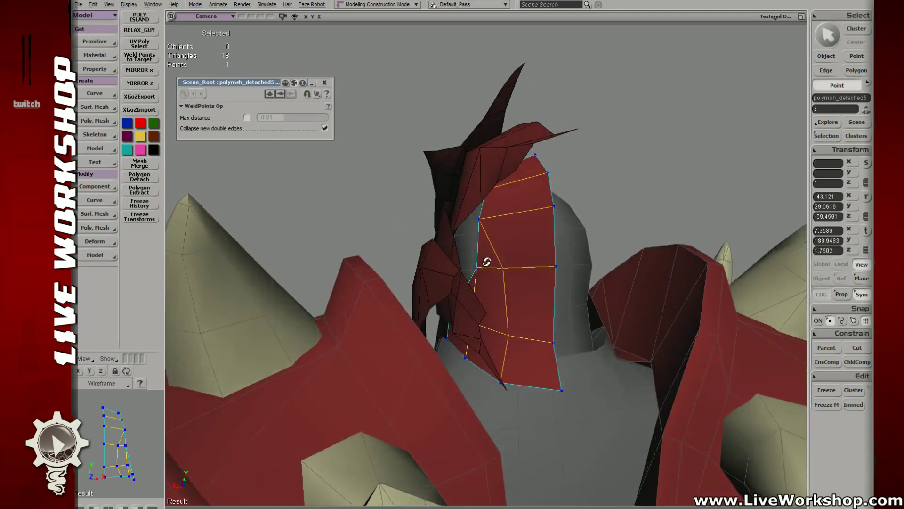
key(s)
key(v)
drag(458, 256, 449, 268)
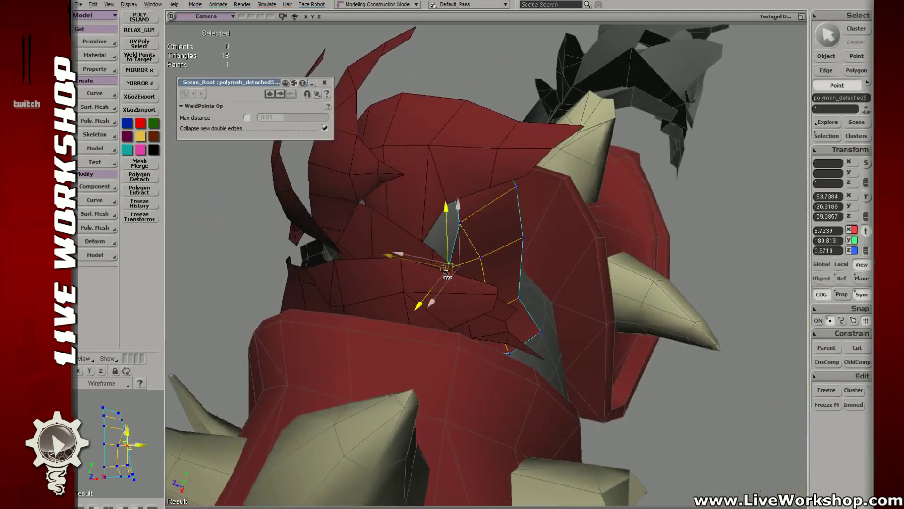
- Refine the inner points beside the neck guard's middle side point to smooth the surface's curve
key(s)
middle_drag(508, 266, 480, 259)
click(504, 257)
key(v)
drag(505, 257, 497, 267)
key(s)
right_drag(498, 267, 464, 259)
key(v)
mouse_move(464, 264)
middle_down()
mouse_move(434, 238)
mouse_move(479, 242)
mouse_move(480, 268)
middle_up()
drag(480, 268, 477, 269)
- Fill the gap along the neck guard's upper side by welding its border edges with bridging enabled
key(s)
right_drag(477, 268, 472, 217)
key(4)
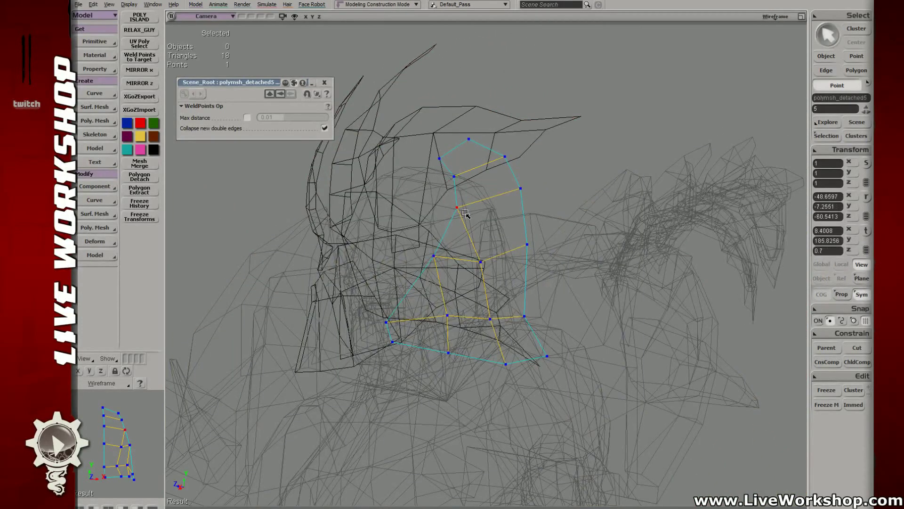
drag(465, 214, 445, 235)
key(m)
key(ctrl+w)
- Place the new upper side point beneath the helmet's dome at about X 9.44, Y 184.99 and Z 3.40
key(t)
key(6)
right_drag(448, 232, 480, 226)
key(v)
drag(482, 223, 483, 217)
right_drag(483, 218, 431, 222)
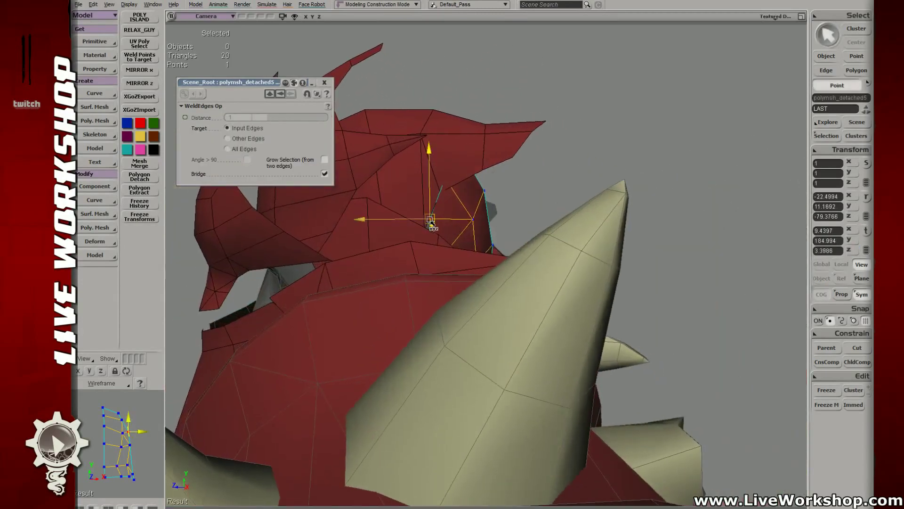
drag(431, 223, 412, 229)
right_drag(412, 230, 472, 248)
- Adjust the neck guard's lower front side point to about X 10.85, Y 170.43 and Z 8.01
key(v)
click(461, 251)
key(v)
drag(473, 248, 467, 250)
mouse_move(468, 254)
right_down()
mouse_move(472, 300)
mouse_move(461, 262)
right_up()
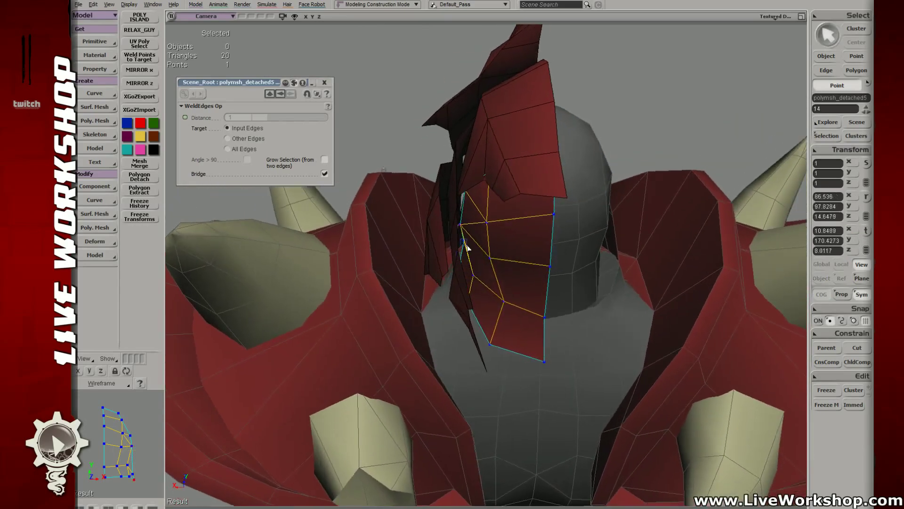
- Shift the added upper side point to about X 9.94, Y 184.54 and Z 5.48
shift+drag(467, 246, 468, 249)
right_drag(469, 248, 504, 218)
click(476, 215)
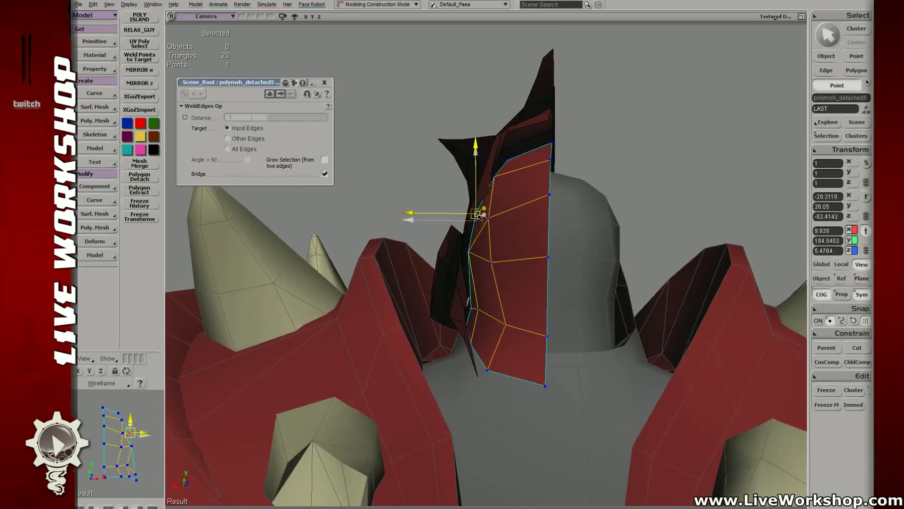
- Reselect the neck guard mesh and move its upper side point to about X 7.05, Y 189.00 and Z 1.78
key(space)
click(491, 180)
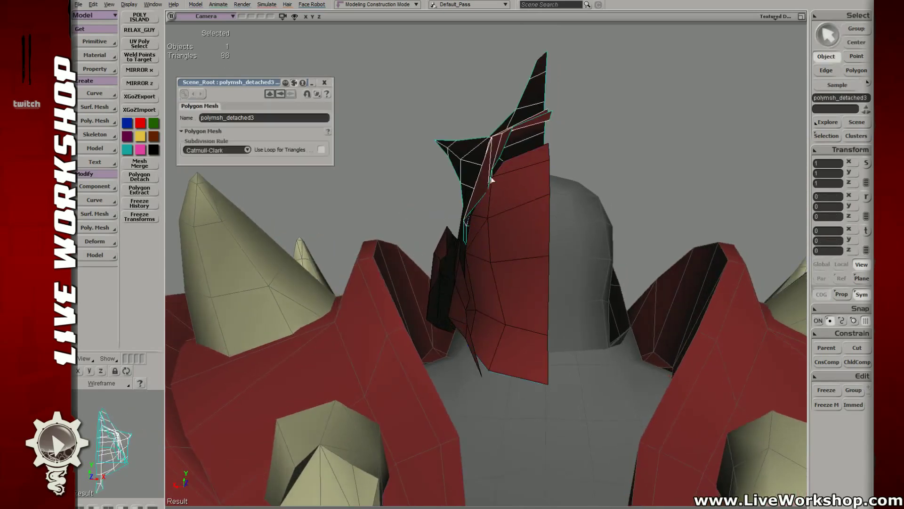
click(502, 198)
key(t)
key(v)
drag(490, 174, 498, 177)
key(t)
drag(483, 217, 496, 229)
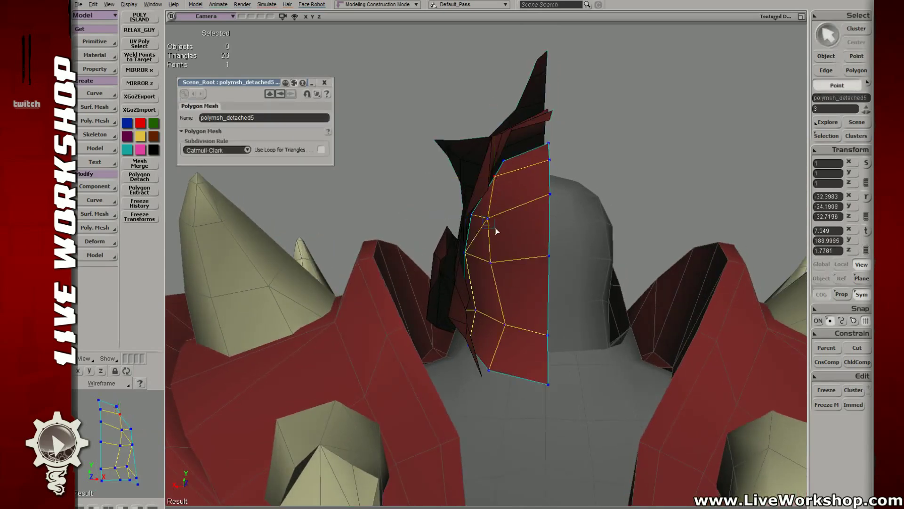
- Adjust the side point just below the neck guard's upper corner and the centre-edge point beside it
click(488, 216)
key(v)
key(t)
key(v)
drag(544, 198, 550, 181)
- Move the neck guard's middle centre-edge point to about X 1.24, Y 180.01 and Z -3.83
key(t)
drag(552, 261, 552, 262)
key(v)
drag(551, 207, 552, 219)
key(s)
right_drag(554, 226, 498, 278)
key(s)
key(v)
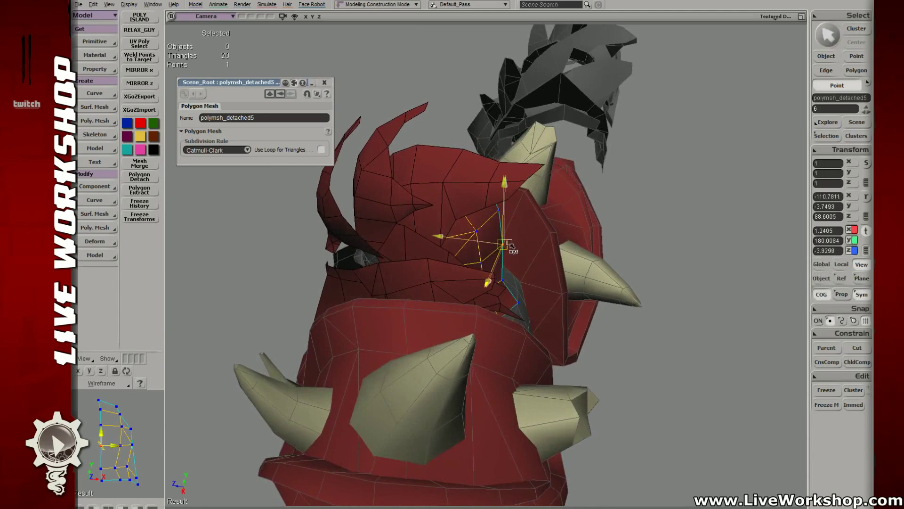
- Adjust the neck guard's lower centre-edge point and the bottom corner point beneath it
key(t)
click(443, 243)
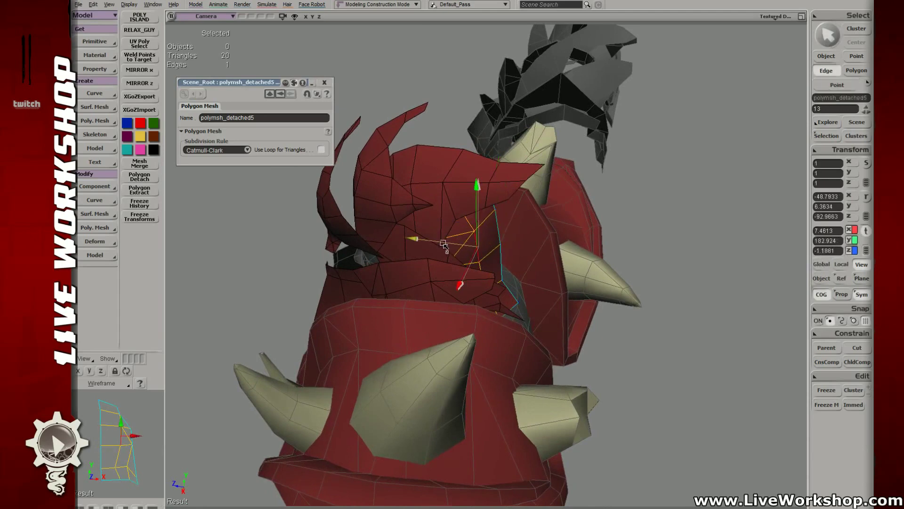
key(s)
right_drag(522, 262, 516, 258)
key(t)
click(503, 282)
key(v)
key(t)
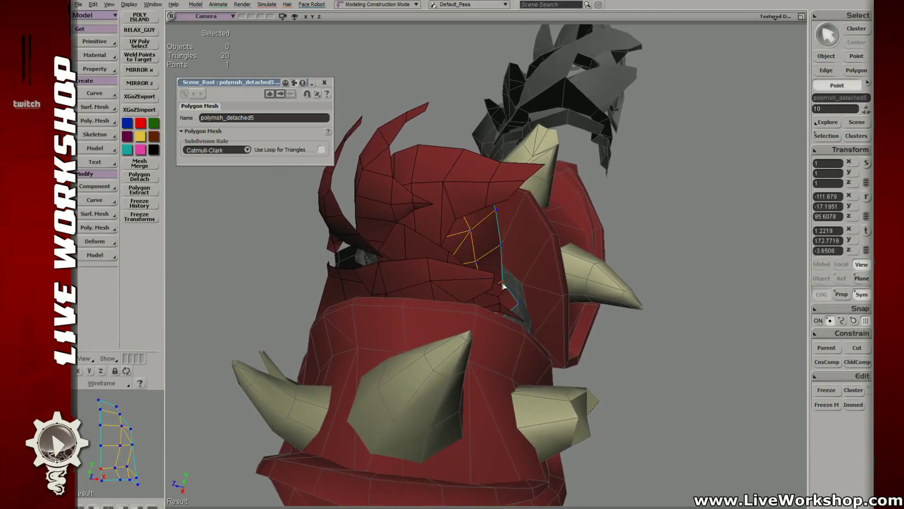
key(t)
click(518, 302)
key(v)
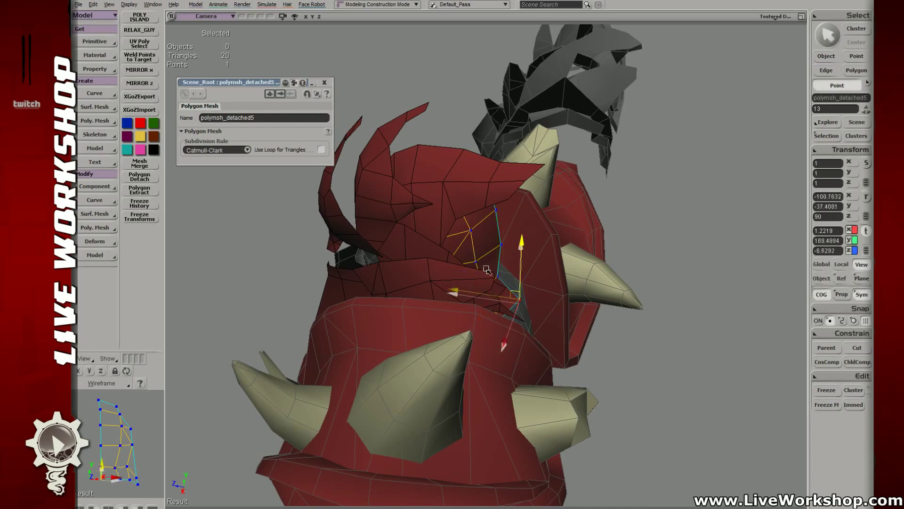
drag(487, 269, 485, 263)
- Move the neck guard's lower interior point to about X 6.62, Y 173.62 and Z -1.57
key(s)
right_drag(519, 266, 497, 292)
click(498, 288)
key(v)
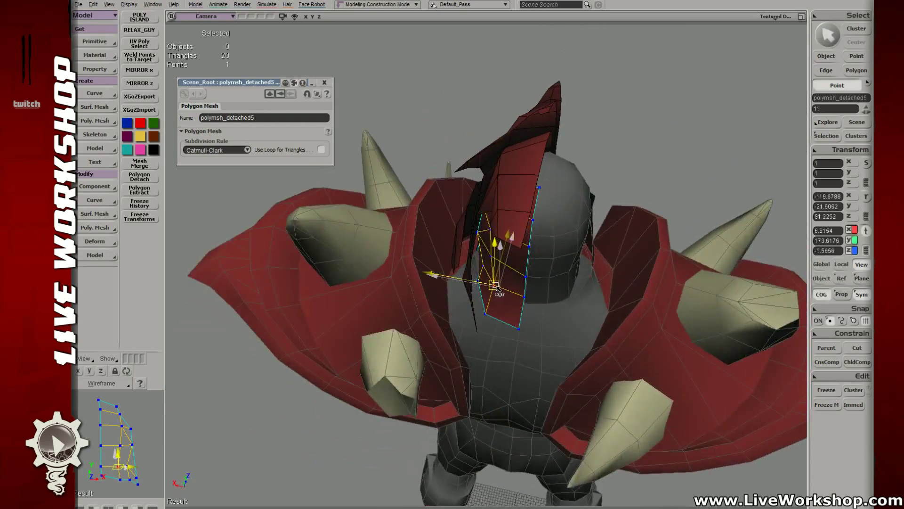
middle_drag(498, 288, 512, 230)
- Move the neck guard's middle interior point to about X 6.99, Y 179.85 and Z -1.22
drag(481, 255, 484, 259)
middle_drag(484, 259, 476, 283)
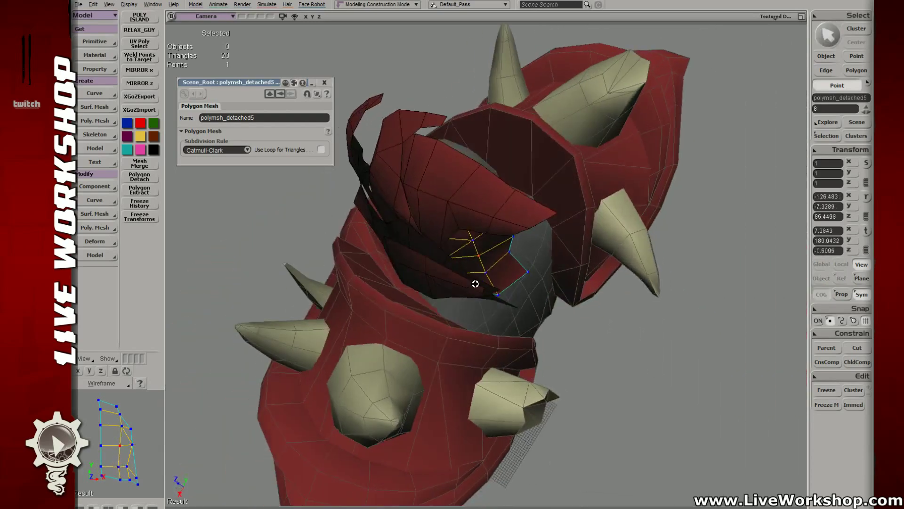
drag(481, 258, 482, 259)
key(s)
right_drag(482, 260, 476, 236)
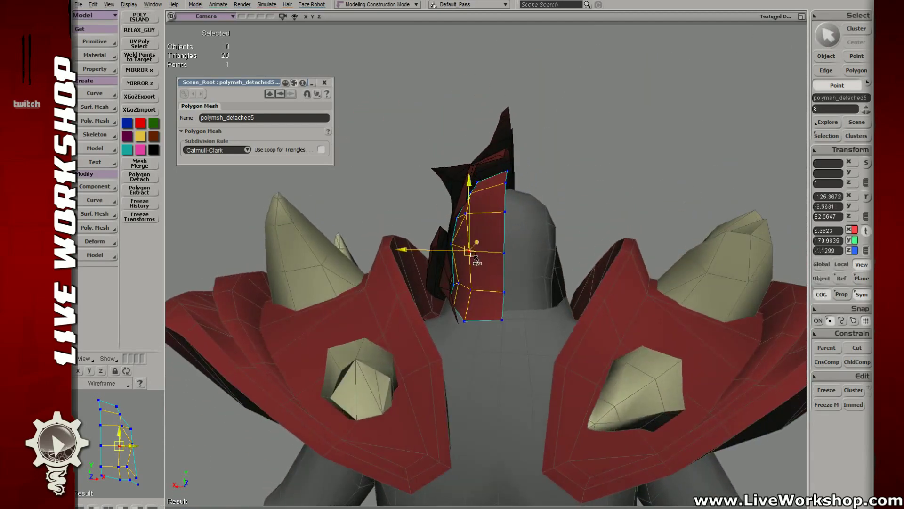
middle_drag(473, 259, 472, 268)
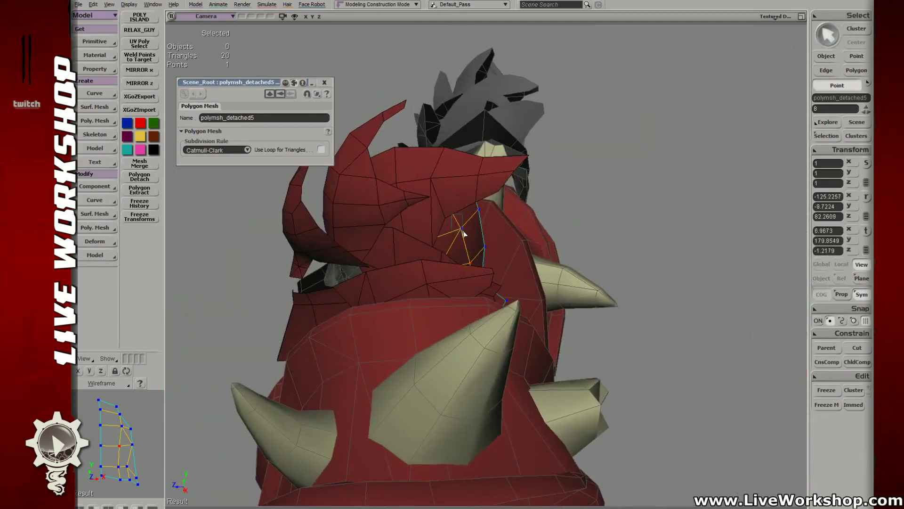
- Adjust the upper interior point and set the centre-edge point beside it at about X 1.32, Y 185.94 and Z -2.57
drag(462, 229, 461, 227)
right_drag(461, 228, 482, 210)
drag(481, 210, 485, 212)
right_drag(485, 212, 481, 206)
key(4)
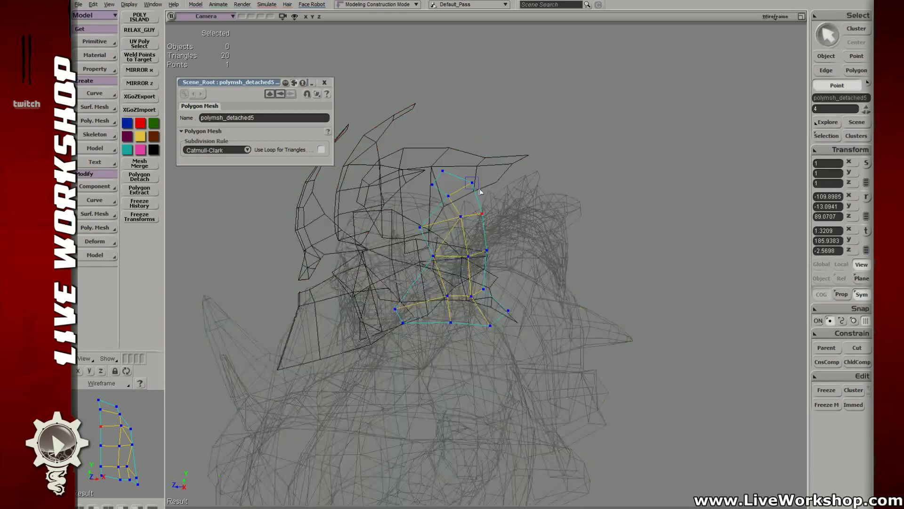
- Move the centre-edge point one row below the neck guard's top to about X 1.54, Y 189.82 and Z -0.14
key(6)
key(v)
mouse_move(466, 177)
mouse_down()
mouse_move(479, 190)
mouse_move(465, 190)
mouse_up()
right_drag(471, 194, 500, 206)
key(4)
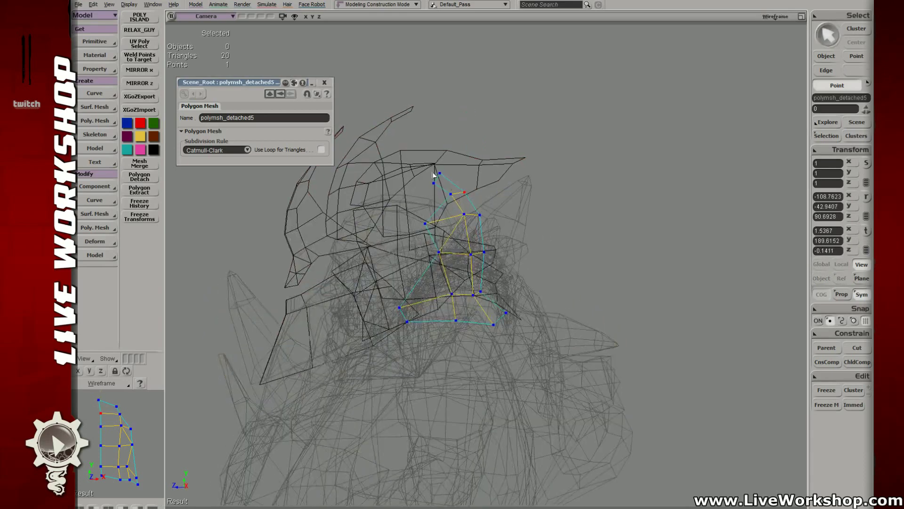
- Lower the neck guard's two top-edge points together to about X 3.77, Y 190.54 and Z 4.40
key(v)
mouse_move(434, 167)
mouse_down()
mouse_move(447, 182)
mouse_move(440, 173)
mouse_up()
drag(429, 163, 448, 193)
key(v)
- Shift the two points of the second row together to about X 4.33, Y 188.72 and Z 0.75
drag(437, 178, 477, 206)
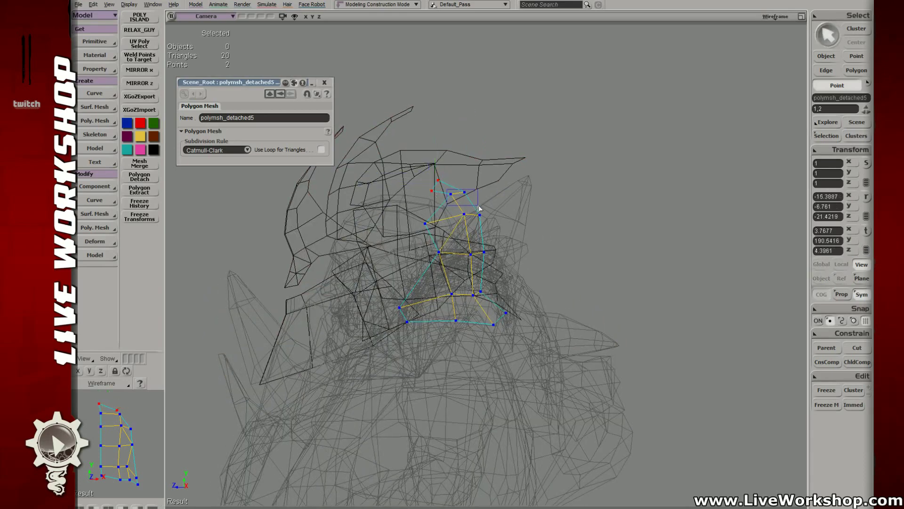
key(c)
key(v)
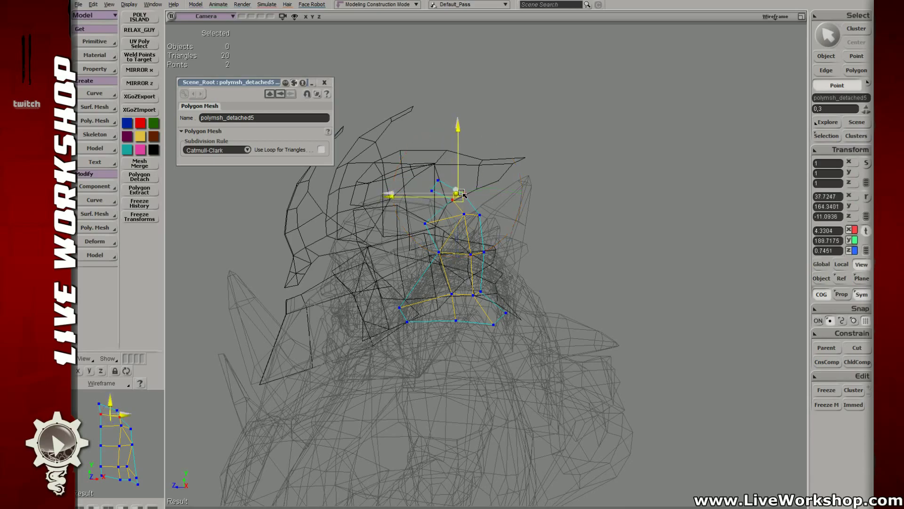
key(s)
- Move the neck guard's upper interior point to about X 7.56, Y 185.28 and Z -0.31
right_drag(463, 195, 517, 216)
drag(517, 217, 541, 205)
key(c)
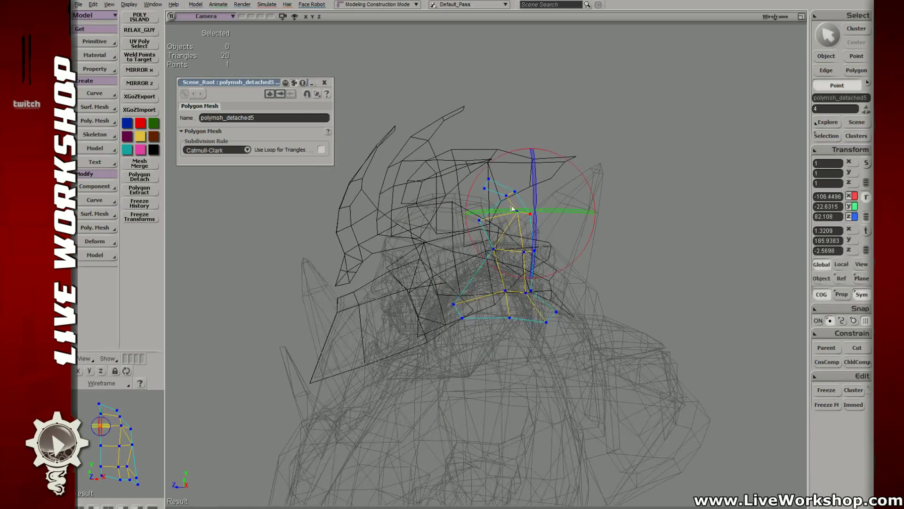
key(s)
right_drag(525, 212, 501, 214)
key(v)
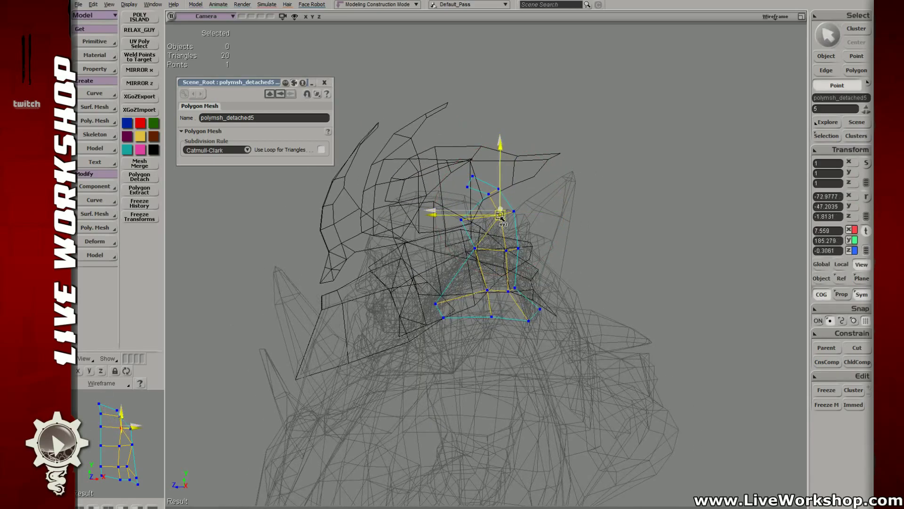
- Nudge the middle interior point to about X 6.95, Y 180.14 and Z -1.15
key(t)
click(507, 250)
key(c)
key(v)
drag(506, 250, 506, 248)
key(t)
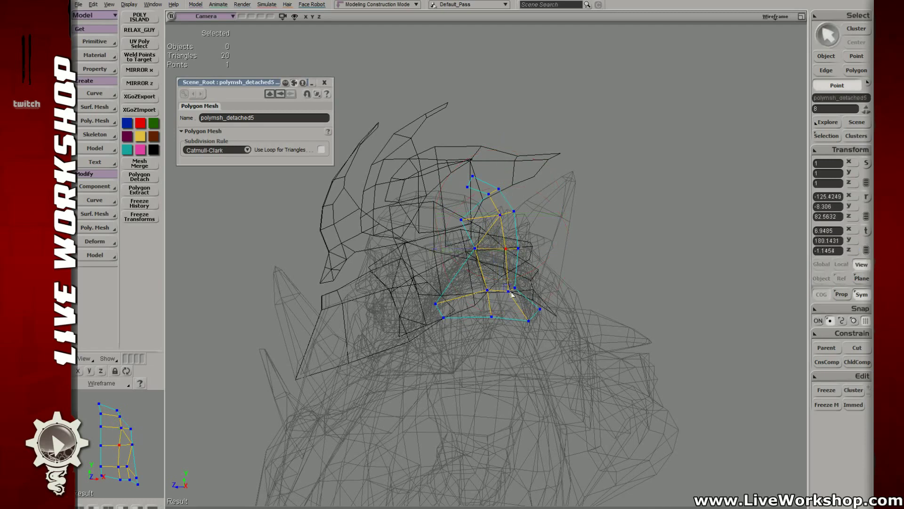
- Raise the lower interior point to about X 6.58, Y 174.20 and Z -1.06
click(510, 292)
key(v)
drag(509, 291, 507, 288)
key(c)
key(s)
right_drag(503, 239, 482, 233)
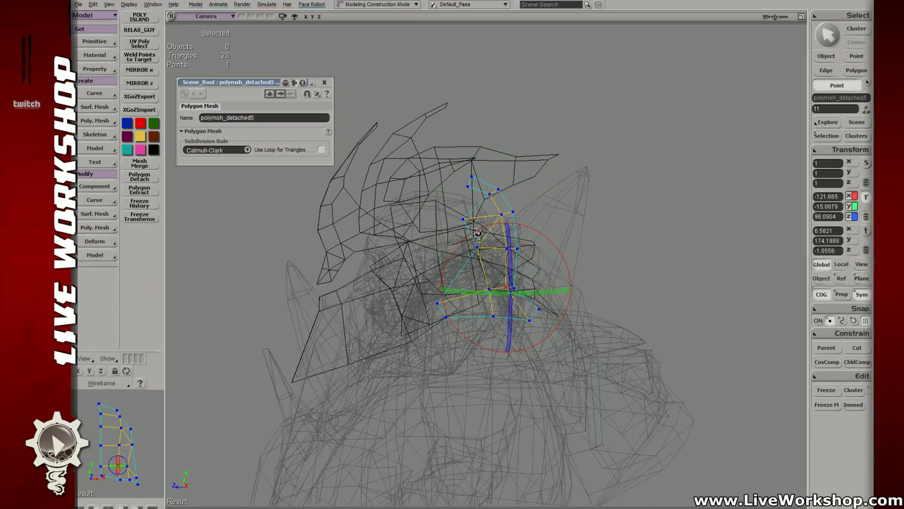
- Move the neck guard's top centre point to about X 1.30, Y 191.21 and Z 4.08
key(t)
click(472, 177)
key(v)
drag(472, 177, 473, 179)
right_drag(473, 179, 493, 191)
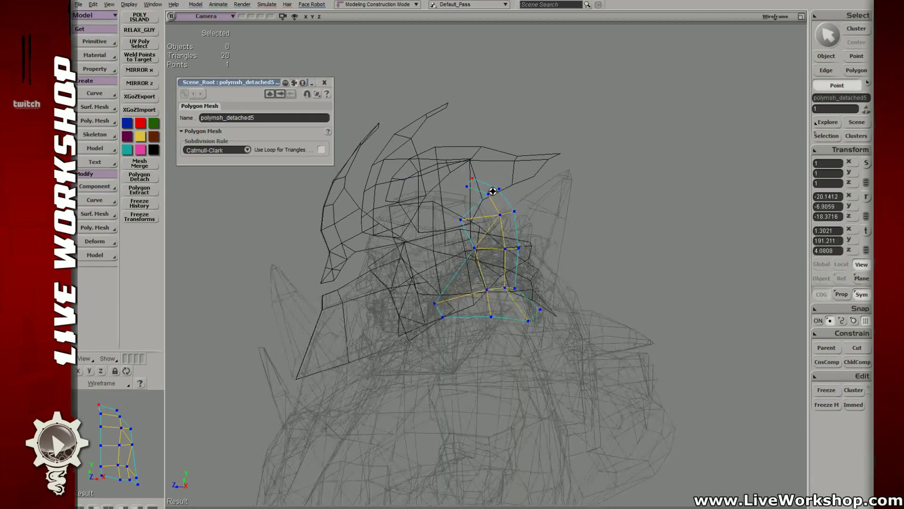
- Move the centre-edge point just below the top to about X 1.54, Y 189.41 and Z -0.12
key(t)
click(497, 190)
key(v)
drag(476, 189, 477, 189)
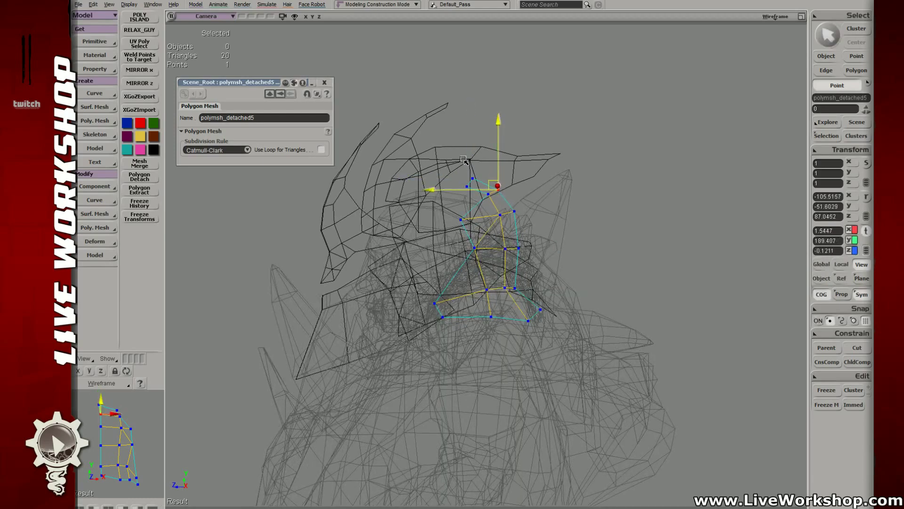
right_drag(490, 194, 495, 197)
- Shift the two middle centre-edge points together to about X 1.27, Y 182.97 and Z -2.54, and adjust the point beneath them
right_drag(501, 250, 495, 250)
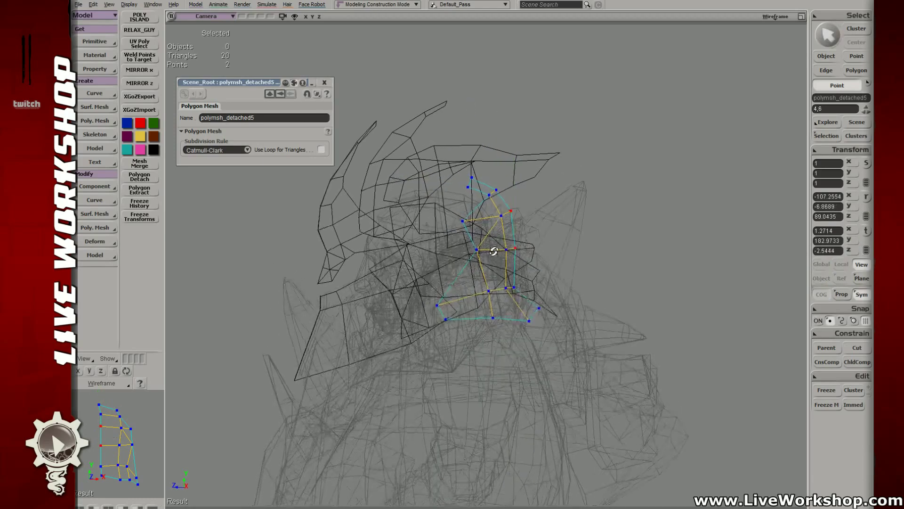
mouse_move(498, 278)
mouse_down()
mouse_move(528, 302)
mouse_move(506, 293)
mouse_up()
key(v)
drag(467, 245, 445, 194)
right_drag(445, 194, 464, 183)
right_drag(497, 252, 474, 221)
- Lower the neck guard's bottom-edge points, placing the outer corner at about X 11.50, Y 169.13 and Z 9.18
key(e)
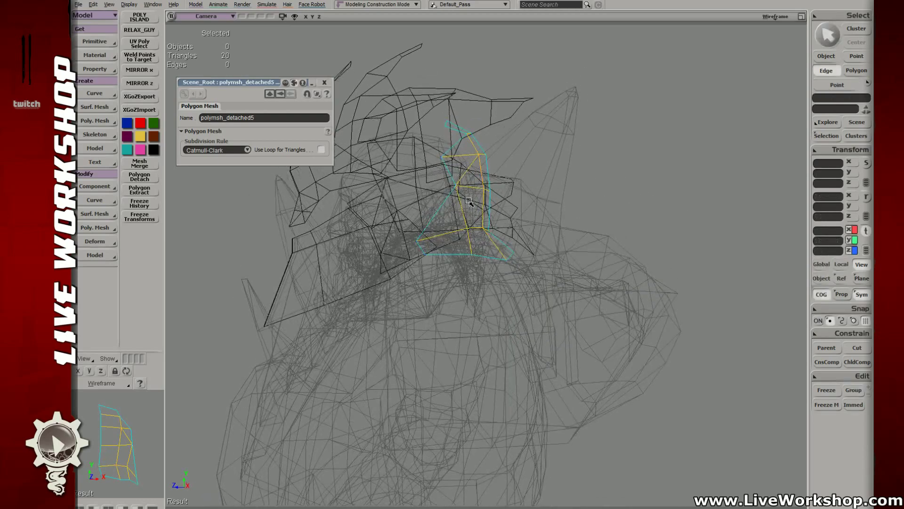
click(476, 201)
key(t)
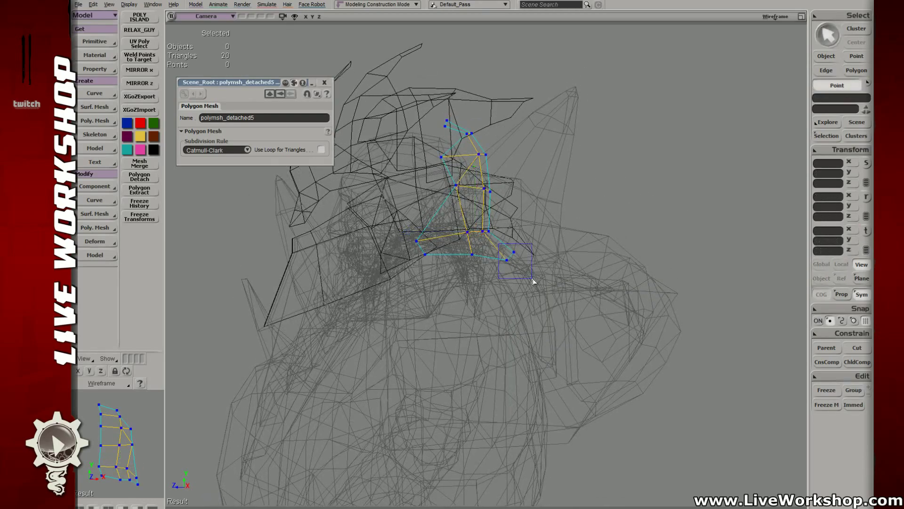
click(472, 256)
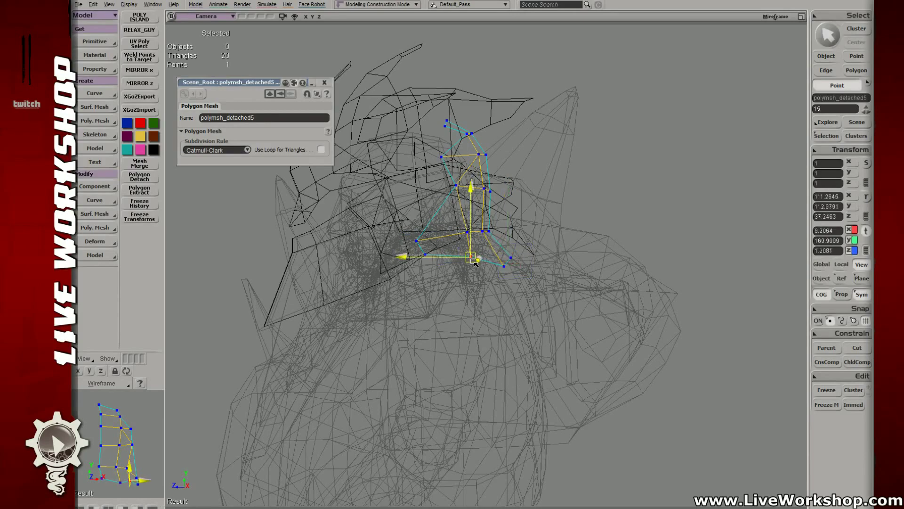
click(424, 258)
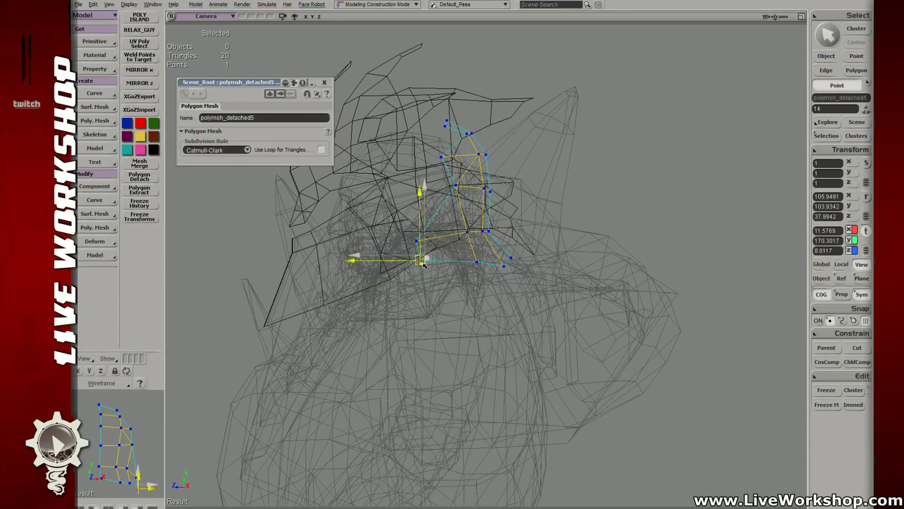
right_drag(422, 266, 450, 245)
- Pull the lower outer corner outward and move the bottom-edge point next to it to about X 10.91, Y 169.35 and Z 0.30
key(6)
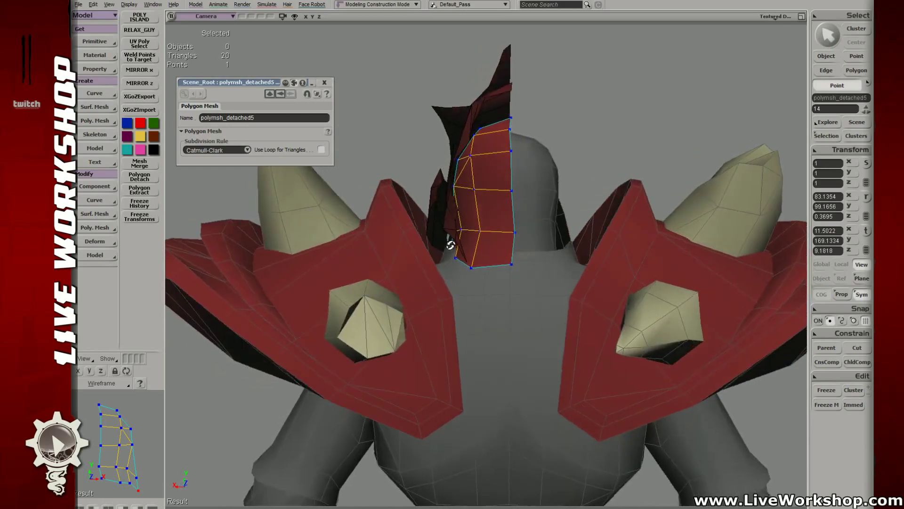
drag(448, 250, 439, 247)
key(e)
click(449, 253)
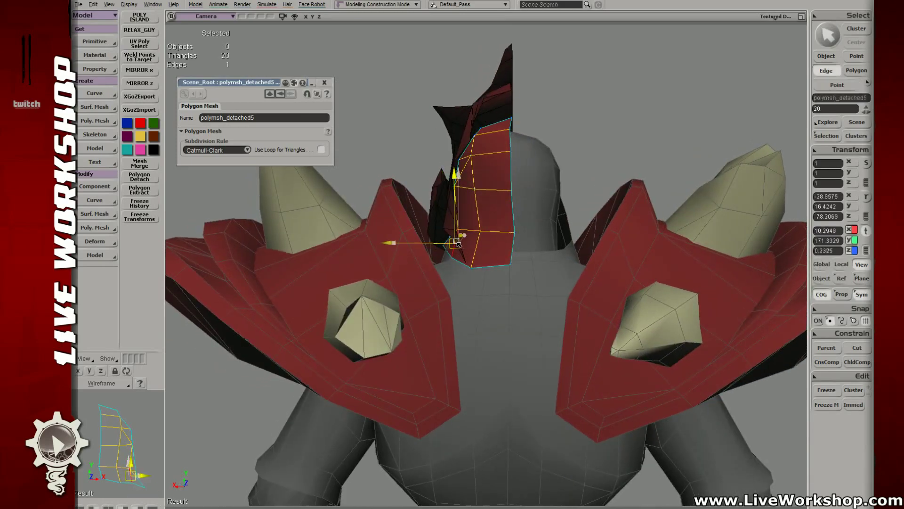
key(t)
mouse_move(480, 239)
right_down()
mouse_move(464, 267)
mouse_move(475, 241)
right_up()
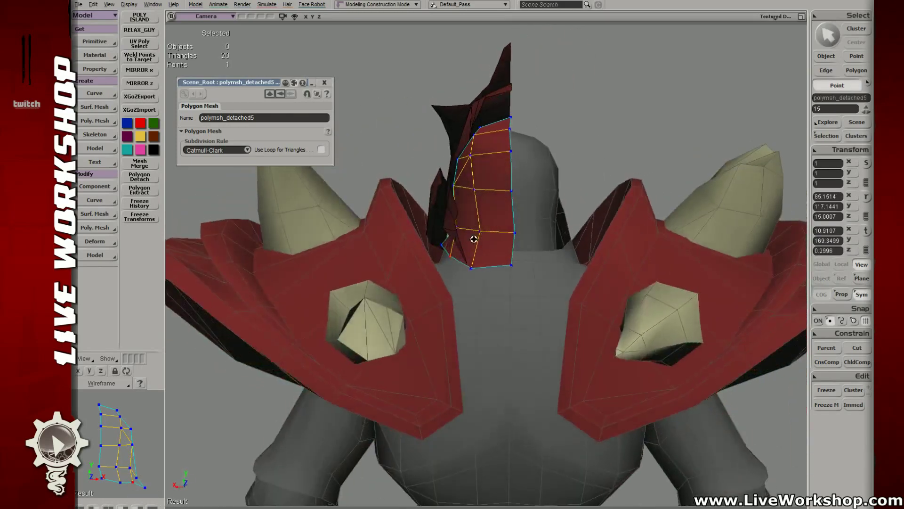
click(450, 257)
- Reposition the lower interior and bottom-edge points, and align the lower centre-edge point at about X 1.18, Y 173.60 and Z -2.72
click(478, 231)
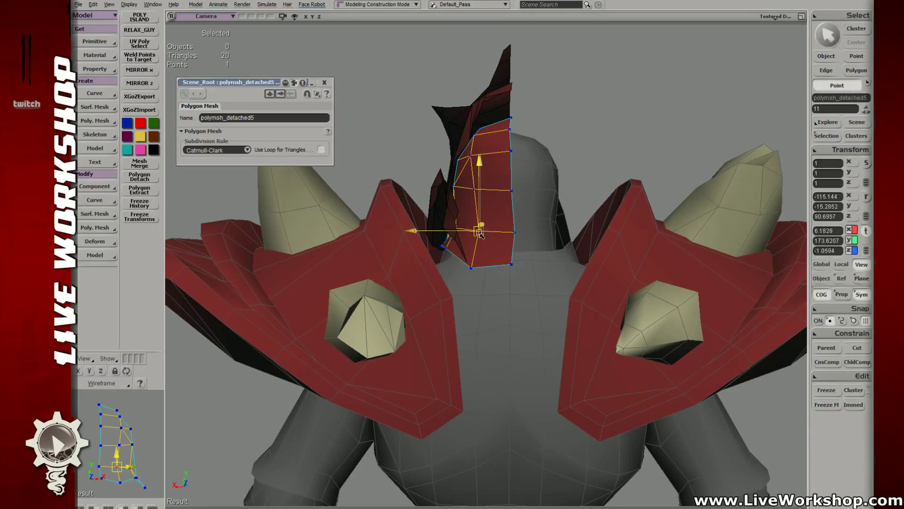
click(471, 267)
right_drag(460, 260, 495, 240)
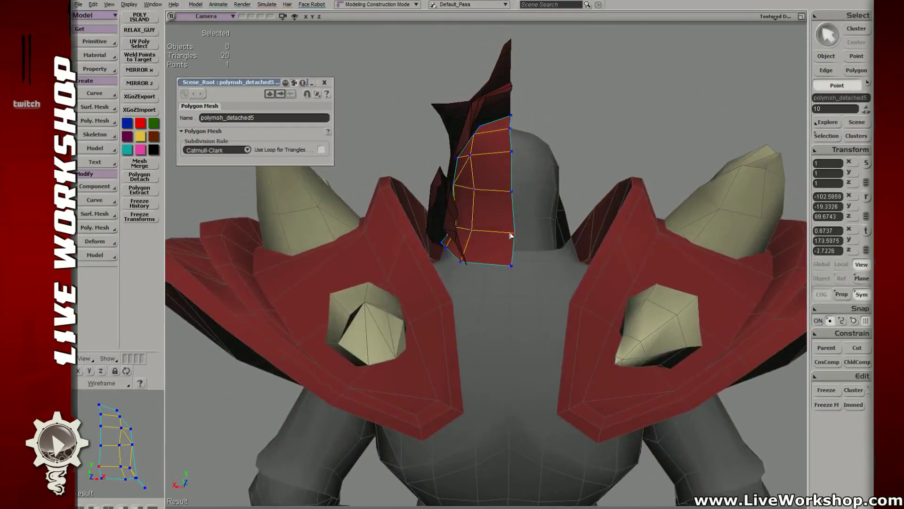
drag(469, 232, 478, 237)
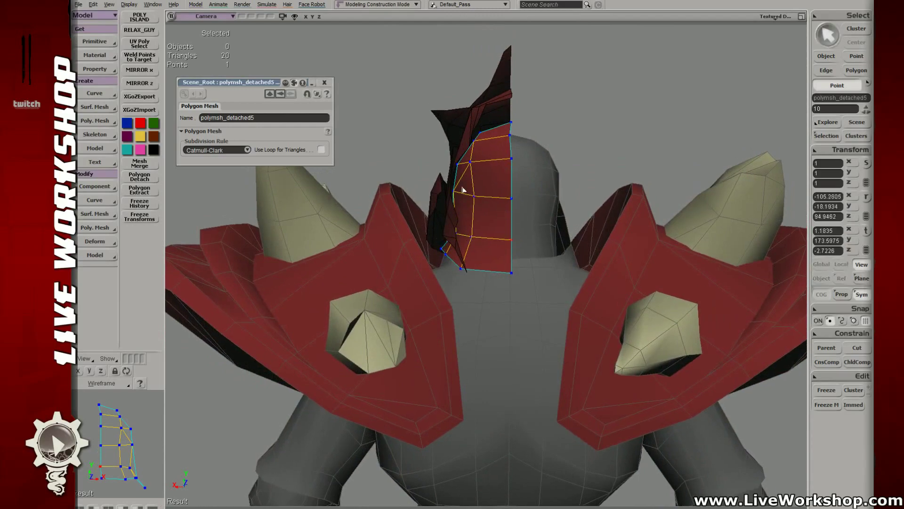
- Adjust the middle interior point and lower the horizontal edge joining it to the centre edge to about Y 179.84
click(473, 197)
key(v)
drag(477, 199, 477, 201)
key(e)
click(494, 199)
key(v)
drag(492, 169, 493, 178)
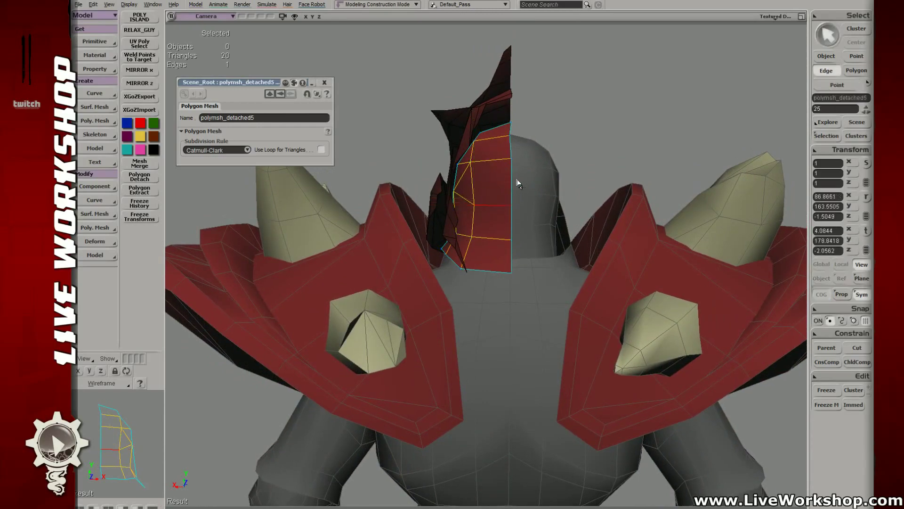
- Move the neck guard's middle centre-edge point to about X 1.16, Y 178.92 and Z -3.21
click(513, 182)
right_drag(514, 182, 508, 206)
key(v)
drag(500, 205, 502, 205)
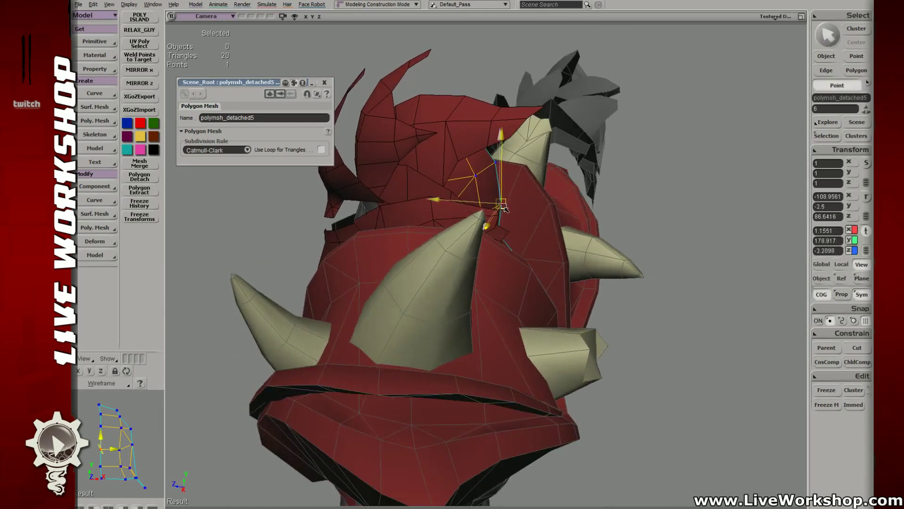
- Fine-tune the neck guard's upper and middle components beside the centre edge
key(u)
click(485, 163)
key(v)
drag(484, 163, 497, 188)
click(484, 195)
key(v)
key(t)
key(e)
- Deselect the neck guard mesh and save the scene
key(ctrl+shift+a)
key(a)
right_drag(592, 178, 450, 188)
middle_drag(451, 188, 531, 242)
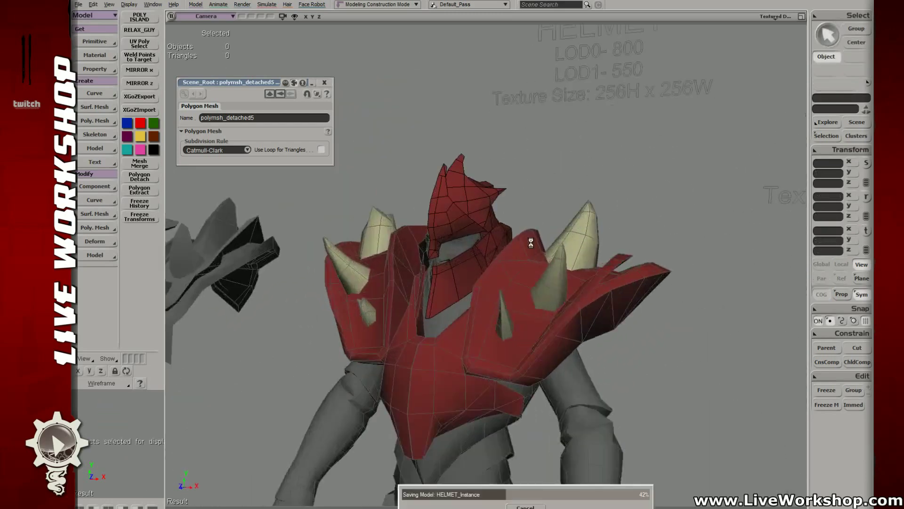
- Select the five helmet pieces and freeze their modelling history and transforms
click(479, 256)
shift+click(493, 241)
shift+click(488, 212)
right_drag(489, 212, 467, 220)
click(150, 193)
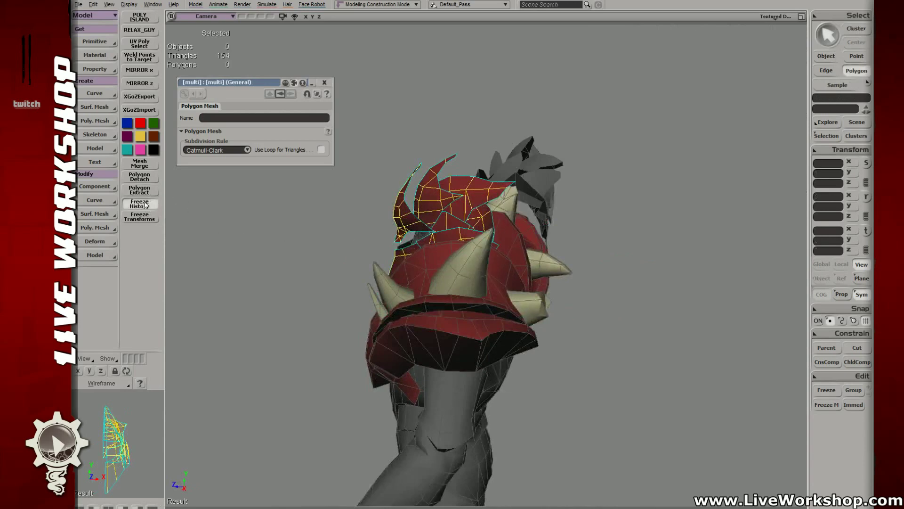
click(147, 203)
click(146, 218)
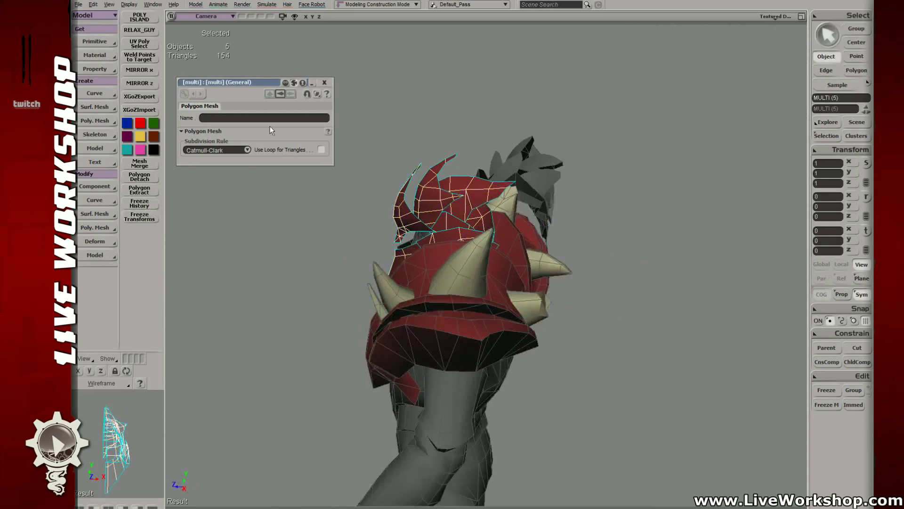
- Close the polygon mesh properties and bring the helmet pieces into a close front view
click(325, 82)
key(s)
right_drag(301, 113, 469, 208)
drag(469, 208, 464, 203)
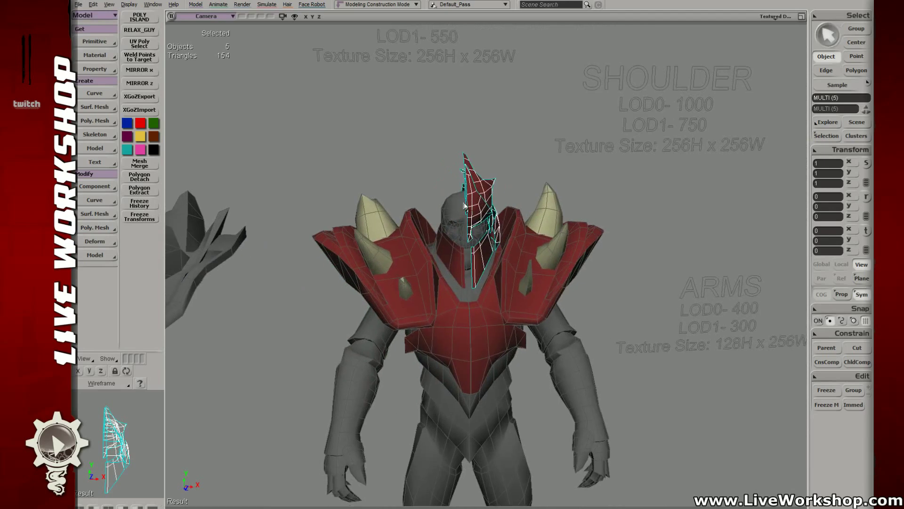
scroll(513, 249, up, 3)
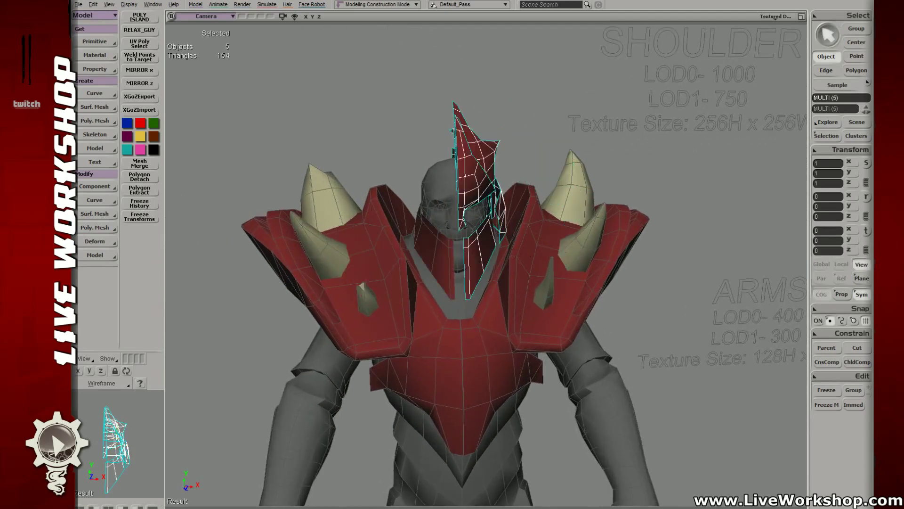
- Clear the helmet piece selection and save the scene
ctrl+click(481, 251)
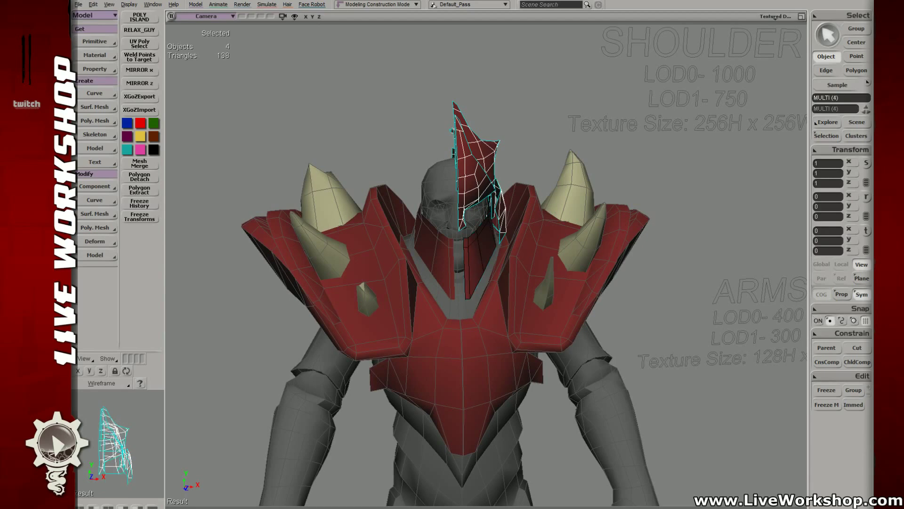
click(508, 112)
key(ctrl+s)
- Select six points on the side of the main helmet shell, shift them outward and clear the selection
click(491, 171)
key(t)
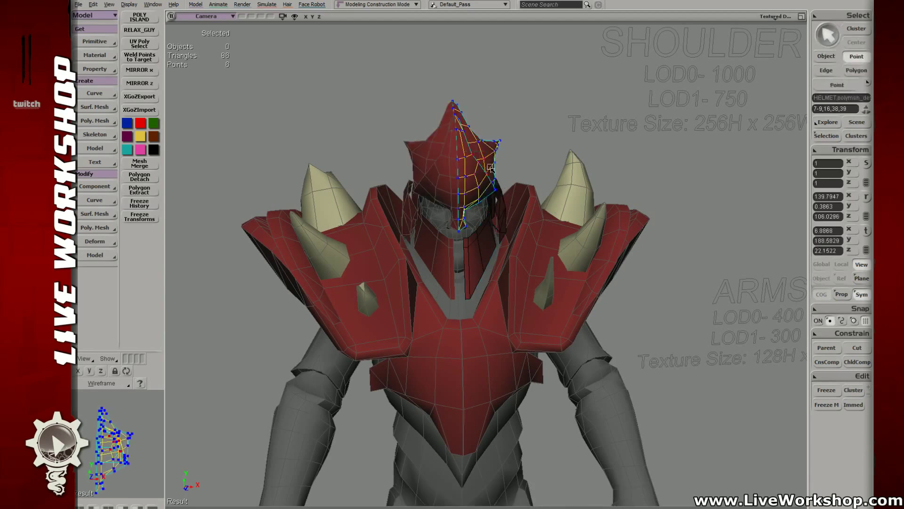
key(v)
drag(491, 168, 506, 166)
key(space)
click(552, 134)
- Examine the helmet's fit with the shoulder armour from the front, above, side and close up
key(s)
middle_drag(554, 137, 497, 267)
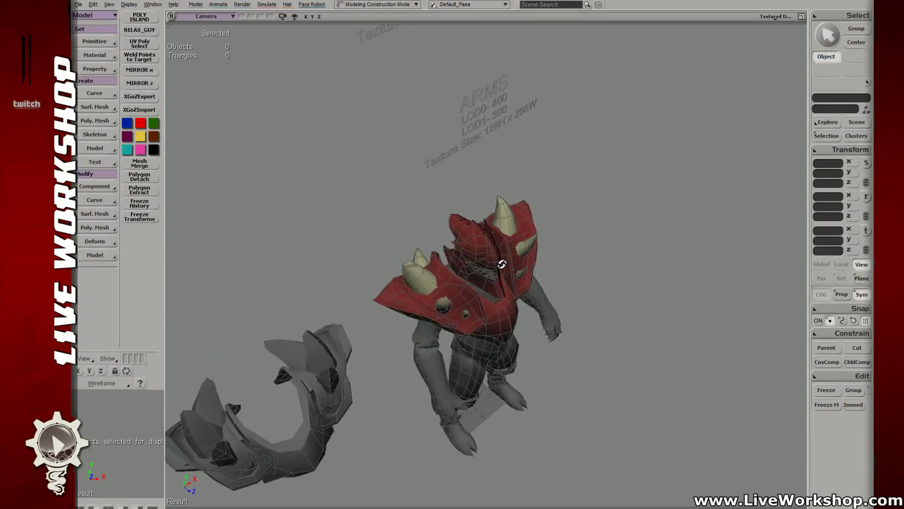
drag(502, 264, 461, 267)
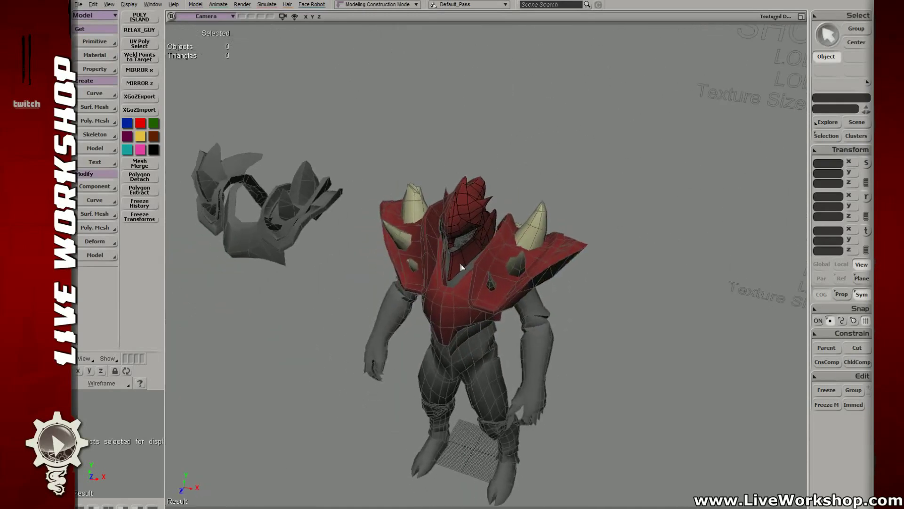
drag(424, 245, 414, 243)
right_drag(405, 185, 516, 230)
drag(516, 230, 481, 238)
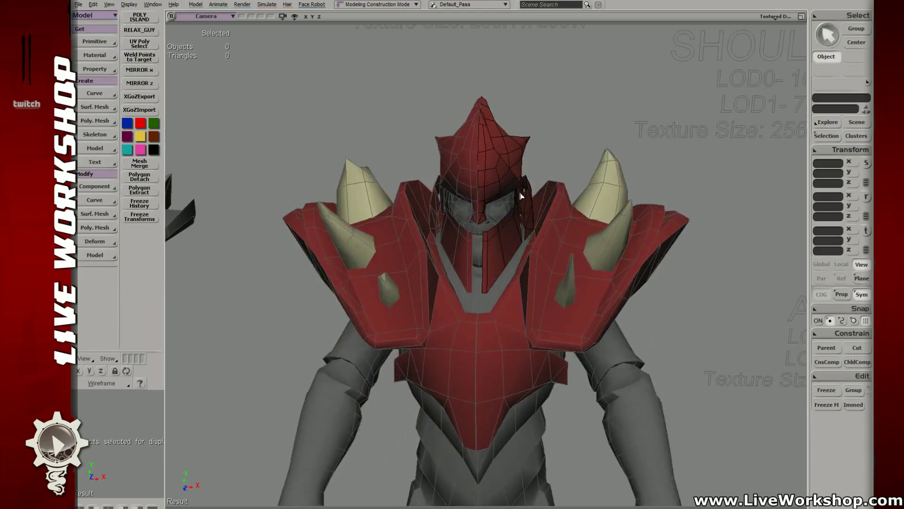
drag(521, 196, 536, 245)
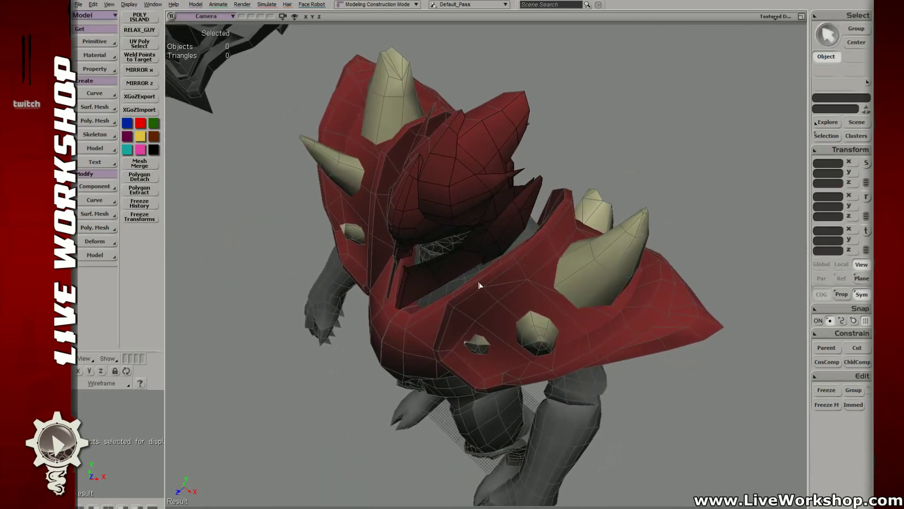
drag(479, 285, 491, 184)
drag(523, 217, 507, 251)
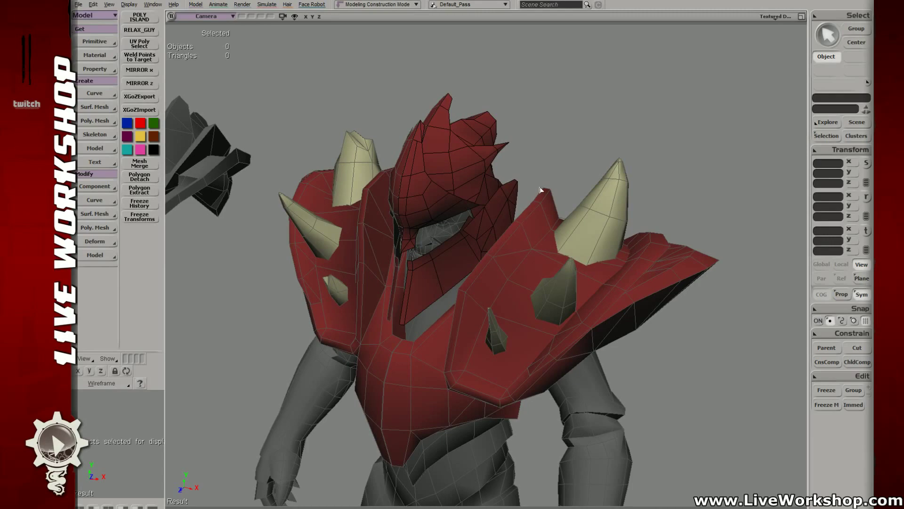
drag(516, 206, 424, 194)
middle_drag(423, 195, 489, 230)
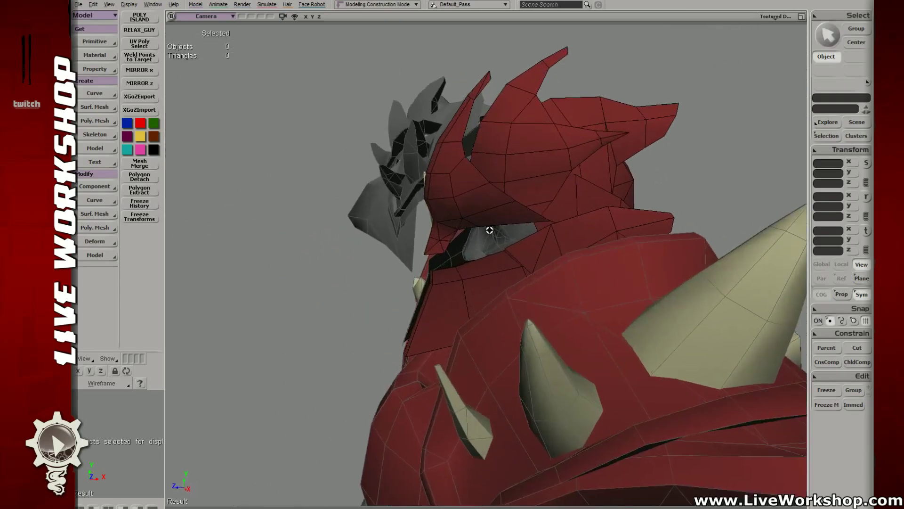
- Select the helmet's side guard and reposition two points on its upper outer edge
mouse_move(539, 258)
mouse_down()
mouse_move(480, 250)
mouse_move(530, 249)
mouse_up()
key(space)
click(523, 238)
key(t)
click(516, 207)
click(526, 238)
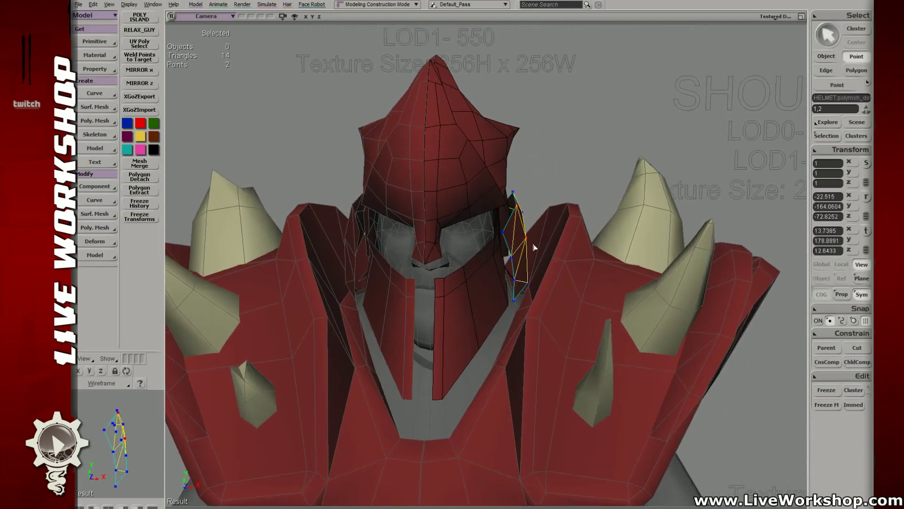
key(v)
drag(557, 222, 520, 223)
key(v)
drag(511, 246, 519, 254)
drag(519, 255, 521, 222)
drag(479, 257, 485, 239)
- Adjust individual points along the side guard's inner and outer edges one at a time
key(t)
click(536, 254)
key(v)
key(v)
key(t)
click(475, 230)
key(v)
key(t)
click(489, 237)
key(v)
key(t)
click(485, 239)
key(v)
key(s)
- Tweak the side guard's upper points, then translate the two topmost outer points together
mouse_move(486, 239)
right_down()
mouse_move(530, 244)
mouse_move(537, 235)
mouse_move(497, 230)
right_up()
key(t)
click(499, 237)
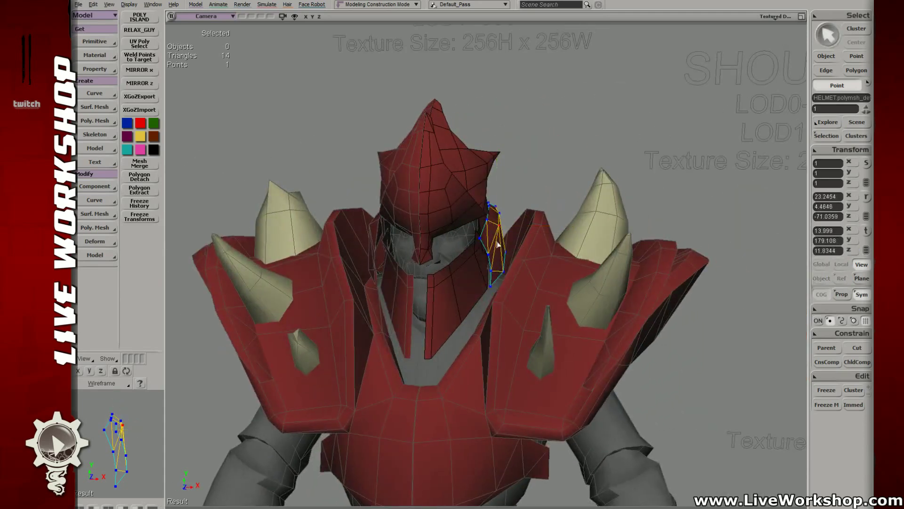
middle_drag(501, 240, 488, 254)
click(478, 252)
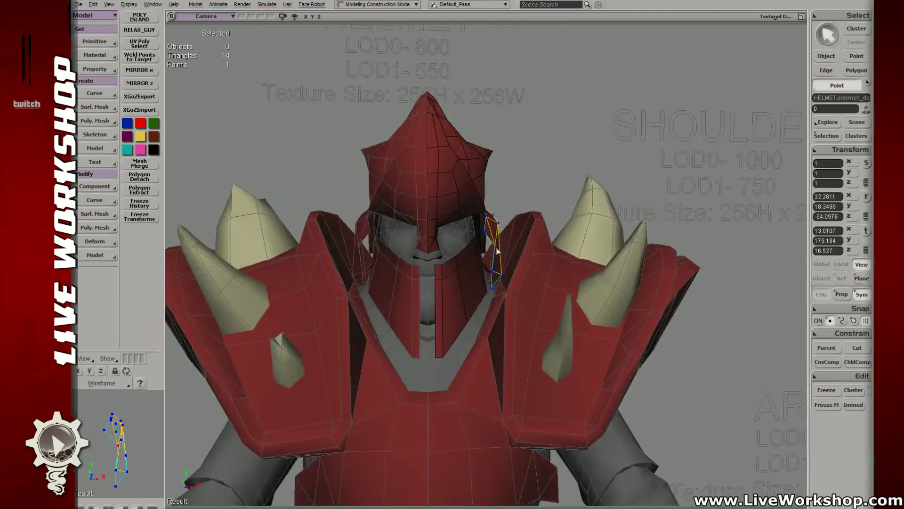
key(m)
drag(494, 249, 493, 245)
middle_drag(493, 245, 502, 227)
key(v)
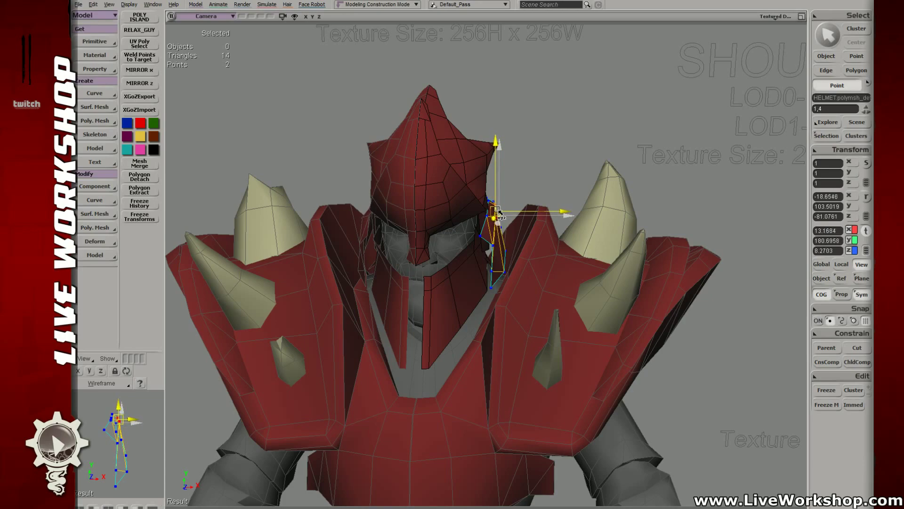
middle_drag(498, 212, 517, 243)
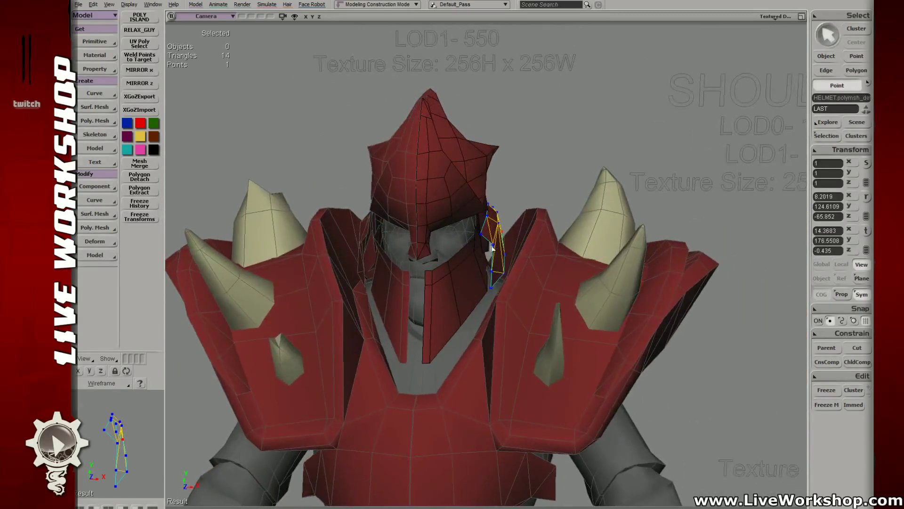
- Shift the lower point of the side guard sideways to refine its bottom contour
key(e)
click(491, 281)
middle_drag(492, 280, 515, 282)
key(v)
drag(516, 282, 520, 281)
key(t)
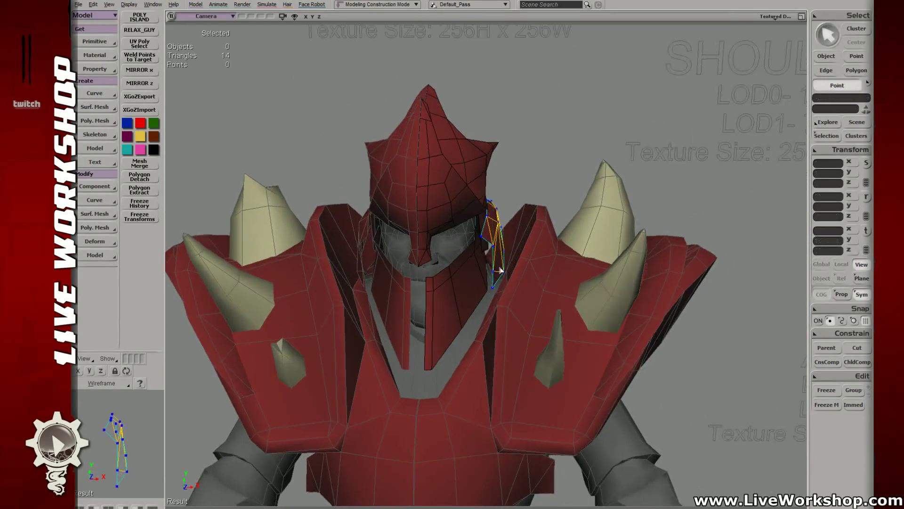
- Move the side guard's middle outer point slightly outward along X and deselect the mesh
click(501, 270)
key(t)
click(504, 250)
key(v)
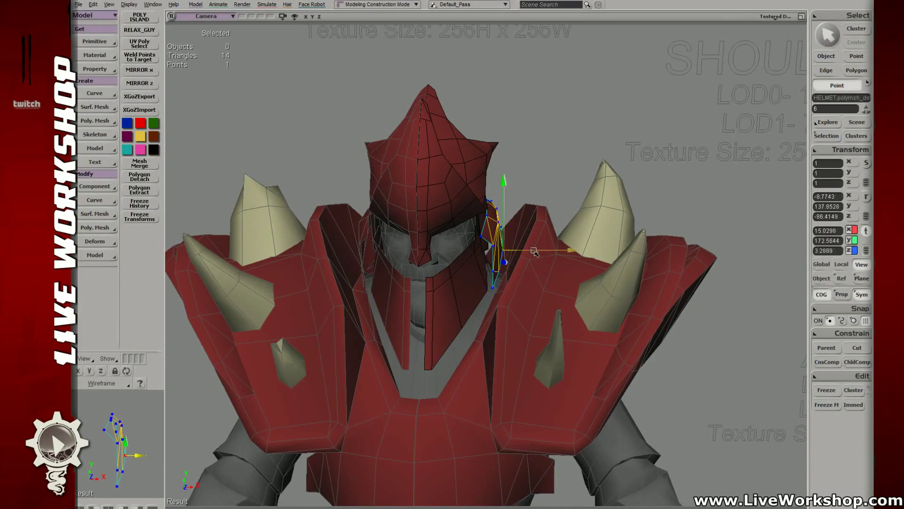
drag(534, 250, 538, 250)
key(t)
key(space)
click(516, 162)
middle_drag(499, 156, 499, 268)
click(479, 262)
click(517, 153)
middle_drag(516, 153, 592, 234)
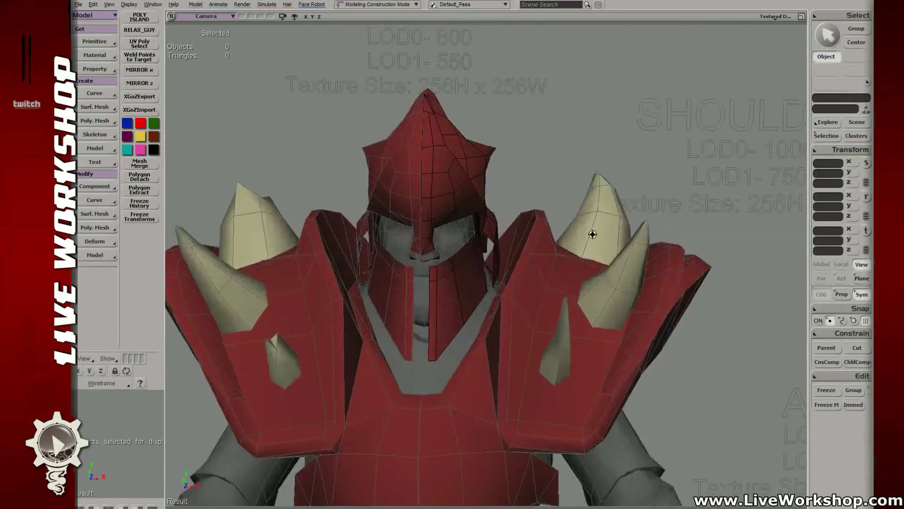
- Move three upper points of the side guard slightly inward along X and clear the selection
middle_drag(528, 229, 534, 222)
click(504, 245)
key(t)
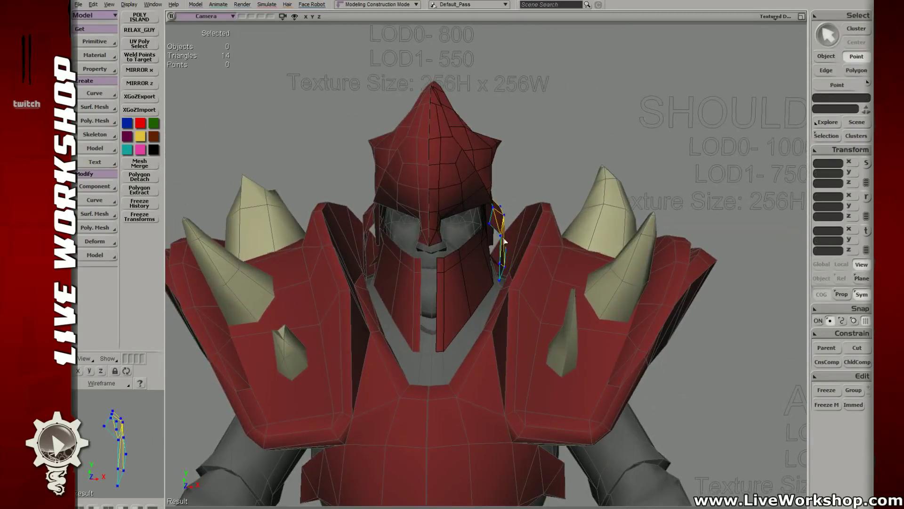
click(503, 238)
key(v)
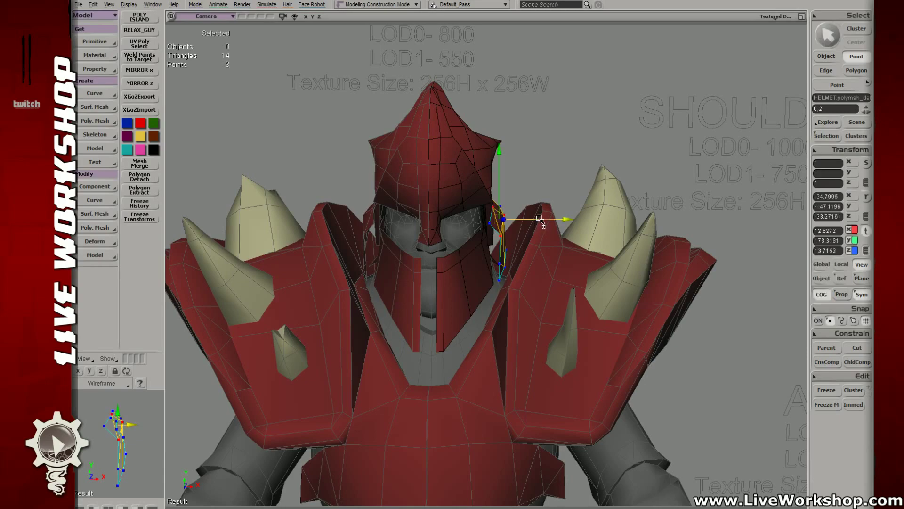
drag(544, 221, 537, 219)
key(space)
click(521, 156)
middle_drag(495, 153, 489, 253)
- Select the helmet's back plate from behind and nudge the upper point on its centre seam
scroll(496, 242, up, 4)
scroll(501, 247, down, 2)
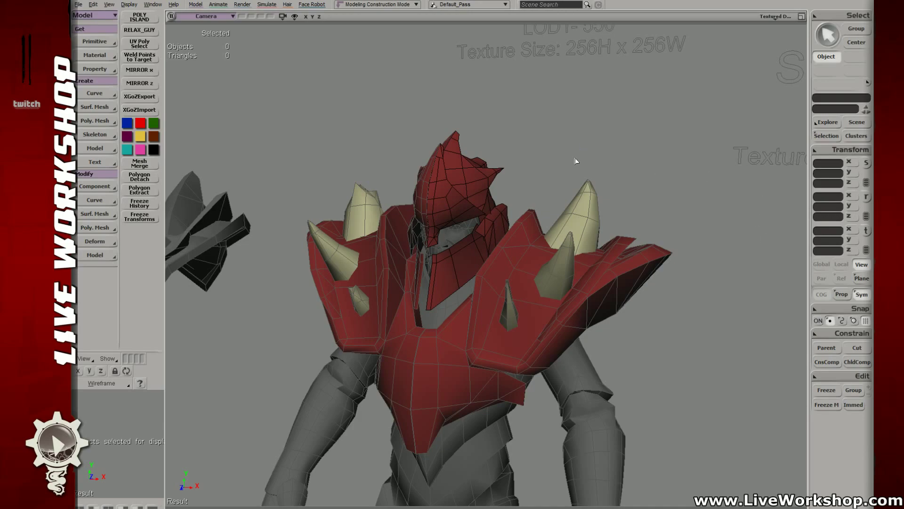
middle_drag(577, 162, 652, 192)
right_drag(652, 192, 467, 210)
click(477, 185)
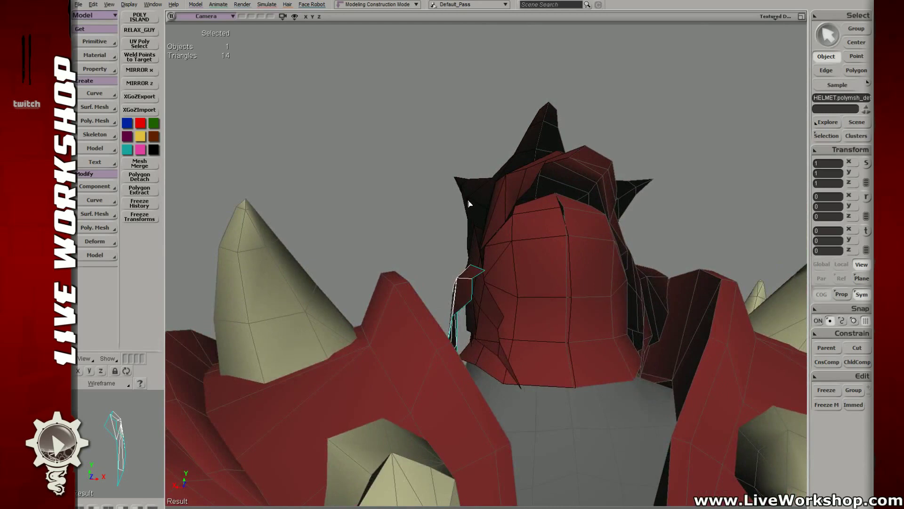
right_drag(476, 185, 497, 271)
click(497, 272)
key(t)
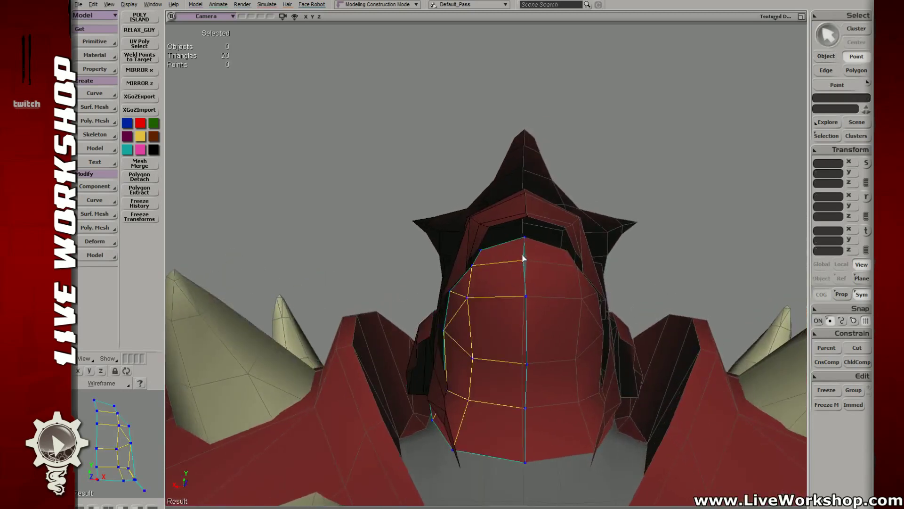
click(524, 260)
key(v)
drag(503, 268, 505, 267)
- Flatten the back plate's six centre-seam points with an X scale of 0 and align them to the mirror line
key(4)
right_drag(521, 278, 522, 252)
key(t)
drag(513, 229, 562, 474)
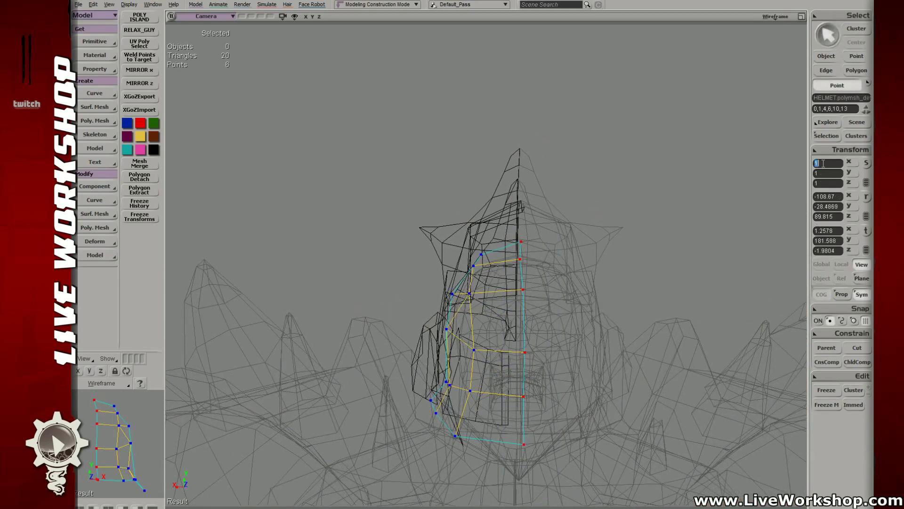
text(0)
key(Return)
key(6)
key(v)
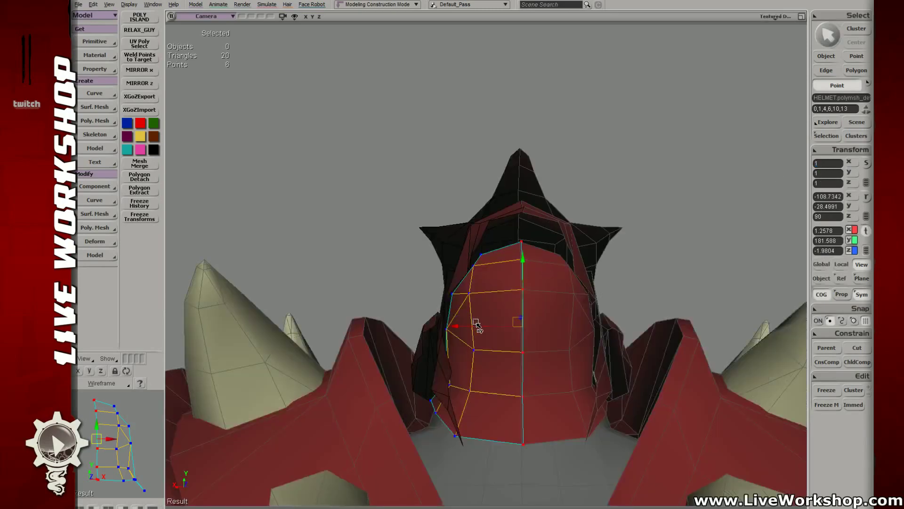
key(space)
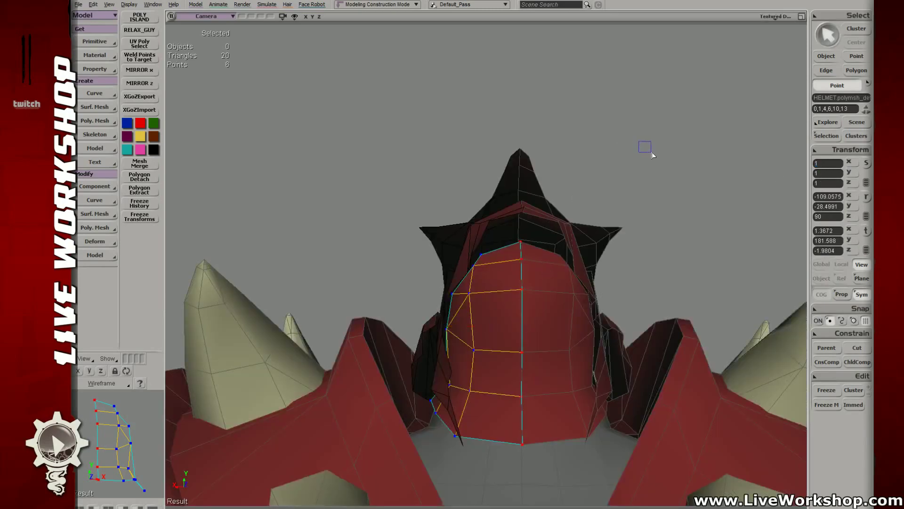
click(648, 150)
- Select the crown's polygon island on the main helmet shell and extract it as a separate mesh
scroll(591, 206, down, 2)
right_drag(547, 230, 515, 218)
middle_drag(515, 218, 380, 192)
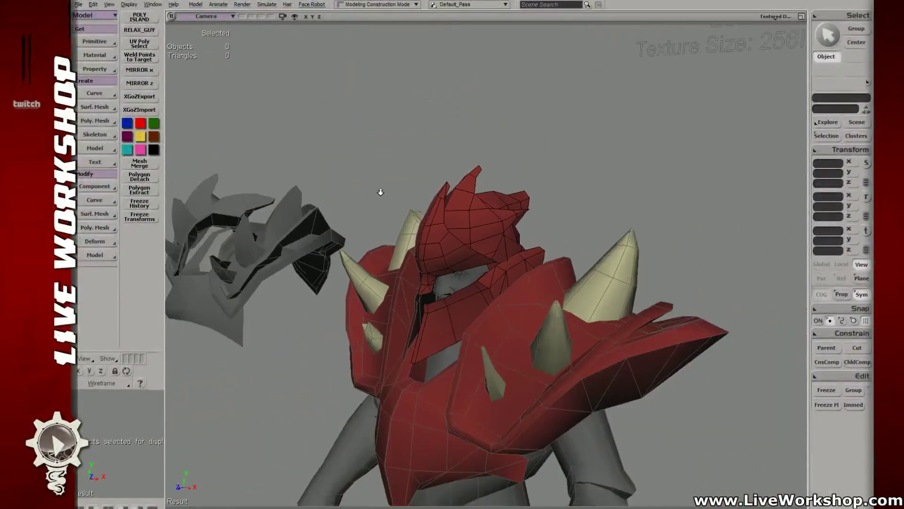
right_drag(379, 192, 447, 220)
click(505, 240)
right_drag(505, 240, 229, 89)
key(t)
click(139, 18)
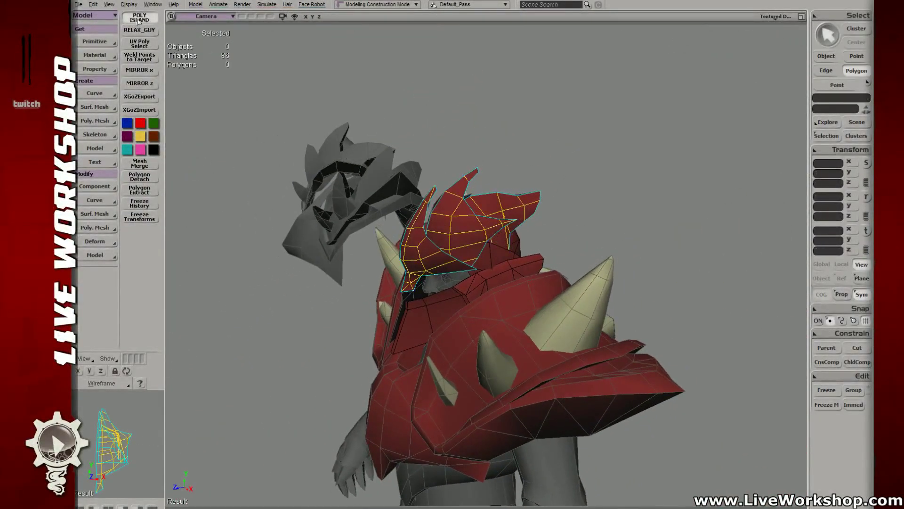
click(473, 231)
right_click(495, 212)
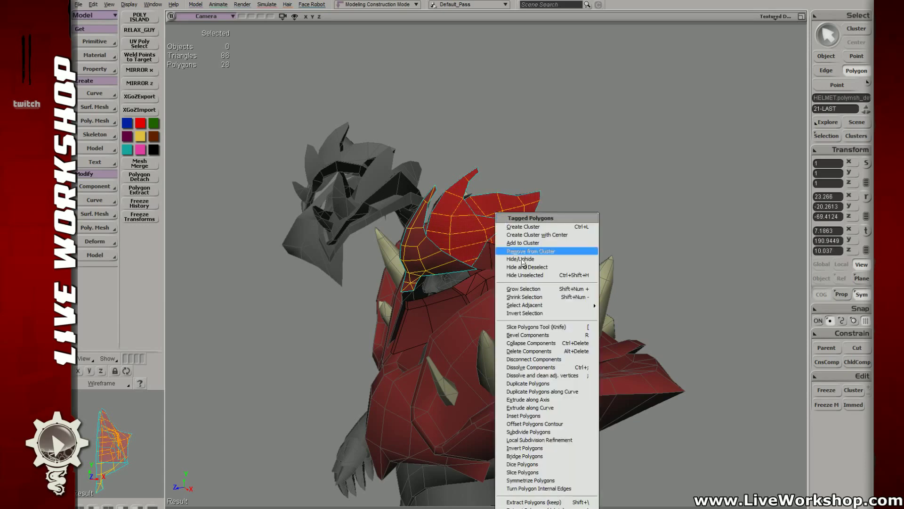
click(533, 501)
- Select the extracted crown and the rear helmet piece, set them off in plain grey, and clear the selection
right_drag(606, 161, 492, 255)
shift+click(476, 260)
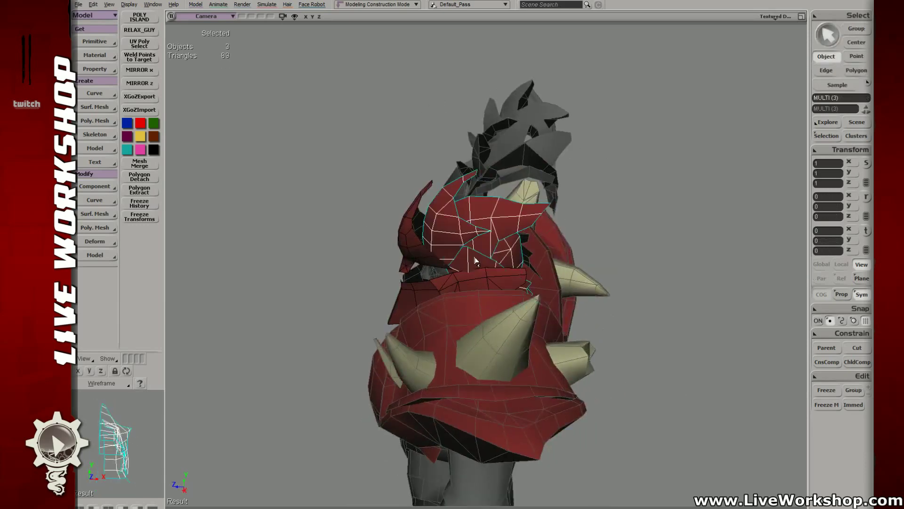
right_drag(582, 293, 466, 225)
click(483, 248)
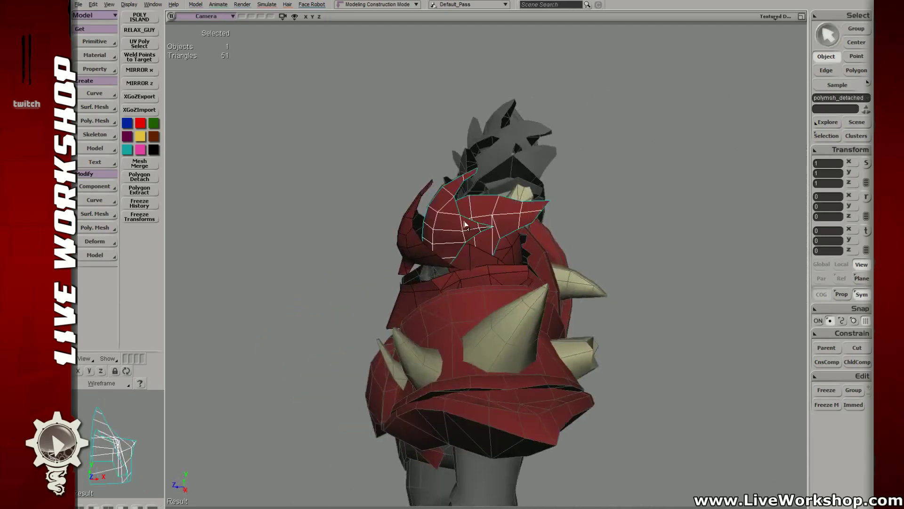
shift+click(478, 262)
right_drag(478, 261, 530, 245)
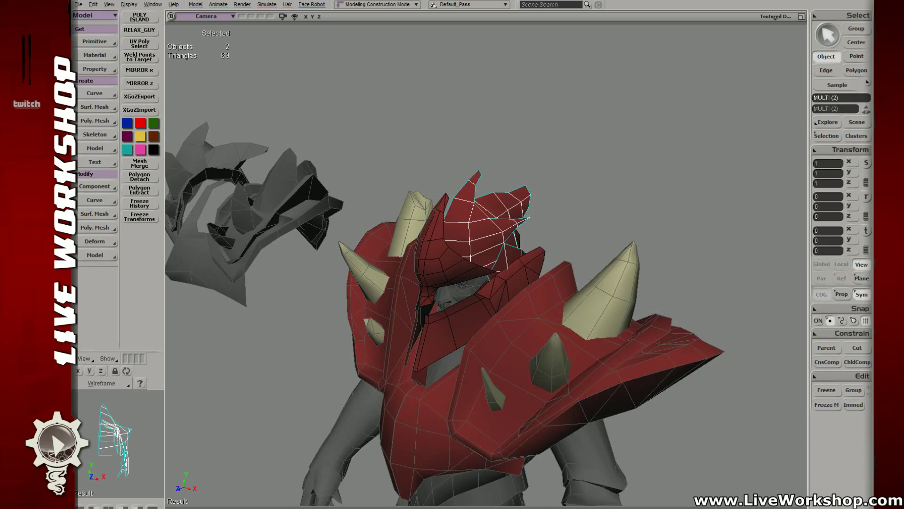
key(ctrl+z)
click(726, 259)
- Check the helmet's colour separation on the full character and save the scene
middle_drag(612, 238, 500, 221)
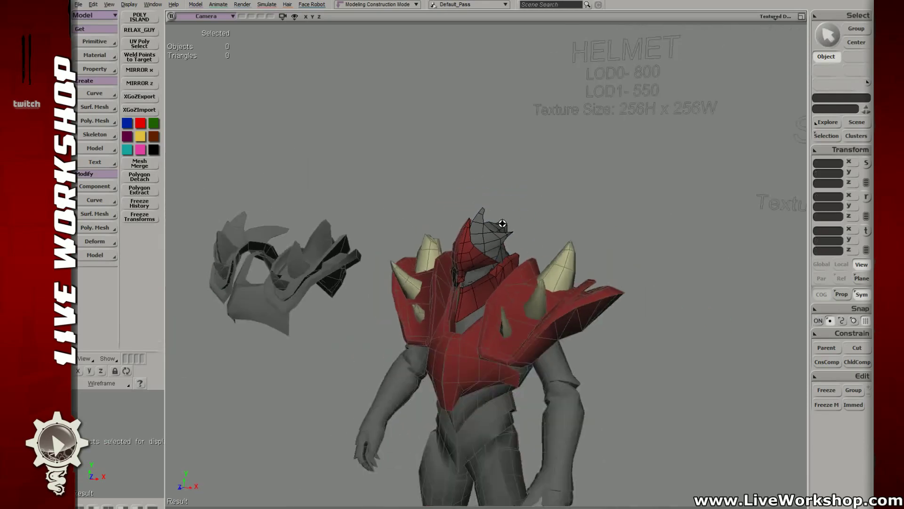
right_drag(500, 221, 516, 224)
middle_drag(513, 292, 479, 260)
mouse_move(479, 260)
right_down()
mouse_move(450, 268)
mouse_move(464, 270)
right_up()
middle_drag(465, 270, 473, 295)
key(ctrl+s)
- Examine the grey crown against the red face plate and shoulder armour from several angles
right_drag(472, 296, 537, 278)
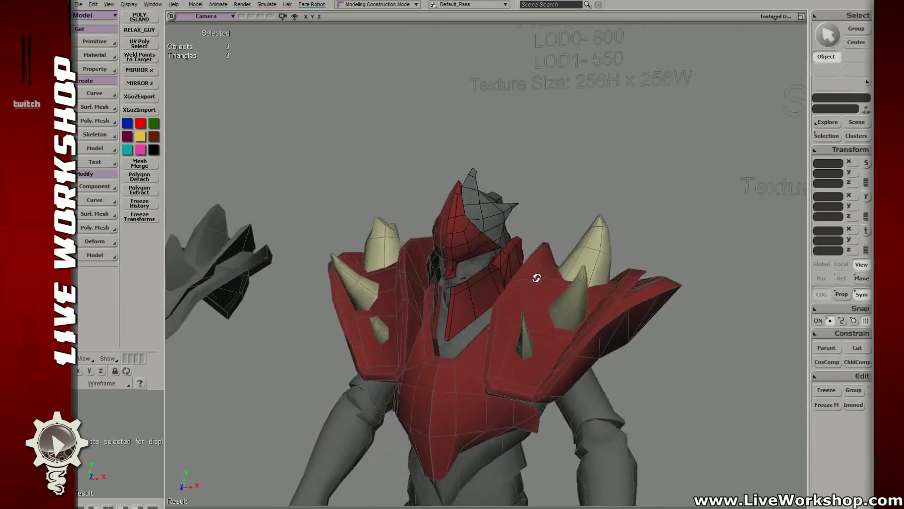
middle_drag(536, 278, 456, 250)
right_drag(456, 250, 462, 250)
middle_drag(462, 250, 555, 260)
right_drag(555, 261, 515, 268)
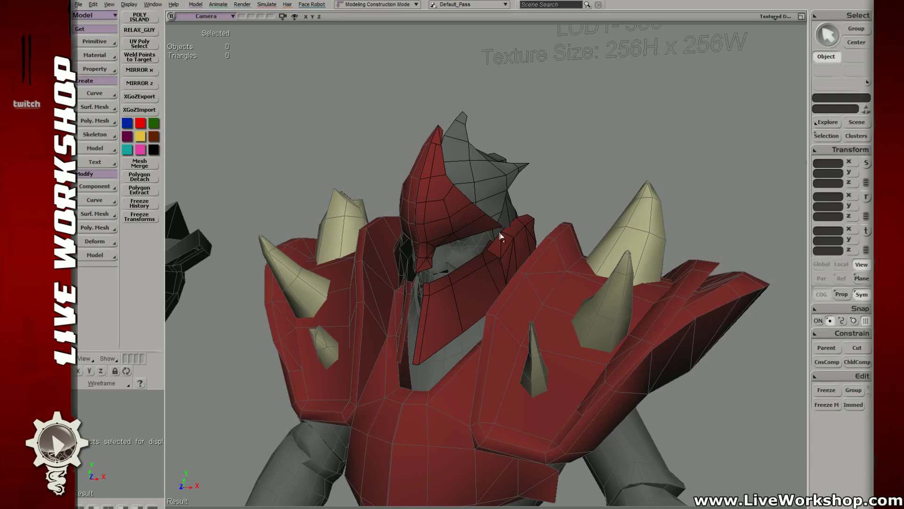
right_drag(595, 153, 481, 161)
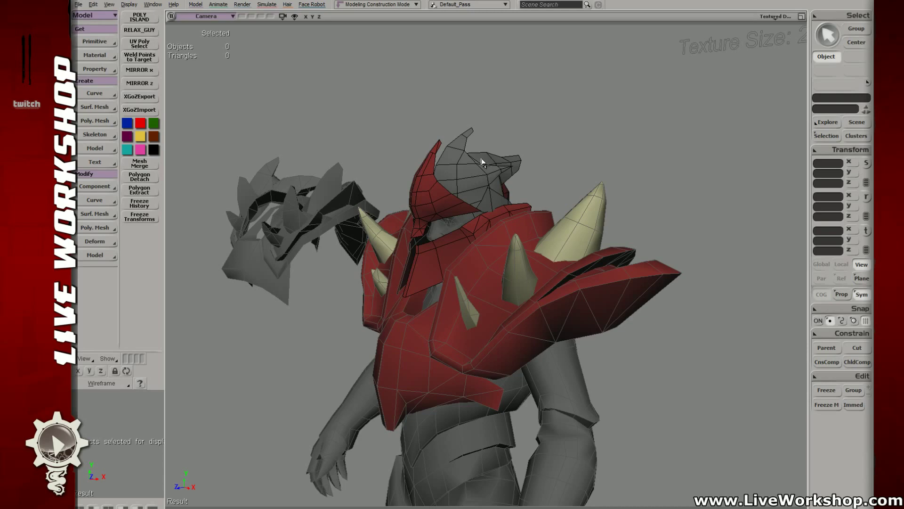
- Select the shoulder pad beside the helmet, try moving it upward and undo the move
click(485, 257)
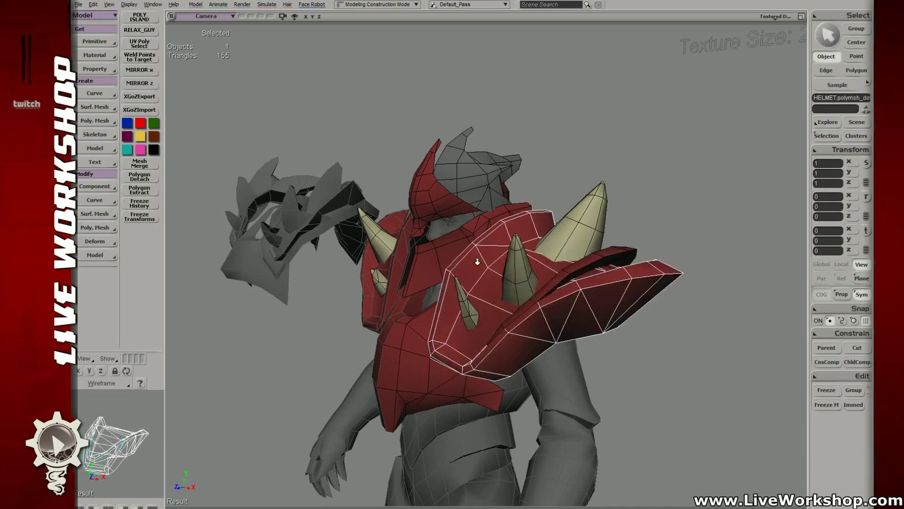
right_drag(477, 261, 561, 250)
key(v)
middle_drag(561, 251, 566, 176)
key(ctrl+z)
- Select the strip of polygons forming the rim all the way around the shoulder pad
right_drag(577, 270, 550, 263)
drag(550, 263, 465, 268)
key(e)
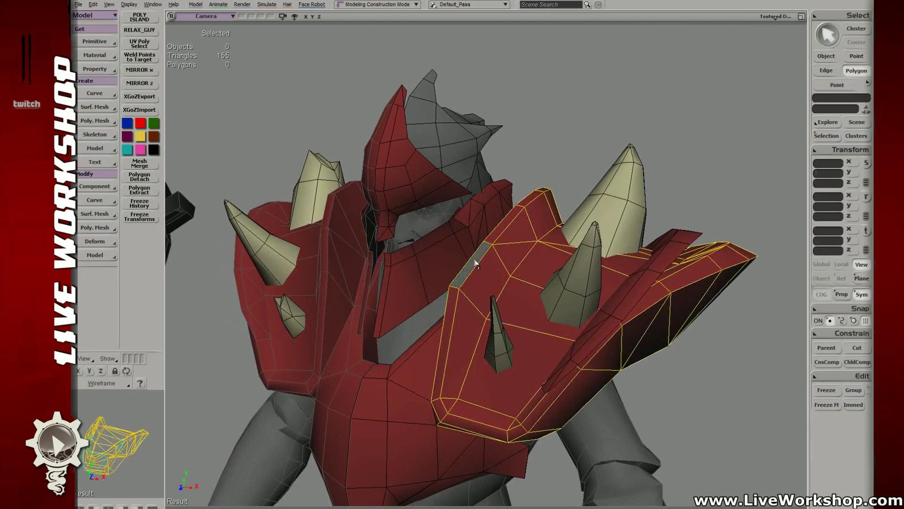
key(y)
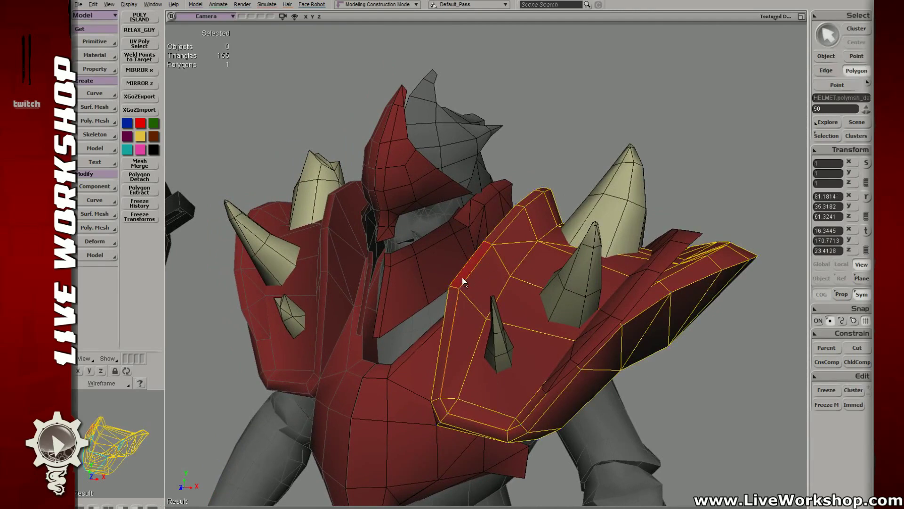
click(462, 281)
alt+middle_click(454, 299)
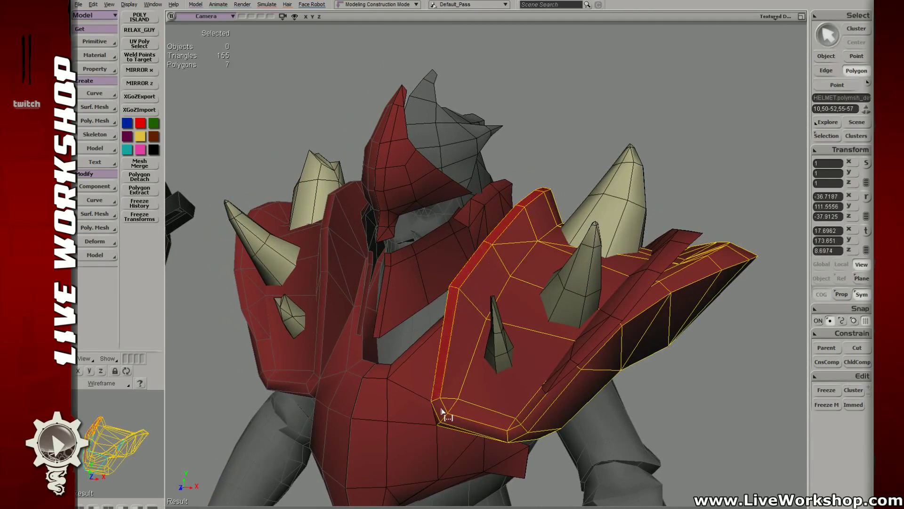
mouse_move(441, 409)
shift+mouse_down()
mouse_move(474, 423)
mouse_move(533, 419)
shift+mouse_up()
alt+click(533, 419)
drag(632, 333, 530, 306)
mouse_move(392, 329)
shift+mouse_down()
mouse_move(478, 334)
mouse_move(400, 362)
shift+mouse_up()
shift+click(544, 367)
alt+click(545, 367)
mouse_move(545, 367)
mouse_down()
mouse_move(490, 317)
mouse_move(504, 303)
mouse_move(485, 284)
mouse_up()
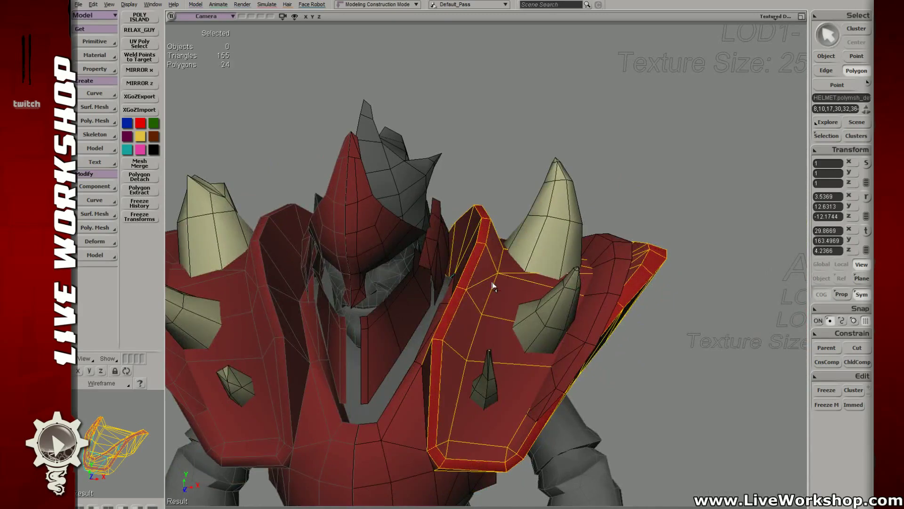
- Extend the selection to the shoulder pad's broad recessed front-face polygons between the raised sides
shift+drag(498, 372, 523, 330)
mouse_move(588, 329)
mouse_down()
mouse_move(529, 343)
mouse_move(447, 325)
mouse_up()
mouse_move(419, 311)
shift+mouse_down()
mouse_move(432, 301)
mouse_move(541, 325)
shift+mouse_up()
mouse_move(555, 327)
mouse_down()
mouse_move(528, 314)
mouse_move(503, 349)
mouse_up()
ctrl+click(528, 397)
drag(529, 385, 504, 256)
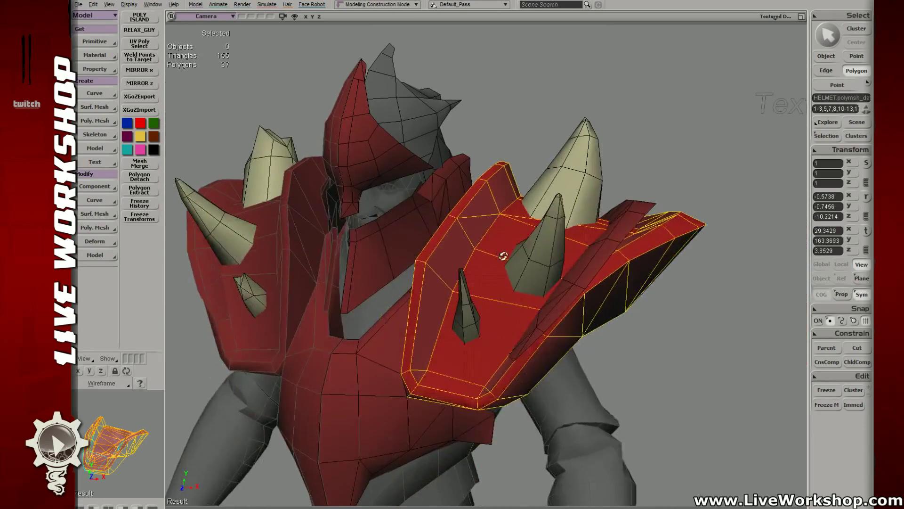
- Isolate the shoulder pad and preview it as a smoothed subdivision surface
right_drag(504, 255, 504, 263)
key(shift+i)
drag(504, 276, 460, 216)
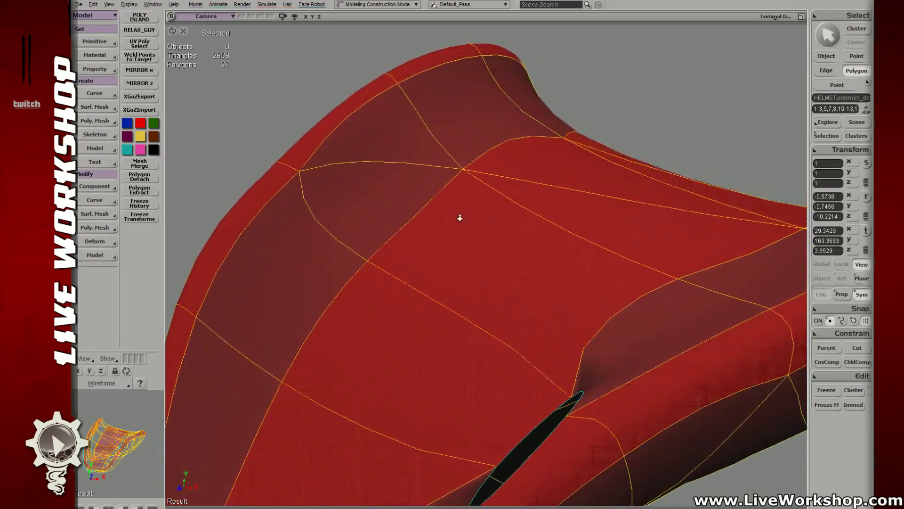
scroll(460, 216, down, 3)
- Set the camera display options to show the pad's full subdivision wireframe in shaded mode instead of the simplified one
click(759, 18)
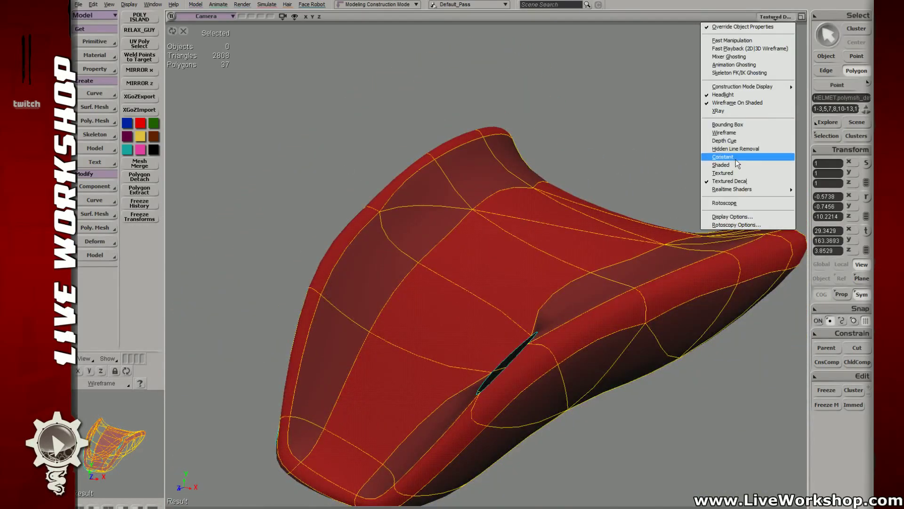
click(735, 217)
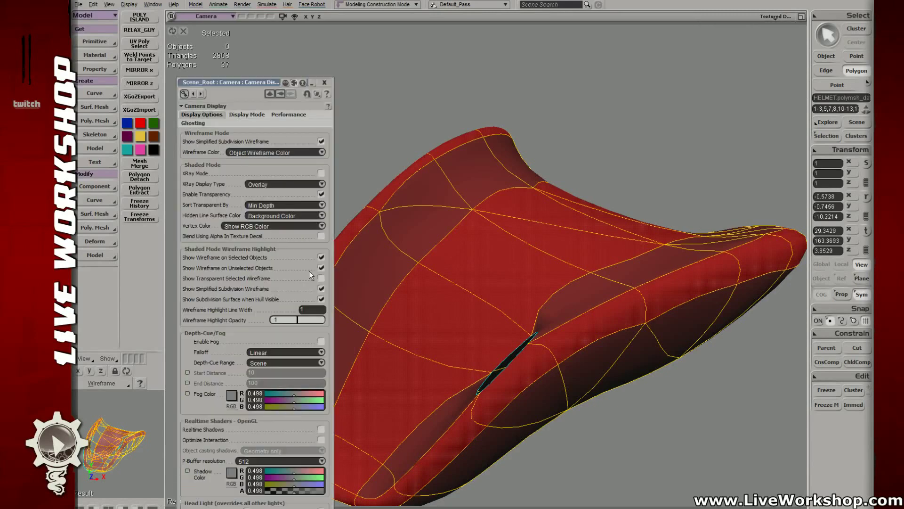
click(324, 280)
click(324, 279)
click(321, 267)
click(321, 289)
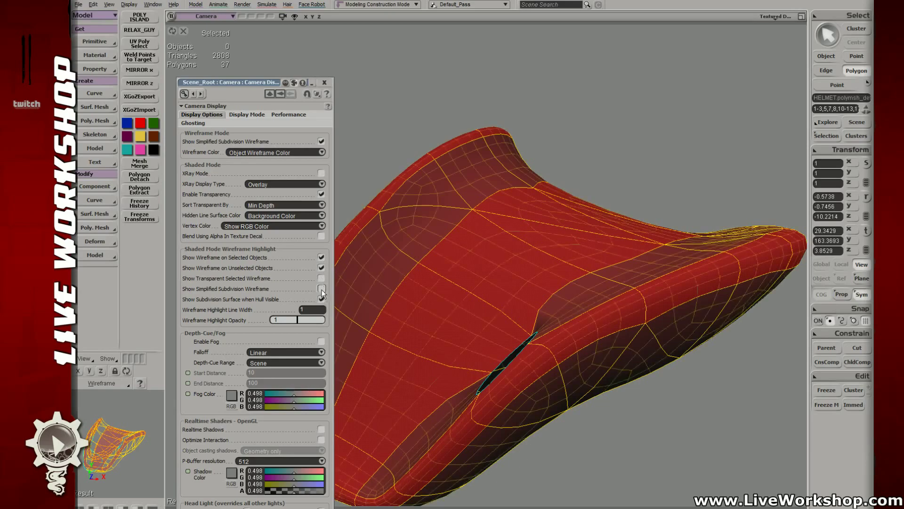
right_drag(513, 257, 485, 256)
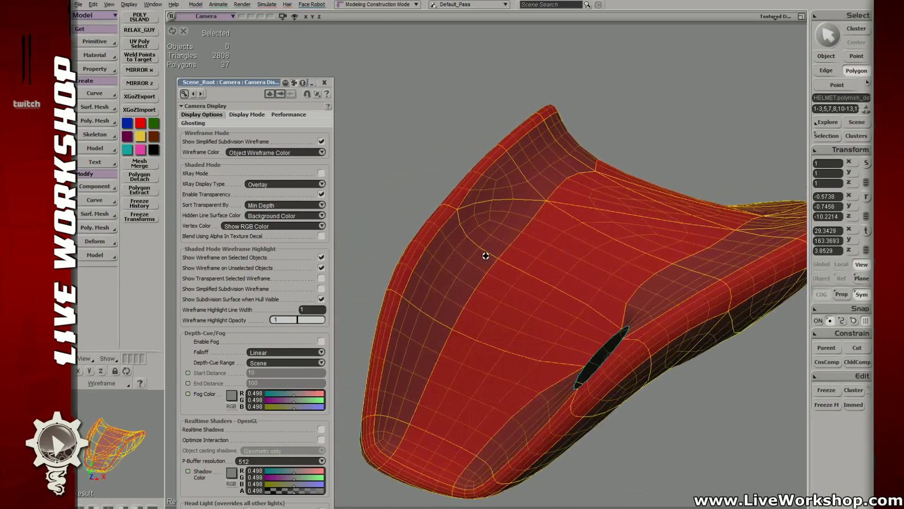
click(321, 289)
click(321, 298)
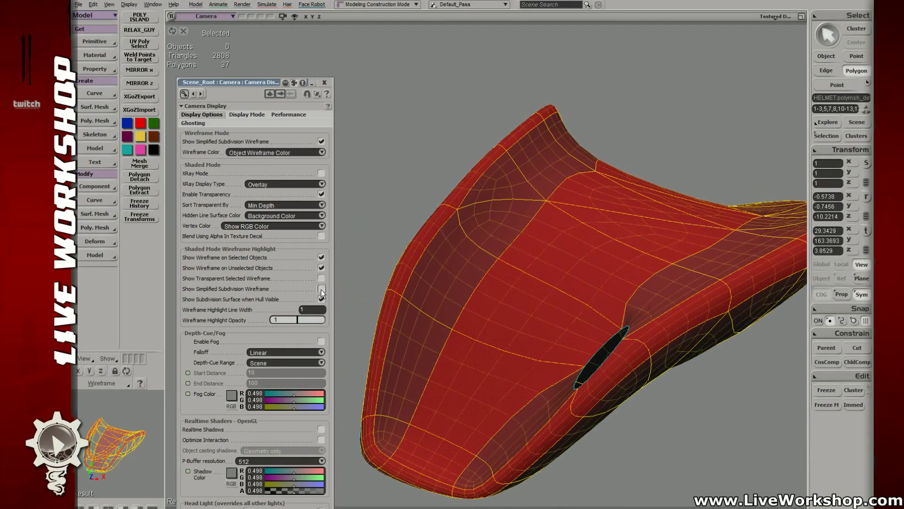
click(322, 288)
- Raise and lower the pad's subdivision level to compare the wireframe density and smoothing
key(plus)
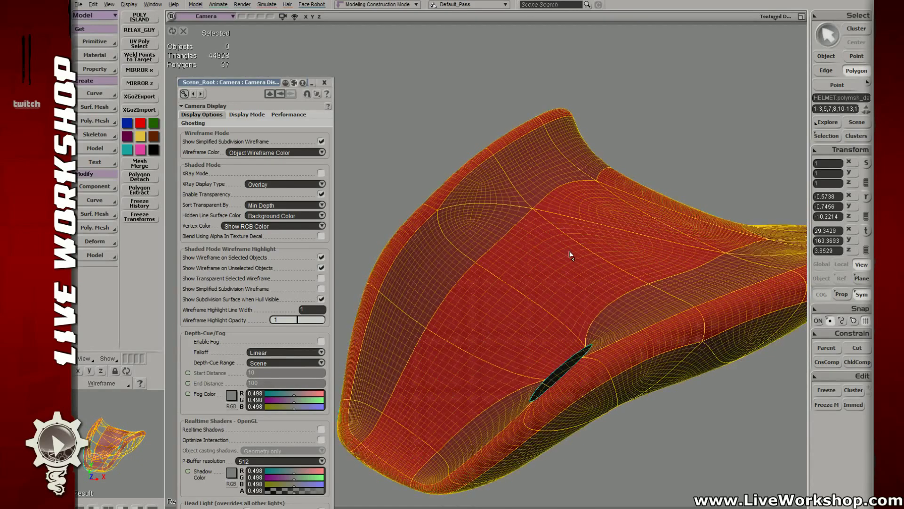
key(minus)
key(minus)
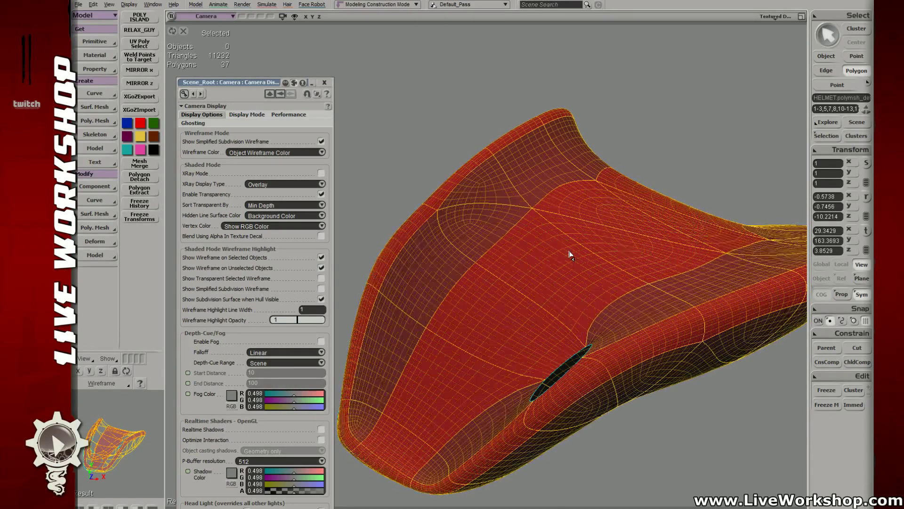
key(plus)
key(plus)
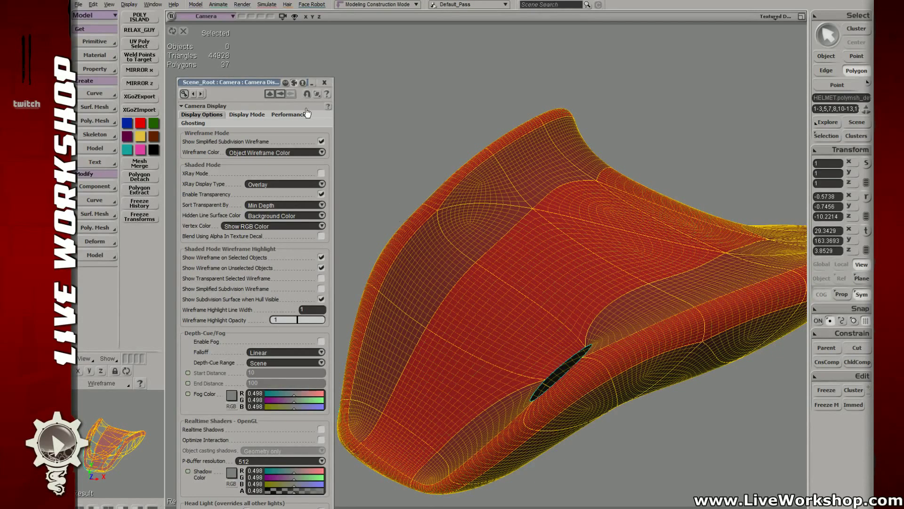
key(minus)
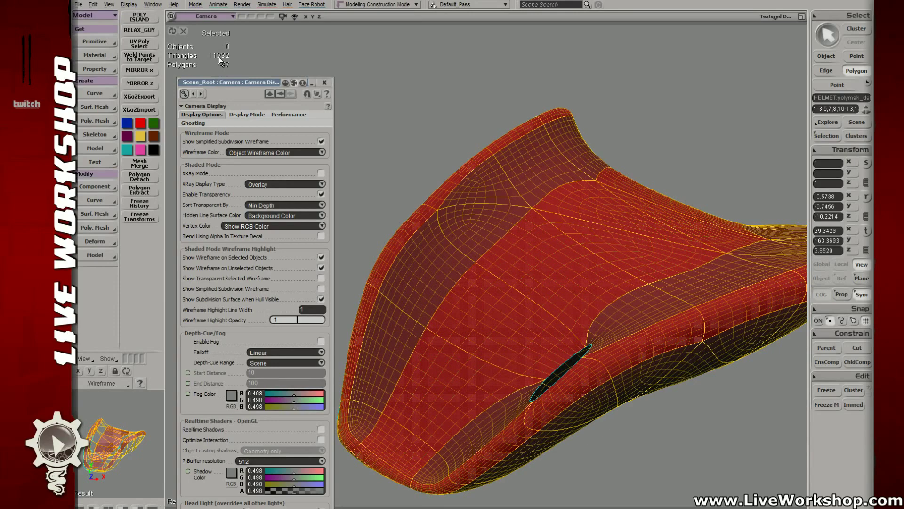
key(minus)
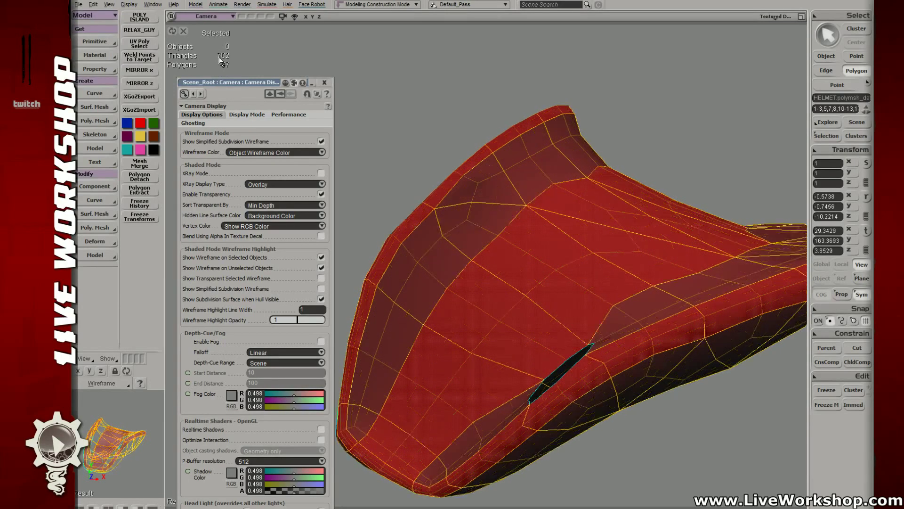
key(minus)
key(plus)
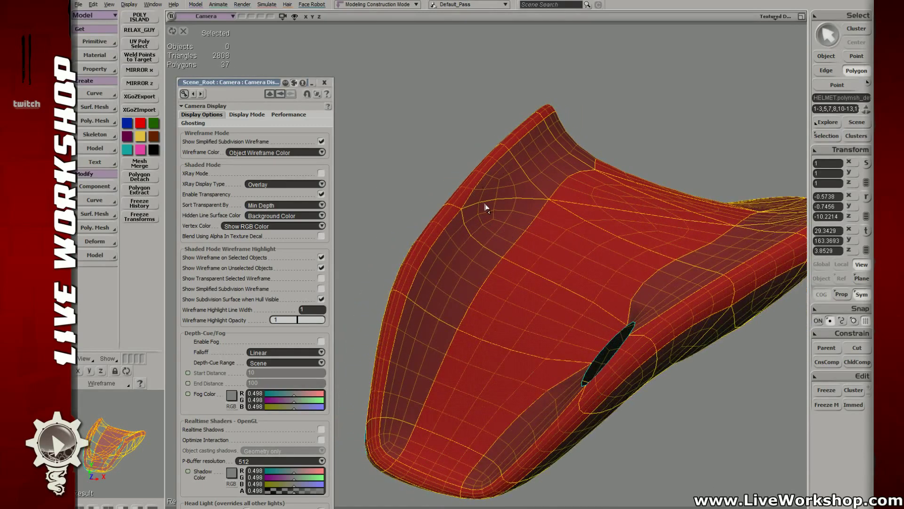
- Clear the selection and re-enable the simplified subdivision wireframe for shaded mode
key(o)
drag(472, 177, 551, 232)
key(space)
click(588, 141)
key(s)
right_drag(588, 143, 579, 151)
drag(579, 151, 572, 153)
middle_drag(571, 153, 589, 157)
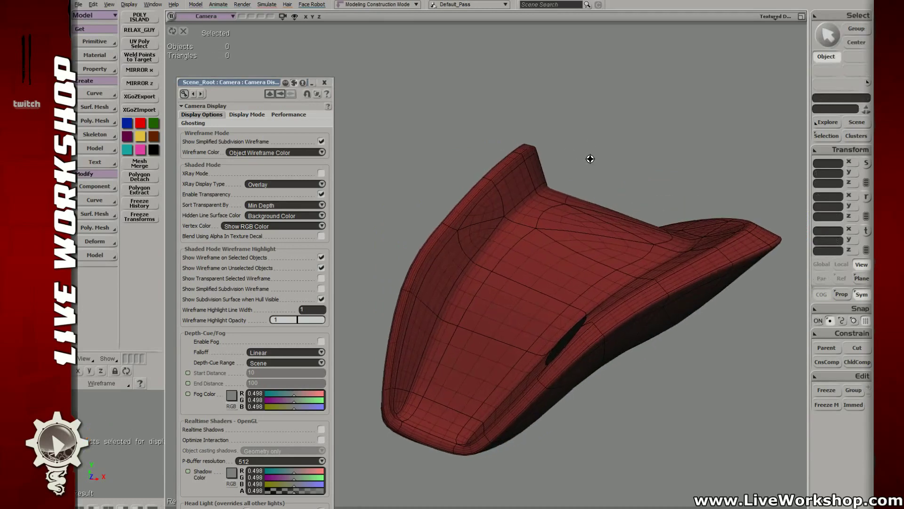
click(320, 291)
key(s)
middle_drag(427, 164, 413, 170)
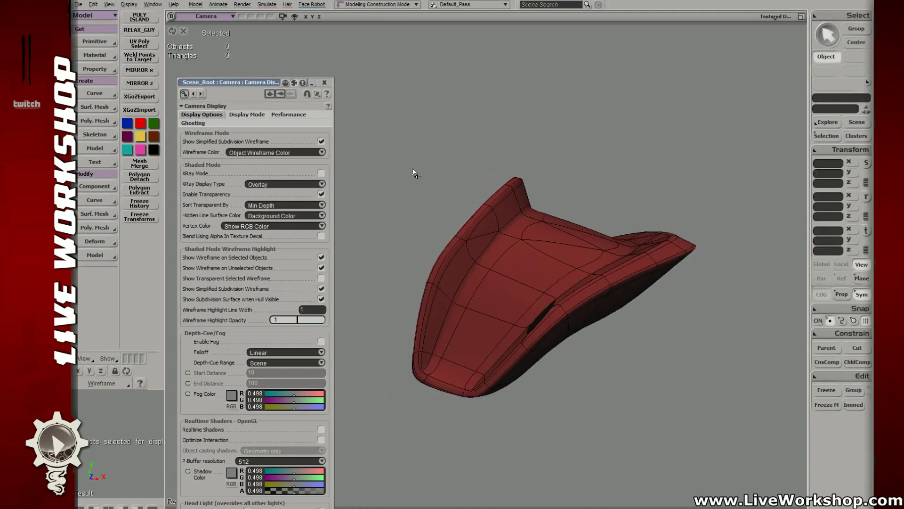
- Select the rim polygons at the pad's narrow lower tip, extrude them in place, and clear the selection
key(w)
key(s)
right_drag(413, 169, 500, 202)
drag(499, 201, 485, 244)
right_drag(551, 291, 478, 297)
click(486, 303)
key(u)
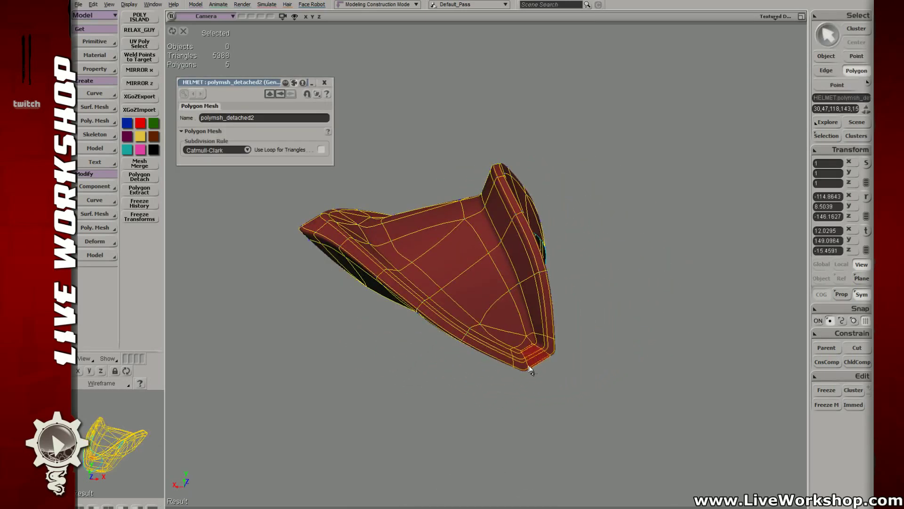
mouse_move(529, 369)
mouse_down()
mouse_move(520, 274)
mouse_move(462, 359)
mouse_up()
drag(467, 346, 524, 350)
drag(523, 350, 520, 382)
drag(444, 349, 431, 387)
key(ctrl+d)
key(space)
click(626, 323)
right_drag(626, 323, 563, 305)
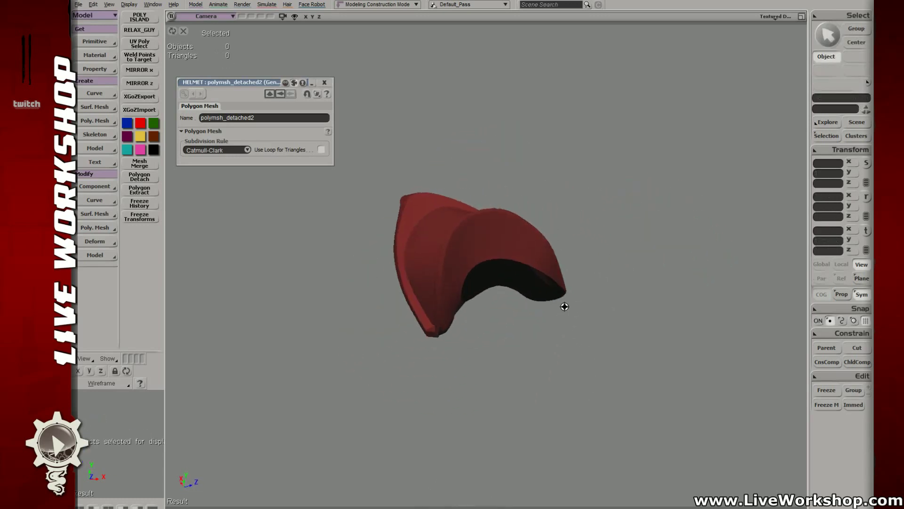
- Bevel the crease edges along the base of the pad's raised inner flange with distance 0.063 and collision management off
key(space)
click(481, 255)
middle_drag(481, 254, 528, 289)
mouse_move(529, 288)
right_down()
mouse_move(426, 264)
mouse_move(541, 278)
right_up()
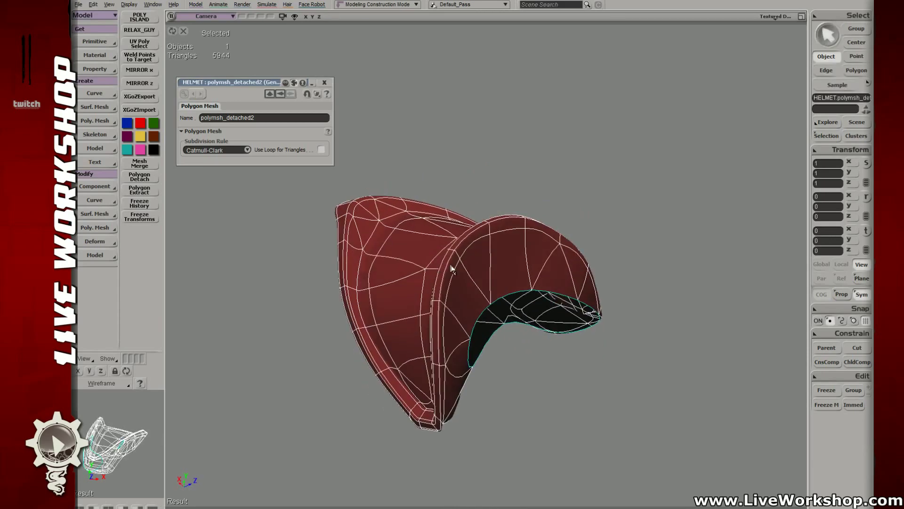
key(u)
drag(454, 269, 430, 277)
right_drag(478, 263, 507, 262)
key(i)
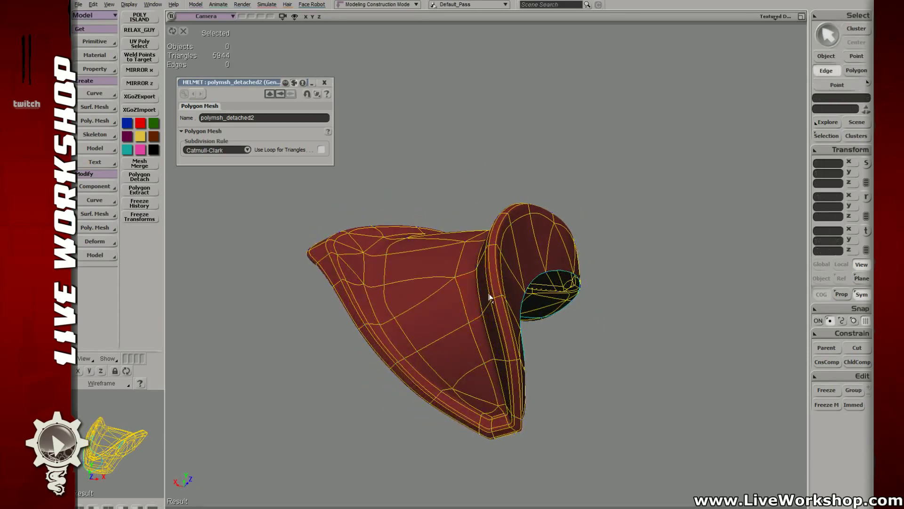
drag(490, 298, 497, 321)
mouse_move(497, 308)
right_down()
mouse_move(476, 311)
mouse_move(505, 276)
mouse_move(481, 256)
mouse_move(435, 252)
mouse_move(492, 256)
mouse_move(434, 273)
right_up()
click(477, 310)
alt+click(508, 317)
shift+click(503, 264)
shift+click(430, 242)
shift+click(424, 242)
shift+click(492, 268)
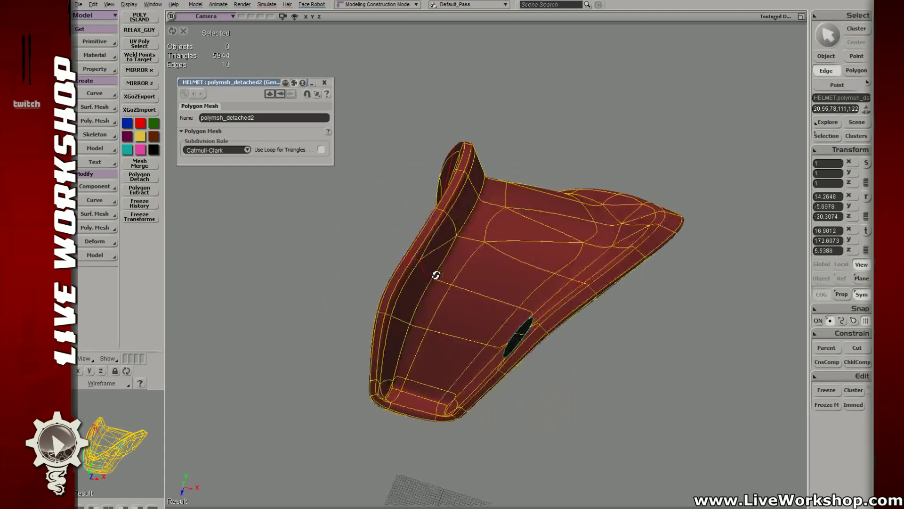
key(ctrl+b)
drag(266, 127, 254, 126)
click(322, 175)
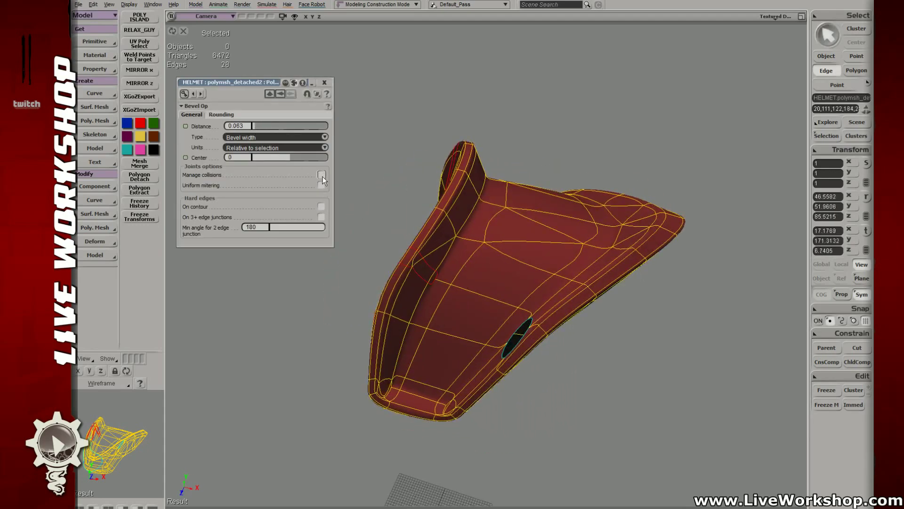
key(space)
click(572, 149)
- Delete the surplus bevel edges on the inner face of the raised flange
click(468, 235)
key(e)
click(422, 254)
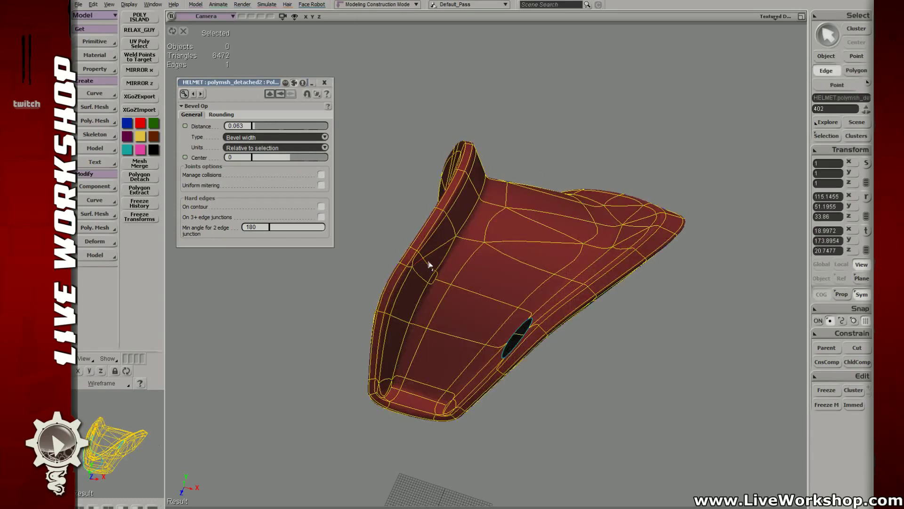
middle_drag(426, 259, 554, 241)
key(Delete)
right_drag(458, 210, 466, 201)
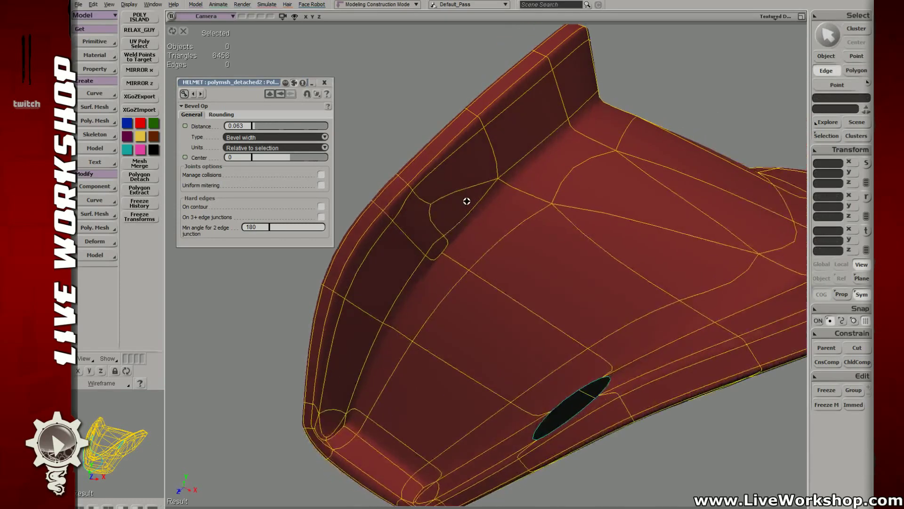
click(467, 200)
key(Delete)
- Delete the surplus bevel edges on the outer side of the raised flange
right_drag(440, 242, 537, 201)
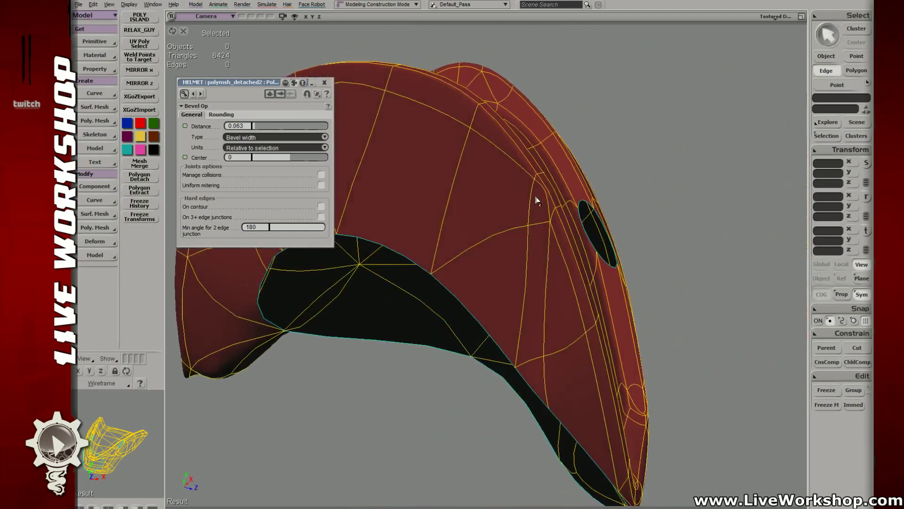
click(542, 190)
key(Delete)
scroll(537, 196, down, 1)
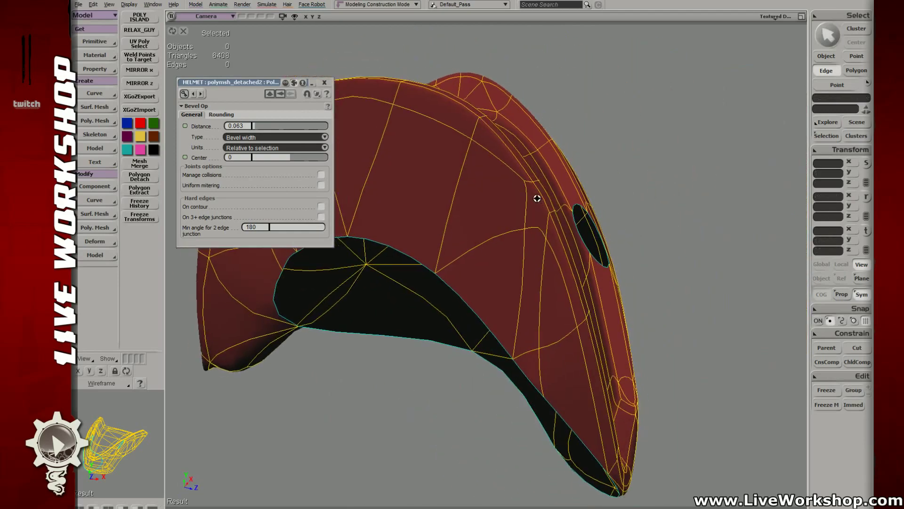
click(541, 230)
key(Delete)
- Examine the smoothed pad's bevelled crease, rim and opening from several angles, with and without the pad selected
right_drag(549, 206, 589, 198)
key(space)
click(592, 202)
middle_drag(591, 202, 622, 290)
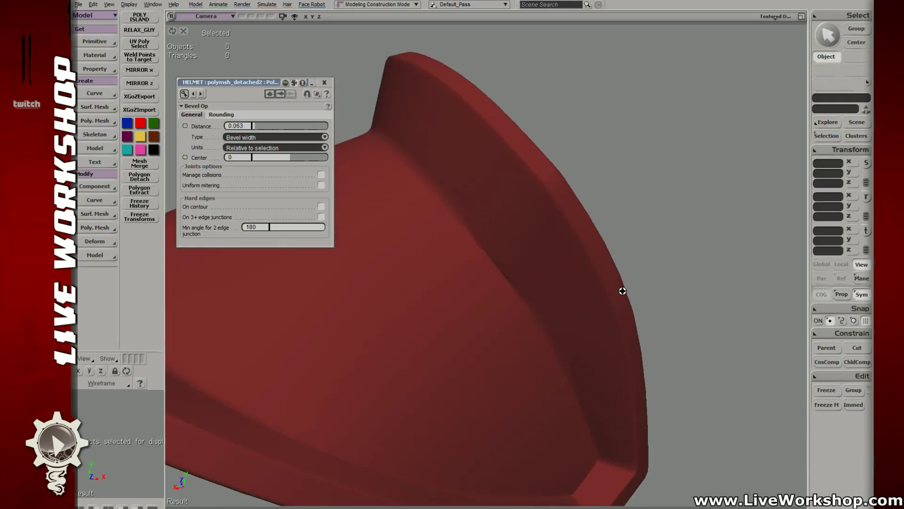
click(551, 278)
key(t)
key(e)
key(space)
click(608, 208)
middle_drag(607, 207, 345, 182)
right_drag(345, 181, 405, 207)
middle_drag(405, 207, 234, 186)
right_drag(234, 186, 488, 256)
middle_drag(488, 256, 476, 275)
click(476, 275)
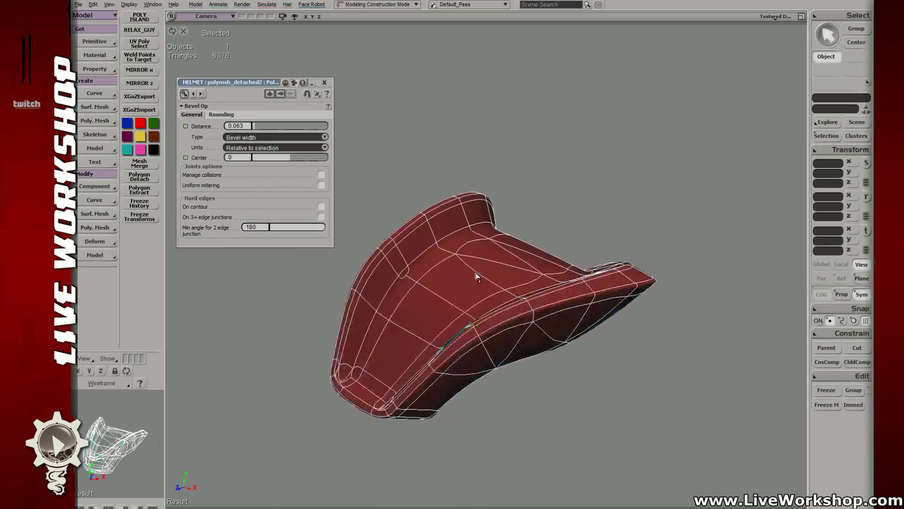
right_drag(482, 271, 507, 261)
middle_drag(506, 261, 442, 220)
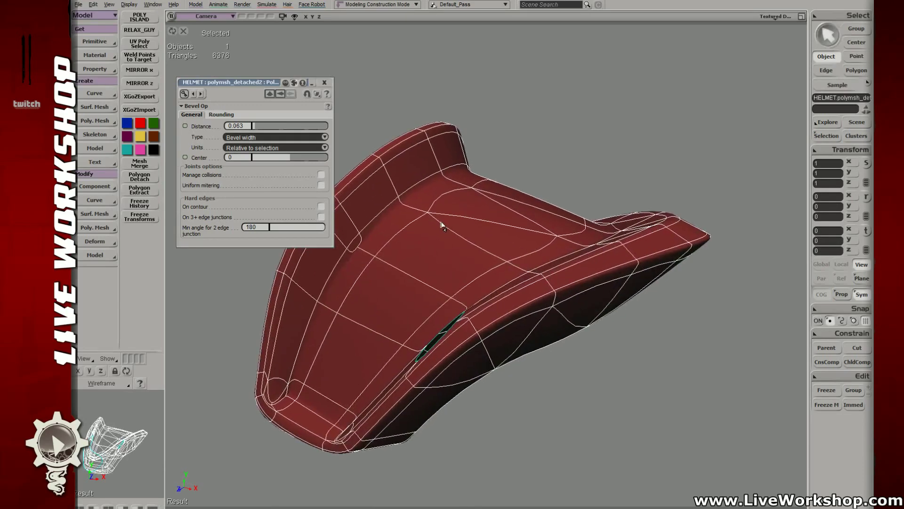
drag(394, 172, 418, 170)
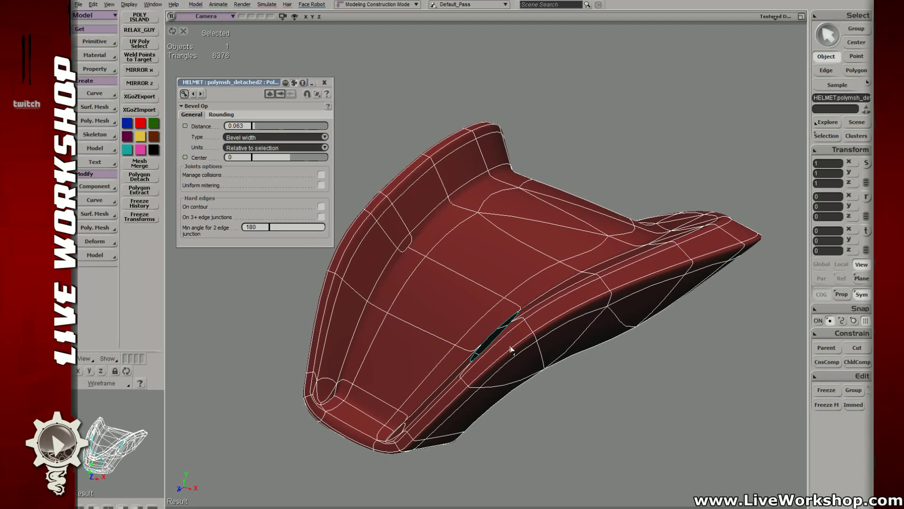
right_drag(513, 347, 517, 232)
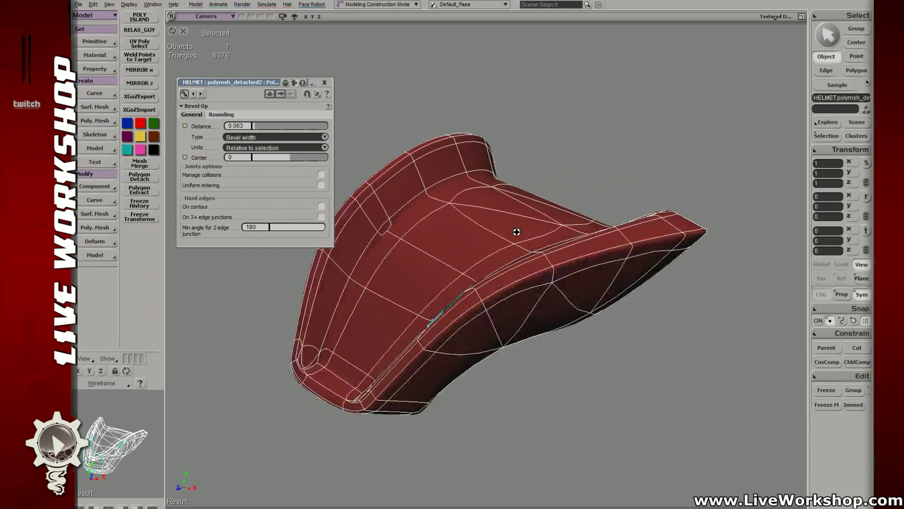
- Try to move the isolated shoulder pad and undo the move
drag(485, 242, 487, 148)
key(v)
key(ctrl+z)
- Bring the rest of the character back into view, try moving the shoulder pad, and undo the move
right_drag(492, 278, 414, 242)
key(shift+i)
key(v)
middle_drag(536, 267, 452, 242)
drag(648, 256, 746, 256)
key(s)
key(ctrl+z)
right_drag(608, 264, 532, 270)
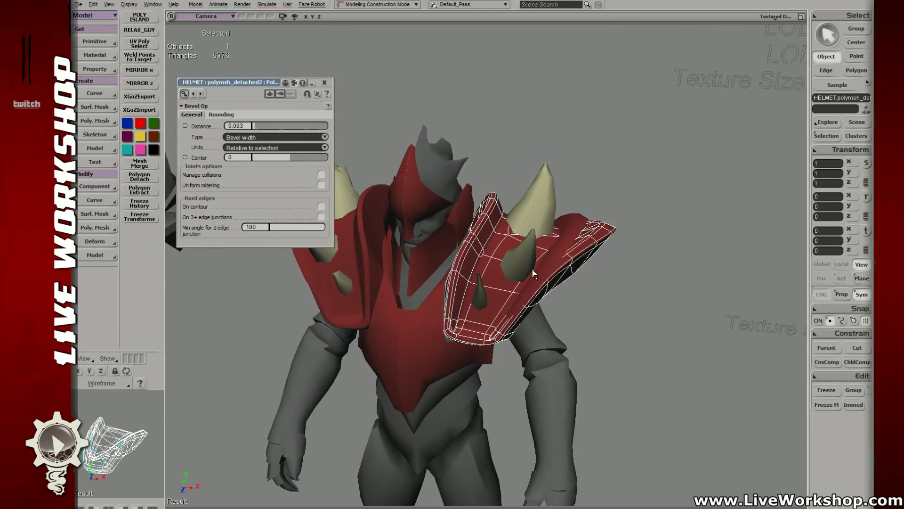
- Compare the shoulder pad's subdivision levels against the rest of the character's armour
key(KP_Subtract)
key(KP_Subtract)
key(s)
scroll(539, 270, up, 3)
key(plus)
key(plus)
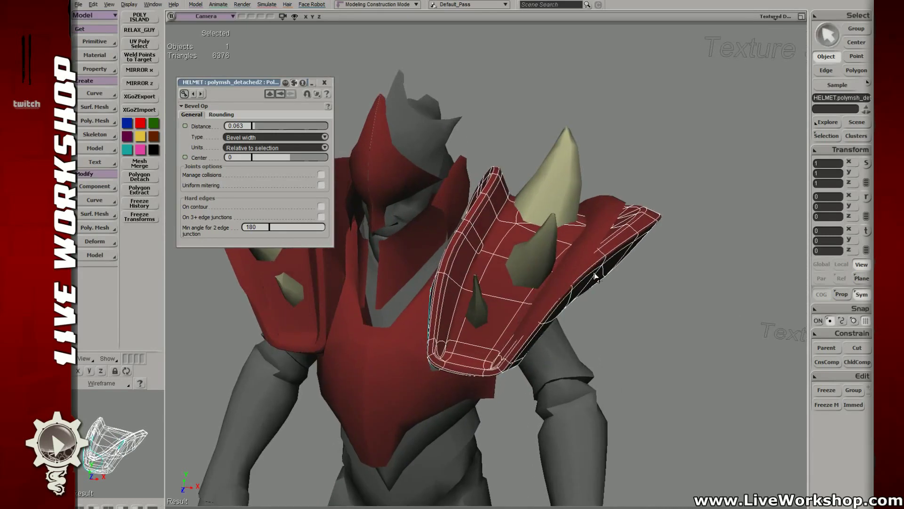
- Switch the shoulder pad between its coarse and smoothed subdivision levels and isolate it from the rest of the character
key(minus)
key(minus)
key(plus)
key(plus)
key(minus)
key(KP_Add)
key(KP_Add)
key(shift+i)
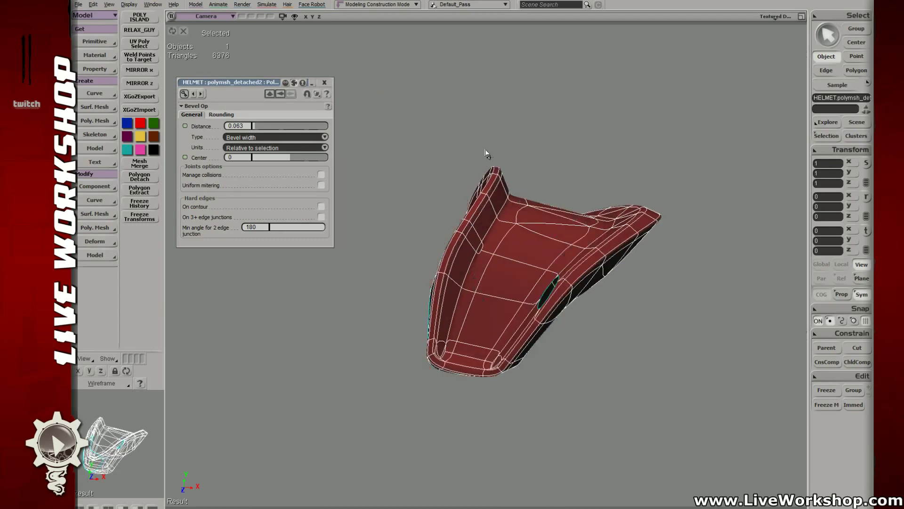
- Close the bevel settings and undo the latest edge bevel on the isolated shoulder pad
click(326, 84)
key(e)
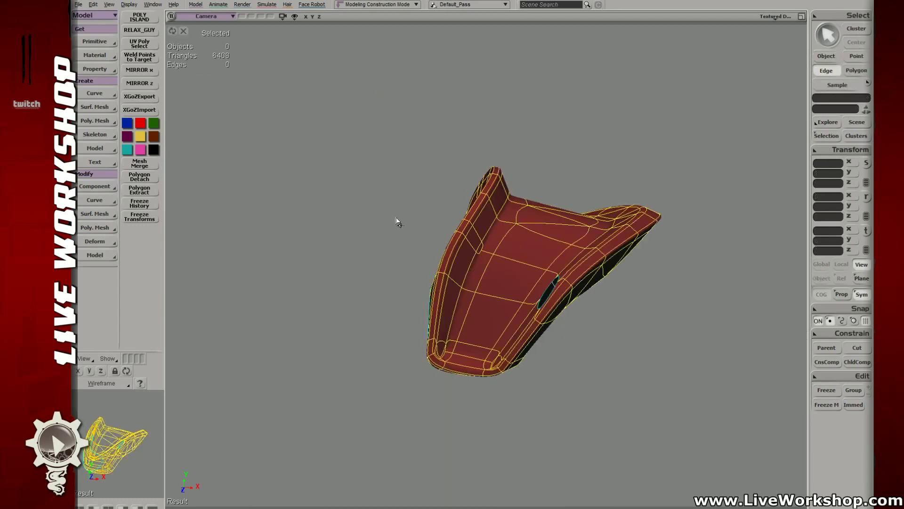
key(ctrl+z)
key(ctrl+z)
key(ctrl+z)
key(ctrl+z)
key(ctrl+z)
key(ctrl+z)
key(ctrl+z)
key(ctrl+z)
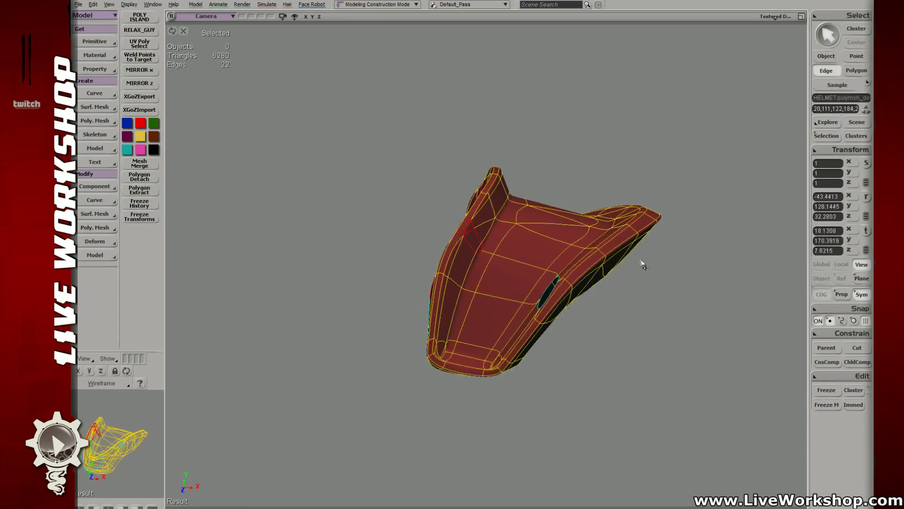
- Remove the Extrude and AddEdge operators from the shoulder pad's stack, return it to unsmoothed geometry, and show the rest of the character
click(827, 136)
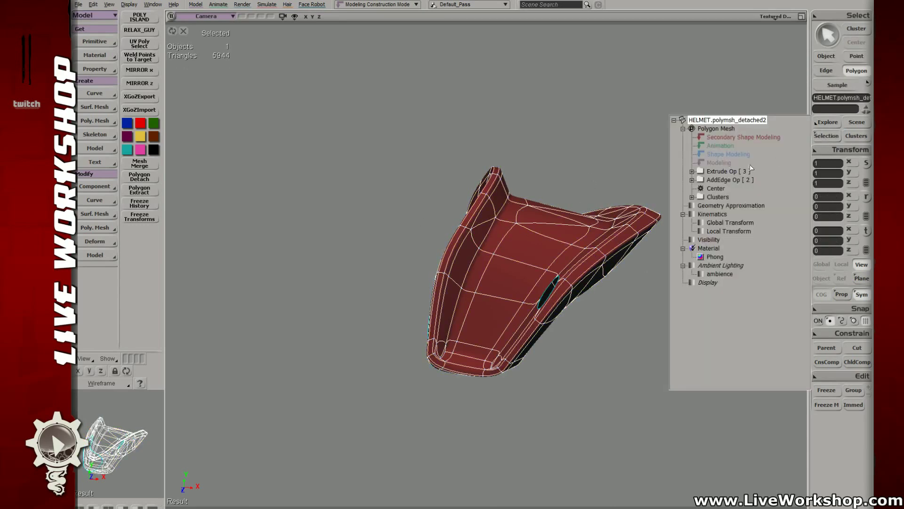
click(728, 171)
key(Delete)
click(728, 171)
key(Delete)
click(584, 212)
click(558, 228)
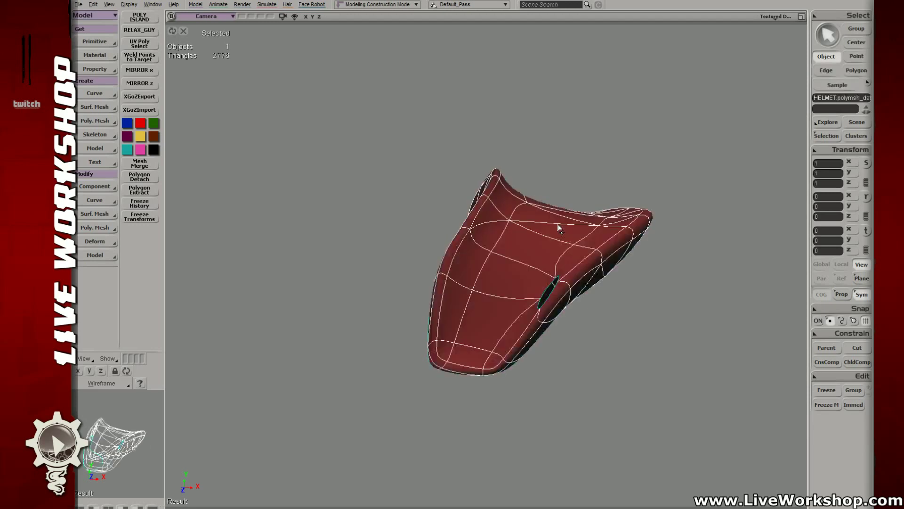
key(minus)
click(826, 136)
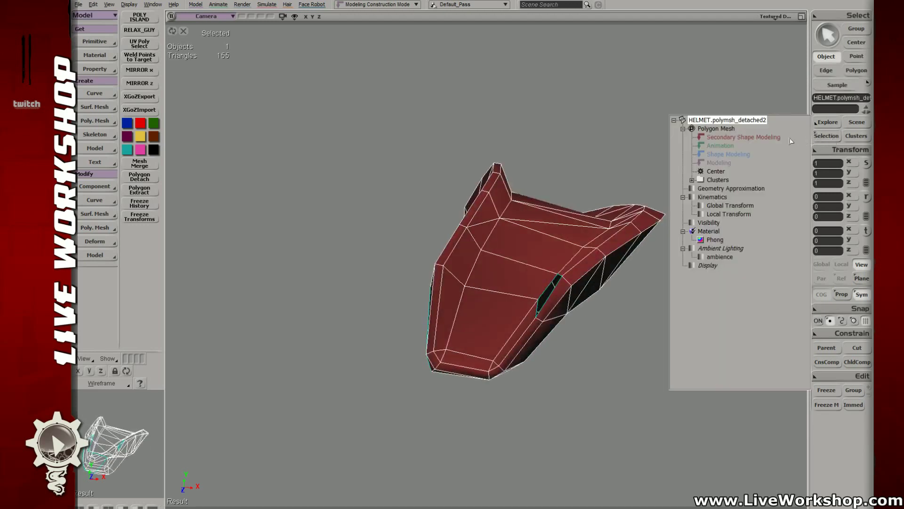
key(shift+i)
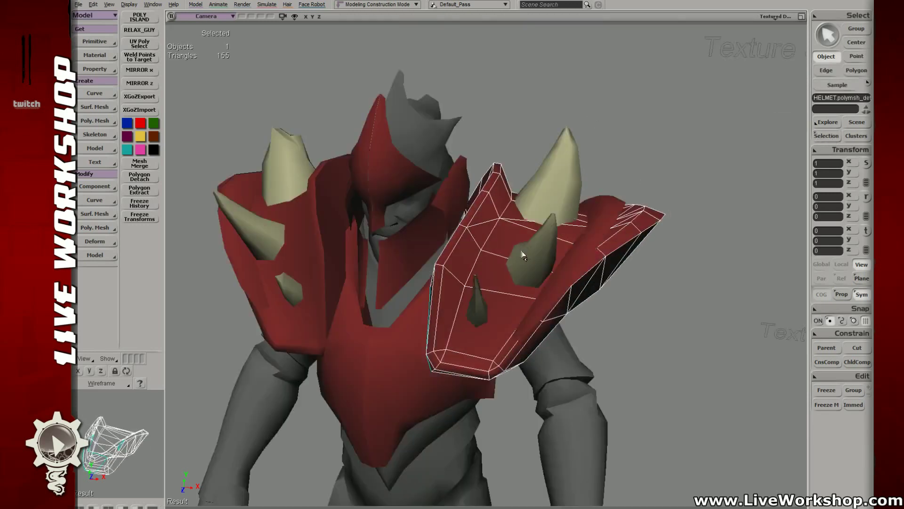
- Select the working shoulder and chest meshes on the character and move them about 80 units aside along X
key(s)
right_drag(509, 244, 514, 245)
key(s)
middle_drag(608, 256, 429, 239)
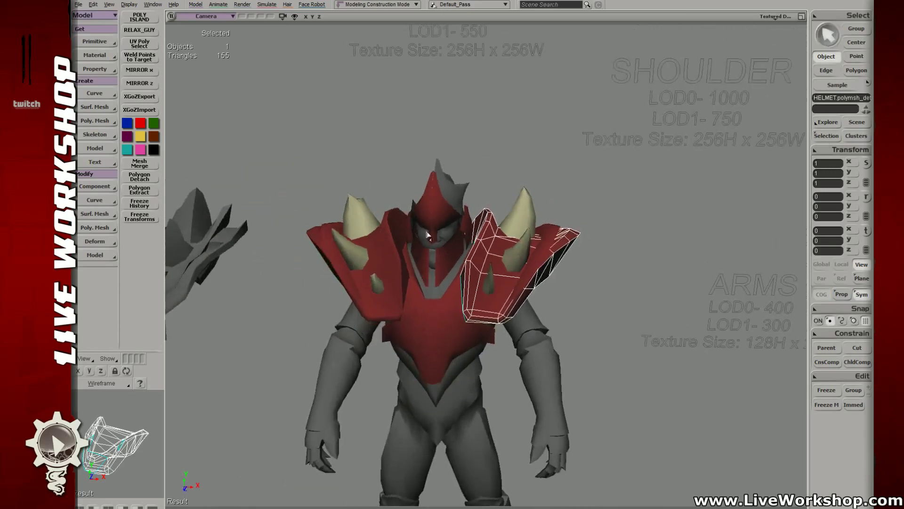
key(4)
right_drag(428, 238, 522, 213)
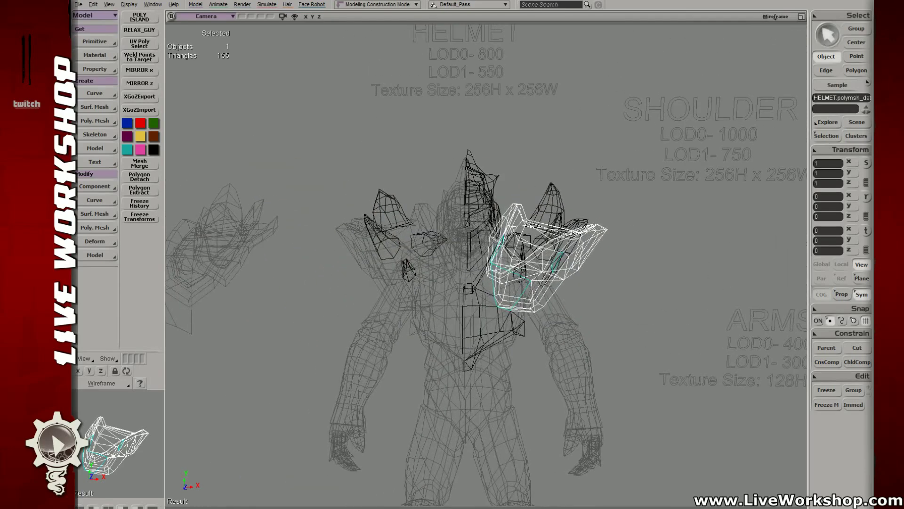
drag(310, 143, 629, 371)
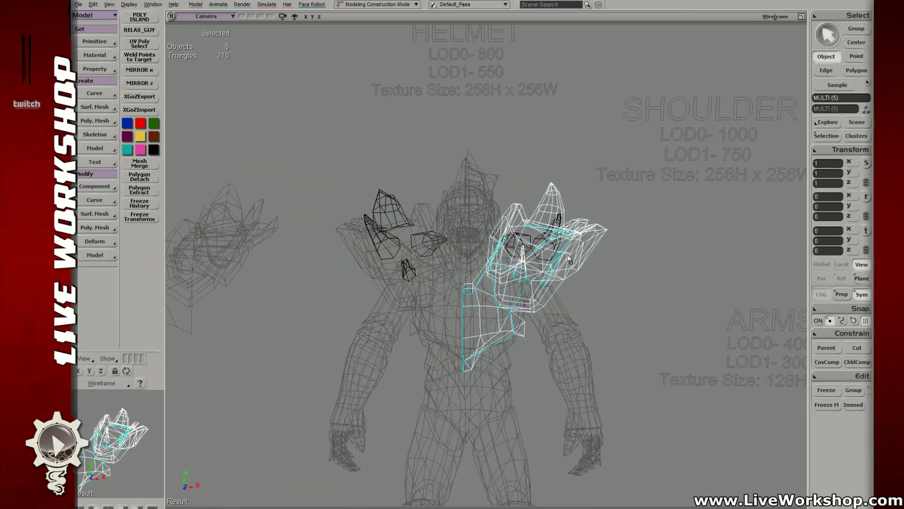
key(6)
drag(569, 258, 627, 270)
shift+click(496, 325)
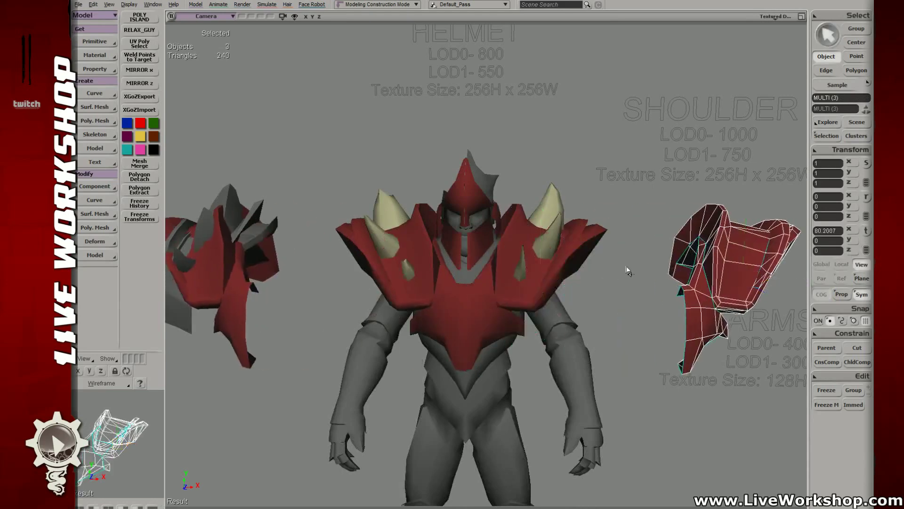
- Delete all the overlapping working shoulder, spike and chest meshes together with the copies moved aside, keeping the helmet pieces
key(4)
drag(364, 150, 764, 416)
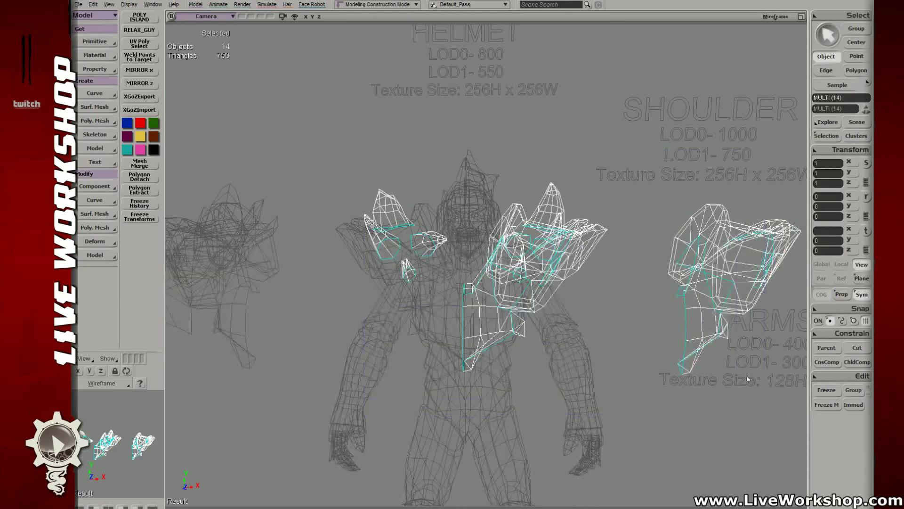
key(6)
key(Delete)
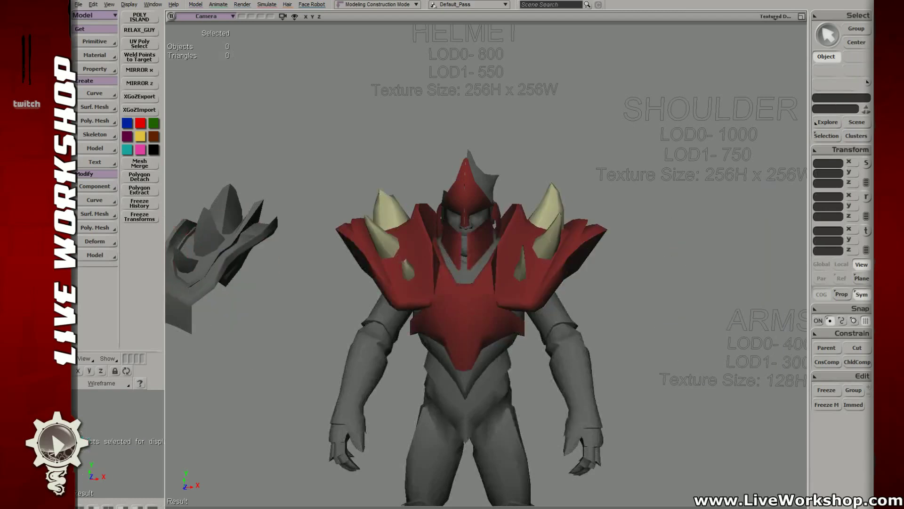
right_drag(712, 138, 532, 165)
key(4)
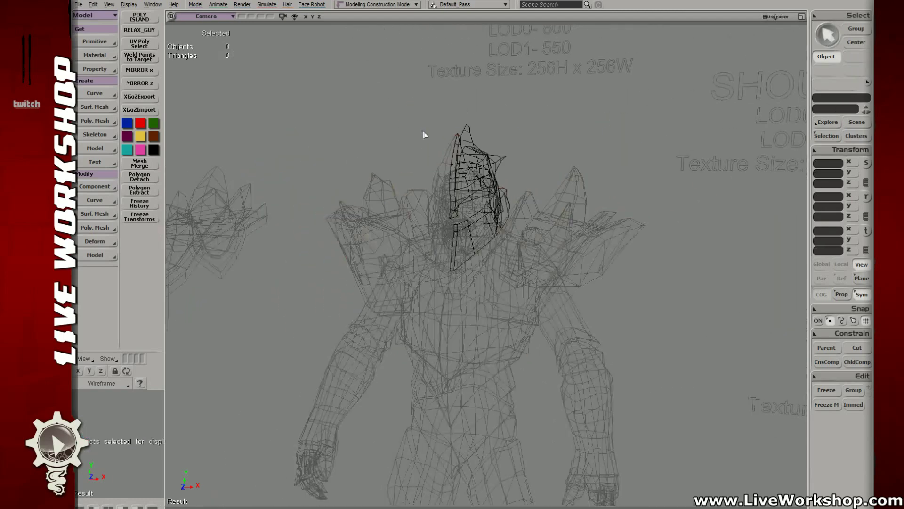
drag(424, 135, 474, 163)
key(6)
drag(511, 148, 539, 166)
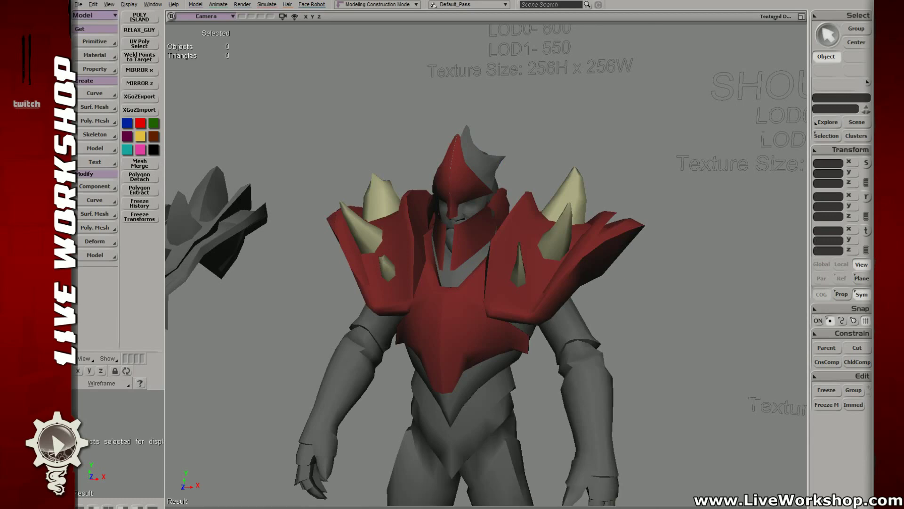
drag(903, 67, 707, 57)
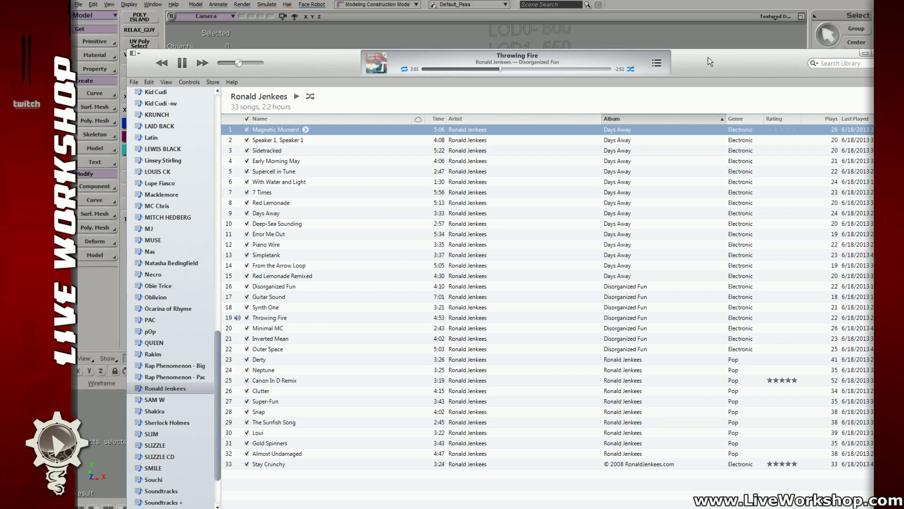
drag(708, 57, 903, 65)
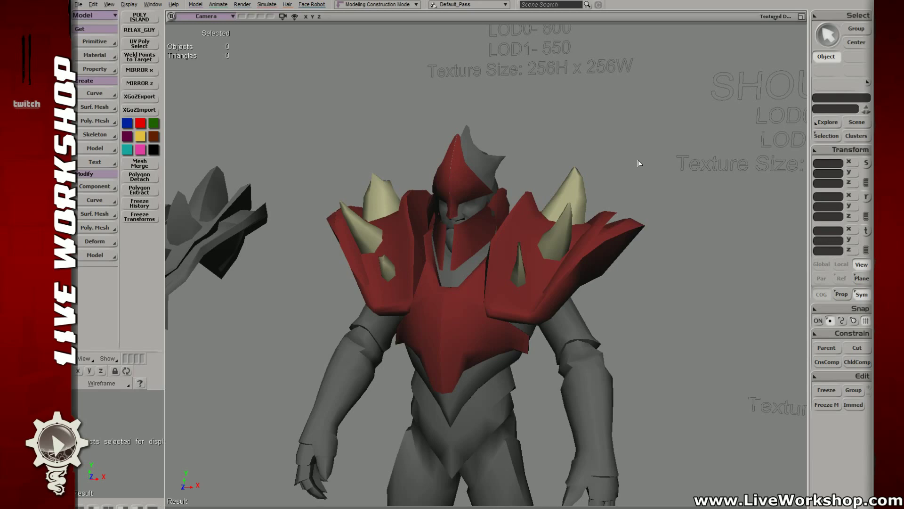
- Frame the red helmet crown and nudge the point beside its center line on the upper front
middle_drag(669, 210, 514, 235)
click(472, 173)
key(f)
mouse_move(496, 184)
middle_down()
mouse_move(462, 180)
mouse_move(458, 195)
mouse_move(504, 189)
middle_up()
key(t)
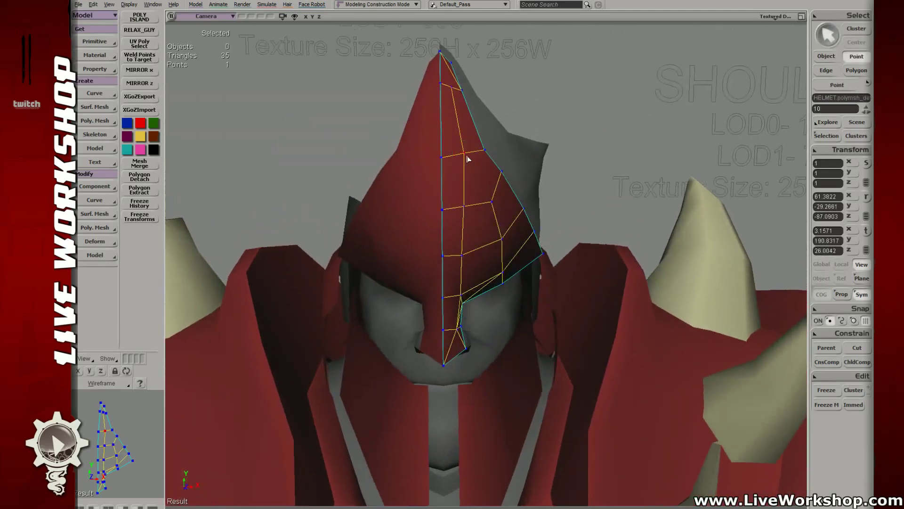
click(465, 154)
key(v)
drag(465, 155, 465, 157)
- Shift the crown's side point above the brow slightly outward
middle_drag(506, 151, 498, 202)
key(t)
click(493, 202)
key(v)
drag(492, 202, 497, 201)
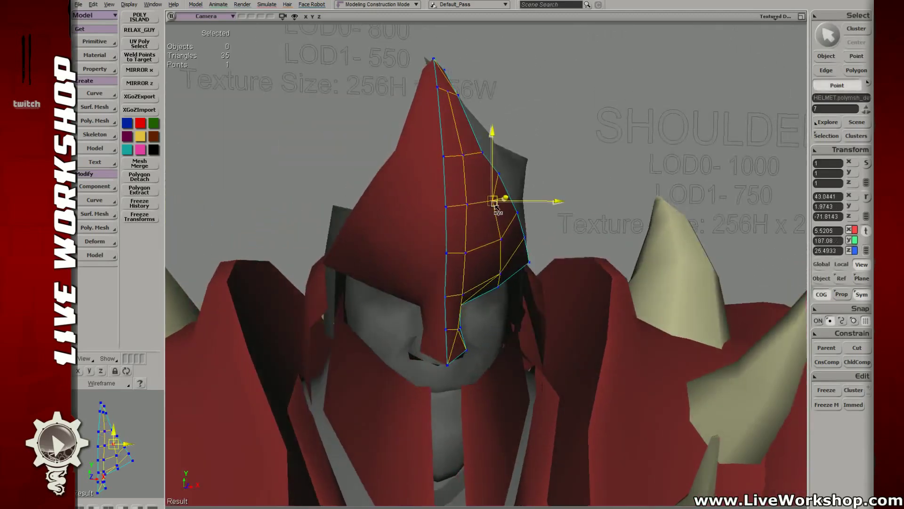
- Adjust the depth of the point beside the crown's center line in side view
middle_drag(520, 211, 462, 208)
key(t)
click(458, 206)
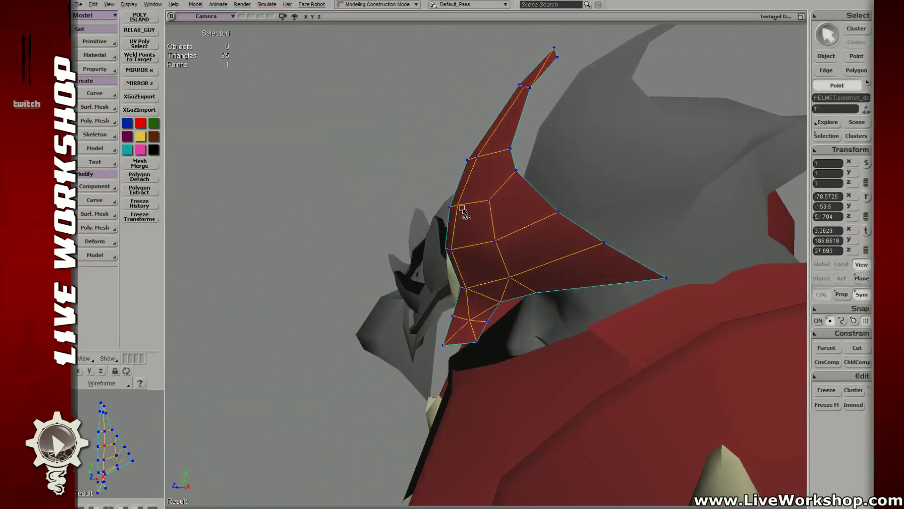
key(v)
drag(459, 207, 462, 208)
middle_drag(462, 207, 466, 207)
- Select the pair of points on the crown's front ridge and refine their position against the side profile
key(t)
drag(445, 194, 472, 224)
middle_drag(473, 224, 450, 323)
middle_drag(460, 281, 516, 280)
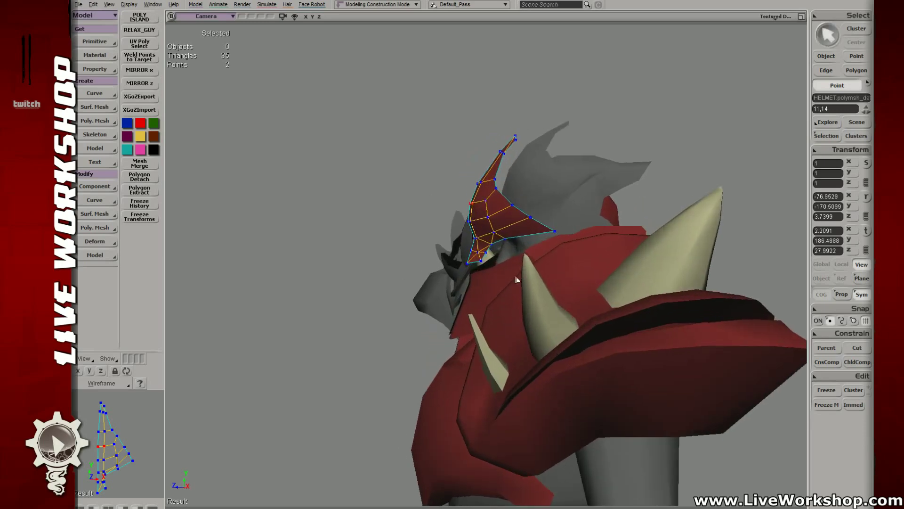
middle_drag(484, 328, 608, 280)
key(t)
drag(459, 194, 488, 222)
key(v)
- Reposition the crown's side point behind the front ridge to even out the mesh flow
key(t)
middle_drag(488, 219, 505, 216)
key(v)
drag(474, 214, 482, 200)
middle_drag(482, 200, 496, 185)
- Raise the pair of front ridge points and line up the neighbouring side point with them
key(t)
drag(449, 206, 478, 235)
mouse_move(477, 236)
middle_down()
mouse_move(474, 228)
mouse_move(495, 230)
middle_up()
key(v)
key(v)
key(t)
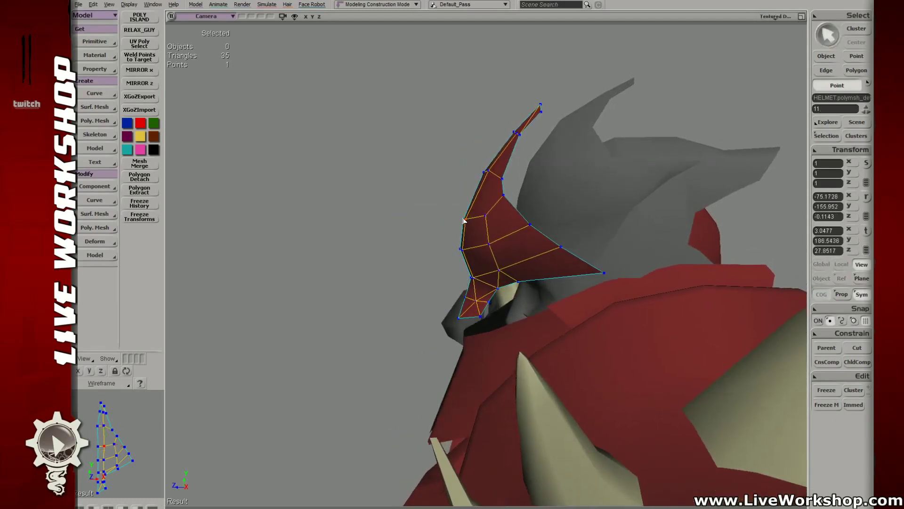
drag(452, 206, 475, 231)
key(v)
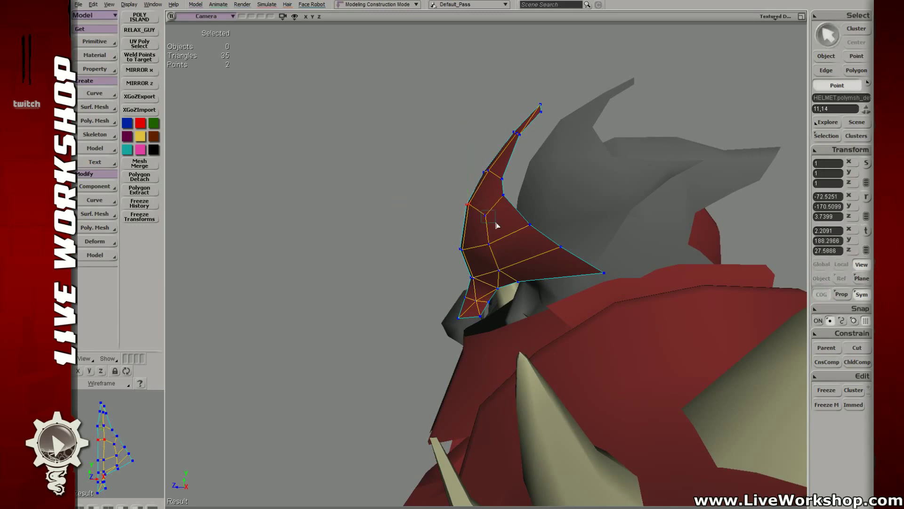
click(489, 202)
middle_drag(489, 206, 484, 248)
- Bevel the edge row across the middle of the crown at a distance of 2.579 and adjust the new rows' height
key(e)
click(531, 245)
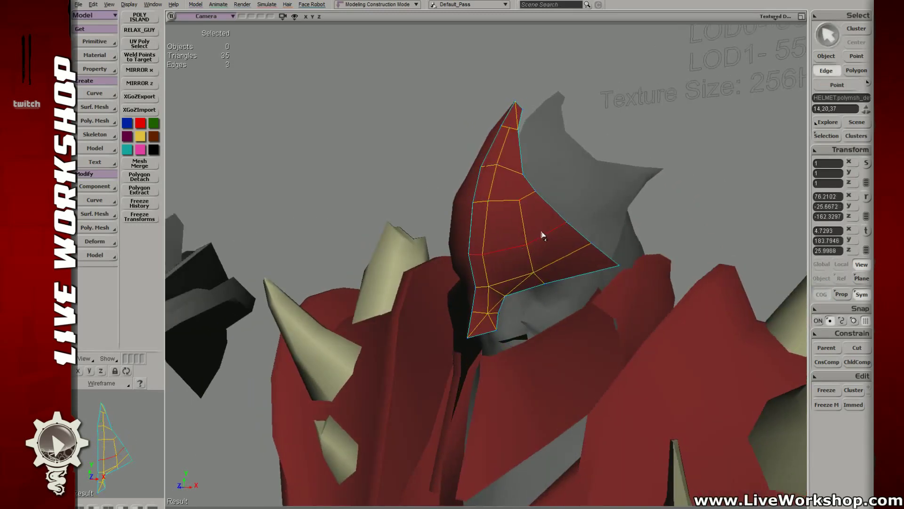
key(ctrl+shift+b)
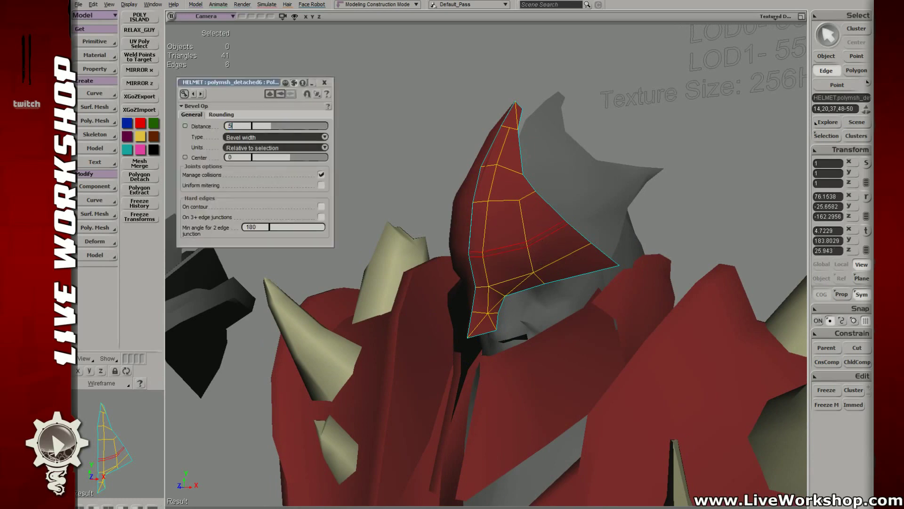
drag(281, 124, 272, 124)
right_drag(523, 164, 464, 174)
key(v)
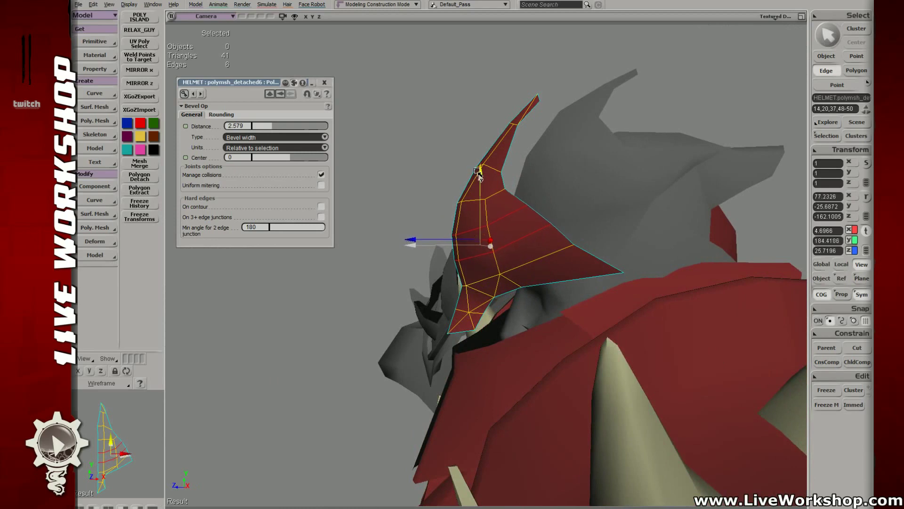
drag(477, 171, 477, 168)
- Move the border edge on the crown's upper back to smooth its rear outline
right_drag(477, 169, 504, 217)
click(517, 212)
scroll(518, 219, down, 5)
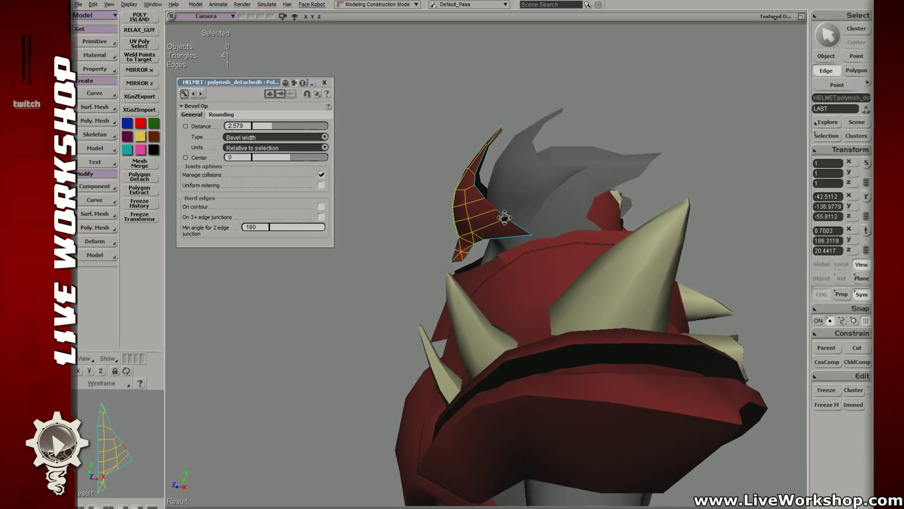
middle_drag(505, 217, 549, 227)
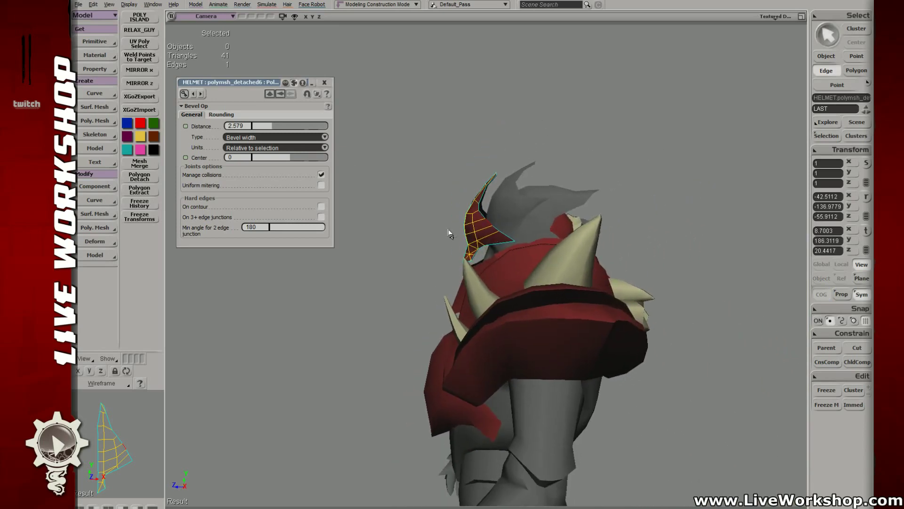
right_drag(570, 301, 575, 250)
scroll(575, 250, up, 5)
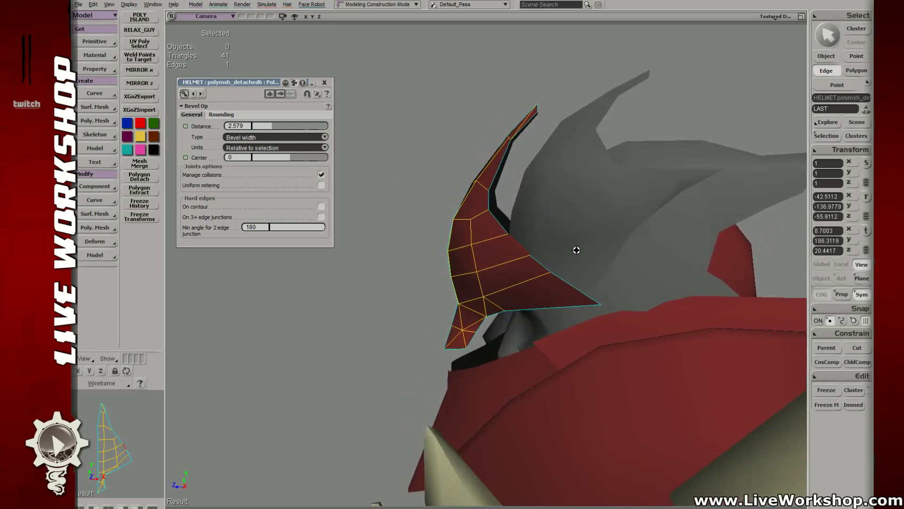
key(t)
key(v)
key(e)
click(494, 198)
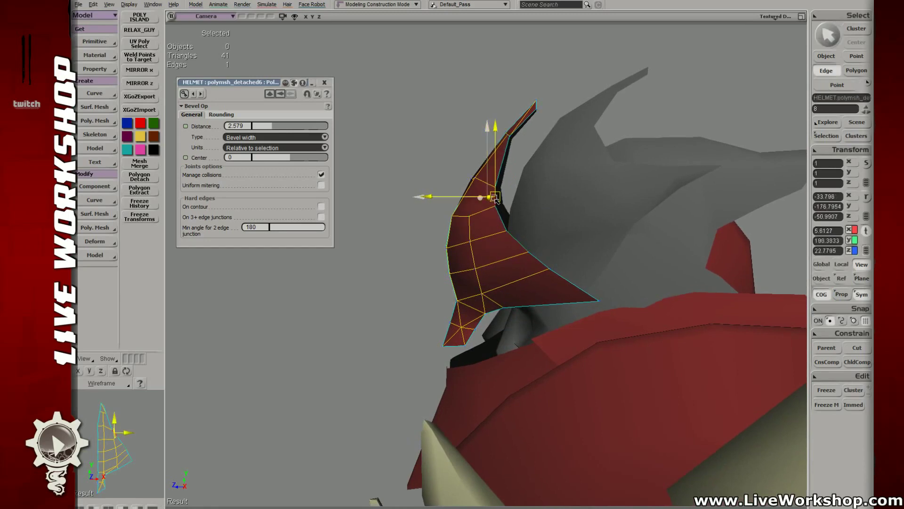
- Move the two points where the bevelled rows meet the crown's rear border to smooth the curve
key(t)
key(s)
drag(559, 284, 498, 216)
click(525, 228)
key(v)
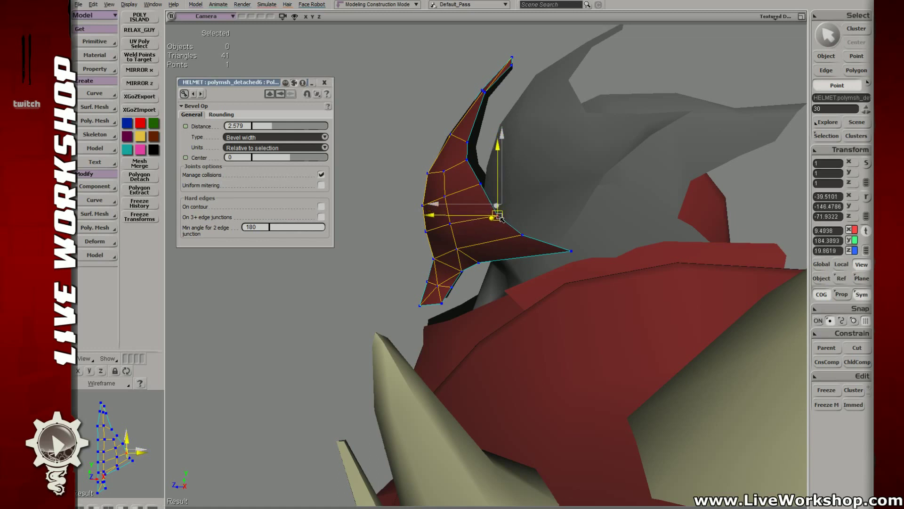
key(t)
click(483, 187)
key(v)
drag(484, 186, 479, 189)
- Refine the rear border points near the crown's tip and shift the point on its lower edge
key(t)
click(525, 237)
key(v)
drag(525, 237, 500, 217)
key(Escape)
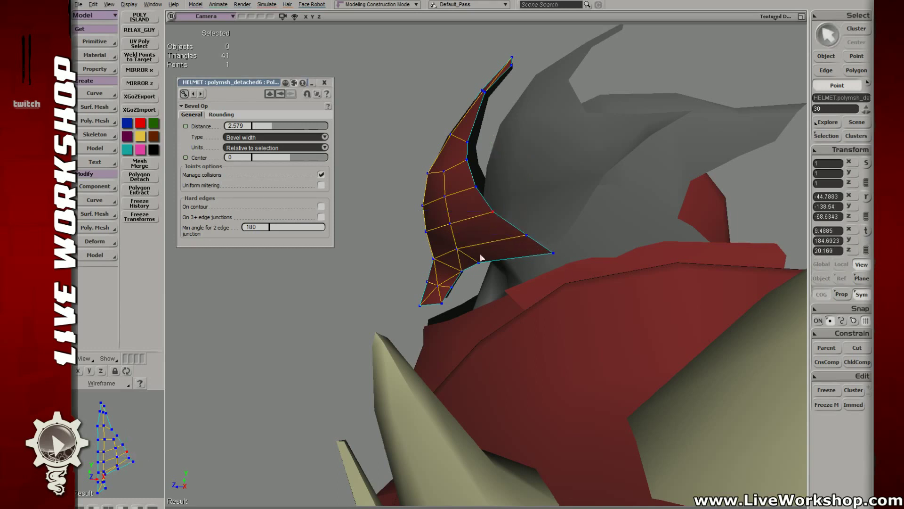
drag(480, 255, 487, 264)
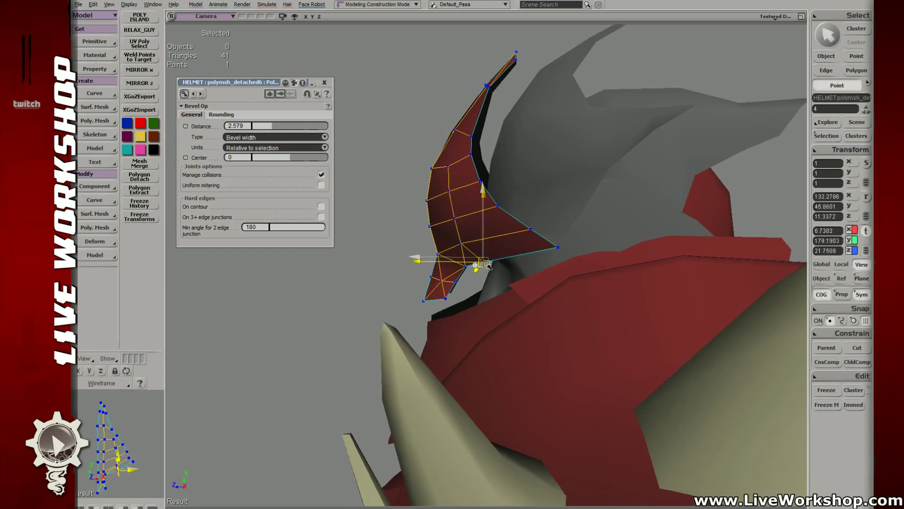
key(Escape)
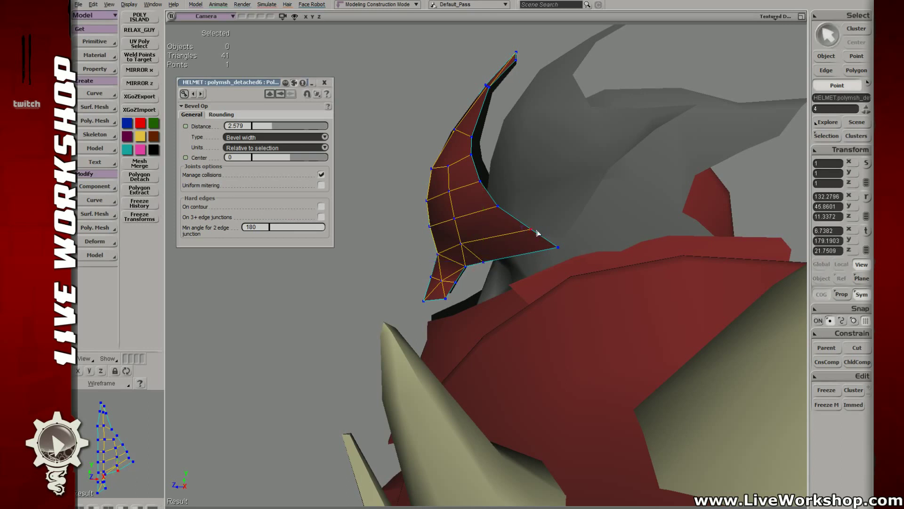
- Remove the lowest crosswise edge running to the rear border near the crown's pointed rear corner
key(v)
drag(537, 230, 533, 234)
key(i)
click(518, 236)
key(Delete)
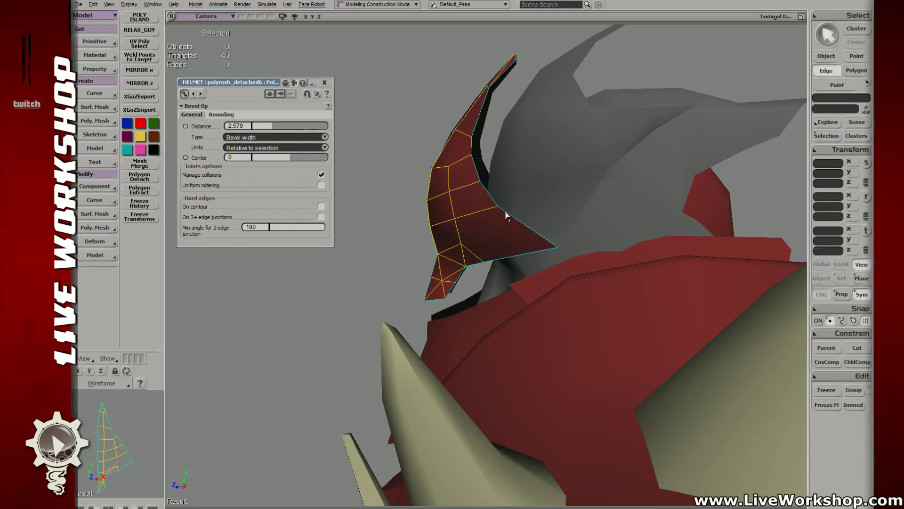
- Reposition the two rear border points above the corner and check the interior point in their row
key(t)
click(495, 206)
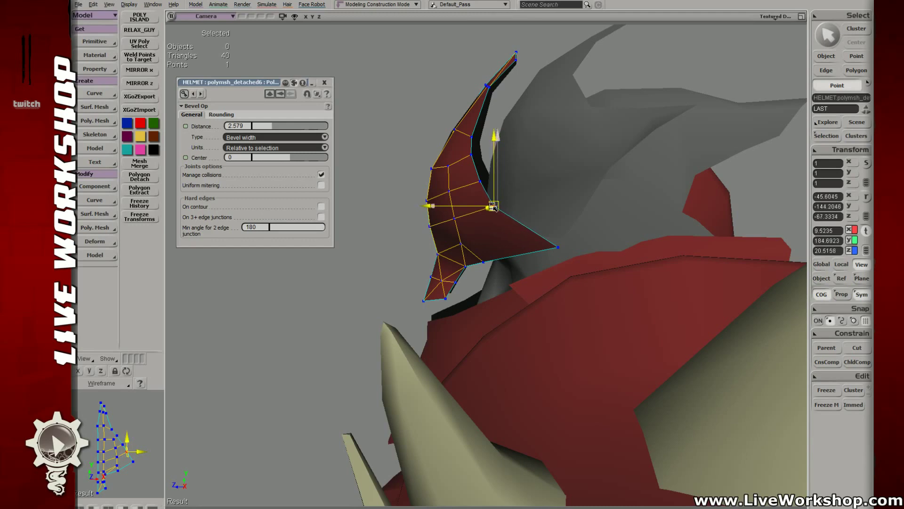
drag(495, 208, 483, 184)
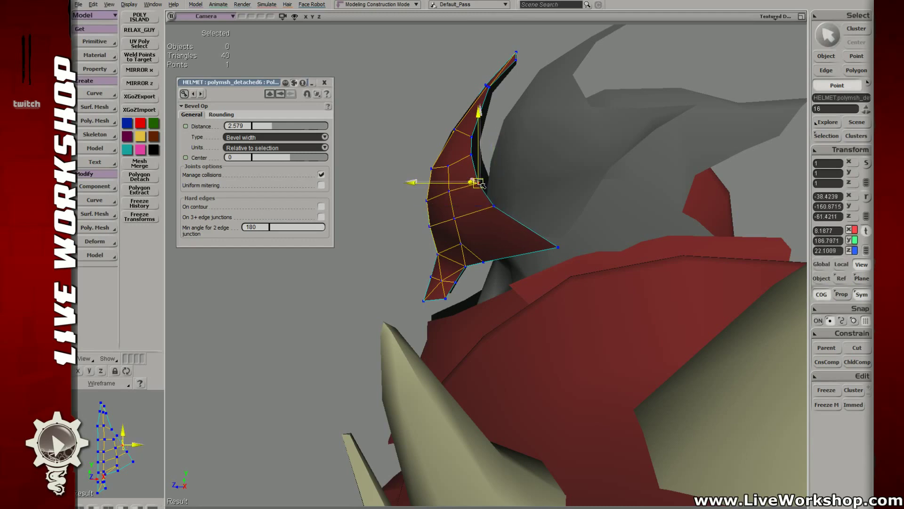
click(449, 191)
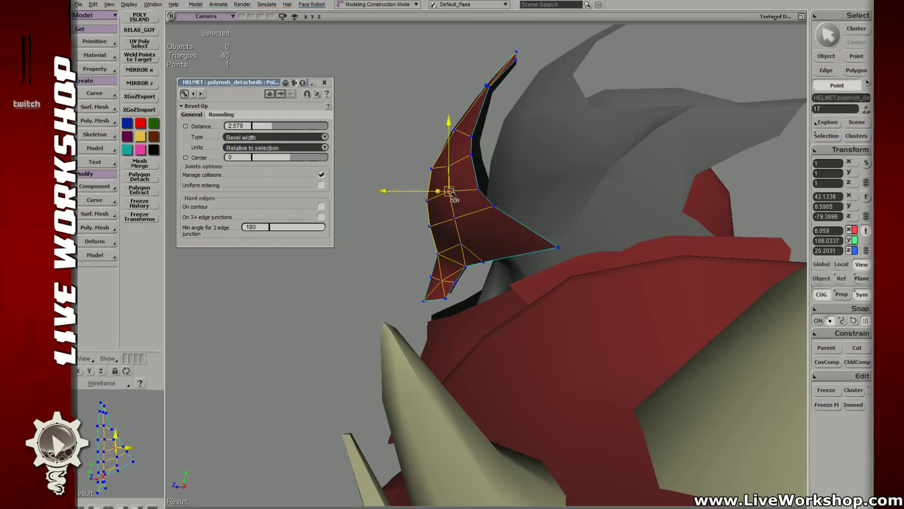
- Examine the unselected crown's rear outline and shading against the head and shoulders
scroll(436, 173, down, 6)
key(space)
click(436, 173)
right_drag(466, 188, 412, 227)
middle_drag(412, 228, 525, 237)
drag(525, 238, 516, 238)
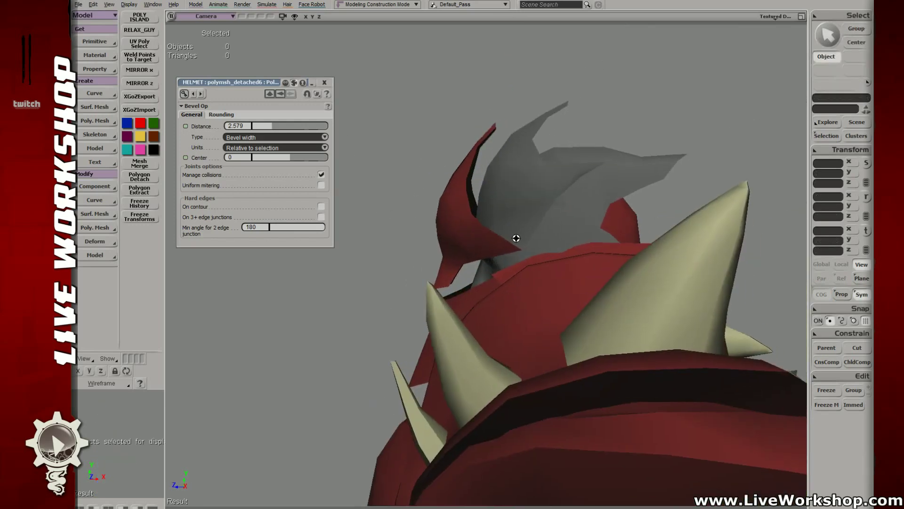
middle_drag(514, 236, 546, 264)
drag(547, 263, 490, 252)
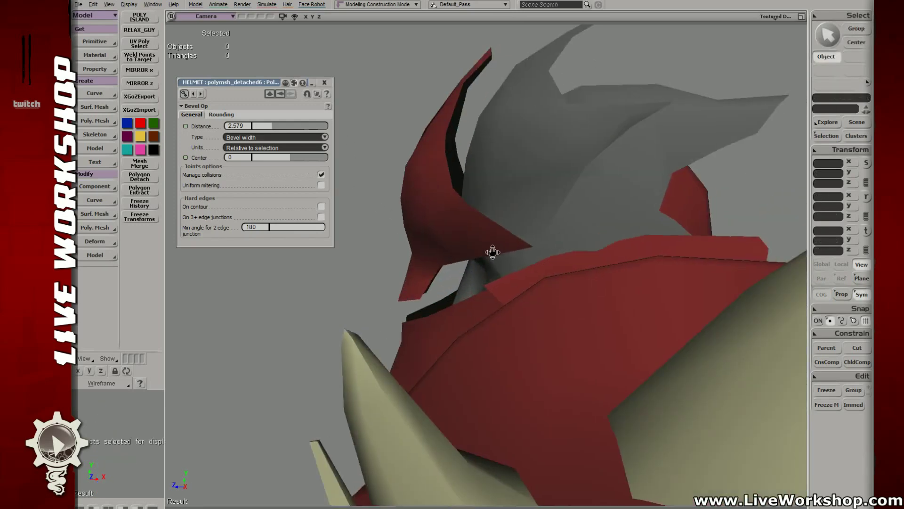
- Adjust the short border edge and its upper point on the crown's rear outline to smooth the curve
key(space)
click(460, 214)
key(t)
key(e)
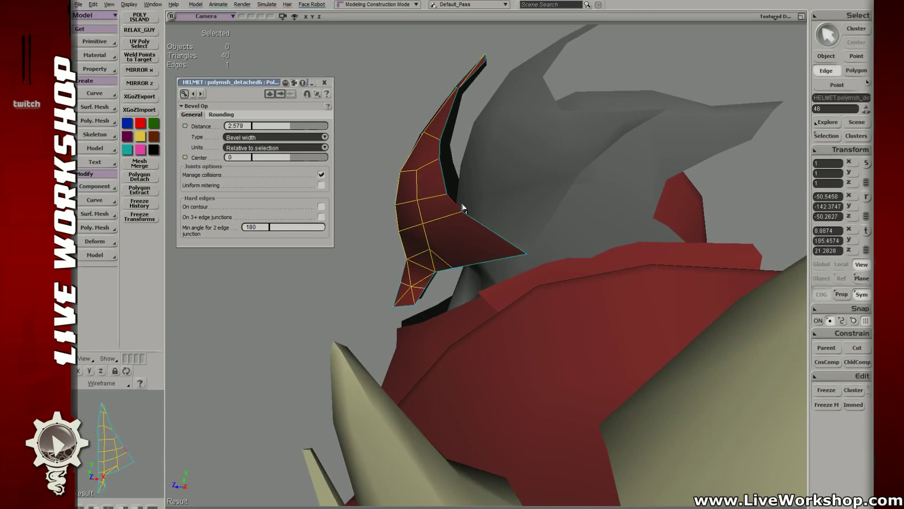
click(459, 205)
key(v)
key(t)
click(459, 188)
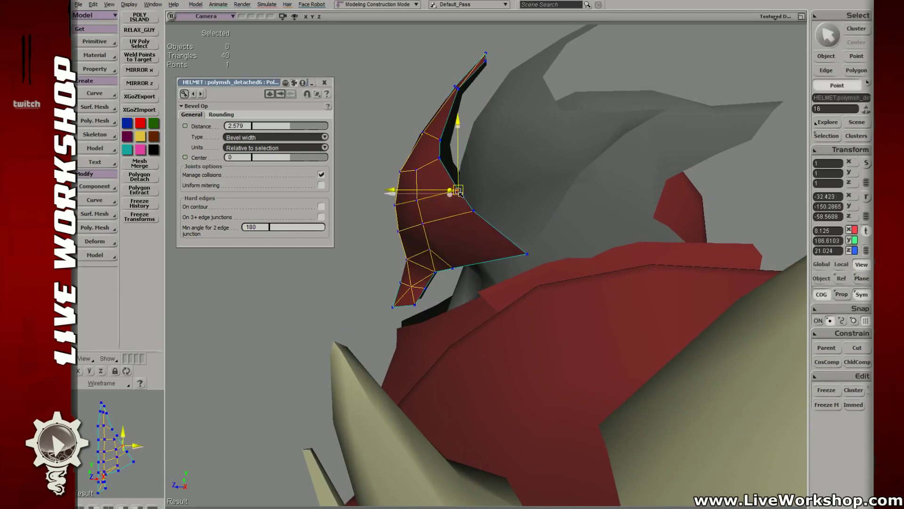
key(e)
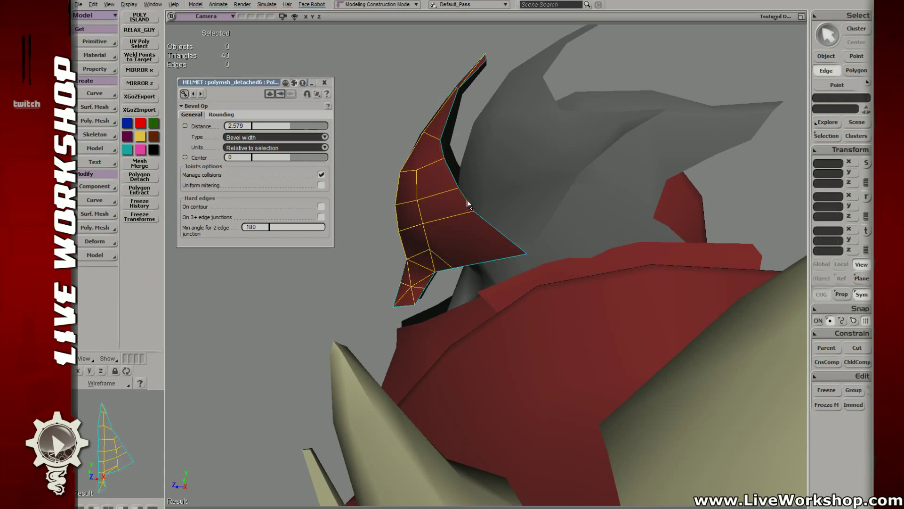
click(460, 201)
key(v)
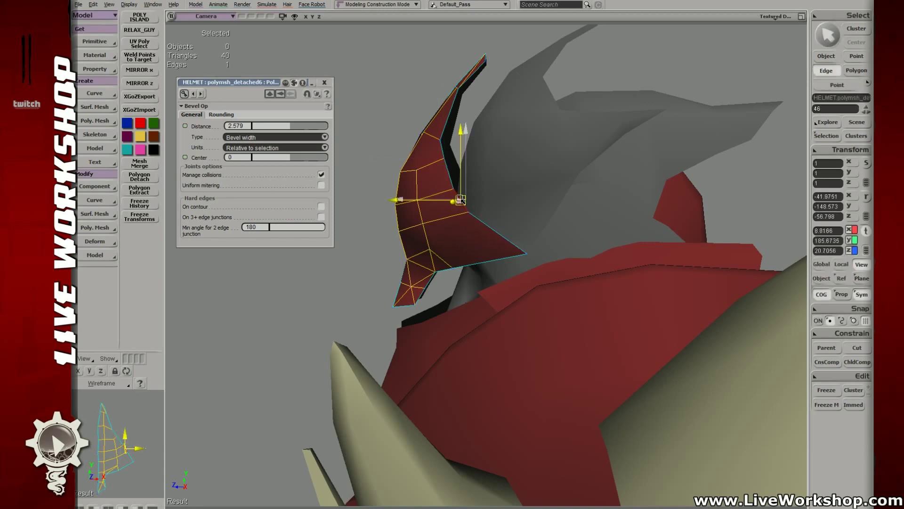
- Cut an edge from the crown's rear border down to its lower border ahead of the corner and adjust the nearby interior point
key(s)
right_drag(460, 201, 485, 224)
middle_drag(485, 224, 442, 214)
right_drag(442, 214, 583, 233)
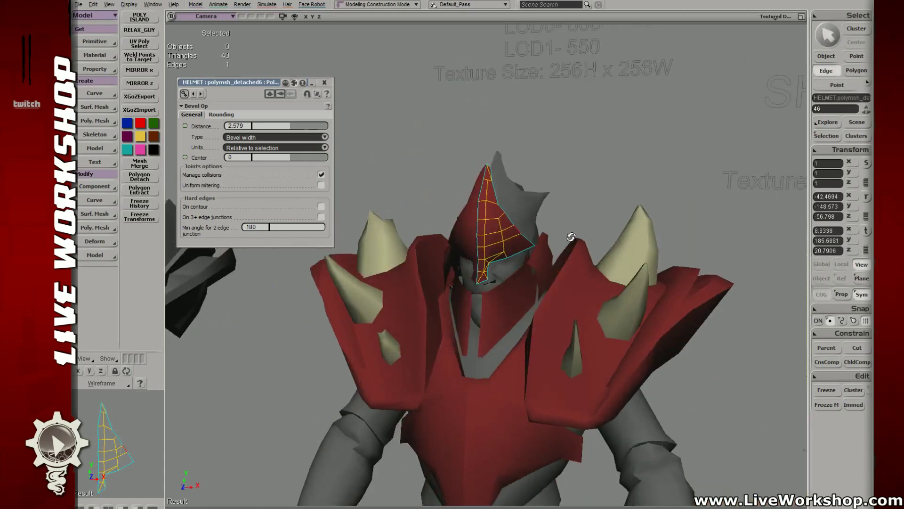
drag(582, 232, 476, 231)
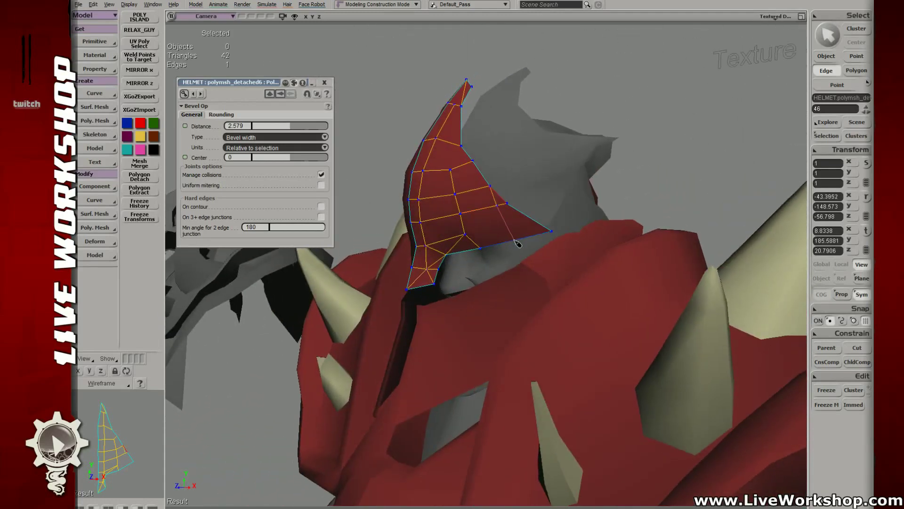
key(t)
click(462, 218)
key(v)
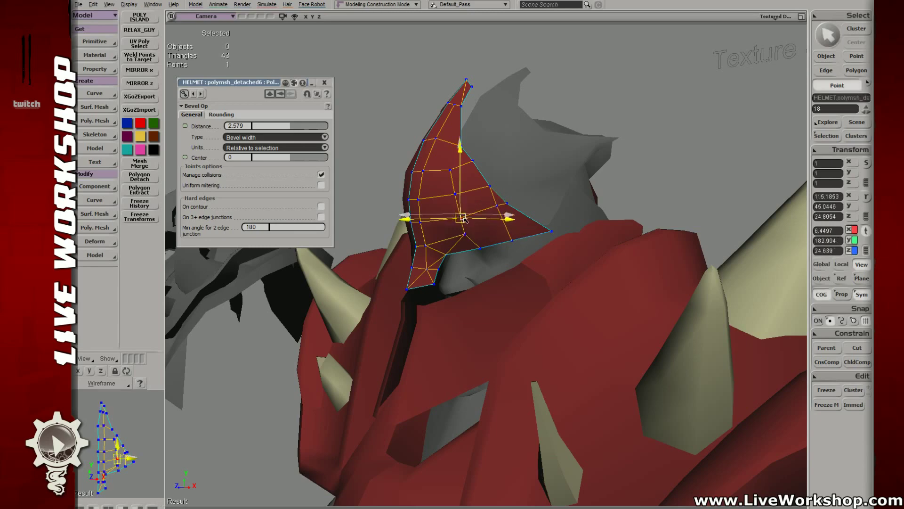
drag(464, 219, 516, 231)
- Reposition the new point on the crown's lower border near the rear corner
drag(487, 194, 521, 202)
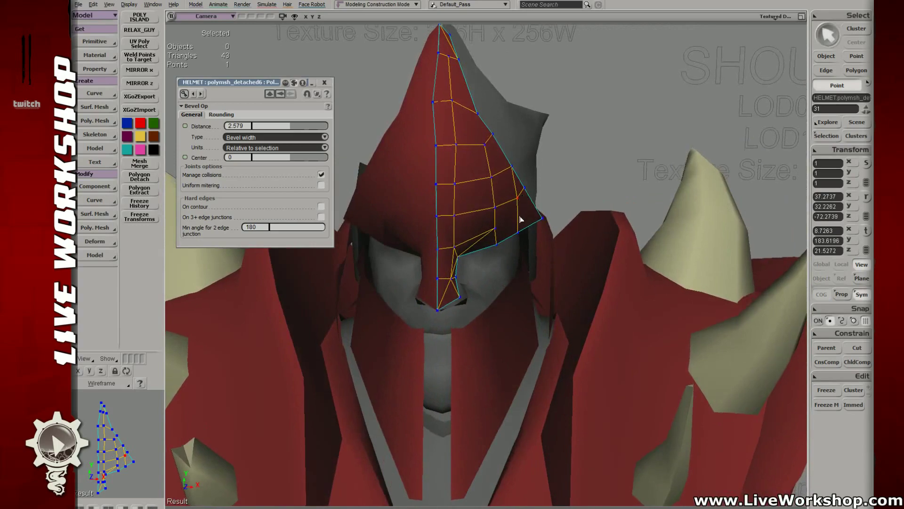
middle_drag(515, 230, 516, 245)
right_drag(516, 245, 533, 291)
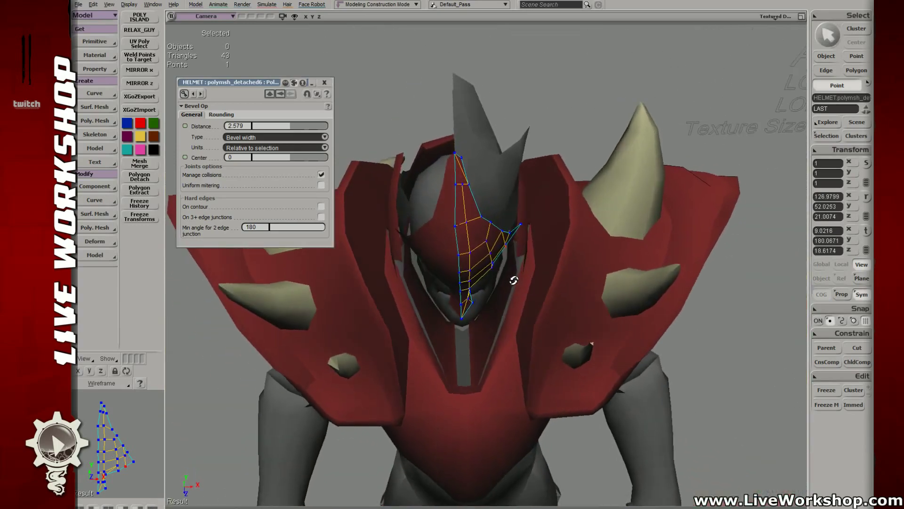
middle_drag(513, 261, 507, 248)
key(u)
click(509, 246)
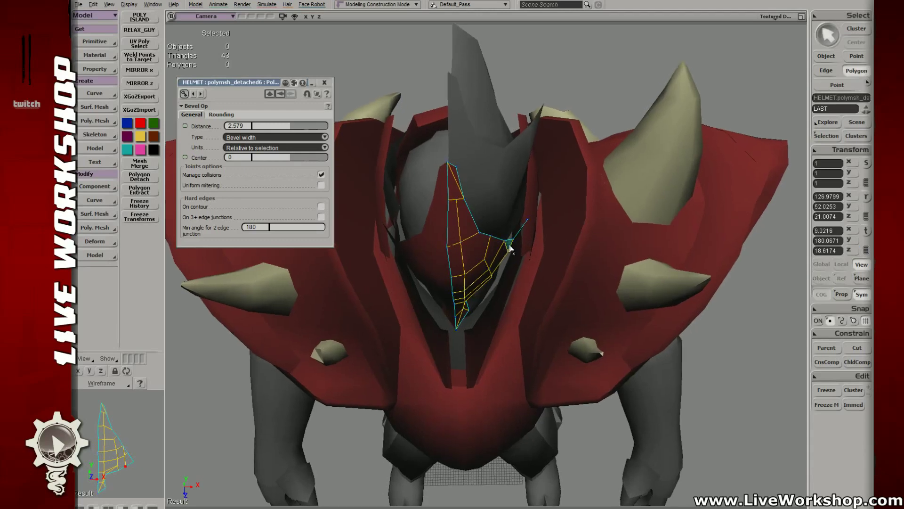
key(v)
drag(538, 246, 535, 246)
- Shift the lower border point above the eye opening to round the brow edge
right_drag(515, 261, 495, 241)
key(m)
drag(493, 265, 495, 266)
key(v)
right_drag(496, 266, 470, 218)
key(s)
middle_drag(471, 218, 519, 250)
right_drag(518, 250, 544, 234)
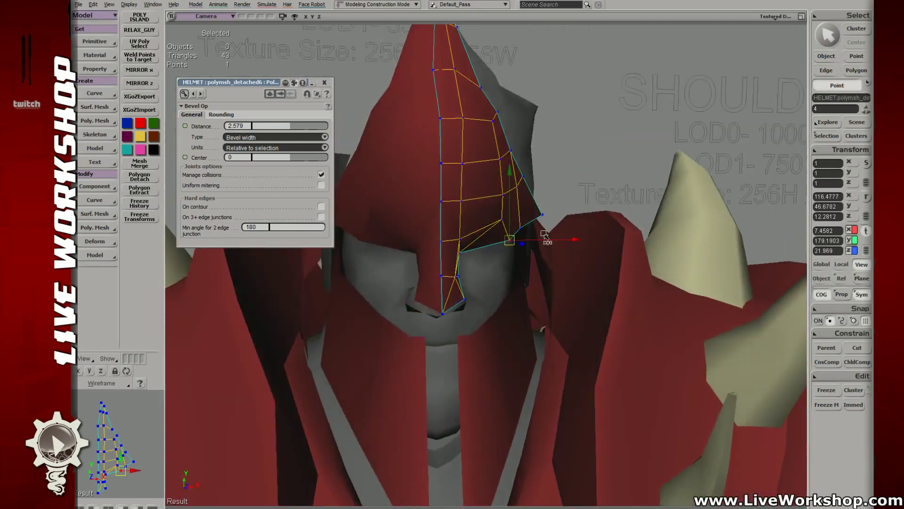
- Tweak the lower border point nearest the rear corner to follow the side of the face
key(m)
click(519, 227)
key(v)
drag(537, 228, 540, 228)
- Review the crown on the full figure from several angles and save the scene
key(s)
right_drag(540, 230, 552, 262)
middle_drag(553, 262, 424, 226)
right_drag(424, 226, 401, 213)
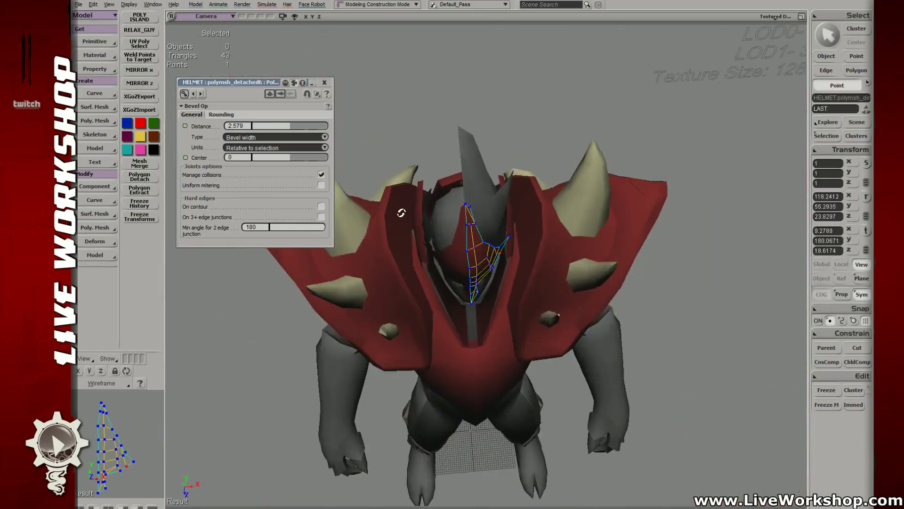
middle_drag(402, 213, 305, 191)
right_drag(509, 226, 524, 252)
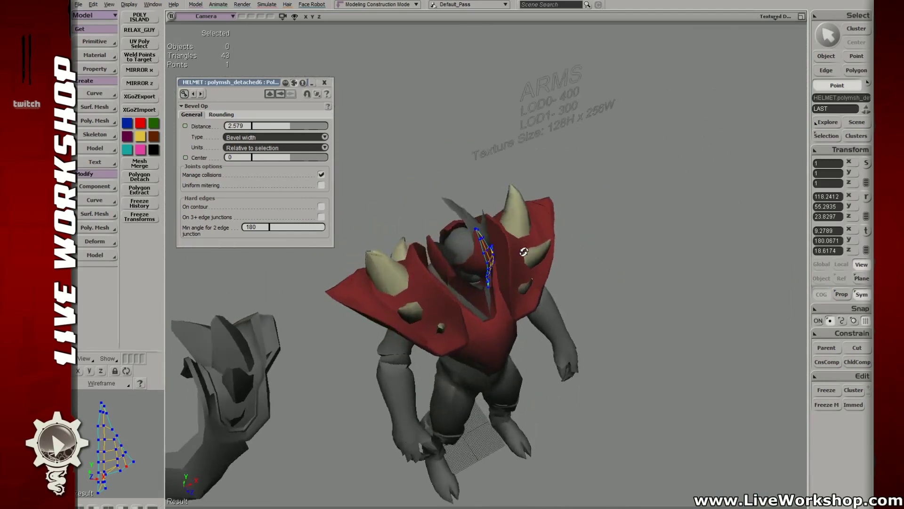
middle_drag(524, 252, 478, 208)
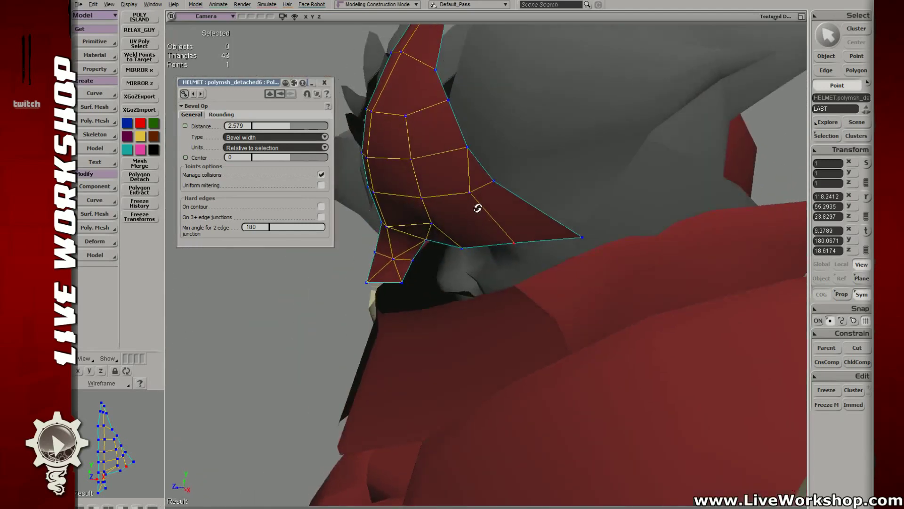
right_drag(477, 208, 517, 214)
key(ctrl+s)
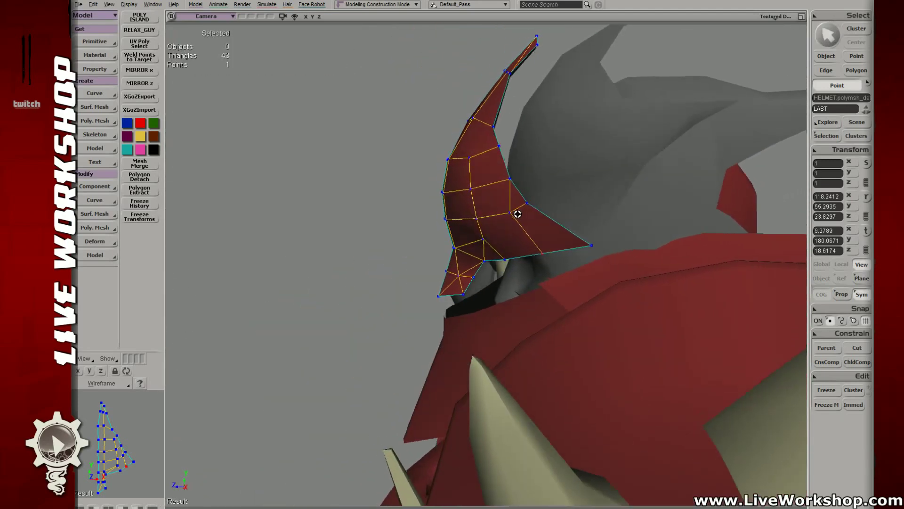
- Move the rear border point above the corner backward and pull the crown's corner tip farther back along the head
click(513, 215)
key(v)
drag(517, 215, 541, 214)
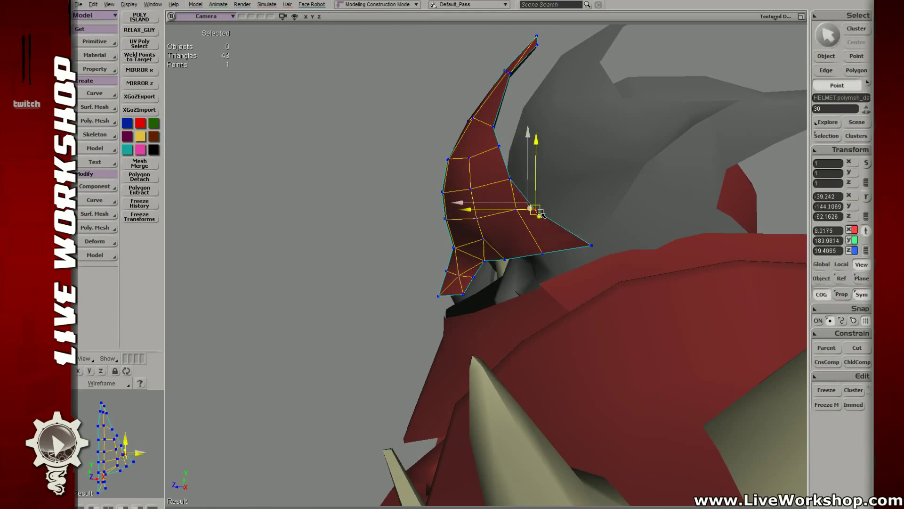
key(t)
click(593, 246)
key(v)
drag(595, 247, 630, 239)
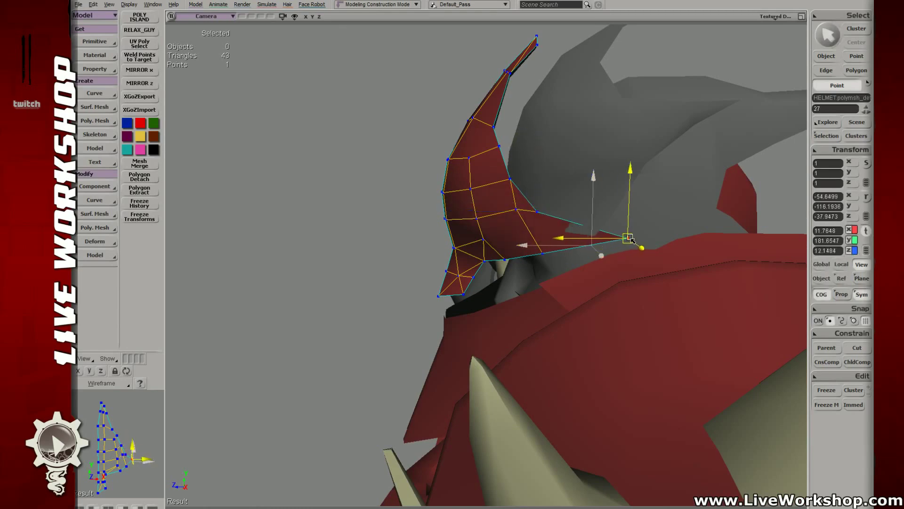
- Add an edge across the extended rear corner between both borders and move the lower border point ahead of it
key(s)
right_drag(577, 238, 641, 238)
key(v)
drag(545, 217, 548, 214)
key(s)
right_drag(543, 216, 473, 221)
drag(551, 259, 542, 261)
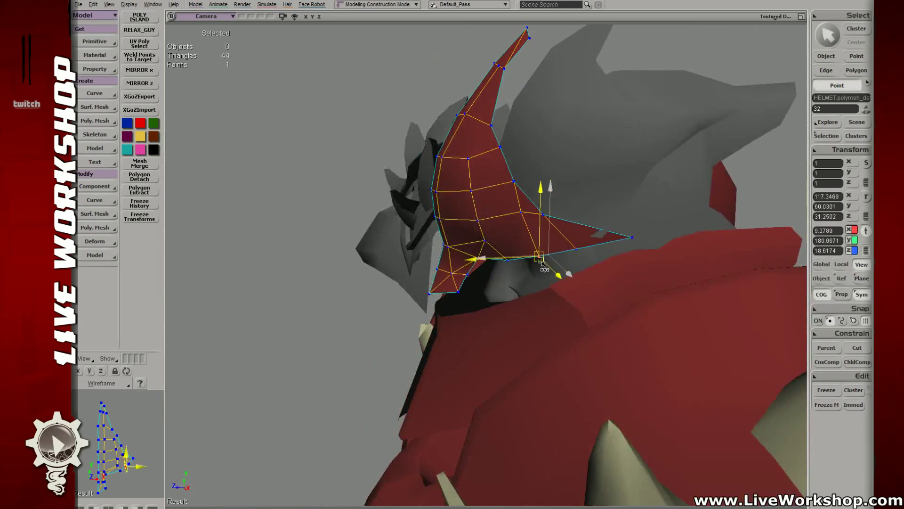
- Move the lower border point above the eye opening forward toward the nose guard
key(t)
click(508, 260)
key(v)
key(s)
right_drag(509, 260, 550, 241)
drag(497, 255, 503, 255)
key(s)
key(v)
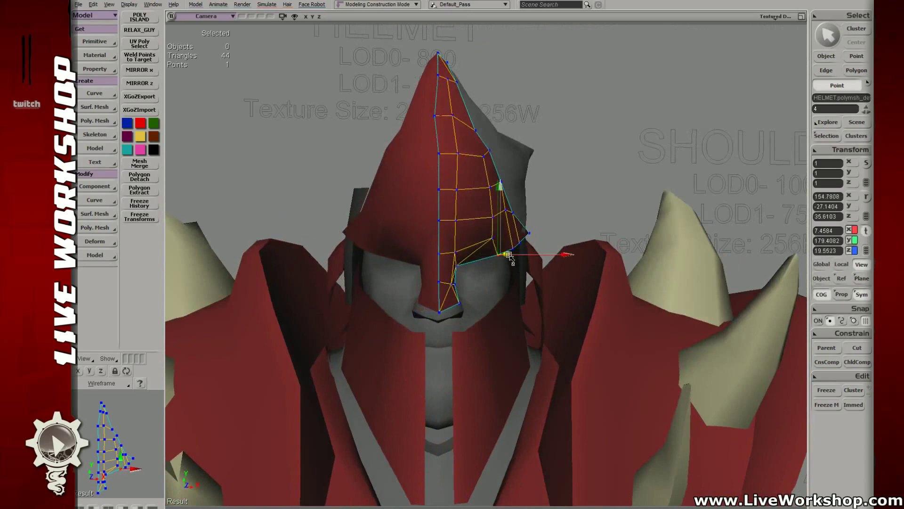
key(s)
right_drag(508, 255, 527, 259)
drag(526, 259, 499, 260)
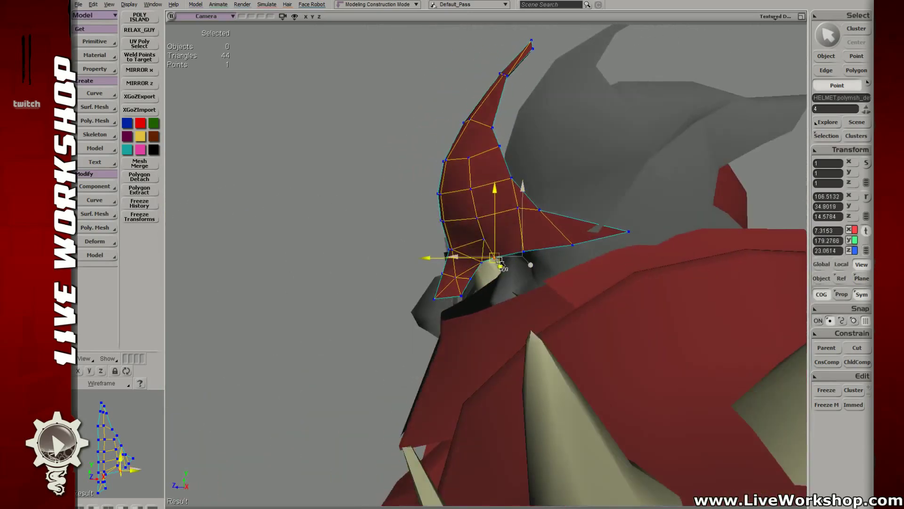
- Refine the brow's lower border point beside the nose guard and reposition the interior point above it
key(s)
right_drag(499, 260, 552, 261)
drag(494, 259, 490, 262)
key(s)
right_drag(490, 262, 464, 245)
key(s)
mouse_move(489, 242)
mouse_down()
mouse_move(473, 243)
mouse_move(515, 228)
mouse_move(507, 242)
mouse_move(530, 246)
mouse_move(460, 242)
mouse_move(551, 245)
mouse_move(472, 247)
mouse_move(486, 248)
mouse_up()
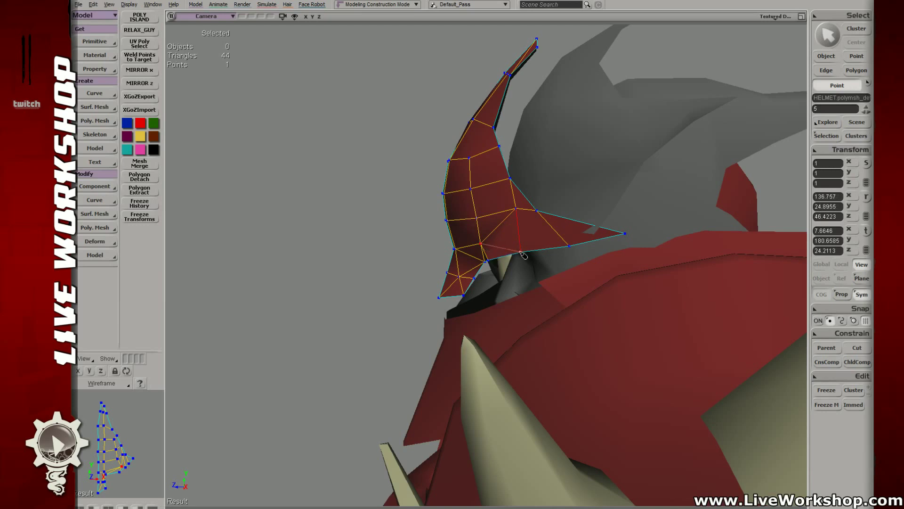
- Delete and recut the edge across the extended rear corner between the rear and lower borders
drag(528, 254, 560, 238)
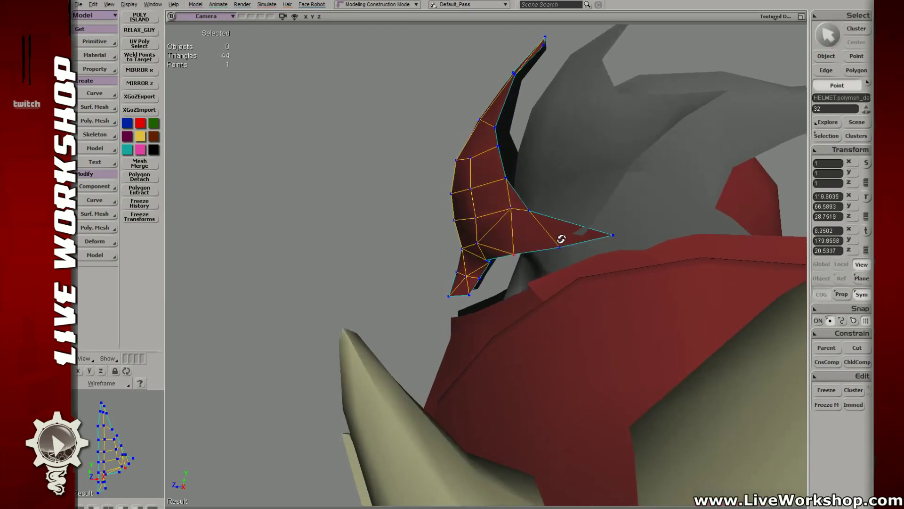
key(e)
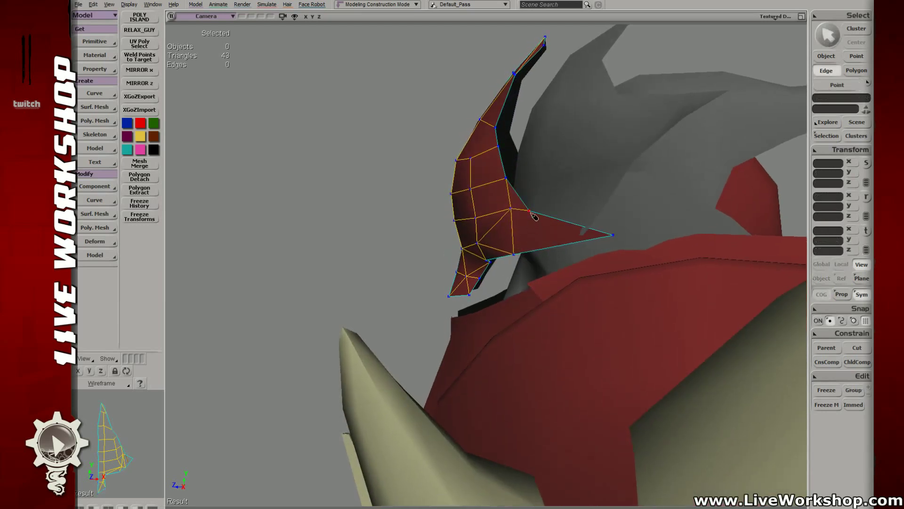
click(559, 246)
- Adjust the recut edge's lower border point and lower the interior point just ahead of the corner
key(t)
drag(546, 238, 570, 257)
drag(726, 273, 512, 217)
key(v)
key(s)
right_drag(377, 217, 550, 226)
drag(513, 225, 503, 217)
- Lower the rear border point in the middle of the crown and adjust the interior point on the row below
key(t)
drag(501, 172, 512, 185)
key(v)
drag(507, 180, 505, 186)
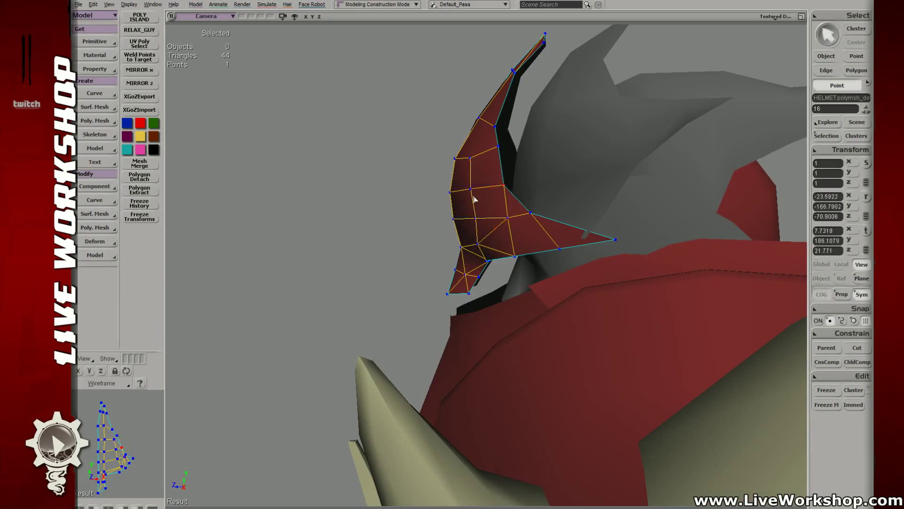
drag(469, 211, 484, 222)
key(v)
drag(485, 221, 480, 224)
- Deselect the crown, check its silhouette with the whole armour set and save the scene
key(s)
key(space)
middle_drag(480, 223, 196, 166)
click(376, 205)
key(s)
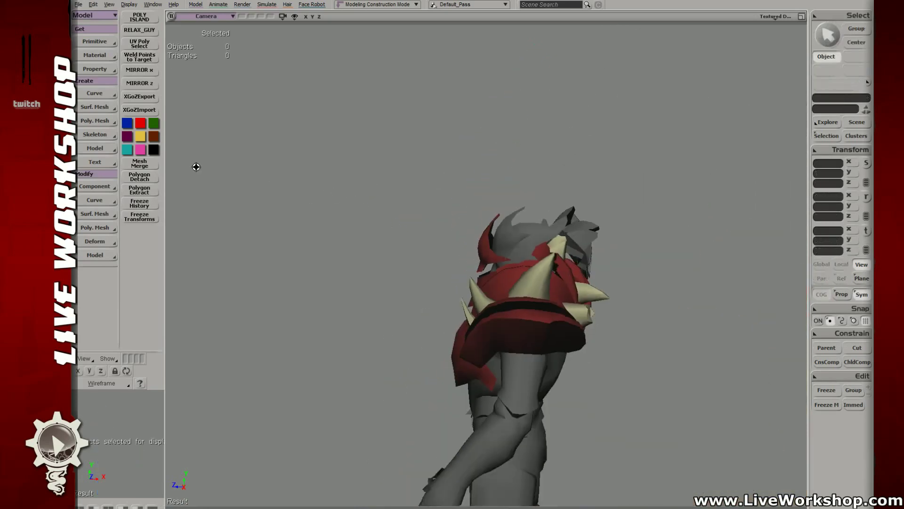
right_drag(196, 166, 482, 252)
middle_drag(482, 252, 541, 275)
right_drag(541, 274, 518, 253)
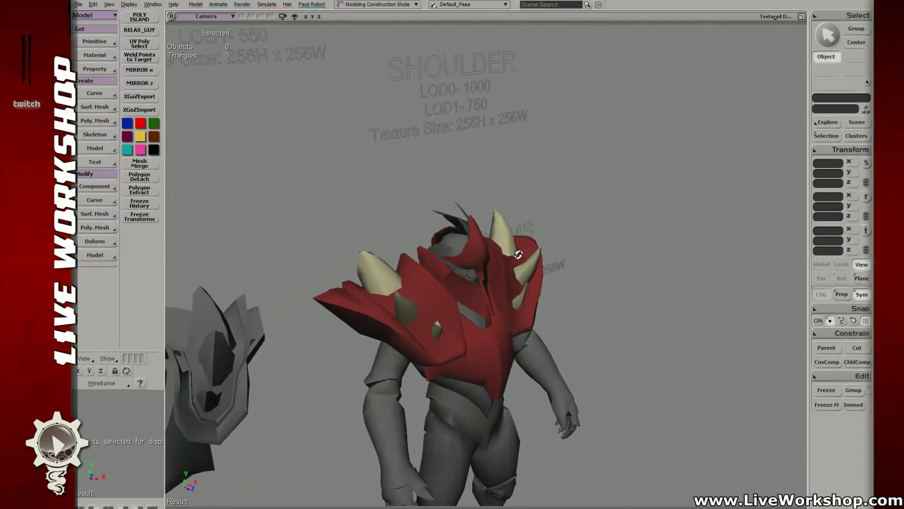
key(ctrl+s)
drag(518, 254, 472, 277)
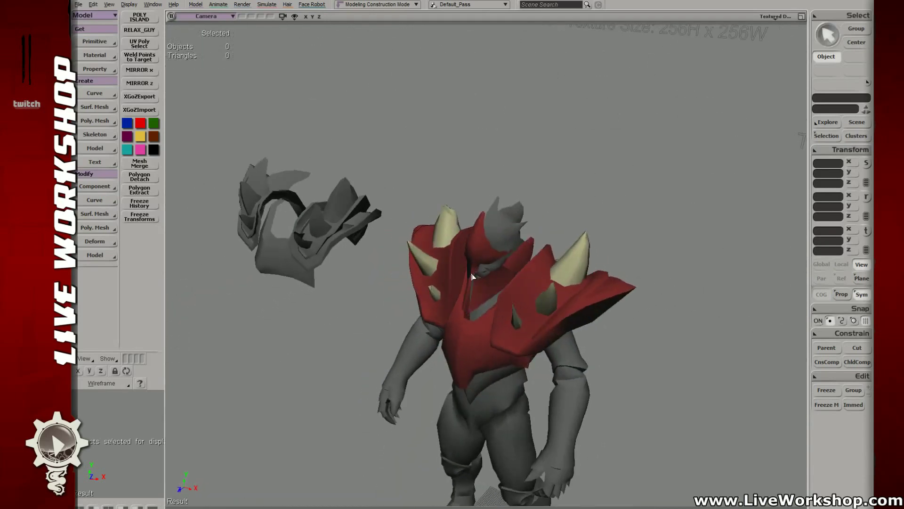
- Examine the crown's brow and nose guard around the face from the front and sides
middle_drag(468, 271, 615, 312)
right_drag(616, 313, 466, 277)
middle_drag(467, 277, 544, 293)
right_drag(544, 293, 479, 266)
click(478, 260)
drag(477, 260, 479, 238)
key(u)
click(481, 237)
shift+click(515, 232)
middle_drag(612, 238, 334, 202)
right_drag(335, 202, 464, 183)
middle_drag(464, 184, 598, 234)
right_drag(598, 233, 478, 284)
- Shift the nose guard's lower outer point sideways, plus the two points where the guard meets the brow
key(t)
click(475, 282)
key(v)
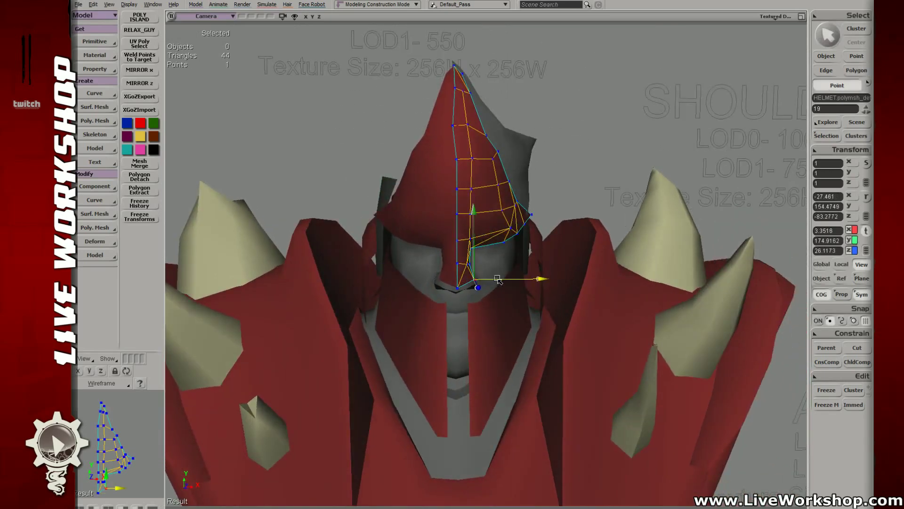
shift+click(474, 246)
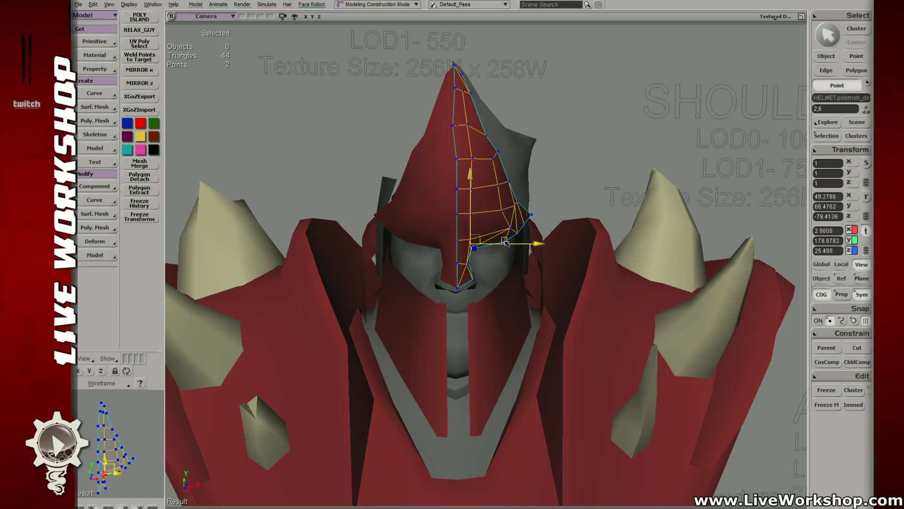
- Shift the two mid-height outer points of the nose guard sideways and adjust the inner corner point of the eye opening
key(t)
drag(463, 257, 480, 270)
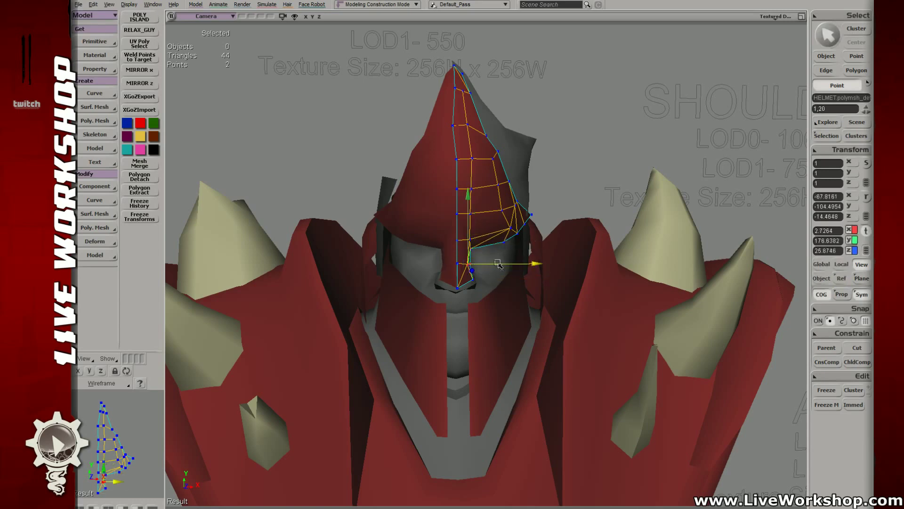
right_drag(498, 266, 484, 257)
key(t)
drag(464, 240, 481, 255)
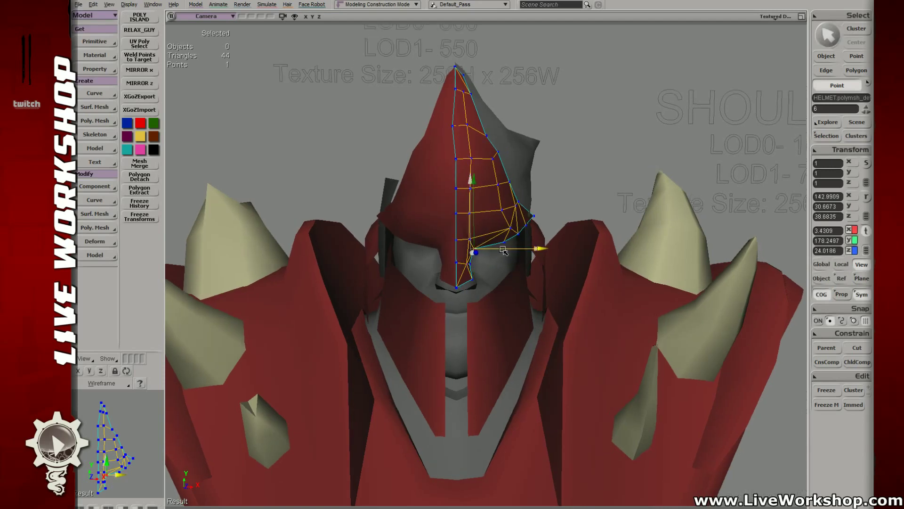
- Leave point editing, select the grey rear piece of the helmet, check the crown from the front and save the scene
key(space)
middle_drag(555, 203, 581, 254)
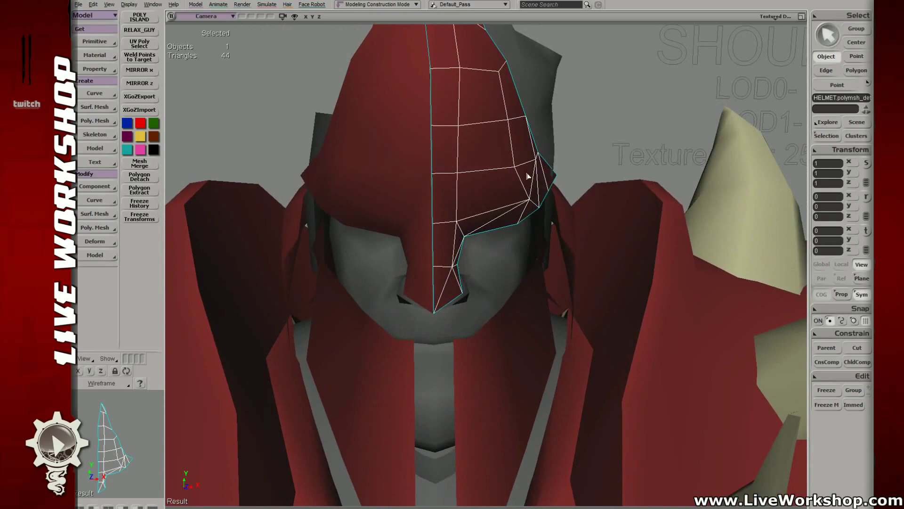
click(540, 94)
middle_drag(527, 141, 549, 259)
key(ctrl+s)
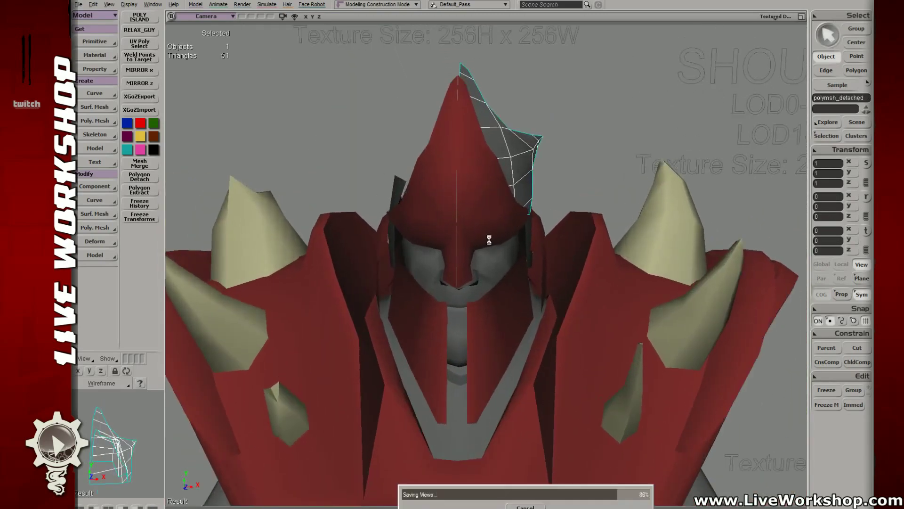
- Shift the lower brow border point above the eye opening sideways on the helmet crown
right_drag(489, 240, 544, 254)
key(t)
click(517, 257)
key(v)
drag(554, 257, 547, 257)
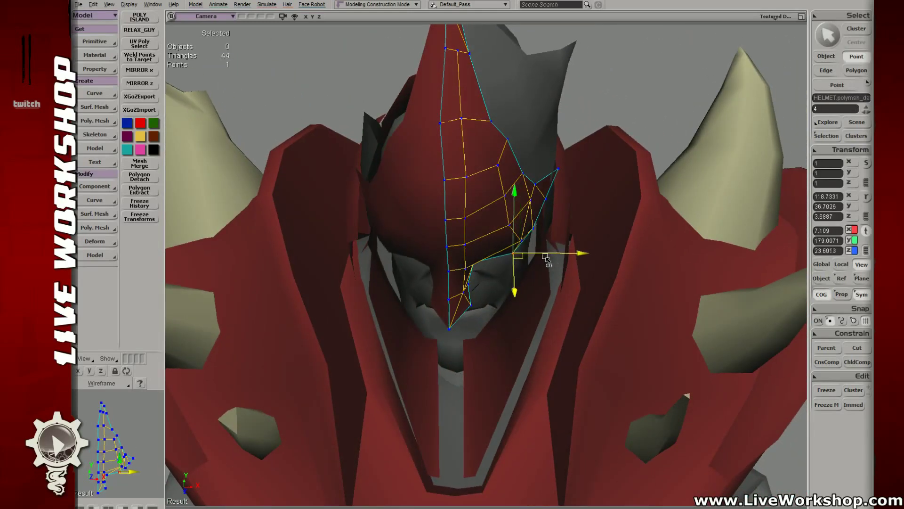
- Pull the eye opening's inner corner point and the adjacent nose guard point forward in side view
right_drag(547, 258, 473, 258)
key(t)
click(482, 257)
key(v)
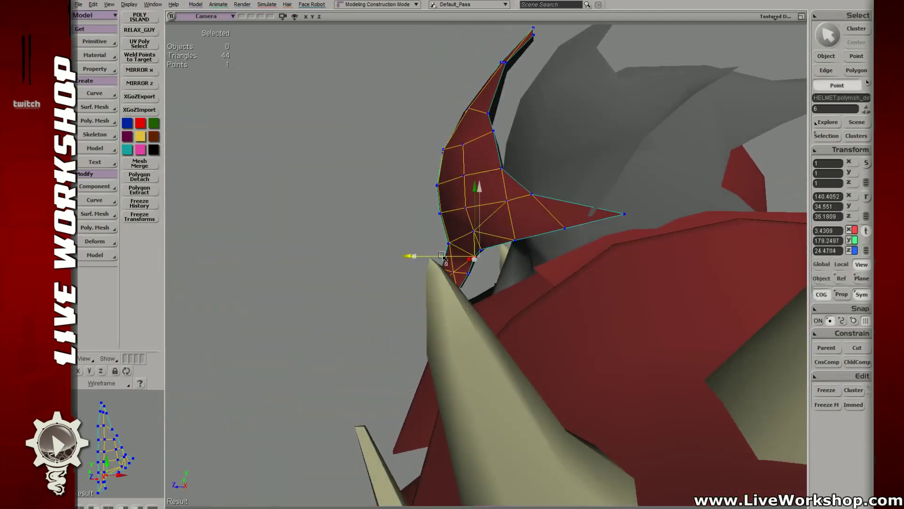
key(s)
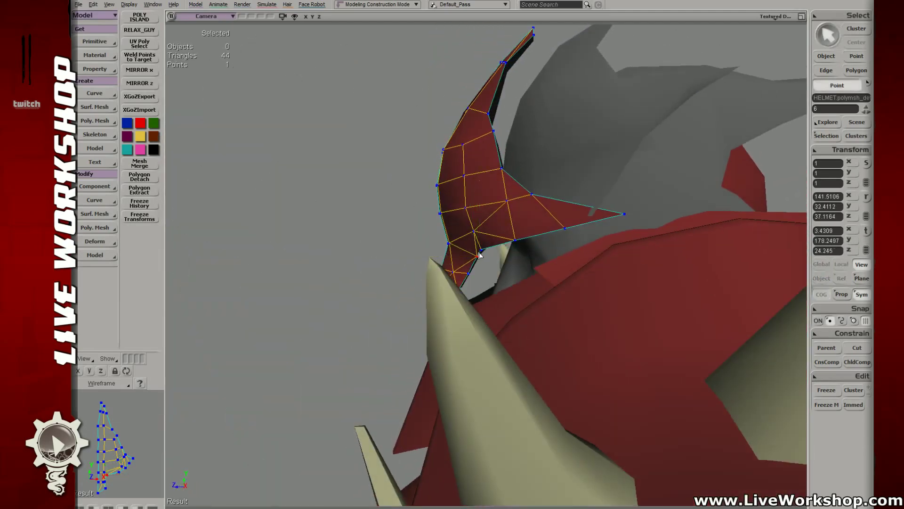
mouse_move(435, 257)
right_down()
mouse_move(521, 272)
mouse_move(424, 262)
right_up()
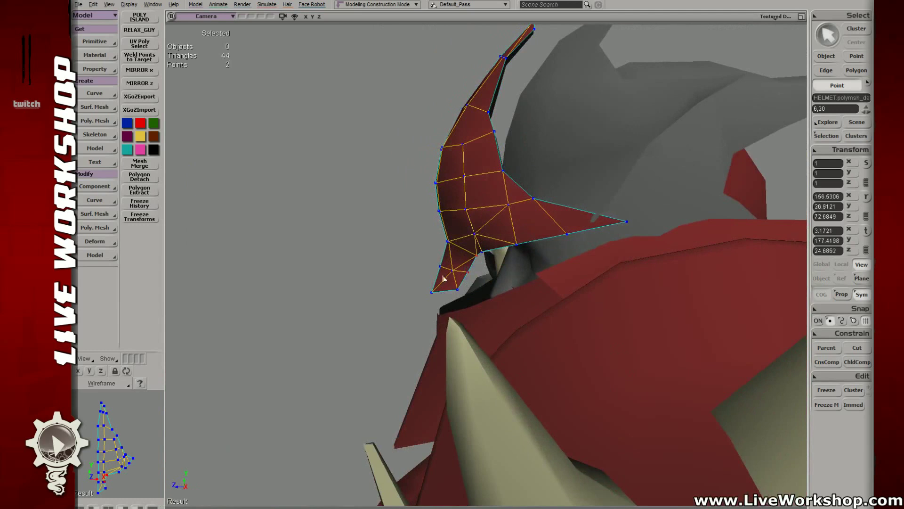
key(v)
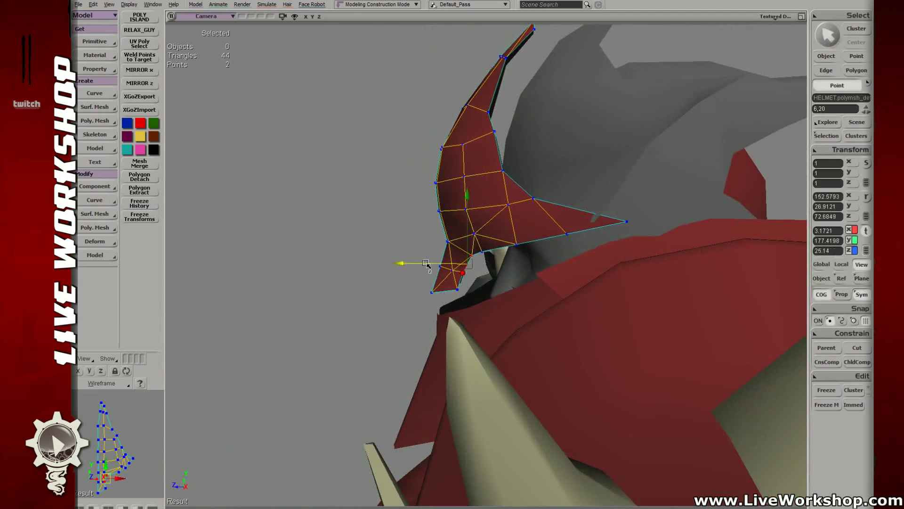
- Pull the neighbouring brow point above the eye opening forward and check the brow from the front
key(t)
key(v)
drag(487, 246, 466, 244)
key(t)
key(v)
key(s)
right_drag(445, 250, 505, 253)
- Add edges across the crown's lower brow, from the inner point above the nose guard outward and toward the rear corner
key(backslash)
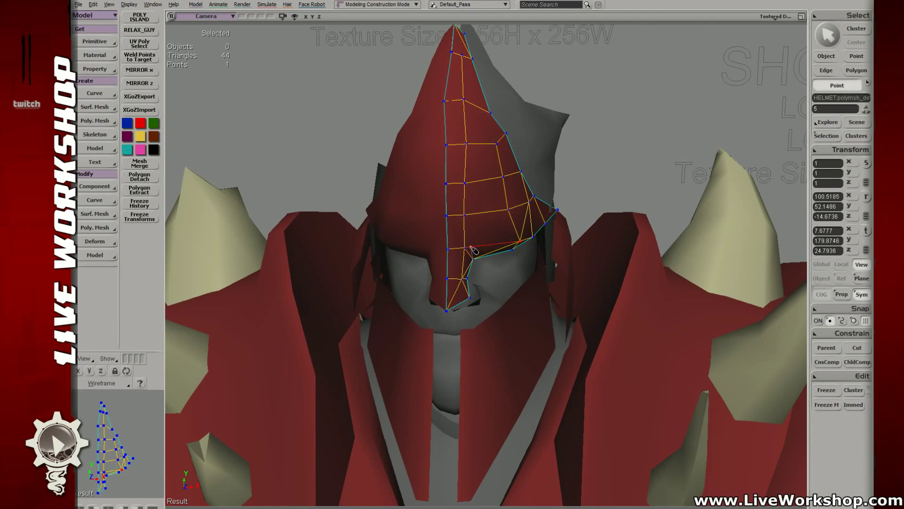
click(471, 247)
click(517, 230)
right_drag(516, 230, 393, 225)
key(e)
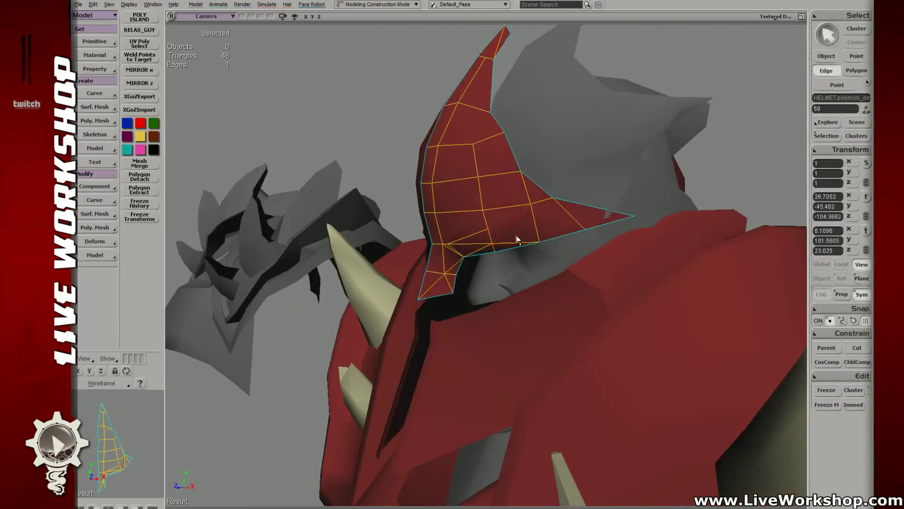
key(backslash)
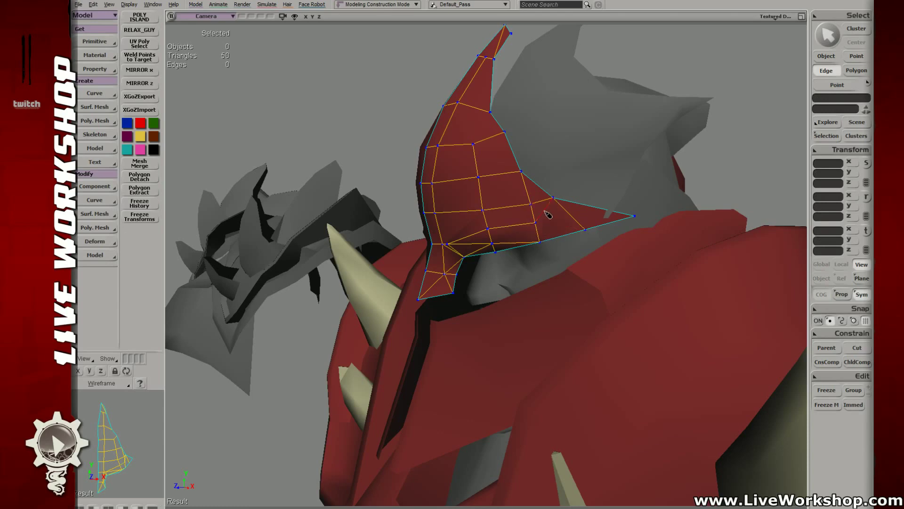
click(584, 229)
- Pull the centre-line point where the brow meets the nose guard forward
right_drag(440, 204, 437, 241)
key(t)
click(465, 239)
key(v)
drag(437, 239, 430, 238)
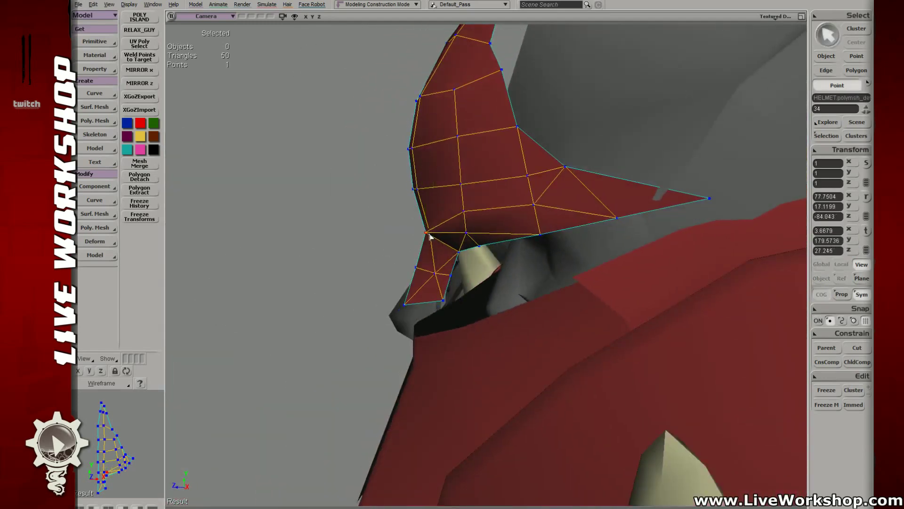
- Reposition the brow ridge point over the eye in side view and shift it outward in front view
right_drag(430, 238, 475, 236)
click(467, 230)
key(v)
drag(455, 235, 462, 233)
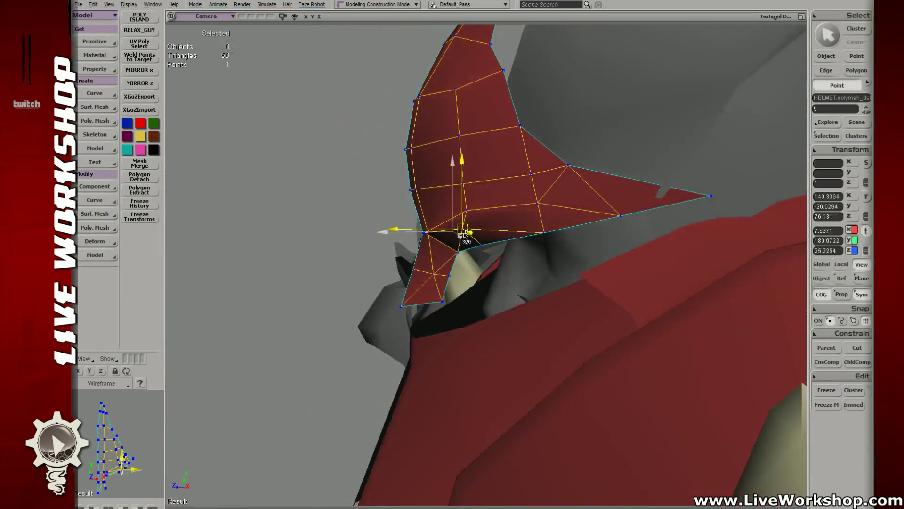
right_drag(463, 234, 530, 236)
key(v)
drag(542, 230, 545, 230)
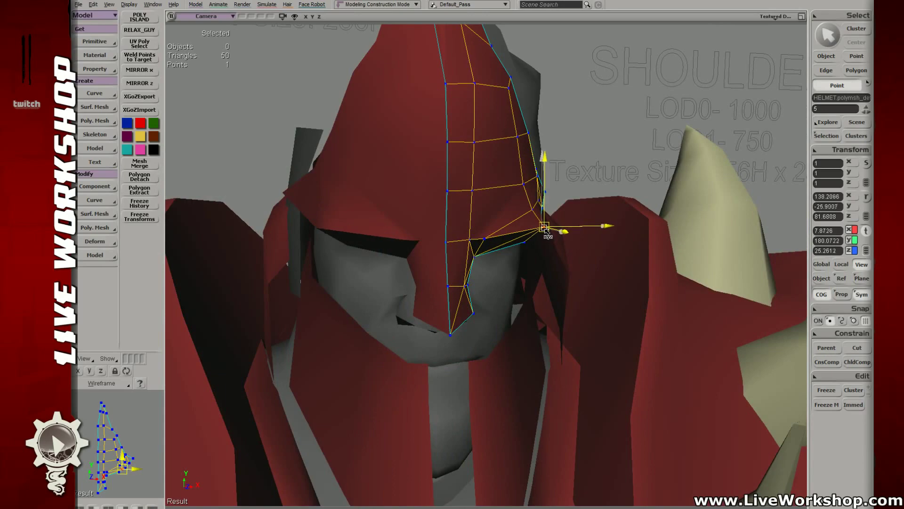
- Deselect the crown and examine the reshaped brow and nose guard with the whole armour set from several angles
middle_drag(546, 230, 525, 224)
key(space)
key(ctrl+shift+a)
middle_drag(511, 133, 416, 206)
right_drag(415, 205, 275, 159)
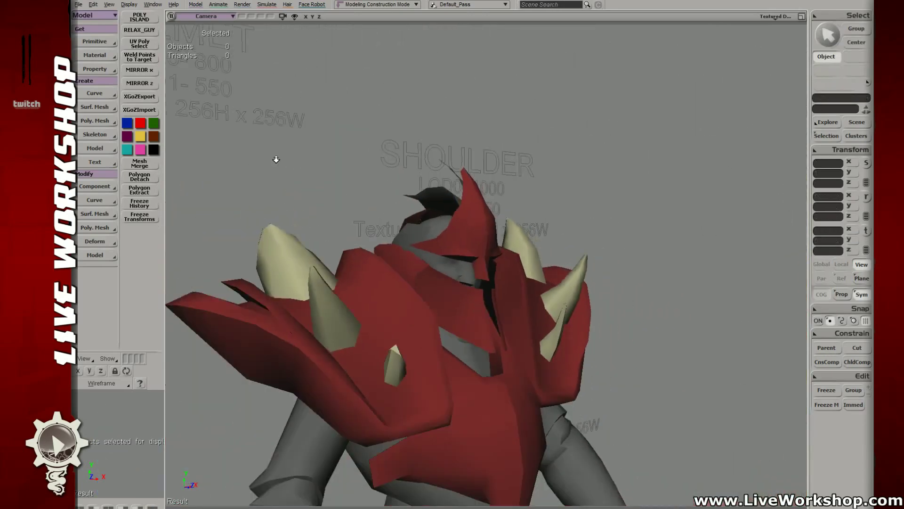
middle_drag(276, 159, 254, 177)
right_drag(254, 177, 485, 248)
middle_drag(484, 248, 511, 257)
right_drag(511, 257, 501, 263)
middle_drag(501, 262, 522, 264)
right_drag(522, 264, 543, 273)
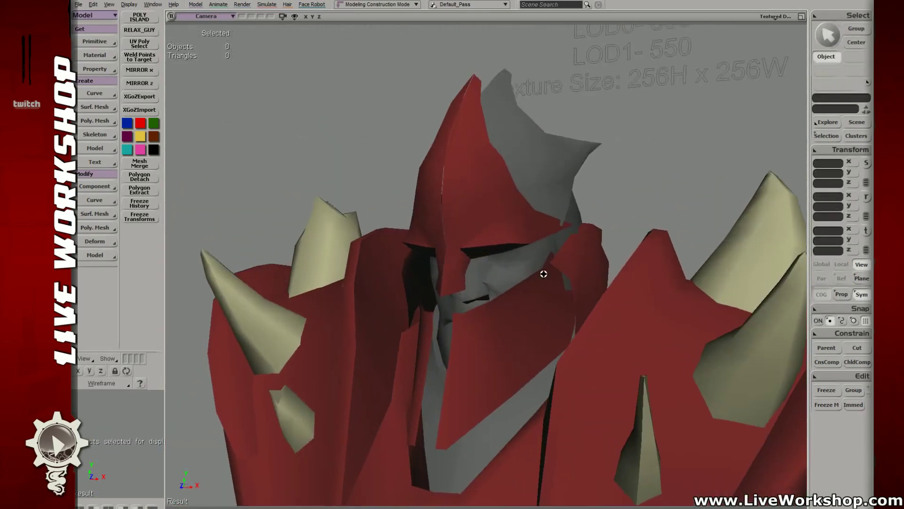
middle_drag(480, 234, 411, 224)
right_drag(437, 223, 464, 248)
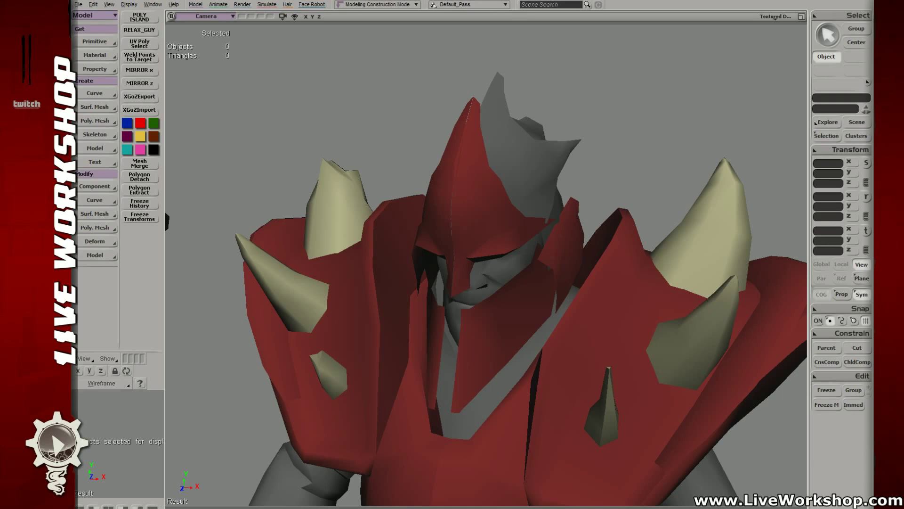
- Examine the helmet crown, brow and shoulder armour together from the front and from above
key(s)
middle_drag(568, 187, 574, 171)
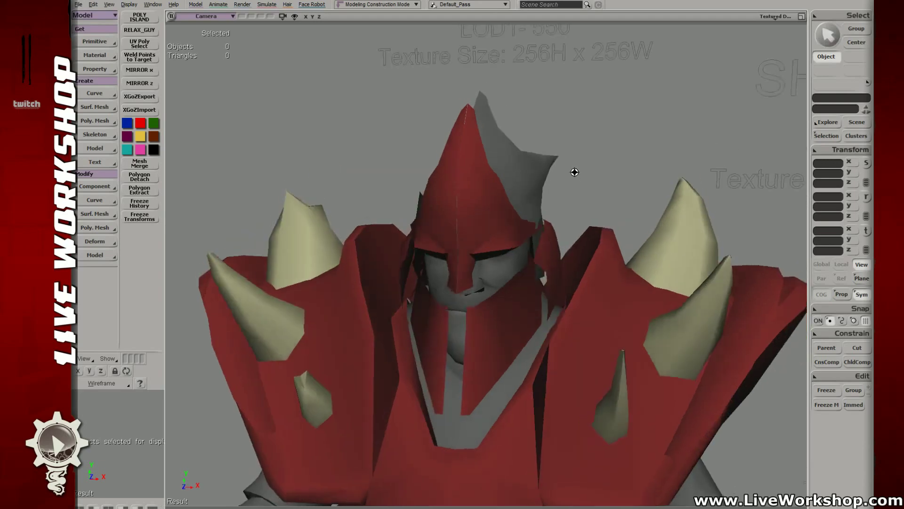
right_drag(574, 171, 544, 207)
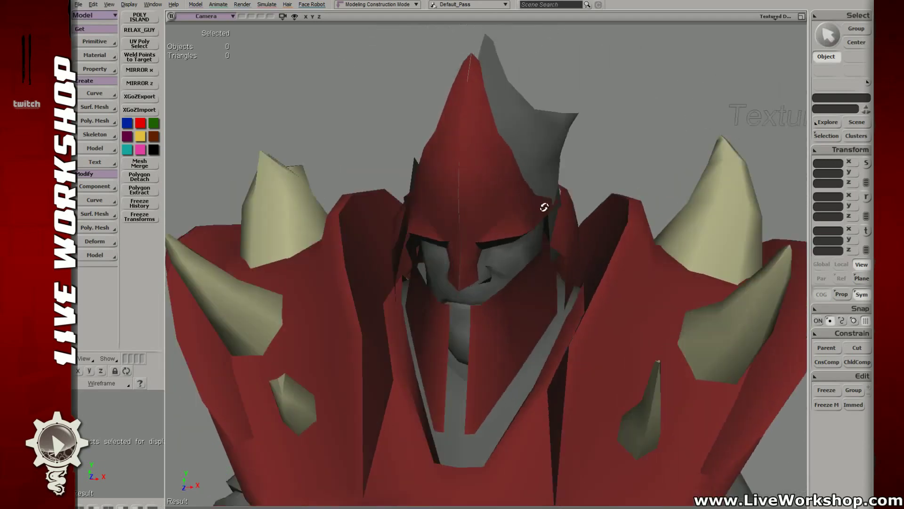
middle_drag(545, 207, 444, 202)
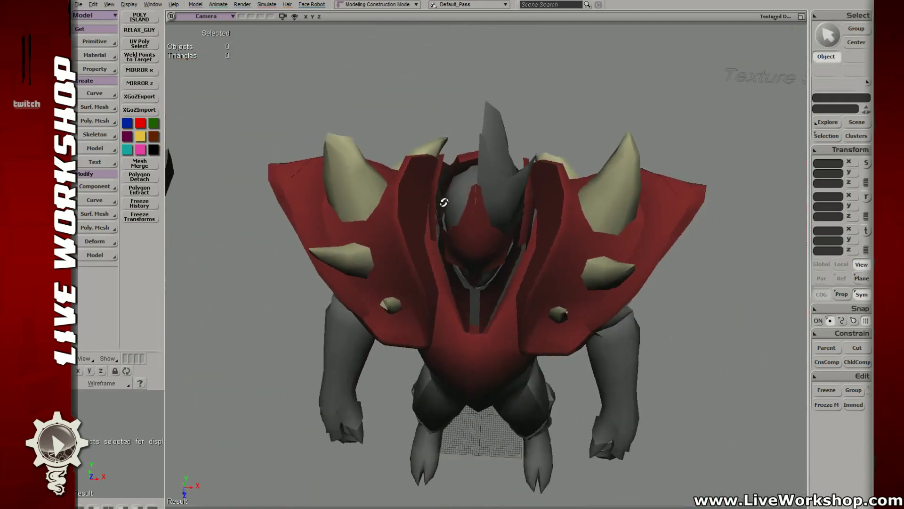
right_drag(445, 202, 505, 178)
middle_drag(504, 177, 552, 200)
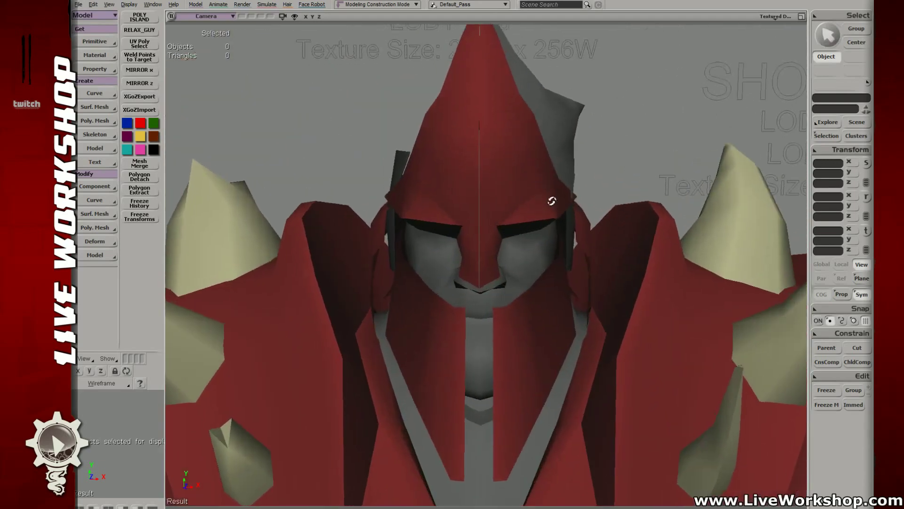
right_drag(552, 200, 547, 193)
- Shift the inner brow points above the nose guard slightly toward the helmet's centre line
click(492, 216)
key(t)
drag(510, 239, 510, 241)
middle_drag(510, 240, 531, 228)
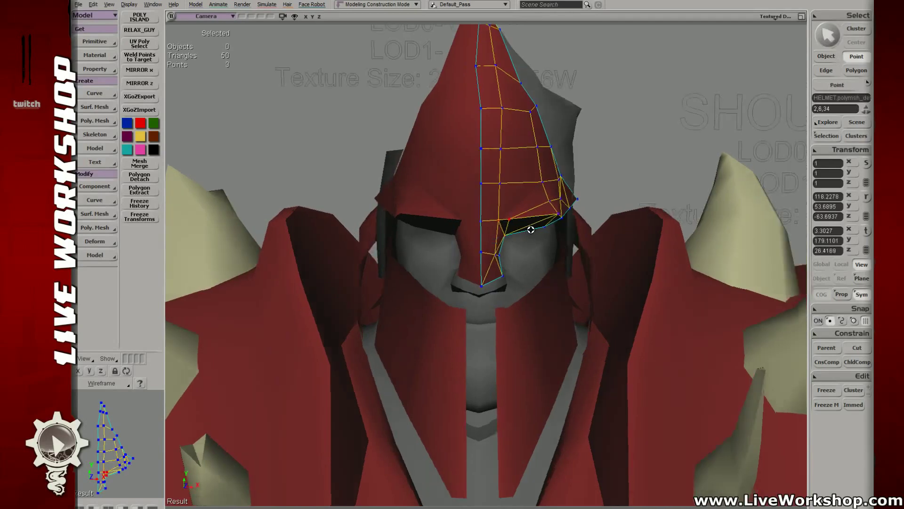
key(v)
mouse_move(547, 223)
mouse_down()
mouse_move(533, 223)
mouse_move(551, 229)
mouse_up()
key(t)
key(ctrl+z)
ctrl+click(504, 235)
key(v)
key(t)
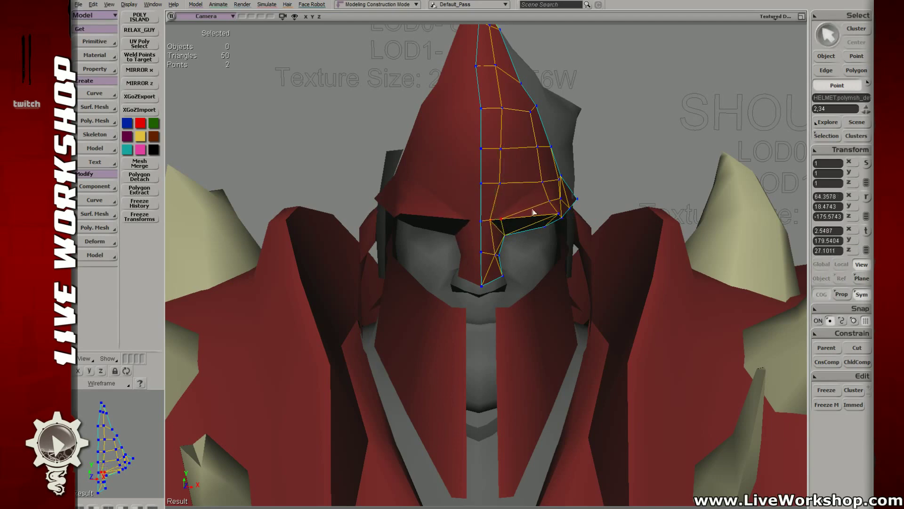
- Move the brow ridge point above the eye slightly inward
drag(531, 173, 552, 189)
key(s)
right_drag(558, 188, 553, 187)
key(v)
drag(575, 181, 570, 181)
- Add edges from the brow ridge point above the eye across the inner brow to the centre line
key(s)
right_drag(564, 184, 502, 216)
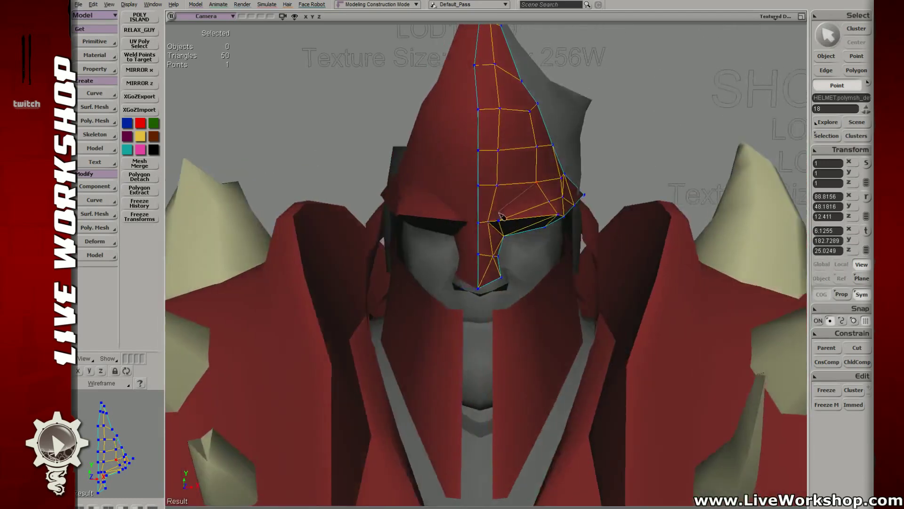
shift+click(500, 215)
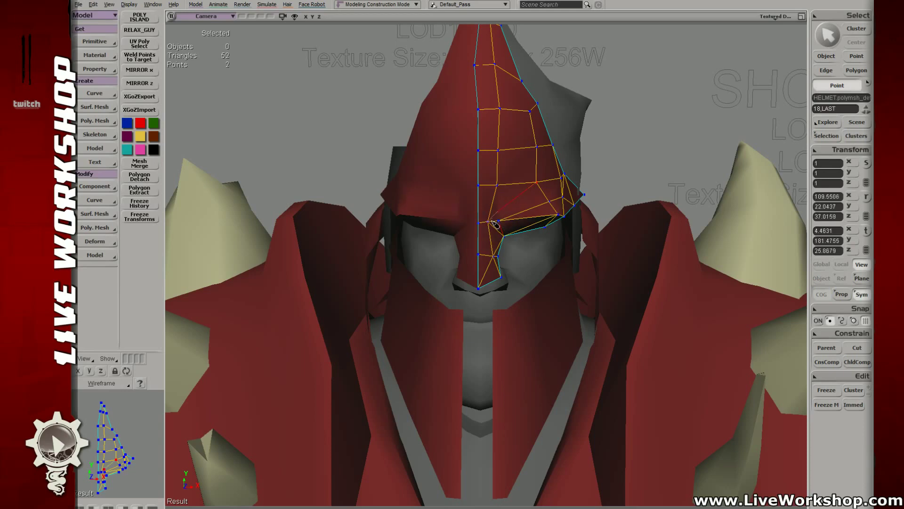
middle_drag(500, 219, 567, 220)
right_drag(568, 221, 497, 224)
click(465, 231)
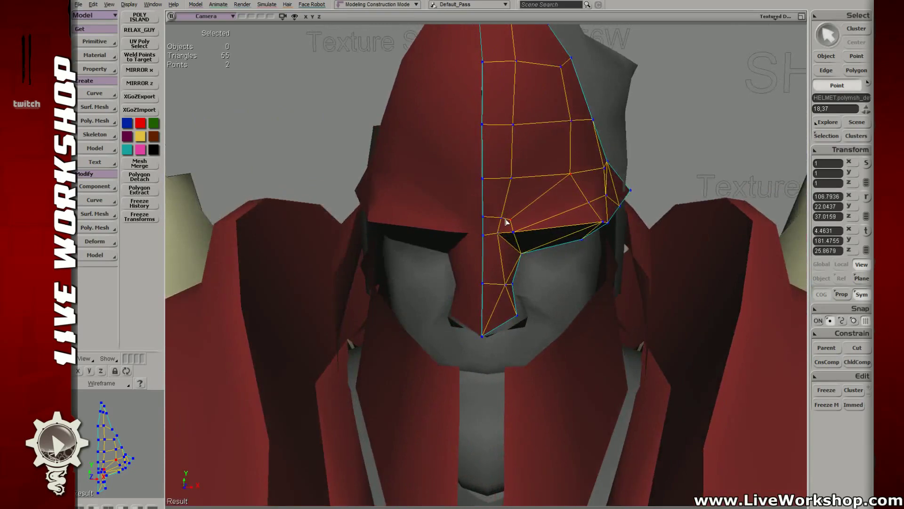
- Pull the two newly added points above the nose guard toward the centre line
key(m)
click(502, 218)
drag(505, 203, 500, 204)
key(s)
right_drag(497, 194, 501, 256)
key(t)
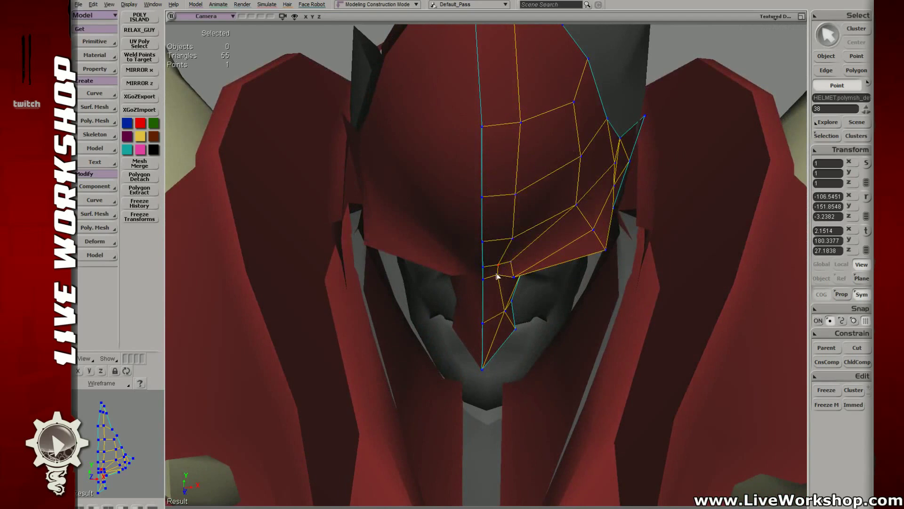
drag(492, 259, 553, 285)
key(v)
key(s)
key(v)
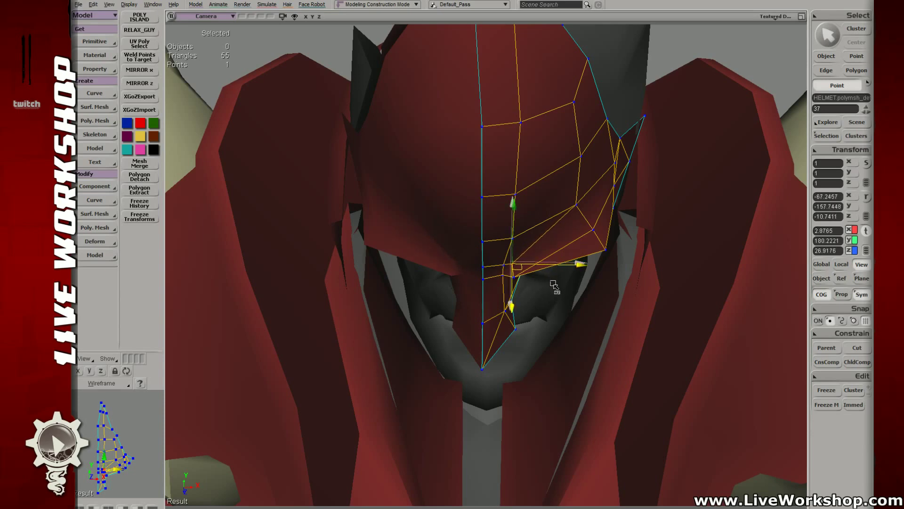
- Fine-tune the outer of the two new inner brow points, bringing it slightly forward
key(s)
right_drag(554, 285, 403, 224)
key(v)
drag(401, 219, 395, 218)
key(s)
right_drag(394, 217, 519, 231)
key(v)
drag(520, 232, 519, 231)
key(s)
right_drag(519, 232, 532, 232)
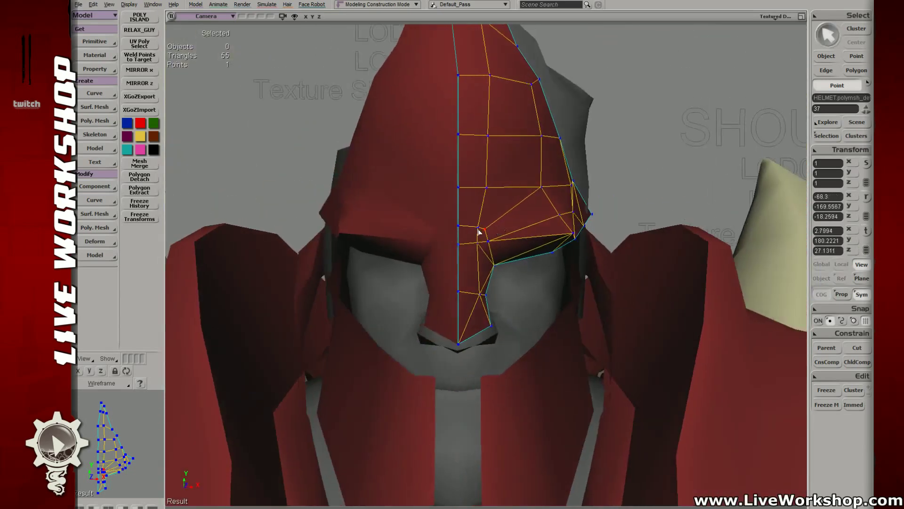
- Adjust the inner brow points above the nose guard and lower the inner point of the brow's bottom edge
drag(475, 225, 485, 258)
key(v)
drag(526, 232, 524, 232)
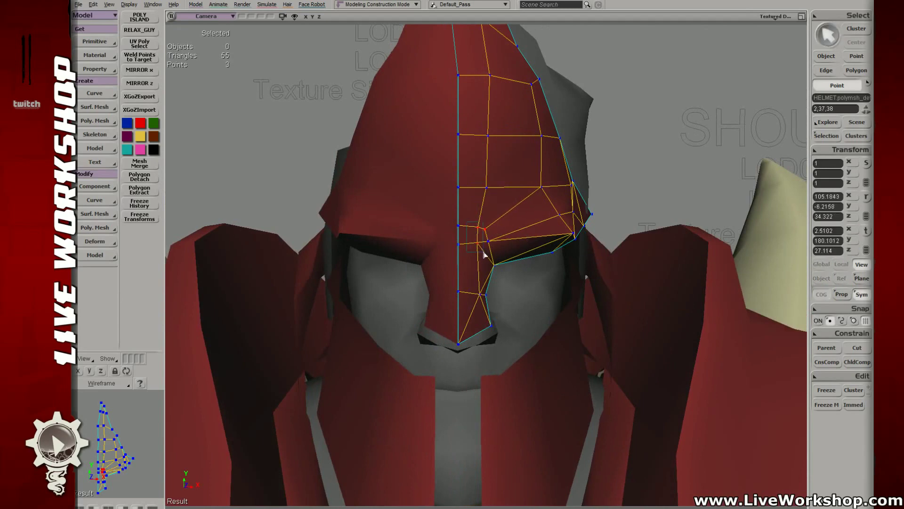
click(490, 243)
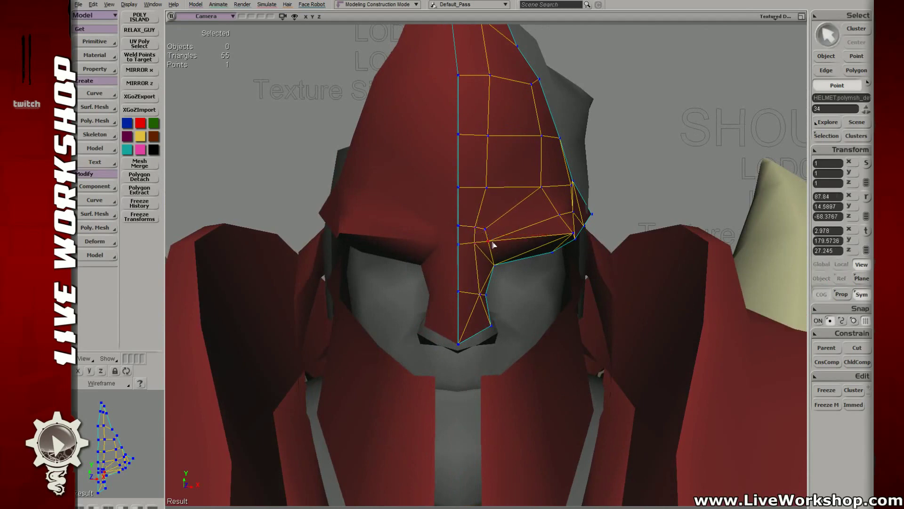
key(v)
key(s)
mouse_move(493, 244)
right_down()
mouse_move(429, 252)
mouse_move(486, 239)
right_up()
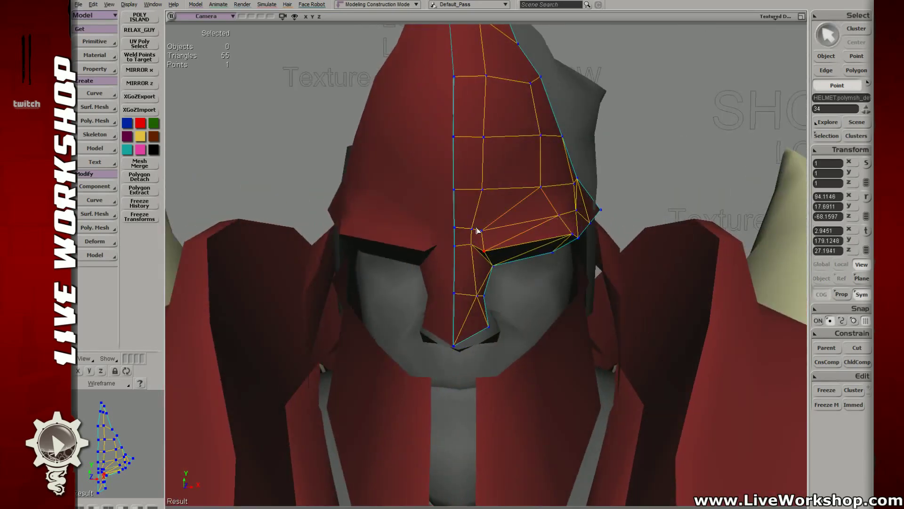
- Shift the points at the top of the nose guard toward the centre and adjust the eye opening's inner corner point
key(v)
drag(472, 231, 472, 244)
click(472, 244)
key(v)
click(493, 266)
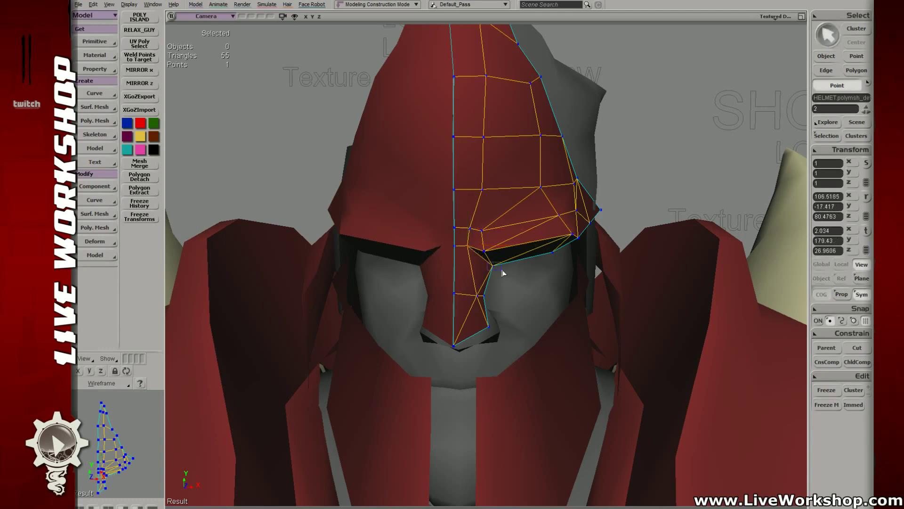
right_drag(504, 271, 550, 270)
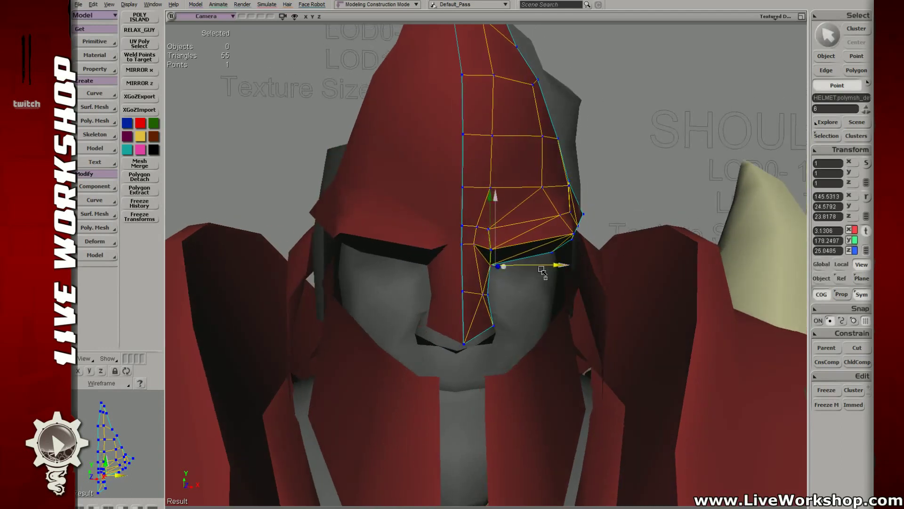
middle_drag(542, 272, 518, 251)
- Nudge the upper inner brow point slightly forward and outward in side view
right_drag(492, 236, 538, 252)
key(v)
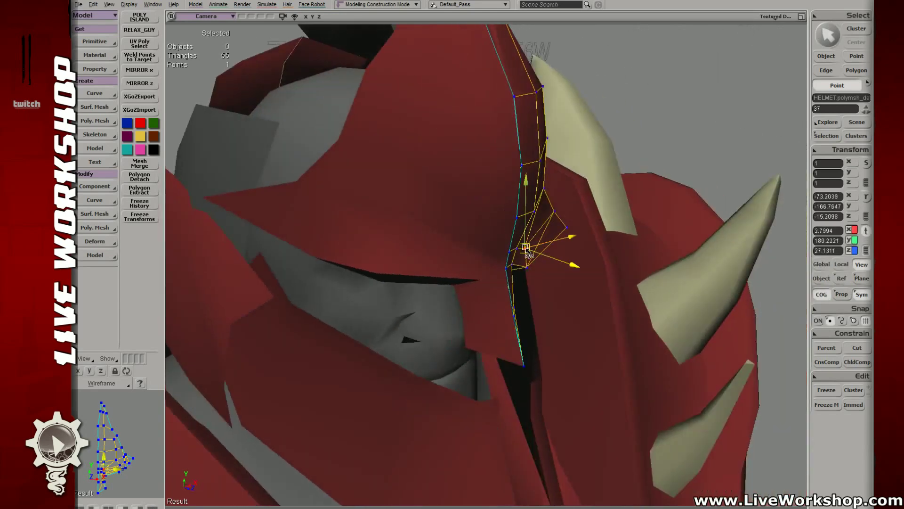
drag(528, 250, 535, 248)
right_drag(544, 245, 480, 231)
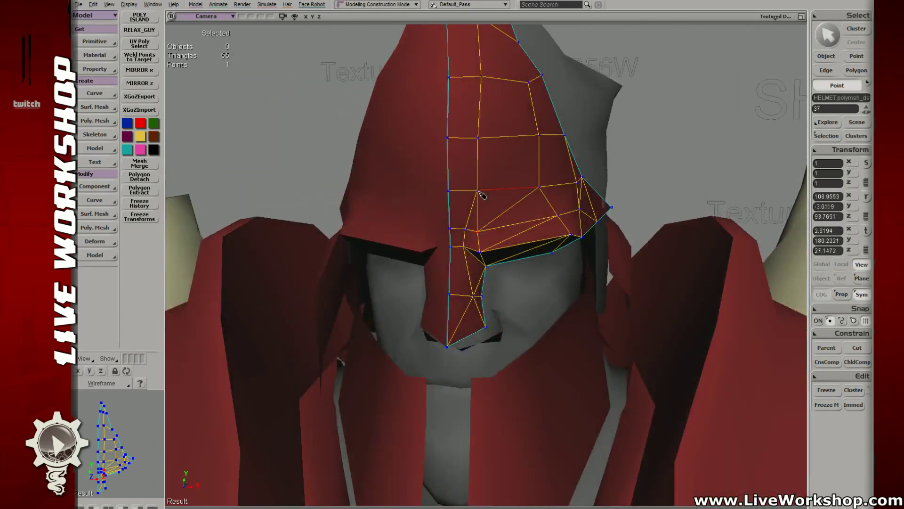
- Add edges along the outer side of the brow, running back from the ridge and down across its lower edge
middle_drag(561, 225, 469, 253)
click(434, 225)
click(537, 235)
middle_drag(519, 281, 509, 241)
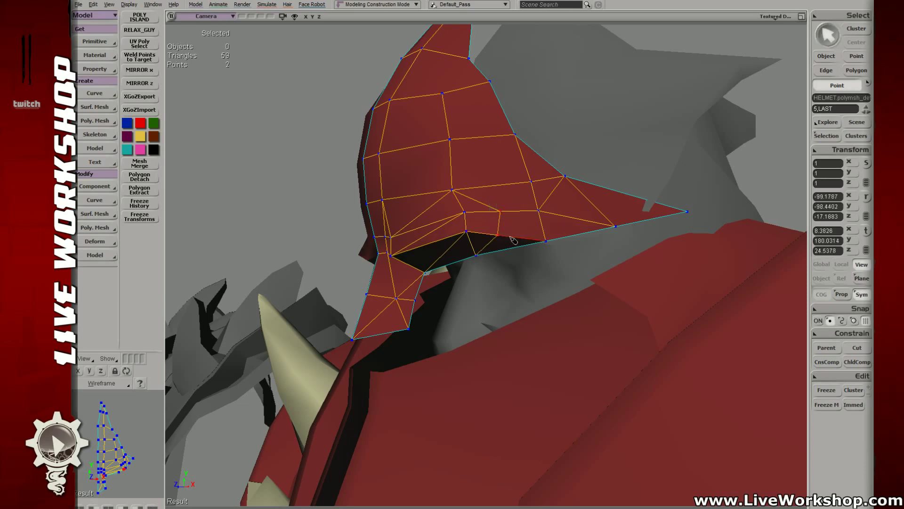
- Adjust the two new points on the brow's outer side and pull the brow's front outer corner outward
middle_drag(514, 241, 571, 269)
key(v)
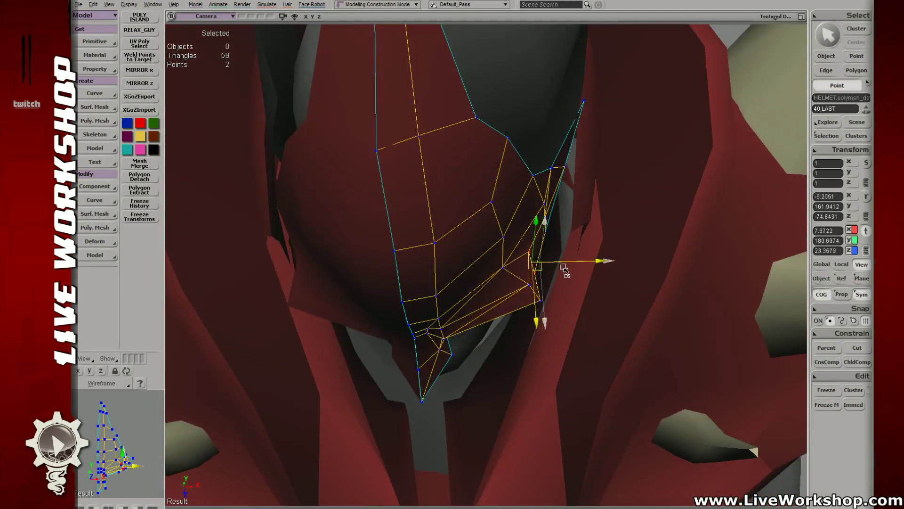
key(t)
click(544, 304)
drag(545, 304, 550, 302)
key(s)
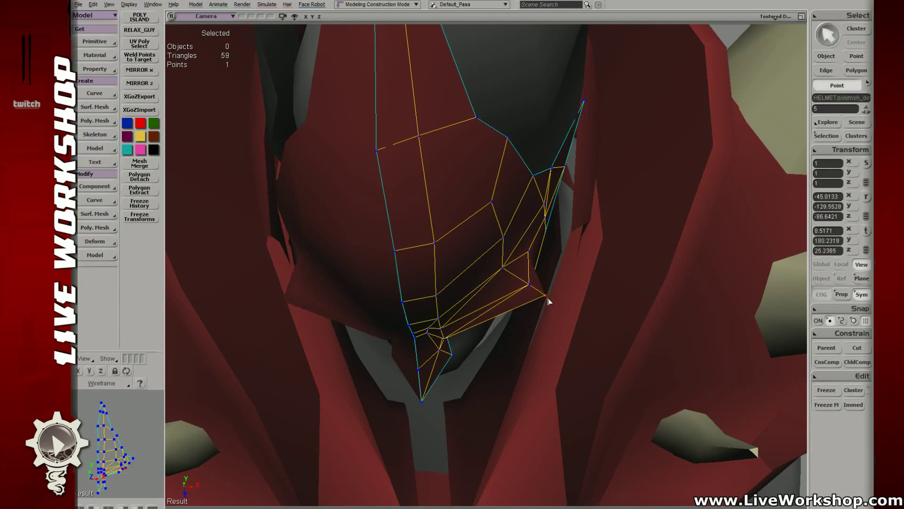
- Bring the brow's front outer corner point back inward, refining its position from front and side views
middle_drag(550, 303, 574, 236)
key(v)
drag(573, 237, 604, 230)
key(ctrl+z)
key(v)
key(s)
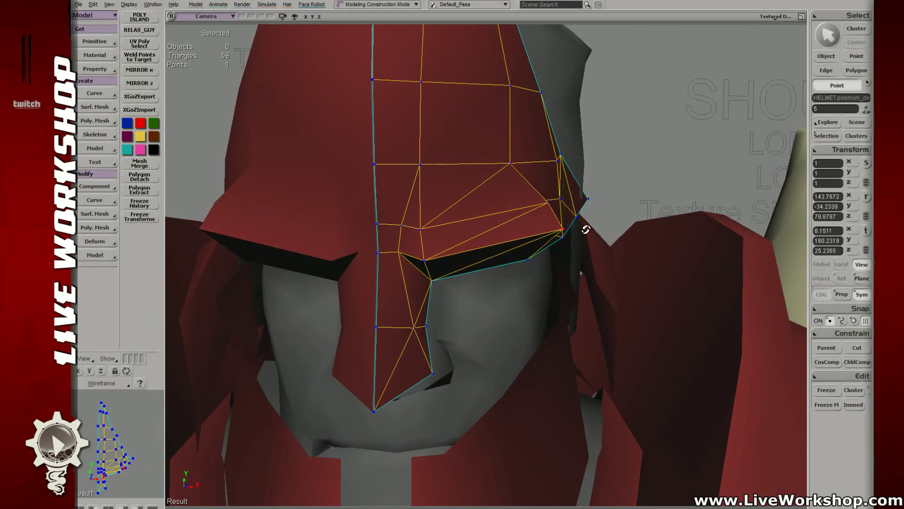
middle_drag(585, 230, 523, 237)
key(v)
drag(419, 239, 474, 246)
- Round the brow's outer side by repositioning its upper and lower added points from above and from the side
key(t)
click(420, 212)
key(v)
click(461, 244)
middle_drag(477, 240, 580, 259)
drag(580, 260, 554, 256)
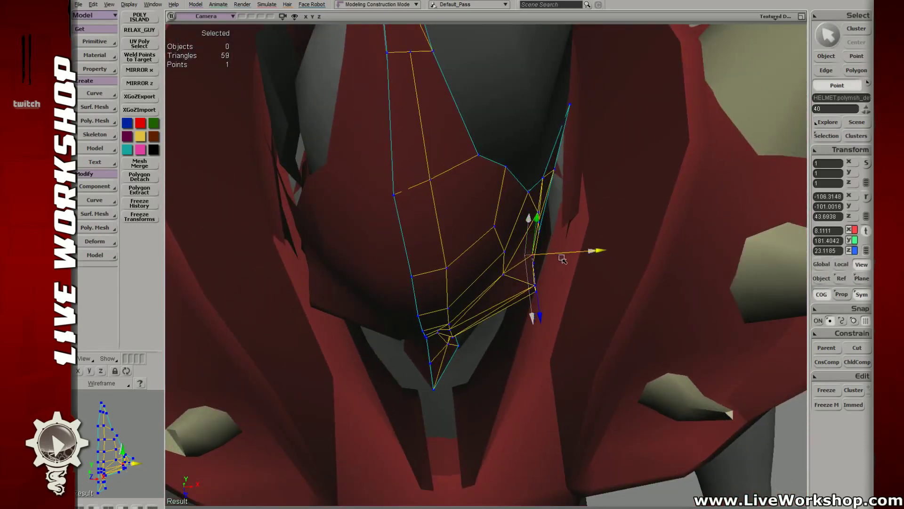
middle_drag(560, 259, 492, 239)
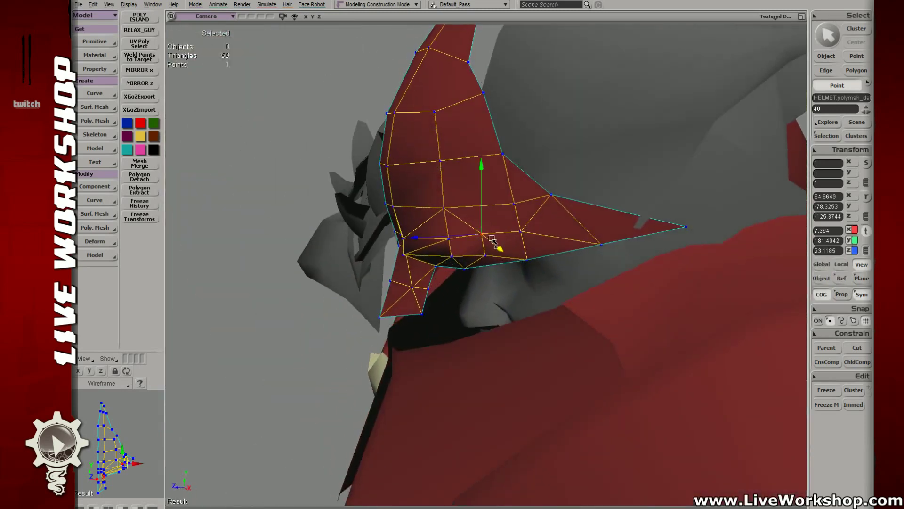
key(space)
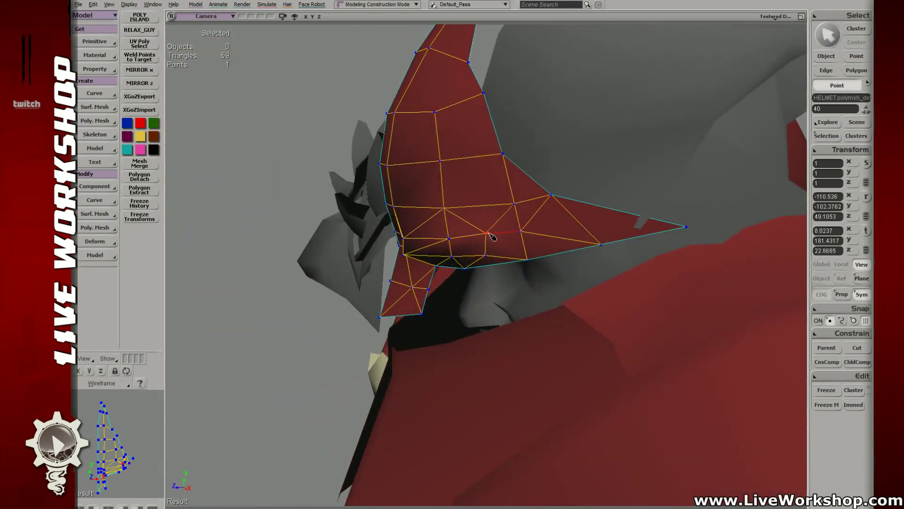
middle_drag(496, 259, 456, 247)
key(v)
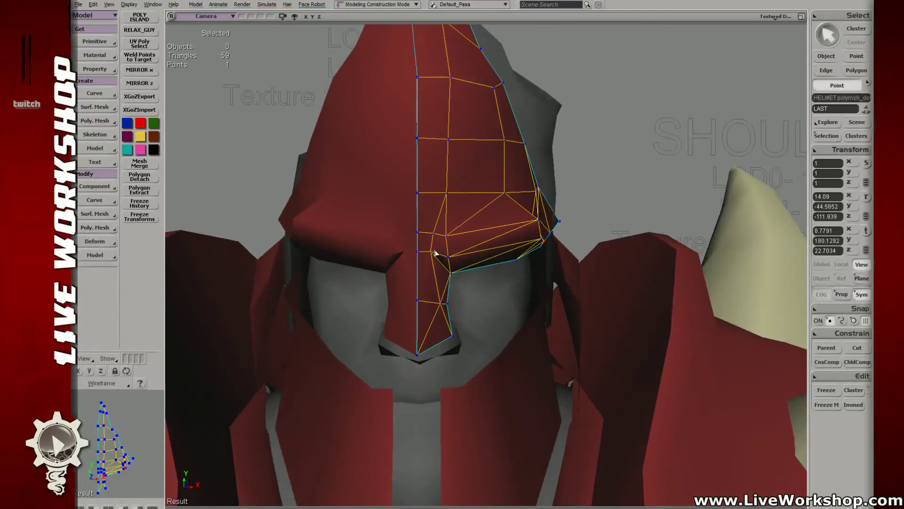
- Lower the fold point at the brow's inner end beside the nose guard and nudge the point above it toward the centre
key(v)
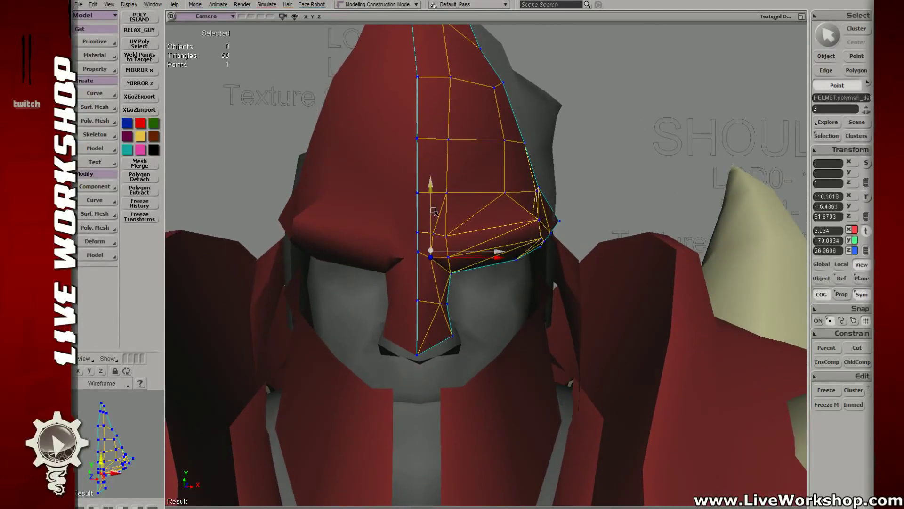
mouse_move(452, 242)
middle_down()
mouse_move(396, 237)
mouse_move(494, 252)
mouse_move(436, 243)
middle_up()
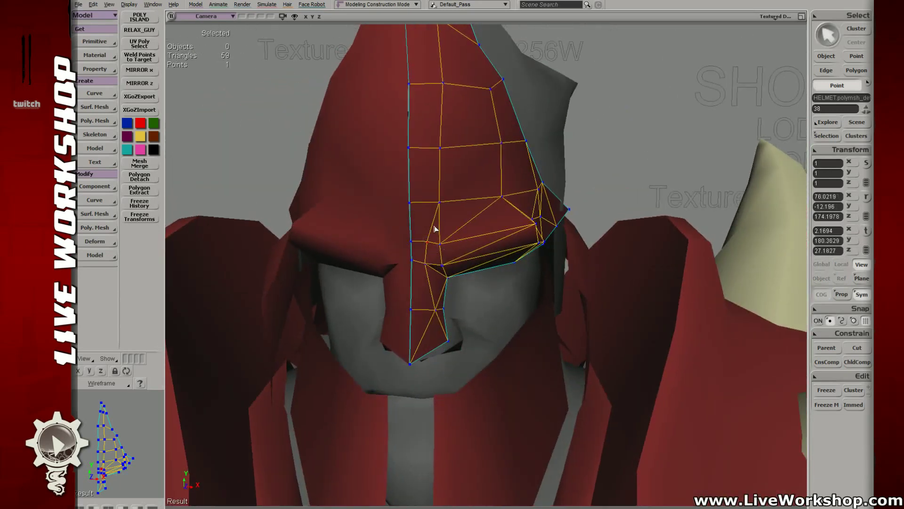
key(e)
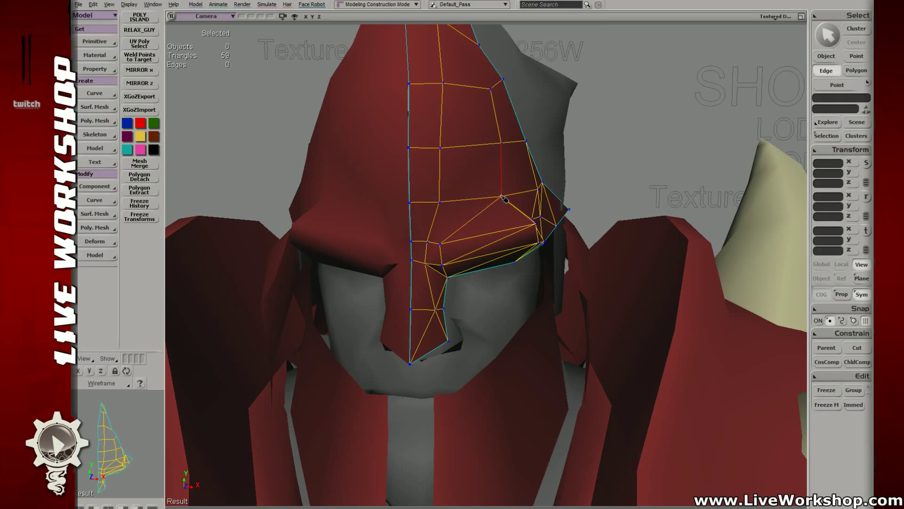
mouse_move(501, 206)
middle_down()
mouse_move(519, 208)
mouse_move(495, 214)
middle_up()
key(t)
click(419, 248)
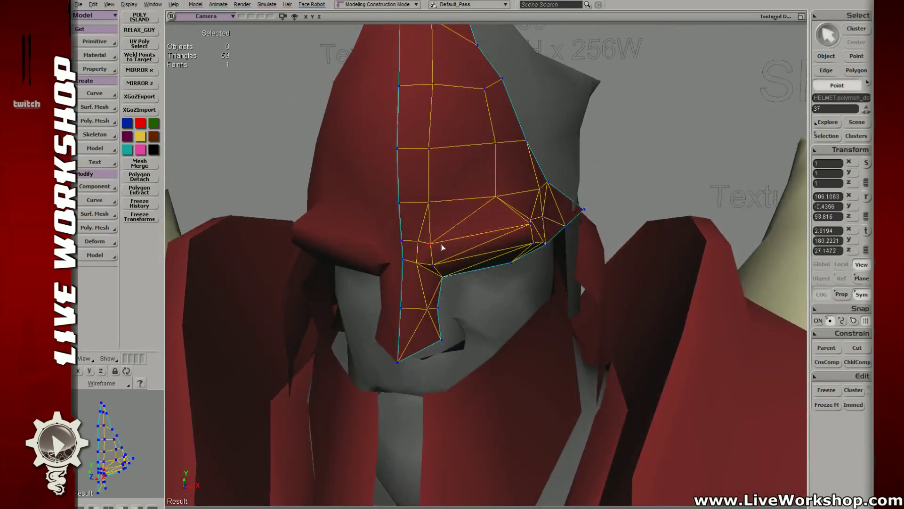
key(v)
drag(422, 248, 419, 249)
key(t)
- Refine the inner brow point above the nose guard from several view angles
key(e)
right_drag(493, 215, 484, 281)
key(t)
click(429, 244)
key(v)
key(s)
drag(452, 320, 452, 321)
key(s)
middle_drag(474, 304, 558, 215)
key(v)
drag(558, 215, 567, 214)
- Delete the diagonal edge across the nose guard's lower tip and weld the extra side point to its lower outer corner
key(e)
drag(485, 188, 491, 368)
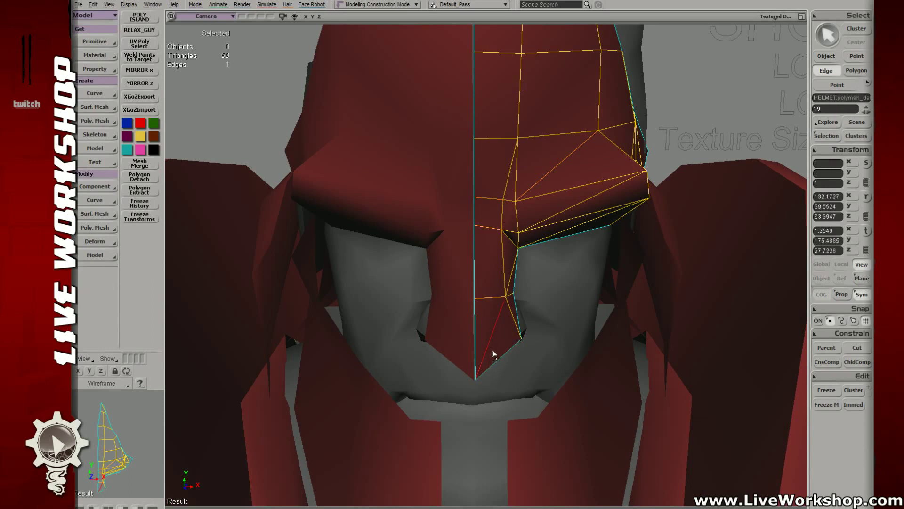
key(Delete)
key(ctrl+z)
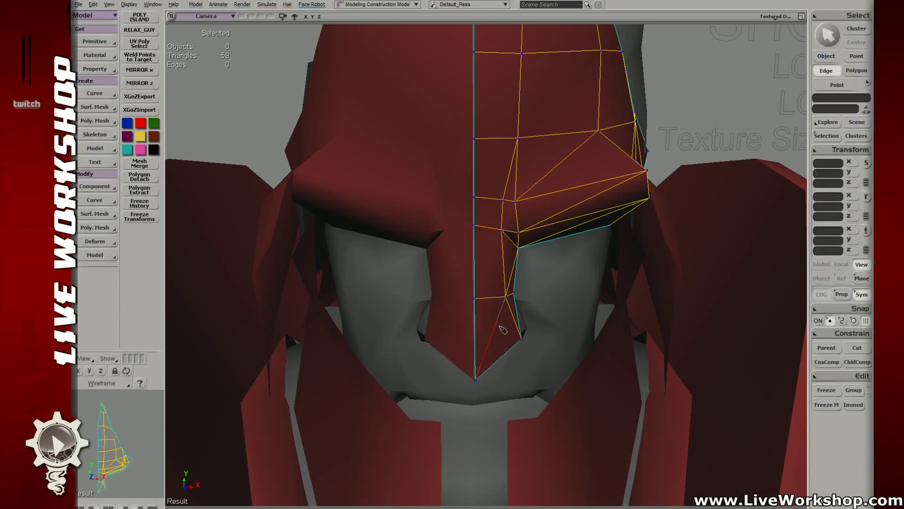
key(e)
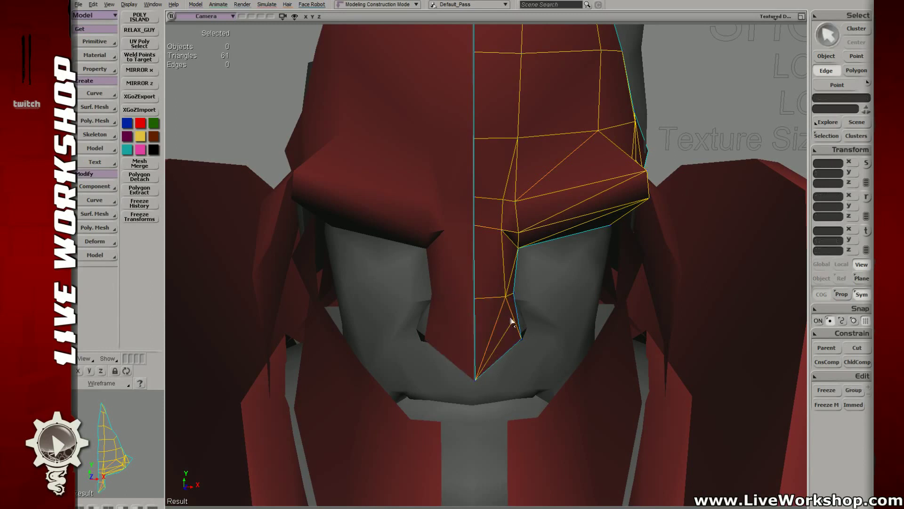
click(496, 328)
key(Delete)
key(m)
drag(514, 319, 521, 337)
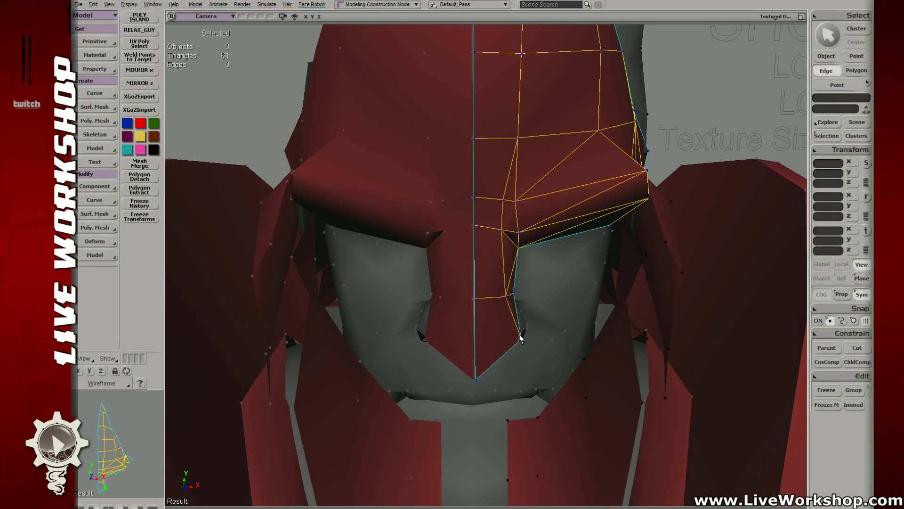
- Split the nose guard's crosswise edges with a connected vertical edge line at a ratio of 50
key(e)
click(487, 190)
key(Insert)
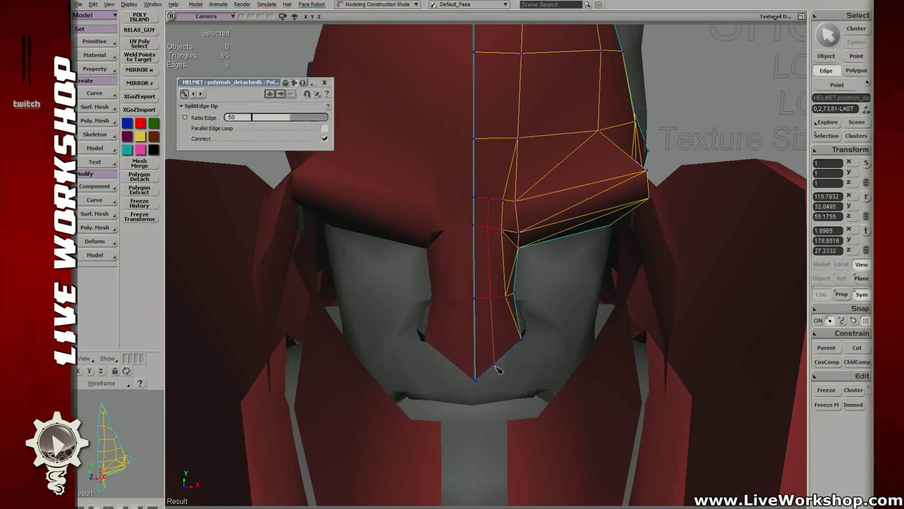
- Select the three new vertical edges on the nose guard and shift them slightly toward the centre line
click(490, 292)
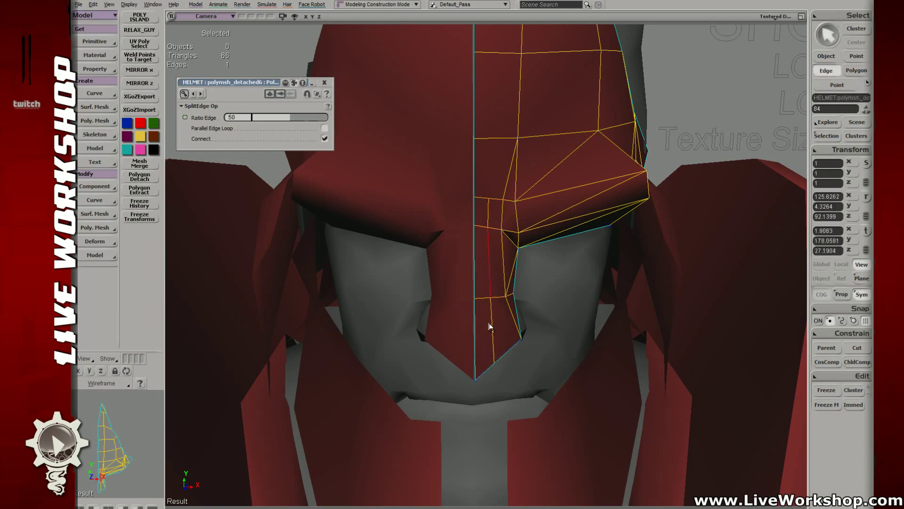
shift+click(486, 215)
key(v)
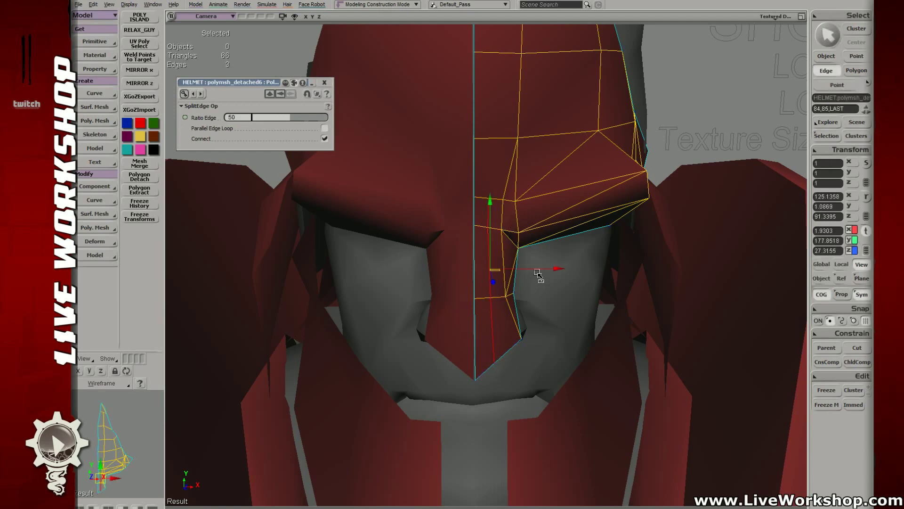
key(Escape)
middle_drag(535, 256, 497, 235)
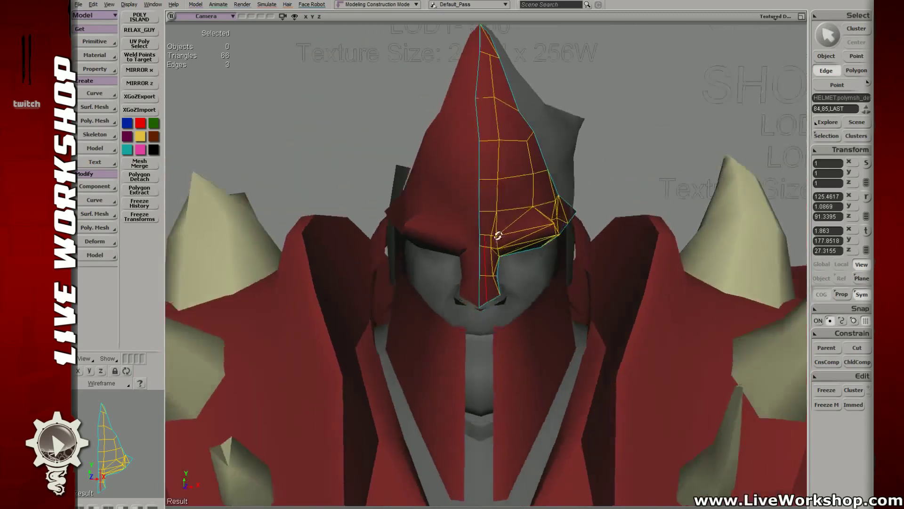
mouse_move(498, 235)
right_down()
mouse_move(513, 229)
mouse_move(512, 245)
right_up()
middle_drag(512, 245, 343, 85)
- Push the nose guard's new vertical edge line outward in depth to round its front surface
mouse_move(281, 28)
mouse_down()
mouse_move(637, 454)
mouse_move(609, 464)
mouse_up()
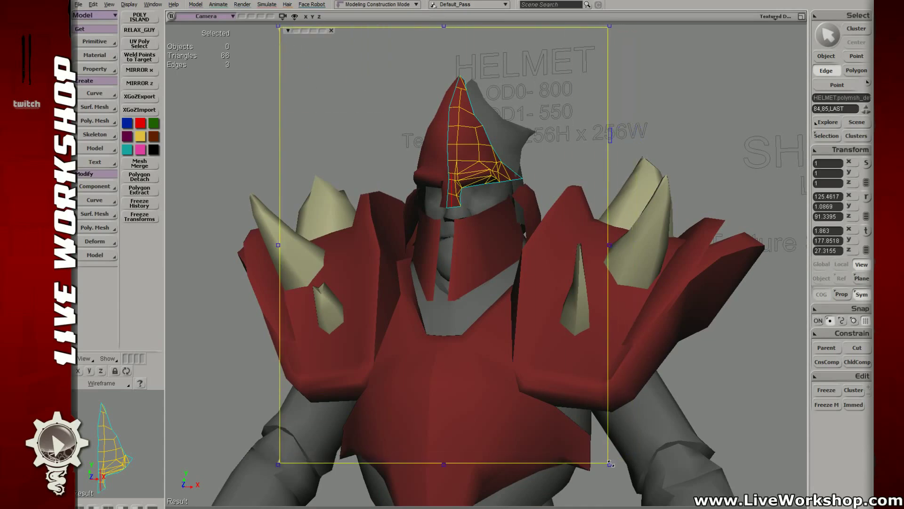
click(263, 144)
key(space)
middle_drag(264, 144, 600, 144)
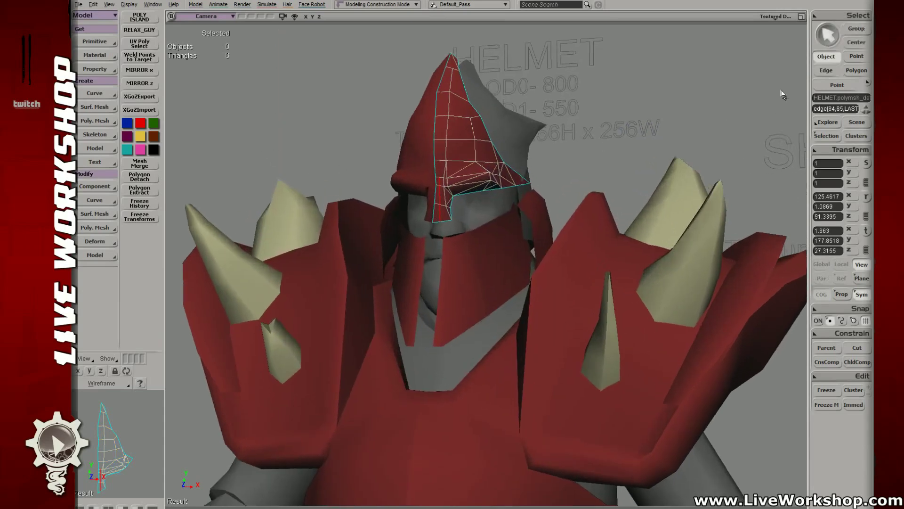
middle_drag(526, 122, 532, 270)
key(v)
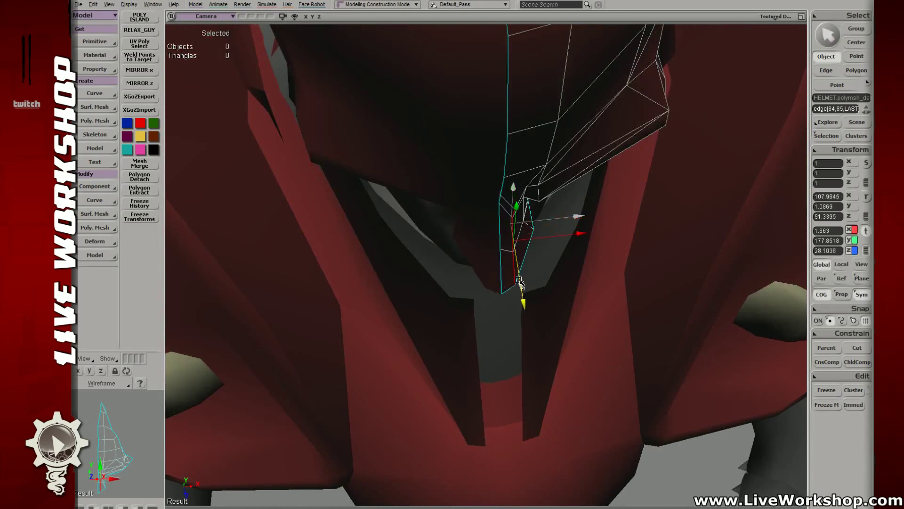
middle_drag(518, 275, 510, 210)
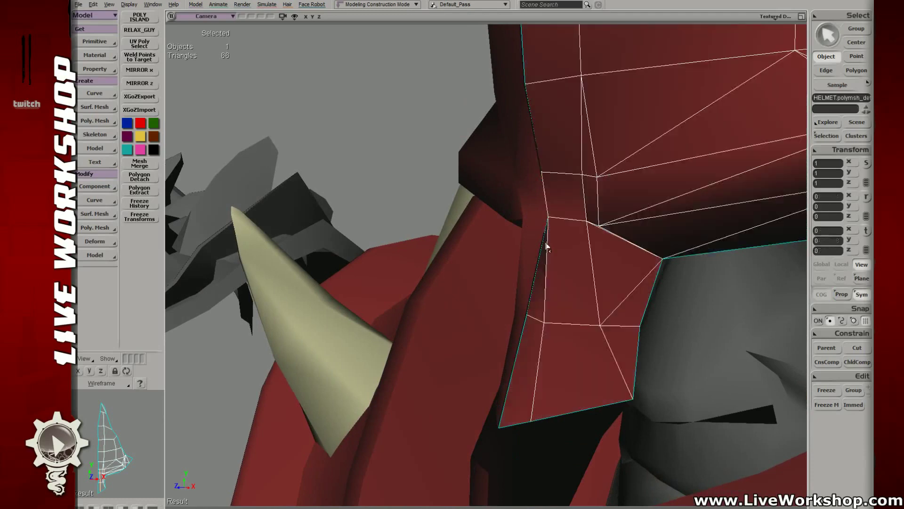
- Adjust the depth of the centre-line point where the nose guard meets the brow
middle_drag(545, 244, 593, 243)
key(t)
click(595, 213)
middle_drag(595, 213, 460, 257)
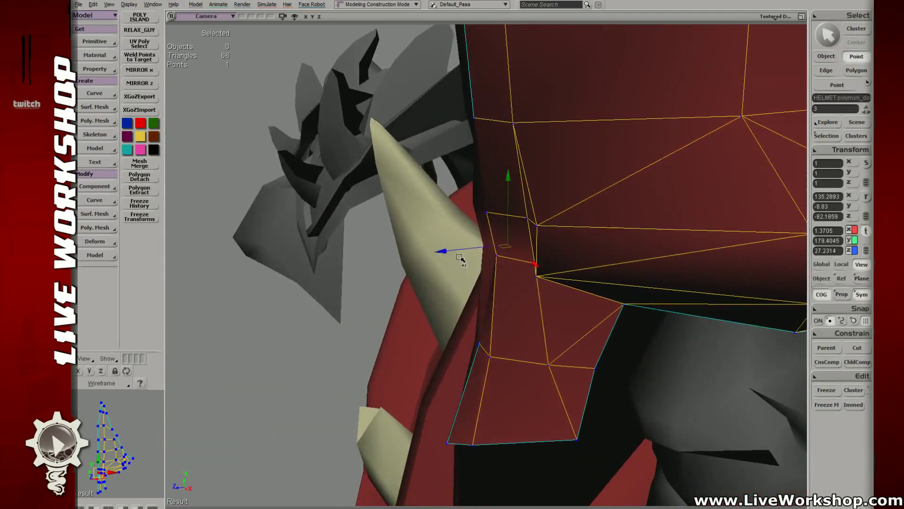
drag(465, 249, 451, 253)
middle_drag(450, 253, 453, 212)
drag(410, 188, 412, 191)
click(413, 193)
middle_drag(412, 193, 507, 205)
click(447, 207)
click(411, 218)
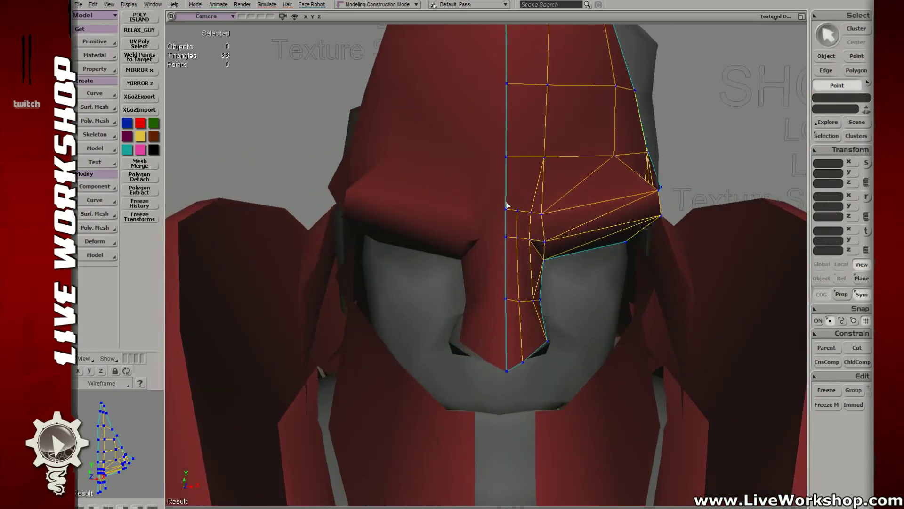
- Lower the inner points of the brow's crosswise row and reposition the inner brow point above the nose guard
click(507, 207)
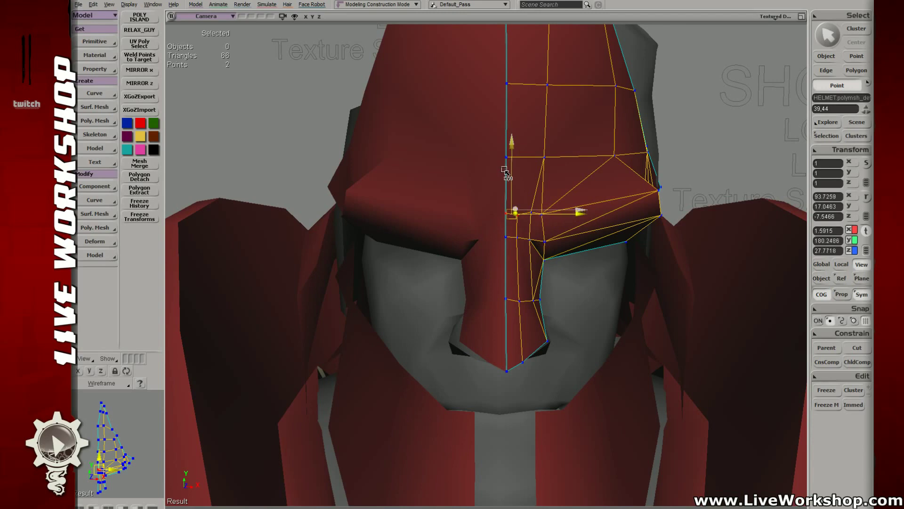
click(537, 218)
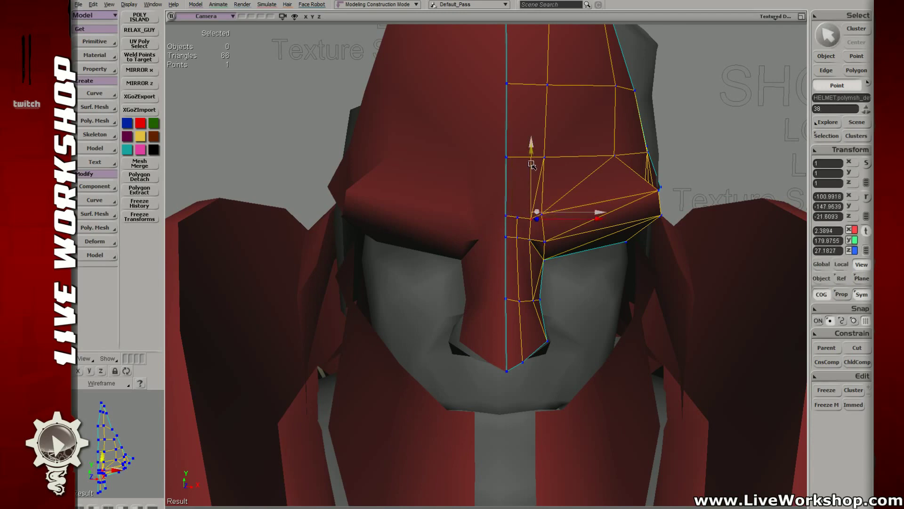
middle_drag(562, 199, 555, 266)
click(553, 268)
drag(584, 293, 591, 298)
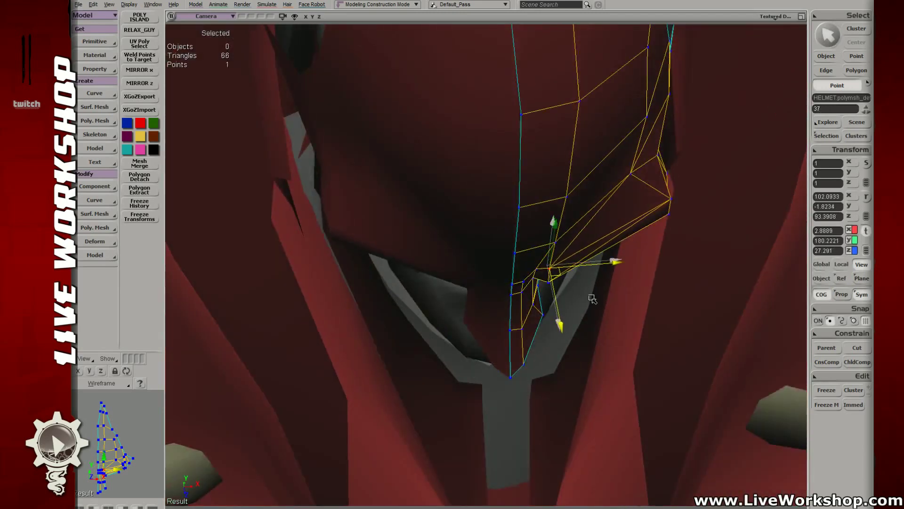
middle_drag(592, 299, 502, 170)
- Reshape the helmet's brow ridge by moving its points toward the outer side
key(v)
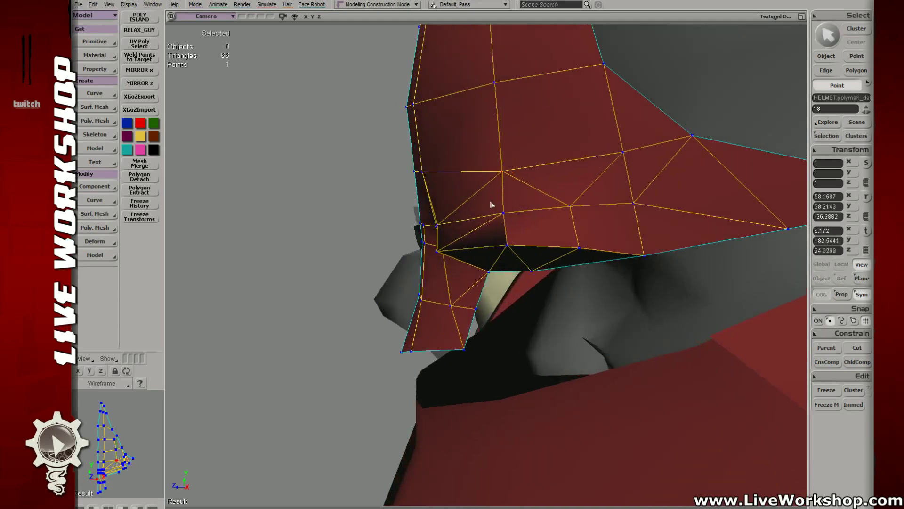
middle_drag(491, 204, 585, 213)
key(m)
click(609, 202)
key(v)
key(space)
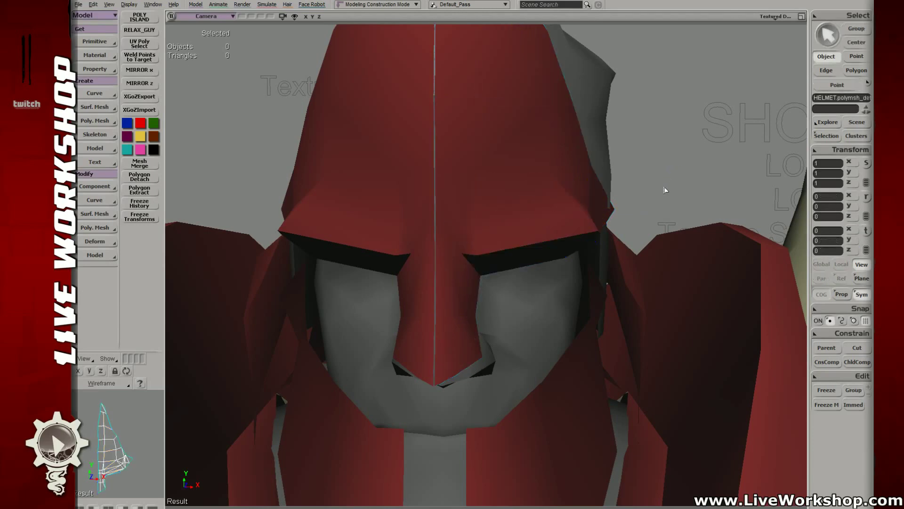
- Examine the helmet's brow and nose guard shape from several angles and distances, with the wireframe hidden and shown
click(666, 189)
middle_drag(664, 188, 406, 202)
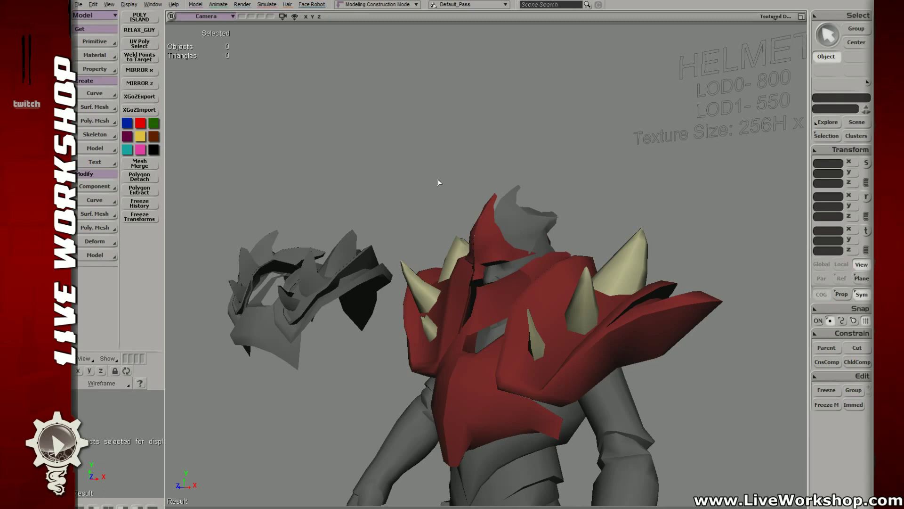
middle_drag(439, 183, 563, 218)
right_drag(563, 218, 550, 215)
click(463, 216)
right_drag(463, 215, 504, 226)
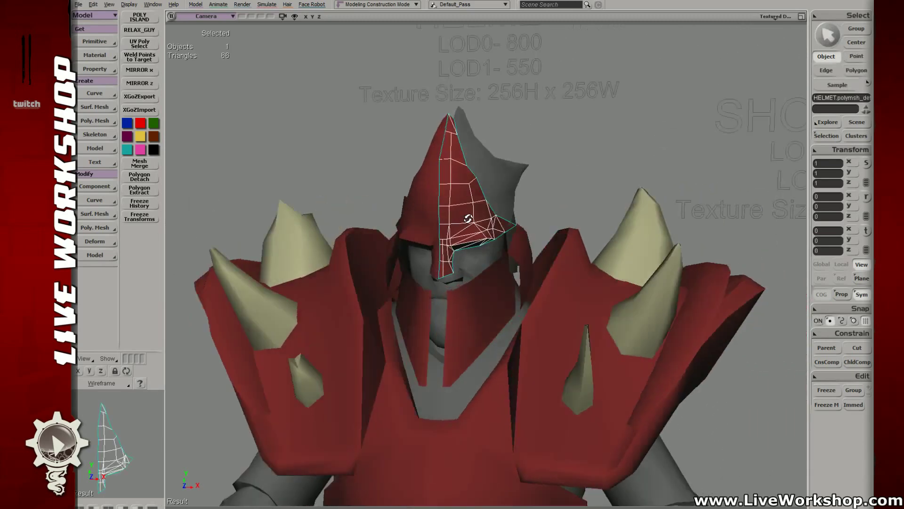
middle_drag(504, 226, 621, 256)
drag(437, 196, 500, 219)
middle_drag(501, 218, 561, 235)
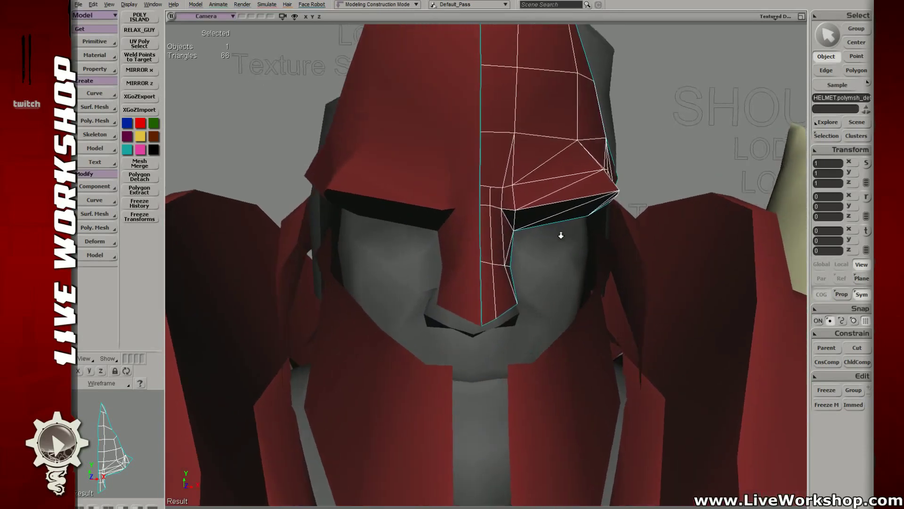
right_drag(561, 235, 482, 225)
key(s)
right_drag(426, 206, 459, 208)
middle_drag(459, 208, 485, 210)
- Level the crosswise row of points on the nose guard's lower half by adjusting their heights
key(t)
key(e)
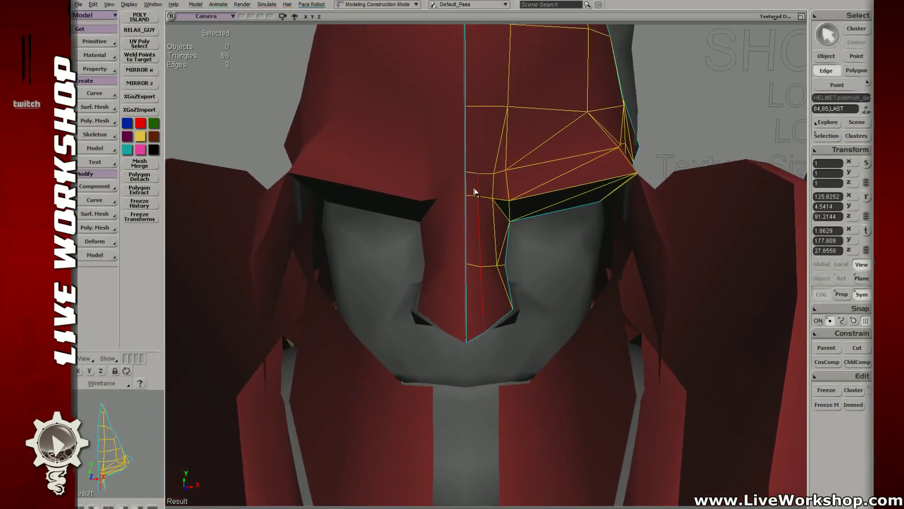
key(v)
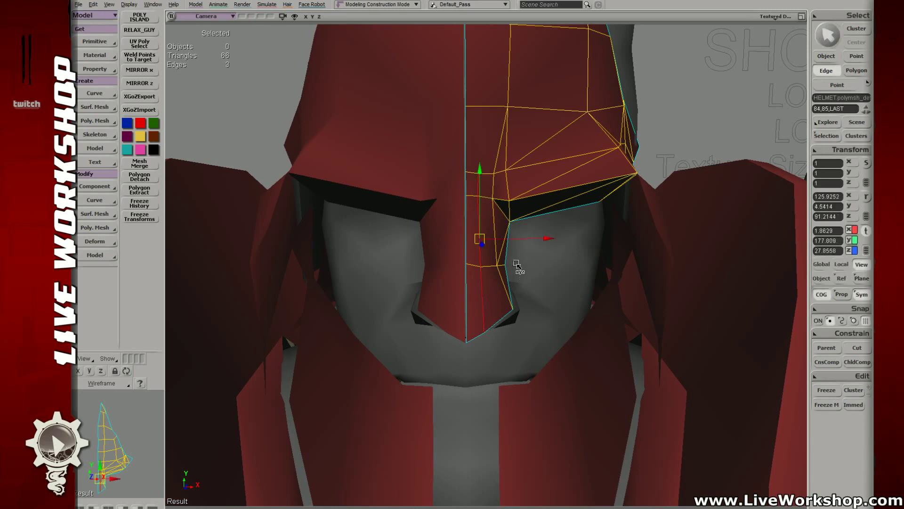
key(t)
click(480, 266)
key(v)
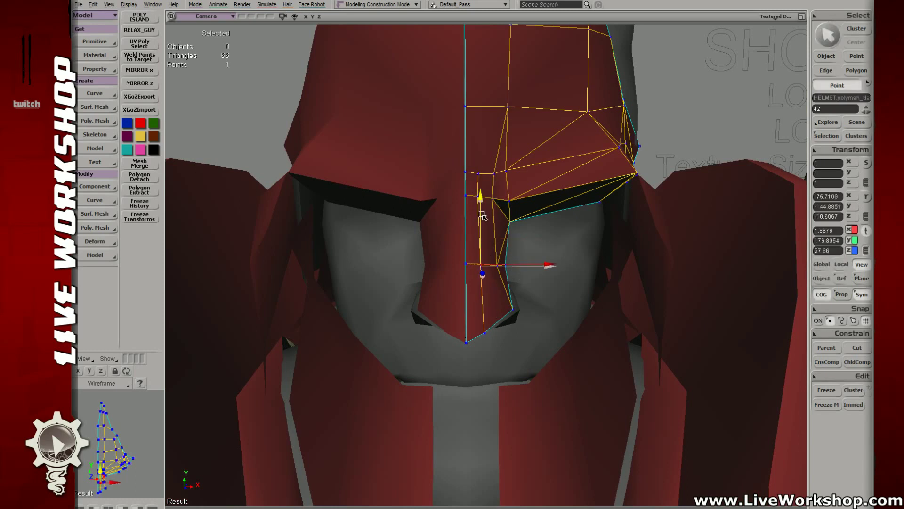
key(t)
drag(490, 257, 505, 278)
key(v)
key(space)
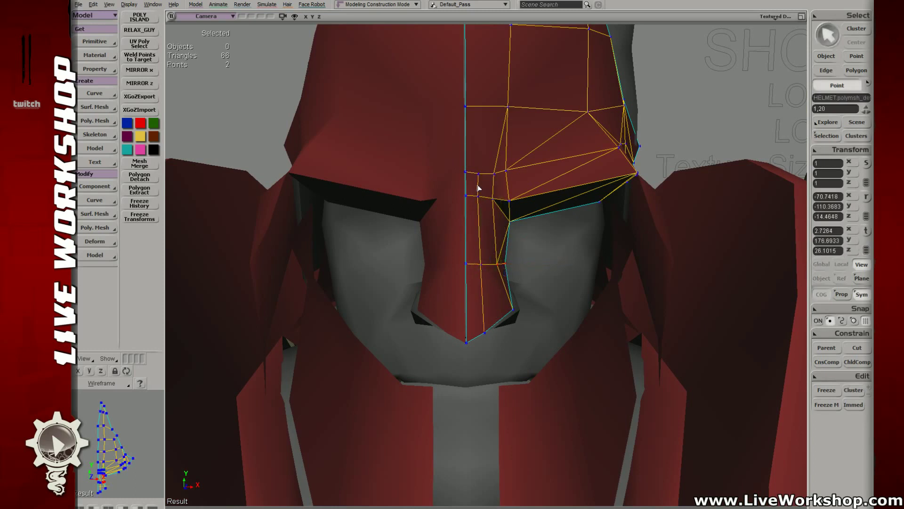
- Extend the nose guard's vertical edge line up through the crosswise edge above the brow to the crown's next row of points
key(s)
right_drag(491, 173, 466, 195)
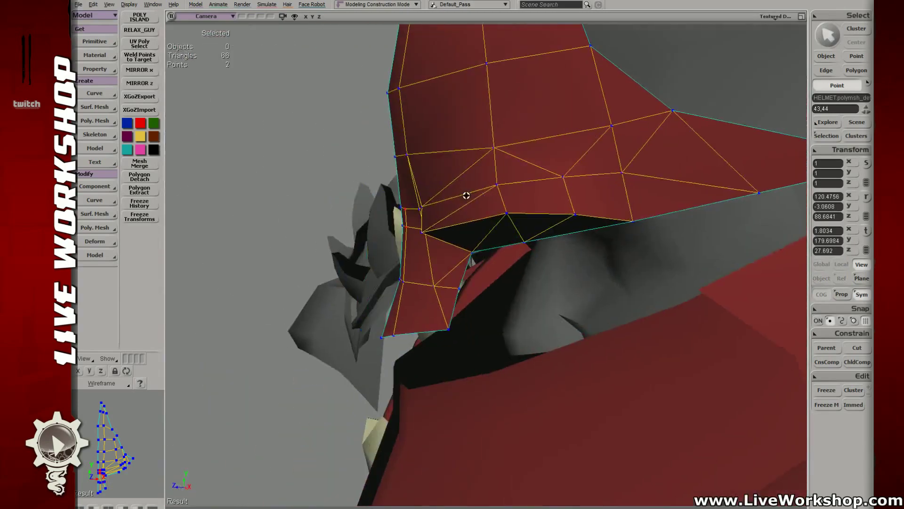
middle_drag(444, 193, 483, 187)
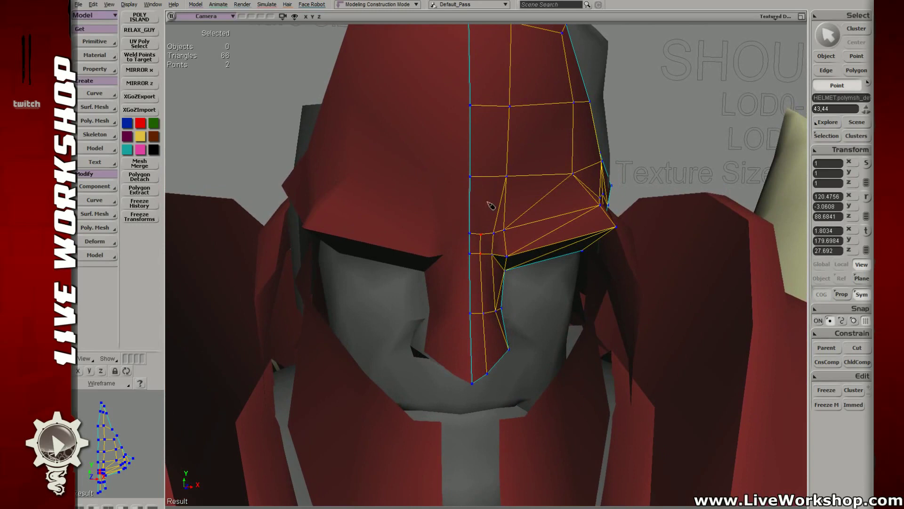
right_drag(481, 235, 479, 212)
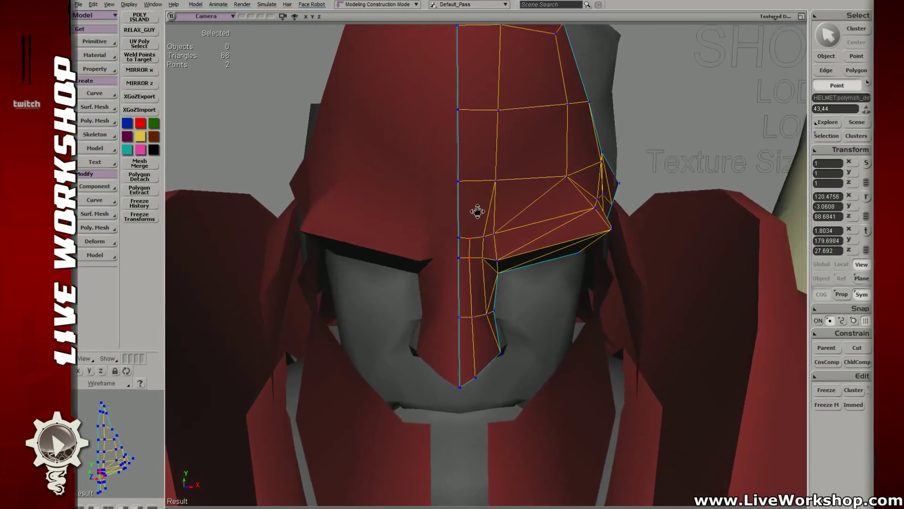
middle_drag(478, 212, 501, 208)
right_drag(501, 208, 498, 204)
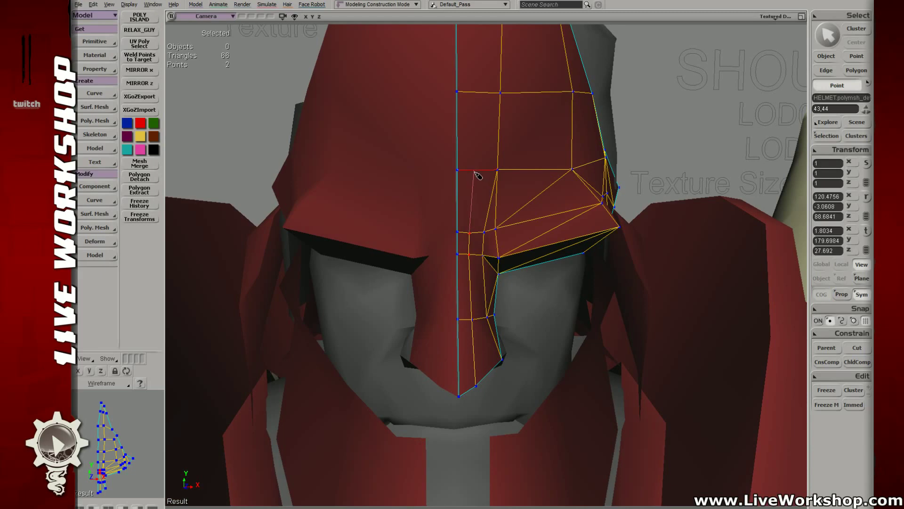
click(500, 93)
- Adjust the depth of the nose guard's vertical edge just below the brow in side view
middle_drag(480, 186, 460, 221)
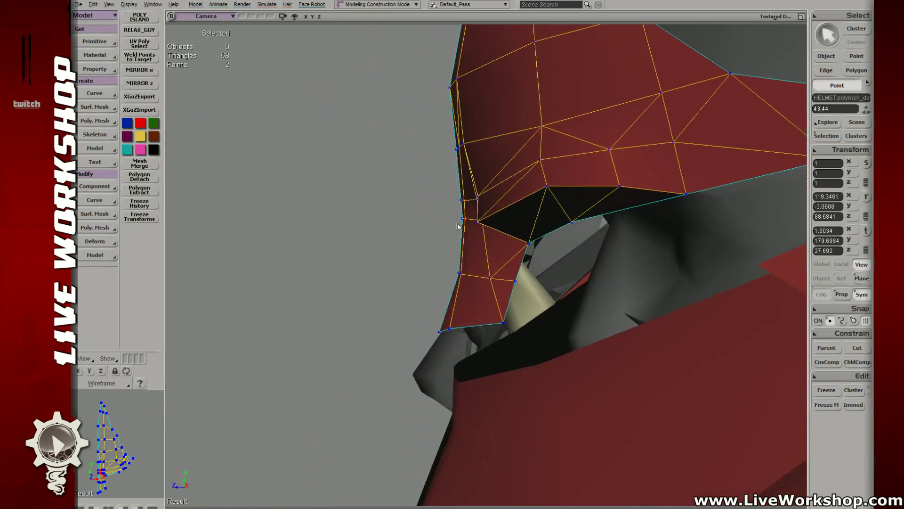
key(e)
key(v)
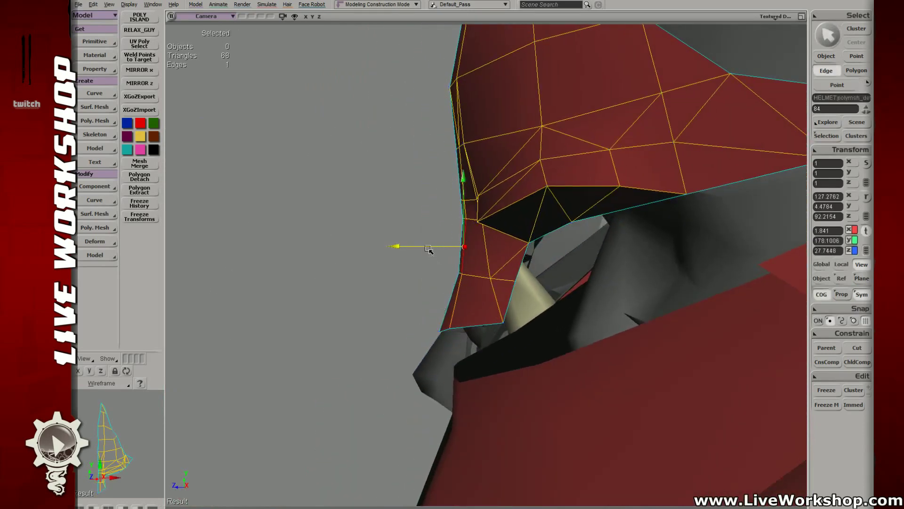
- Reposition the point beside the nose guard's tip in side view and lower it level with the tip
key(s)
drag(427, 248, 480, 231)
key(t)
key(v)
mouse_move(454, 293)
mouse_down()
mouse_move(466, 305)
mouse_move(451, 300)
mouse_up()
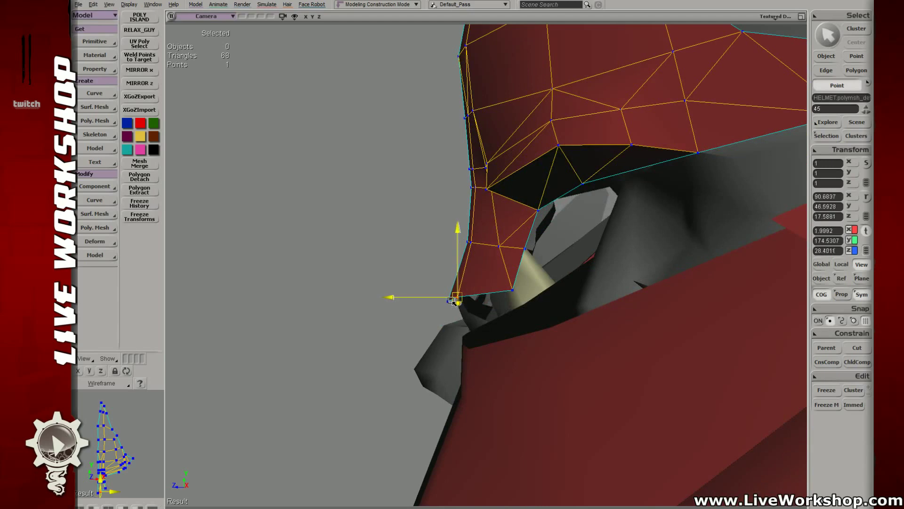
middle_drag(453, 302, 490, 309)
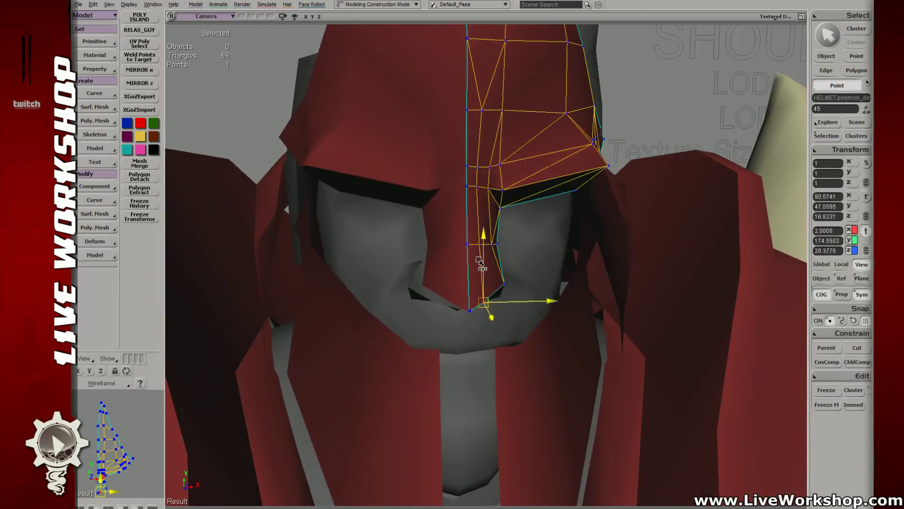
drag(479, 260, 480, 267)
- Adjust the height of the nose guard's centre tip point and shift the point beside it down and toward the centre
key(s)
right_drag(519, 275, 522, 251)
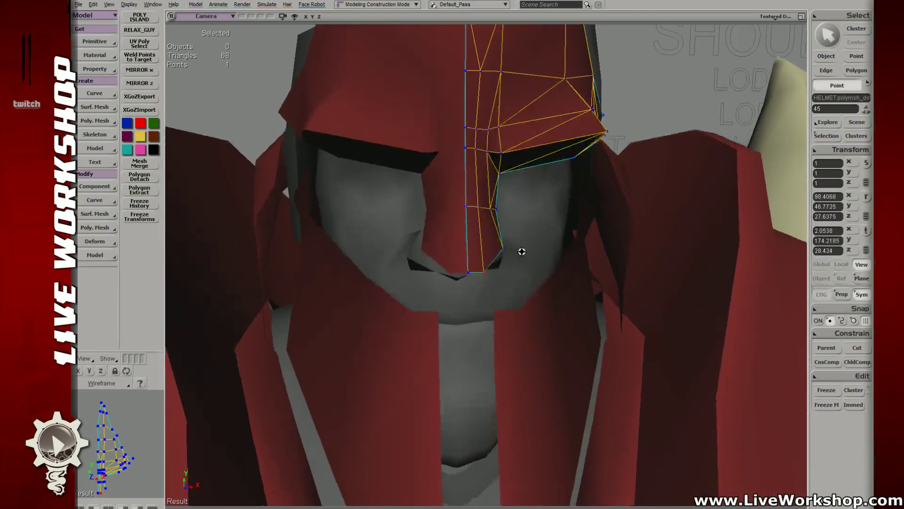
middle_drag(522, 251, 464, 272)
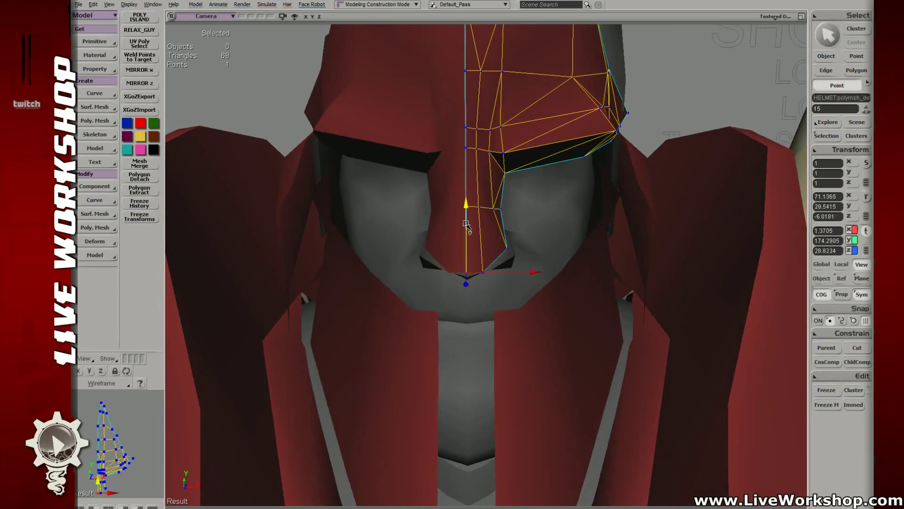
scroll(411, 218, down, 9)
middle_drag(404, 240, 433, 301)
scroll(464, 284, up, 8)
click(489, 277)
mouse_move(489, 277)
middle_down()
mouse_move(486, 246)
mouse_move(535, 240)
mouse_move(465, 238)
mouse_move(488, 282)
middle_up()
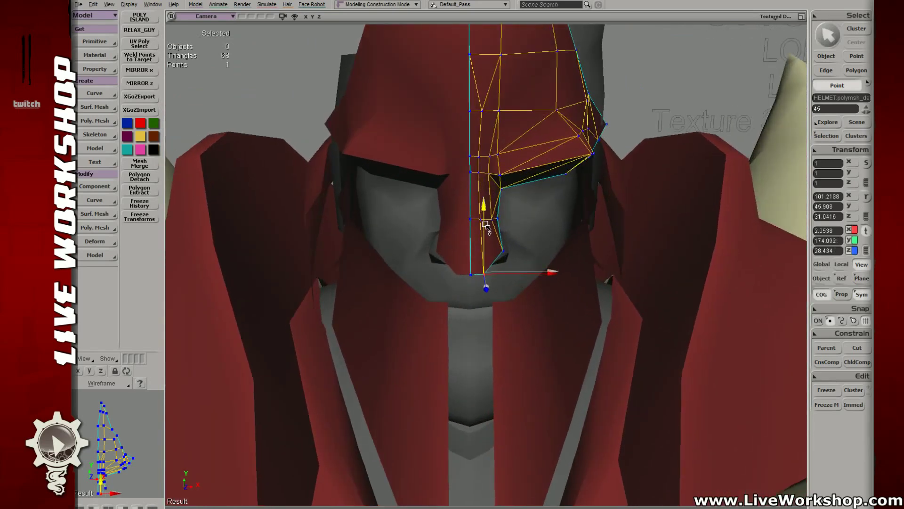
drag(524, 275, 519, 275)
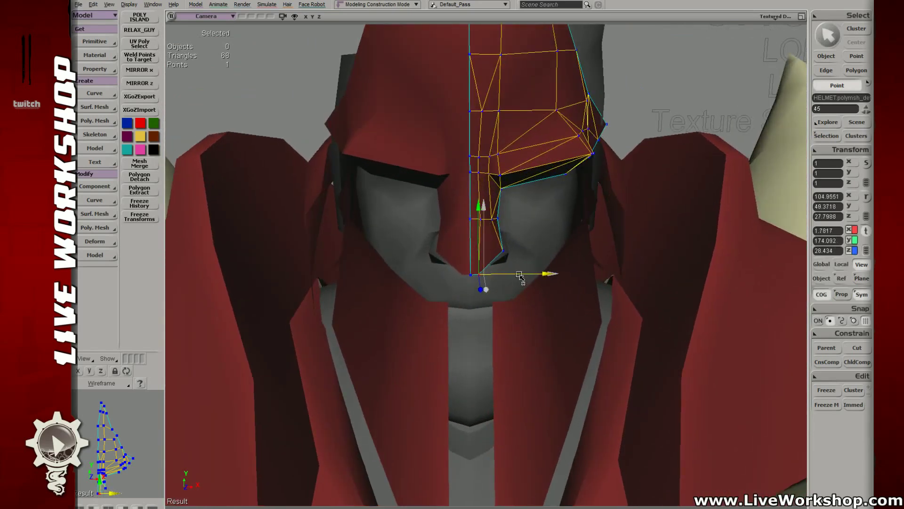
- Move the nose guard's lower outer corner outward and down, and adjust the three bottom rim points together
click(503, 258)
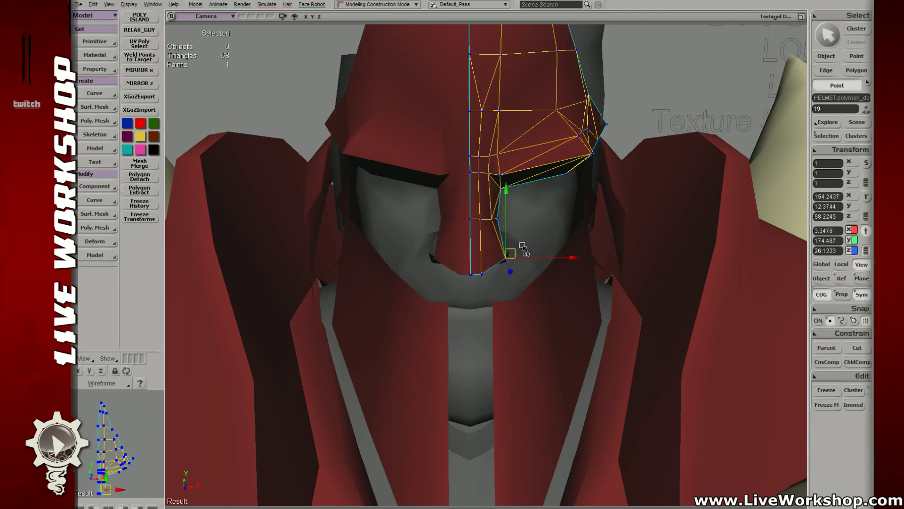
drag(504, 258, 507, 261)
key(space)
middle_drag(451, 258, 386, 192)
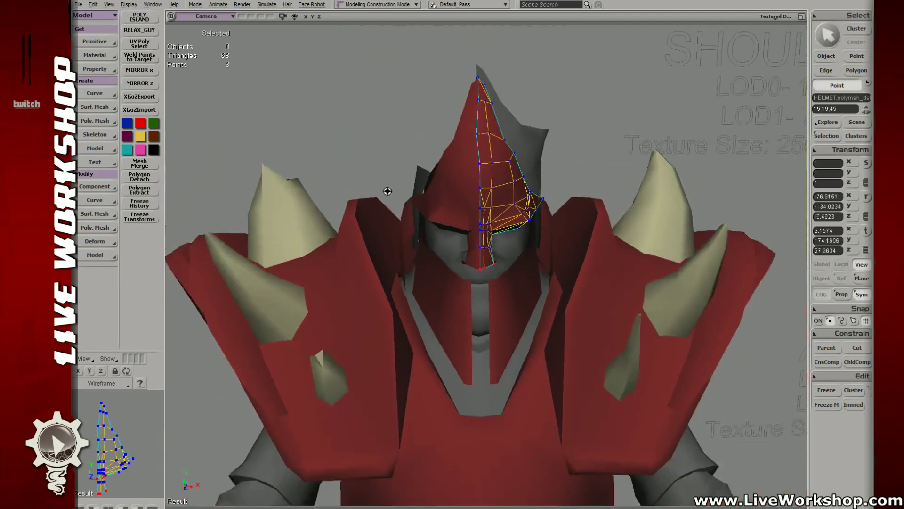
right_drag(385, 192, 631, 250)
drag(514, 282, 437, 258)
middle_drag(437, 259, 192, 87)
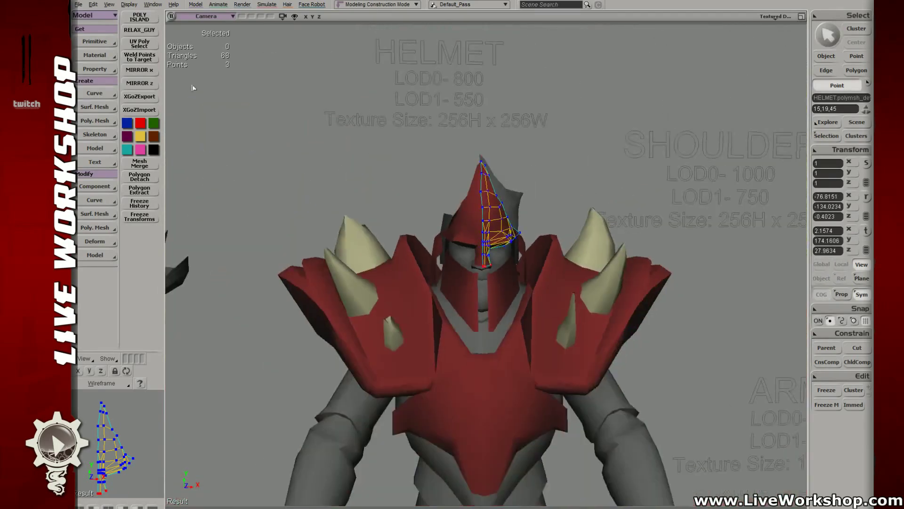
- Raise the nose guard's three bottom rim points slightly, keeping them level with each other
right_drag(475, 175, 456, 169)
middle_drag(456, 169, 494, 196)
key(v)
key(s)
right_drag(494, 190, 580, 278)
middle_drag(580, 279, 480, 194)
right_drag(481, 193, 484, 197)
key(space)
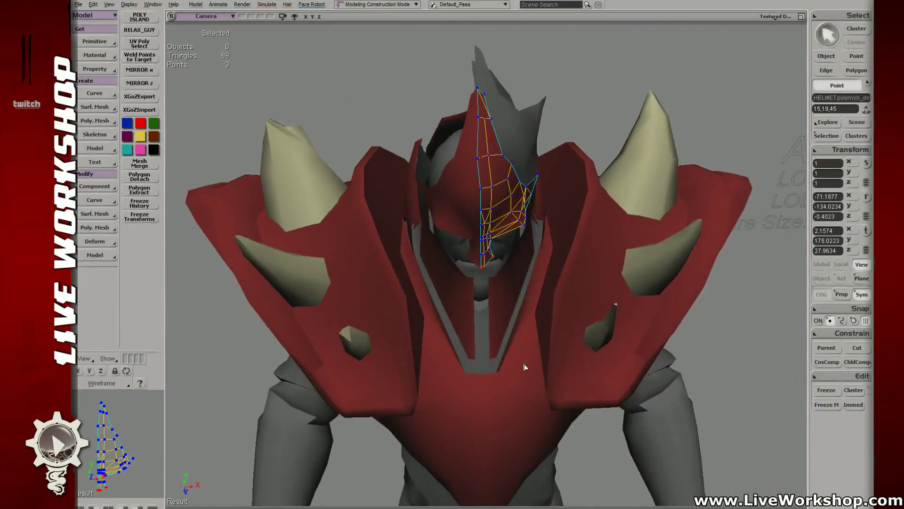
- Deselect the nose guard's points, leave point editing and clear the helmet's object selection
middle_drag(526, 367, 471, 337)
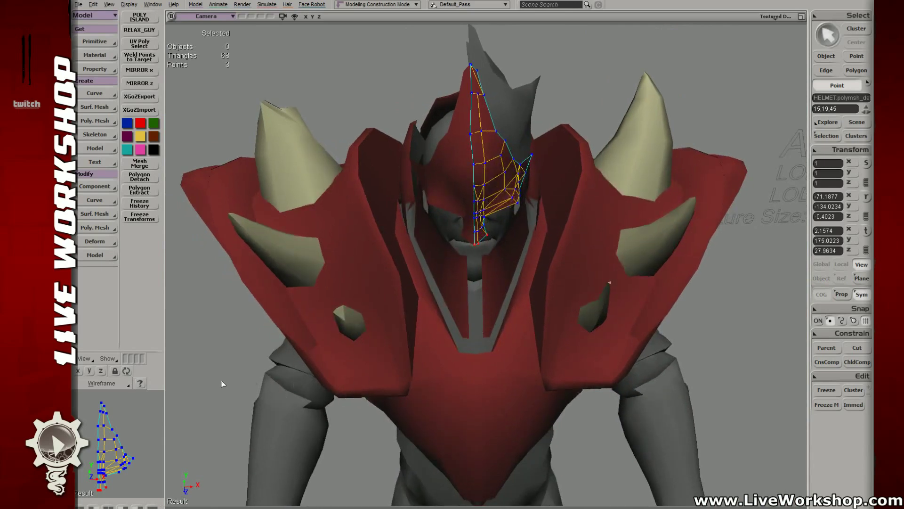
drag(221, 381, 756, 458)
drag(768, 365, 206, 338)
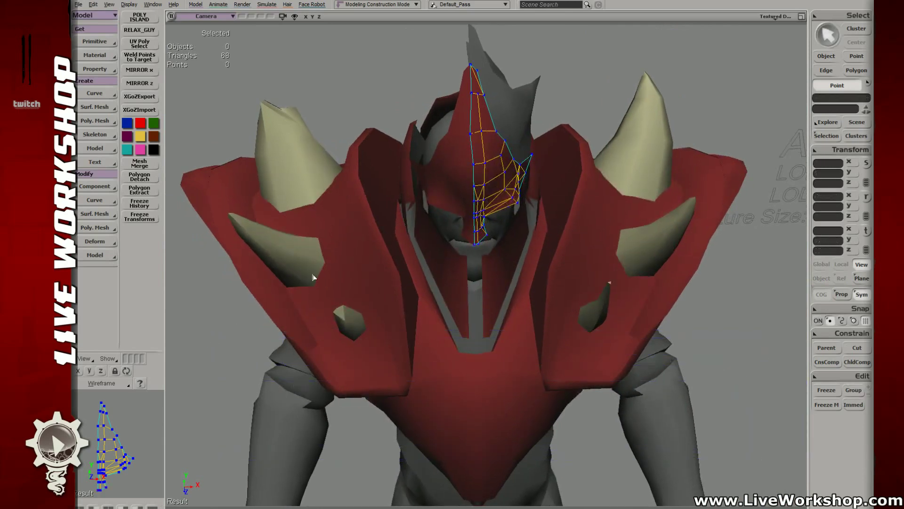
drag(259, 248, 724, 252)
middle_drag(724, 252, 486, 241)
key(space)
click(591, 269)
middle_drag(591, 269, 501, 263)
key(space)
- Examine the whole armour from a raised three-quarter view, with the wireframe overlay and as plain shading
key(F4)
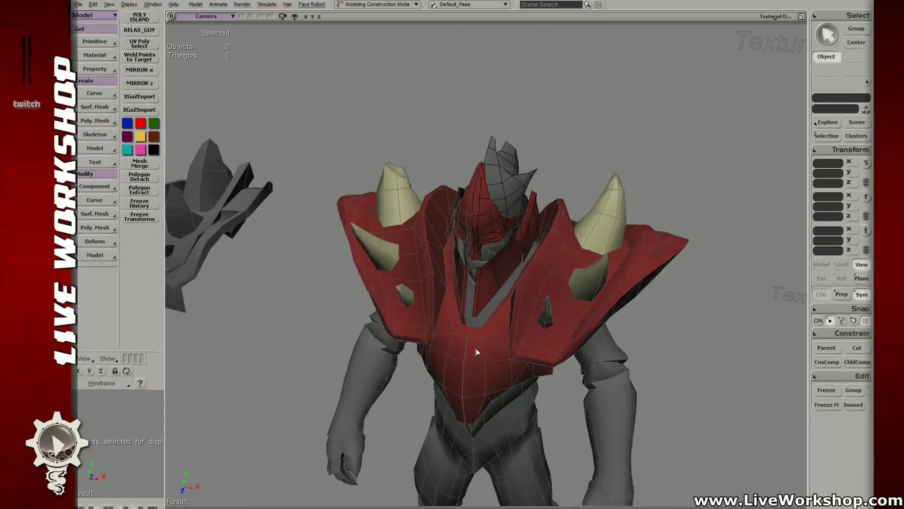
key(s)
middle_drag(478, 352, 368, 297)
key(s)
middle_drag(541, 278, 435, 312)
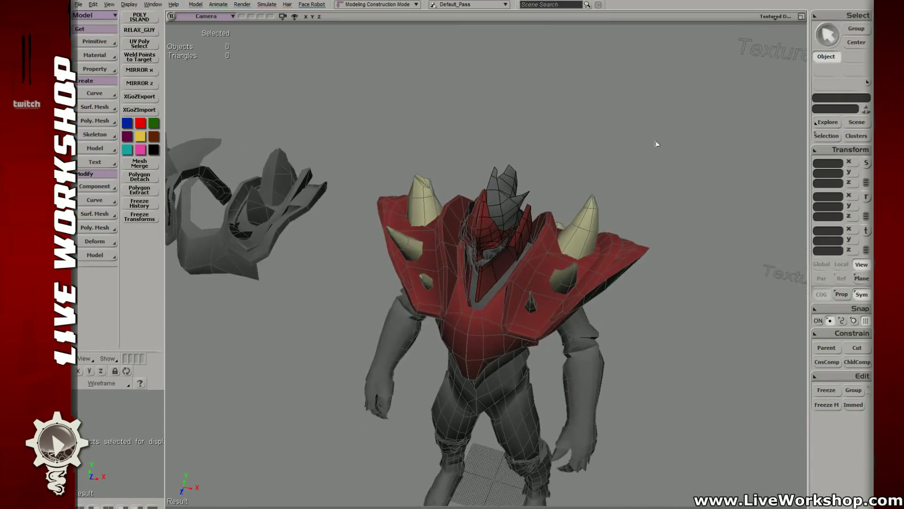
key(s)
middle_drag(545, 278, 597, 267)
drag(597, 267, 599, 259)
right_drag(599, 259, 595, 268)
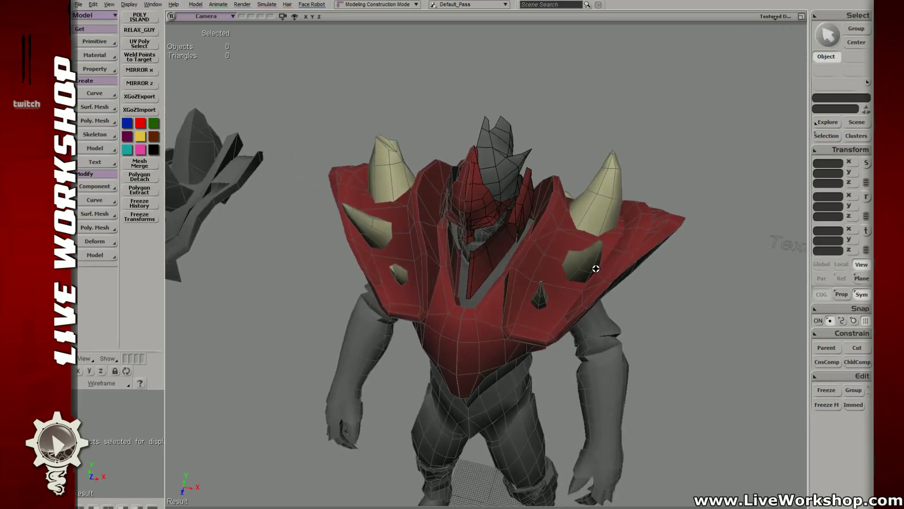
middle_drag(596, 268, 589, 263)
key(w)
middle_drag(648, 270, 644, 248)
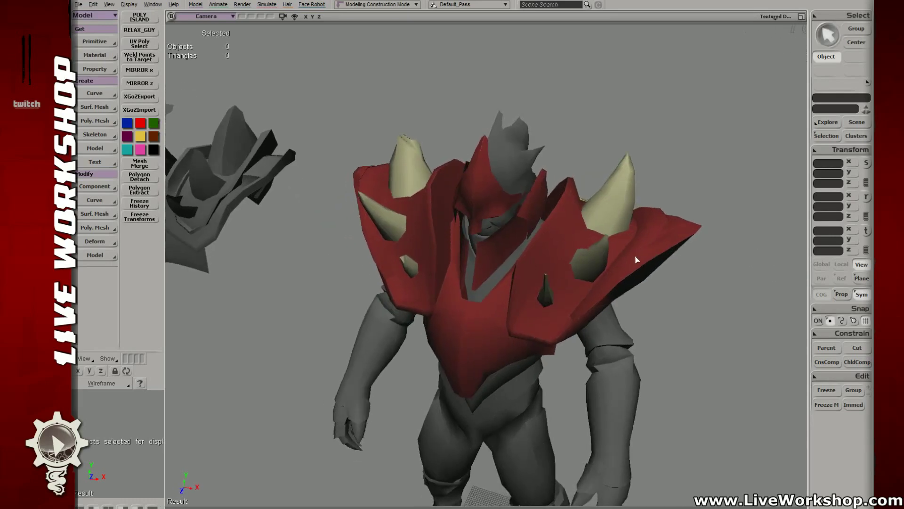
- Switch to Adobe Photoshop CS6, paste the captured model view into a new document and show it in full-screen mode
key(super)
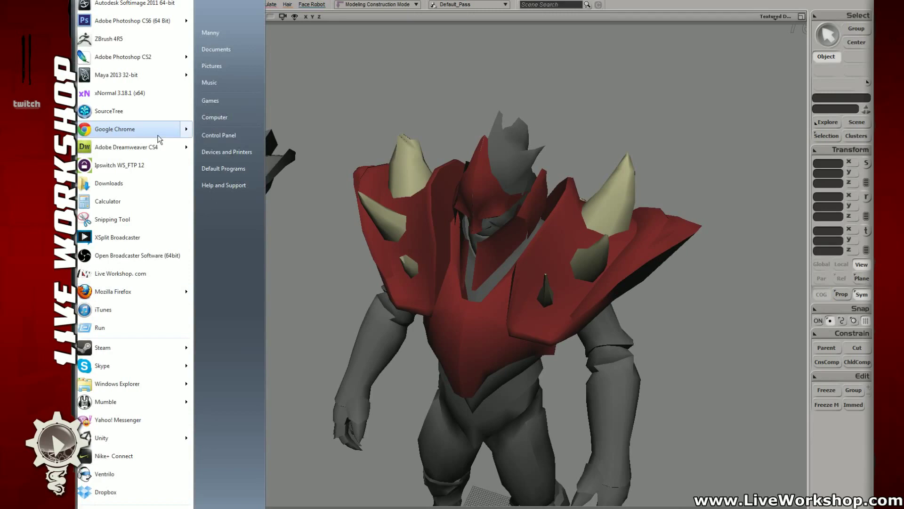
click(122, 25)
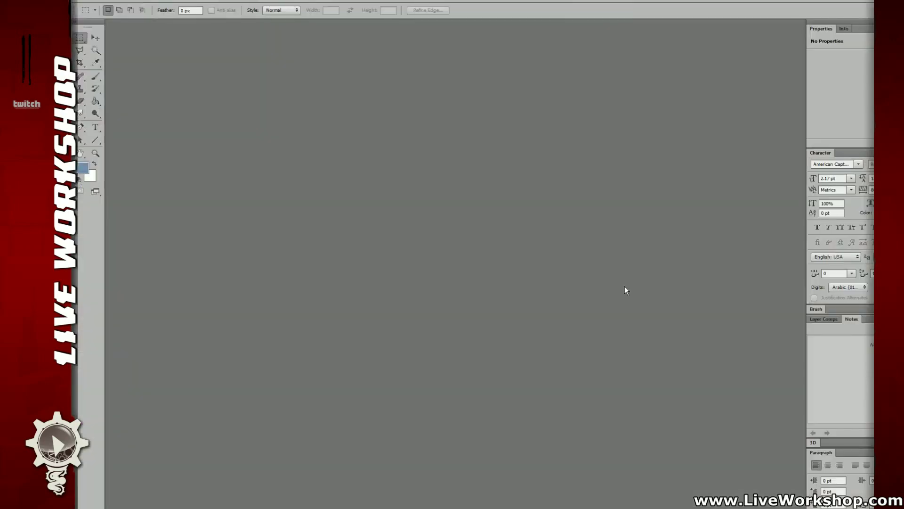
key(ctrl+n)
key(Return)
key(ctrl+v)
key(f)
- Set up the Brush tool with white as the foreground colour and a hard 9 px tip
drag(341, 181, 398, 196)
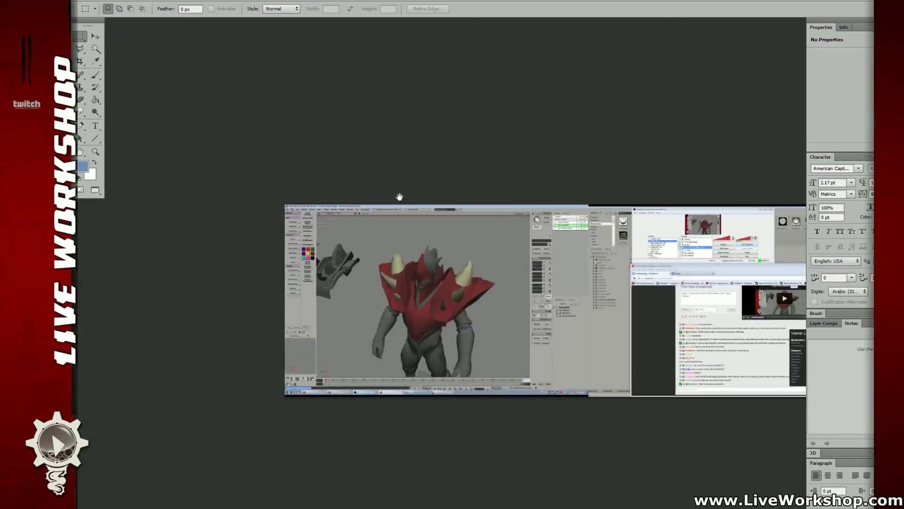
key(ctrl+plus)
key(ctrl+plus)
drag(438, 254, 517, 212)
key(ctrl+plus)
drag(420, 206, 492, 198)
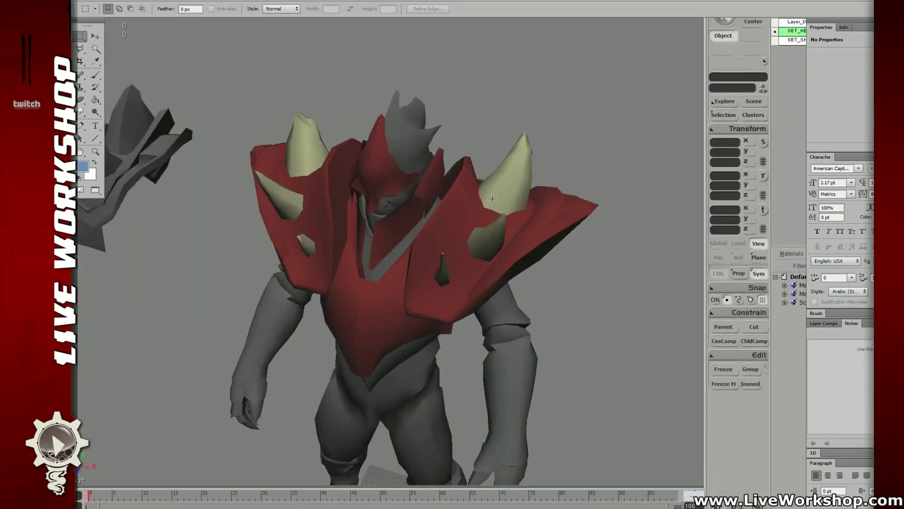
key(b)
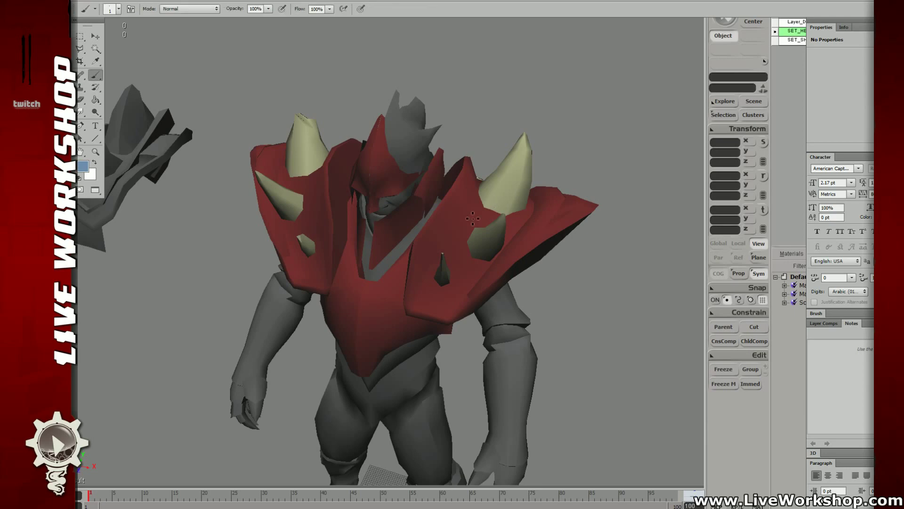
click(89, 165)
click(598, 77)
click(812, 65)
right_click(430, 224)
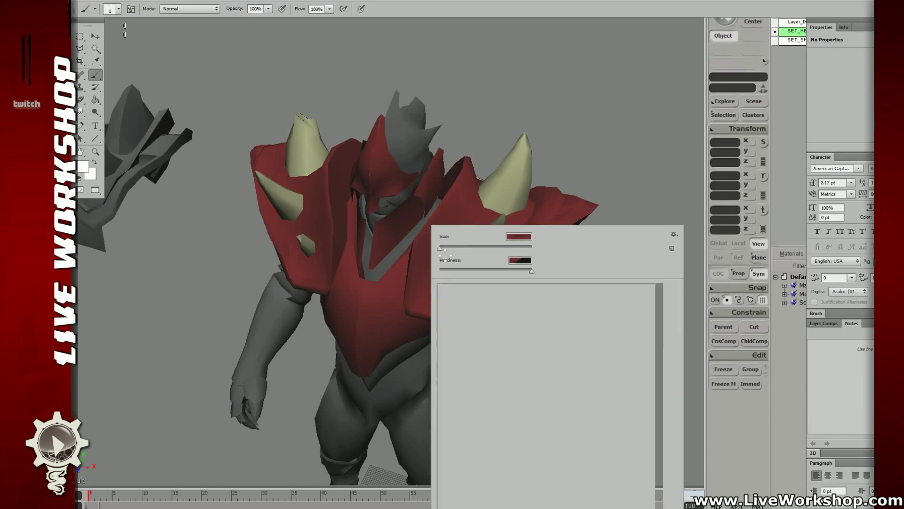
click(491, 293)
- Draw a long straight white line slanting across the lower chest and past both arms
drag(410, 293, 390, 299)
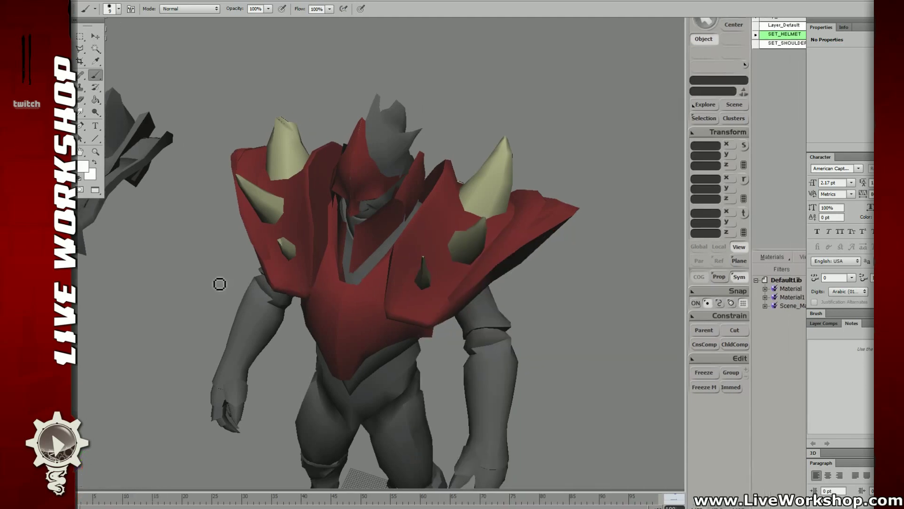
click(165, 262)
shift+click(598, 371)
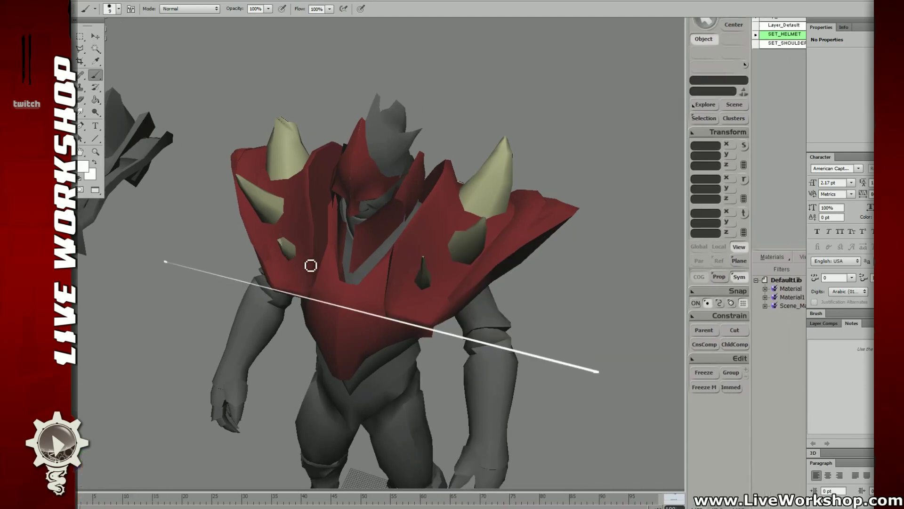
shift+click(446, 306)
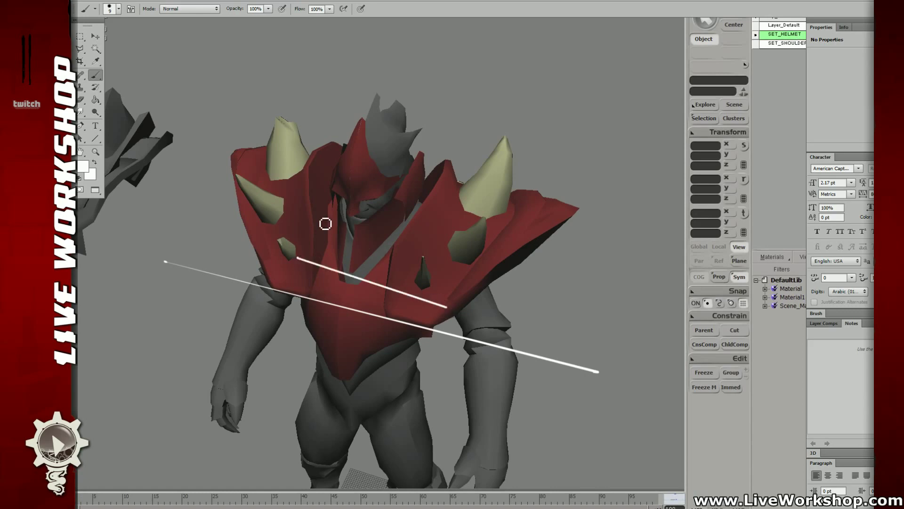
shift+click(474, 251)
key(ctrl+alt+z)
key(ctrl+alt+z)
key(ctrl+alt+z)
key(ctrl+alt+z)
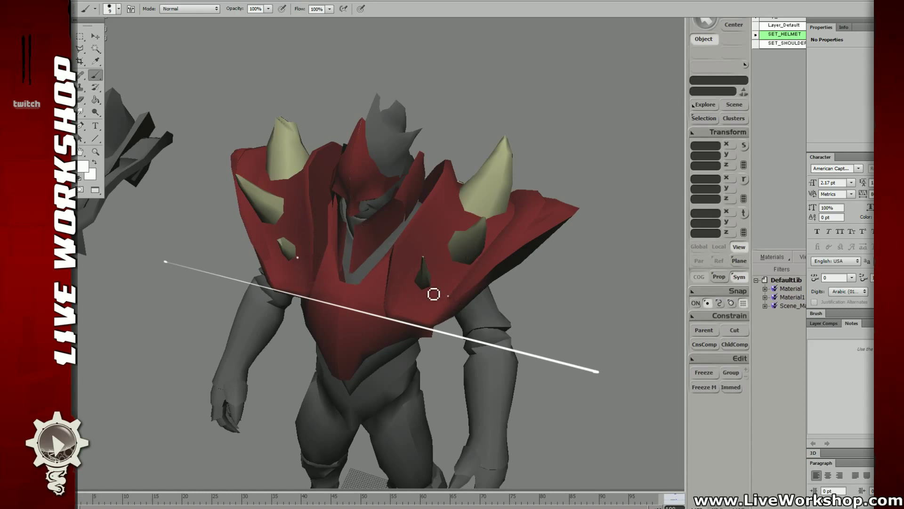
- Draw shorter straight lines parallel to the long one across the upper chest, just below the face, and across the chestplate's lower tip
key(ctrl+shift+z)
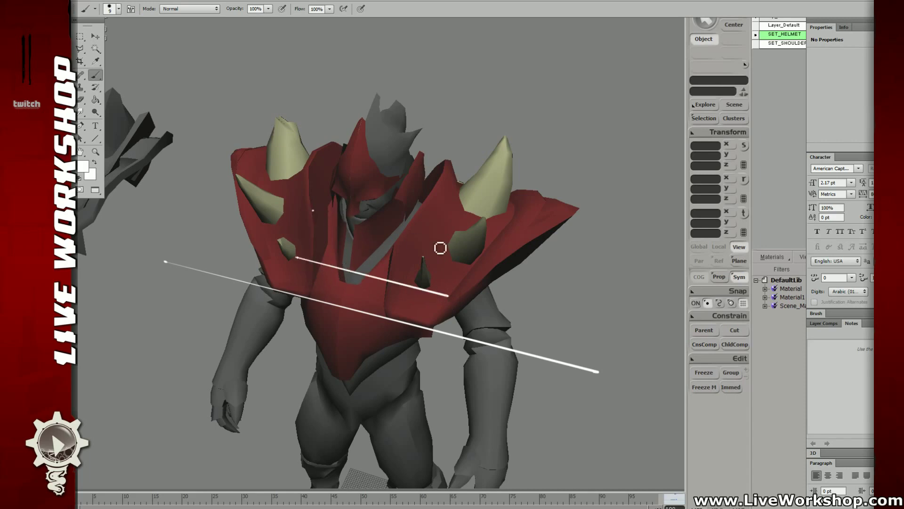
shift+click(400, 231)
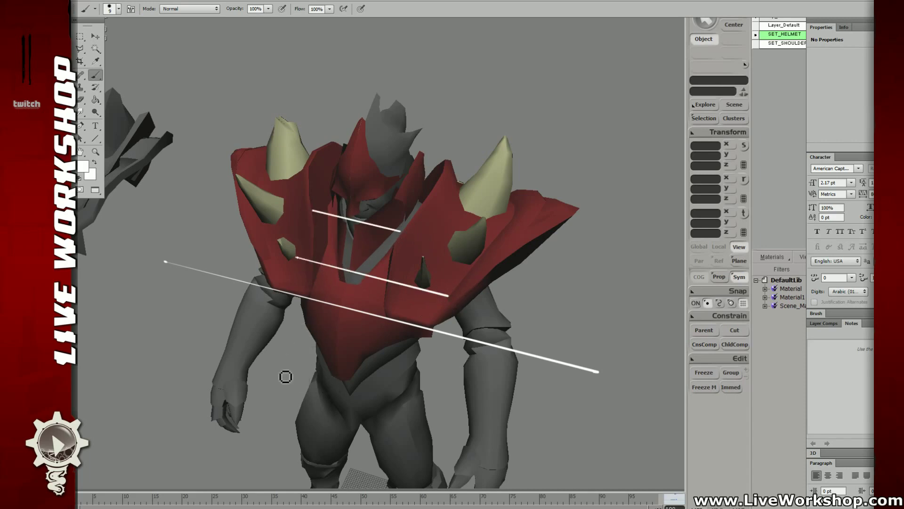
click(275, 362)
shift+click(390, 393)
- Draw straight upright lines along the neck opening and the inner and outer parts of both shoulder plates
scroll(470, 281, up, 1)
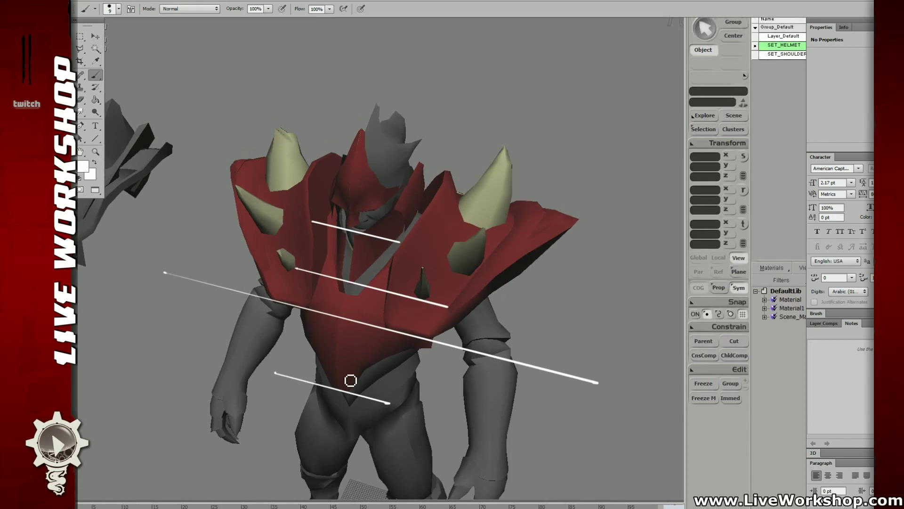
scroll(325, 352, up, 2)
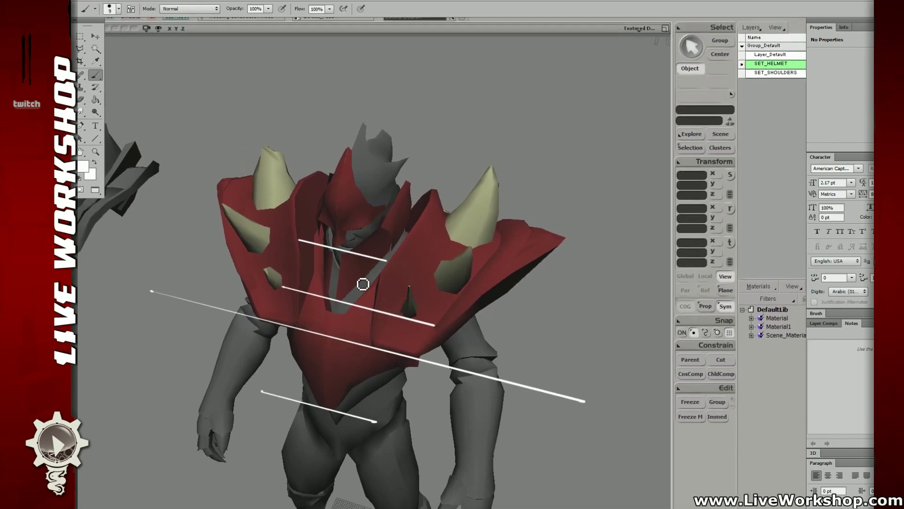
drag(333, 309, 336, 256)
shift+click(366, 345)
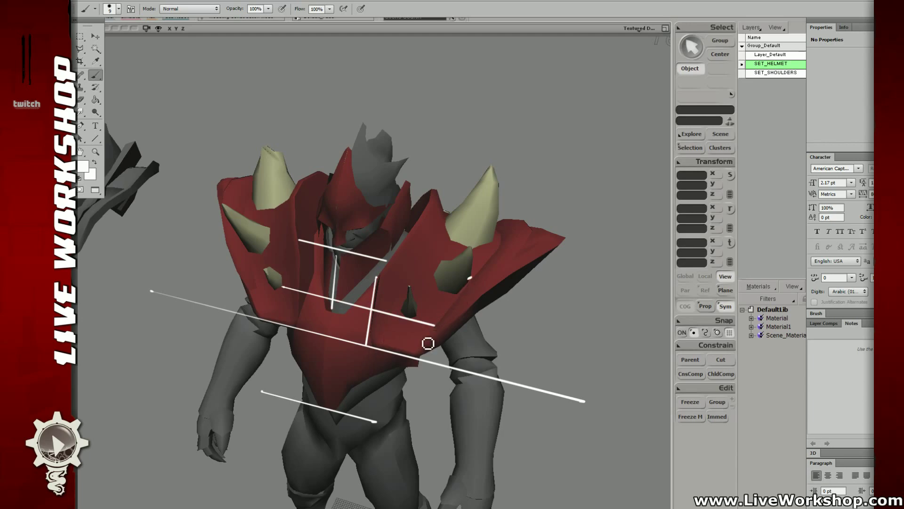
shift+click(424, 335)
shift+click(297, 320)
click(229, 223)
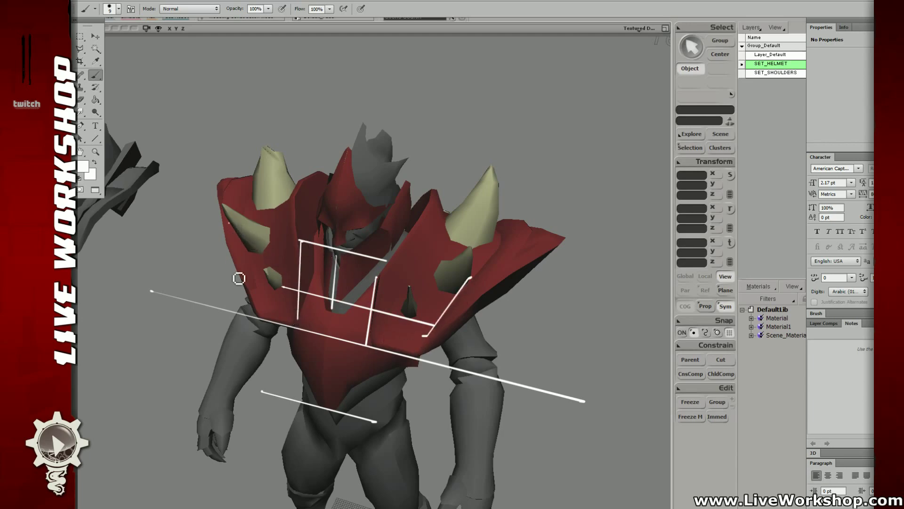
shift+click(251, 314)
- Sketch curved flow strokes sweeping up from the collar to the outer tip of the character's left shoulder plate
drag(329, 260, 402, 177)
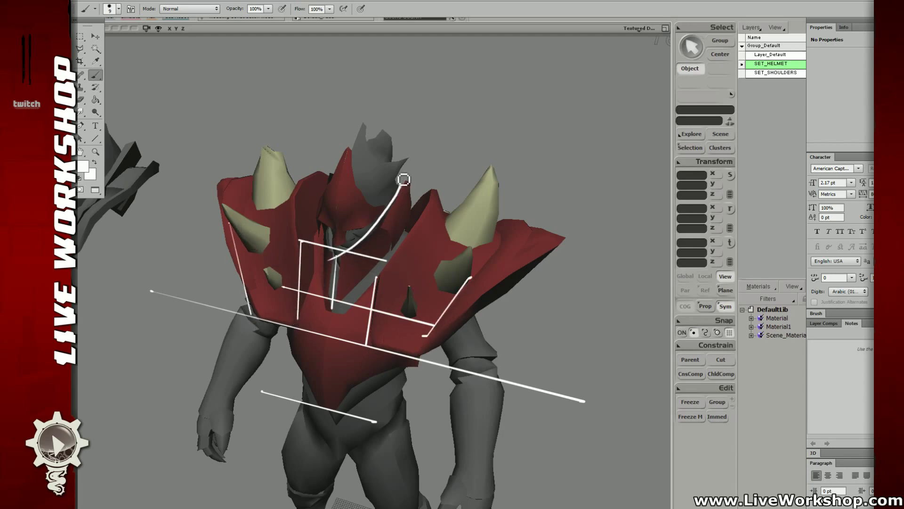
drag(348, 304, 426, 196)
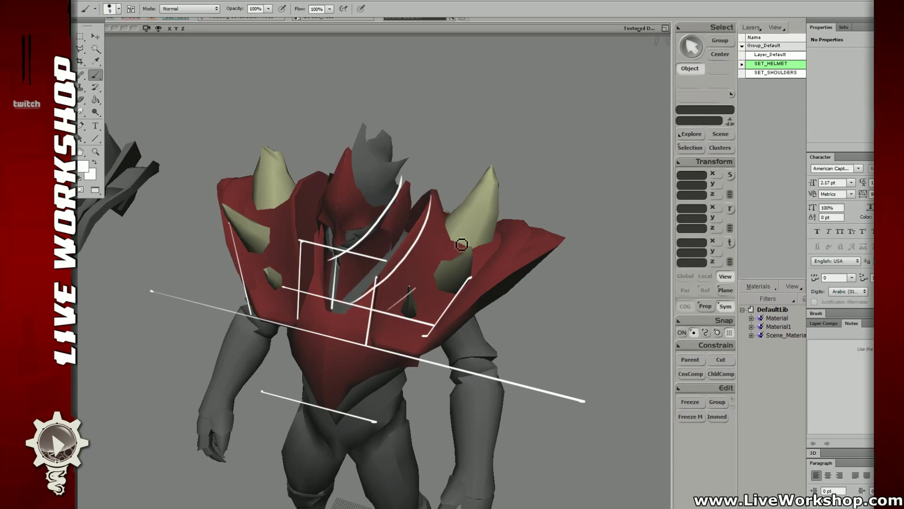
drag(387, 309, 464, 202)
drag(401, 328, 510, 218)
drag(421, 334, 522, 220)
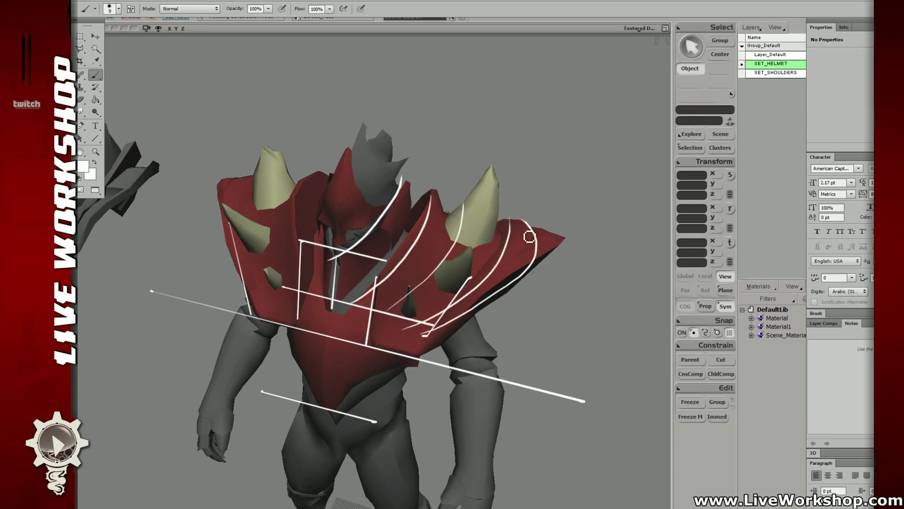
mouse_move(521, 281)
mouse_down()
mouse_move(566, 246)
mouse_move(555, 219)
mouse_up()
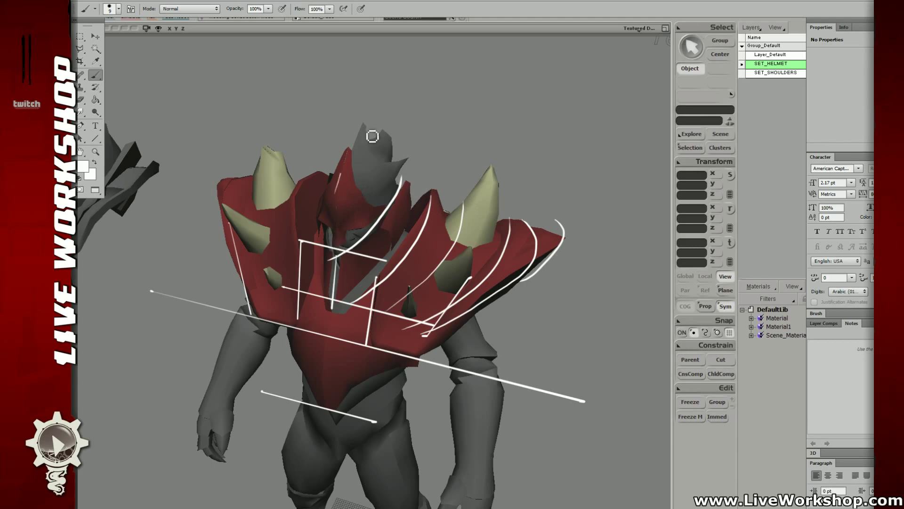
- Sketch curved strokes along the helmet's front and crest and along the spikes of the character's left shoulder
drag(372, 136, 336, 189)
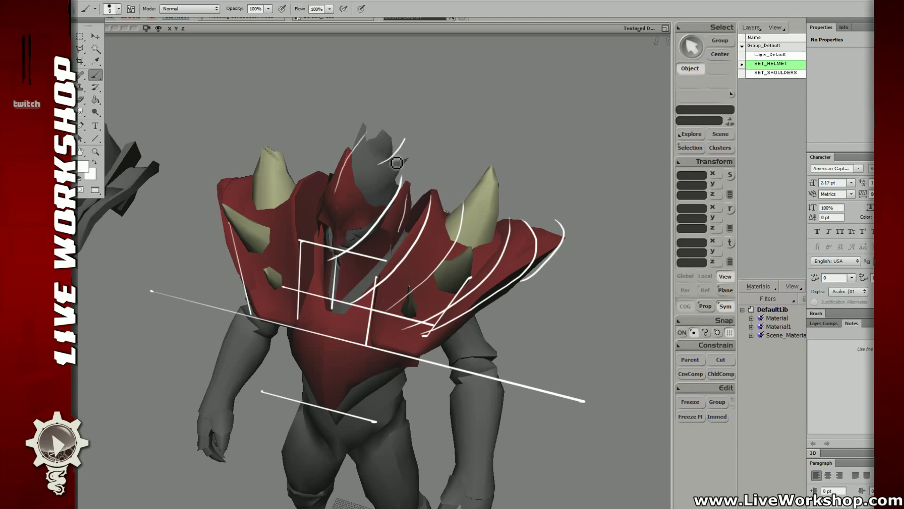
mouse_move(374, 164)
mouse_down()
mouse_move(410, 157)
mouse_move(393, 142)
mouse_up()
drag(500, 232, 494, 169)
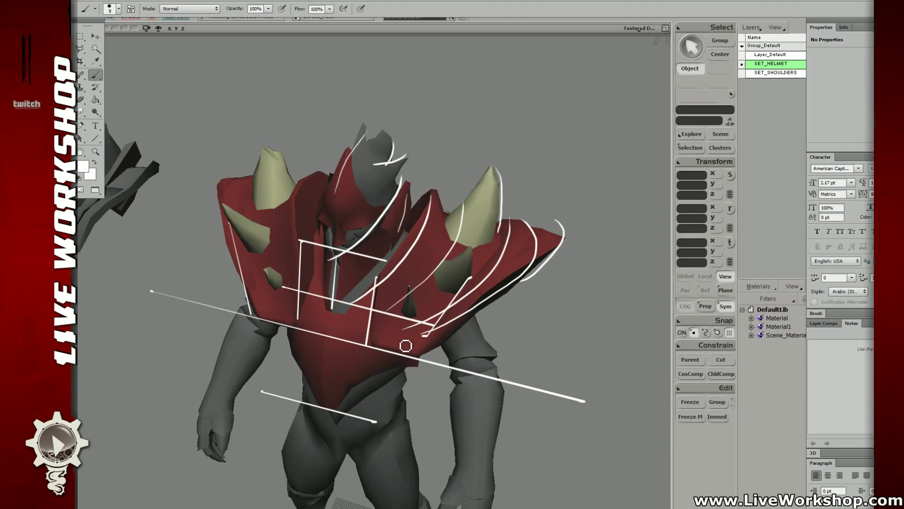
drag(417, 321, 409, 283)
drag(471, 281, 466, 248)
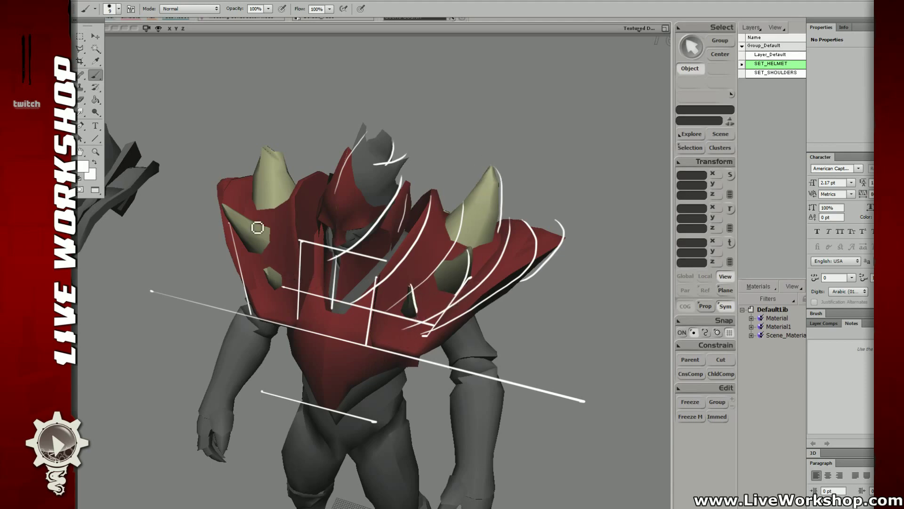
- Sketch curved flow strokes along the middle spike and down the inner part of the character's right shoulder plate
drag(225, 208, 267, 249)
drag(306, 182, 300, 239)
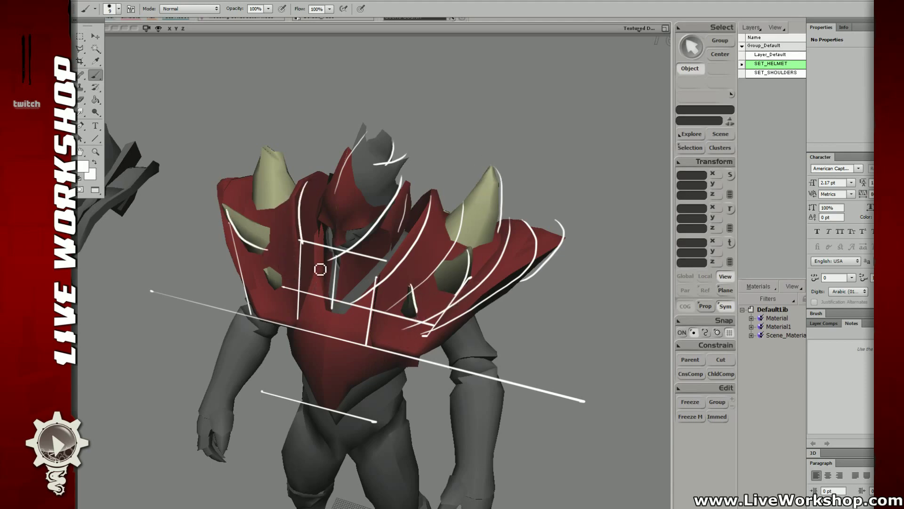
key(ctrl+z)
drag(317, 173, 318, 245)
mouse_move(306, 181)
mouse_down()
mouse_move(313, 274)
mouse_move(308, 255)
mouse_move(323, 288)
mouse_up()
key(ctrl+z)
drag(277, 187, 297, 292)
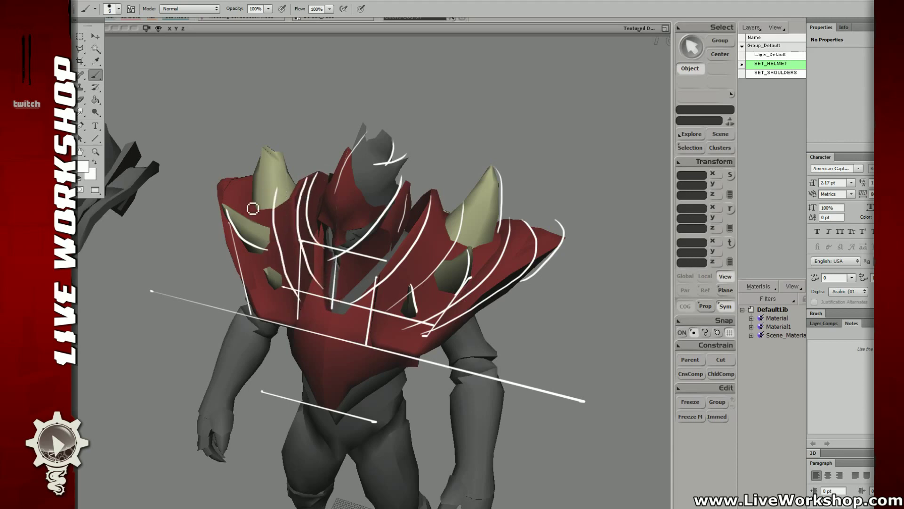
drag(243, 186, 289, 309)
key(ctrl+z)
- Sketch the right shoulder plate's outer curve, and trace the chestplate's pointed lower outline and centre ridge
mouse_move(253, 185)
mouse_down()
mouse_move(287, 314)
mouse_move(336, 412)
mouse_up()
drag(403, 362, 335, 414)
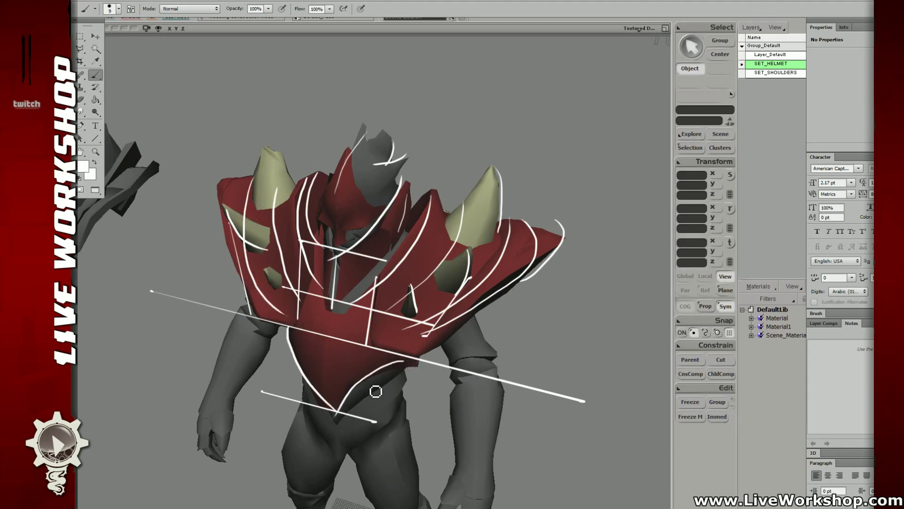
drag(328, 331, 342, 431)
key(ctrl+z)
drag(333, 307, 341, 400)
- Trace the chestplate's centre ridge and draw straight guide lines across the helmet and shoulders and slanting up through each shoulder plate
drag(377, 298, 382, 306)
click(193, 194)
shift+click(577, 268)
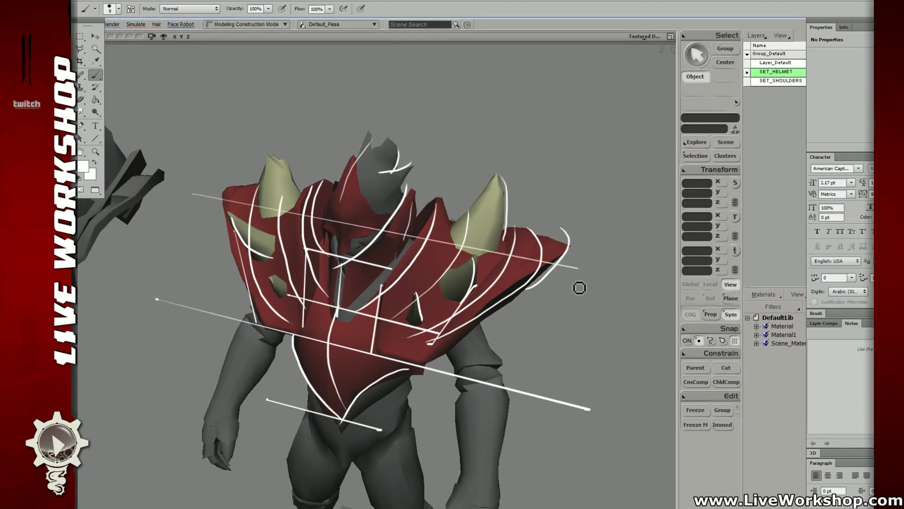
click(168, 347)
shift+click(341, 140)
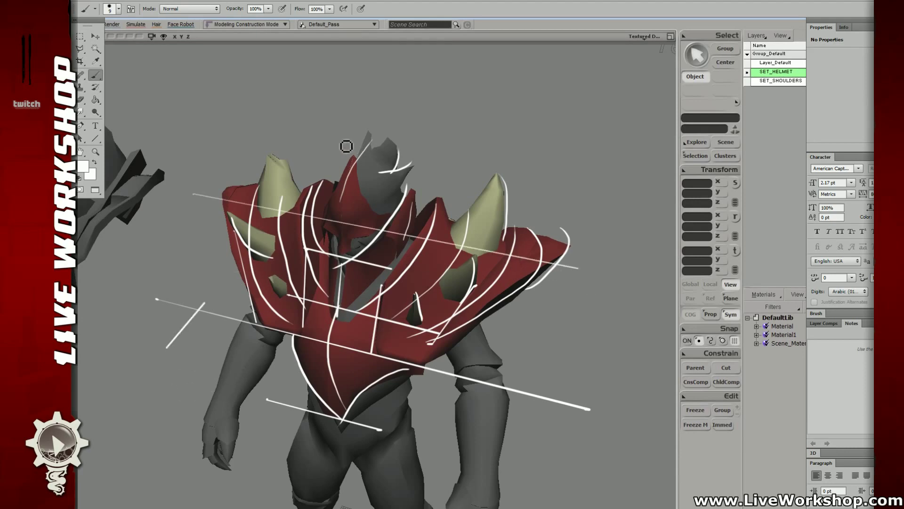
click(443, 442)
shift+click(505, 195)
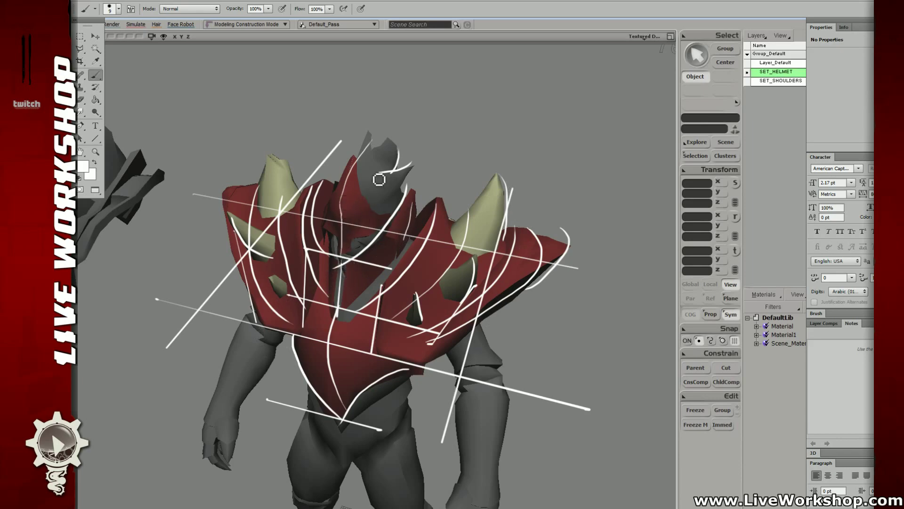
- Try trial marks on the helmet and circles and a zigzag over the upper chest, undoing the chest strokes
drag(356, 169, 395, 183)
key(ctrl+z)
drag(464, 269, 469, 249)
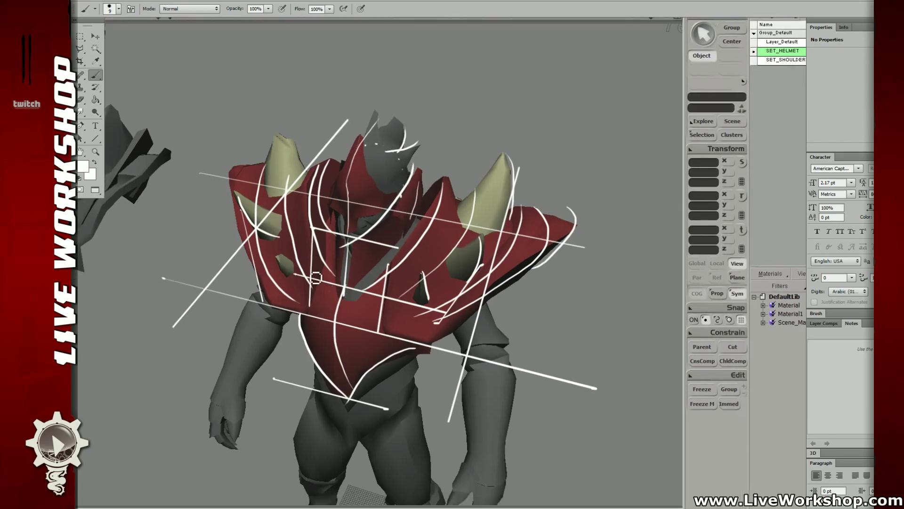
mouse_move(386, 335)
ctrl+mouse_down()
mouse_move(373, 261)
mouse_move(391, 302)
mouse_move(311, 330)
mouse_move(330, 358)
mouse_move(342, 287)
ctrl+mouse_up()
key(ctrl+z)
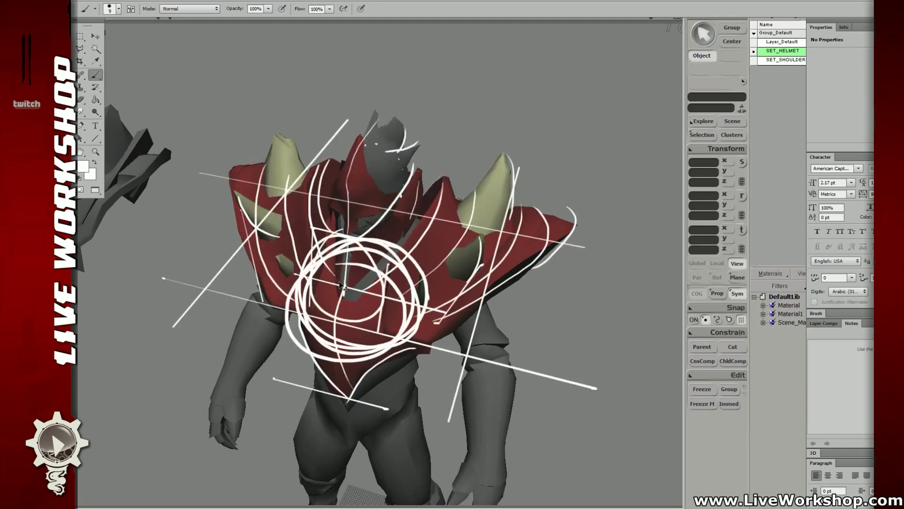
key(ctrl+z)
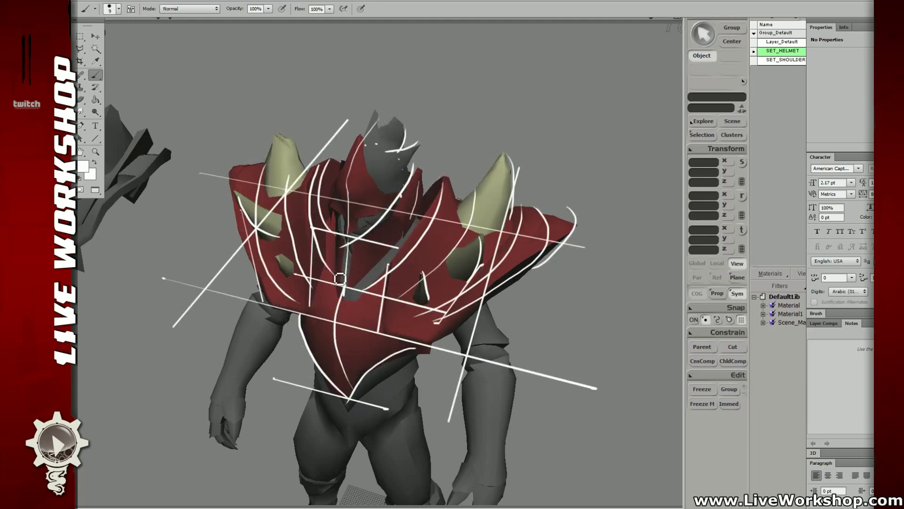
drag(326, 309, 338, 289)
key(ctrl+z)
drag(335, 277, 394, 342)
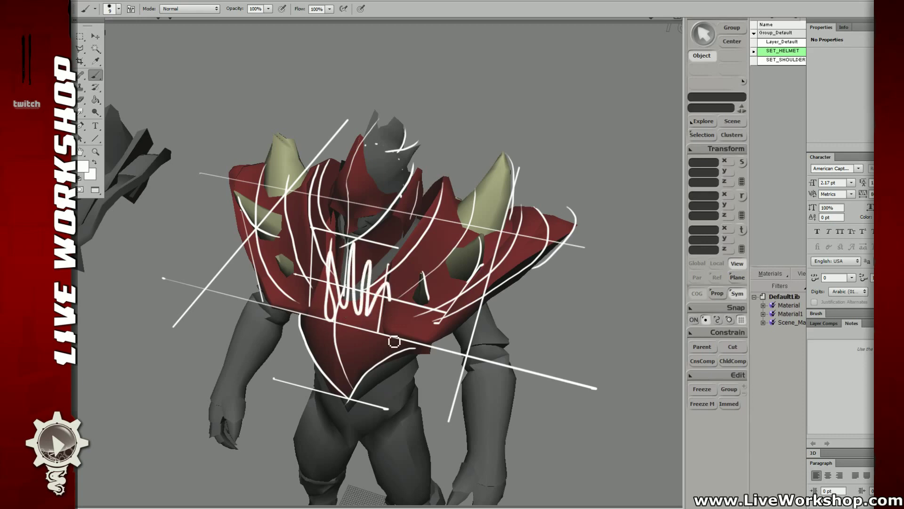
key(ctrl+z)
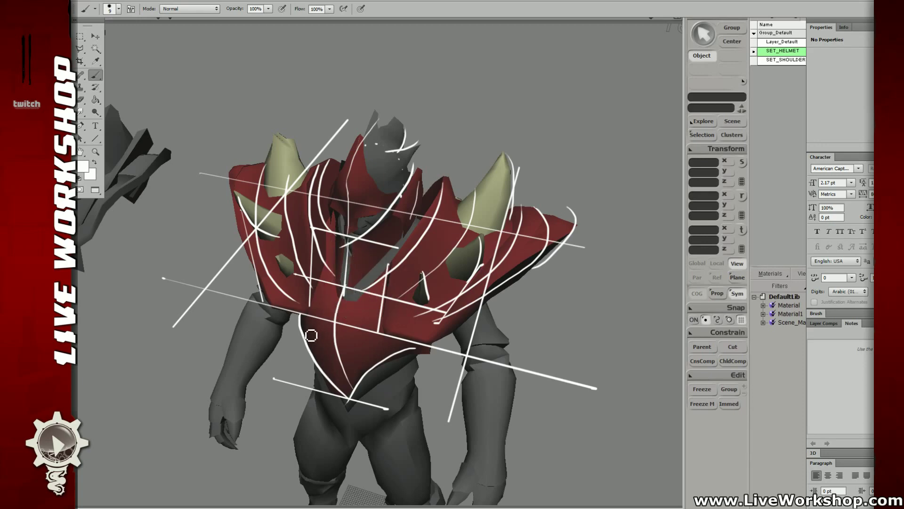
- Undo the last trial stroke on the chestplate and clear all guide strokes drawn over the model
mouse_move(311, 335)
mouse_down()
mouse_move(337, 396)
mouse_move(369, 383)
mouse_move(377, 353)
mouse_up()
key(ctrl+z)
key(Delete)
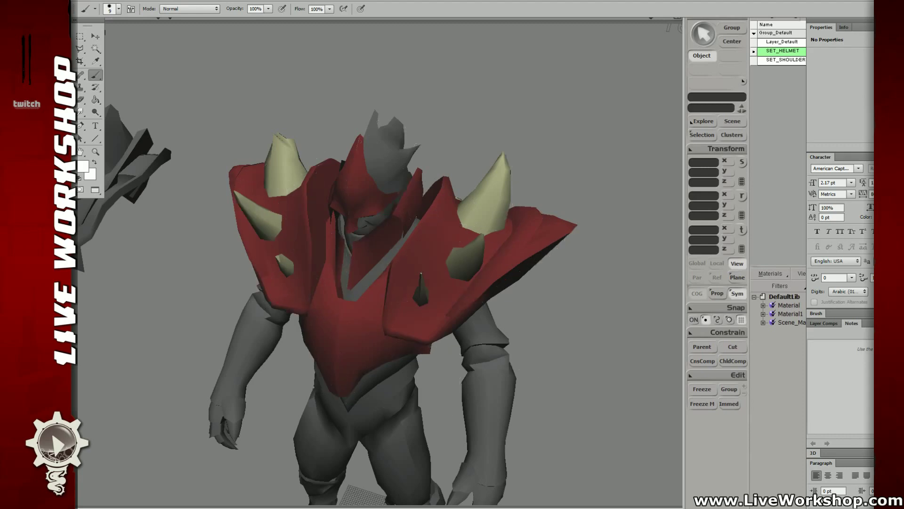
- Set the background colour to the dark grey #1d1d1d
key(g)
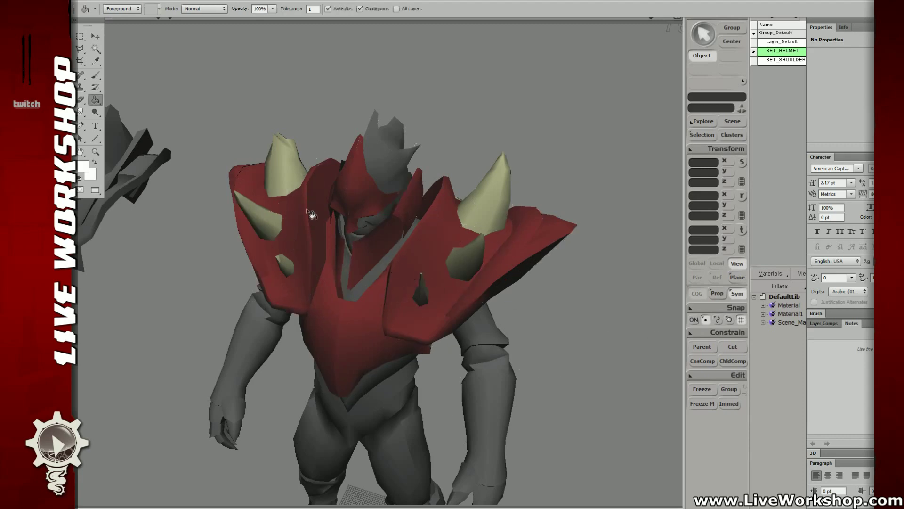
click(92, 174)
click(629, 151)
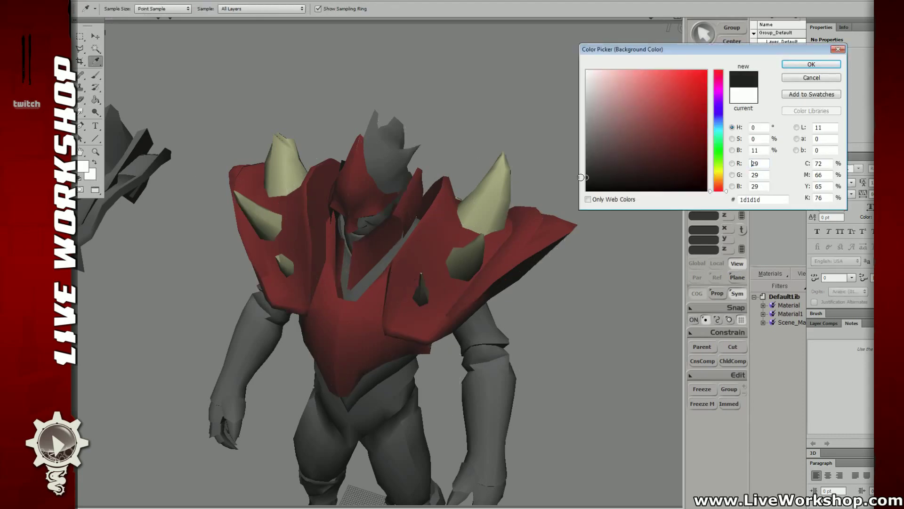
click(801, 65)
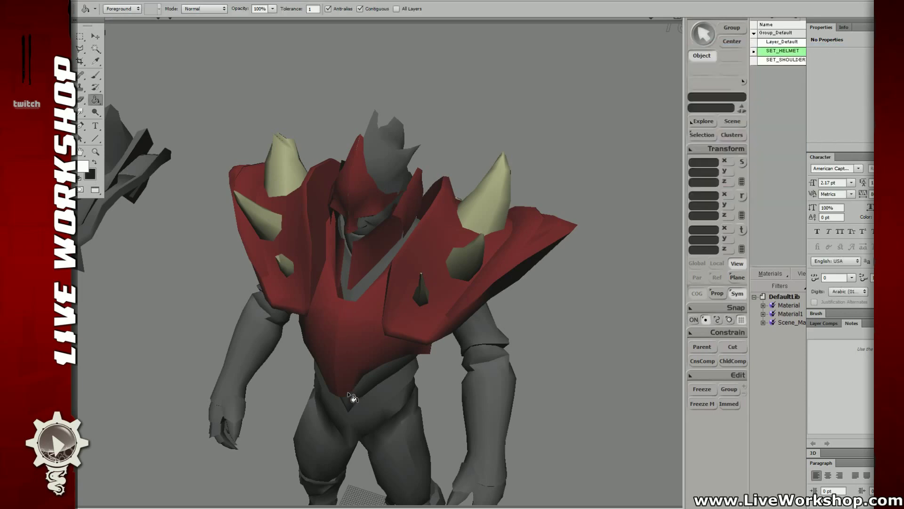
- Draw a linear gradient running from dark grey at the chestplate's lower tip up to white around helmet level
key(shift+g)
key(shift+g)
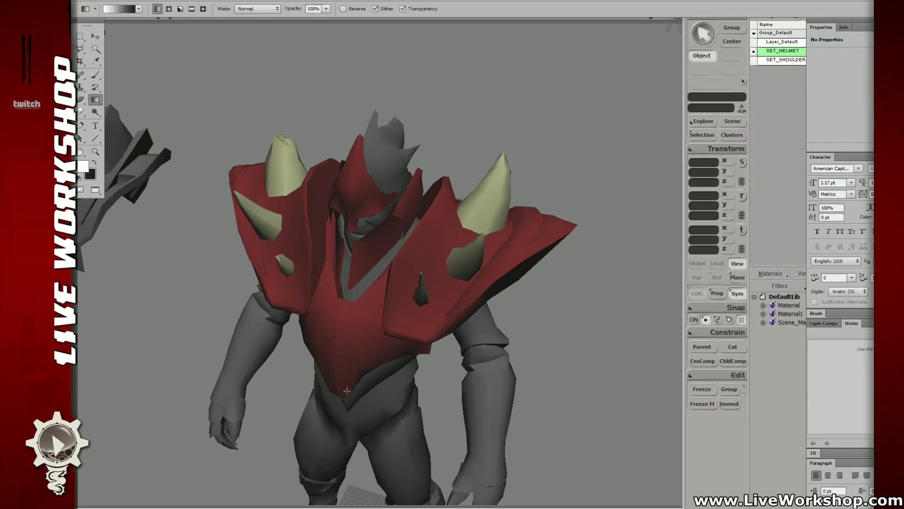
drag(348, 390, 399, 201)
key(ctrl+z)
key(x)
drag(348, 391, 373, 215)
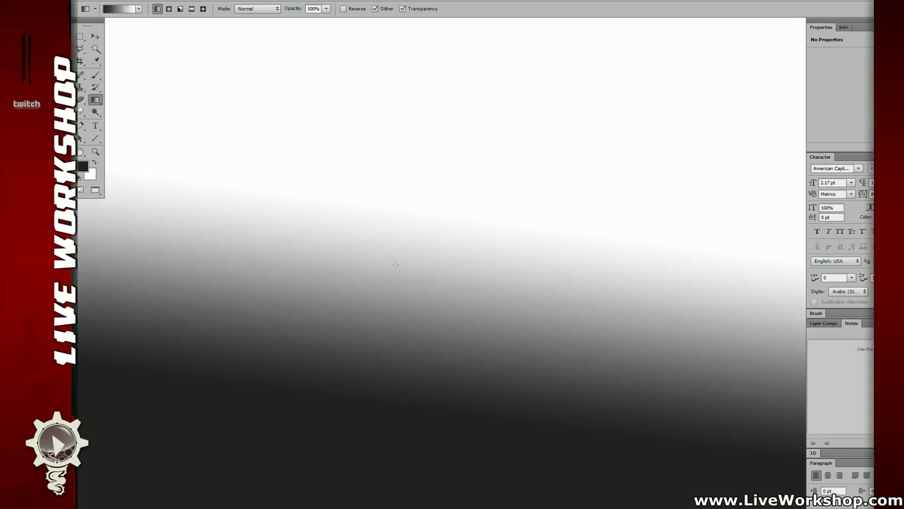
- Select the grey backdrop around the character with the Magic Wand, delete that area from the gradient layer and deselect
key(ctrl+z)
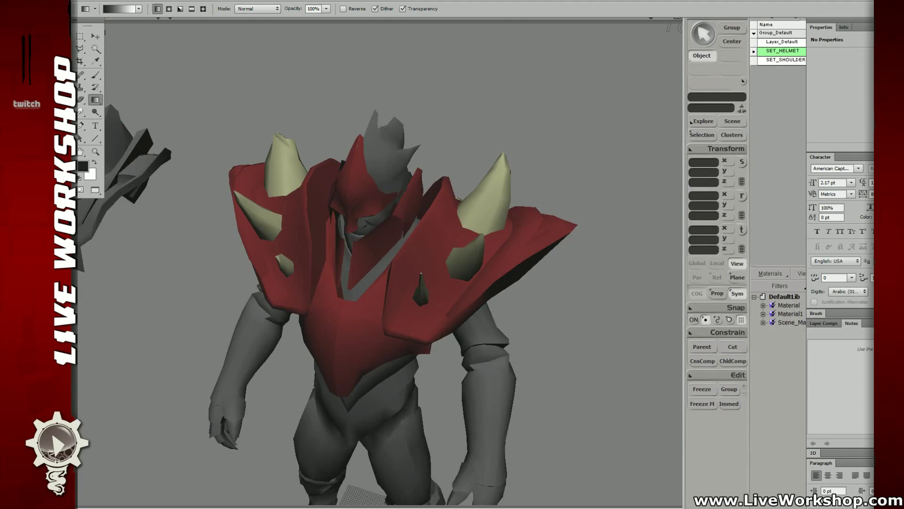
key(l)
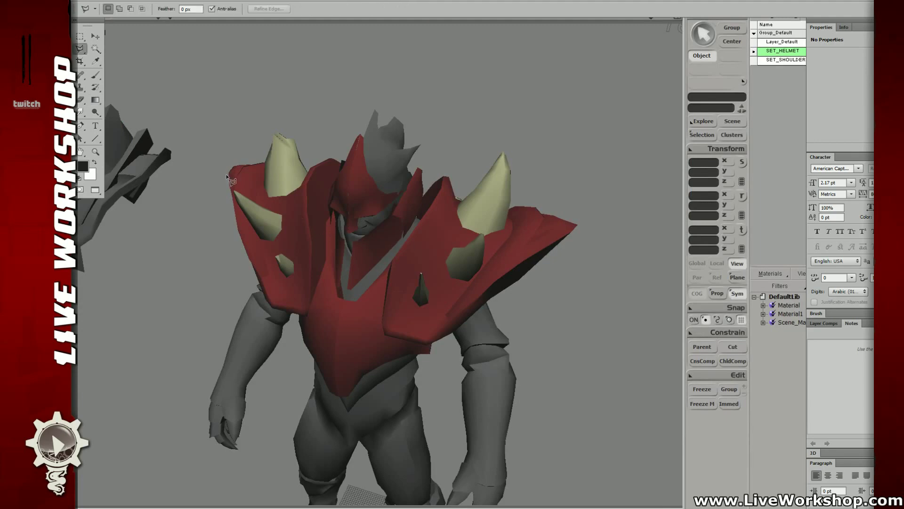
key(w)
click(225, 201)
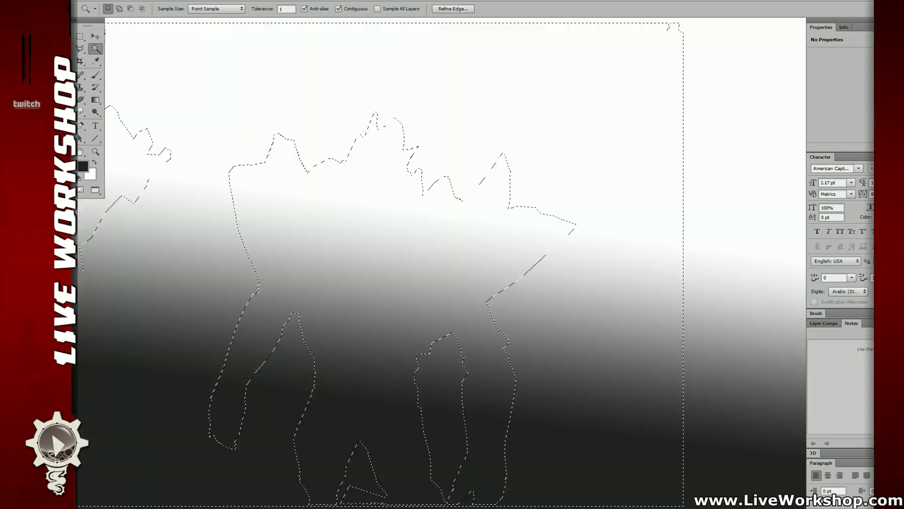
key(Delete)
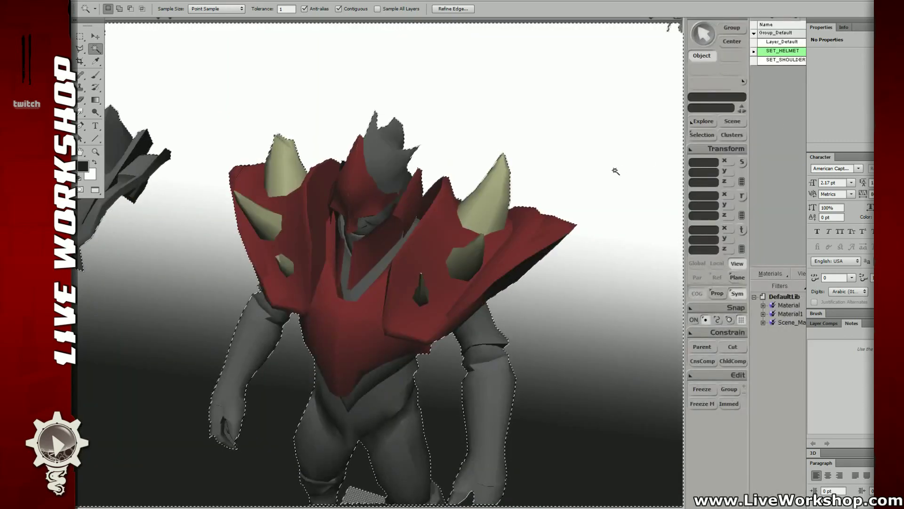
key(ctrl+z)
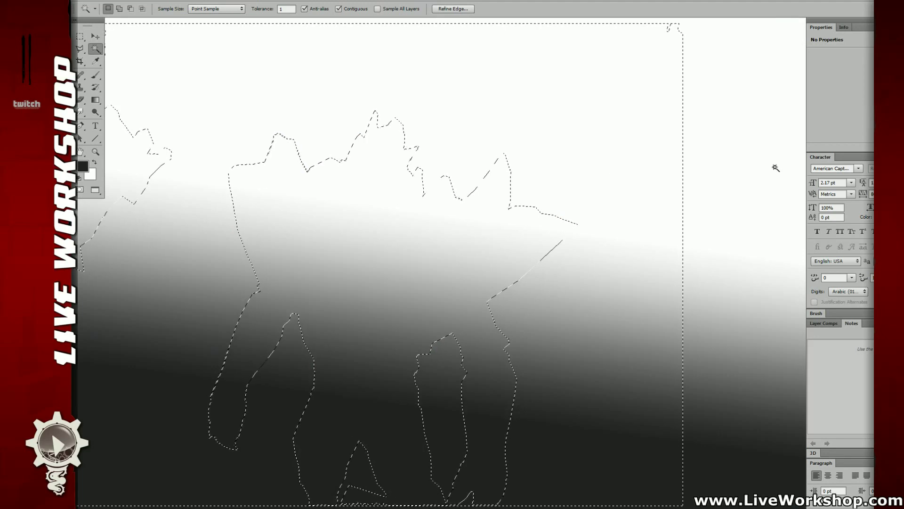
key(Delete)
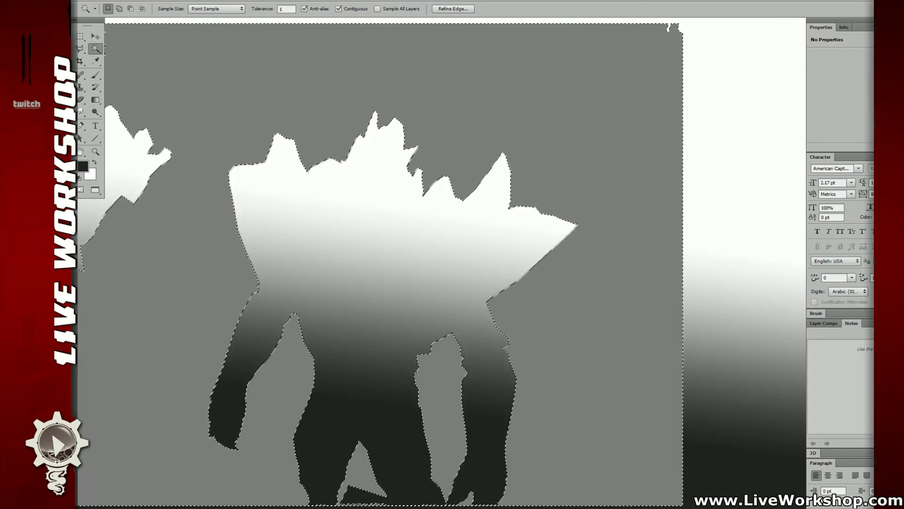
key(m)
click(577, 141)
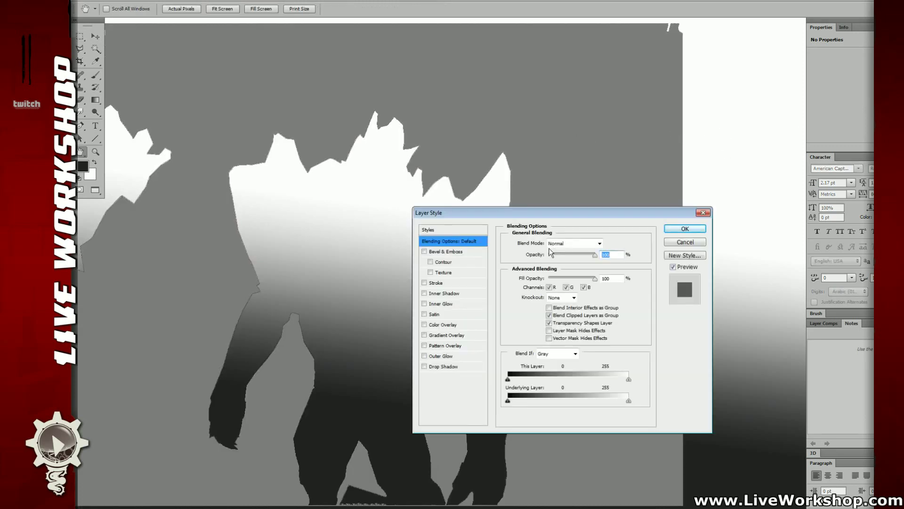
- Try Overlay on the gradient layer and settle on Multiply as its blend mode
click(575, 243)
click(563, 372)
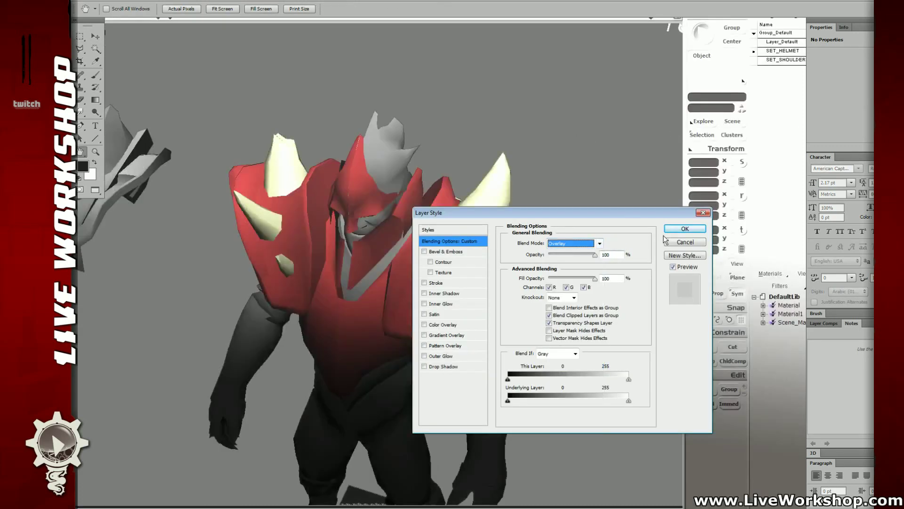
click(666, 230)
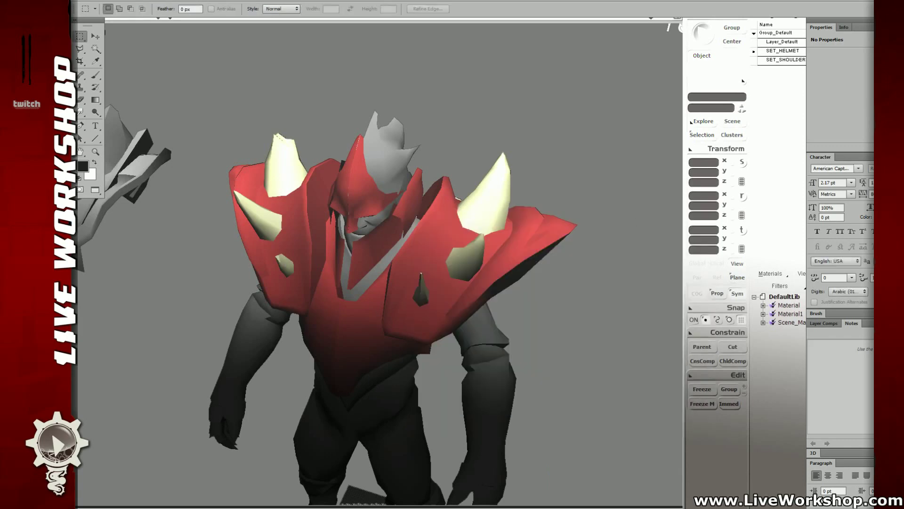
key(alt+shift+m)
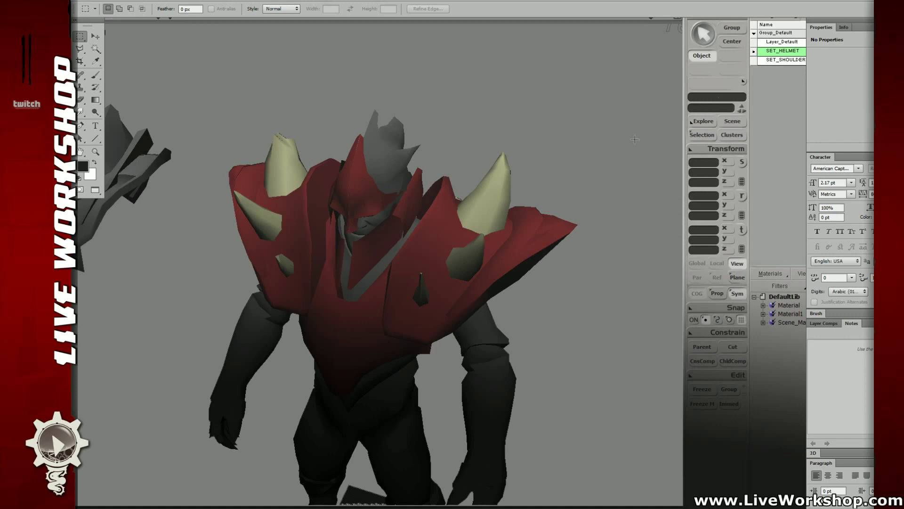
- Apply a legacy Brightness/Contrast adjustment to the gradient layer with brightness 60 and increased contrast
key(alt+i)
key(a)
key(c)
click(586, 285)
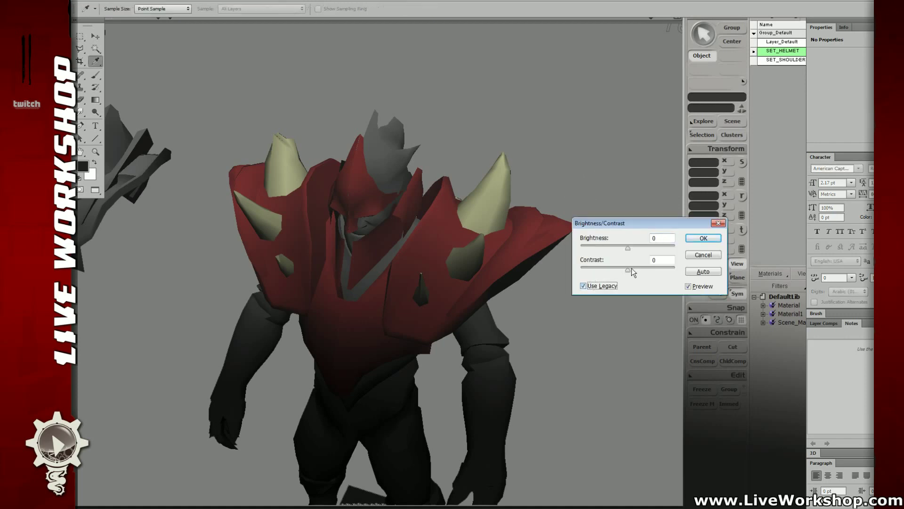
drag(630, 268, 650, 268)
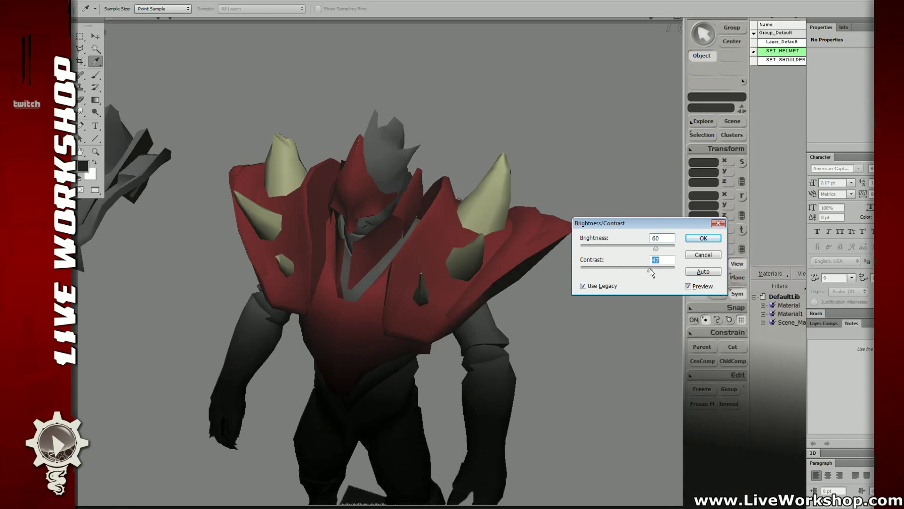
click(696, 238)
- Set up a soft round brush with a size of 35 px and 20% opacity
key(m)
key(b)
right_click(315, 230)
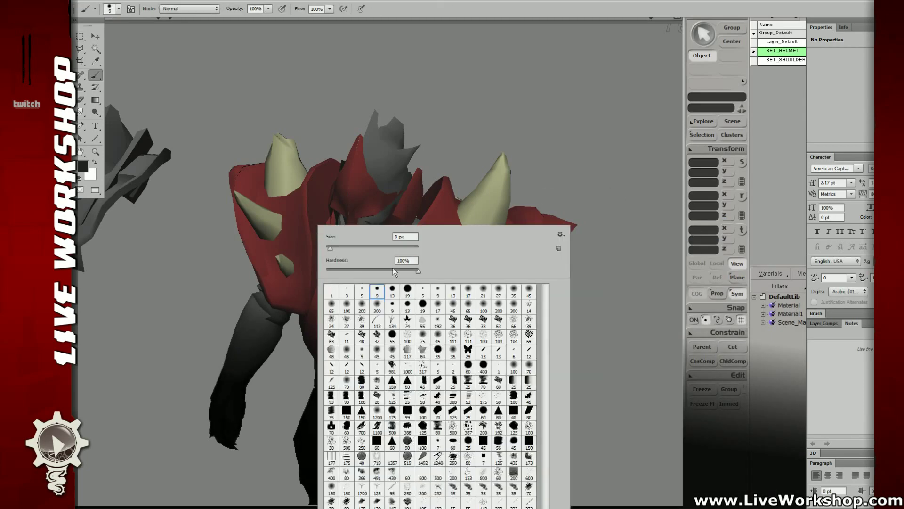
double_click(352, 310)
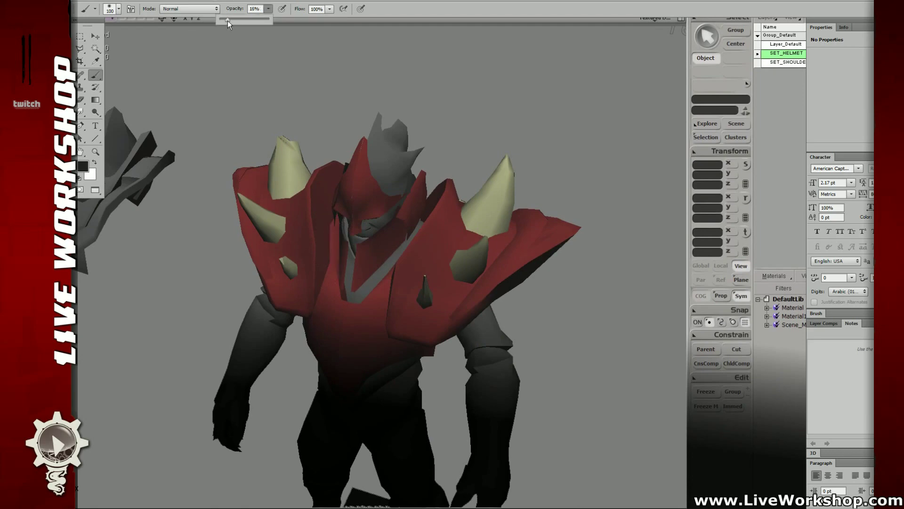
drag(227, 21, 225, 21)
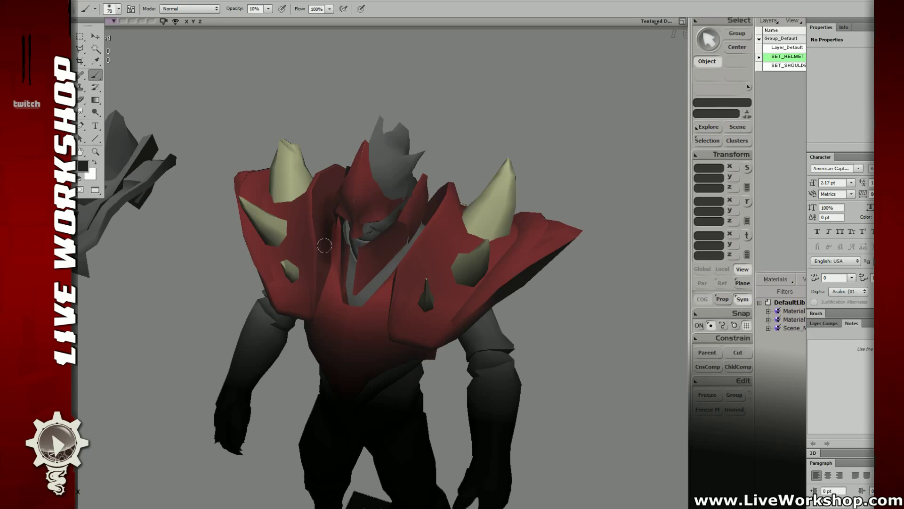
key(bracketleft)
click(269, 9)
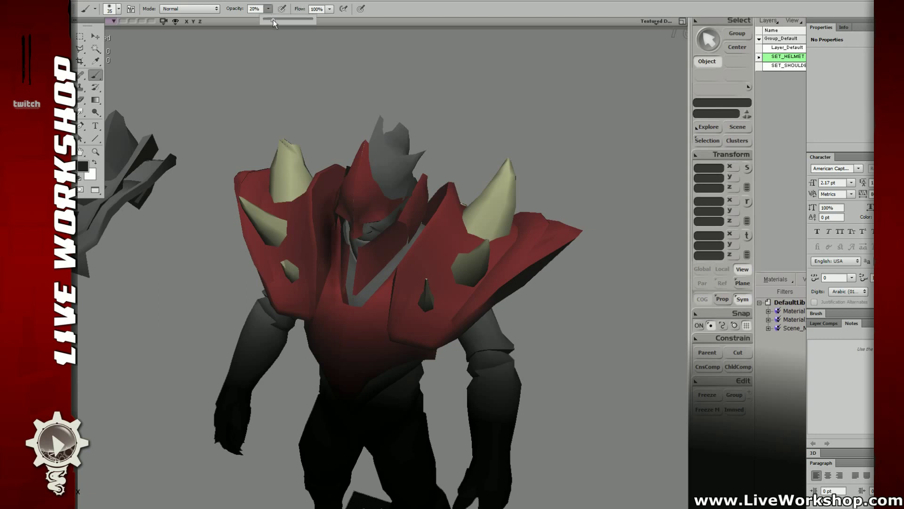
- Try freehand shading along the collar and neck opening below the helmet, and undo those strokes
click(347, 226)
drag(348, 226, 349, 226)
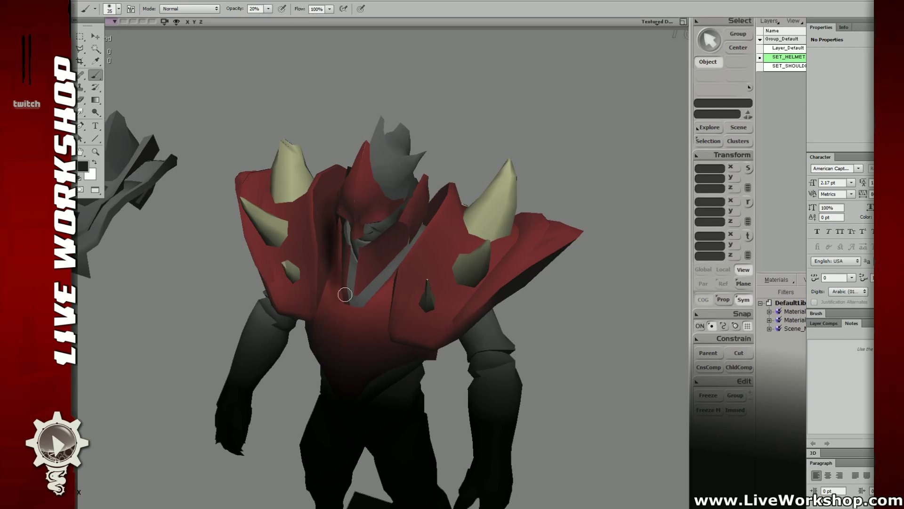
mouse_move(345, 295)
mouse_down()
mouse_move(346, 225)
mouse_move(353, 309)
mouse_move(407, 252)
mouse_move(377, 288)
mouse_up()
key(ctrl+z)
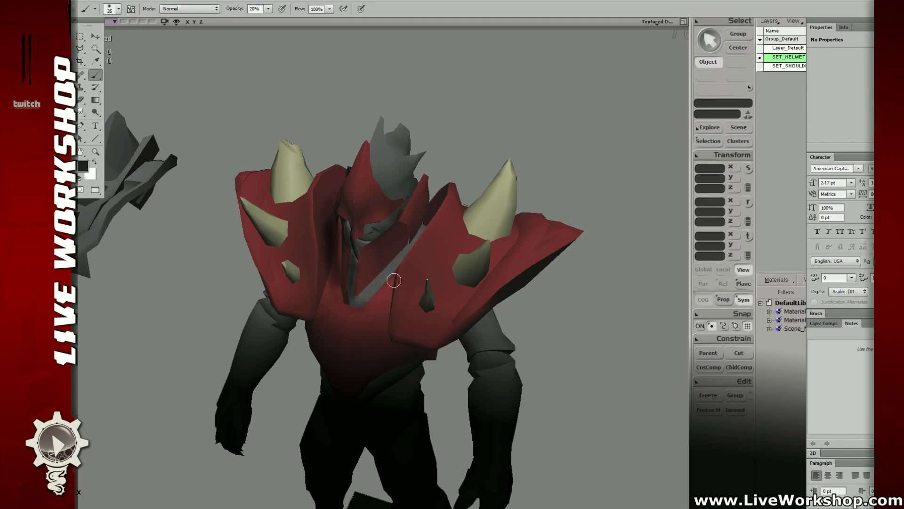
key(l)
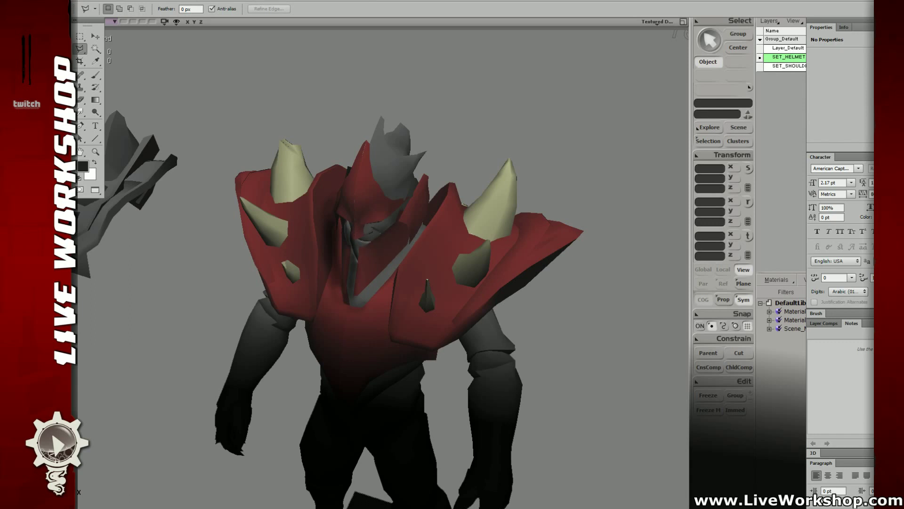
key(ctrl+z)
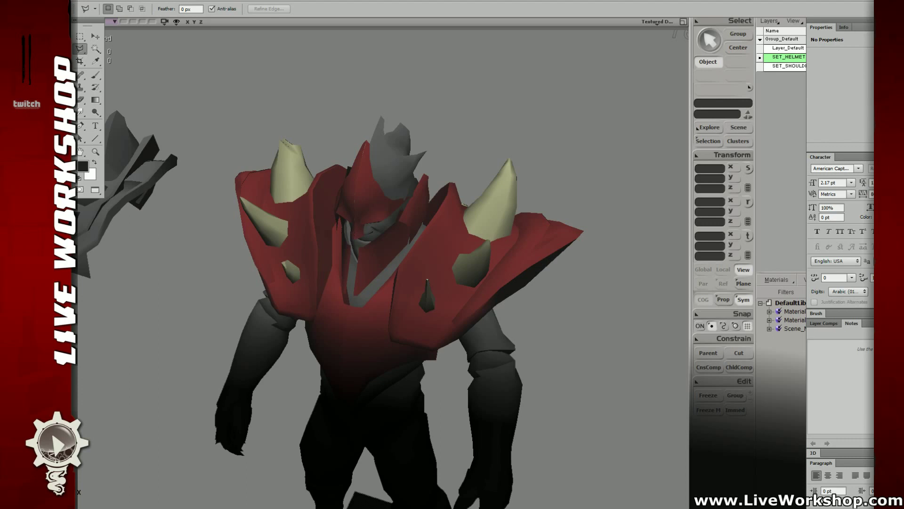
- Outline a lasso selection around the narrow inner strip of the shoulder armour on the character's right, beside the helmet
click(339, 188)
click(325, 187)
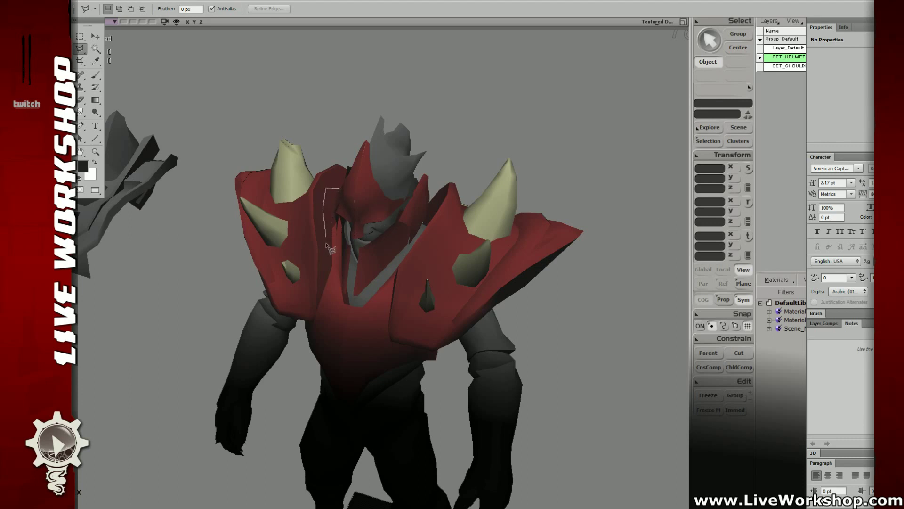
click(327, 305)
click(339, 189)
- Add the grey neck opening and the lower face area beneath the helmet to the lasso selection
key(shift)
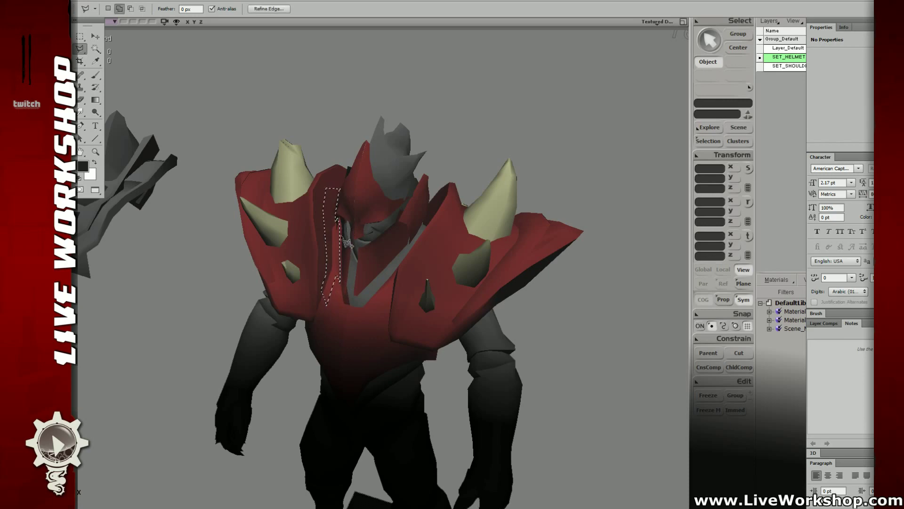
click(339, 220)
click(344, 242)
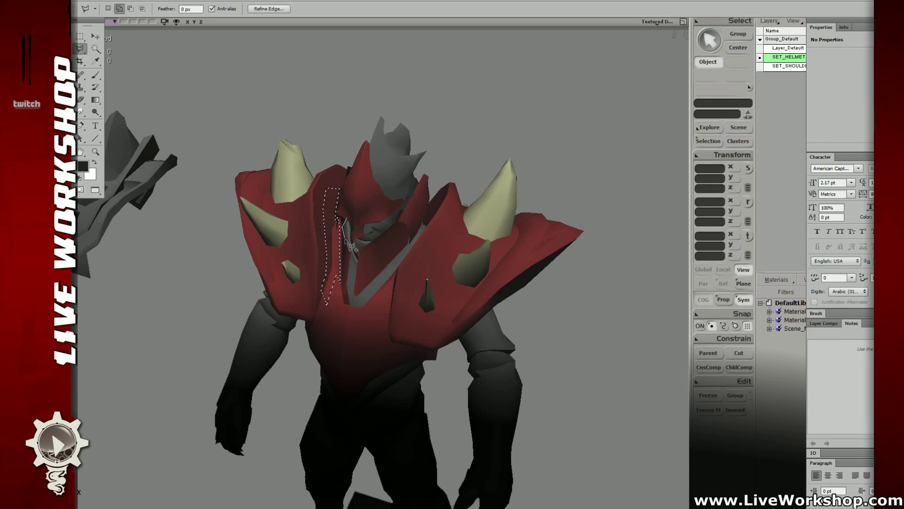
click(362, 306)
click(360, 245)
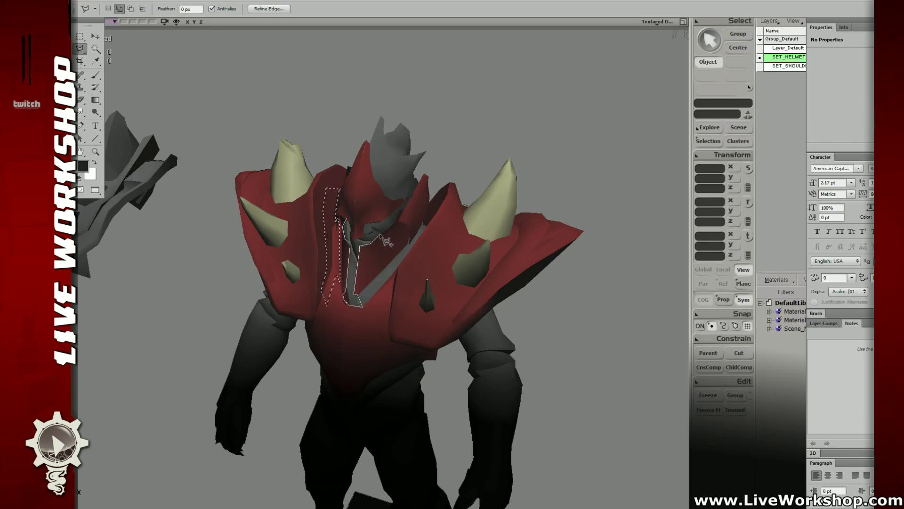
click(397, 213)
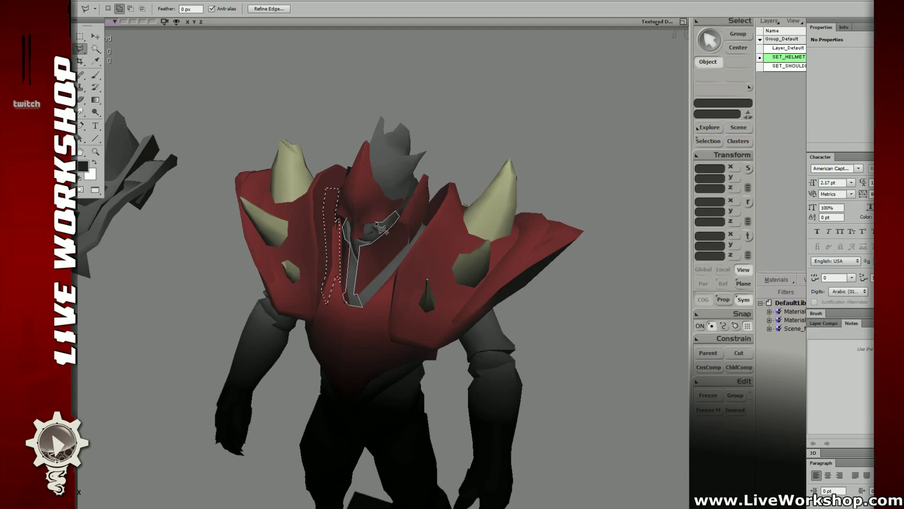
click(349, 222)
- Restore the lost selection and add the gap between the collar and the character's left shoulder plate to it
click(357, 291)
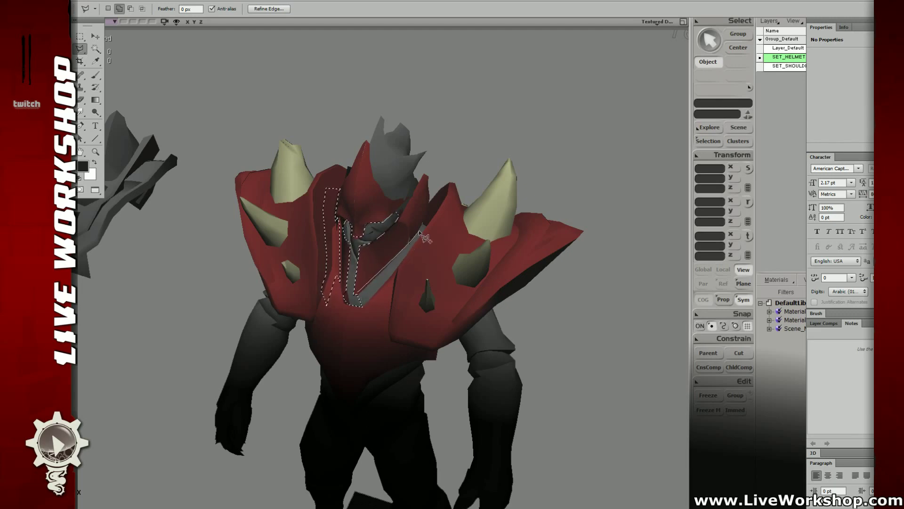
click(430, 216)
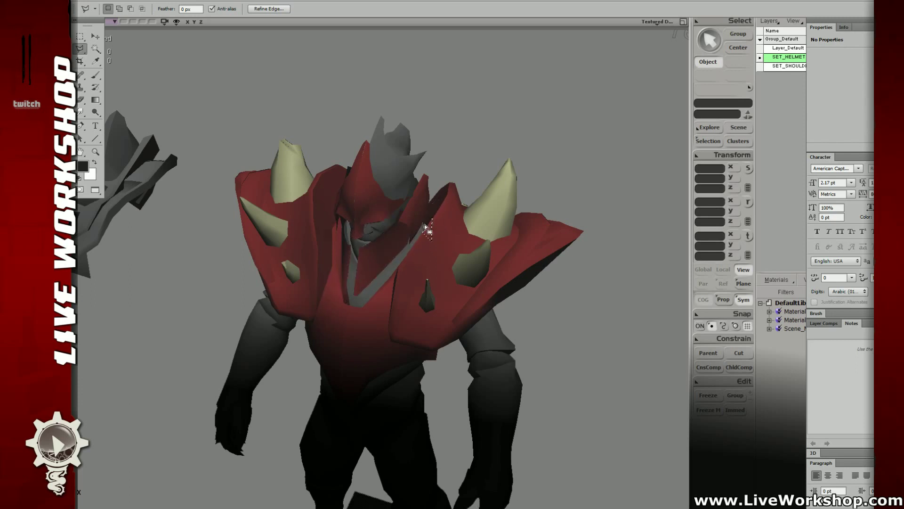
key(ctrl+alt+z)
key(ctrl+alt+z)
key(ctrl+alt+z)
shift+click(361, 293)
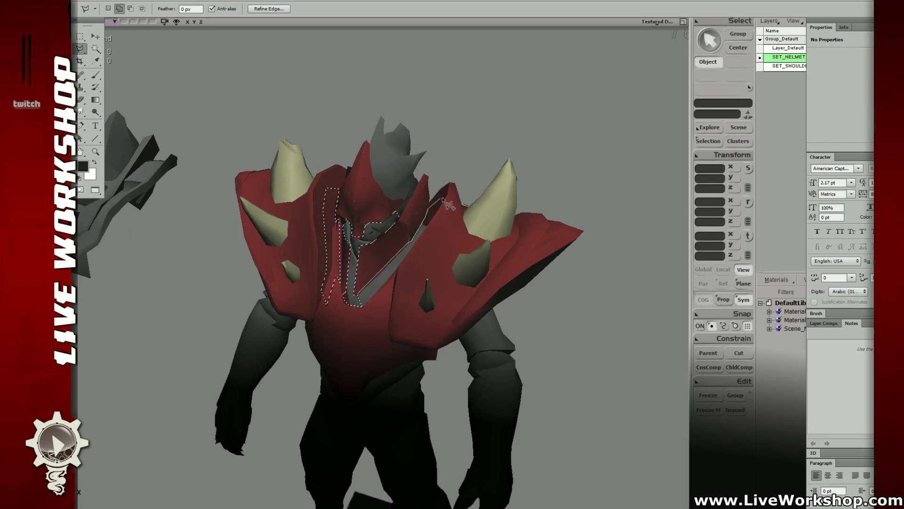
click(441, 198)
click(397, 271)
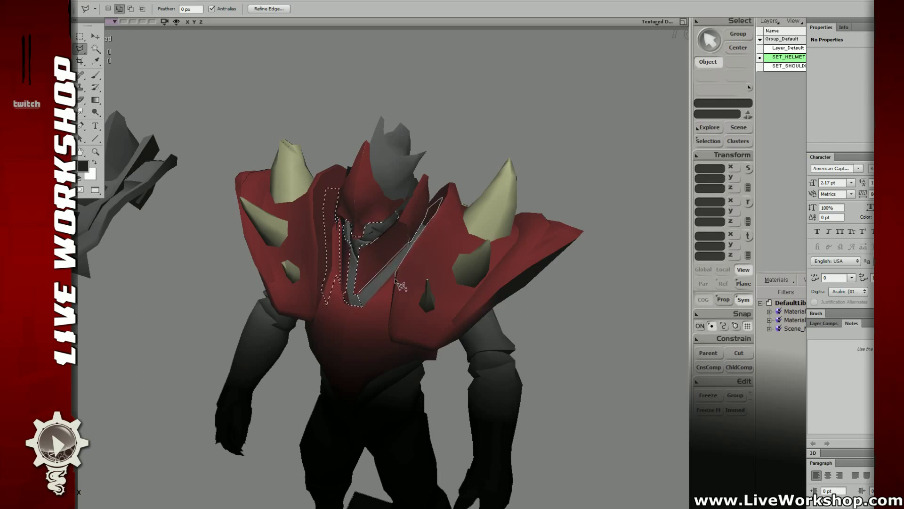
click(392, 307)
click(372, 296)
click(361, 304)
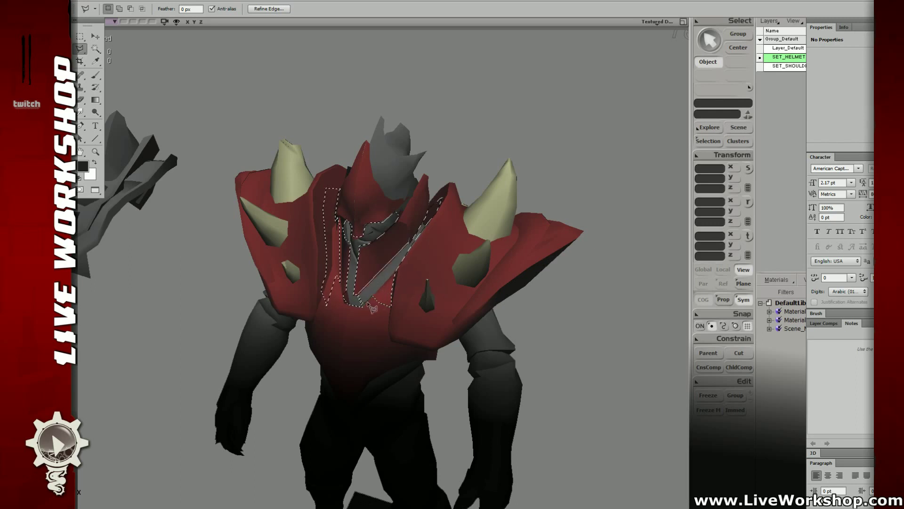
key(shift)
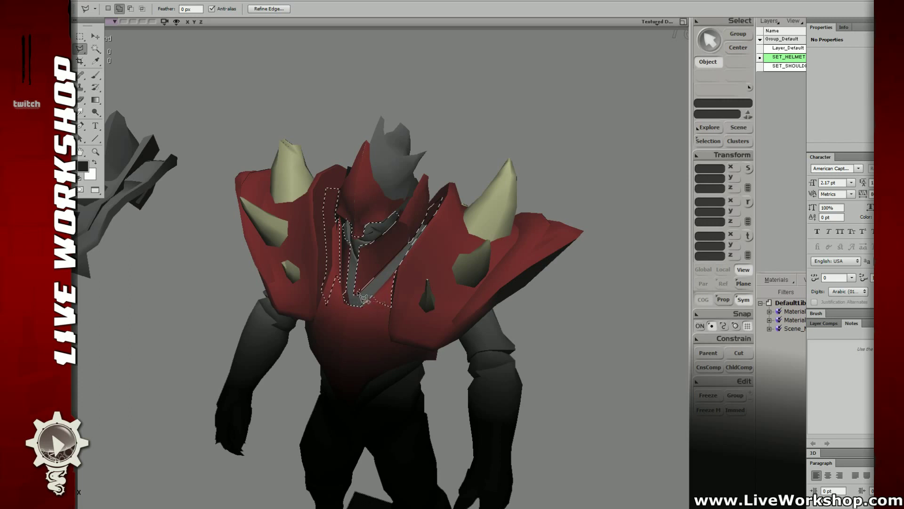
- Paint the selected neck and collar recesses dark with a 125 px brush at 100% opacity
key(b)
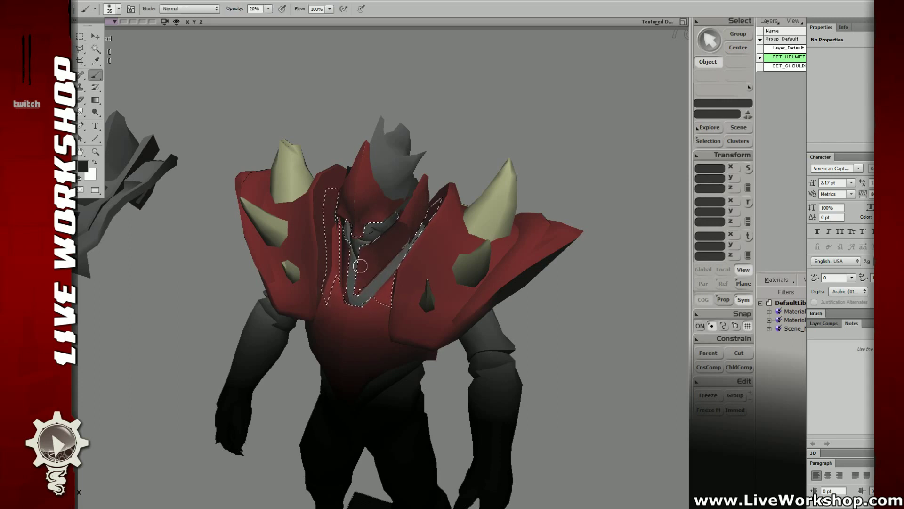
key(bracketright)
key(bracketright)
key(bracketright)
key(bracketright)
key(bracketright)
key(bracketright)
key(bracketright)
key(bracketright)
key(bracketright)
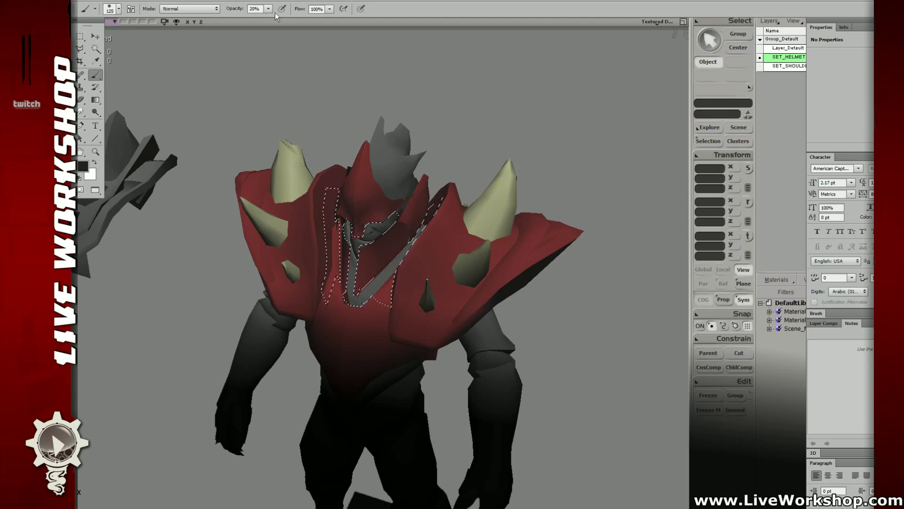
key(0)
mouse_move(331, 185)
mouse_down()
mouse_move(344, 323)
mouse_move(415, 193)
mouse_up()
- Soften the dark neck and collar shading with a soft 80 px eraser at 22% opacity
key(e)
right_click(316, 195)
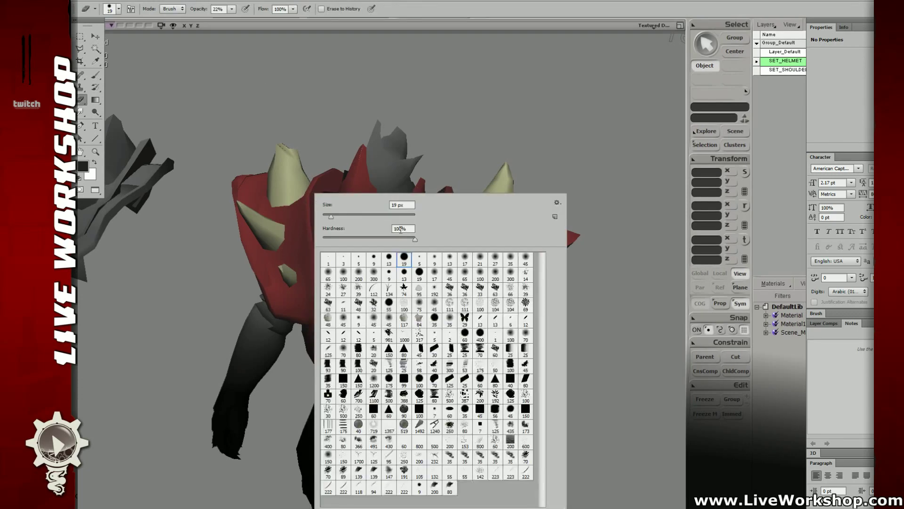
double_click(359, 275)
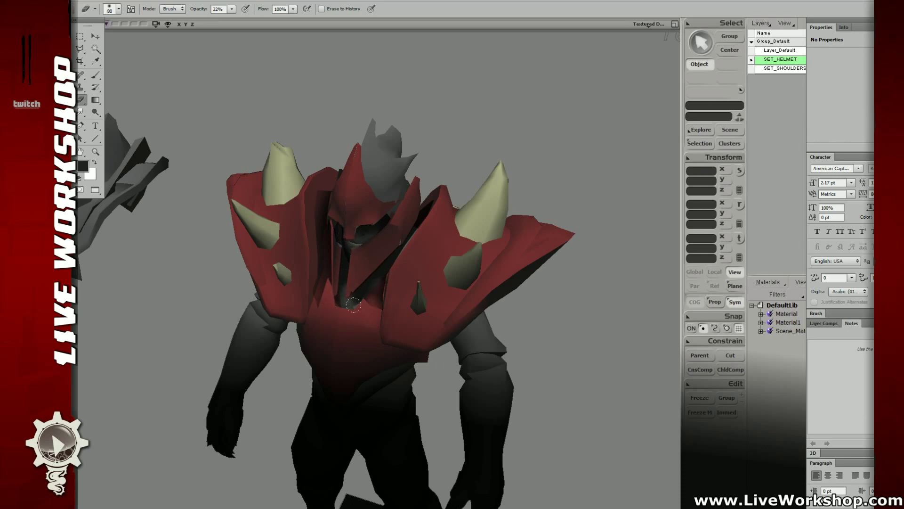
mouse_move(414, 219)
mouse_down()
mouse_move(359, 286)
mouse_move(324, 184)
mouse_up()
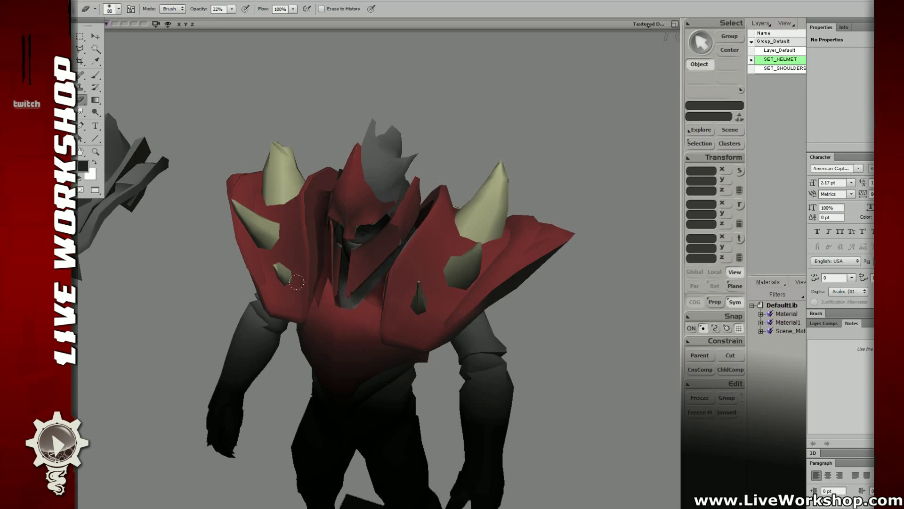
key(ctrl+minus)
drag(496, 291, 525, 258)
key(ctrl+plus)
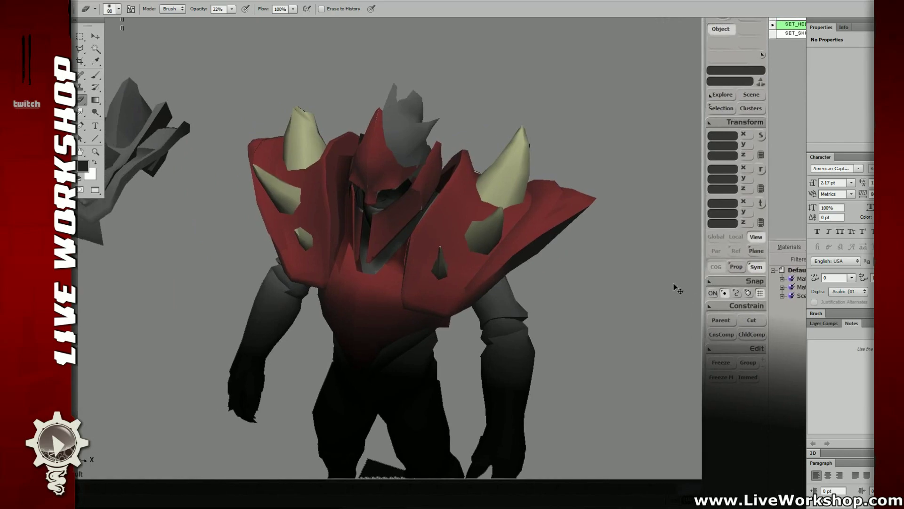
- Try a Levels adjustment on the model view with an input black point of 21 and a lowered white point
key(ctrl+l)
drag(667, 274, 645, 273)
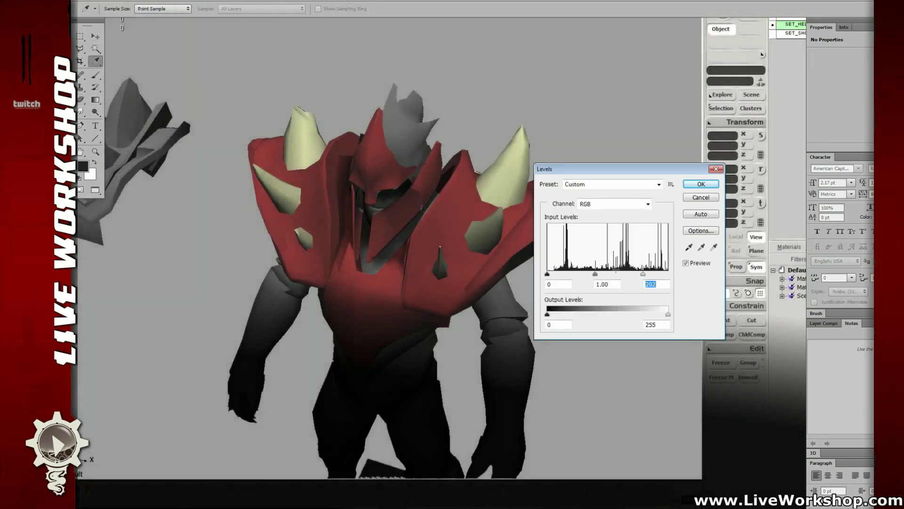
drag(548, 274, 557, 274)
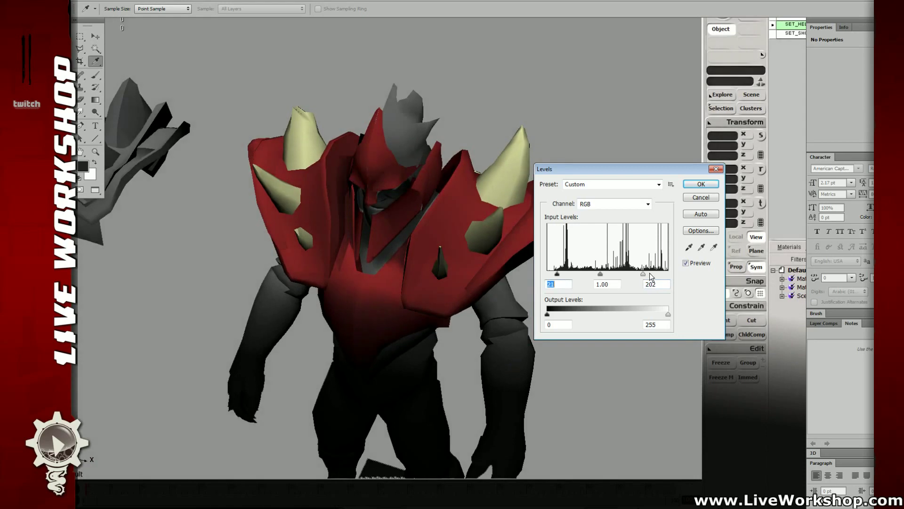
drag(644, 275, 586, 274)
click(701, 198)
- Try lowering the saturation with a Hue/Saturation adjustment, and discard it
key(ctrl+u)
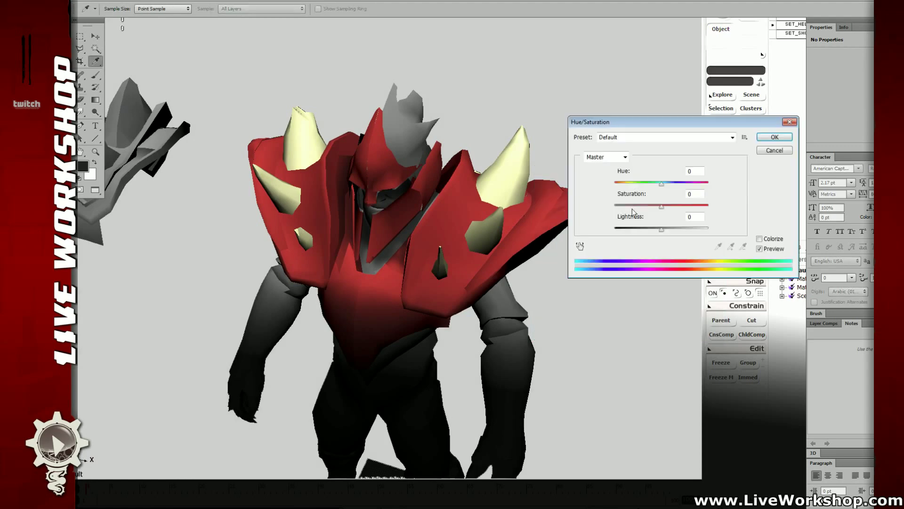
drag(636, 207, 645, 209)
click(775, 149)
key(e)
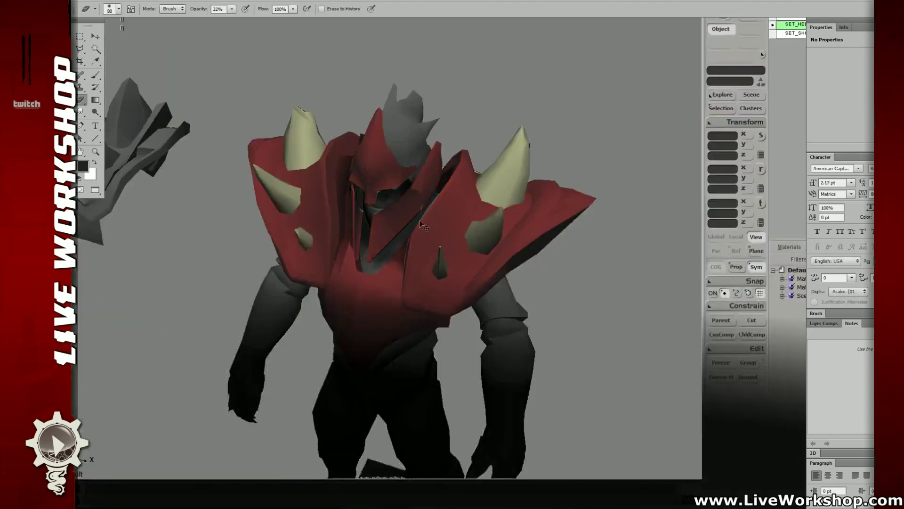
- Set up a white brush at 20 px and 100% opacity for marking lines over the armour
key(ctrl+minus)
drag(526, 234, 502, 227)
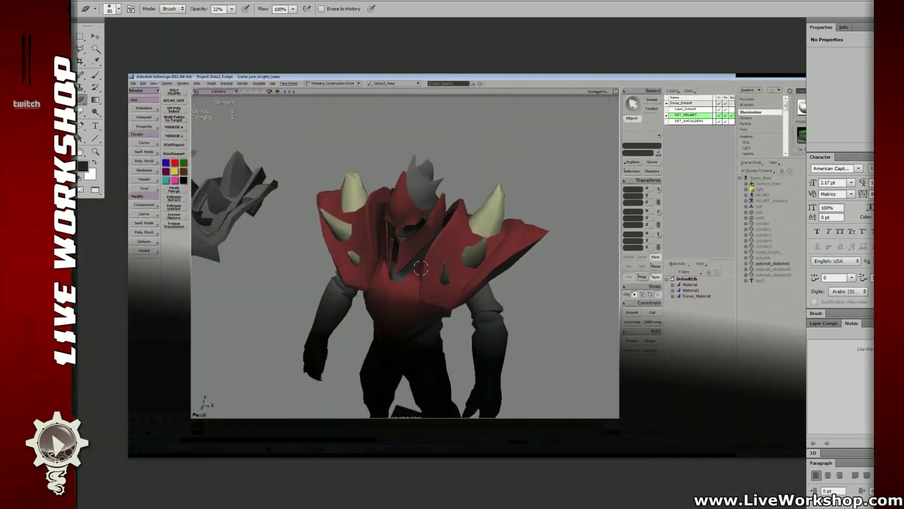
key(b)
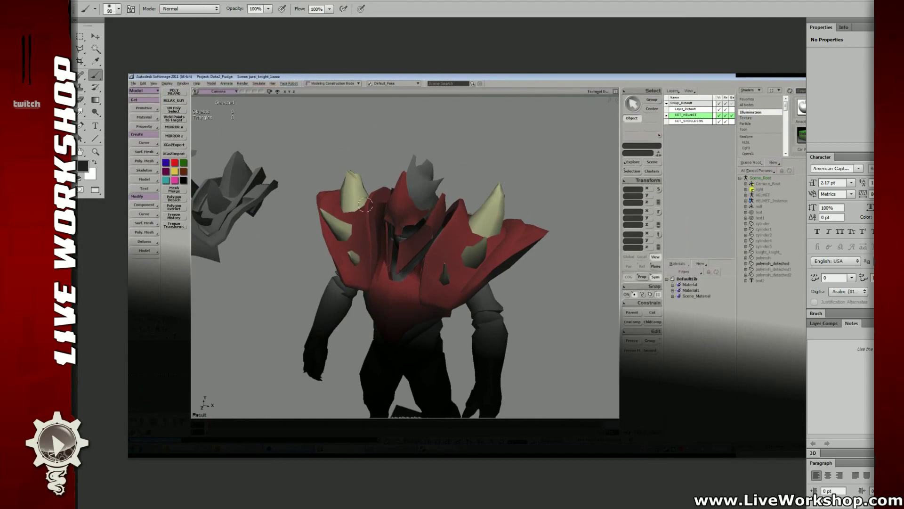
key(bracketleft)
key(bracketleft)
key(bracketleft)
key(bracketleft)
key(x)
key(ctrl+plus)
key(ctrl+plus)
drag(261, 152, 401, 202)
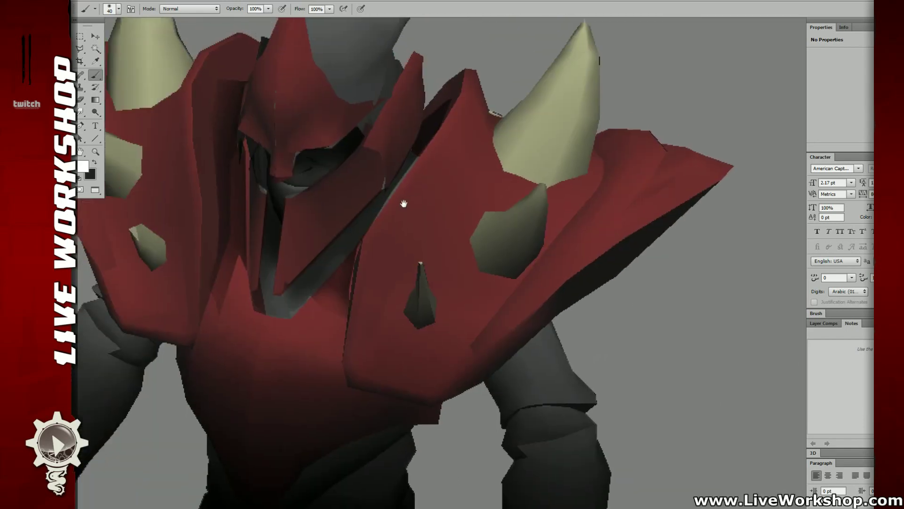
key(ctrl+minus)
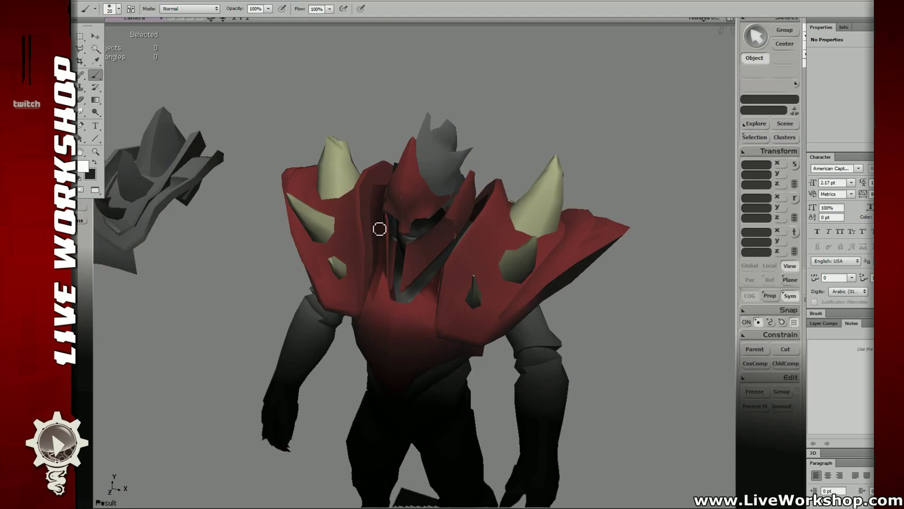
key(bracketleft)
key(bracketleft)
key(bracketleft)
- Paint white flow lines along the edges of the character's left shoulder armour, the helmet front and the visor
drag(492, 187, 438, 266)
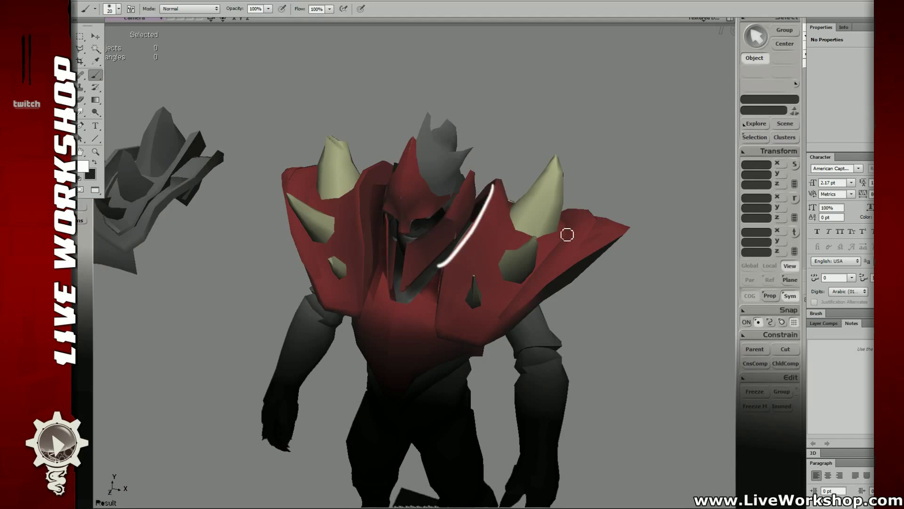
drag(582, 213, 513, 296)
drag(626, 227, 497, 318)
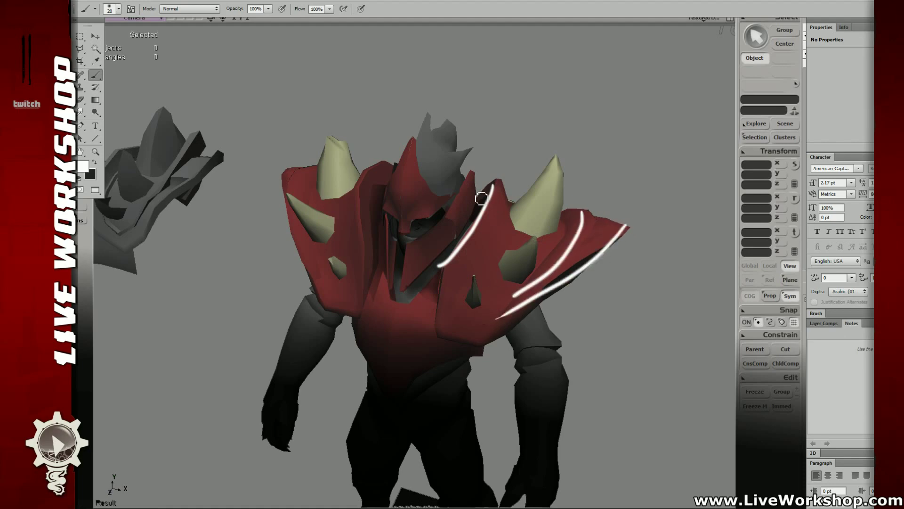
drag(424, 130, 406, 228)
drag(454, 206, 408, 244)
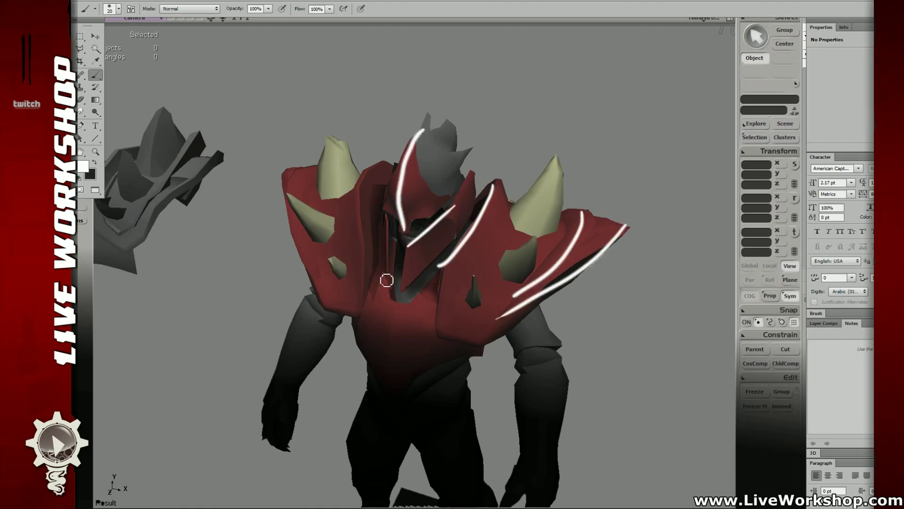
- Paint two slanted white lines across the torso and two curved lines over the character's right shoulder armour
drag(300, 300, 517, 358)
drag(289, 339, 478, 400)
drag(379, 299, 381, 175)
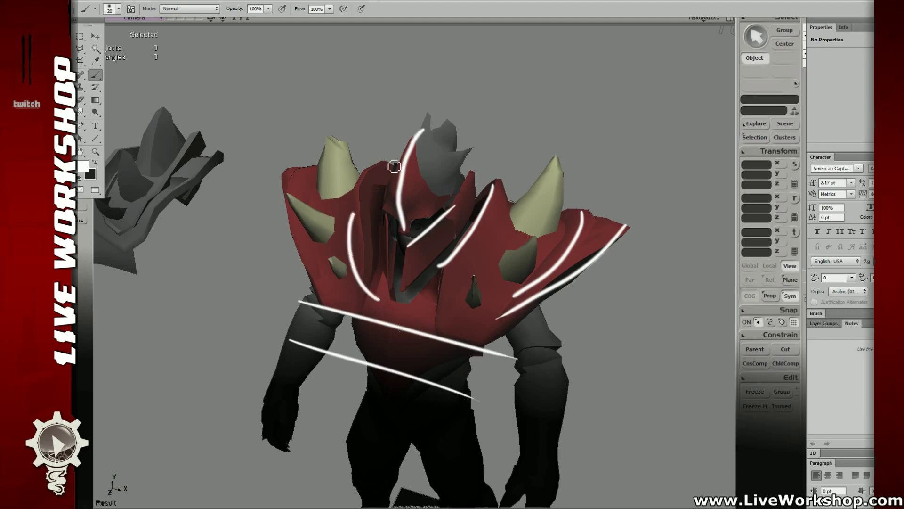
drag(341, 272, 347, 153)
drag(500, 235, 514, 214)
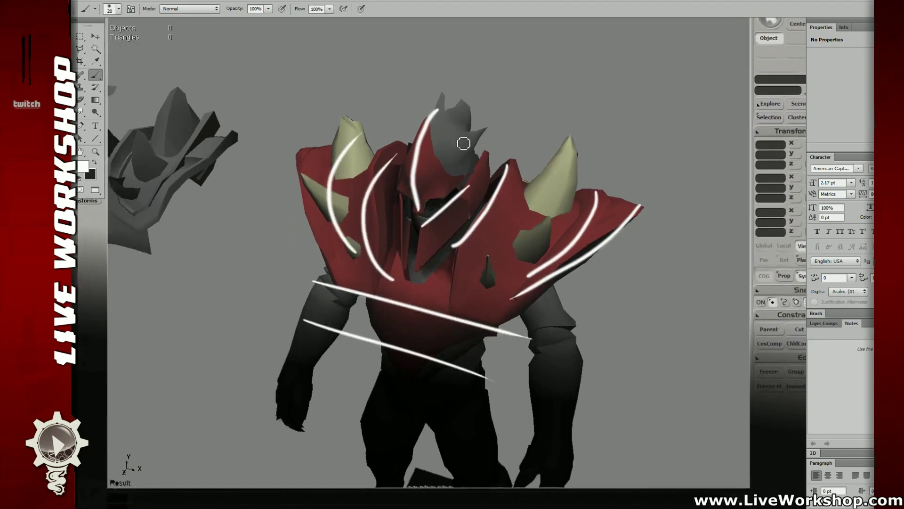
- Mark the direction of the shoulder spikes with short white strokes on both sides
drag(568, 136, 570, 153)
drag(549, 229, 534, 247)
drag(477, 265, 470, 277)
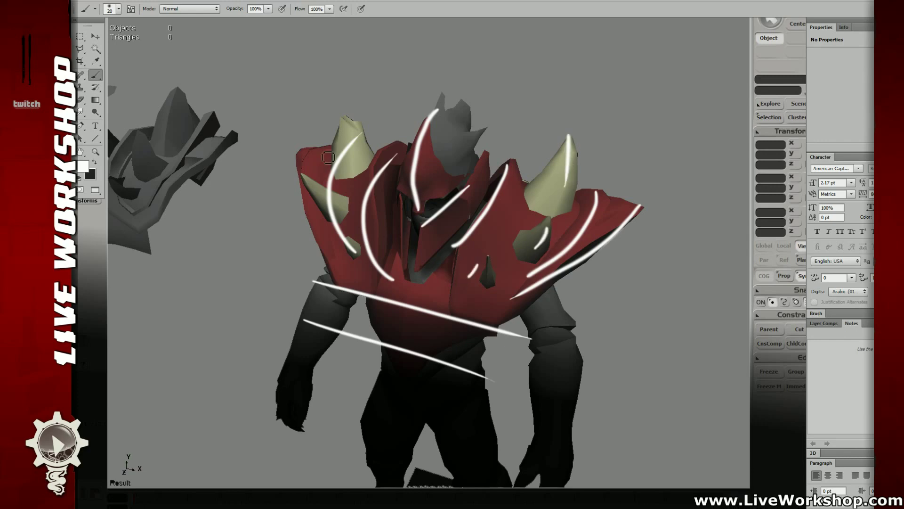
drag(343, 123, 322, 200)
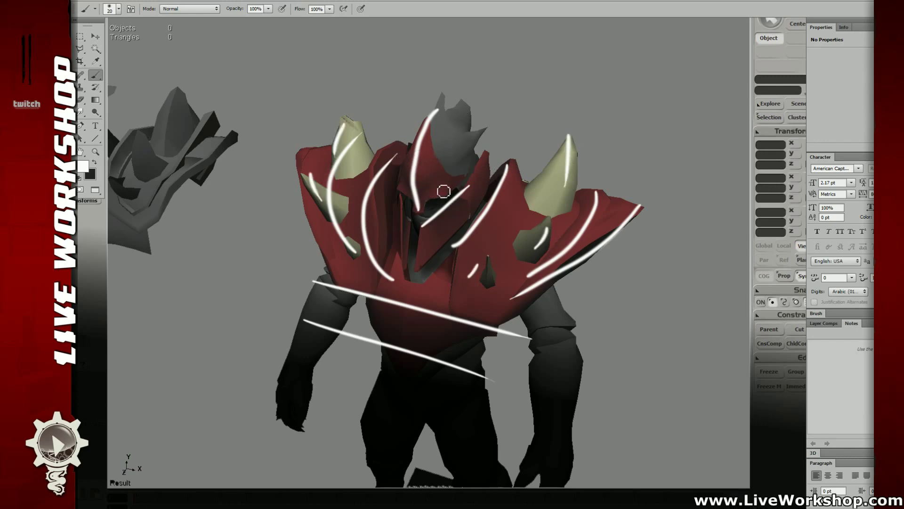
- Add short white strokes around the helmet's face, circle the chest, and sweep an arrow up toward the character's right horn
drag(432, 196, 459, 185)
mouse_move(401, 177)
mouse_down()
mouse_move(408, 188)
mouse_move(397, 190)
mouse_up()
drag(379, 248, 430, 247)
key(ctrl+z)
mouse_move(379, 274)
mouse_down()
mouse_move(440, 278)
mouse_move(522, 183)
mouse_move(514, 212)
mouse_move(500, 197)
mouse_move(365, 149)
mouse_up()
mouse_move(340, 144)
mouse_down()
mouse_move(365, 134)
mouse_move(374, 166)
mouse_up()
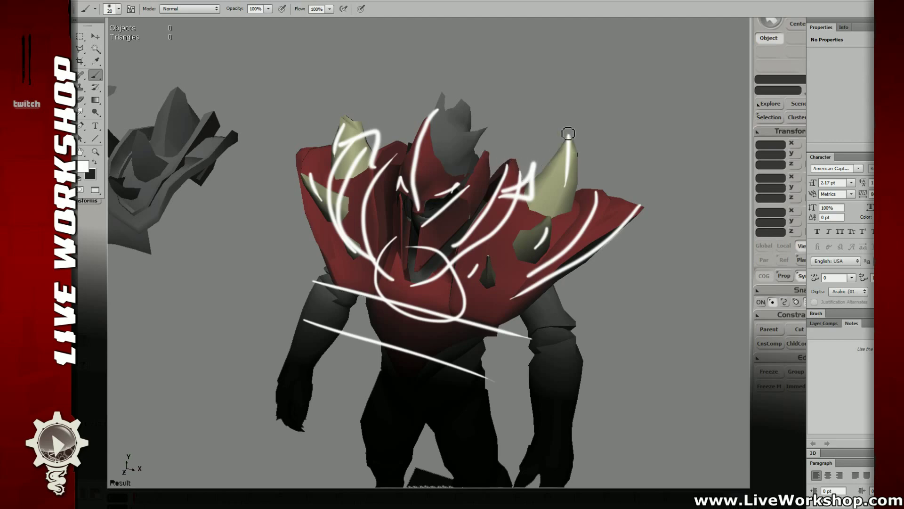
- Redo the white arrow sweeping from the chest up to the character's left horn, and add a curve up the helmet crest
mouse_move(568, 134)
mouse_down()
mouse_move(563, 162)
mouse_move(583, 153)
mouse_up()
key(ctrl+z)
drag(527, 157, 565, 151)
key(ctrl+alt+z)
key(ctrl+alt+z)
mouse_move(385, 284)
mouse_down()
mouse_move(553, 157)
mouse_move(543, 140)
mouse_up()
drag(532, 157, 566, 151)
drag(418, 240, 466, 123)
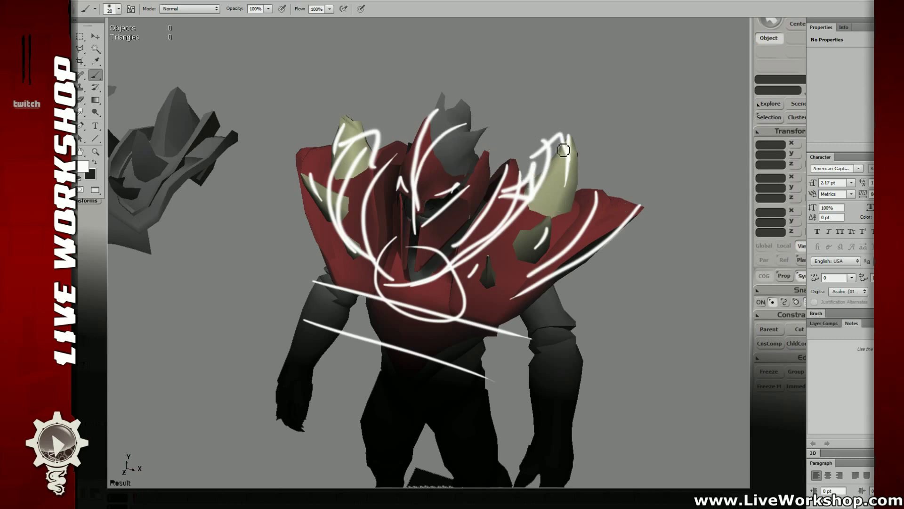
- Leave full-screen view and close the Untitled-1 paint-over document without saving it
key(f)
key(f)
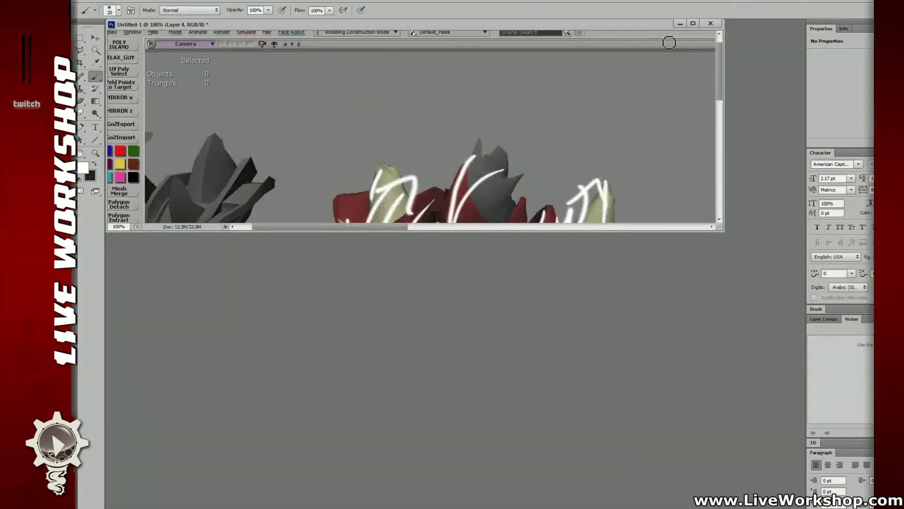
click(708, 20)
click(540, 198)
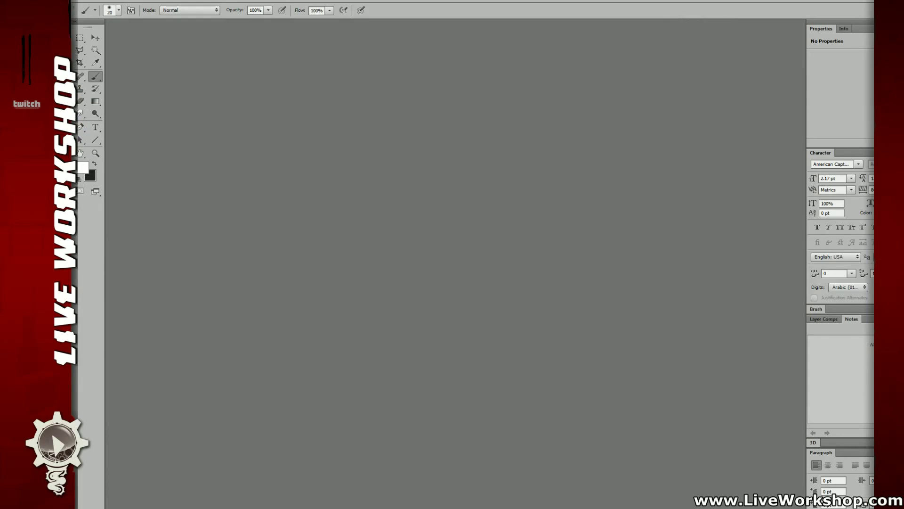
- Switch to Softimage, select the red helmet mesh and inspect it from several angles
key(alt+Tab)
key(s)
right_drag(507, 254, 431, 214)
click(487, 198)
key(f)
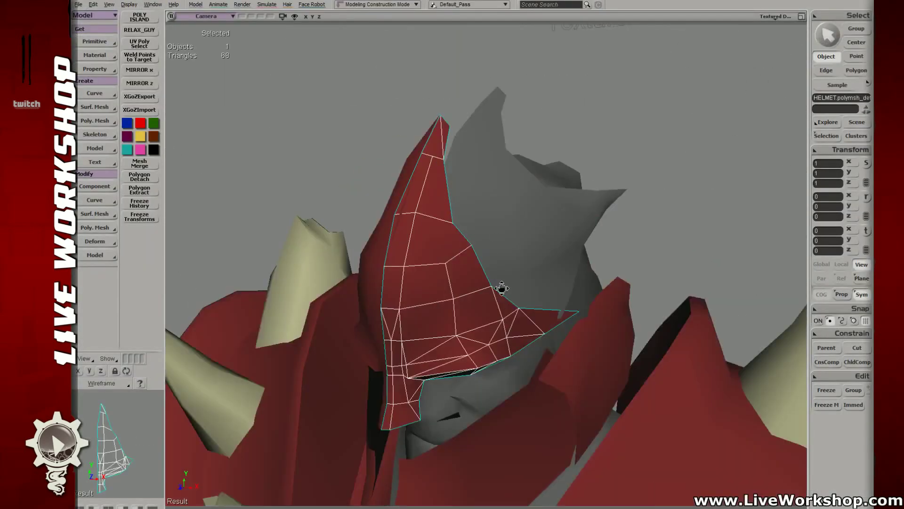
middle_drag(503, 255, 393, 214)
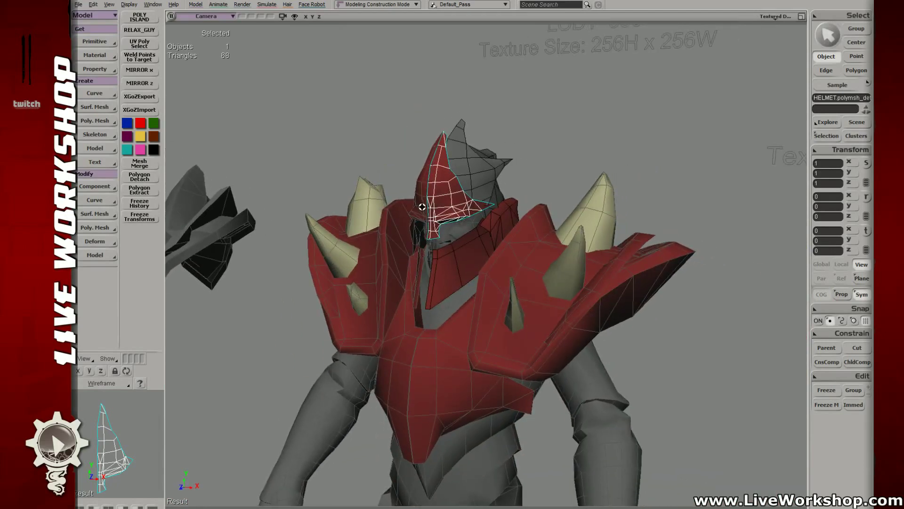
- Deselect the helmet and examine the red armour's silhouette from the side, three-quarter and front
right_drag(421, 206, 456, 314)
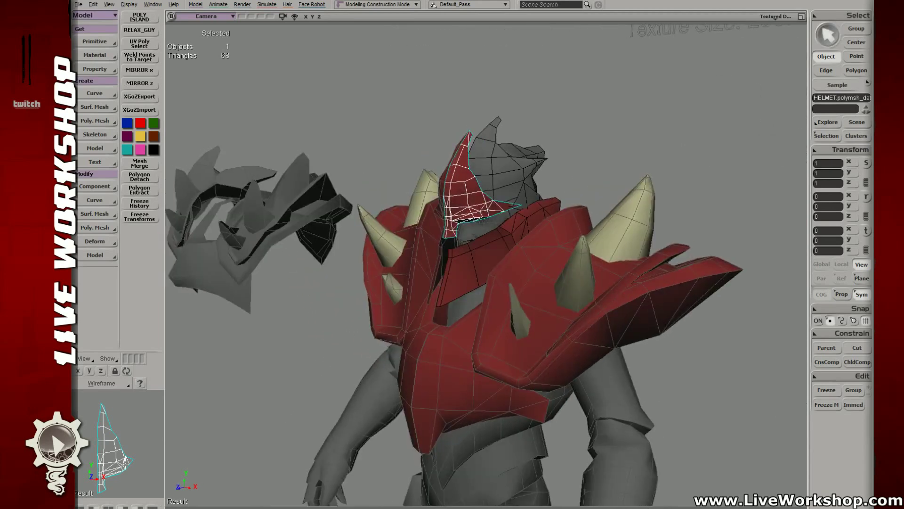
click(527, 293)
middle_drag(537, 194, 513, 271)
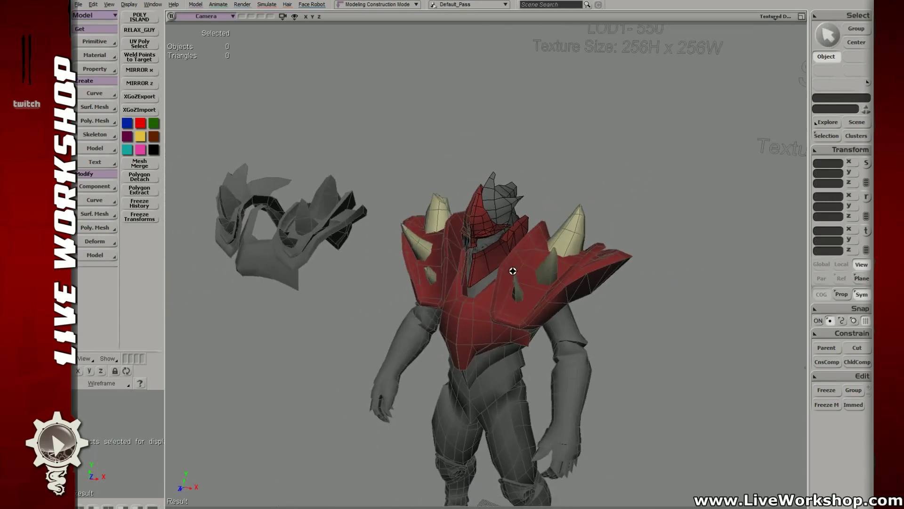
scroll(513, 271, up, 5)
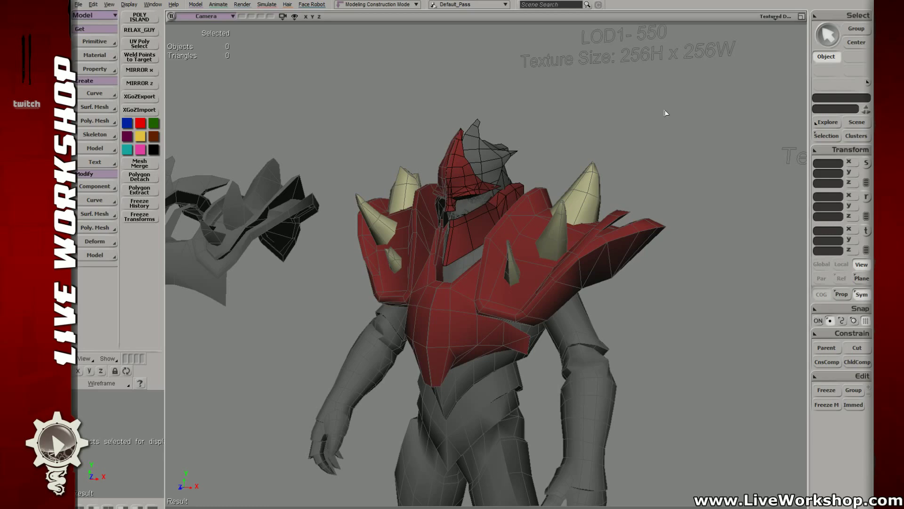
key(s)
drag(524, 208, 527, 215)
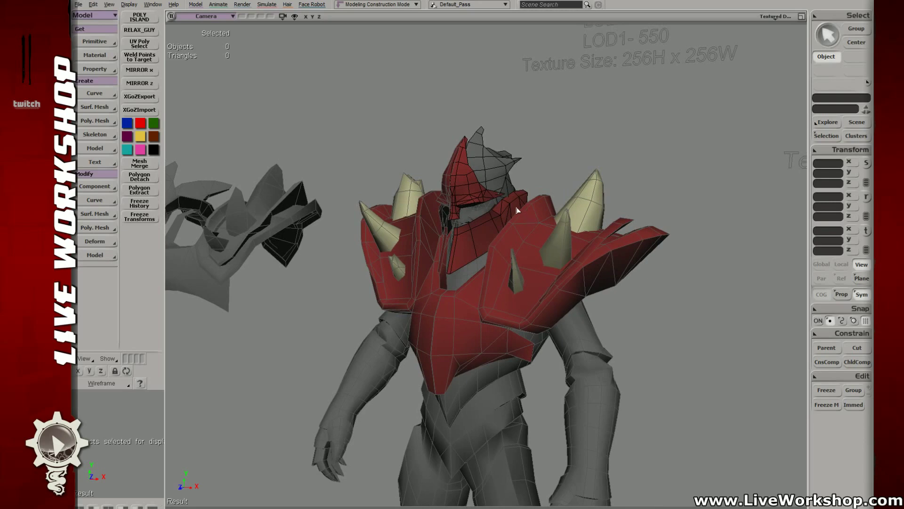
key(s)
right_drag(517, 210, 493, 272)
key(s)
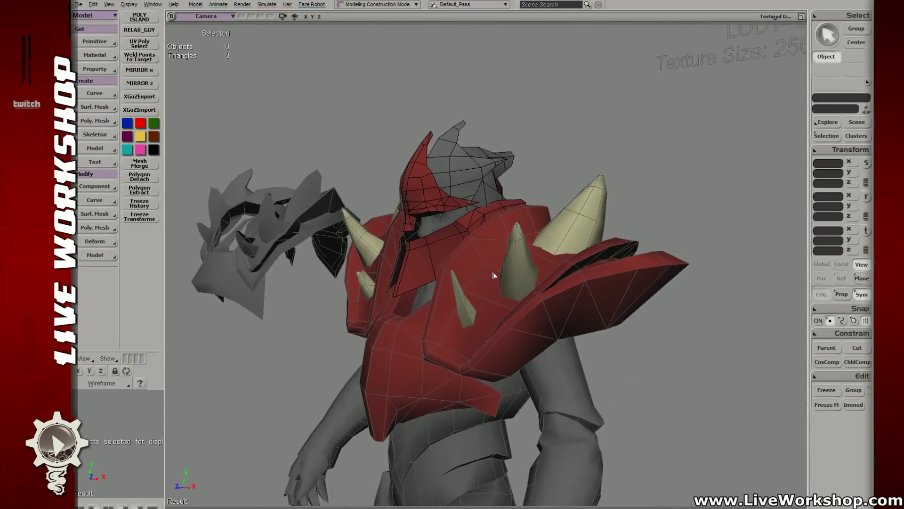
key(s)
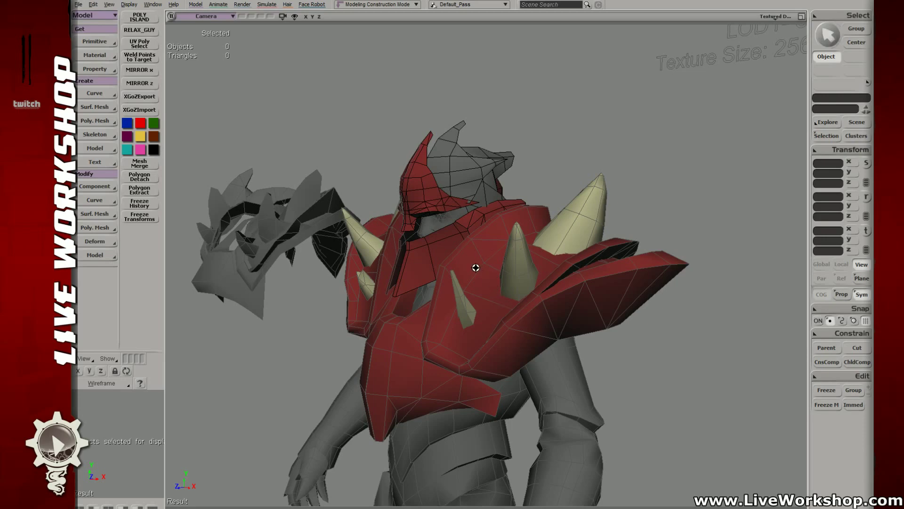
right_drag(476, 264, 482, 249)
drag(482, 249, 502, 256)
key(s)
drag(562, 266, 440, 285)
key(s)
drag(482, 256, 478, 249)
middle_drag(478, 249, 541, 258)
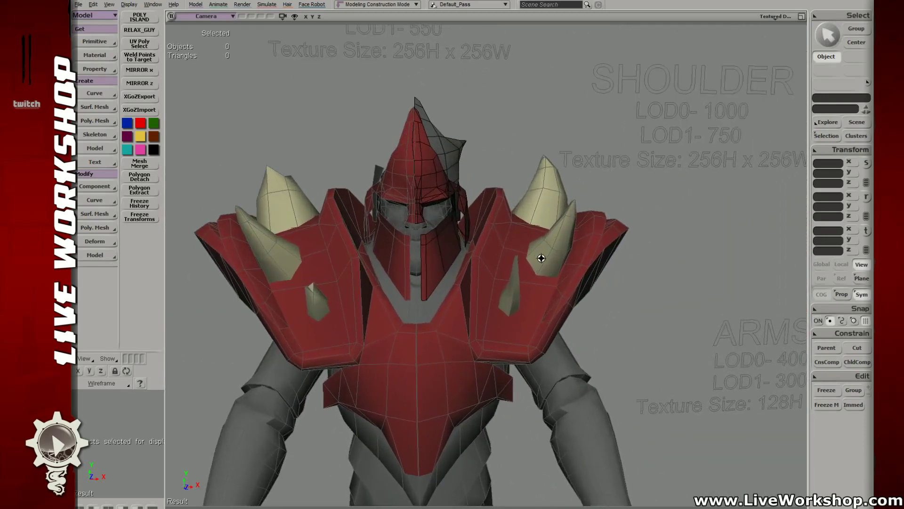
drag(512, 260, 518, 258)
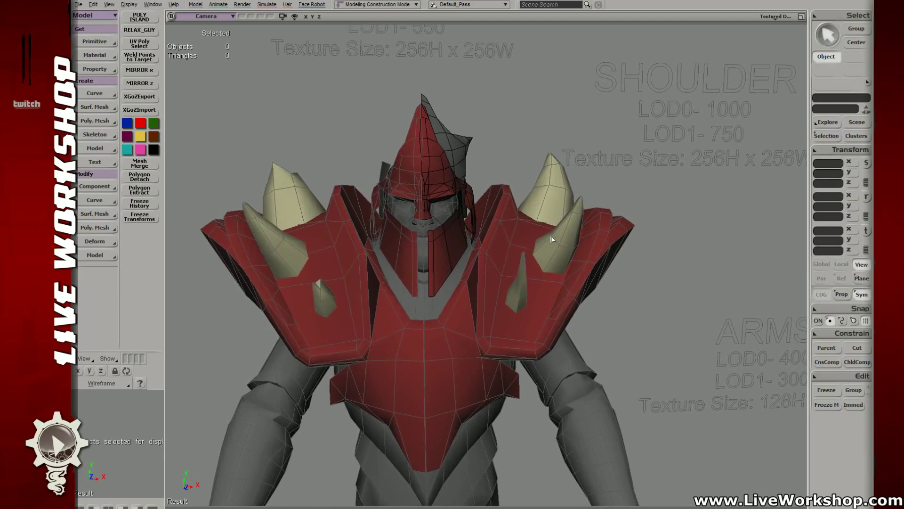
- Examine the proportions of the helmet, shoulders and chest on the whole character from the front and the opposite side
key(s)
middle_drag(541, 228, 464, 212)
right_drag(464, 212, 511, 240)
drag(422, 219, 438, 226)
right_drag(439, 226, 602, 259)
middle_drag(661, 227, 535, 259)
right_drag(535, 258, 559, 250)
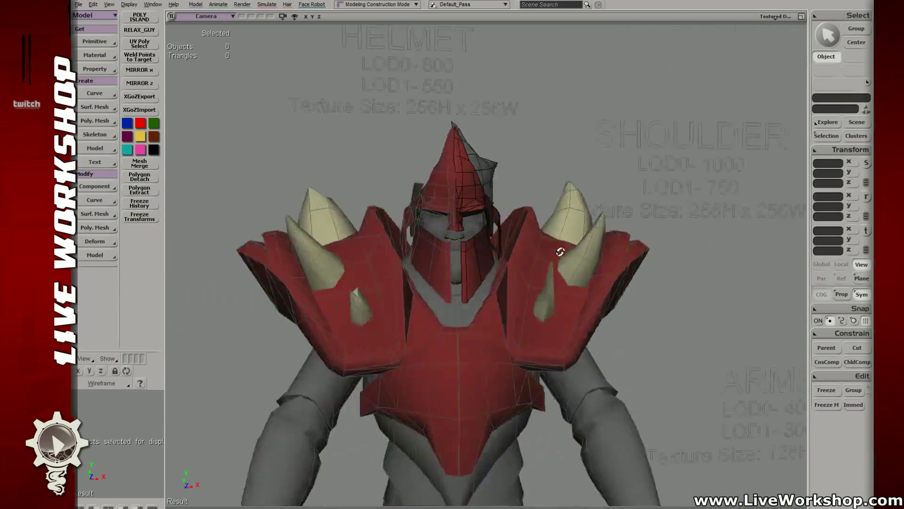
middle_drag(559, 250, 443, 242)
right_drag(443, 243, 479, 267)
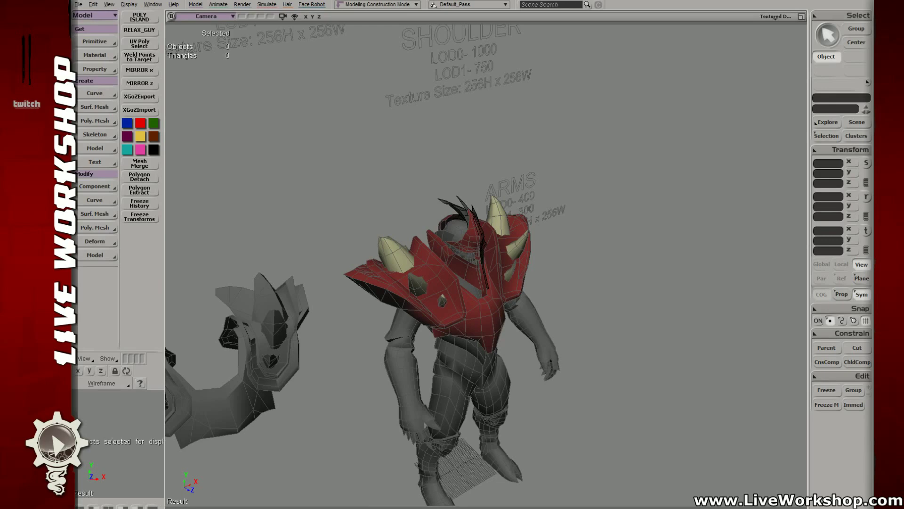
- Frame the helmet's face area, turn off the wireframe overlay on unselected objects, and select the red helmet mesh
right_drag(472, 264, 309, 111)
click(484, 229)
key(f)
click(309, 111)
drag(473, 200, 478, 105)
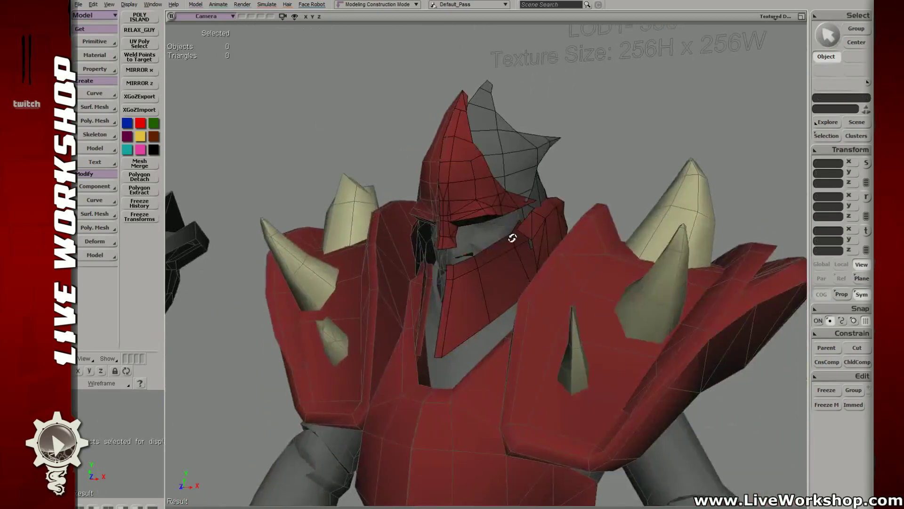
mouse_move(512, 238)
right_down()
mouse_move(521, 240)
mouse_move(507, 232)
right_up()
scroll(507, 232, up, 3)
drag(507, 233, 574, 260)
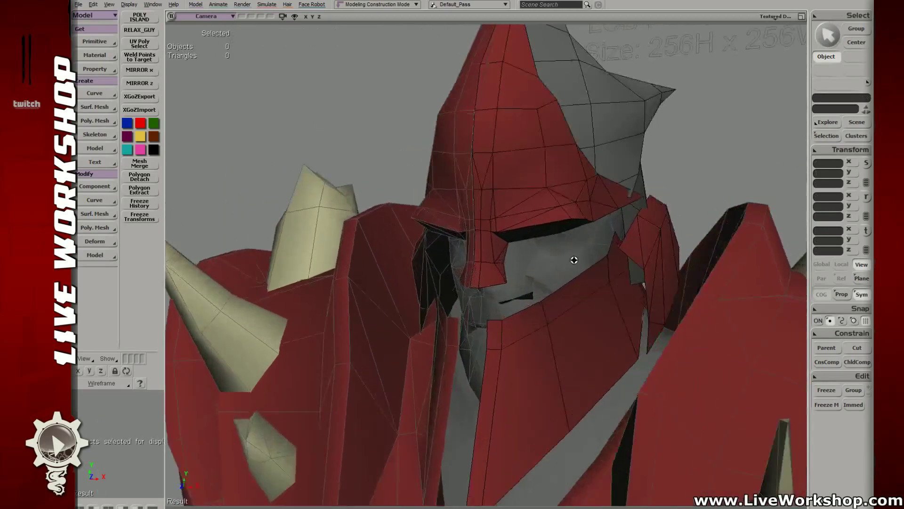
right_drag(574, 260, 577, 261)
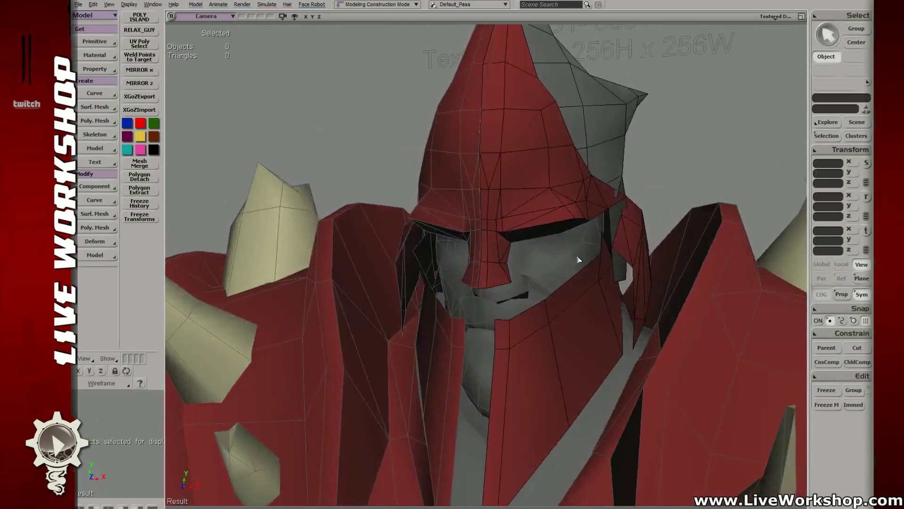
key(w)
right_drag(510, 239, 518, 250)
middle_drag(518, 249, 421, 231)
right_drag(422, 231, 394, 228)
middle_drag(394, 228, 478, 249)
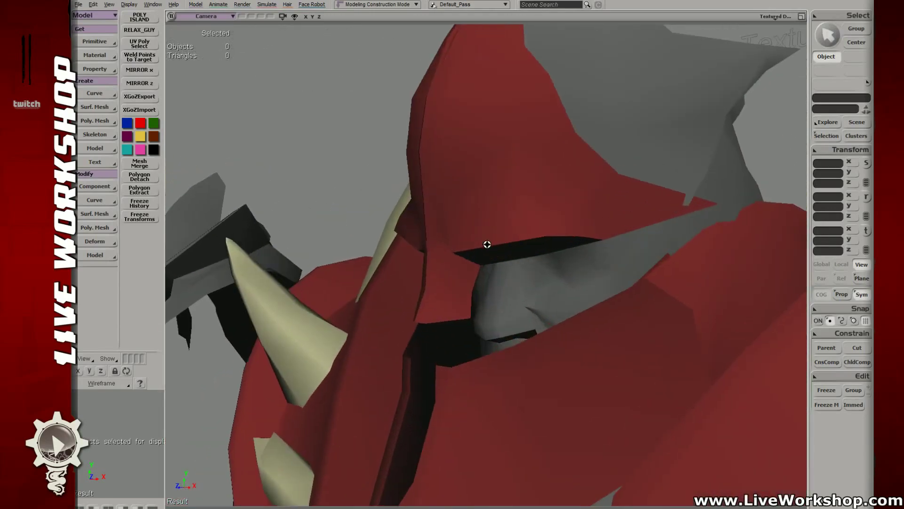
click(478, 249)
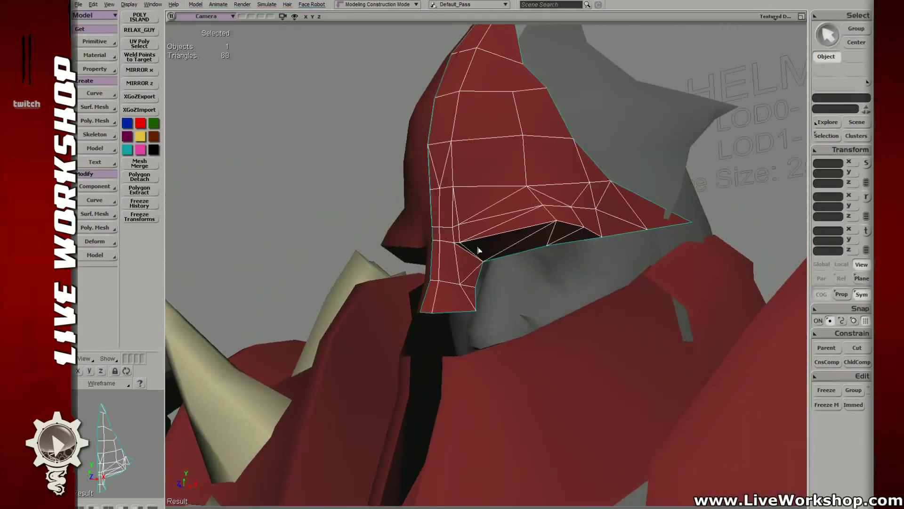
- Move the helmet point at the inner end of the brow, beside the nose guard, slightly outward and down
right_drag(479, 249, 505, 256)
key(t)
click(493, 253)
key(v)
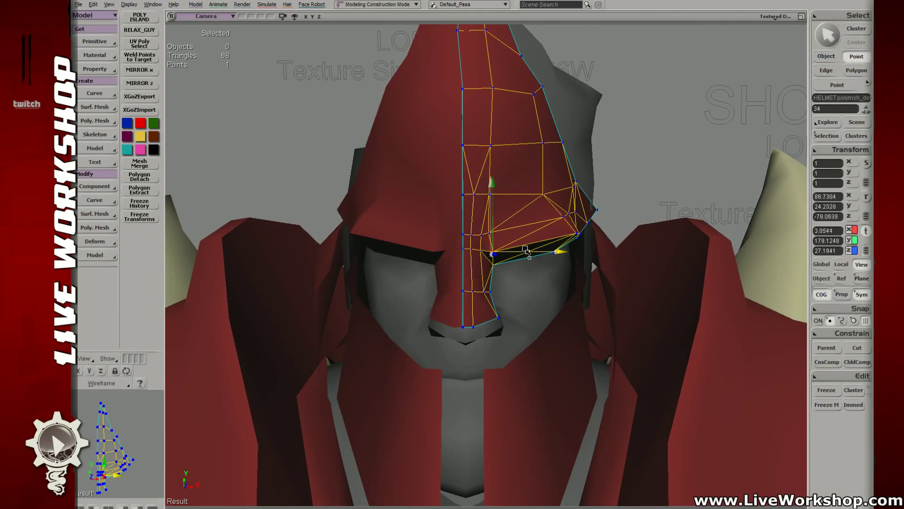
key(space)
middle_drag(478, 236, 527, 258)
key(v)
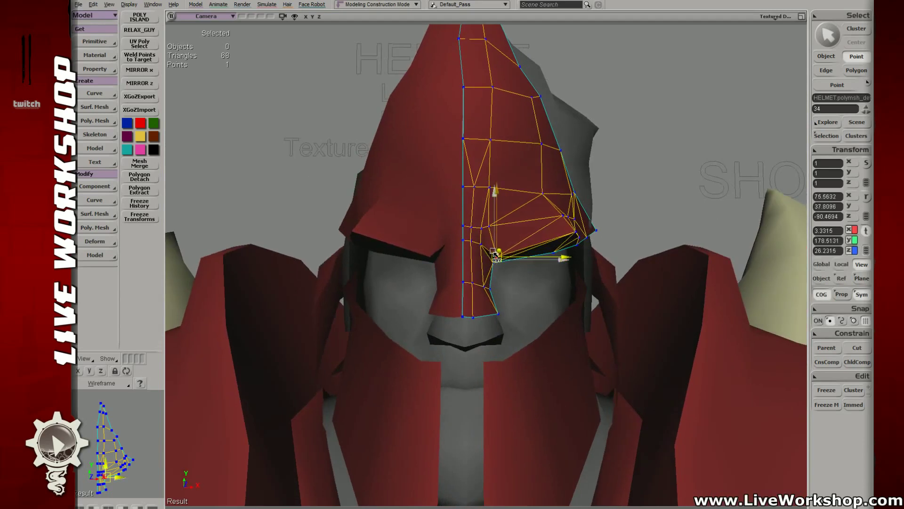
drag(493, 250, 494, 251)
key(s)
mouse_move(577, 261)
middle_down()
mouse_move(500, 242)
mouse_move(560, 254)
middle_up()
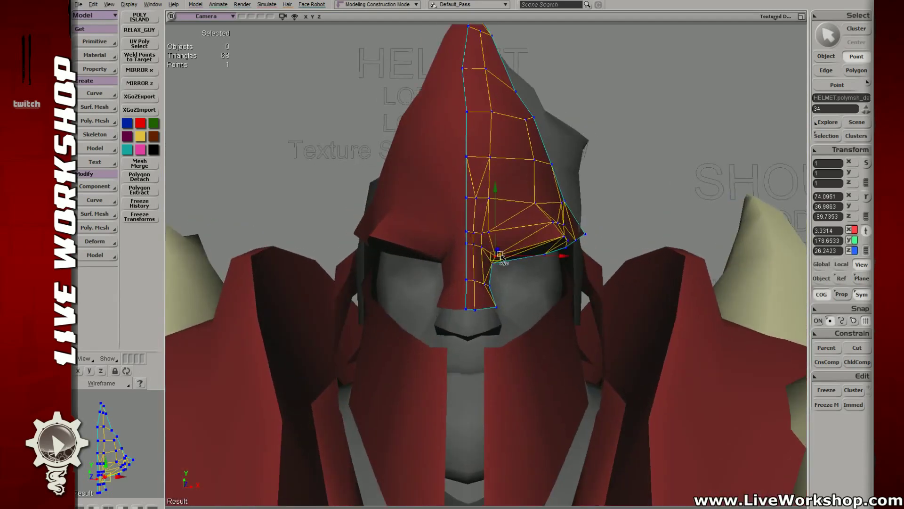
- Adjust the points across the nose bridge at eye level and the two points at the inner eye corner
key(t)
drag(484, 253, 462, 239)
key(v)
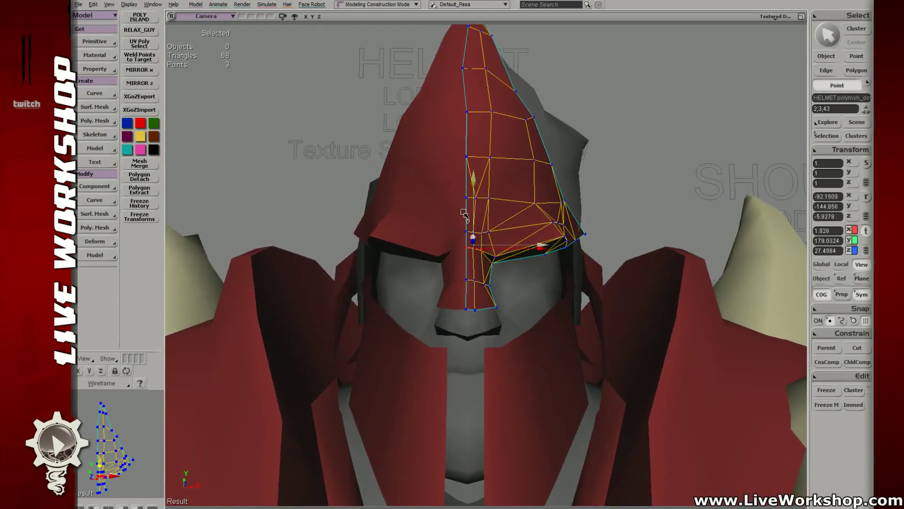
key(t)
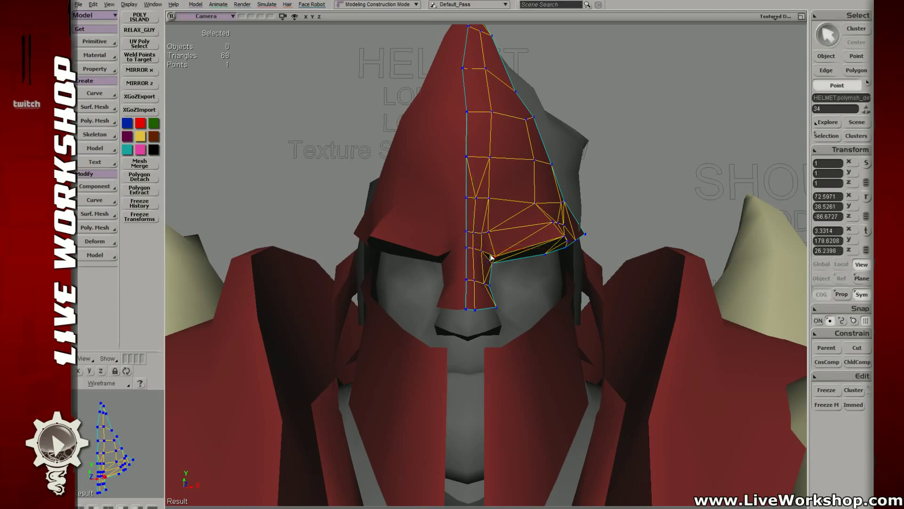
shift+click(490, 230)
key(v)
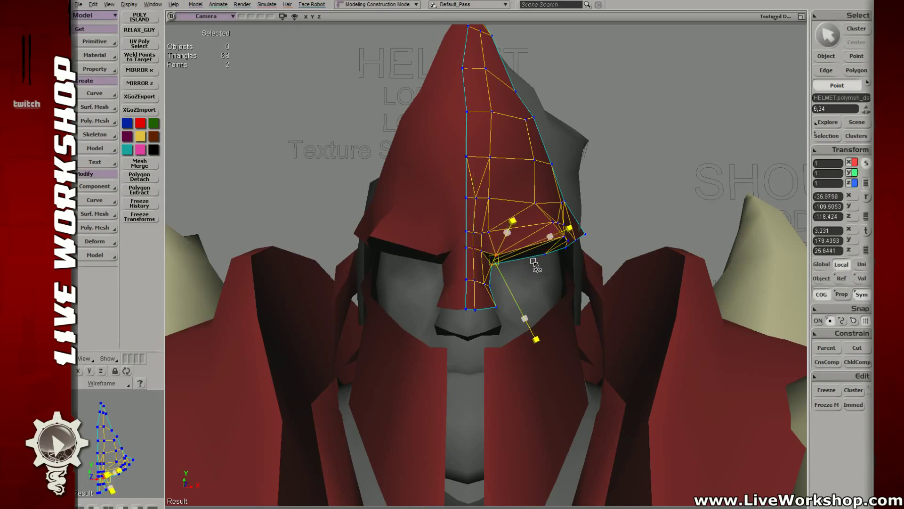
key(s)
scroll(559, 259, down, 5)
right_drag(559, 259, 577, 285)
middle_drag(576, 284, 666, 319)
right_drag(666, 318, 492, 257)
key(s)
middle_drag(492, 257, 559, 283)
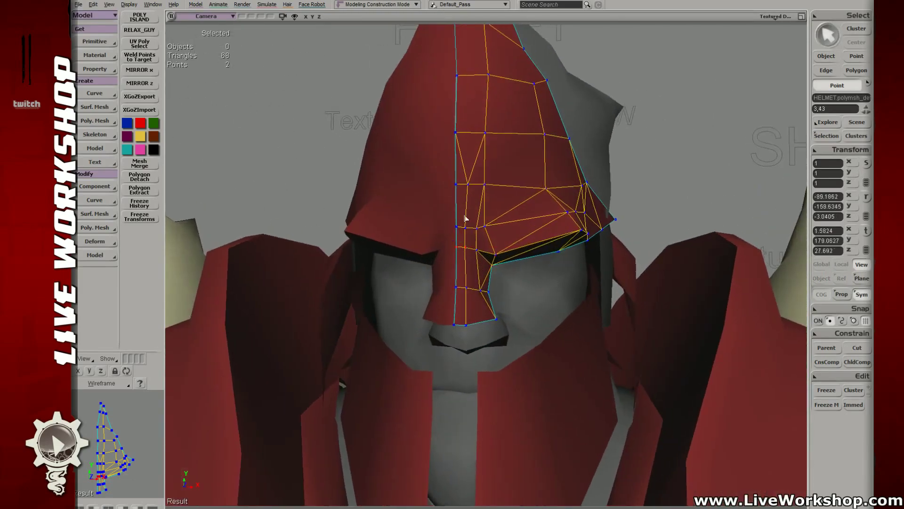
- Pull the inner brow corner point forward and slightly up, to about 178.73 in Y and 26.95 in Z
drag(465, 218, 518, 264)
click(448, 256)
key(v)
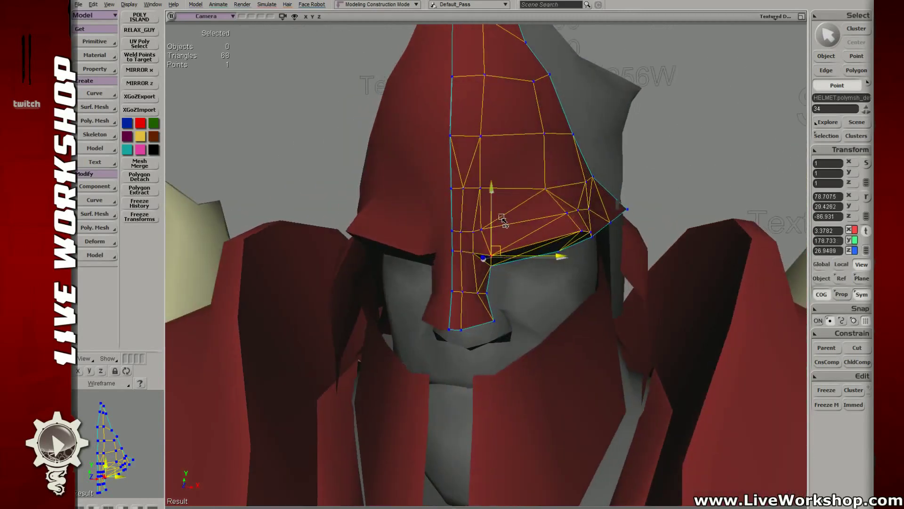
drag(501, 218, 481, 216)
- Raise the nose-bridge point beside the inner brow corner to about 179.13 in Y, and deselect the helmet
click(488, 257)
key(v)
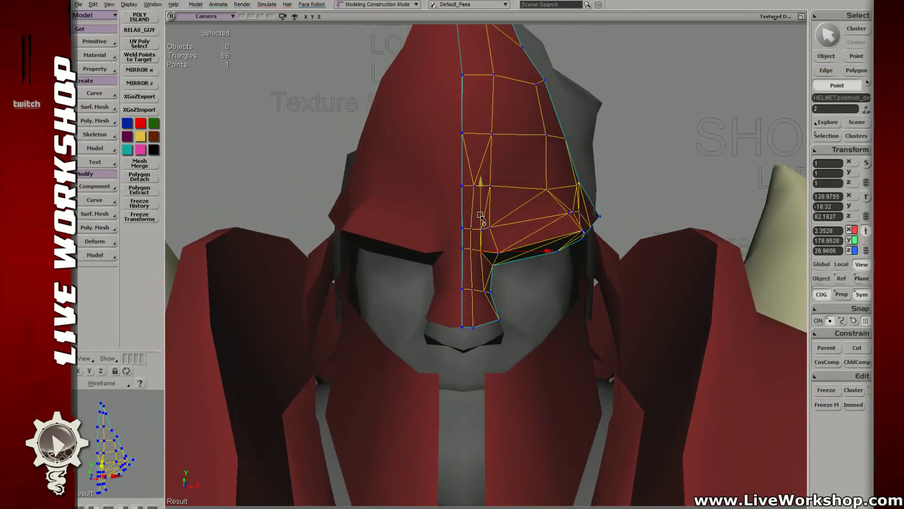
key(space)
scroll(580, 155, down, 5)
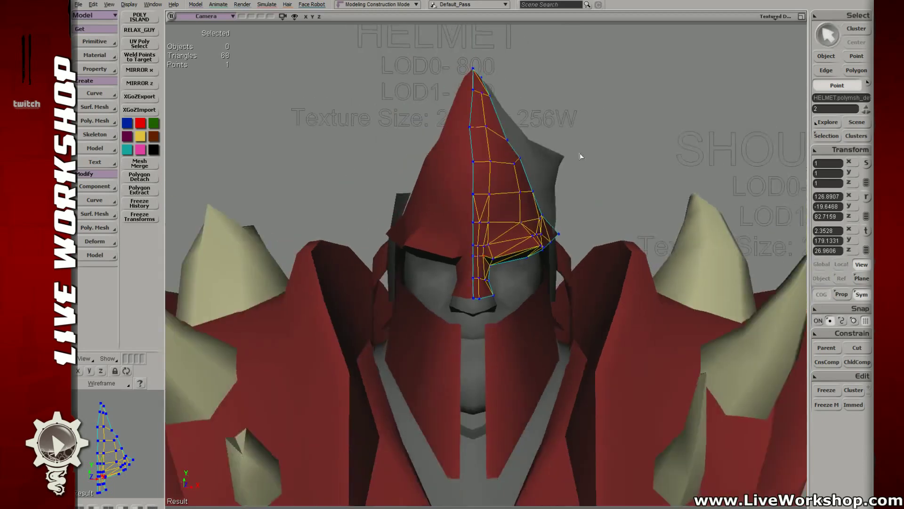
click(579, 155)
scroll(412, 171, down, 2)
right_drag(411, 172, 485, 269)
scroll(460, 242, up, 4)
scroll(485, 270, up, 3)
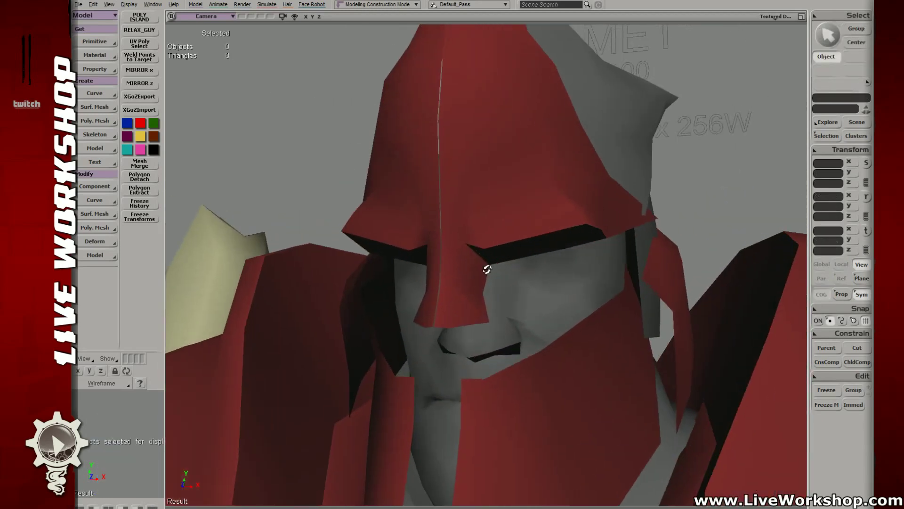
right_drag(457, 235, 502, 234)
- Move the helmet's lower inner eye-corner point outward to about 3.12 in X, and deselect the mesh
click(502, 234)
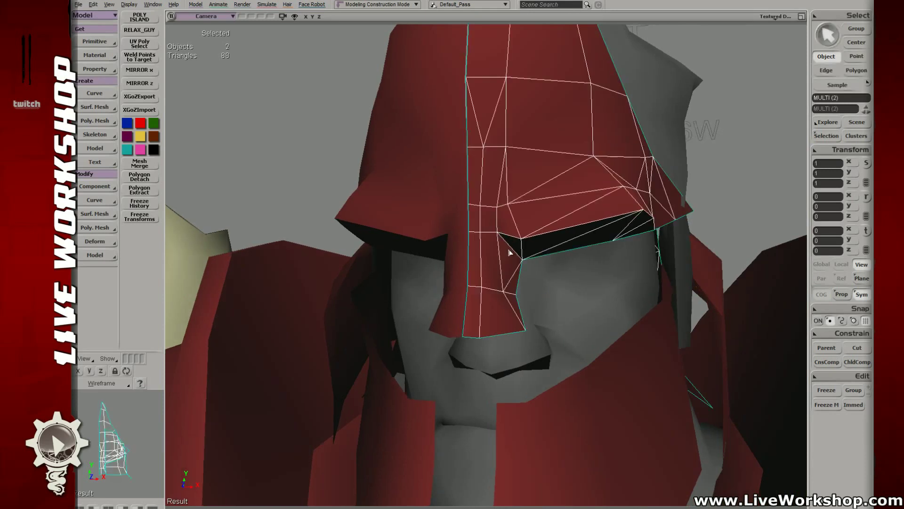
key(t)
click(524, 262)
right_drag(525, 261, 553, 262)
key(v)
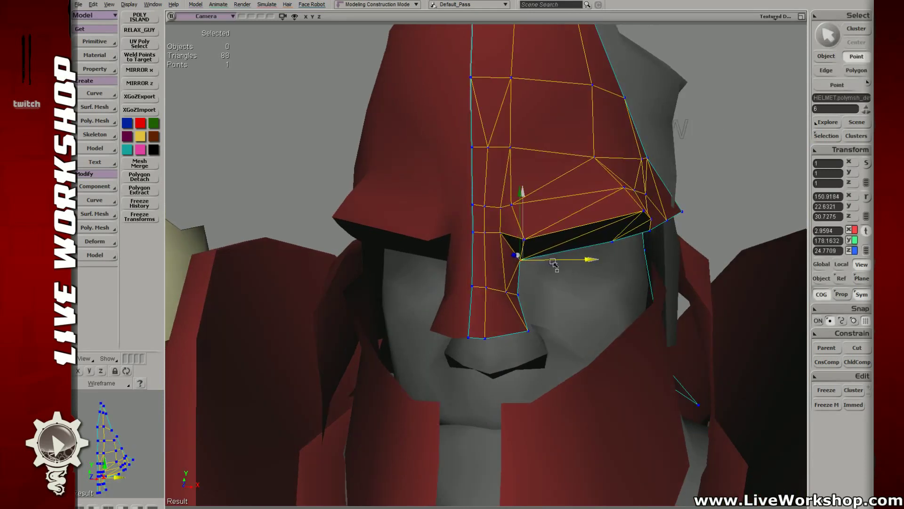
drag(554, 262, 556, 263)
key(t)
key(space)
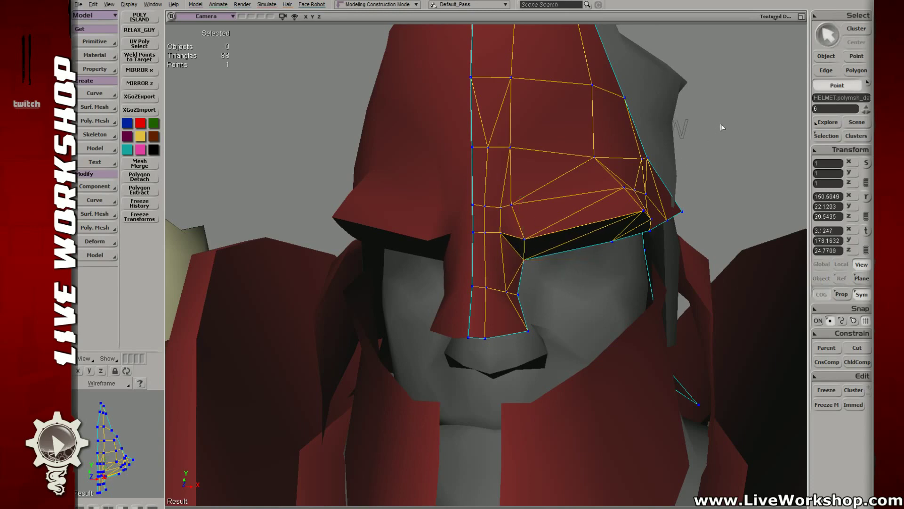
right_drag(546, 213, 676, 151)
drag(672, 144, 676, 151)
right_drag(676, 151, 628, 193)
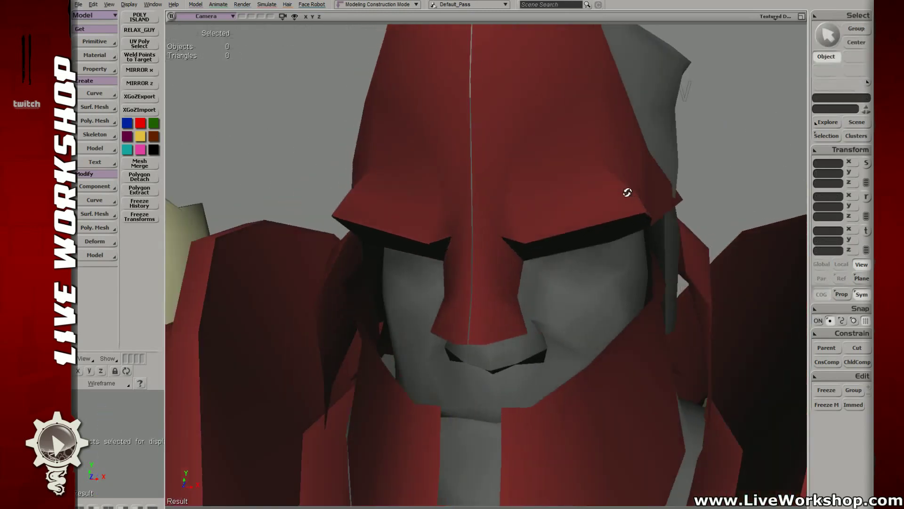
- Lower the forehead point above the inner brow to about 181.96 in Y on the helmet mesh
right_drag(552, 199, 543, 207)
click(521, 215)
key(t)
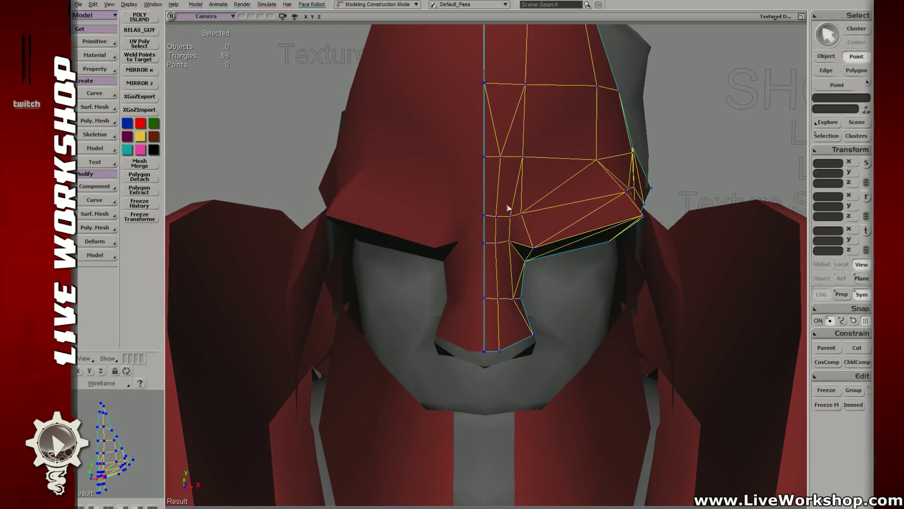
drag(517, 140, 538, 171)
key(v)
drag(558, 127, 555, 139)
key(m)
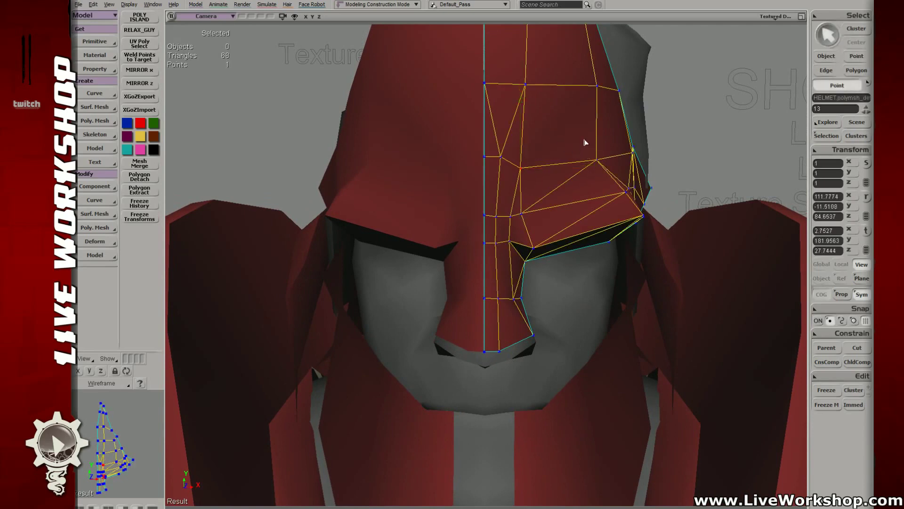
- Nudge the outer forehead point above the brow slightly up, to about 182.65 in Y, and deselect the helmet
click(599, 159)
click(609, 166)
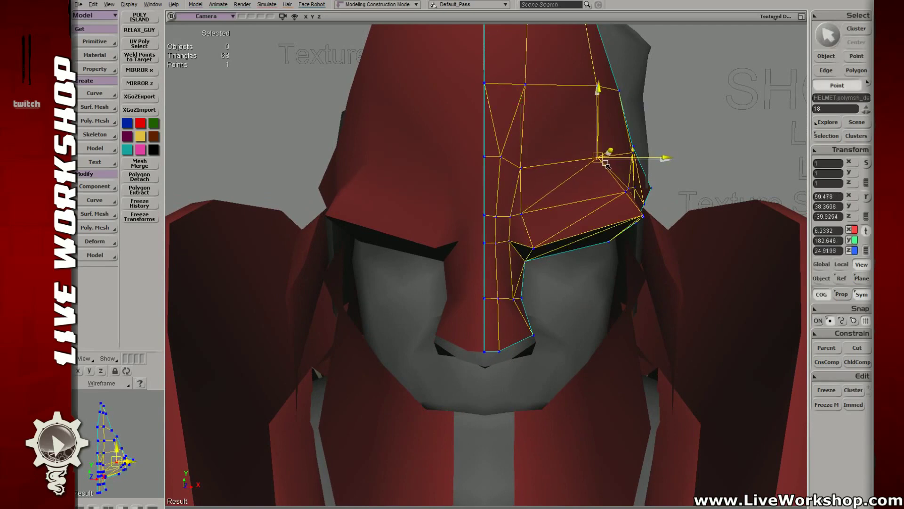
key(space)
click(722, 140)
right_drag(716, 137, 536, 160)
- Lower the short forehead edge beside the helmet's centre line to about 181.8 in Y
click(528, 186)
scroll(528, 186, up, 3)
key(m)
click(506, 182)
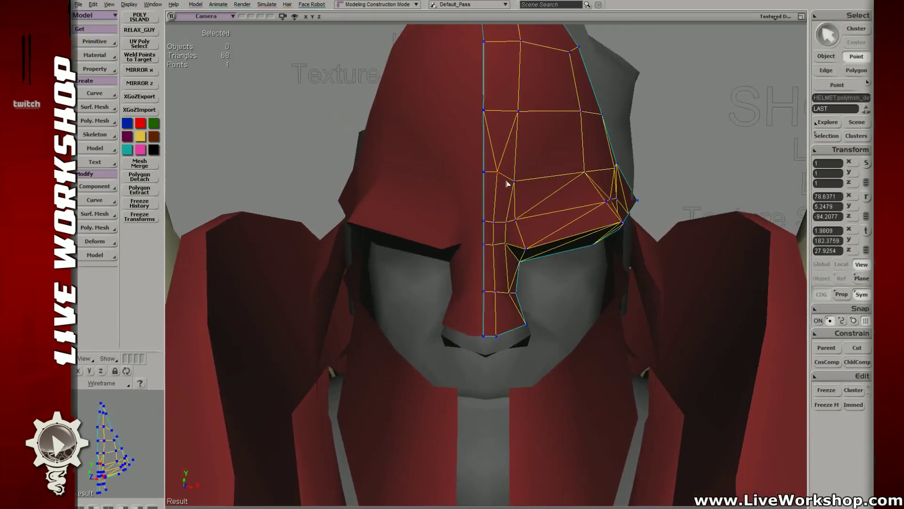
click(489, 174)
key(v)
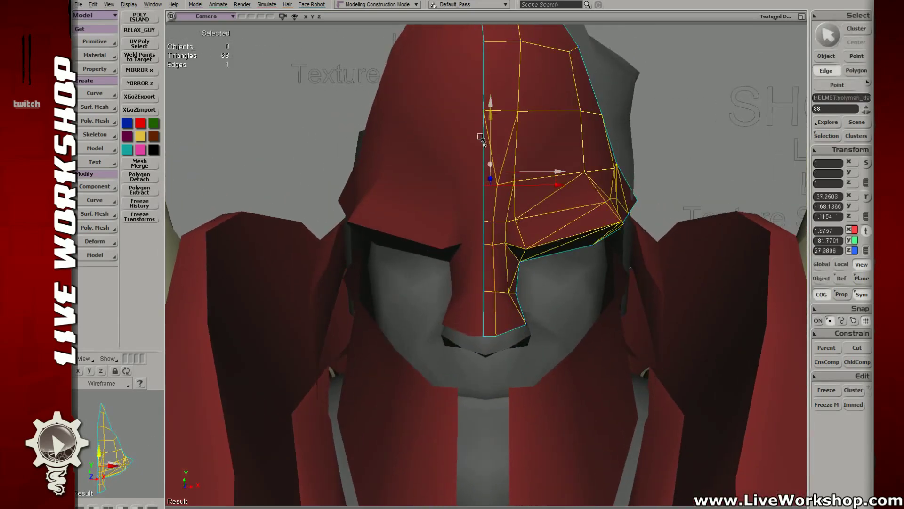
- Push the forehead point above the inner brow back in side view, to about 27.46 in Z
key(s)
right_drag(528, 158, 474, 173)
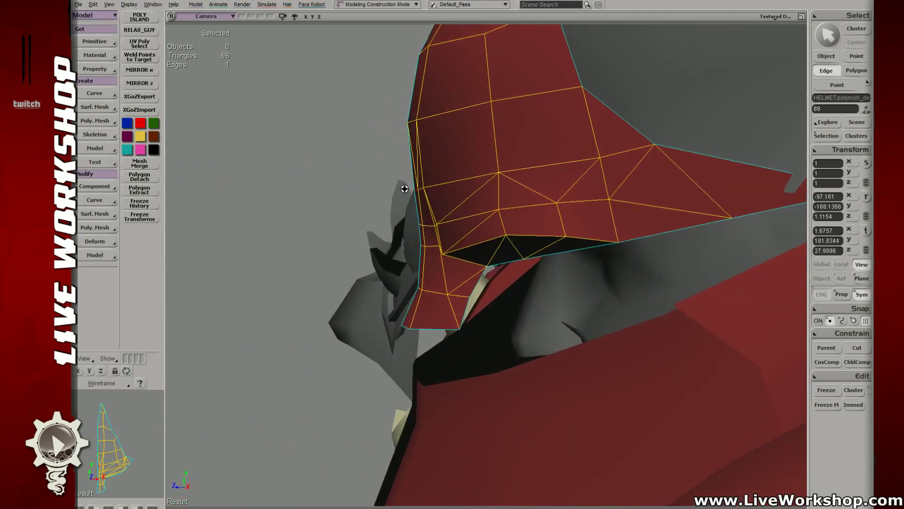
key(m)
key(v)
key(t)
click(427, 189)
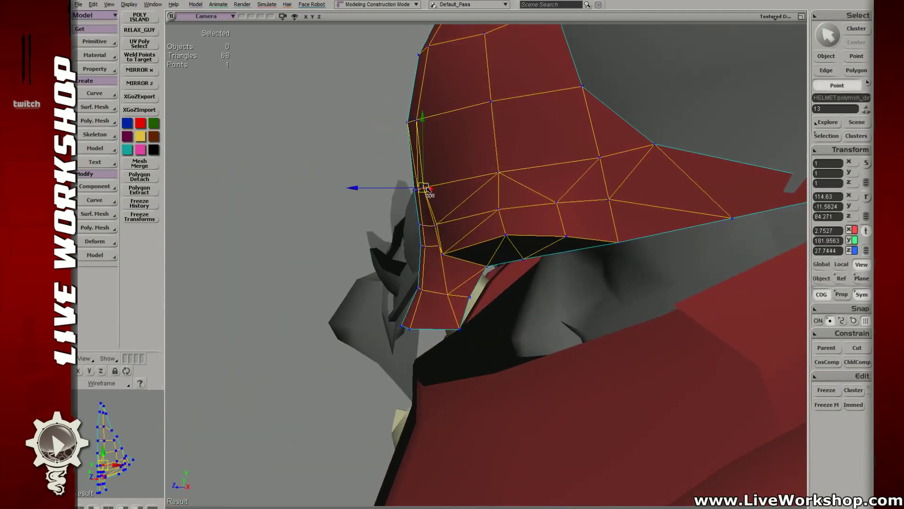
drag(431, 190, 434, 188)
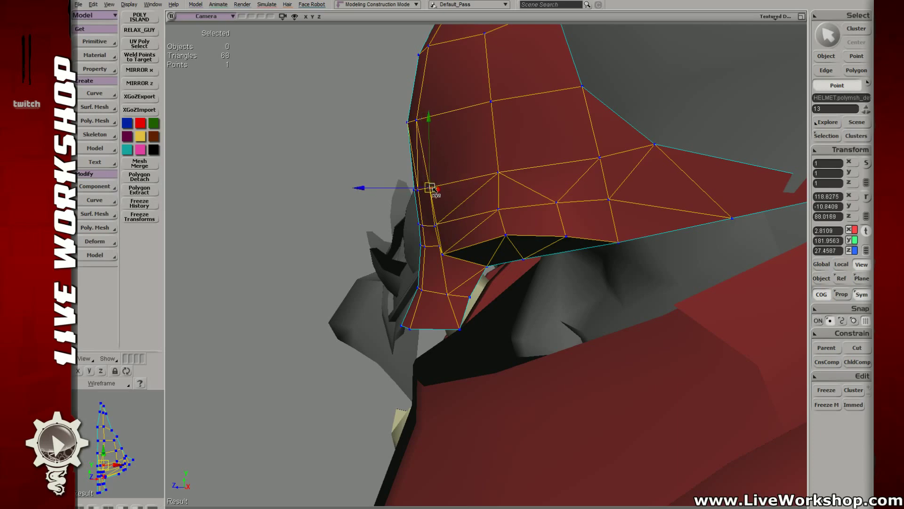
- Move the forehead point above the inner brow slightly outward in front view, to about 3.01 in X
key(s)
right_drag(433, 190, 529, 194)
key(t)
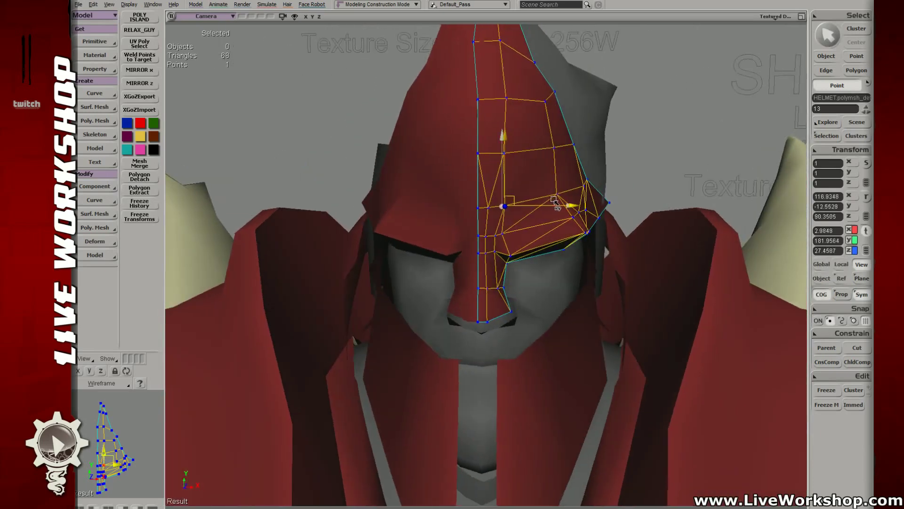
drag(559, 201, 552, 202)
key(s)
right_drag(552, 201, 547, 198)
middle_drag(547, 198, 511, 196)
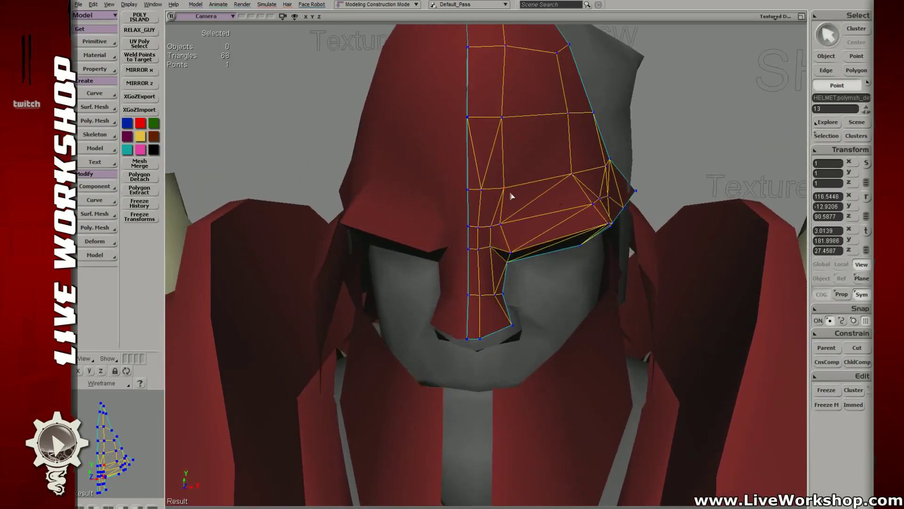
key(t)
key(space)
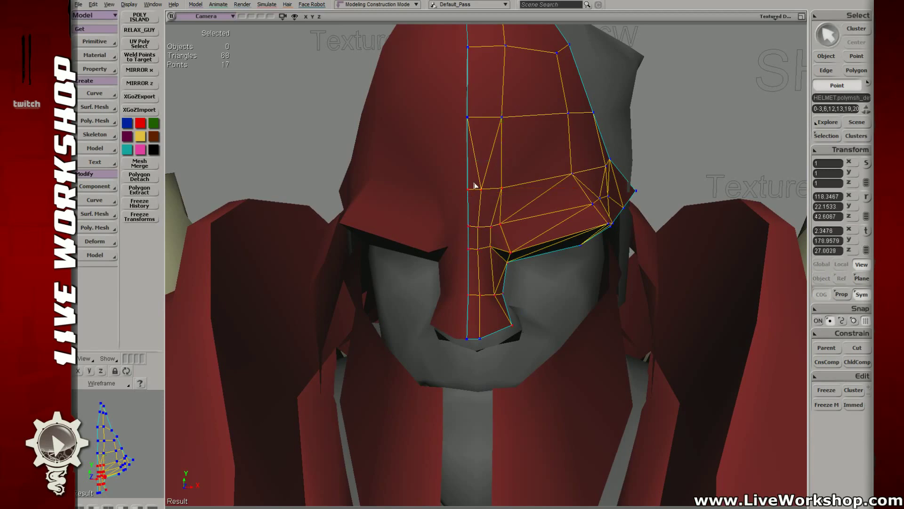
key(i)
drag(497, 180, 497, 335)
key(s)
right_drag(515, 188, 526, 219)
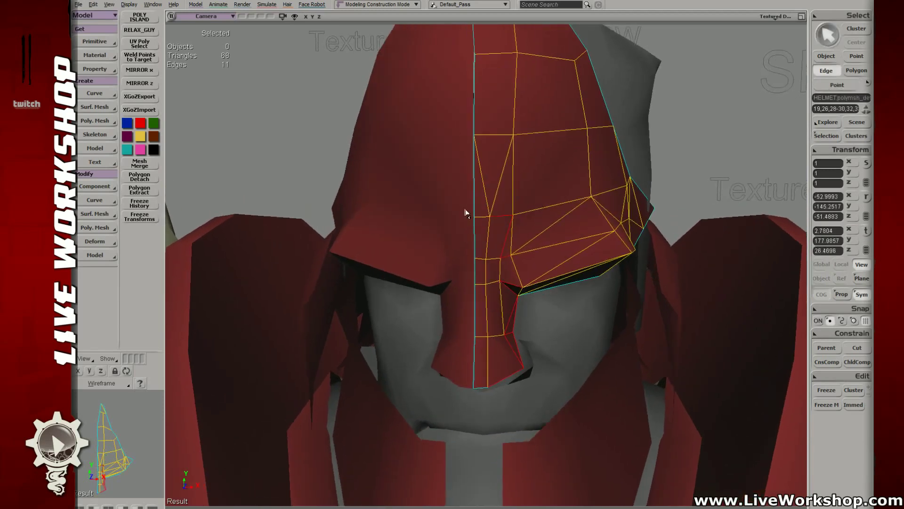
- Shift the upper centre-line point of the helmet to about 1.38 in X, in line with the seam
right_drag(539, 168, 445, 273)
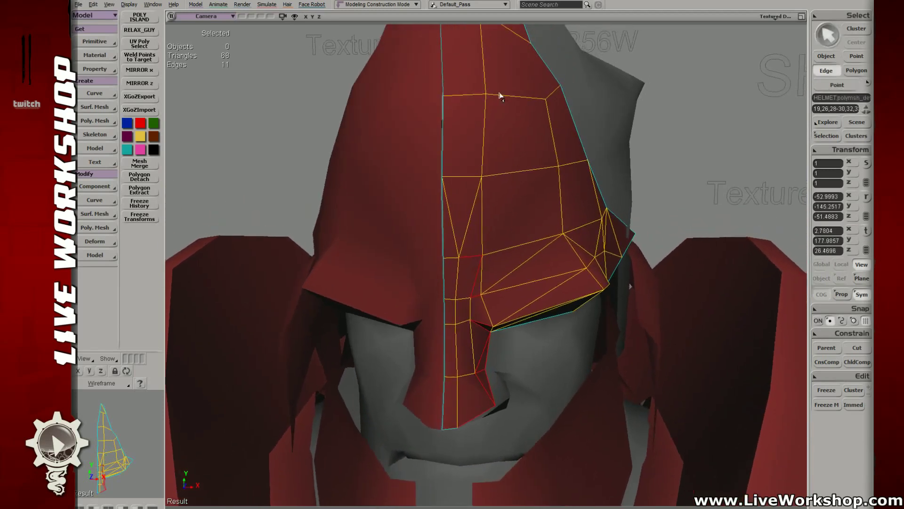
key(s)
drag(500, 272, 515, 297)
middle_drag(515, 297, 427, 232)
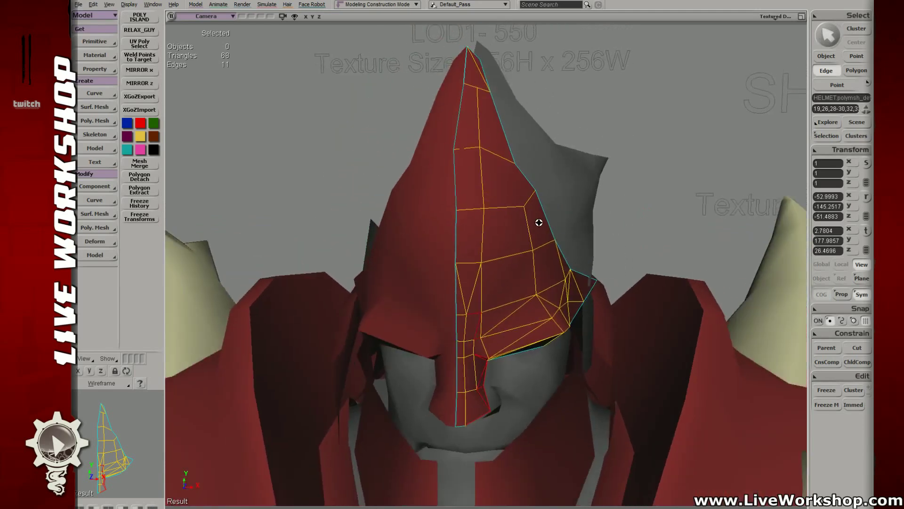
right_drag(538, 223, 544, 223)
key(m)
click(455, 149)
drag(488, 150, 496, 149)
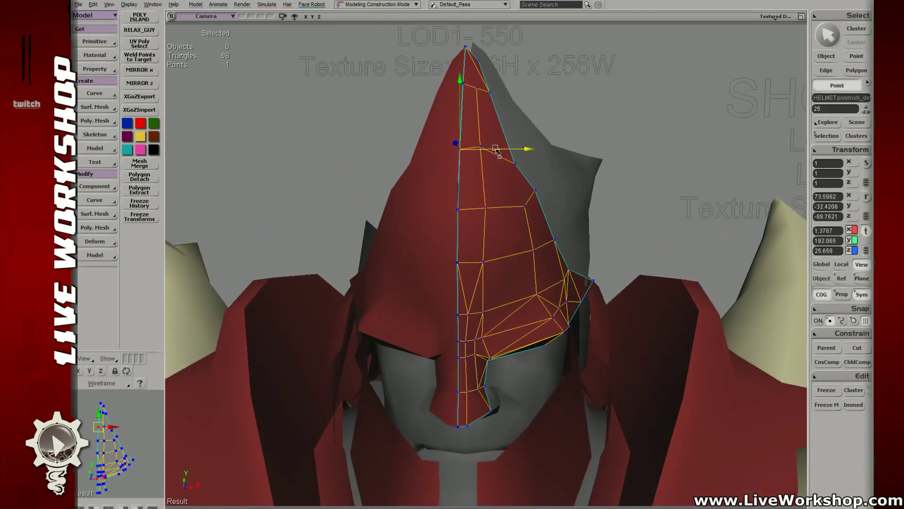
key(s)
right_drag(496, 149, 492, 145)
key(t)
- Raise the centre-line point at the helmet's mid-height and the short edge beside it slightly
click(461, 207)
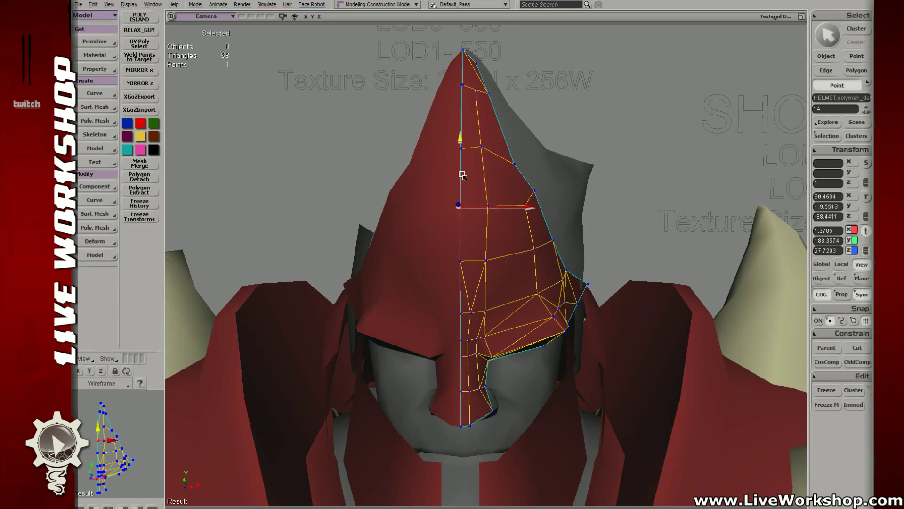
key(e)
click(477, 209)
key(v)
drag(474, 184, 475, 181)
key(t)
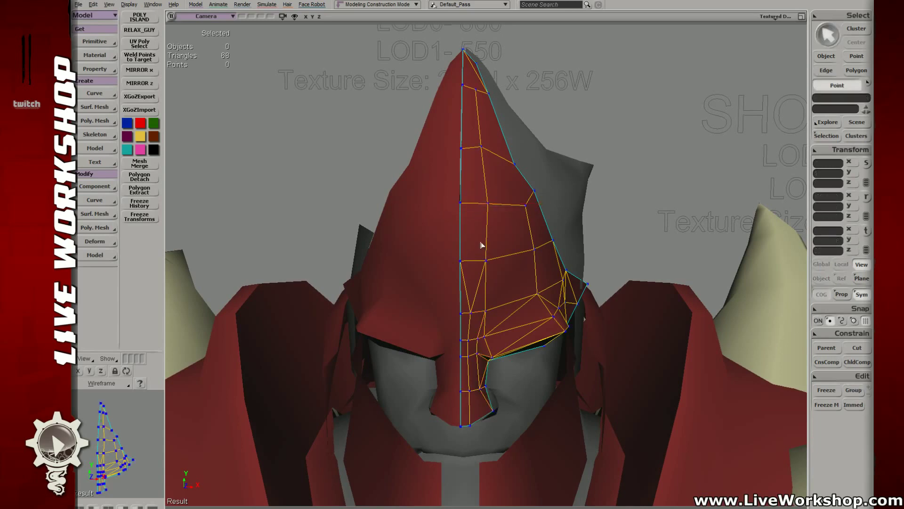
- Adjust the forehead point beside the centre line, below the raised edge, to about 2.88 in X, and deselect the mesh
click(487, 260)
key(v)
drag(526, 261, 528, 262)
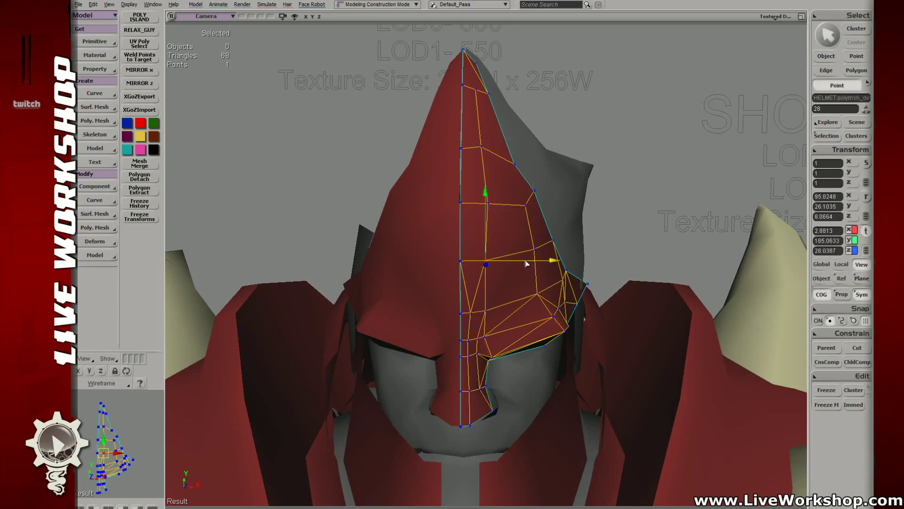
key(s)
right_drag(526, 263, 398, 203)
key(space)
- Select all six helmet pieces on the character's half-side, including the crest, ear and lower face guards
click(684, 252)
key(s)
middle_drag(684, 252, 549, 246)
key(space)
right_drag(549, 246, 526, 253)
click(532, 241)
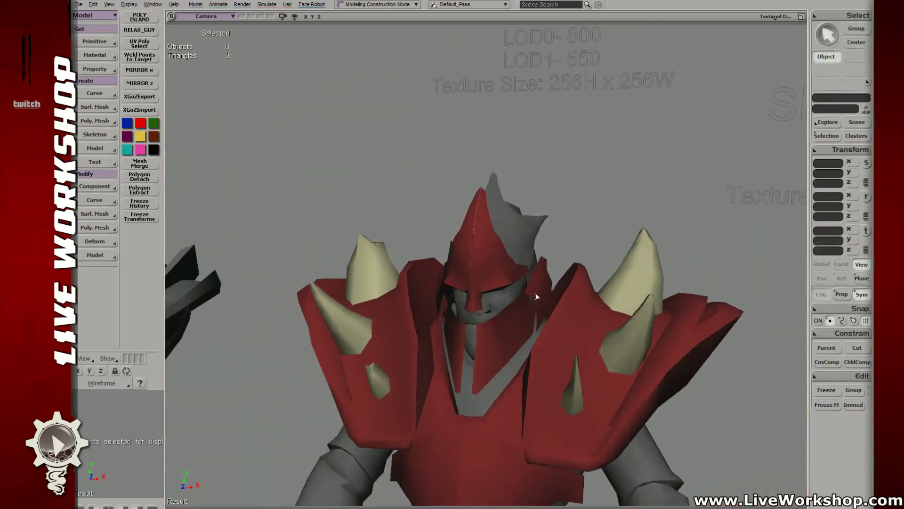
shift+click(497, 260)
shift+click(517, 322)
shift+click(541, 289)
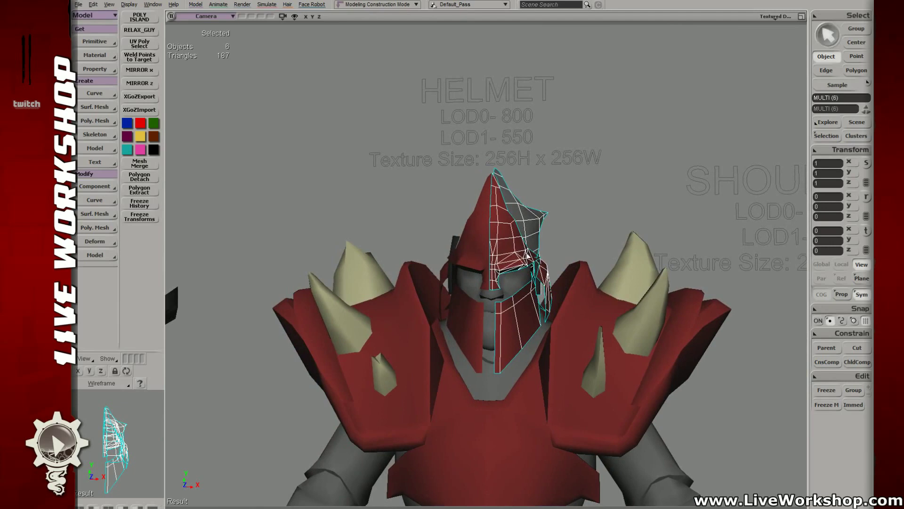
- Examine the selected helmet pieces' silhouette from the front and from three-quarter angles
right_drag(539, 179, 541, 199)
middle_drag(541, 199, 496, 123)
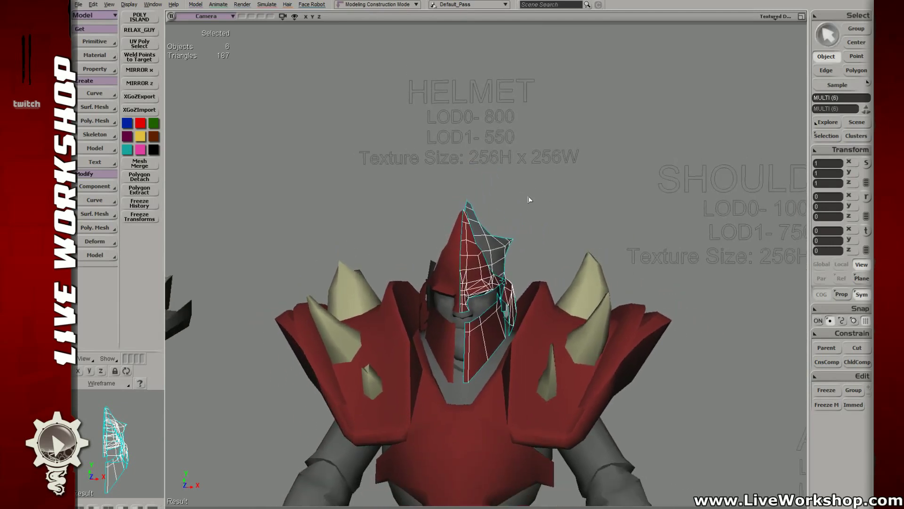
key(s)
drag(525, 253, 528, 239)
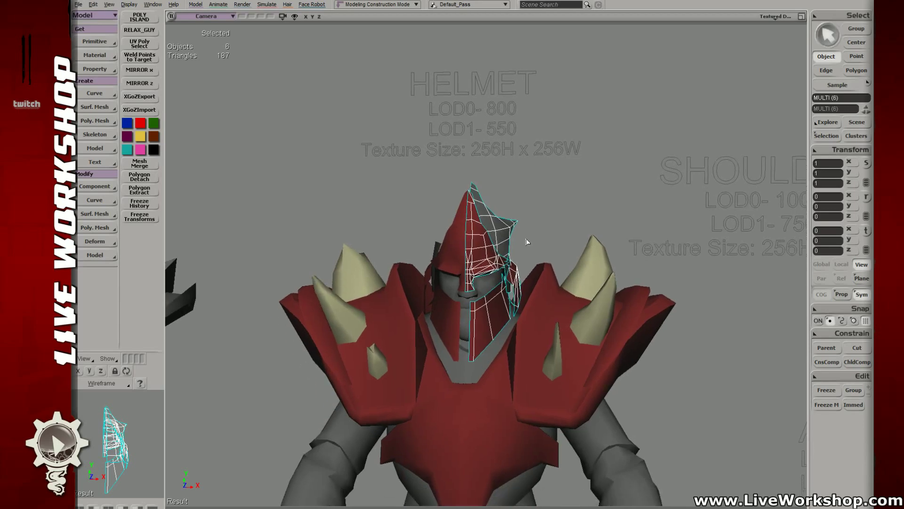
right_drag(535, 228, 502, 240)
middle_drag(502, 239, 468, 209)
right_drag(493, 190, 569, 205)
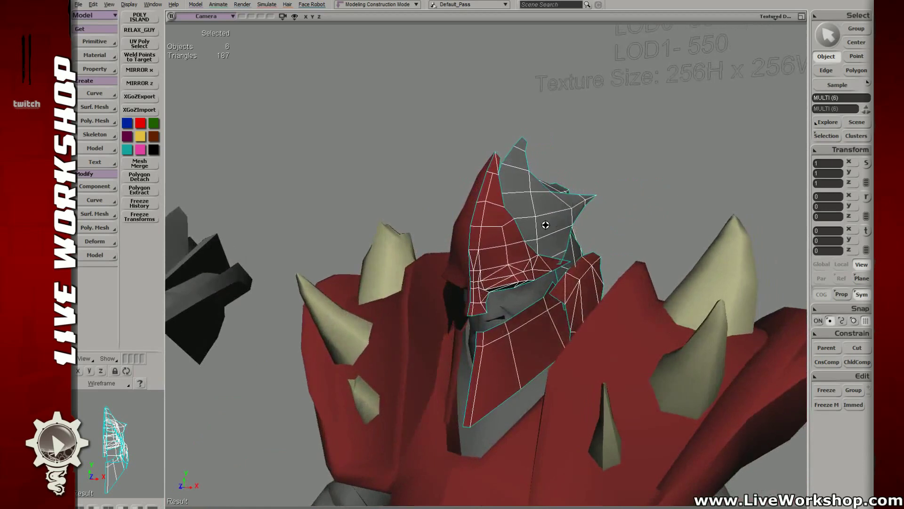
right_drag(509, 226, 584, 235)
middle_drag(584, 235, 604, 252)
right_drag(604, 252, 594, 250)
- Move the temple point on the front plate's rear edge outward, to about 9.51 in X
key(t)
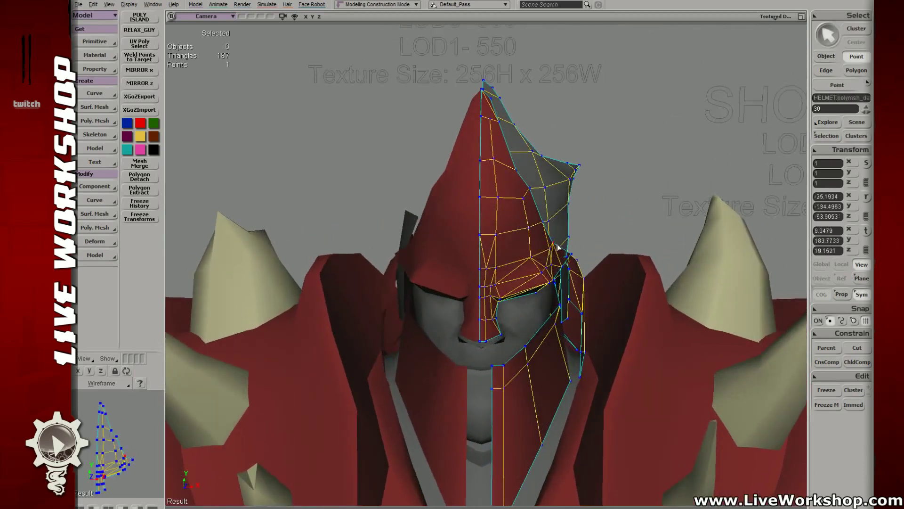
click(563, 246)
key(v)
key(t)
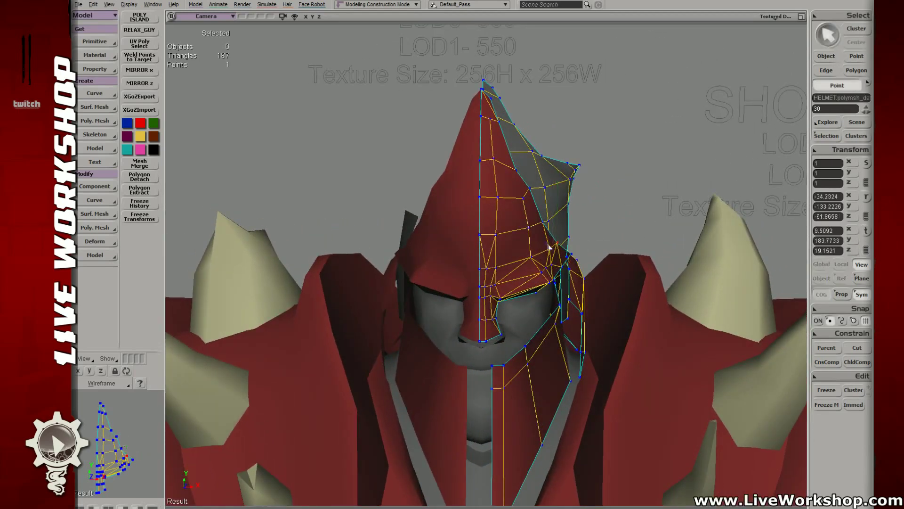
- Adjust the upper point on the front plate's rear edge in side view, to about 191.95 in Y and 22.98 in Z
right_drag(554, 264, 501, 261)
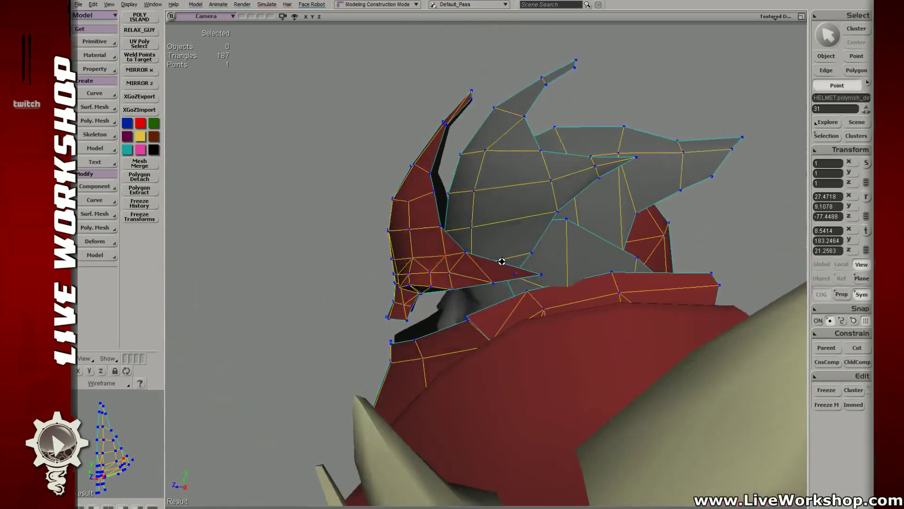
click(426, 171)
key(v)
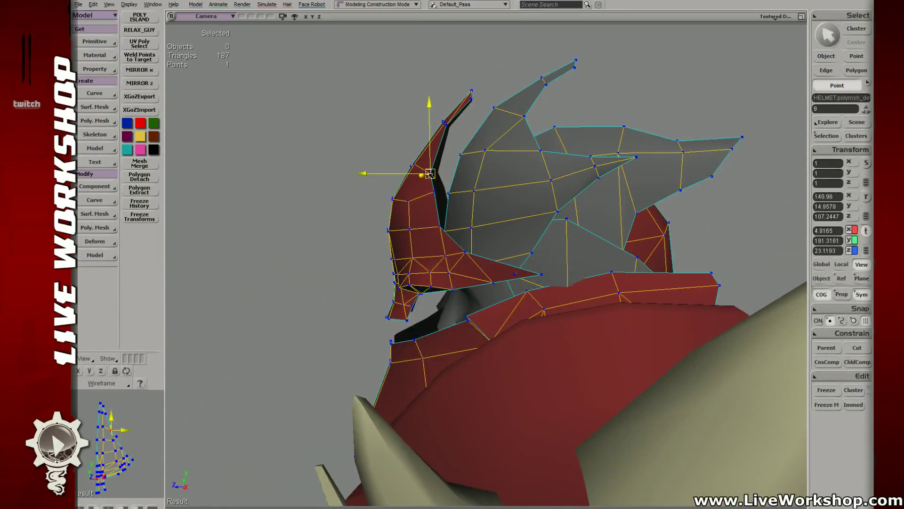
key(t)
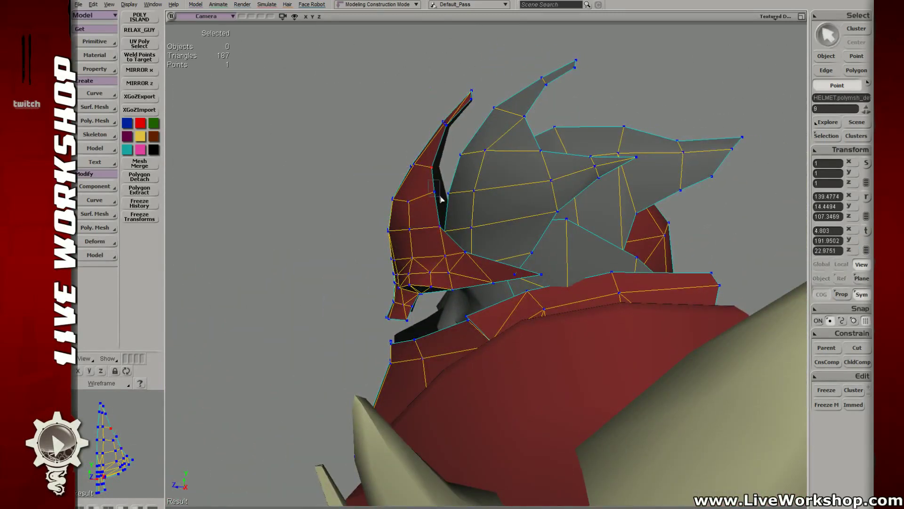
- Adjust the next two points down the front plate's rear edge, placing the lower one at about 185.97 in Y and 22.01 in Z
click(431, 194)
key(v)
key(t)
click(438, 231)
key(v)
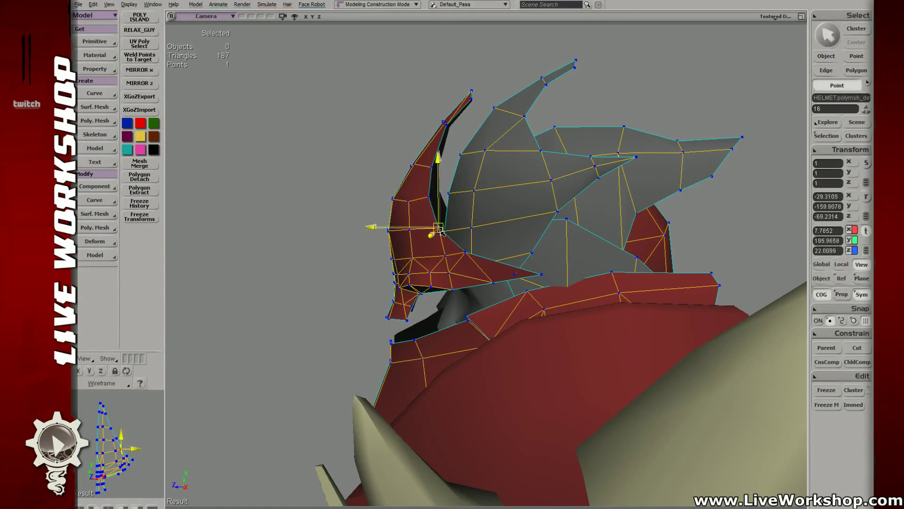
- Refine the middle point on the front plate's rear edge again to smooth its curve in side view
key(t)
click(429, 197)
key(s)
right_drag(429, 197, 438, 199)
key(v)
drag(432, 197, 429, 200)
key(s)
key(t)
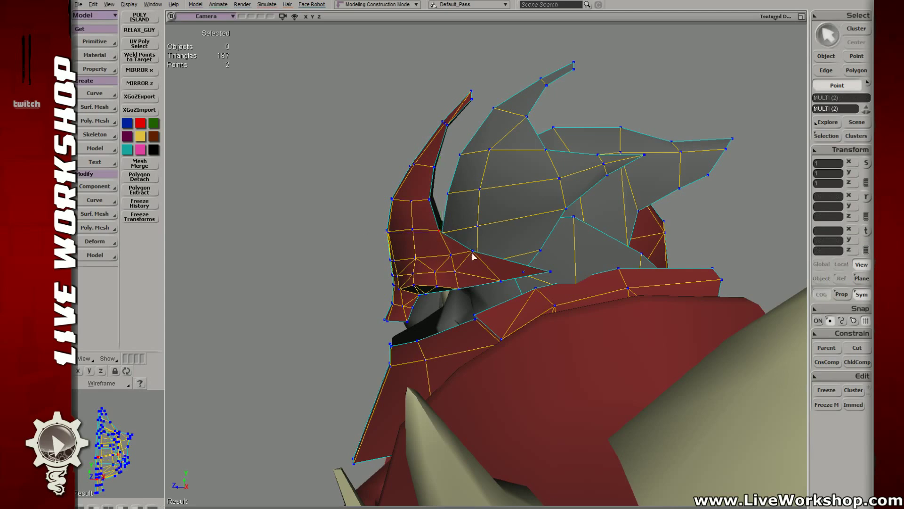
- Move the temple point at the base of the rear spike to about 183.87 in Y and 18.78 in Z
click(474, 249)
key(v)
drag(475, 250, 478, 249)
- Add a new point on the upper edge of the front plate's rear spike, near its tip
key(s)
middle_drag(484, 252, 559, 254)
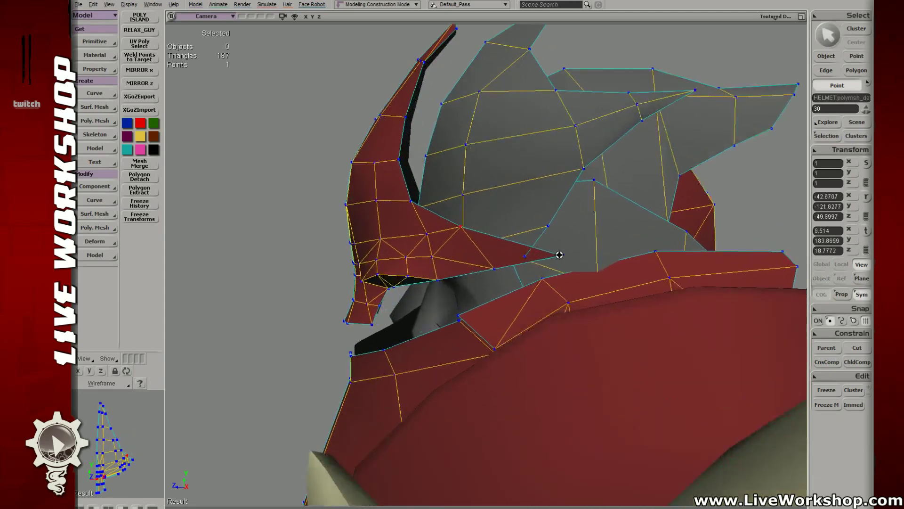
drag(559, 254, 541, 267)
key(m)
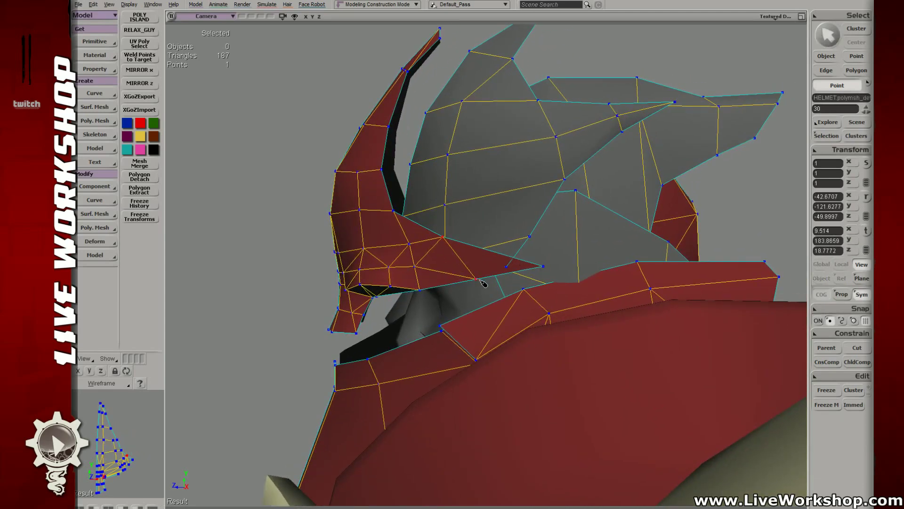
click(513, 257)
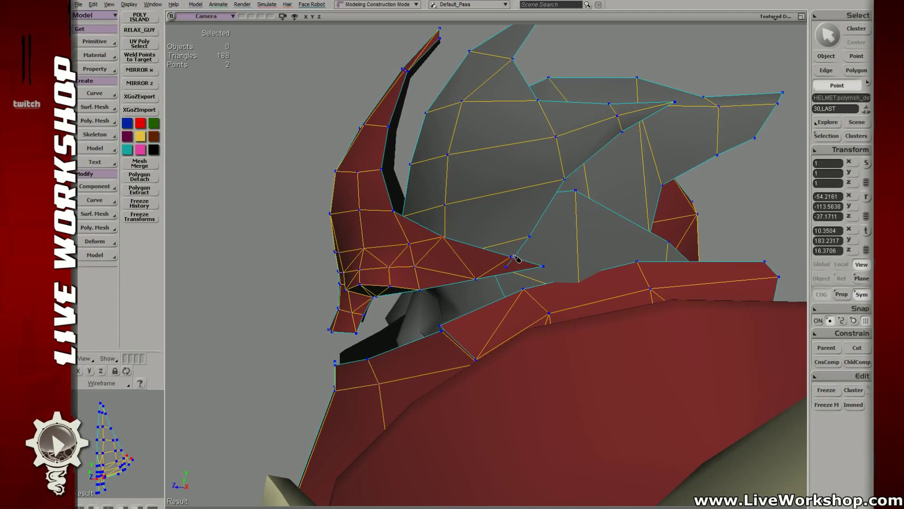
- Pull the new spike point back to blunt the tip, to about 182.9 in Y and 11.86 in Z
key(t)
key(v)
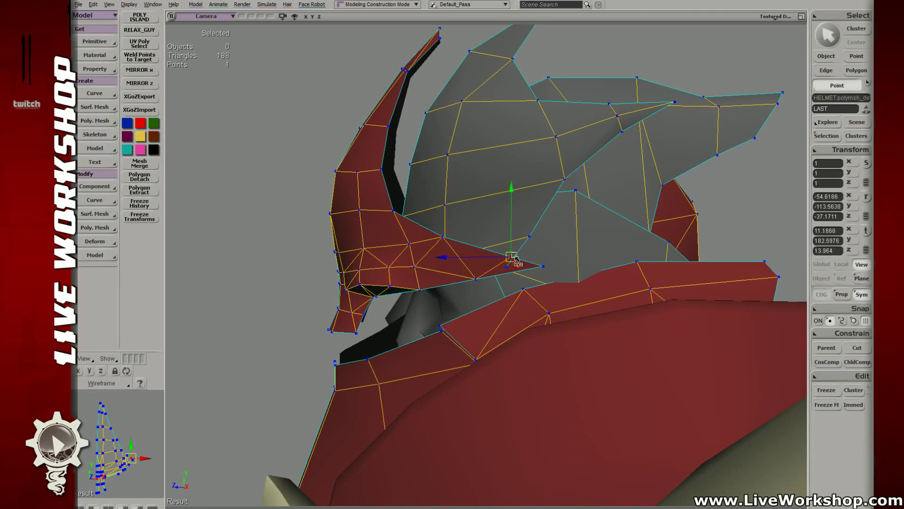
key(t)
click(512, 257)
key(v)
drag(511, 257, 536, 253)
key(s)
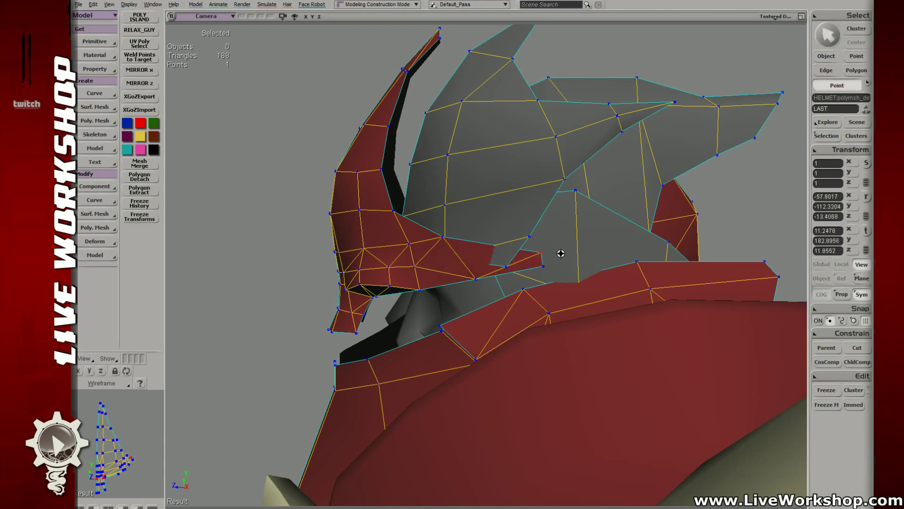
- Nudge the lower tip point of the front plate's rear spike slightly back and up in side view
right_drag(561, 254, 555, 257)
key(t)
click(539, 267)
key(v)
drag(541, 266, 544, 265)
- Move the two tip points of the rear spike outward together, to about 12.55 in X and 12.15 in Z
key(s)
right_drag(598, 264, 400, 276)
key(t)
click(387, 270)
key(v)
key(t)
shift+click(385, 280)
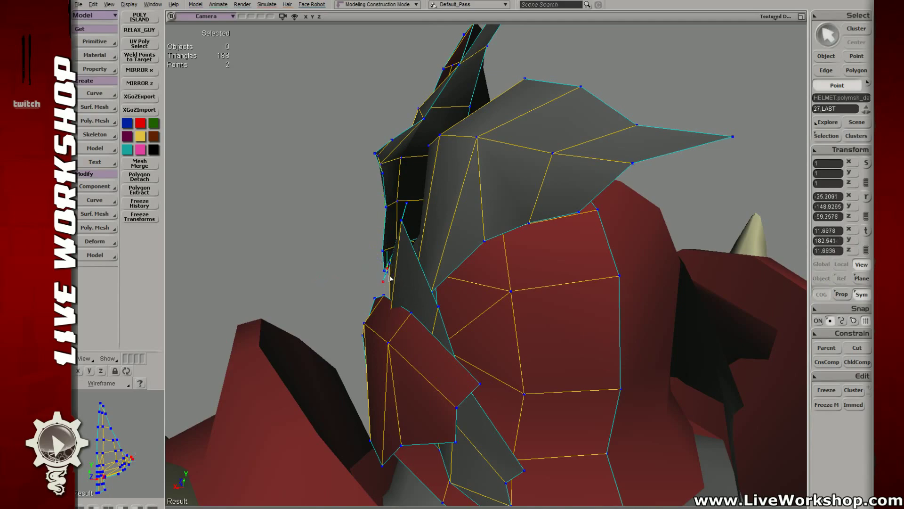
key(v)
drag(387, 276, 380, 276)
key(s)
right_drag(379, 276, 401, 282)
key(v)
drag(394, 278, 390, 278)
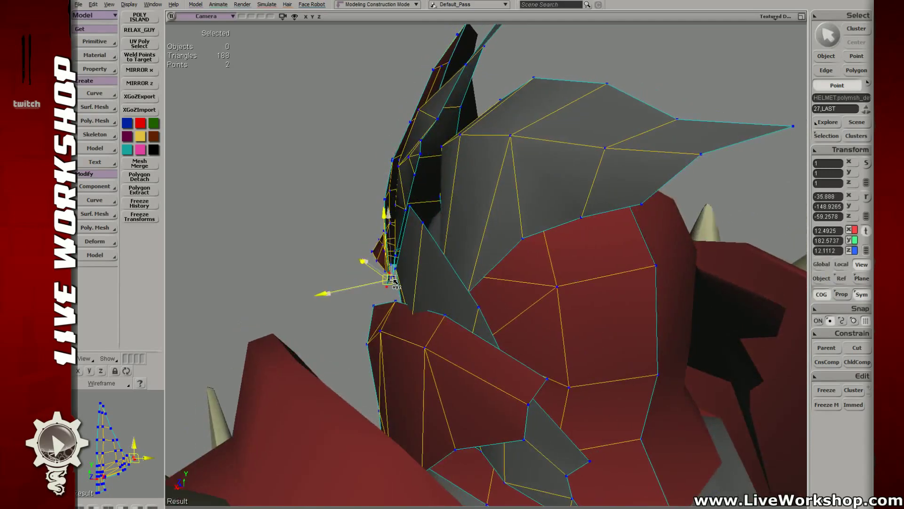
- Move the edge at the base of the side spike outward in front view, to about 10.52 in X
key(s)
right_drag(390, 278, 528, 271)
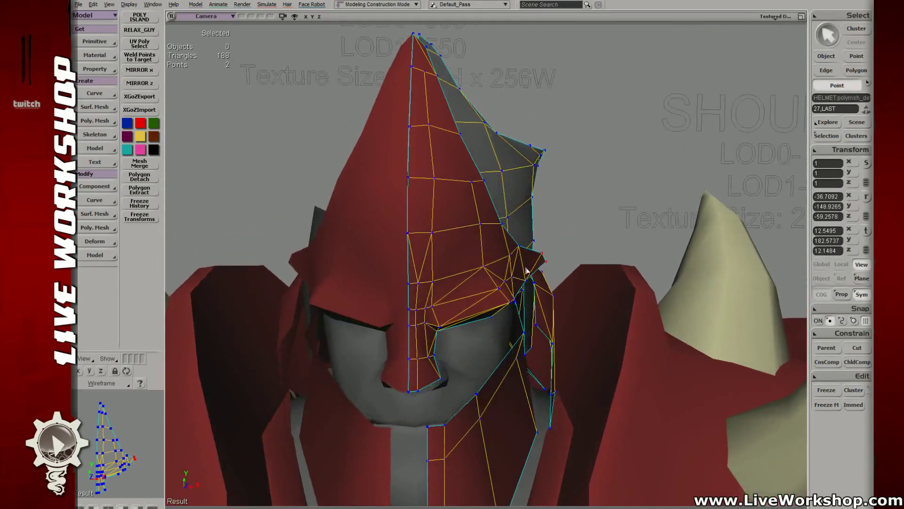
key(e)
click(526, 269)
key(v)
drag(559, 263, 566, 263)
key(t)
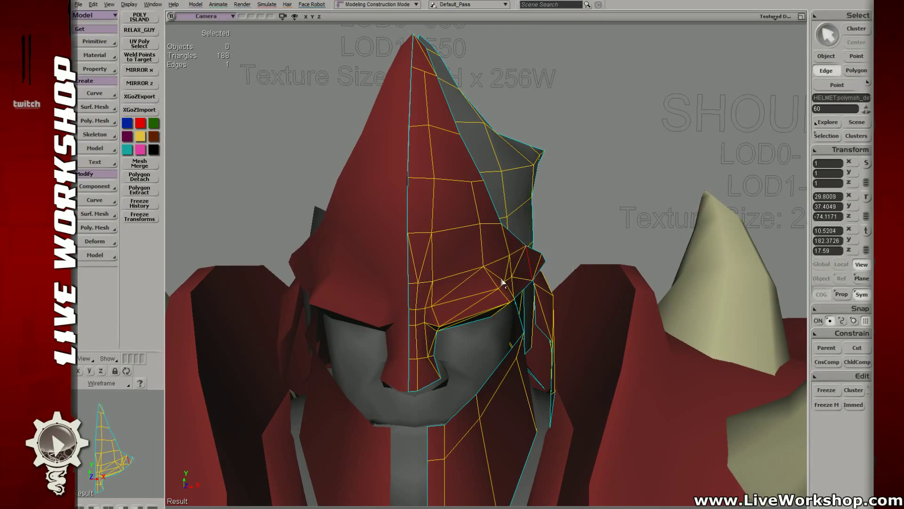
- Move the three points at the outer end of the brow outward in X
key(s)
right_drag(515, 279, 510, 324)
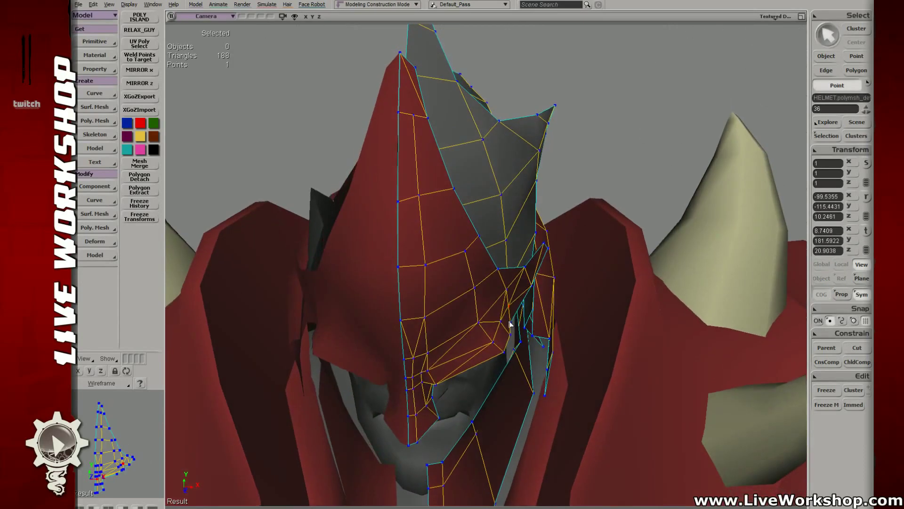
key(v)
drag(539, 326, 549, 322)
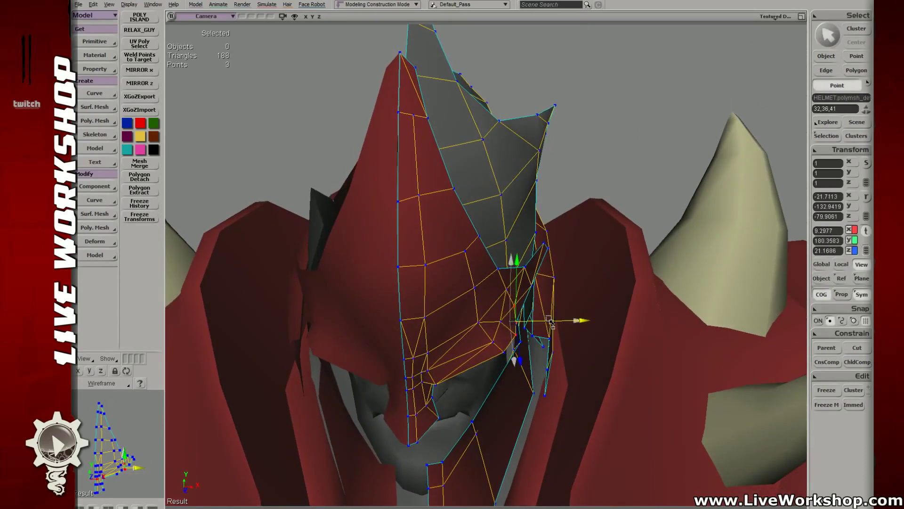
- Move the two inner polygons along the lower face guard's upper edge slightly, to about 27.43 in Z, and deselect them
key(s)
middle_drag(550, 321, 483, 296)
mouse_move(483, 297)
right_down()
mouse_move(485, 284)
mouse_move(493, 291)
right_up()
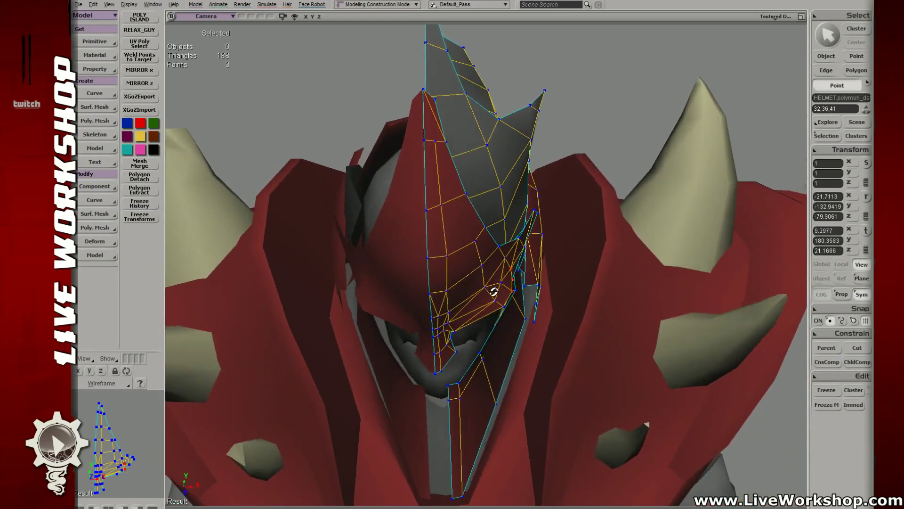
drag(494, 292, 525, 281)
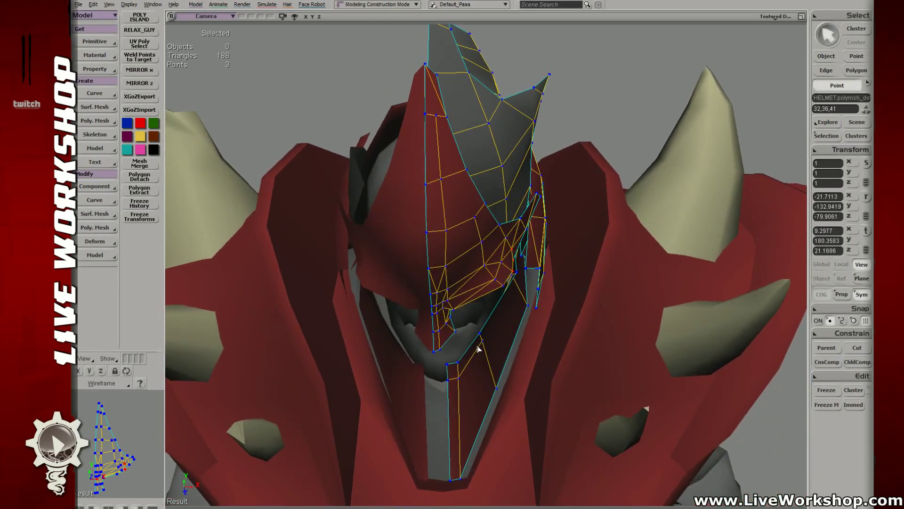
key(y)
click(454, 370)
key(v)
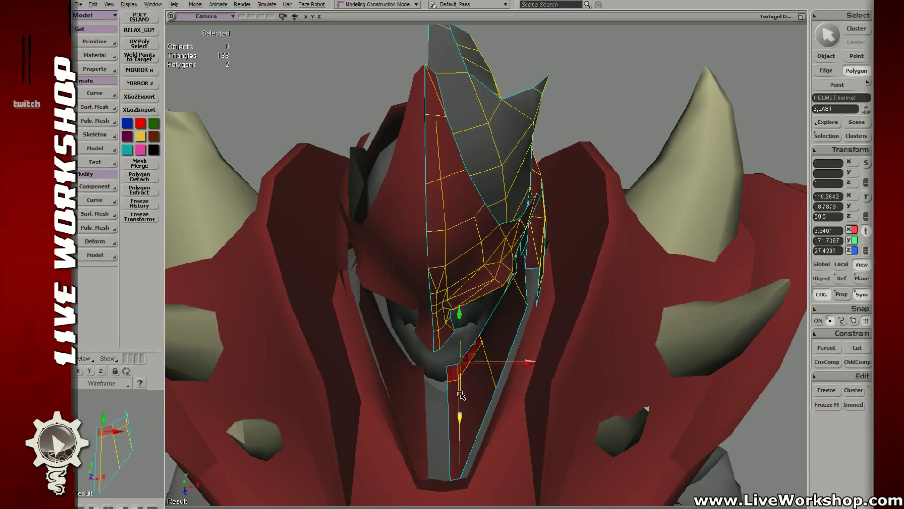
key(space)
key(t)
key(e)
- Move the lower face guard's outer rear point outward, to about 12.02 in X
key(s)
right_drag(502, 334, 505, 331)
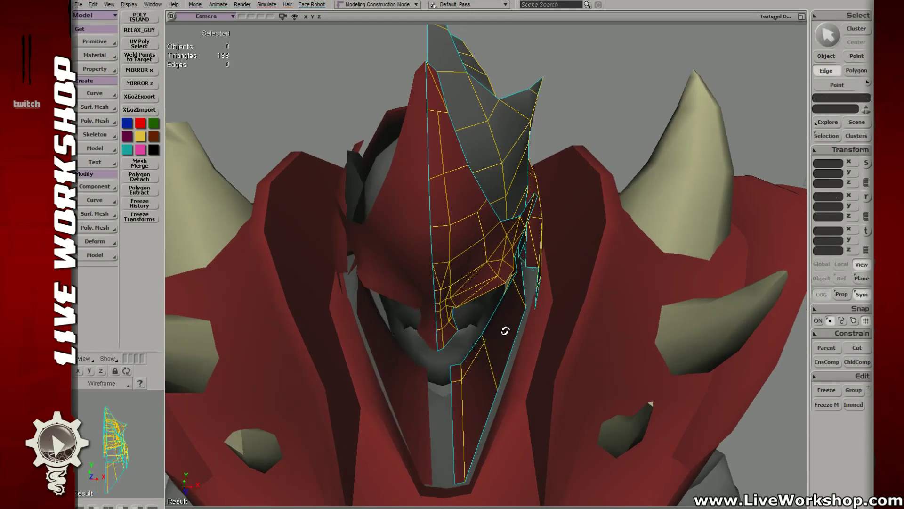
key(t)
click(527, 305)
key(v)
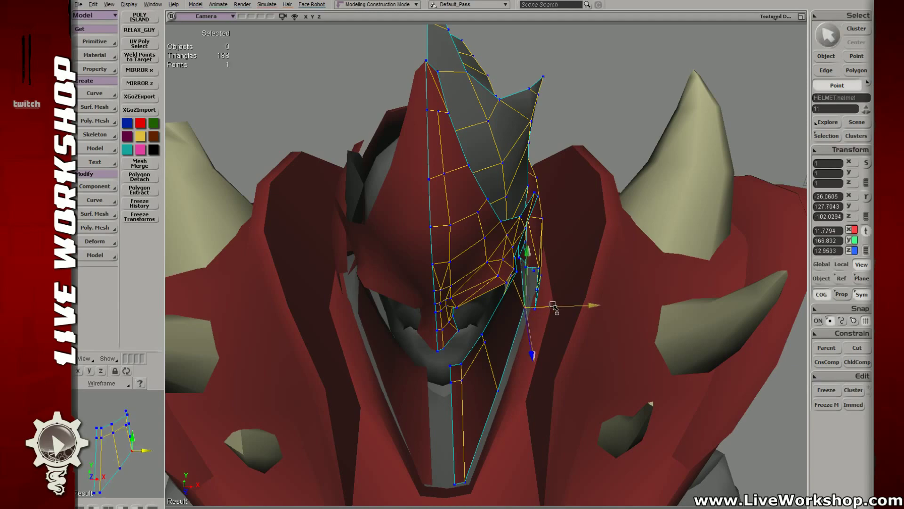
key(o)
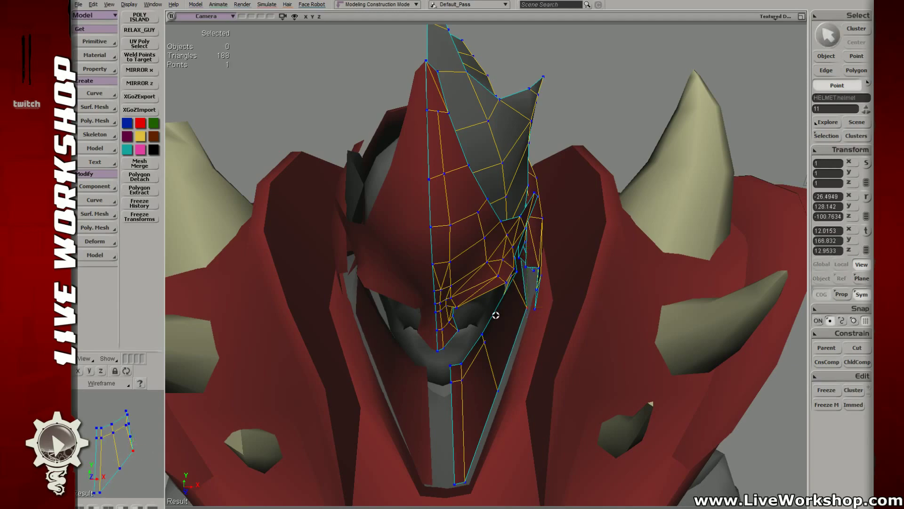
- Adjust the points of the lower face guard, including the two inner points at its upper edge
drag(493, 315, 496, 276)
key(o)
mouse_move(486, 331)
mouse_down()
mouse_move(402, 323)
mouse_move(406, 336)
mouse_move(425, 313)
mouse_move(366, 309)
mouse_move(406, 314)
mouse_move(409, 304)
mouse_move(359, 302)
mouse_move(351, 314)
mouse_move(498, 323)
mouse_up()
key(o)
key(v)
key(o)
key(v)
key(v)
key(o)
key(v)
key(o)
scroll(513, 314, down, 5)
drag(518, 264, 524, 301)
scroll(499, 296, up, 6)
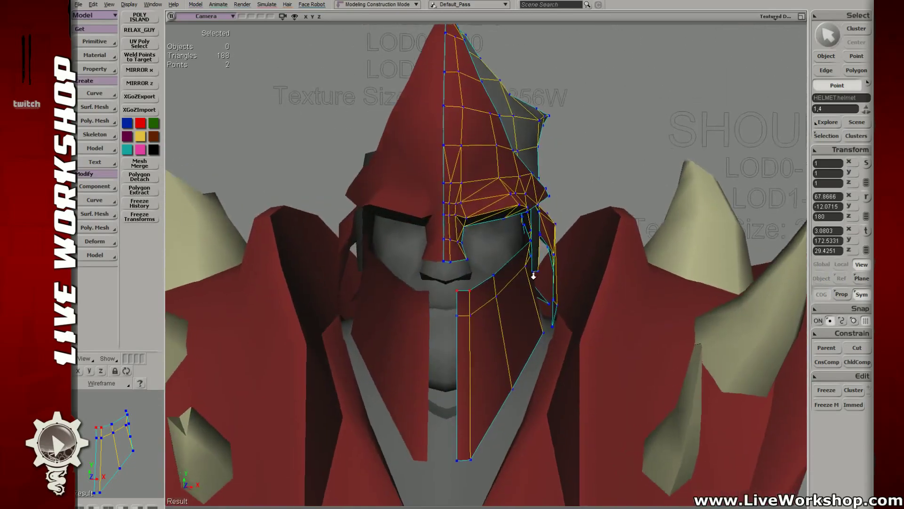
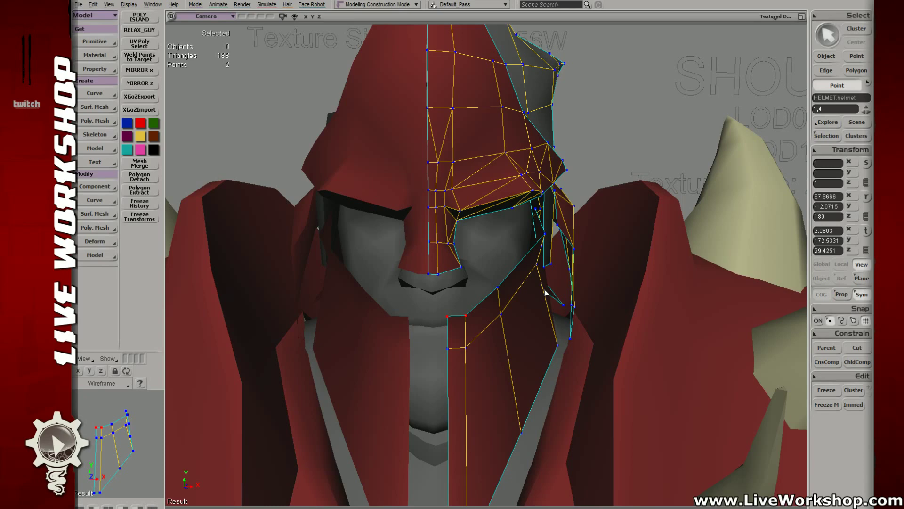
- Deselect the lower face guard's points and review the reshaped helmet from the front
click(619, 118)
key(space)
click(619, 118)
right_drag(619, 118, 594, 162)
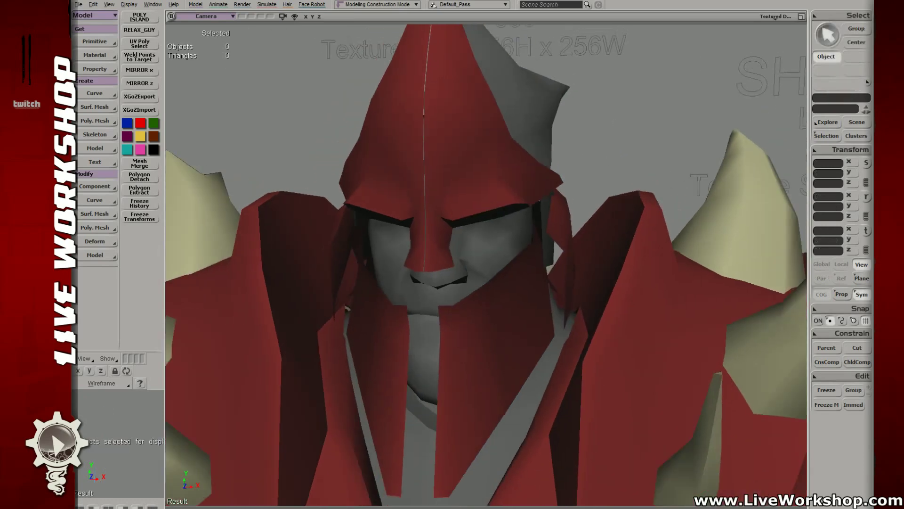
- Switch to Firefox and view the Live Workshop homepage's featured 3D models, Pudge: Bloodstained Britches and Pudge: Insanity Set
key(alt+Tab)
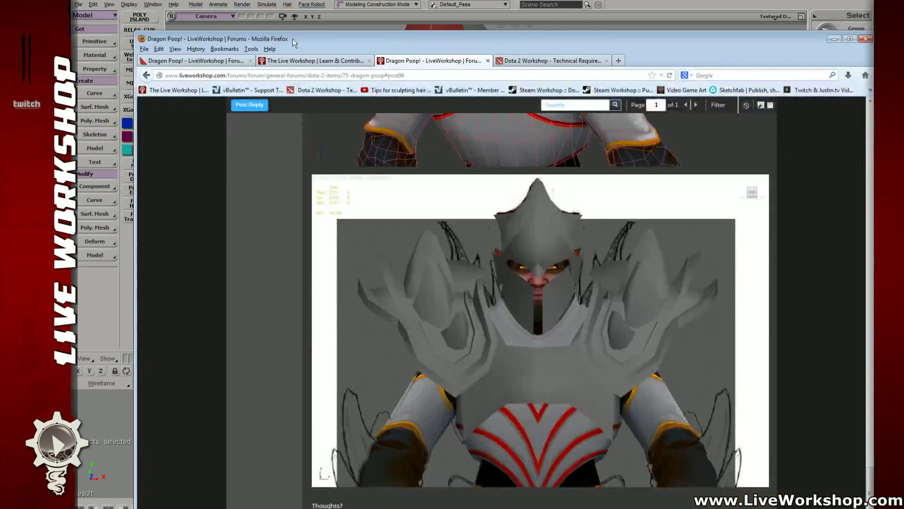
click(296, 63)
click(455, 374)
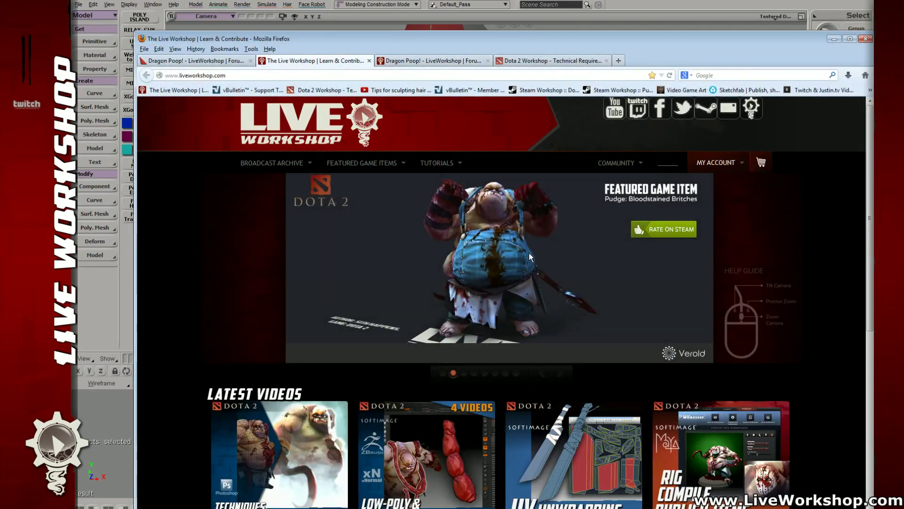
drag(529, 252, 460, 253)
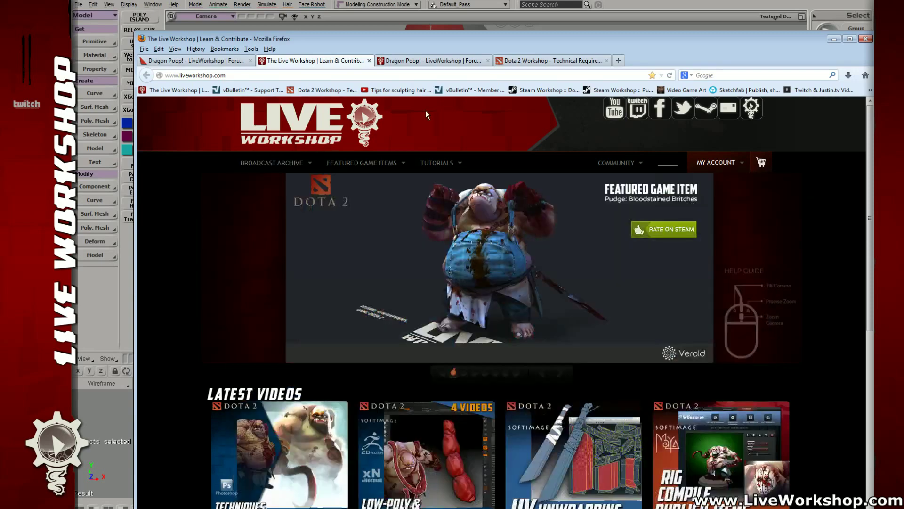
mouse_move(617, 165)
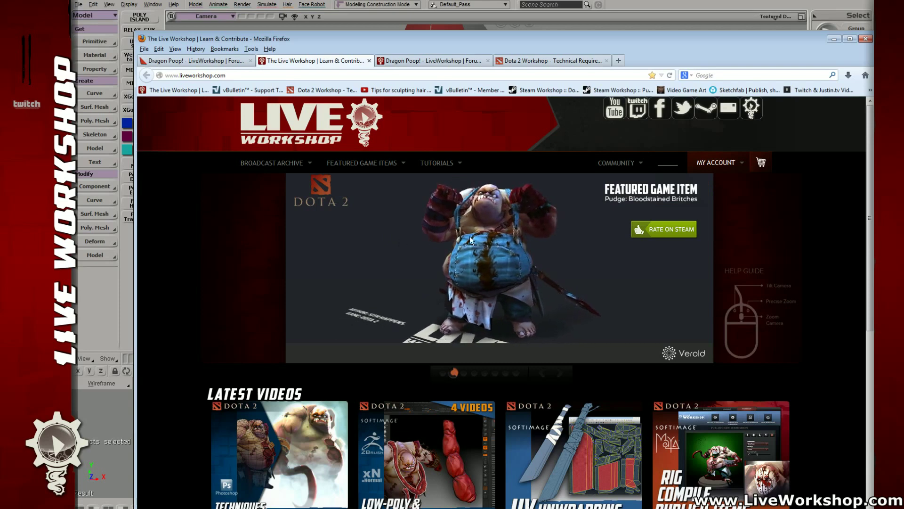
drag(403, 228, 421, 210)
click(442, 372)
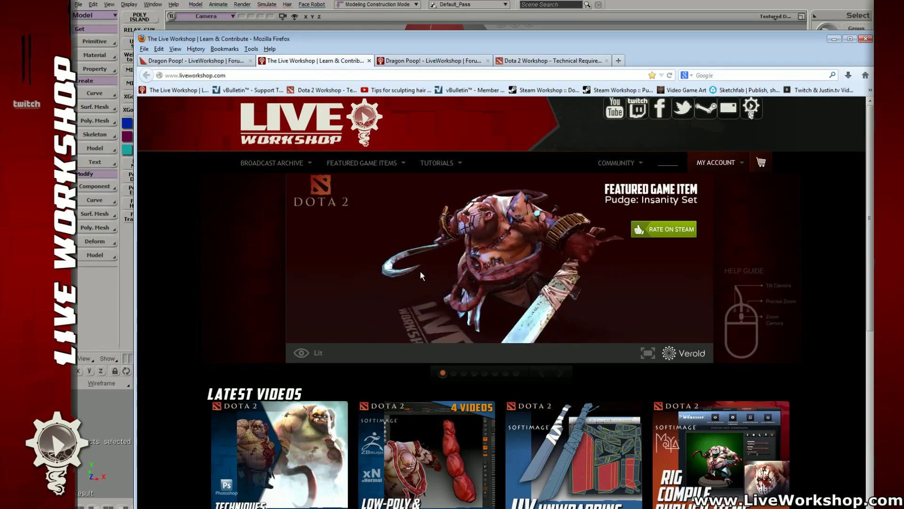
drag(648, 281, 547, 192)
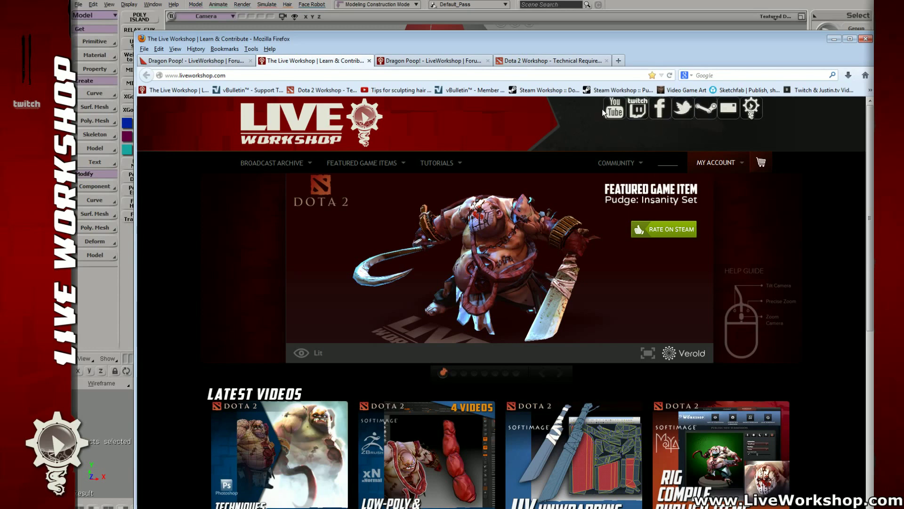
- Look through the site's Broadcast Archive and return to Softimage
mouse_move(283, 164)
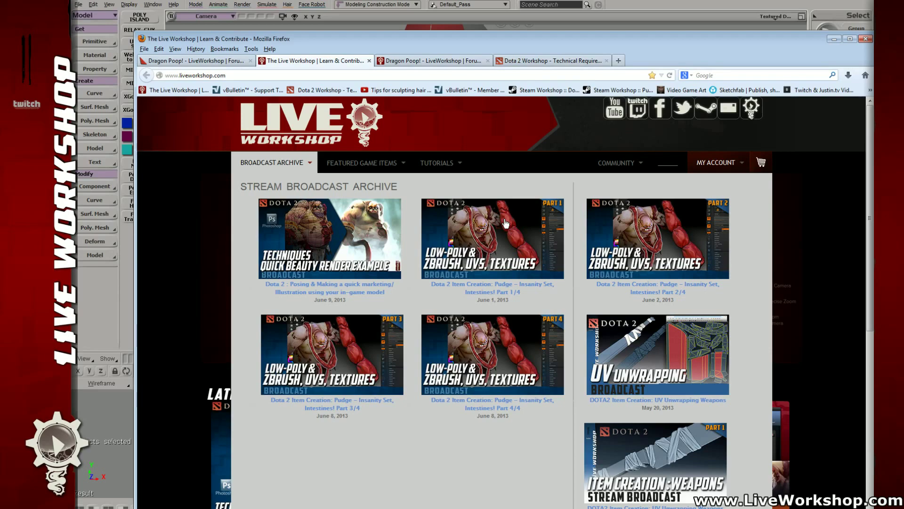
scroll(490, 223, down, 6)
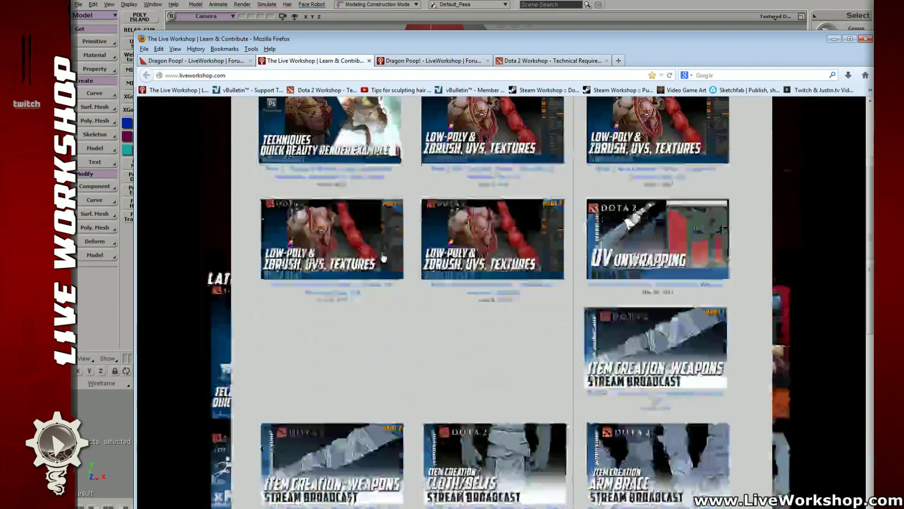
scroll(416, 274, up, 6)
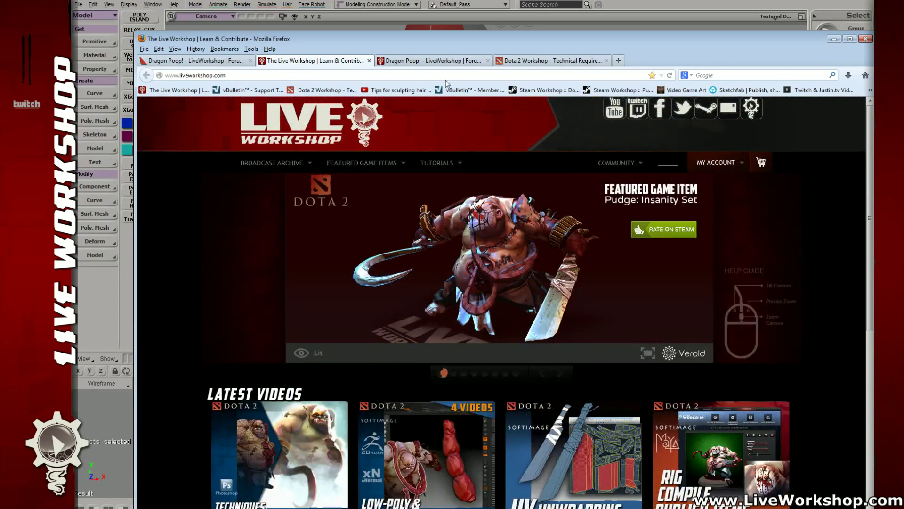
key(alt+Tab)
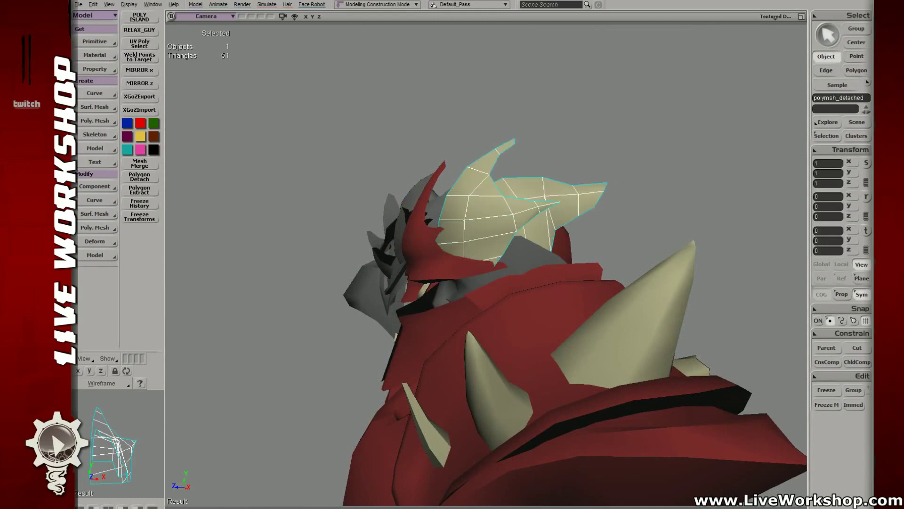
- Deselect the detached horn piece and rename the bone-coloured Material1 as HORN
click(726, 202)
middle_drag(726, 202, 494, 166)
right_drag(495, 166, 429, 222)
middle_drag(430, 221, 586, 294)
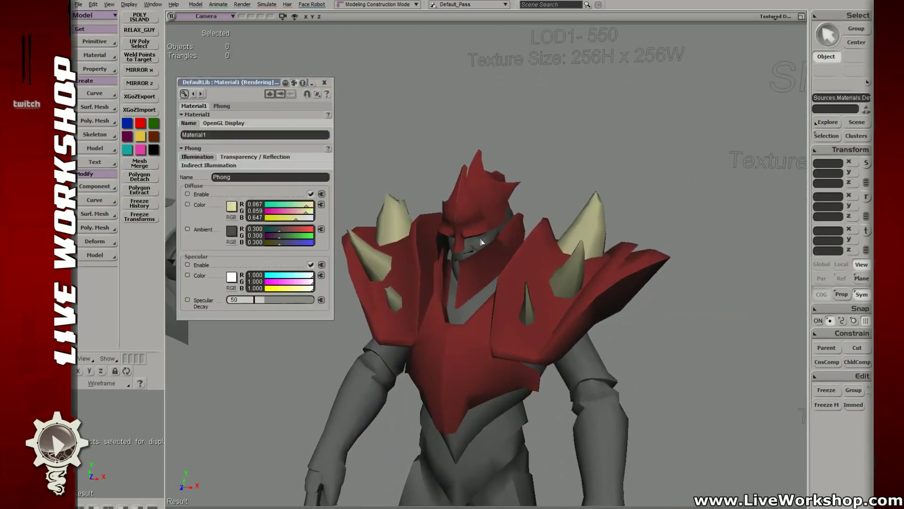
click(238, 133)
text(BONE)
key(Return)
key(ctrl+F4)
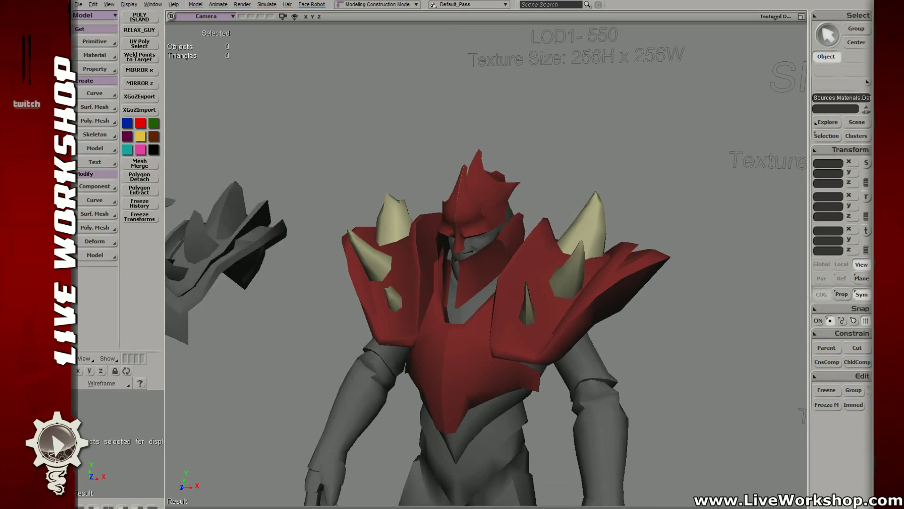
- Rename the red armour's material as RED
key(u)
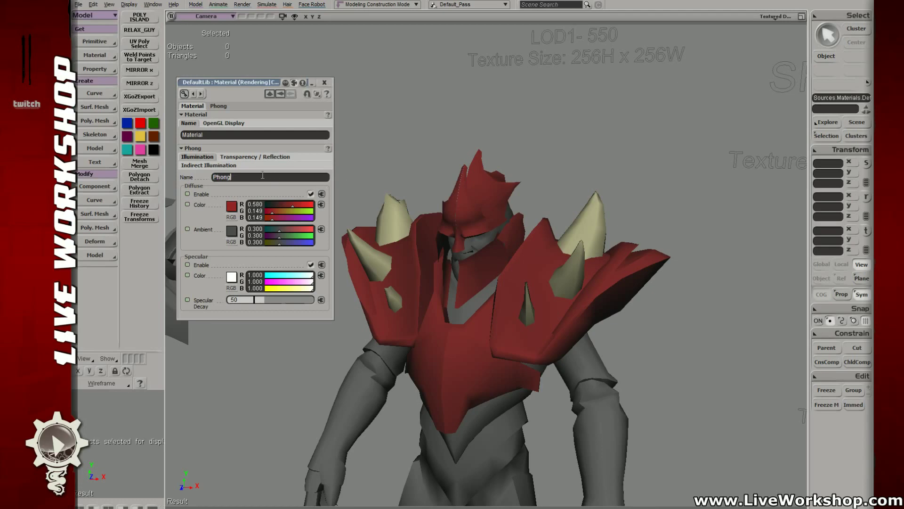
click(192, 135)
text(REF)
key(Return)
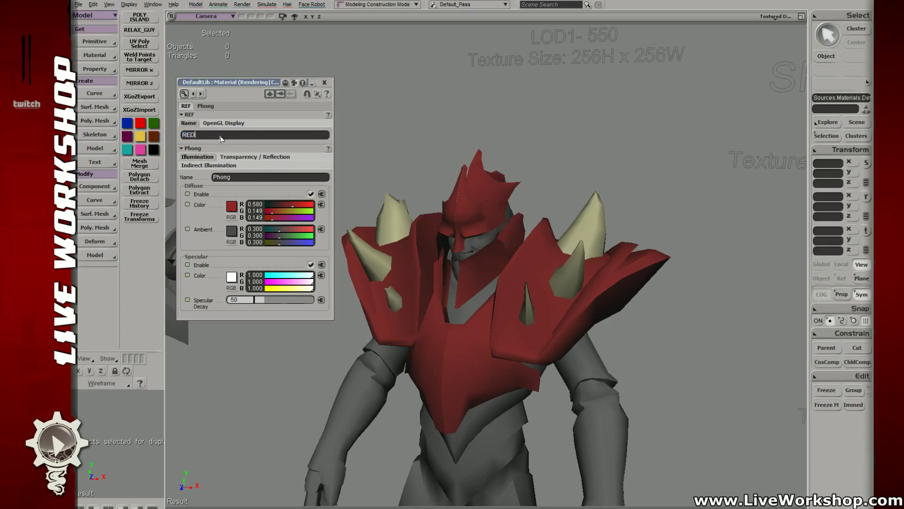
click(325, 83)
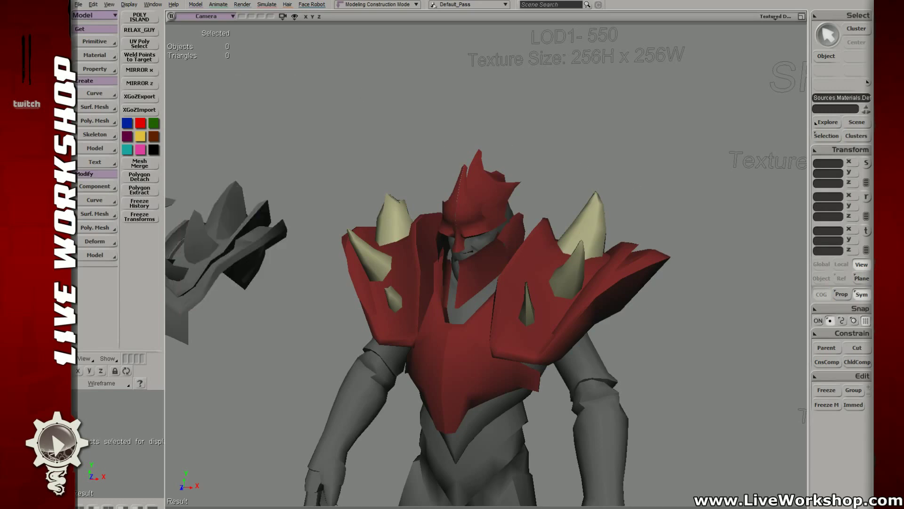
- Open the copied horn material's properties and name it SKIN
key(space)
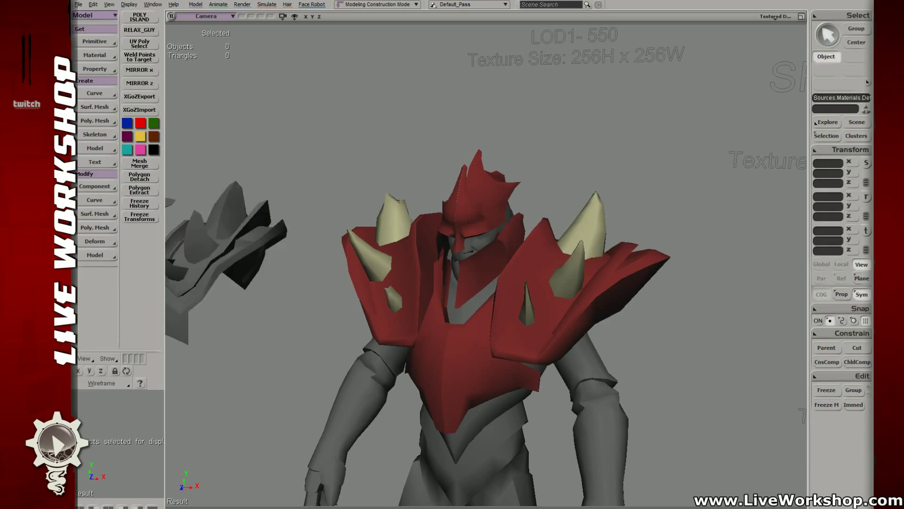
click(228, 135)
text(SKIN)
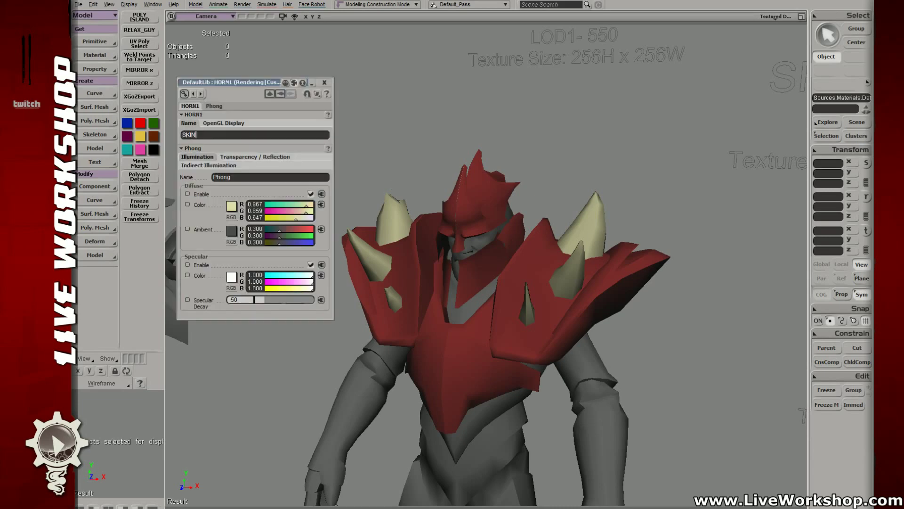
key(Return)
- Set the SKIN material's diffuse colour to a pinkish tone of 0.788 red, 0.604 green and 0.549 blue
click(231, 207)
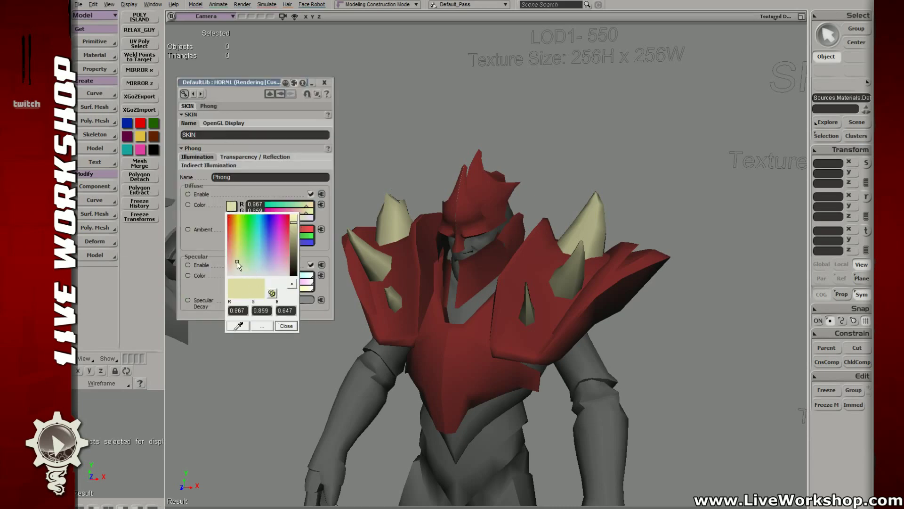
drag(236, 262, 234, 256)
drag(295, 223, 295, 228)
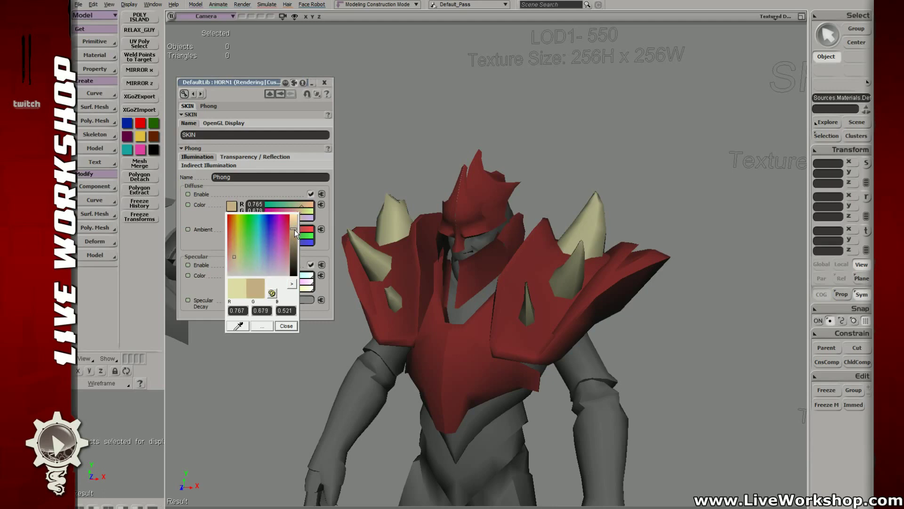
mouse_move(234, 254)
mouse_down()
mouse_move(227, 248)
mouse_move(230, 257)
mouse_up()
click(288, 326)
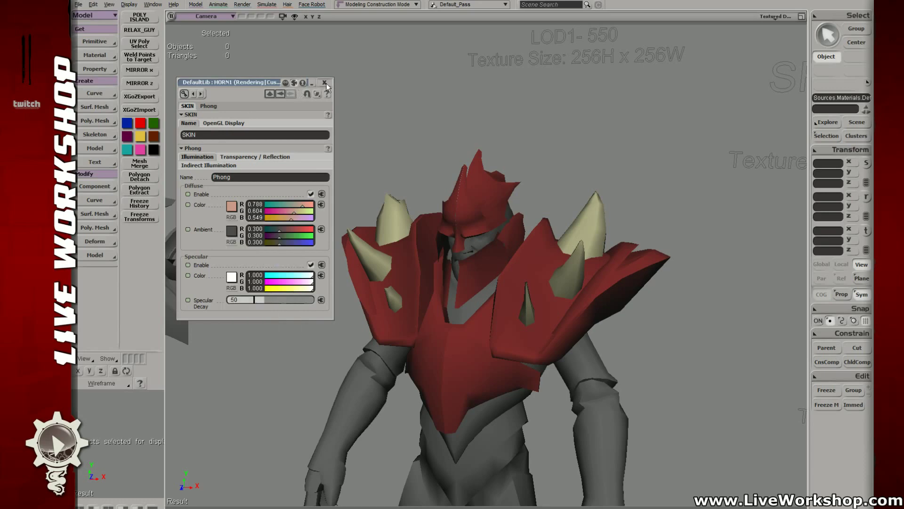
click(324, 83)
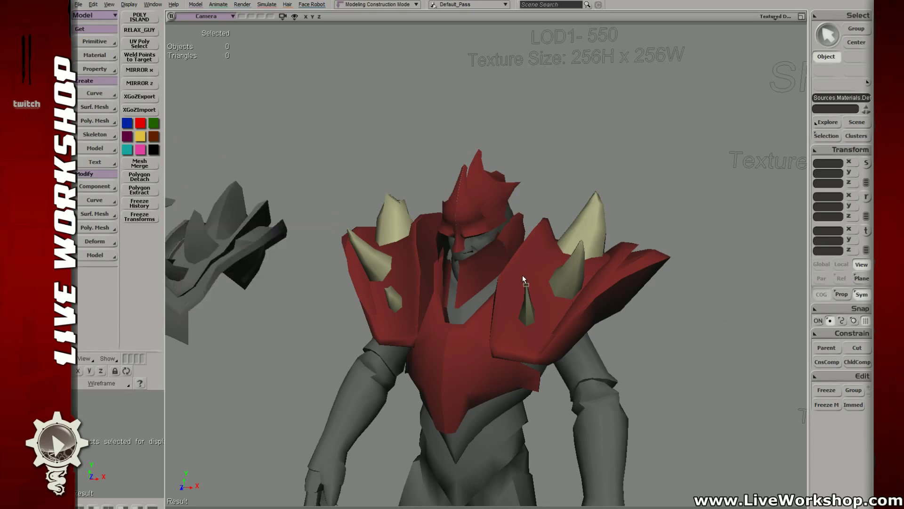
- Apply the SKIN material to the knight's whole body mesh
drag(478, 243, 480, 247)
drag(500, 298, 509, 204)
right_drag(509, 204, 519, 237)
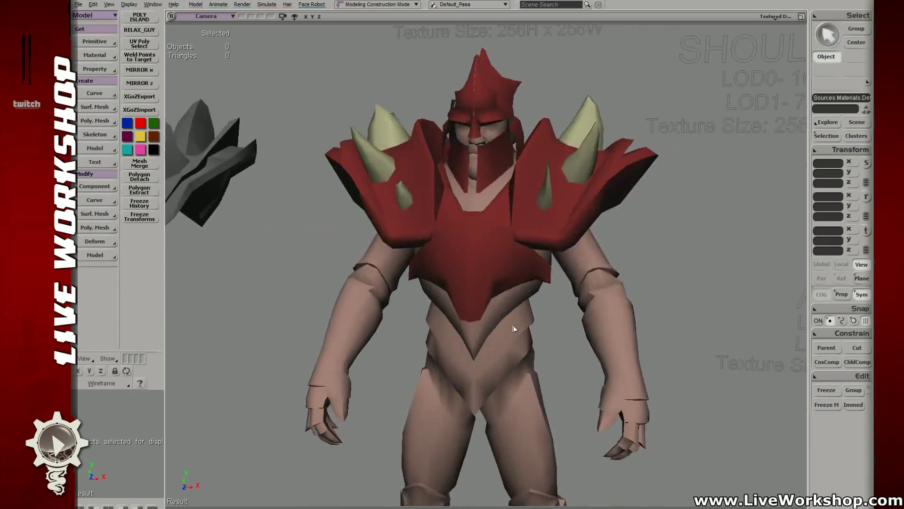
key(4)
key(6)
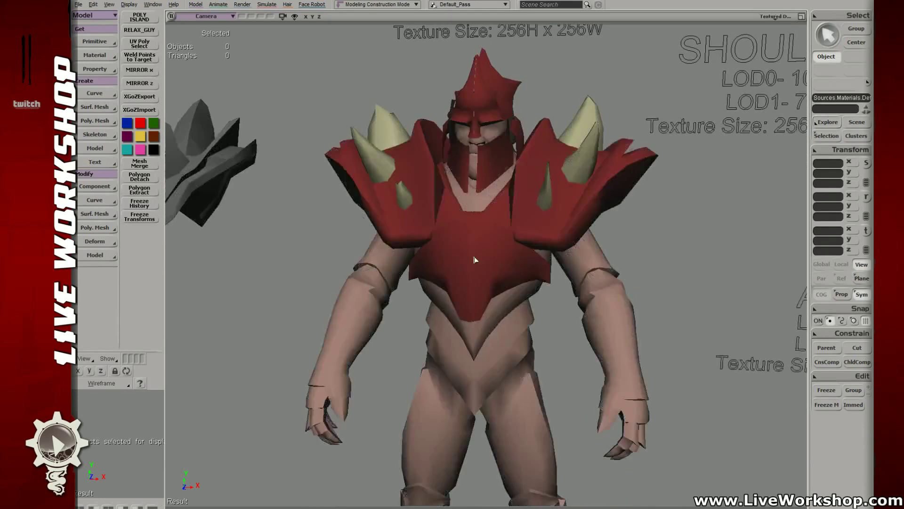
- Select the knight's polygons from the neck down, adding the hands and feet to the torso's polygon island
drag(474, 258, 496, 306)
key(y)
key(4)
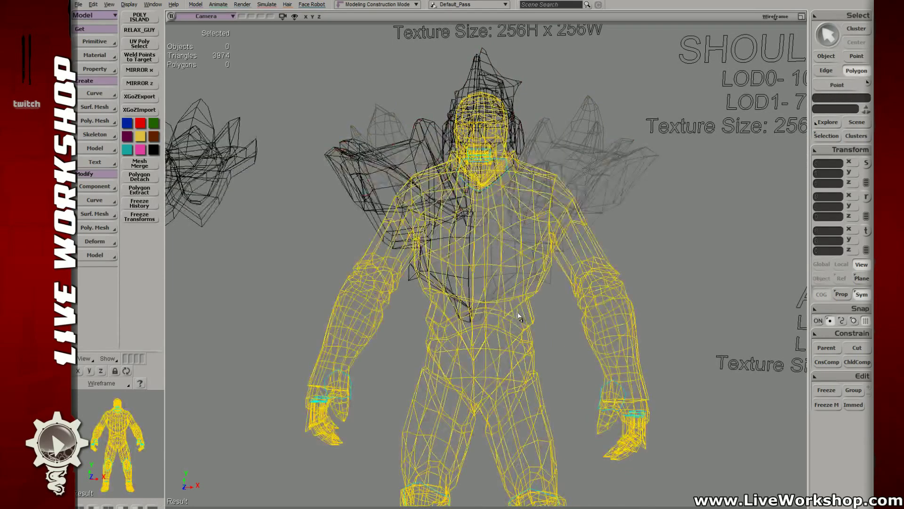
click(141, 19)
click(519, 269)
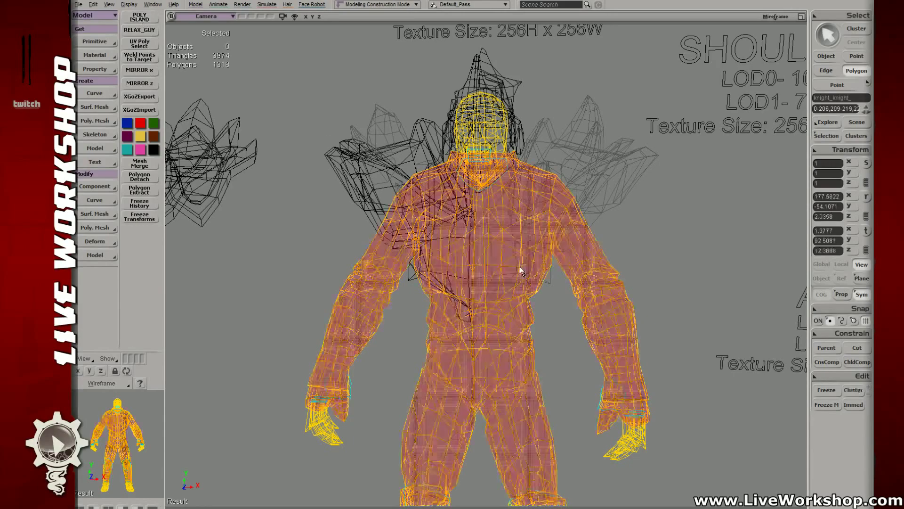
drag(545, 313, 548, 188)
middle_drag(549, 188, 353, 246)
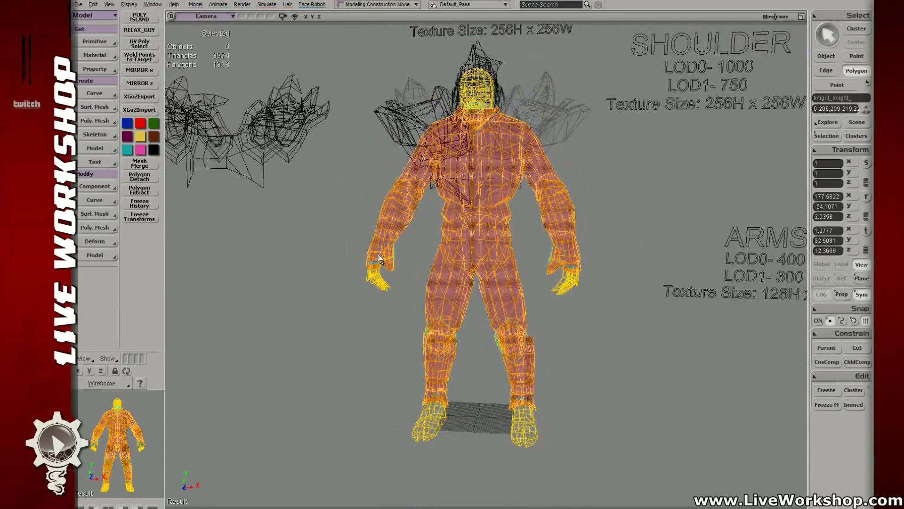
shift+drag(313, 198, 670, 441)
key(6)
drag(539, 265, 535, 316)
middle_drag(536, 316, 632, 302)
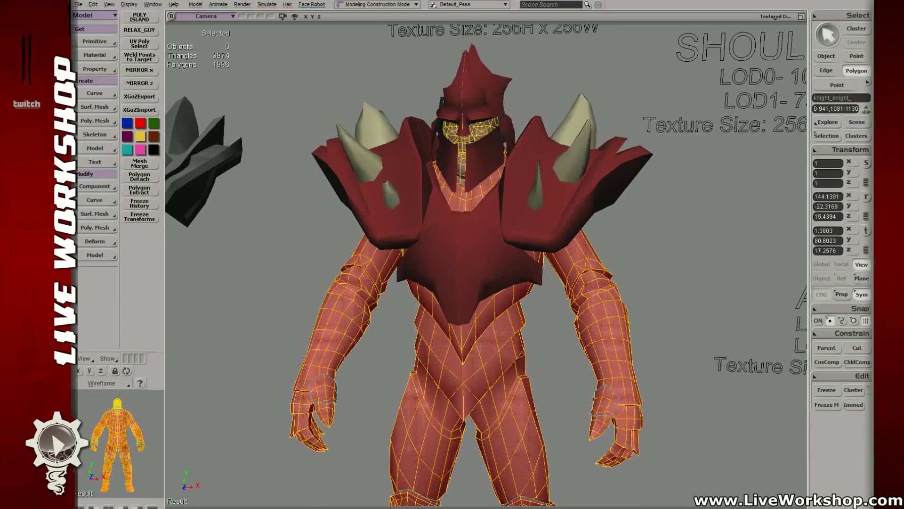
- Isolate the knight's mesh and detach the selected body polygons from the head as a separate object
key(h)
key(h)
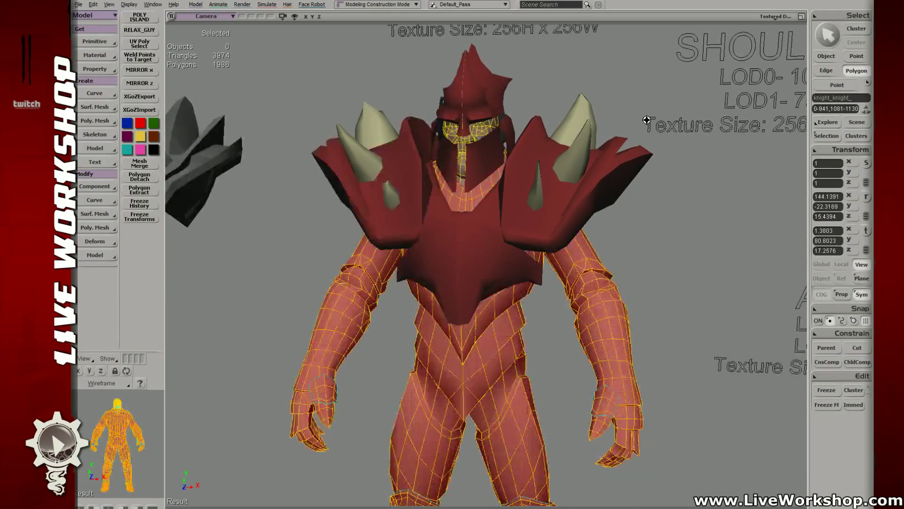
middle_drag(645, 121, 639, 148)
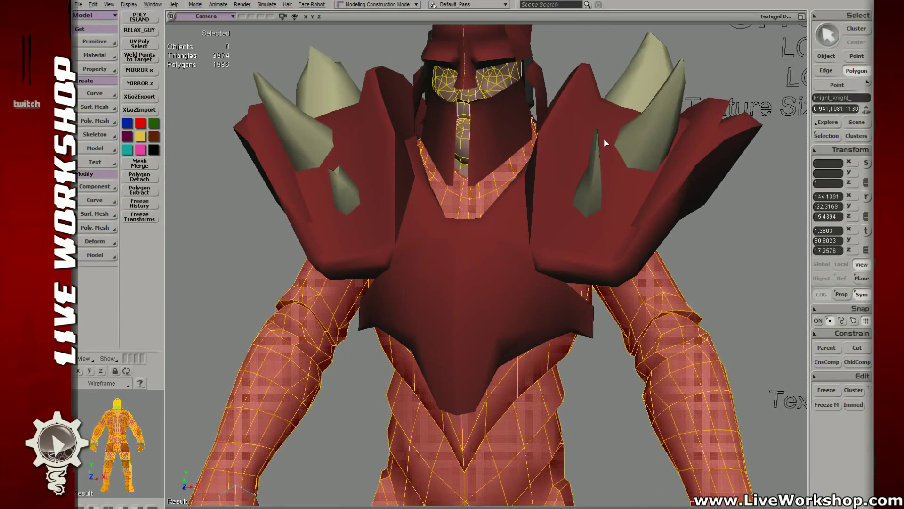
key(shift+i)
right_drag(530, 110, 492, 192)
right_click(488, 231)
click(542, 508)
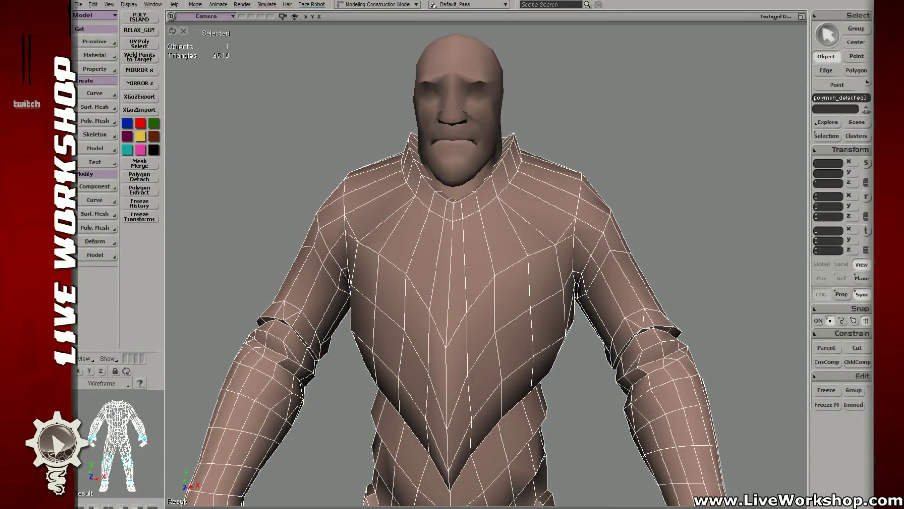
- Deselect the detached body, leave isolation and give the body the grey Scene_Material
click(759, 244)
key(shift+i)
middle_drag(656, 174, 560, 201)
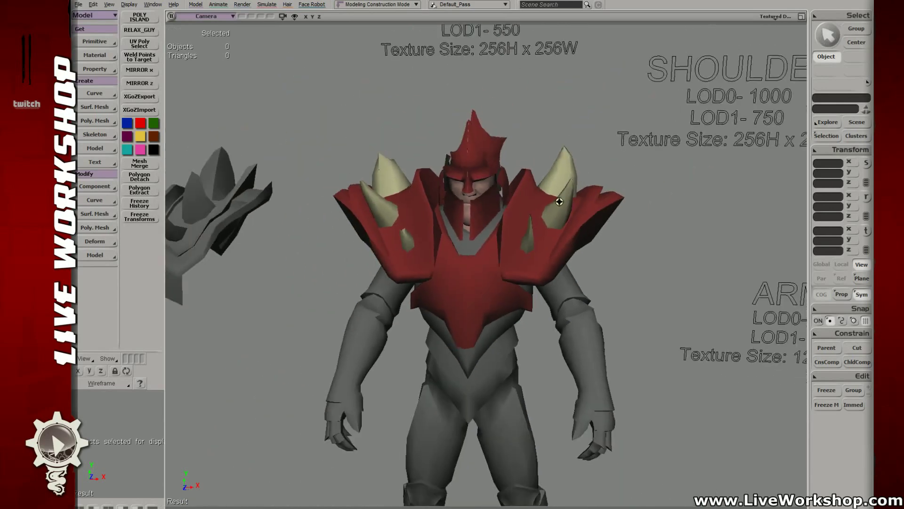
right_drag(559, 201, 670, 242)
- Darken the grey diffuse colour of Scene_Material and close its properties
key(Return)
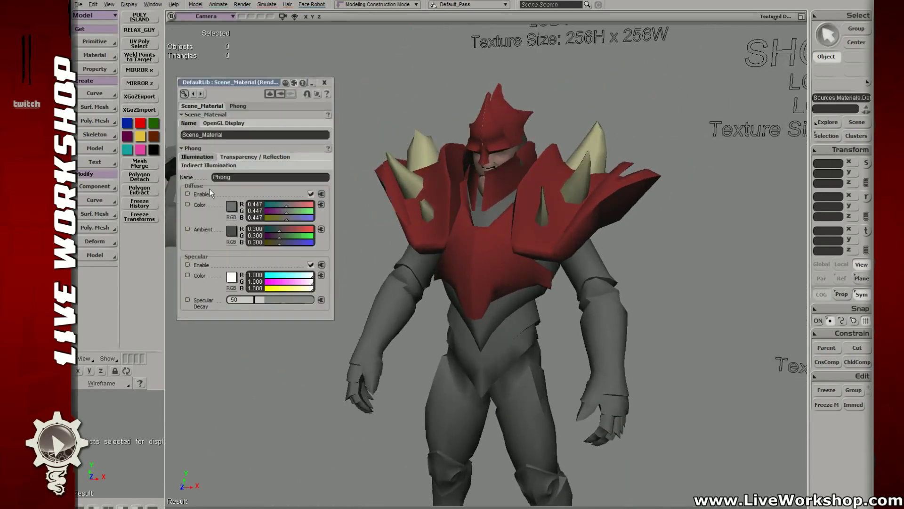
click(231, 206)
drag(295, 253, 294, 258)
click(325, 82)
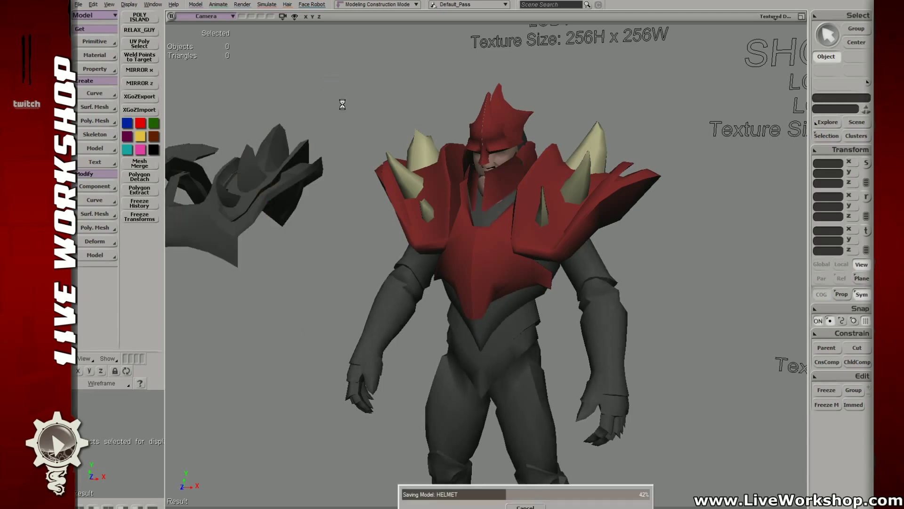
- Review the recoloured knight from several angles and save the scene
middle_drag(530, 186, 466, 201)
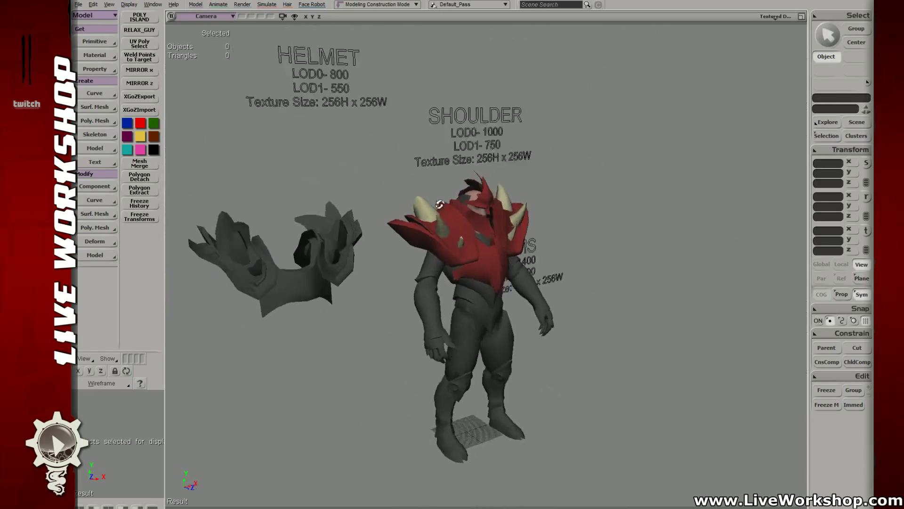
right_drag(466, 200, 414, 204)
middle_drag(414, 204, 452, 184)
right_drag(452, 183, 490, 180)
middle_drag(489, 180, 540, 241)
key(ctrl+s)
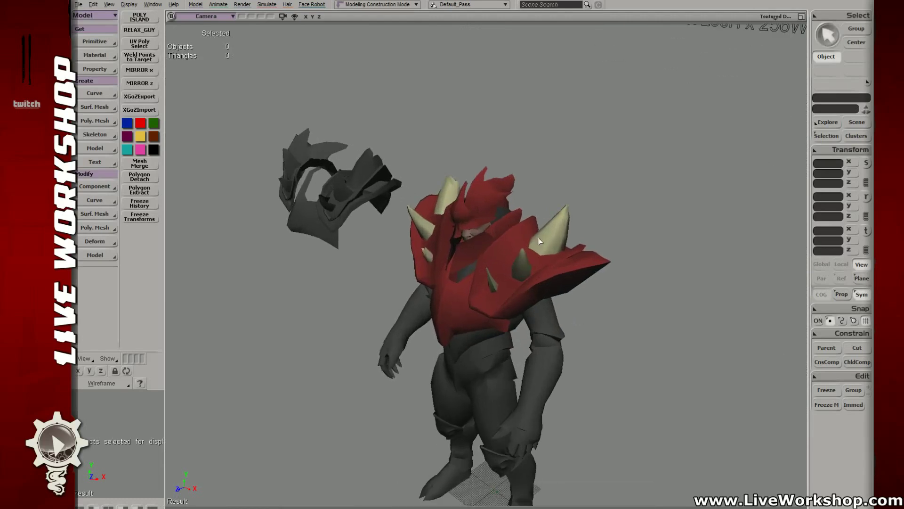
- Switch to Firefox and open the red helmet and armour sketch in the Dragon Poop! forum thread
middle_drag(540, 241, 446, 209)
click(494, 199)
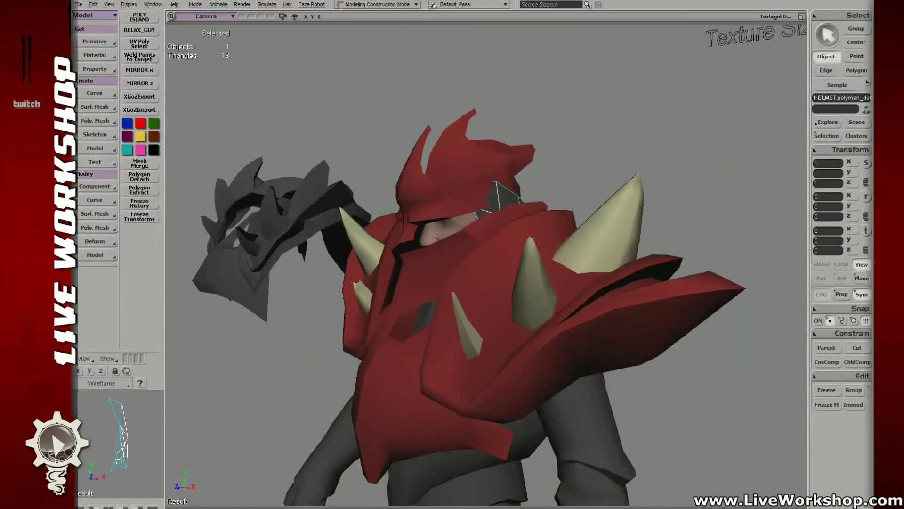
key(alt+Tab)
click(548, 61)
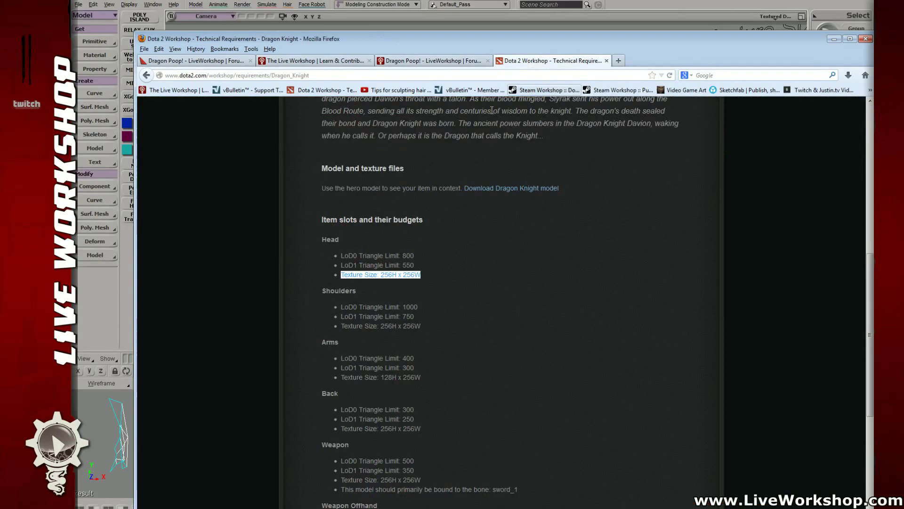
click(425, 62)
scroll(569, 277, down, 3)
drag(869, 492, 843, 239)
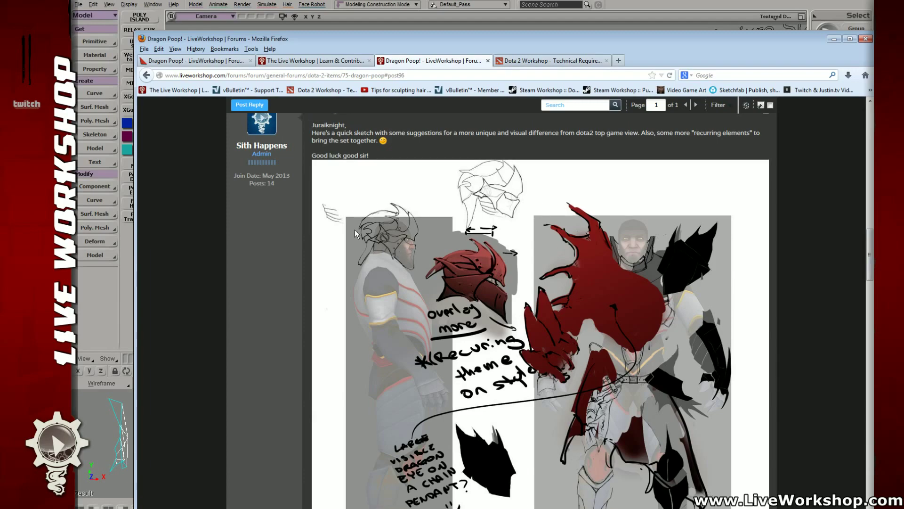
- Compare the concept sketches, redone helmet and pauldron designs and 3D progress images posted in the forum thread
scroll(450, 271, up, 10)
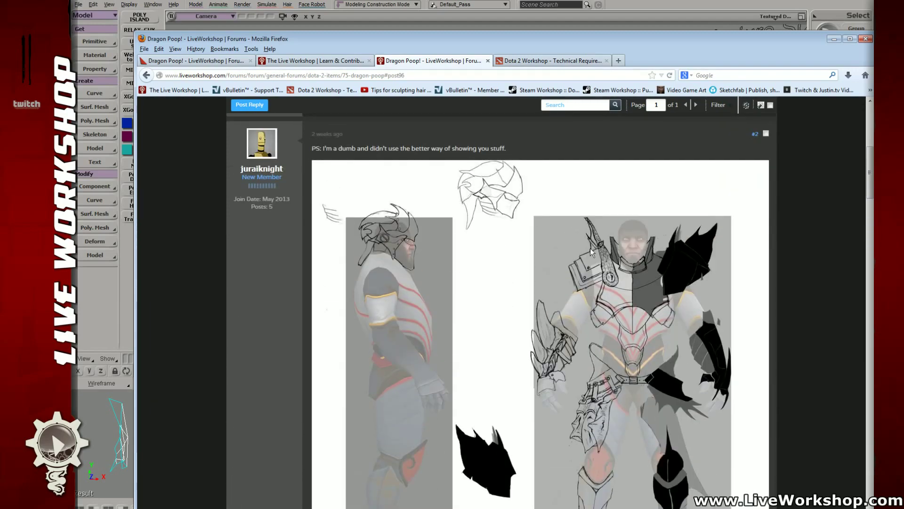
scroll(473, 295, down, 15)
scroll(476, 294, down, 2)
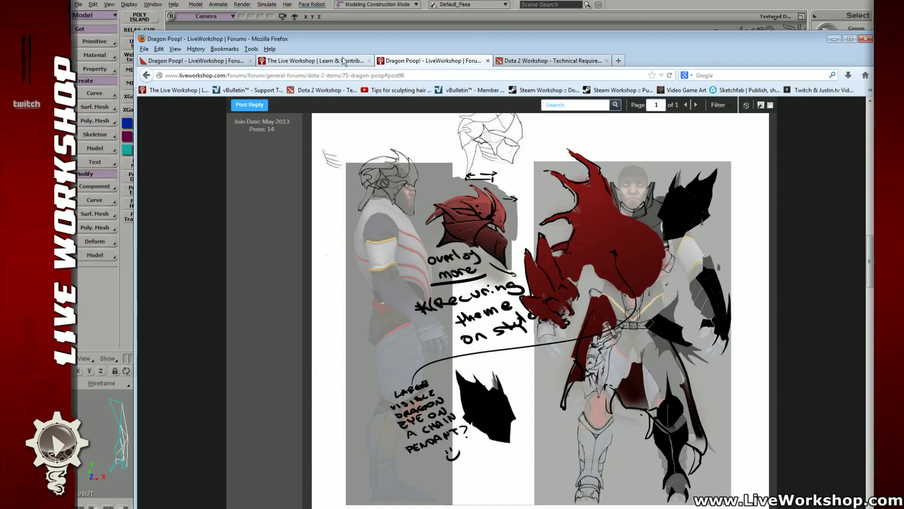
scroll(558, 276, down, 10)
scroll(558, 275, up, 2)
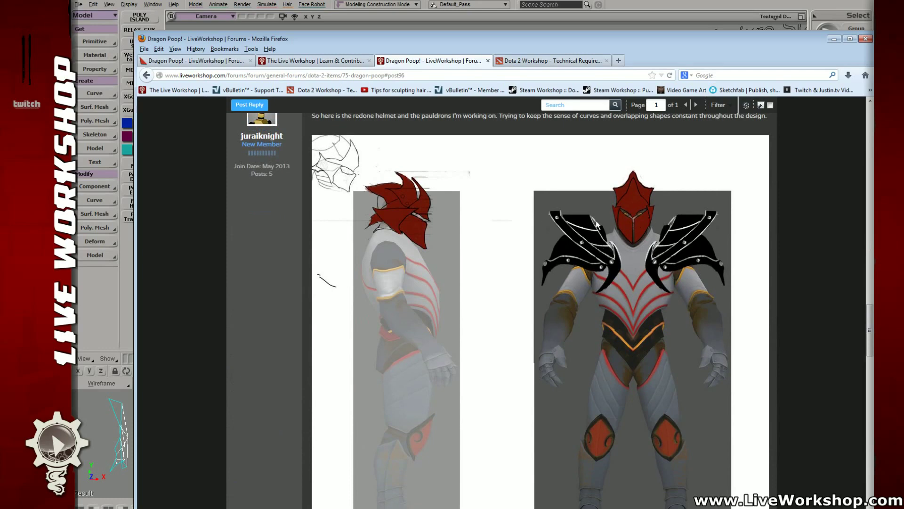
scroll(582, 235, down, 3)
scroll(399, 195, up, 3)
scroll(434, 240, up, 8)
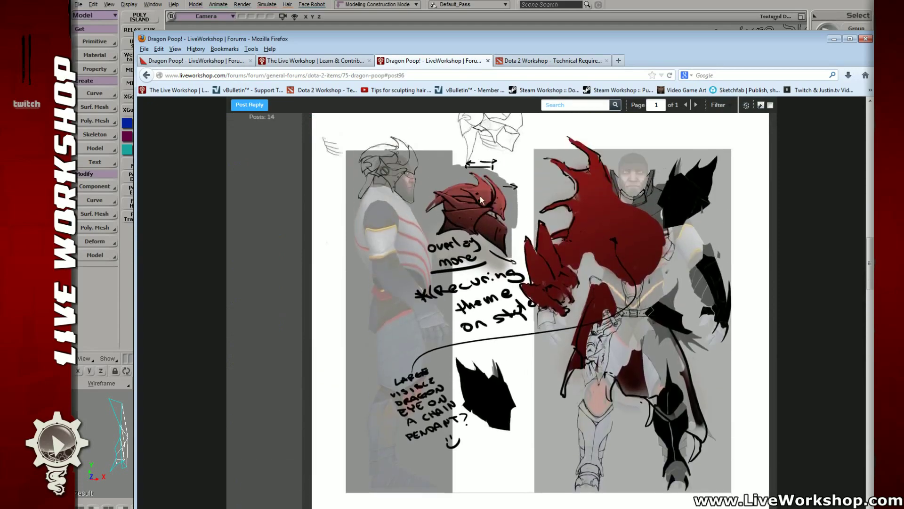
scroll(510, 305, down, 3)
scroll(522, 309, down, 10)
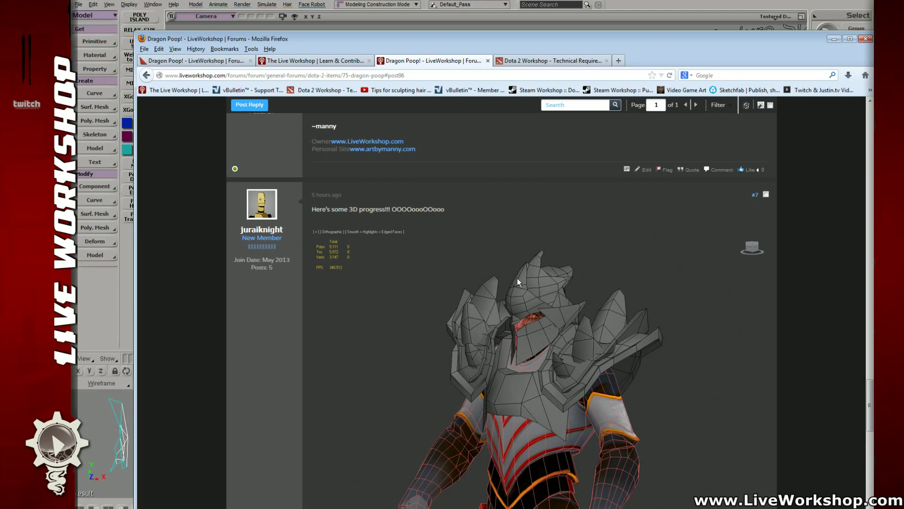
scroll(534, 311, down, 2)
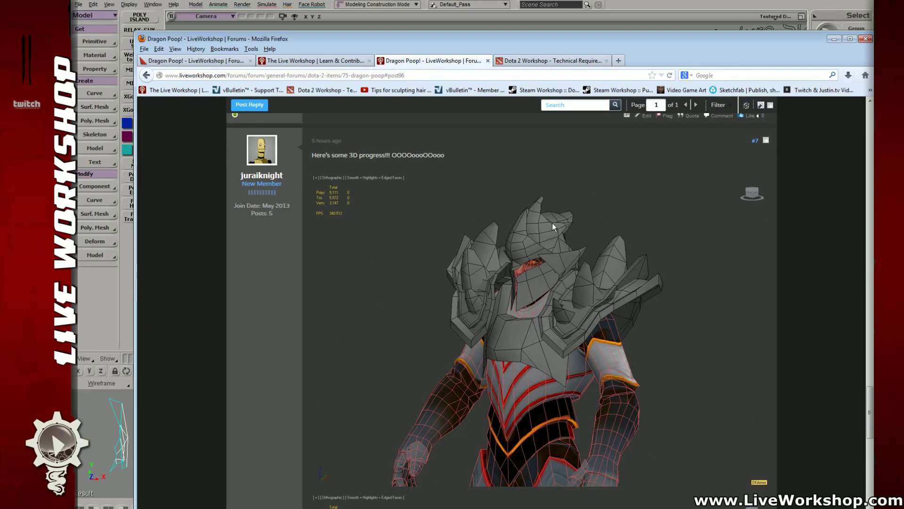
scroll(521, 312, down, 14)
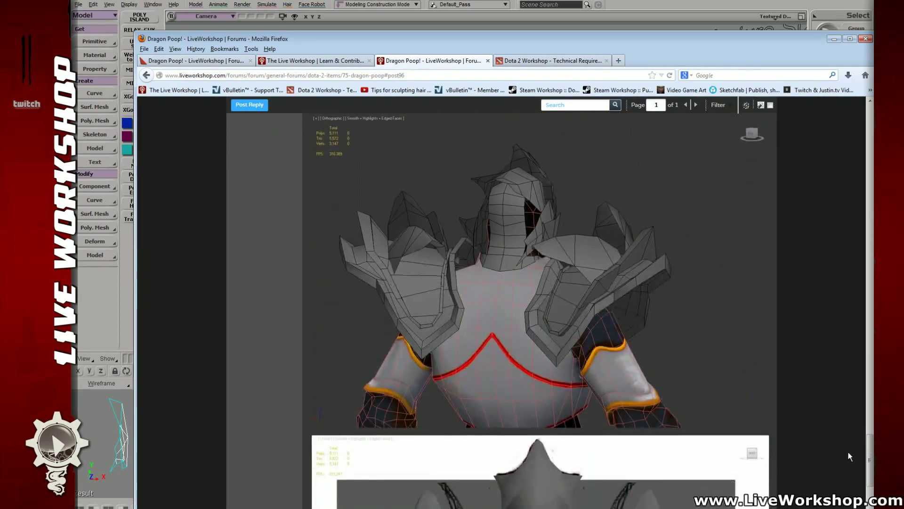
scroll(850, 456, down, 20)
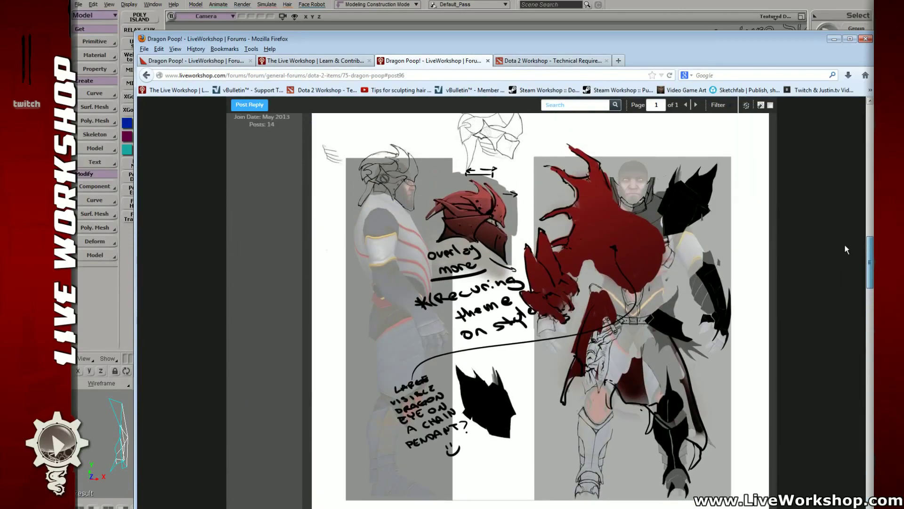
drag(844, 246, 838, 193)
- Return to Softimage, overlay mesh edges on the shaded view and examine the dark shoulder armour beside the knight
key(alt+Tab)
click(270, 204)
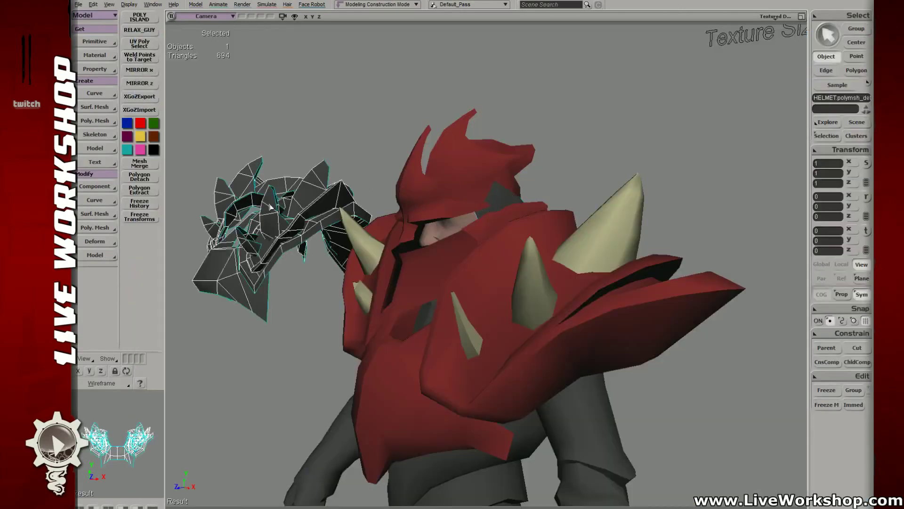
right_drag(270, 206, 518, 227)
drag(519, 228, 534, 224)
drag(489, 162, 495, 176)
right_drag(497, 193, 484, 201)
key(shift+w)
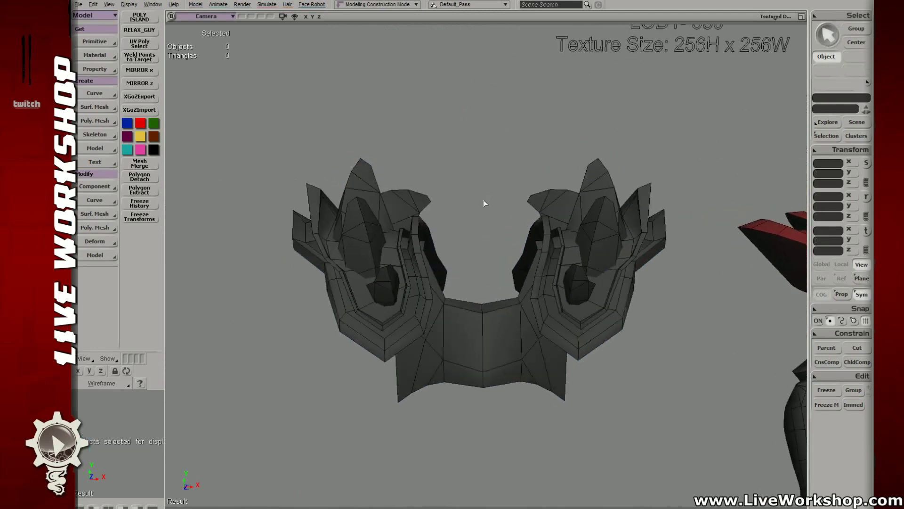
key(s)
right_drag(581, 210, 694, 218)
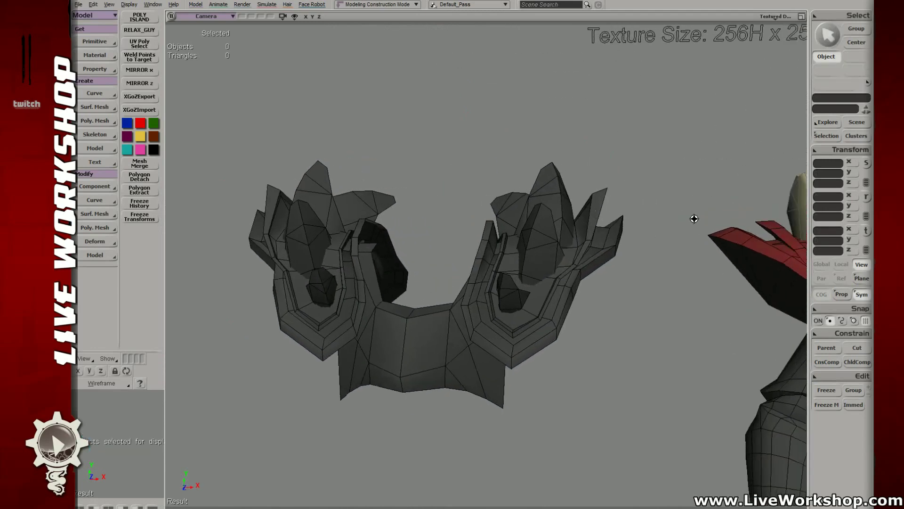
drag(694, 218, 610, 174)
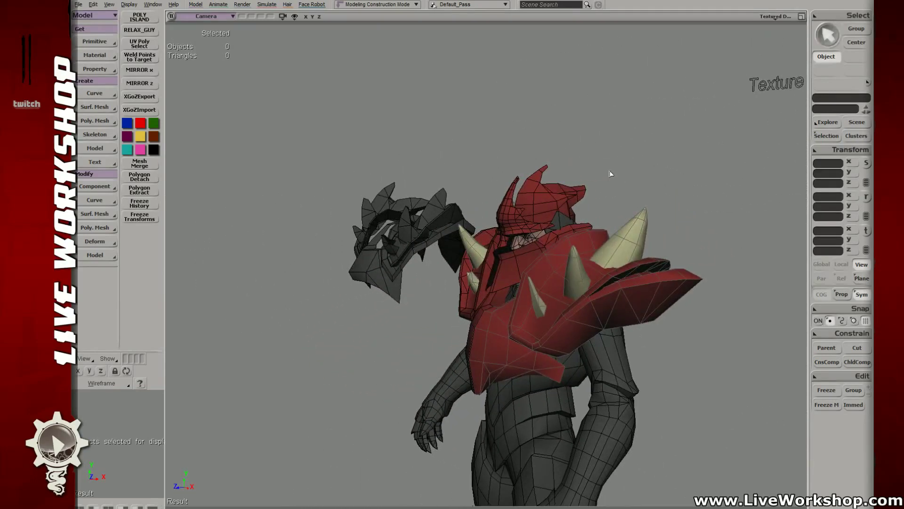
drag(586, 182, 584, 298)
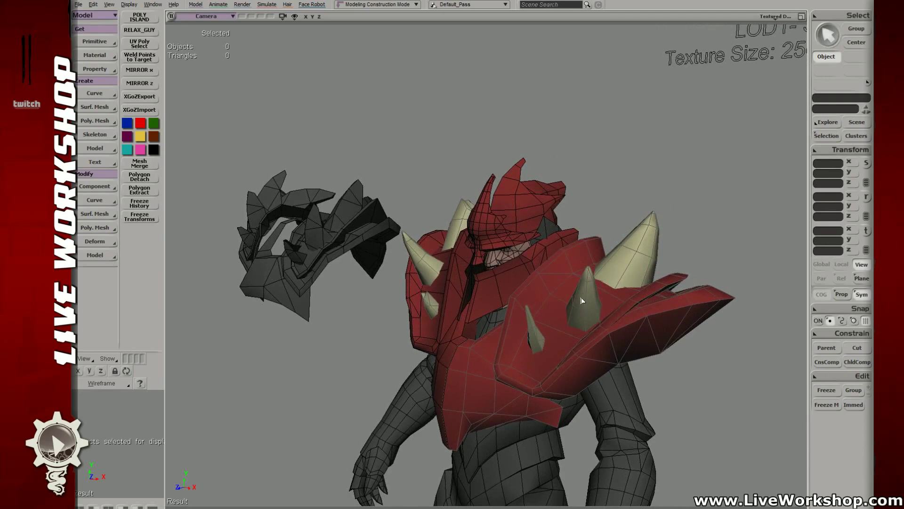
- Frame the helmet's red crest plates up close, deselect them and save the scene
key(s)
right_drag(531, 297, 526, 302)
click(526, 221)
key(f)
key(s)
drag(559, 256, 582, 223)
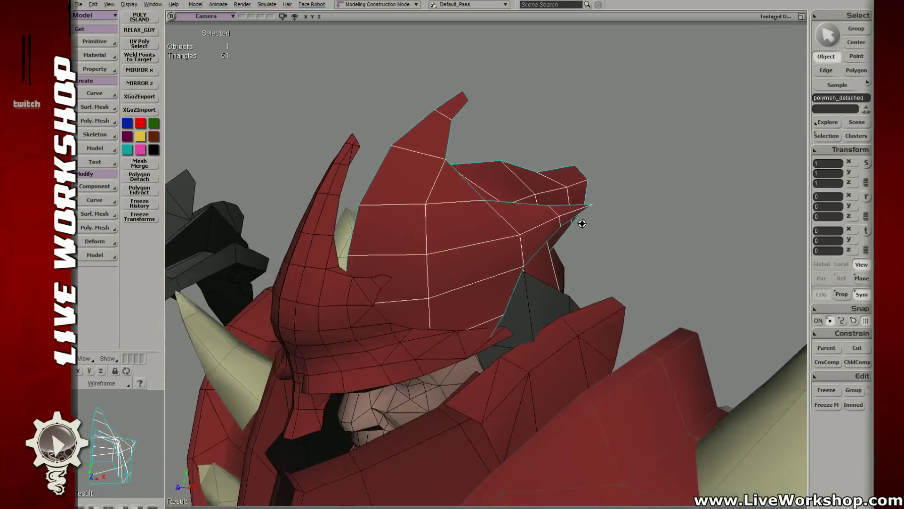
click(636, 242)
key(ctrl+s)
- Select all connected polygons of the helmet's front crest plate and detach them as a separate object
key(s)
right_drag(589, 245, 534, 255)
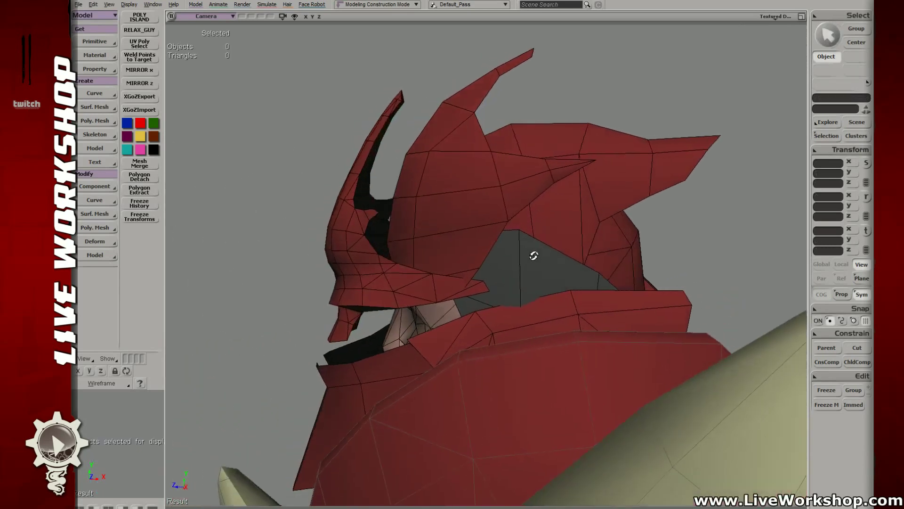
mouse_move(534, 256)
mouse_down()
mouse_move(545, 268)
mouse_move(530, 259)
mouse_up()
click(475, 228)
drag(474, 228, 495, 202)
key(y)
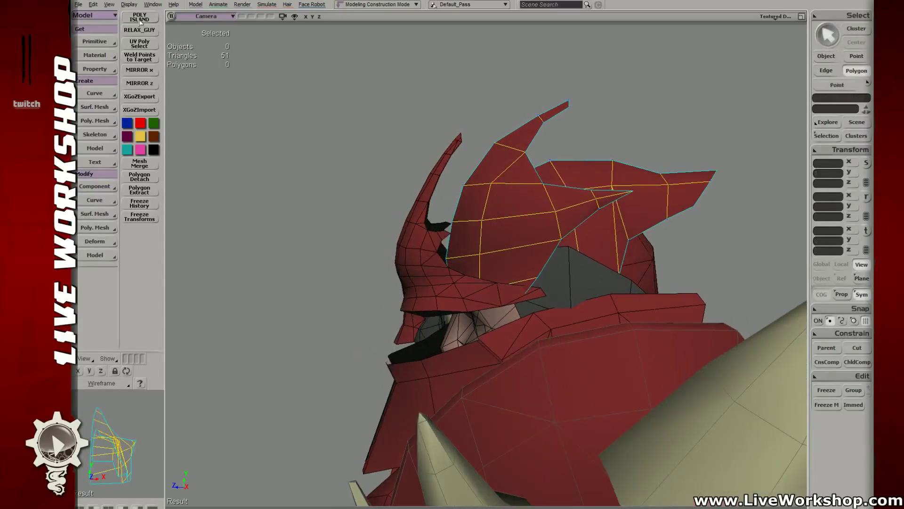
click(139, 20)
click(472, 186)
right_click(512, 203)
click(583, 502)
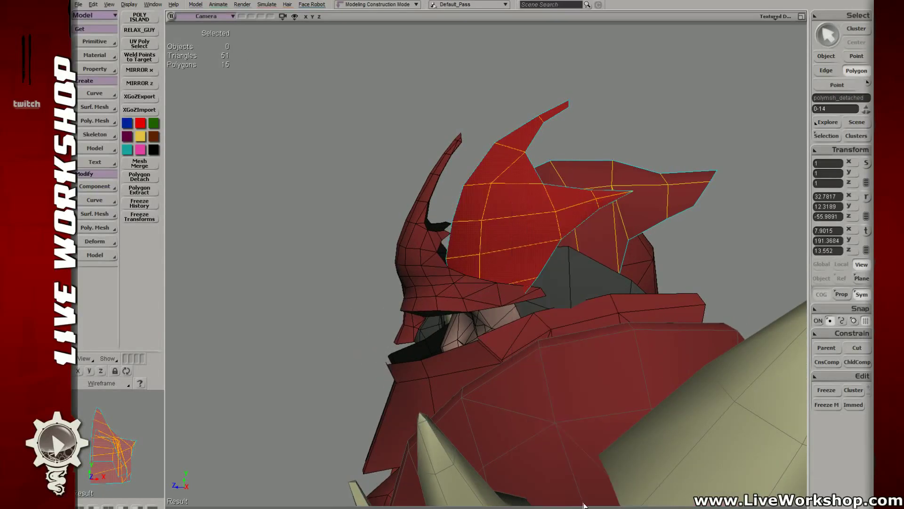
drag(500, 176, 497, 177)
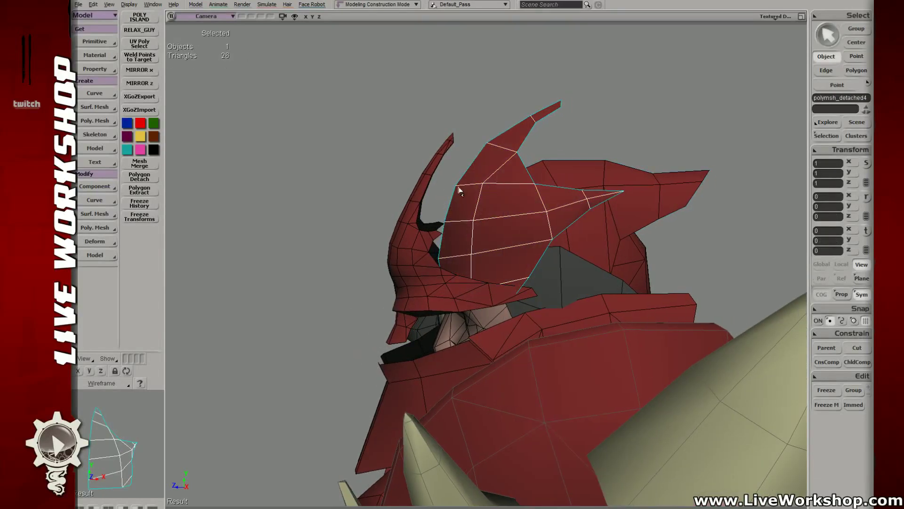
- Duplicate the helmet's brow plate and move the copy back by about 5.91 in Z and up by about 1.91 in Y
click(414, 221)
key(v)
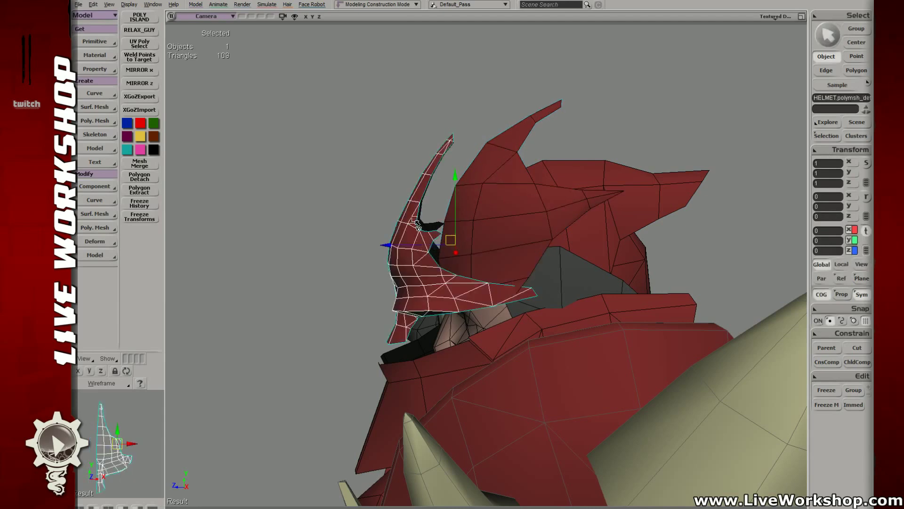
drag(434, 243, 469, 203)
key(space)
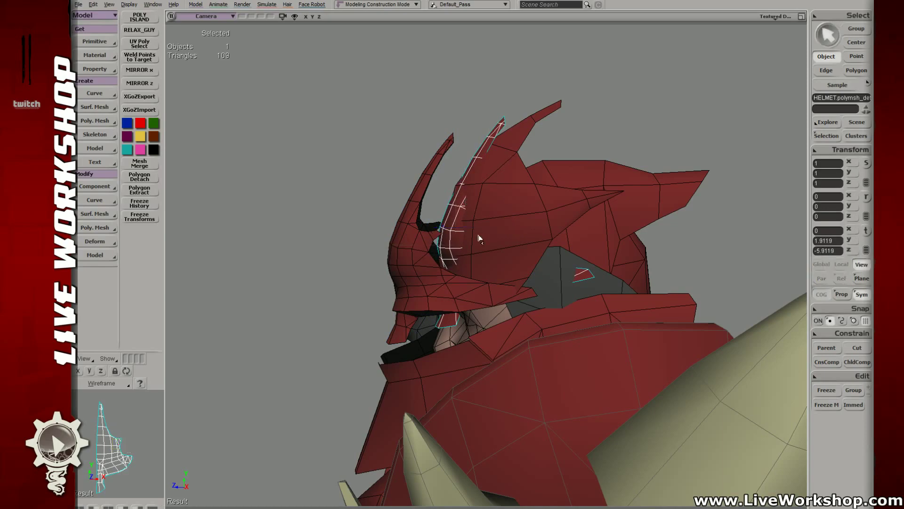
- Switch to wireframe display and delete the nose guard and lower brow polygons of the copied plate
key(F4)
key(y)
drag(469, 297, 438, 328)
key(s)
right_drag(438, 328, 464, 326)
mouse_move(464, 327)
mouse_down()
mouse_move(508, 278)
mouse_move(560, 281)
mouse_move(525, 279)
mouse_up()
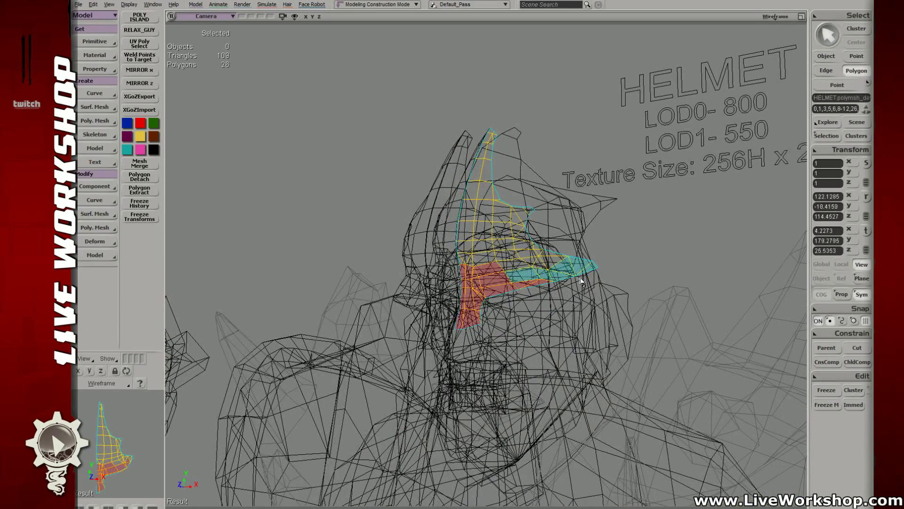
key(Delete)
- Delete the leftover polygons along the lower edge of the copied brow plate
right_drag(482, 292, 500, 311)
drag(474, 273, 488, 293)
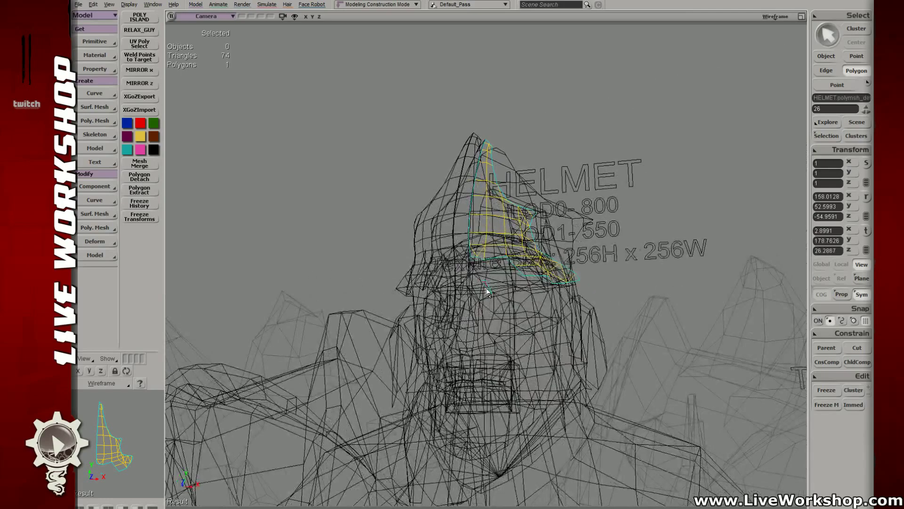
key(Delete)
key(s)
right_drag(487, 292, 467, 262)
drag(465, 261, 504, 276)
key(Delete)
key(s)
right_drag(505, 276, 471, 273)
mouse_move(499, 272)
mouse_down()
mouse_move(477, 290)
mouse_move(465, 262)
mouse_up()
- Weld the surplus points along the copied plate's lower edge and adjust a point on its rear edge
key(t)
key(s)
right_drag(465, 262, 479, 283)
drag(463, 285, 448, 263)
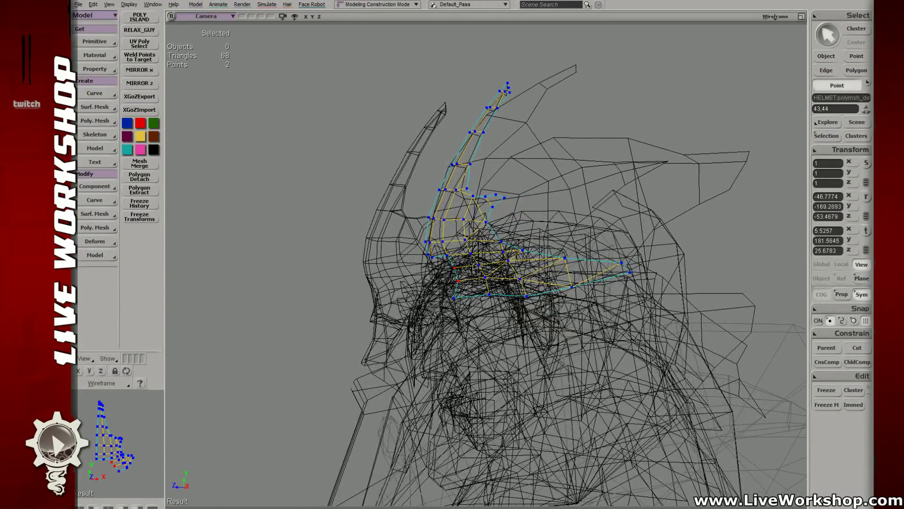
key(w)
key(w)
drag(498, 285, 532, 262)
key(w)
key(w)
key(m)
drag(486, 222, 492, 226)
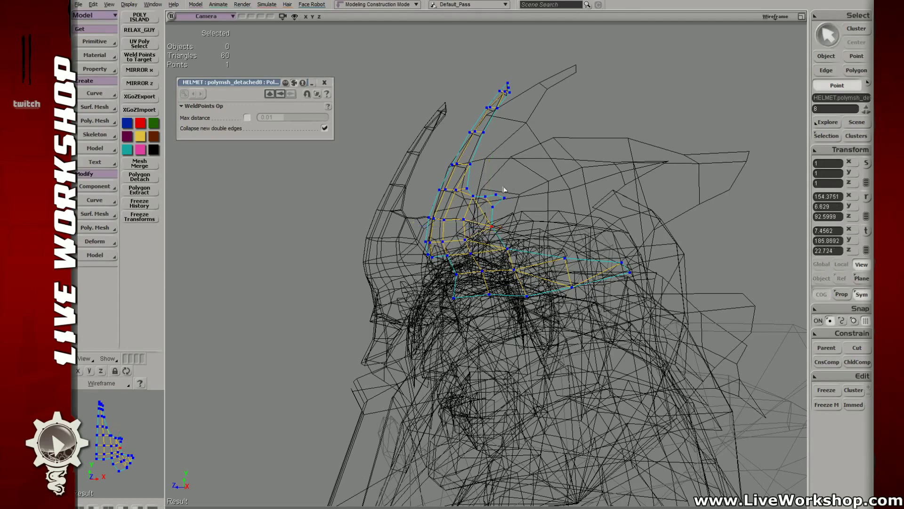
- Delete the small spike at the copied plate's rear edge and reposition the corner point left beside it
key(u)
click(491, 202)
key(Delete)
key(m)
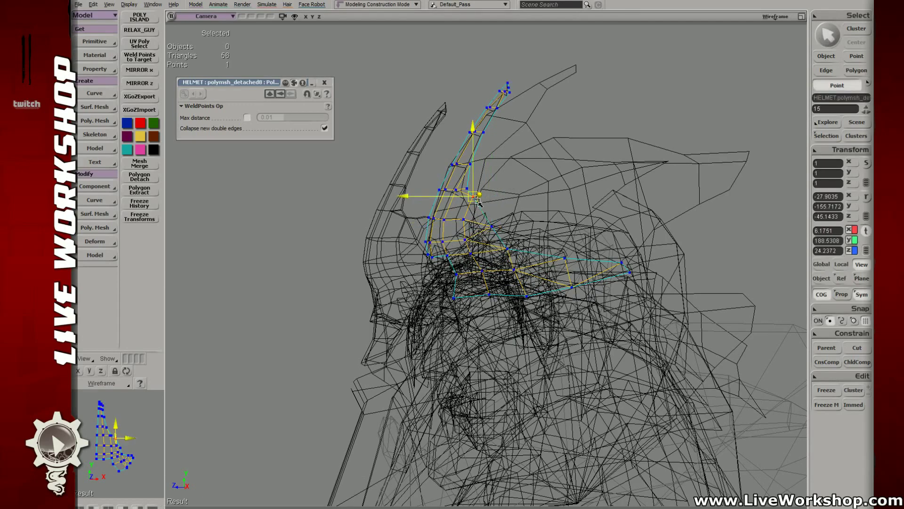
drag(478, 201, 478, 213)
- Pull the upper rear point of the copied plate outward to follow the side of the helmet's crest
key(s)
key(d)
right_drag(513, 200, 483, 216)
key(d)
key(s)
key(u)
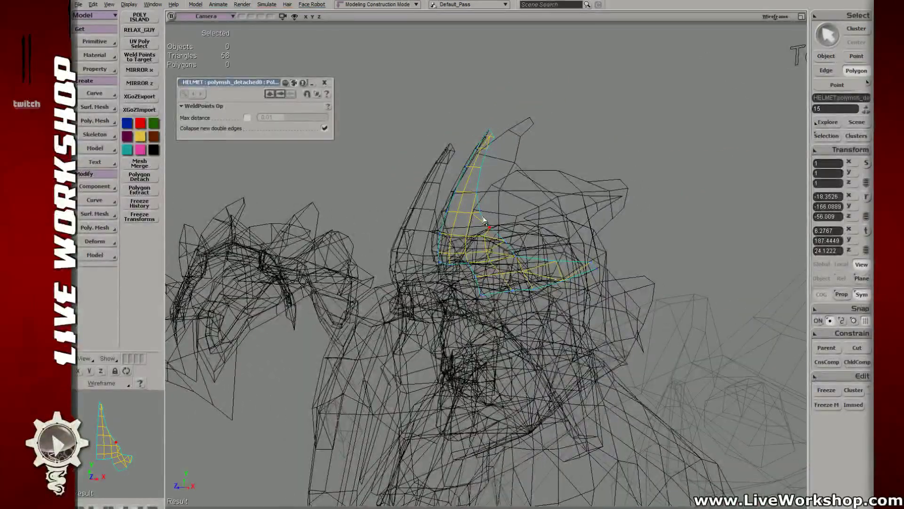
right_drag(480, 217, 475, 210)
key(t)
key(m)
drag(477, 208, 506, 202)
key(s)
right_drag(501, 200, 530, 202)
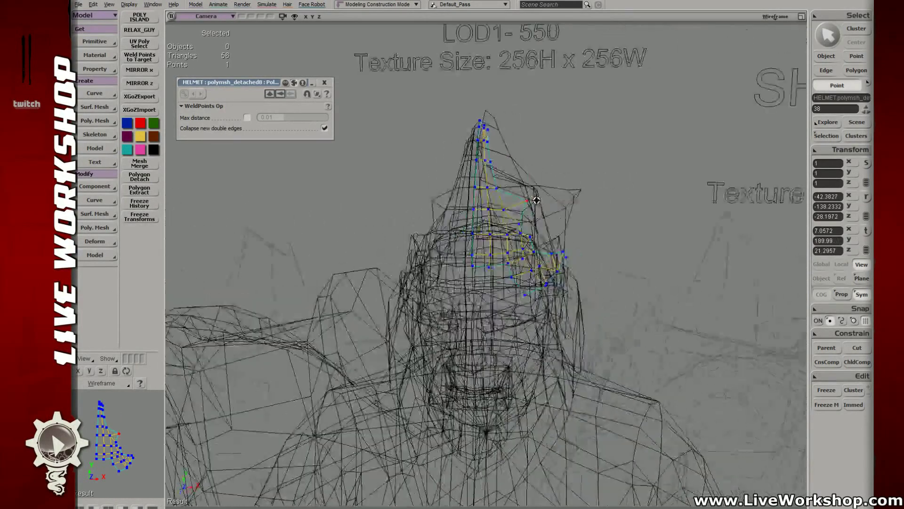
drag(532, 205, 550, 202)
- Move two rear edge points of the copied plate outward and back around the side of the head
key(s)
right_drag(542, 219, 527, 227)
right_drag(515, 221, 511, 222)
drag(513, 229, 537, 258)
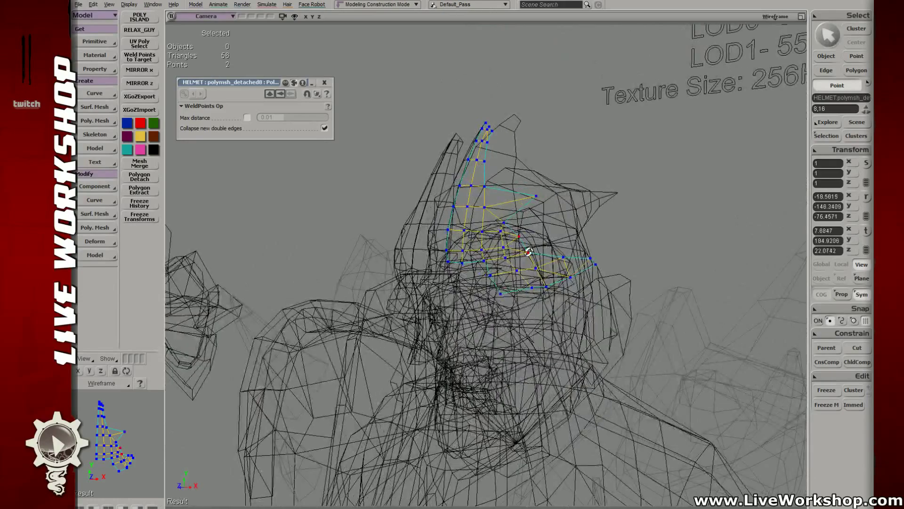
right_drag(532, 249, 494, 242)
key(v)
drag(498, 242, 544, 231)
- Pull the neighbouring upper edge point outward in line with the widened side of the copied plate
click(490, 218)
key(v)
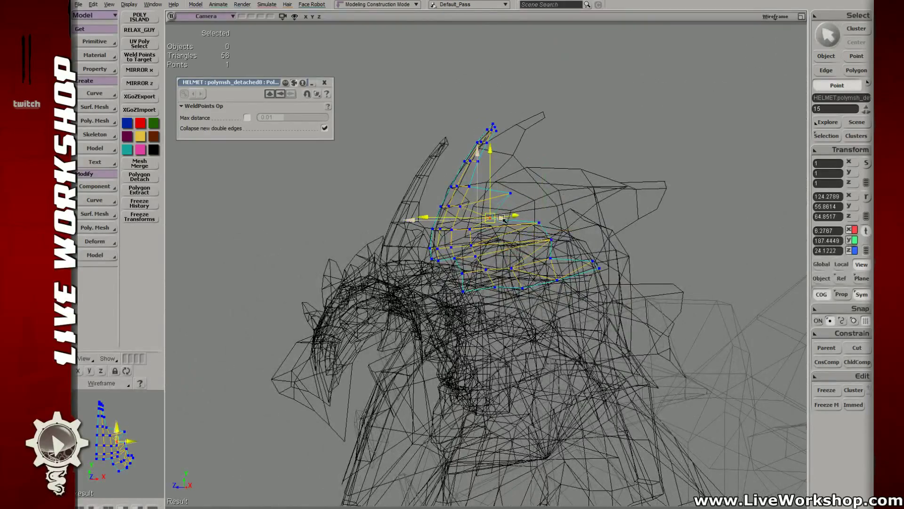
right_drag(535, 206, 572, 212)
key(v)
drag(540, 211, 551, 230)
key(t)
- Adjust the outer side points of the copied plate and reduce its surplus inner points
key(t)
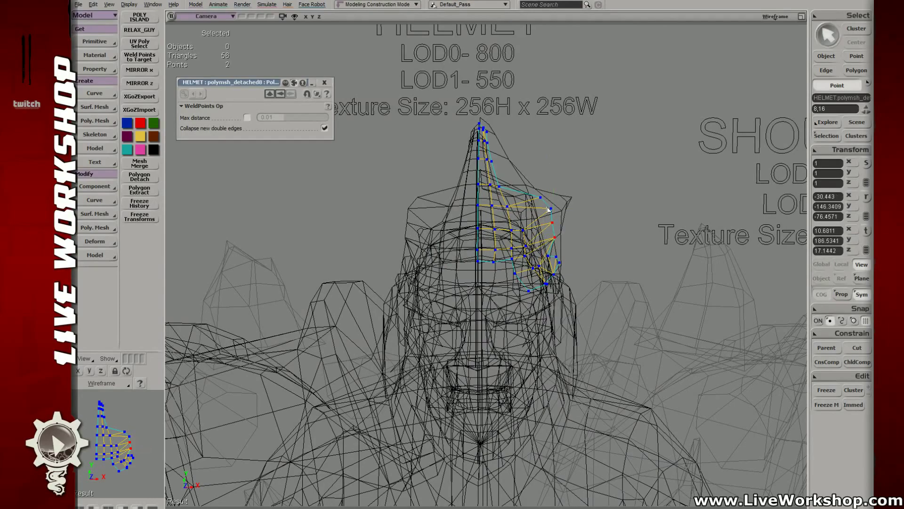
click(559, 205)
right_drag(561, 206, 518, 205)
key(t)
key(v)
drag(524, 218, 458, 241)
key(s)
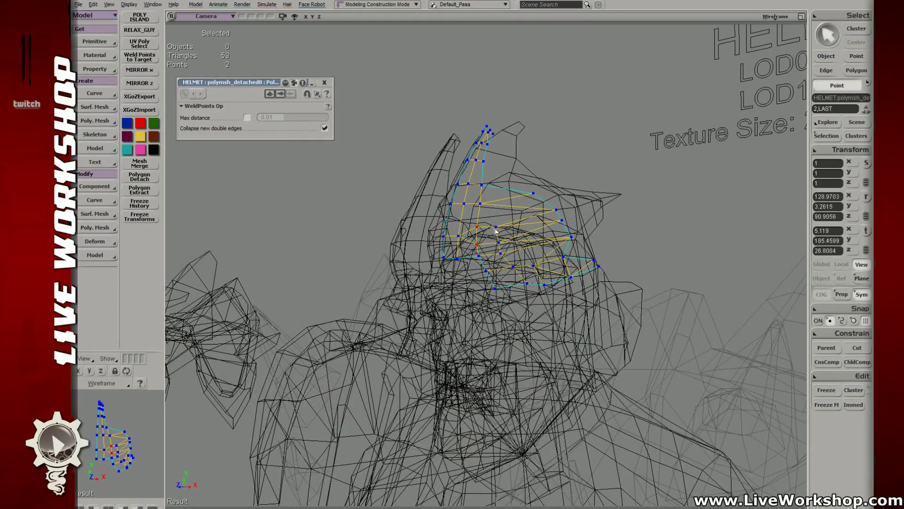
- Simplify the remaining inner mesh of the copied plate and reposition its upper rear point beneath the side crest
drag(577, 227, 537, 238)
key(v)
key(m)
drag(496, 195, 521, 195)
mouse_move(521, 196)
mouse_down()
mouse_move(581, 202)
mouse_move(509, 209)
mouse_move(509, 200)
mouse_up()
key(v)
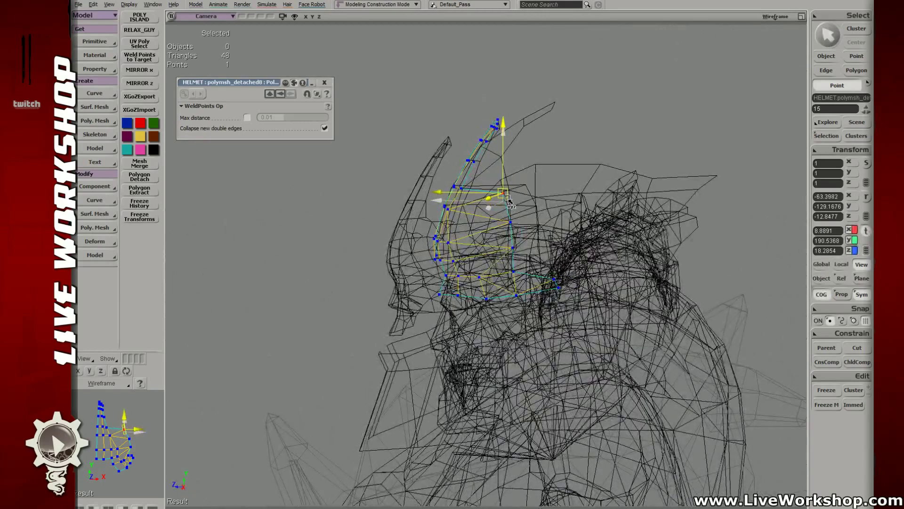
- Scale the upper crest points of the copied plate wider sideways, away from the helmet's centre line
key(s)
right_drag(508, 199, 550, 203)
drag(551, 203, 547, 199)
key(s)
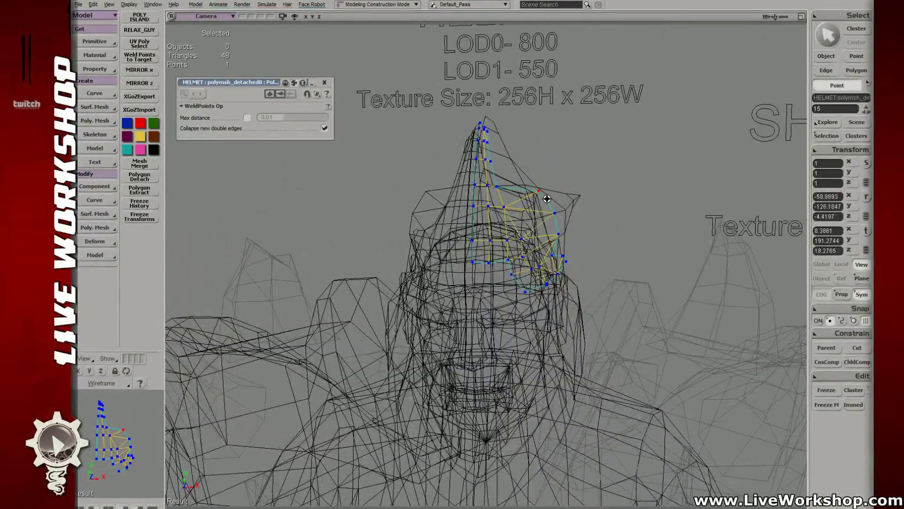
mouse_move(547, 199)
right_down()
mouse_move(539, 204)
mouse_move(546, 210)
right_up()
drag(517, 124, 465, 218)
key(x)
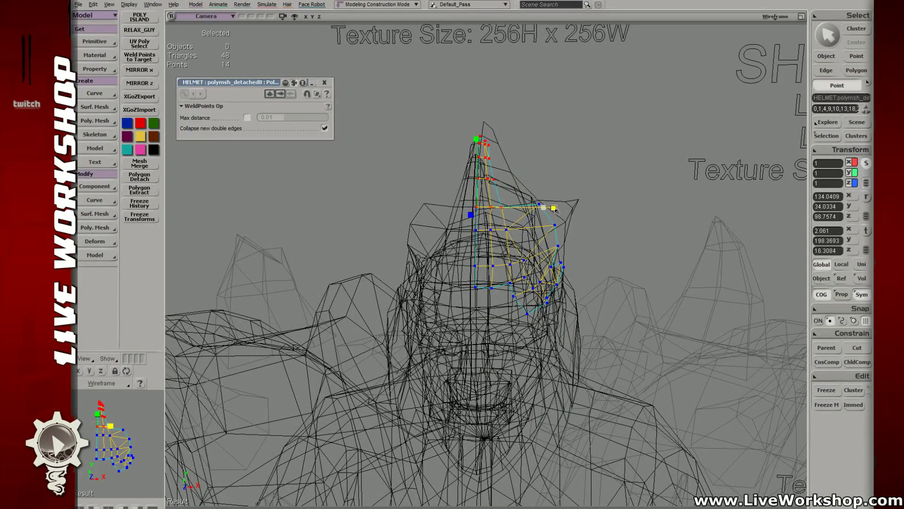
drag(671, 212, 670, 212)
- Move the neighbouring side points of the copied plate outward to follow the widened crest
key(s)
right_drag(532, 210, 534, 196)
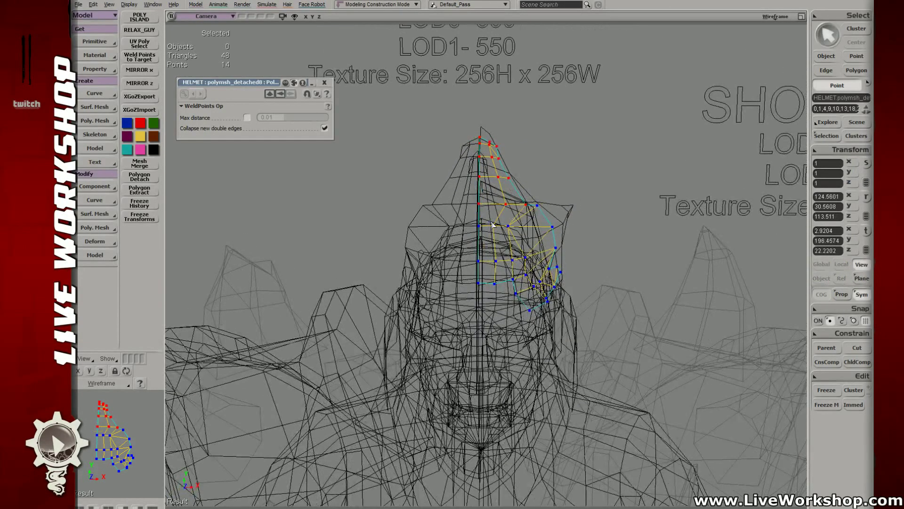
drag(522, 220, 488, 236)
right_drag(537, 227, 523, 228)
key(v)
drag(532, 229, 560, 227)
key(v)
- Delete the lowest row of polygons across the front of the copied plate
right_drag(521, 292, 514, 291)
key(u)
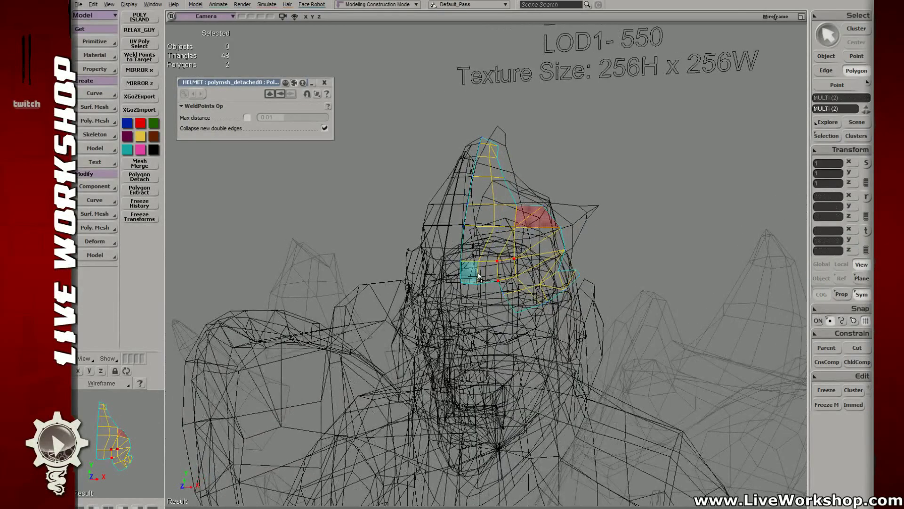
drag(468, 270, 530, 301)
key(Delete)
- Merge the surplus point on the plate's newly exposed lower front edge and reposition the remaining one
key(s)
right_drag(533, 295, 487, 266)
key(t)
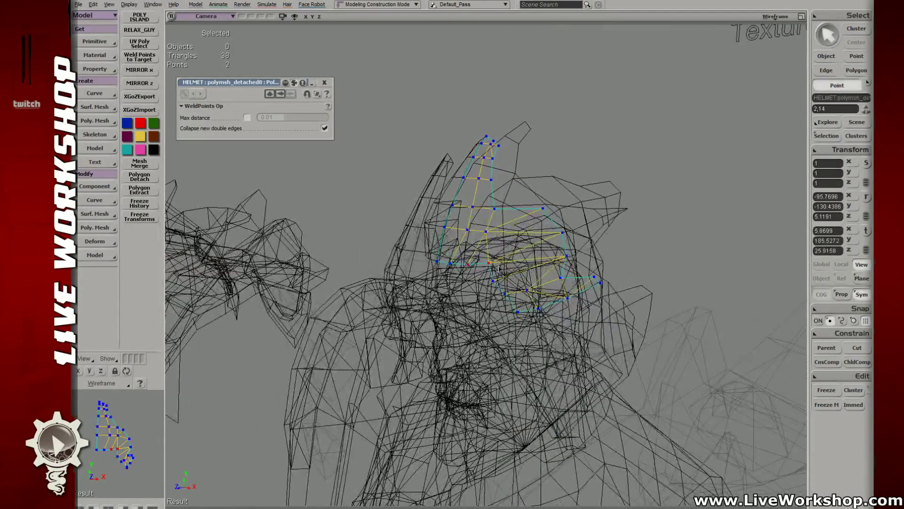
key(w)
key(v)
key(t)
mouse_move(479, 263)
mouse_down()
mouse_move(489, 262)
mouse_move(442, 272)
mouse_move(471, 267)
mouse_up()
key(v)
- Adjust the lower front edge point in depth and sideways to keep the plate's curve around the forehead
key(s)
right_drag(471, 268, 505, 264)
key(v)
drag(505, 262, 513, 262)
key(s)
right_drag(513, 262, 506, 263)
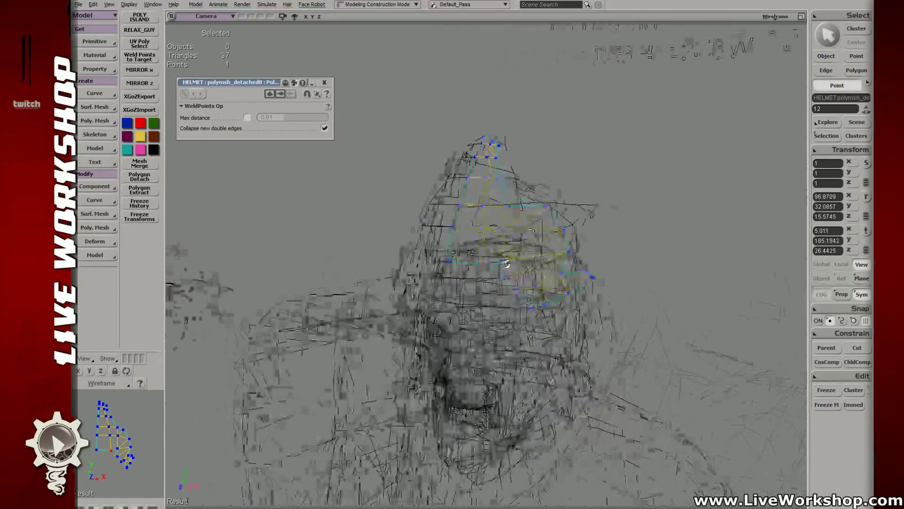
- Reposition the inner edge and the point at the base of the crest to round out the plate's front
drag(506, 264, 438, 261)
key(e)
click(446, 223)
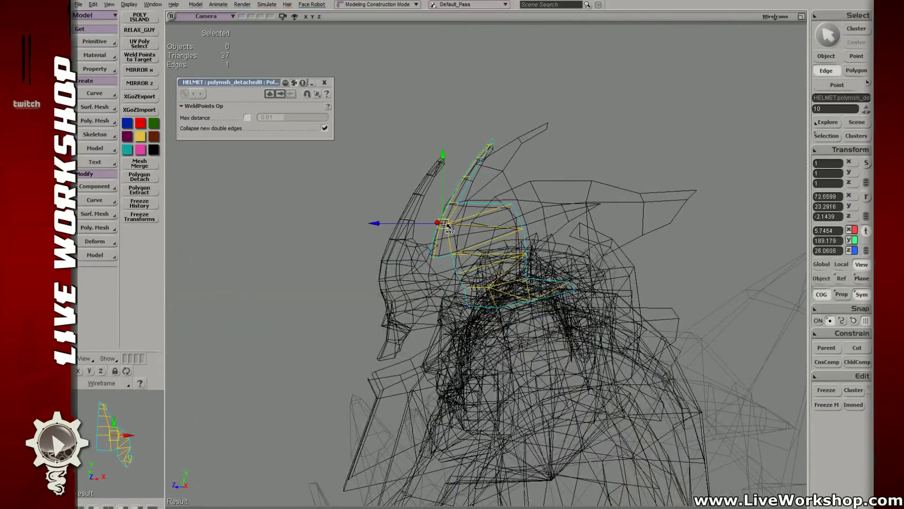
key(t)
click(449, 224)
drag(451, 224, 499, 244)
key(t)
click(460, 203)
key(t)
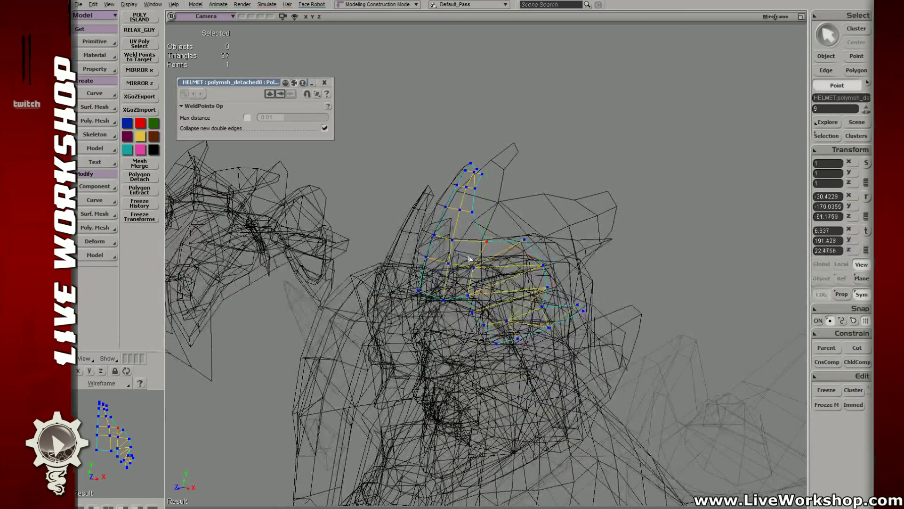
- Remove the surplus inner side point and move the lower side point into line with the row above
click(473, 269)
mouse_move(476, 272)
mouse_down()
mouse_move(477, 300)
mouse_move(455, 276)
mouse_move(464, 277)
mouse_up()
key(t)
click(469, 297)
middle_drag(463, 276, 502, 280)
drag(502, 280, 505, 279)
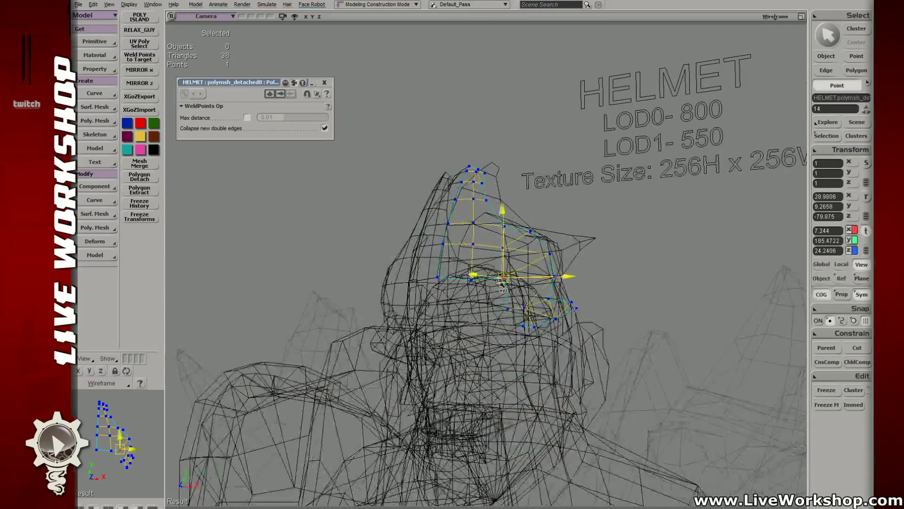
- Shift the upper section of the plate's crest backward, away from the front brow crest
middle_drag(506, 278, 456, 286)
drag(456, 287, 476, 200)
click(498, 235)
key(y)
drag(477, 200, 499, 181)
key(v)
key(e)
click(481, 178)
key(v)
key(t)
key(v)
- Rotate and move the crest's upper point rows so that it curves rearward in side view
key(c)
drag(521, 115, 542, 141)
key(v)
drag(482, 171, 486, 194)
key(c)
drag(502, 134, 518, 148)
key(c)
key(v)
- Adjust the middle and rear edge points of the curved crest to even out its taper
key(s)
right_drag(472, 186, 486, 158)
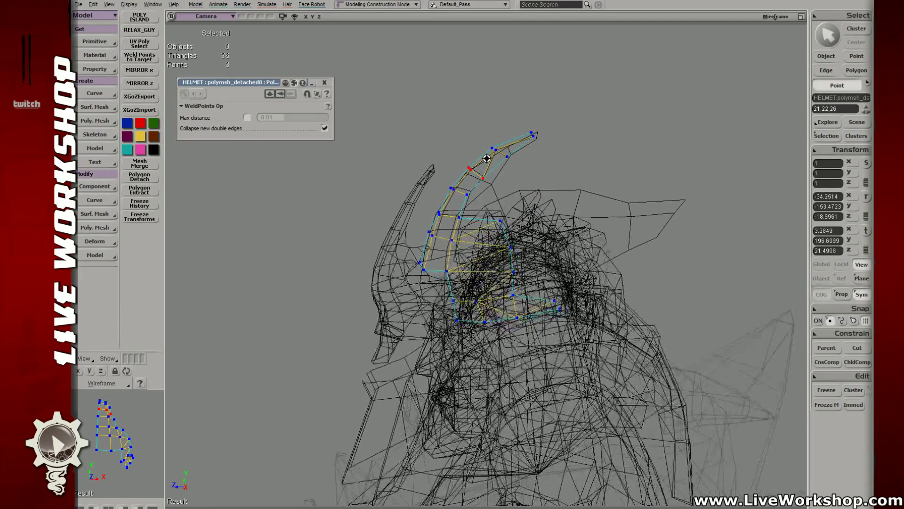
key(v)
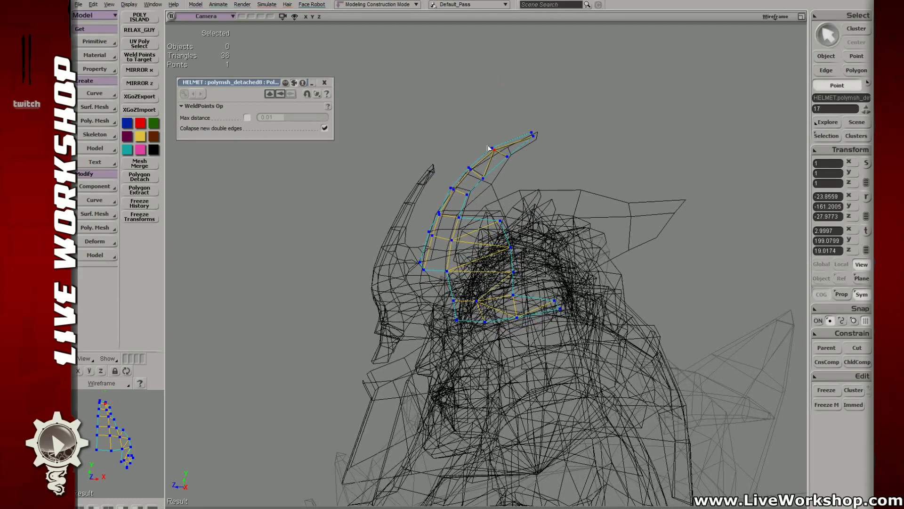
key(space)
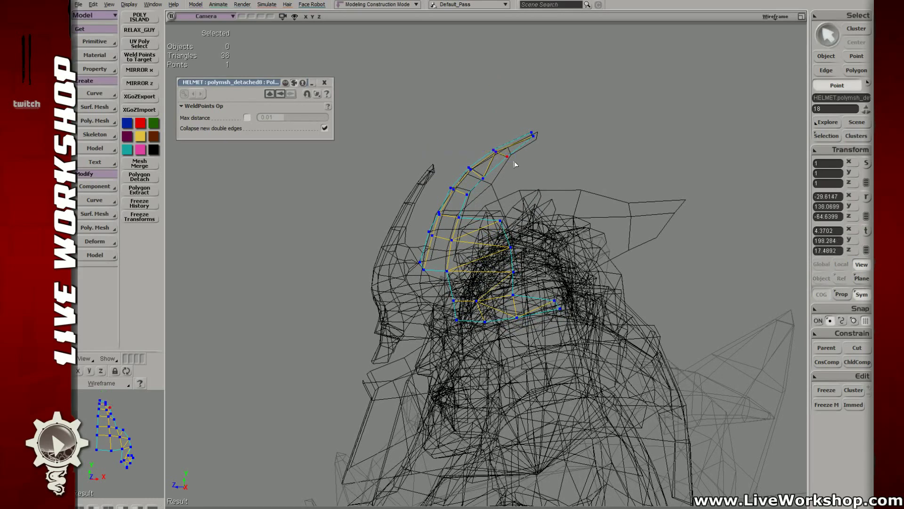
key(v)
drag(508, 157, 479, 222)
click(483, 179)
key(v)
click(467, 195)
key(v)
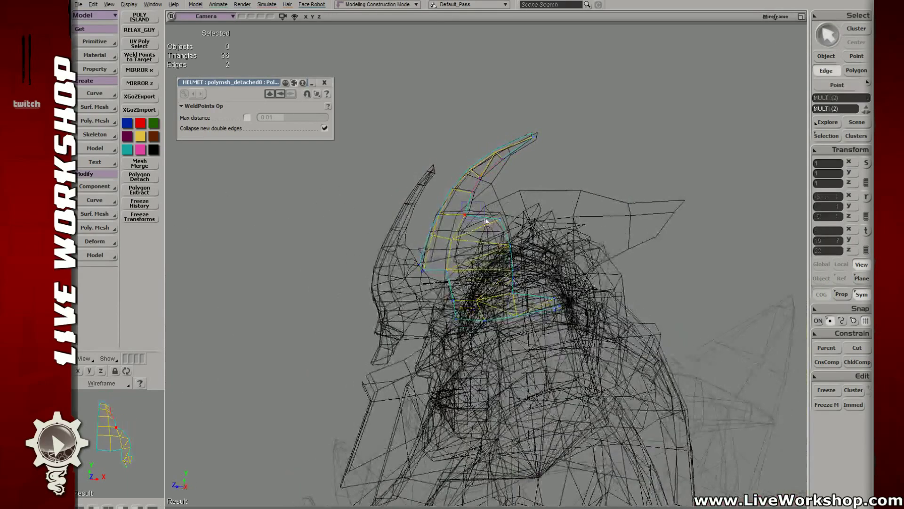
- Extend the plate's outer rear edge into a pointed side spike and scale its end edges
key(m)
key(t)
key(e)
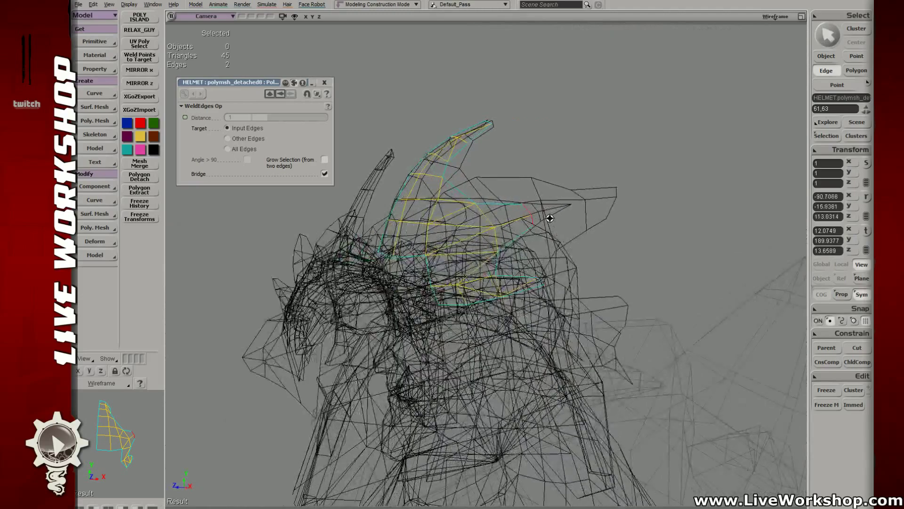
key(x)
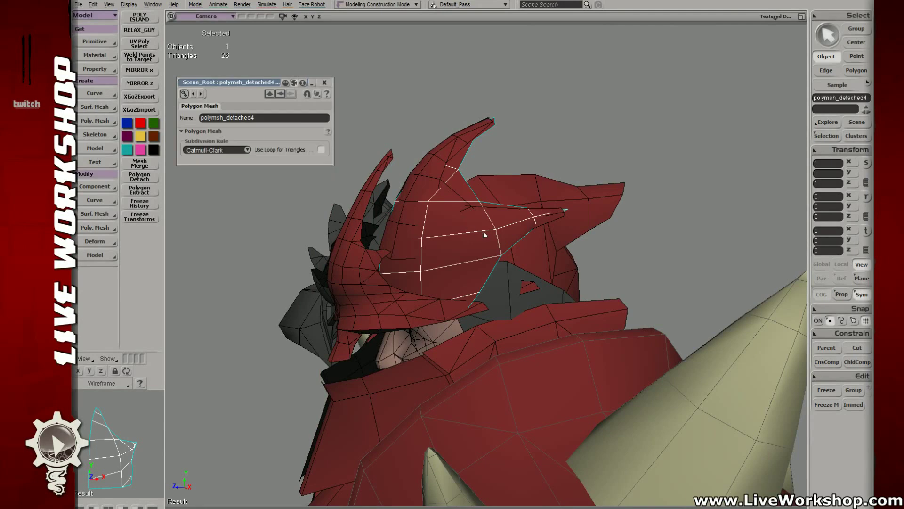
- Delete the old helmet piece overlapping the reshaped plate, after undoing its trial move sideways
key(s)
right_drag(484, 235, 501, 222)
key(v)
drag(500, 222, 659, 222)
key(ctrl+z)
key(Delete)
- Reposition the points on the rear edge of the crest to smooth its profile above the side spike
right_drag(472, 218, 470, 183)
click(464, 199)
key(t)
click(473, 177)
key(s)
key(v)
key(t)
- Adjust the crest's upper rear edge point and pull the notch point above the side spike forward
drag(471, 185, 486, 165)
click(471, 162)
key(v)
key(s)
key(t)
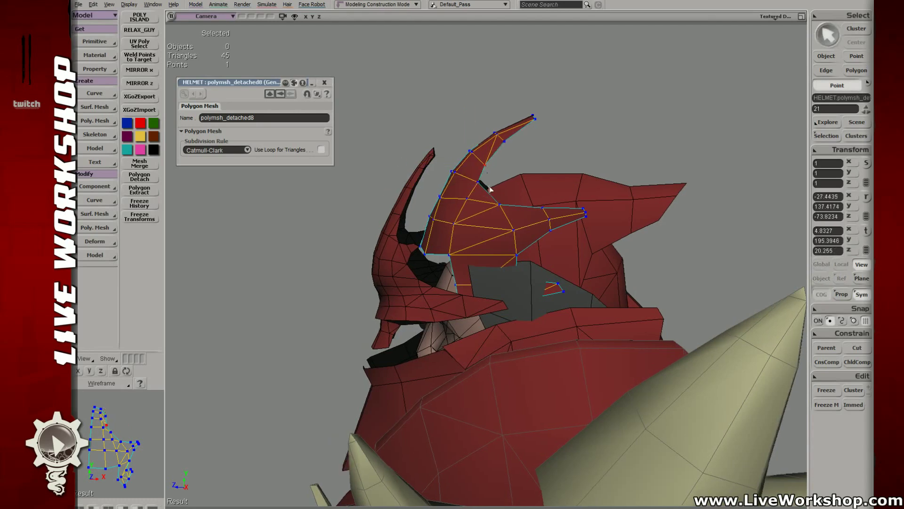
click(499, 204)
key(v)
drag(499, 204, 492, 203)
key(s)
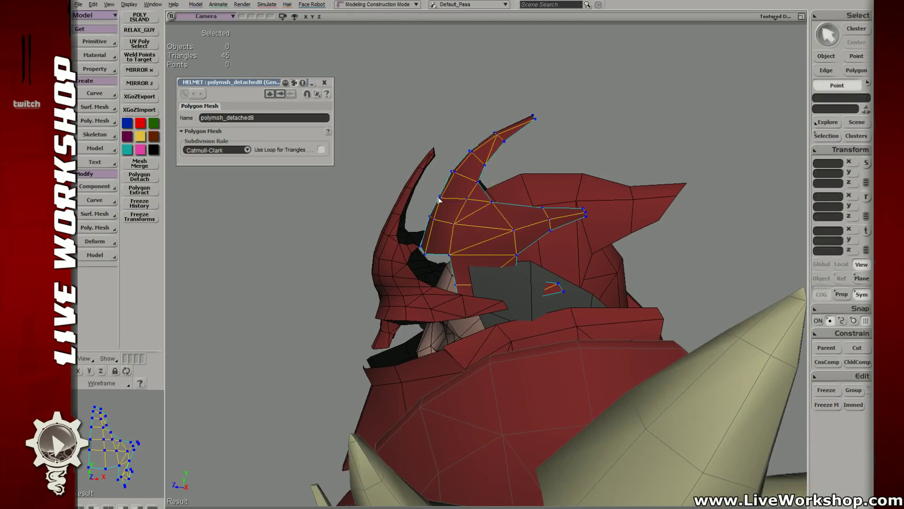
- Move the front centre point and the two lower front centre edges of the plate slightly forward
key(v)
drag(409, 196, 406, 195)
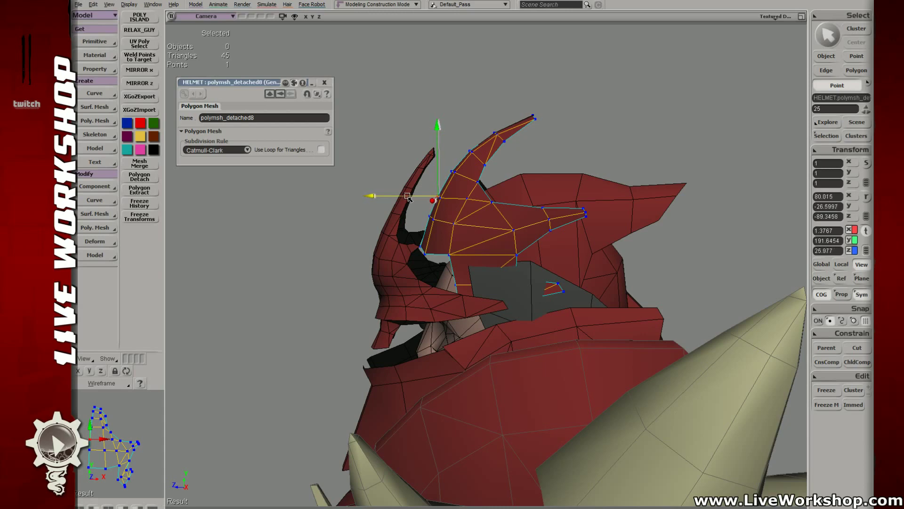
key(e)
click(399, 228)
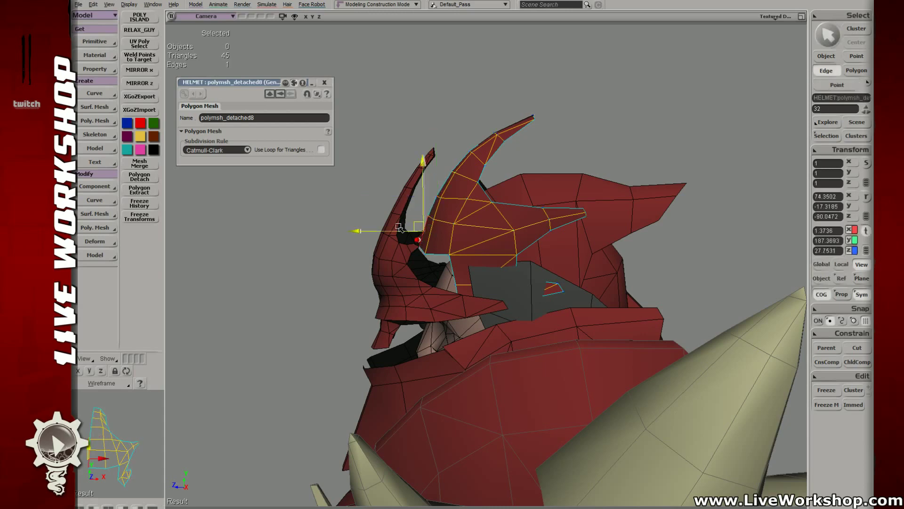
drag(398, 228, 391, 230)
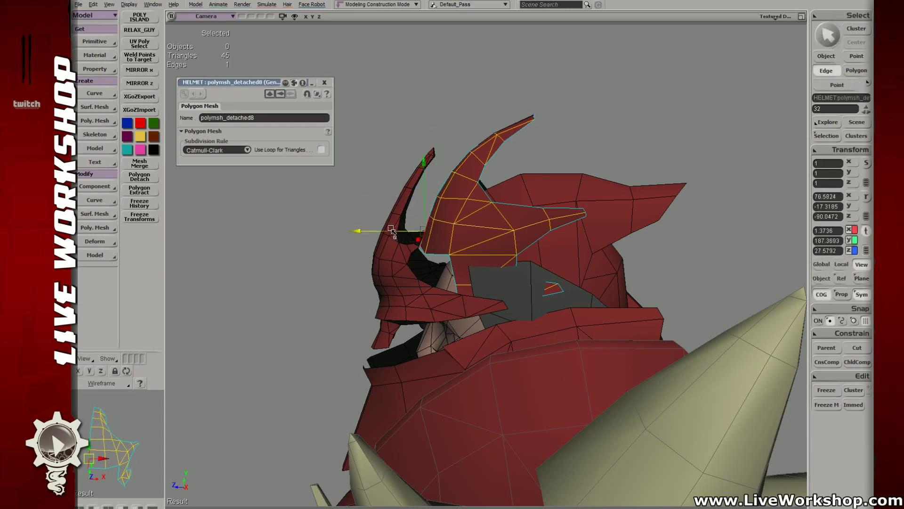
click(422, 193)
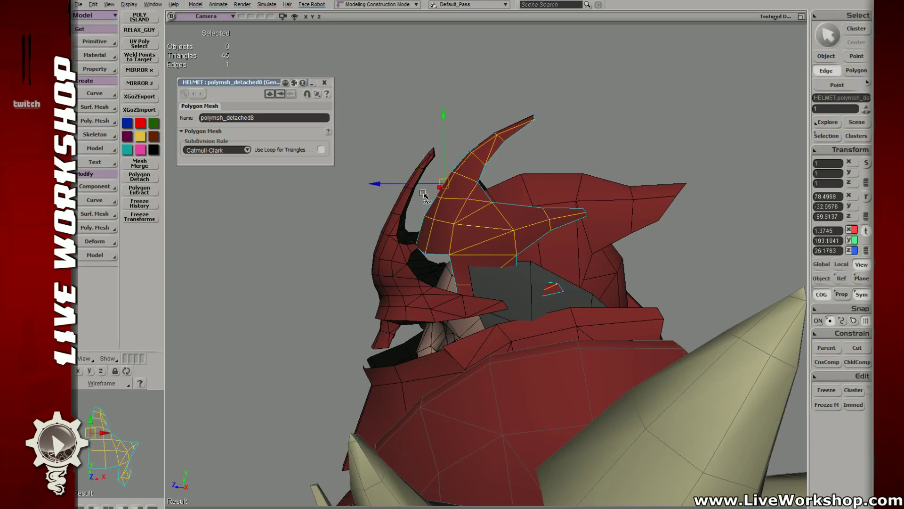
key(space)
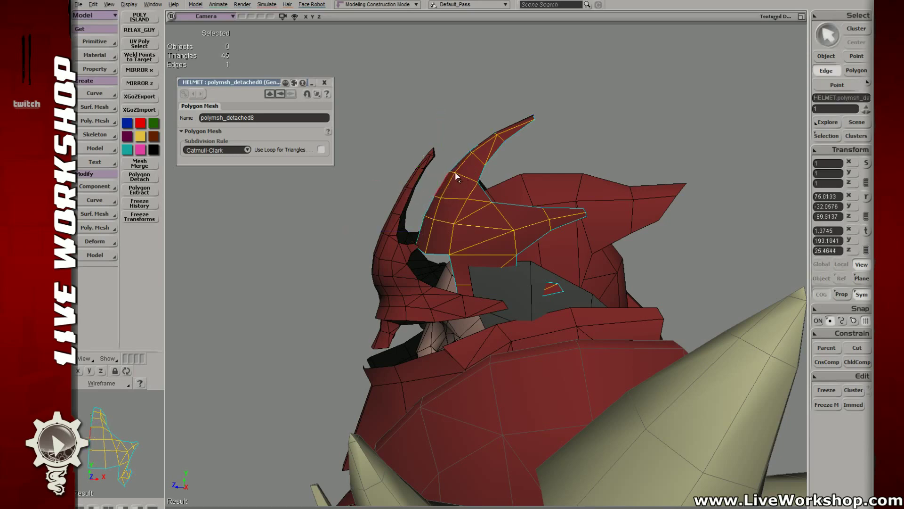
- Reposition the point on the crest's front edge and select the rear edge point opposite it
key(t)
key(s)
drag(472, 194, 490, 180)
click(456, 183)
key(v)
key(space)
click(491, 170)
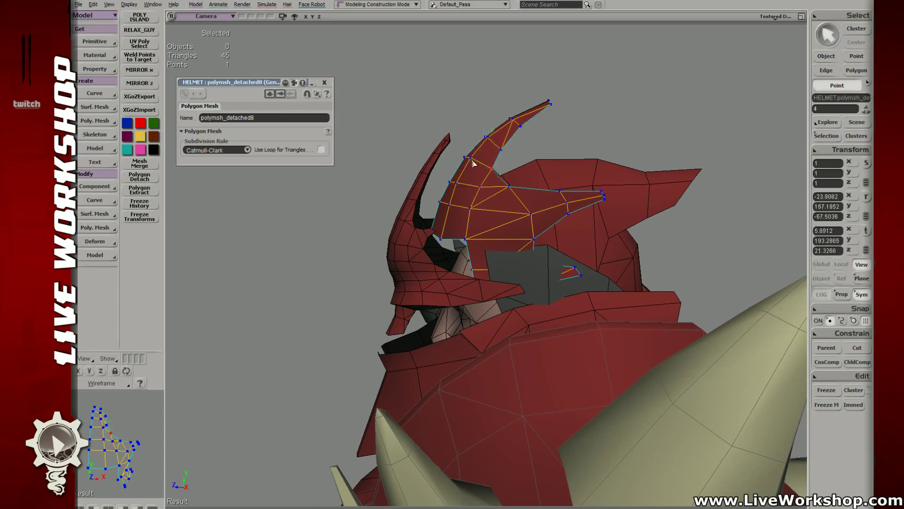
- Adjust the inner points of the plate below the crest to round its front surface
click(456, 184)
key(s)
right_drag(459, 187, 533, 207)
click(470, 211)
key(s)
key(v)
- Move the outer edge points between the crest and the side spike to smooth the front silhouette
drag(518, 208, 508, 170)
key(t)
click(506, 184)
key(v)
key(t)
click(514, 188)
key(t)
click(506, 169)
key(v)
key(t)
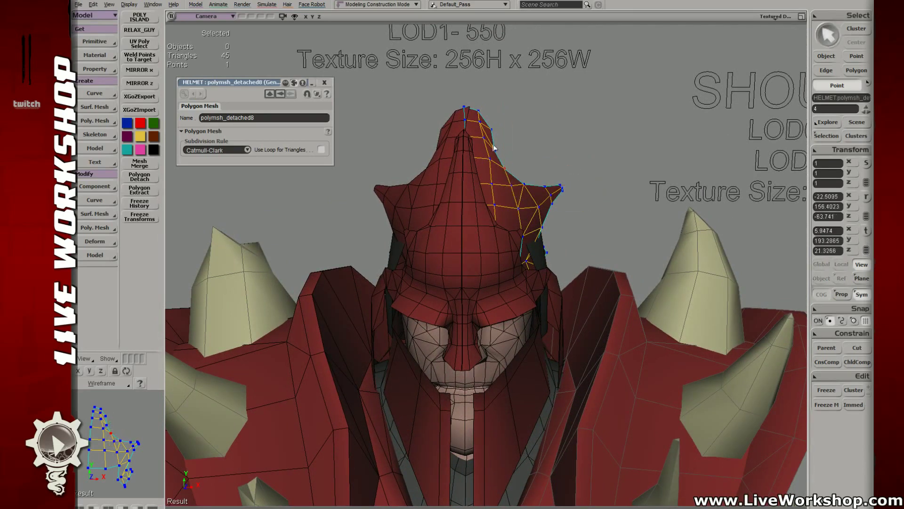
- Adjust the two upper outer edge points of the crest to continue the smooth silhouette toward the tip
click(498, 151)
key(v)
key(t)
click(490, 128)
key(v)
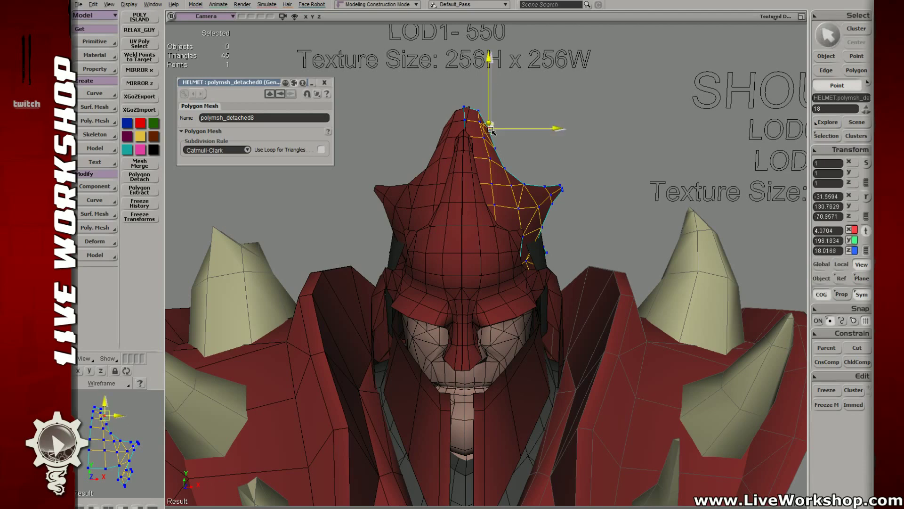
- Align the seven centre-line points of the plate in one vertical plane and shift them to the helmet's middle
key(t)
click(473, 115)
key(4)
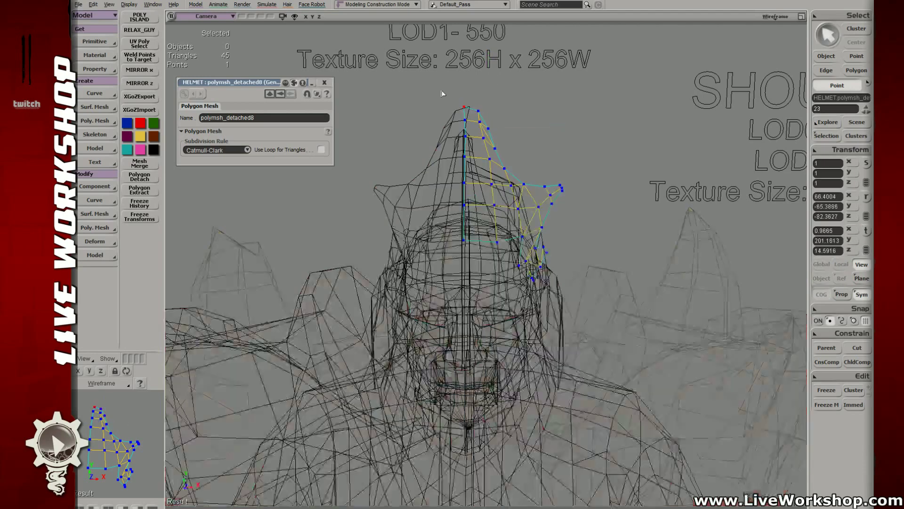
drag(441, 91, 477, 281)
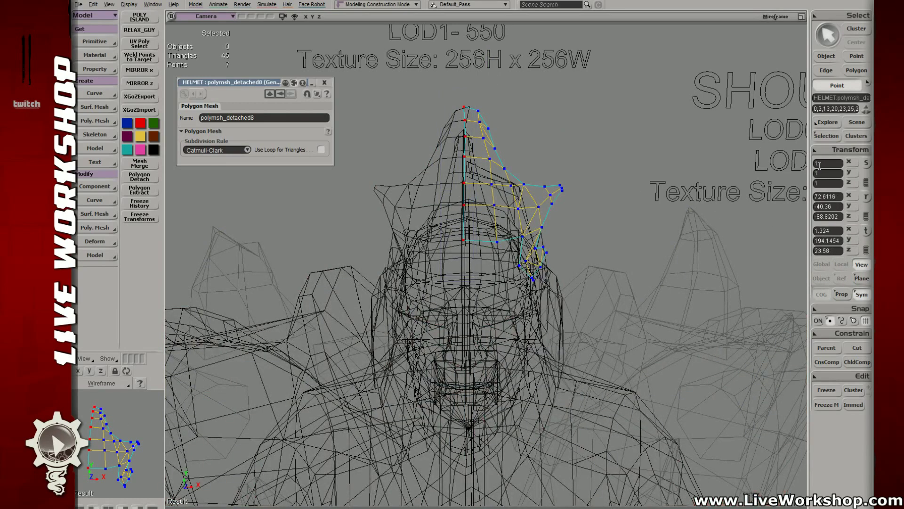
key(v)
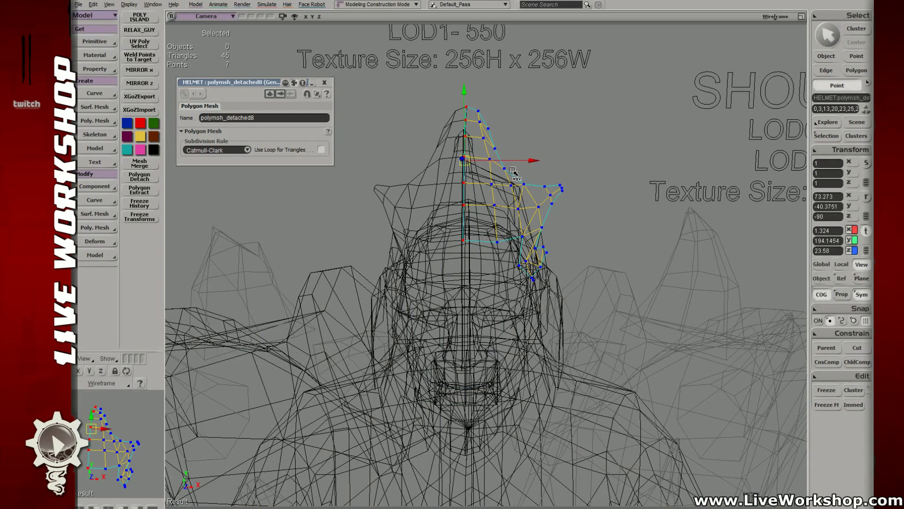
key(t)
key(shift+s)
- Move the outer tip points of the crest and the inner point just below them sideways
click(480, 115)
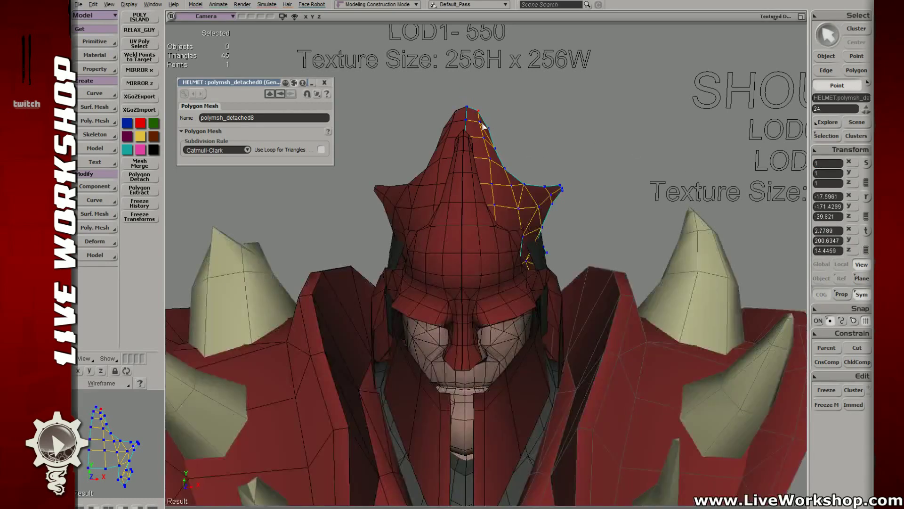
key(v)
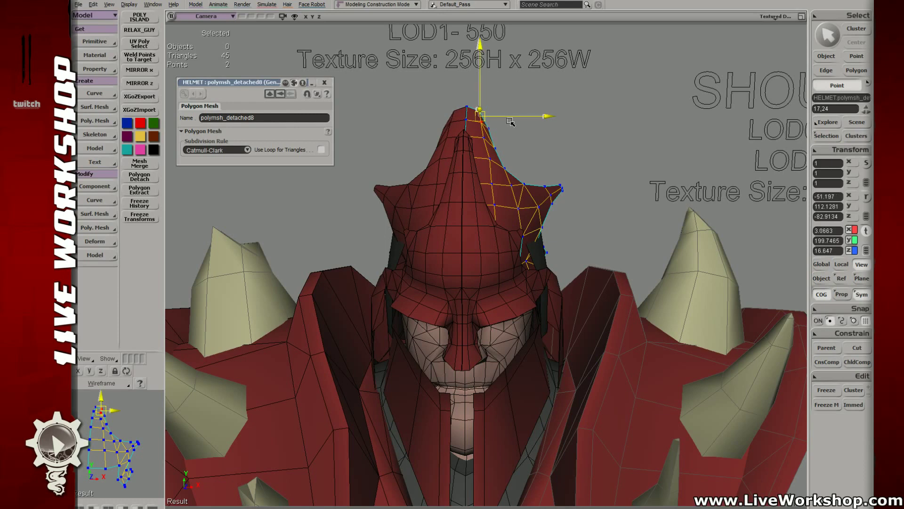
key(t)
click(484, 137)
key(v)
key(t)
- Adjust the inner points one after another down the plate's front to even out the column spacing
drag(477, 150, 502, 249)
key(v)
key(t)
key(v)
key(t)
key(v)
key(t)
key(v)
key(t)
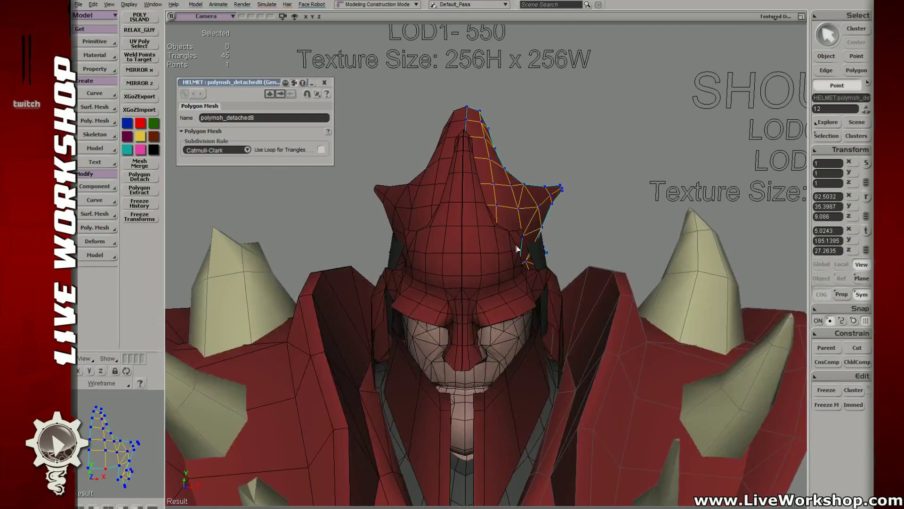
- Reposition the inner points across the side of the overlapping plate, working back toward the base of its side spike
key(v)
key(s)
right_drag(521, 219, 474, 209)
key(t)
key(v)
drag(446, 199, 482, 193)
key(t)
key(v)
key(t)
key(v)
key(t)
key(v)
drag(482, 192, 525, 220)
key(t)
key(v)
key(t)
key(v)
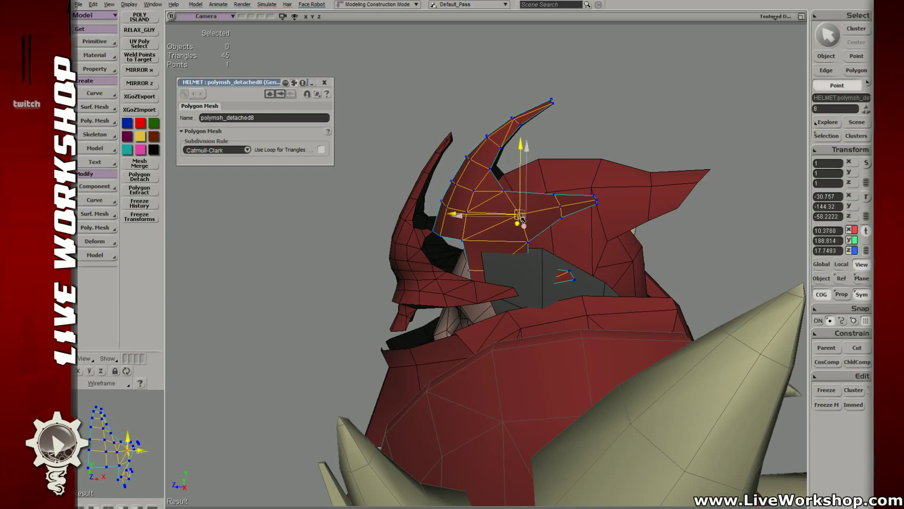
- Move the interior point in front of the side spike's base, adjusting its depth and its sideways position
key(t)
drag(460, 207, 473, 219)
key(v)
key(s)
right_drag(472, 220, 522, 211)
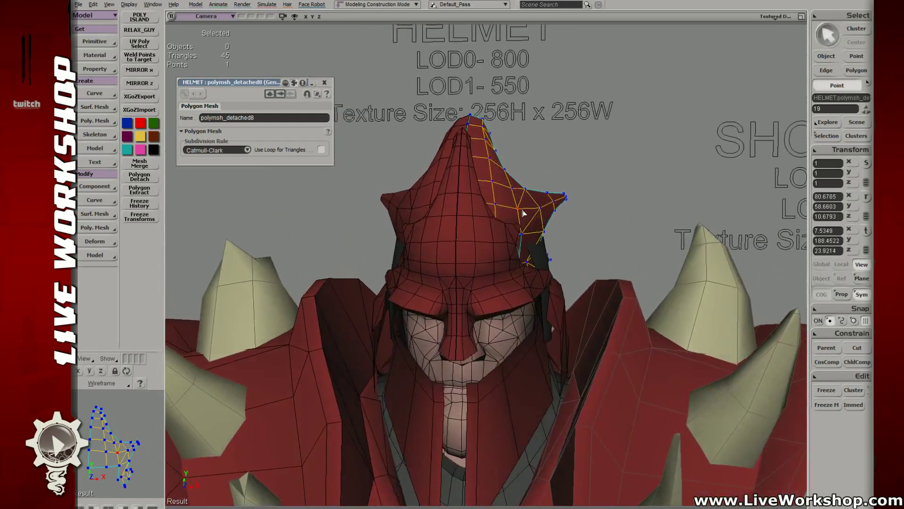
drag(519, 209, 522, 210)
key(t)
- Deselect the plate, check the whole character from the front and save the scene
key(space)
click(561, 140)
key(s)
middle_drag(562, 140, 414, 175)
right_drag(415, 175, 422, 246)
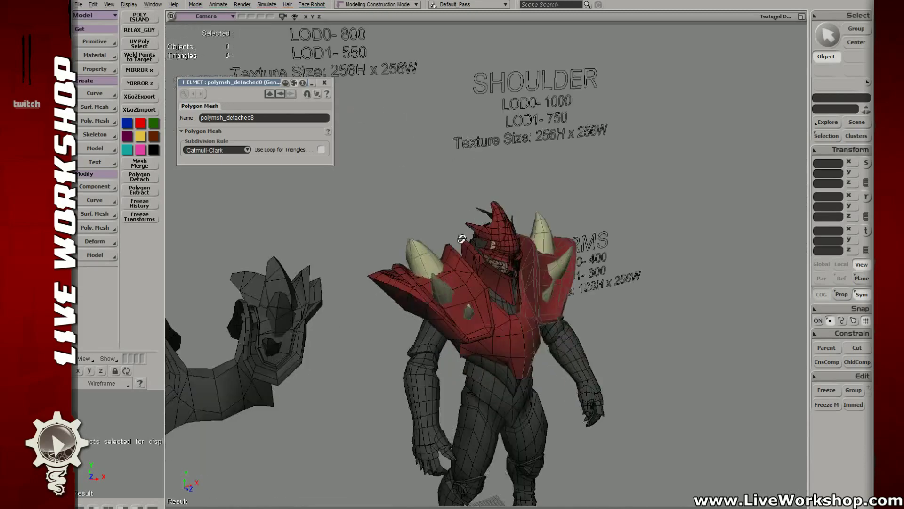
middle_drag(422, 246, 405, 256)
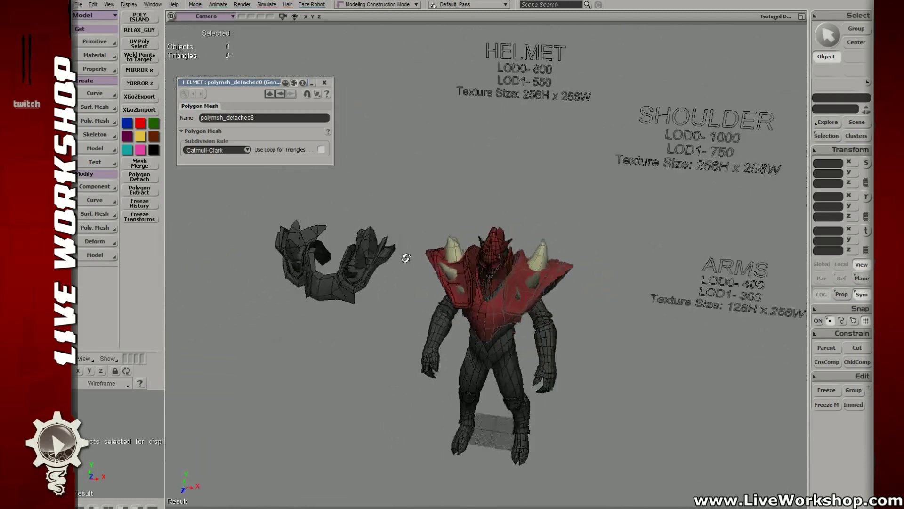
right_drag(406, 256, 438, 252)
key(ctrl+s)
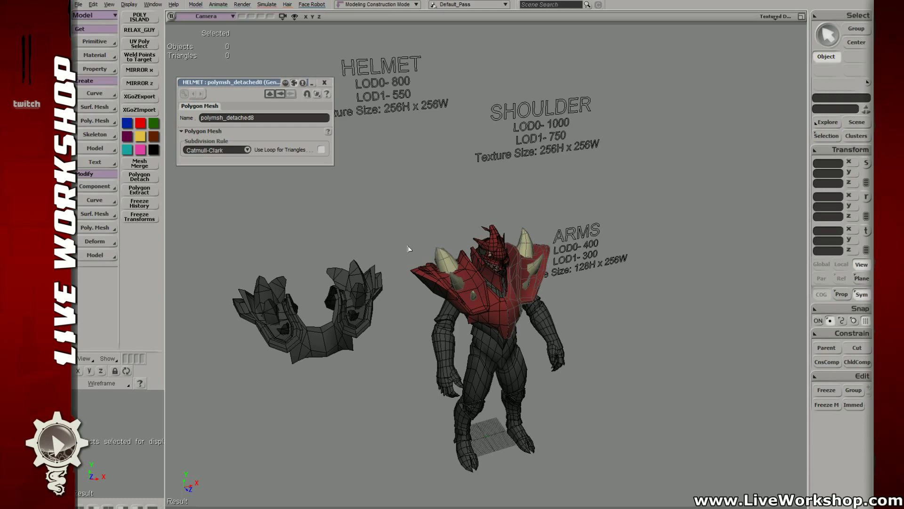
- Inspect the helmet from both sides and select the overlapping crest plate for component editing
key(s)
right_drag(440, 246, 490, 250)
mouse_move(490, 249)
middle_down()
mouse_move(535, 254)
mouse_move(505, 246)
middle_up()
right_drag(505, 246, 467, 266)
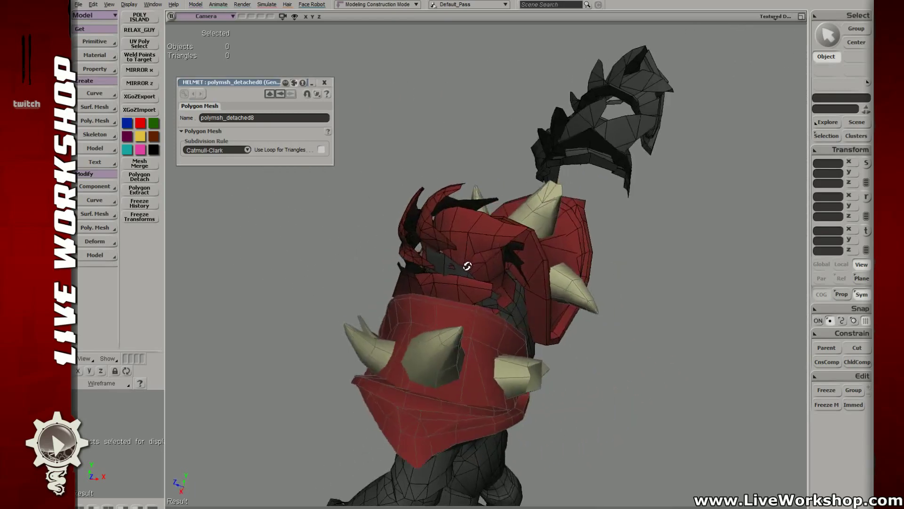
drag(467, 266, 527, 273)
click(468, 265)
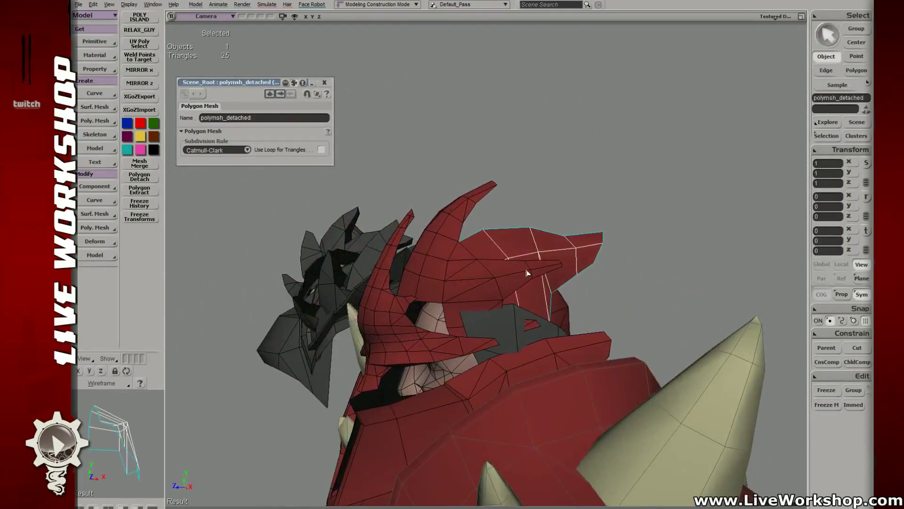
click(448, 252)
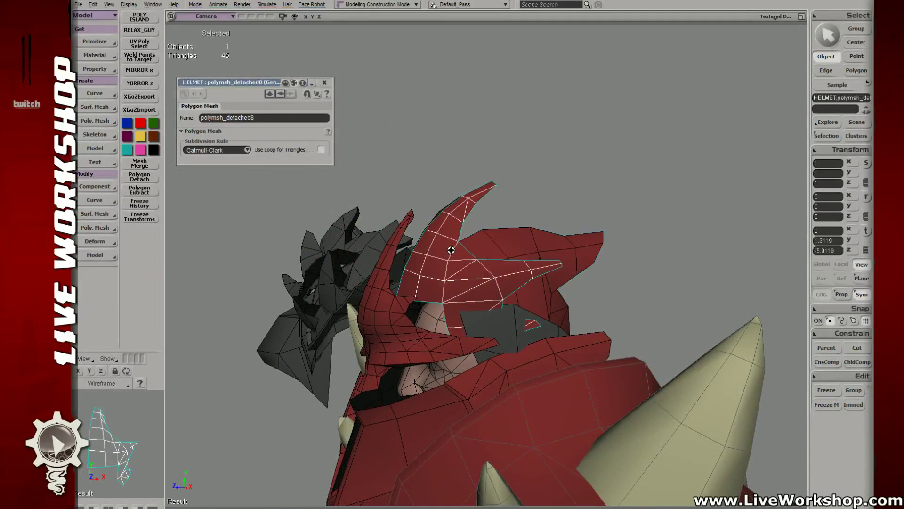
middle_drag(451, 251, 487, 250)
key(u)
mouse_move(396, 288)
mouse_down()
mouse_move(402, 267)
mouse_move(426, 283)
mouse_up()
middle_drag(469, 222, 493, 207)
key(i)
right_drag(462, 198, 456, 199)
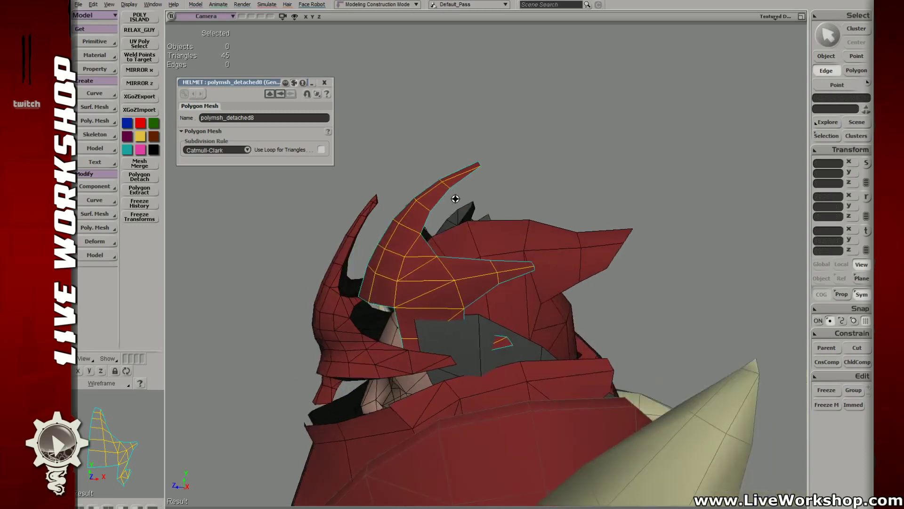
- Adjust the crest's rear edge points down to where it meets the side spike
key(t)
key(u)
click(435, 198)
key(v)
key(t)
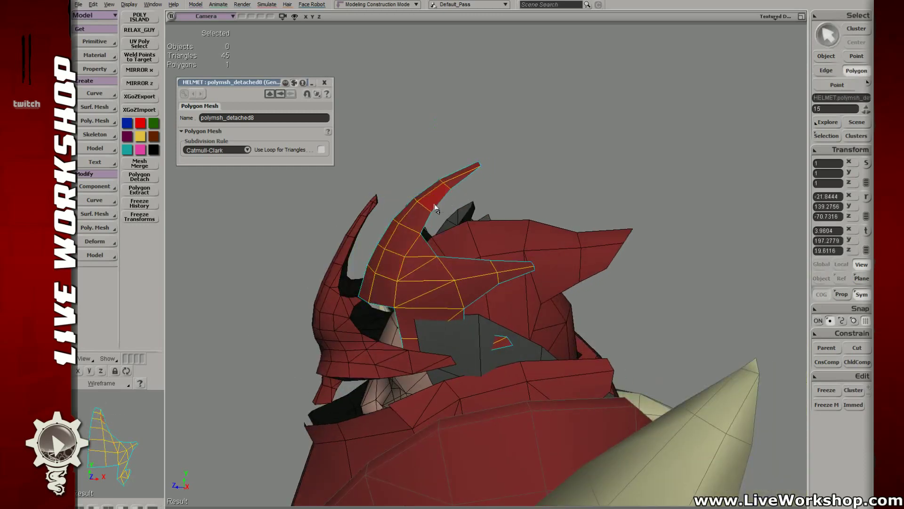
click(431, 212)
key(v)
key(t)
drag(432, 212, 435, 260)
click(421, 235)
key(v)
key(t)
click(436, 256)
key(v)
key(t)
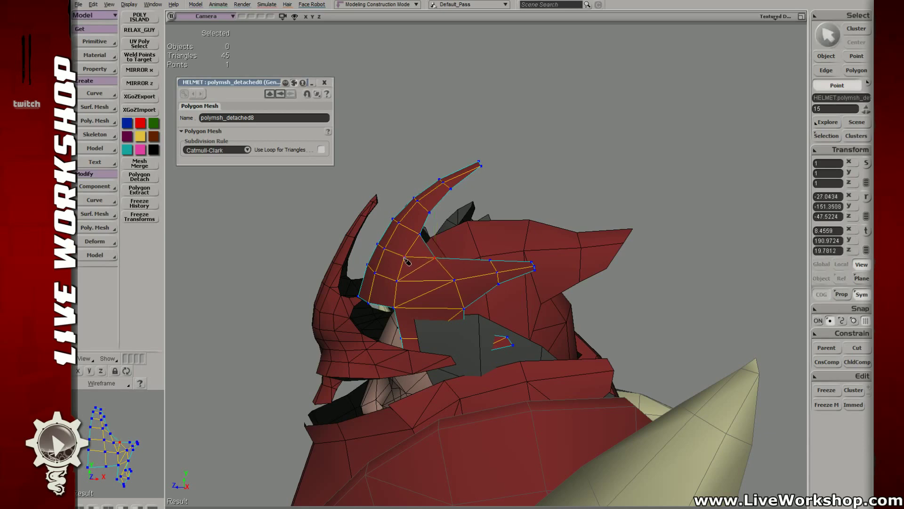
- Add a point on the rear edge between the crest and the side spike and pull it forward to round the notch
click(430, 249)
key(t)
key(t)
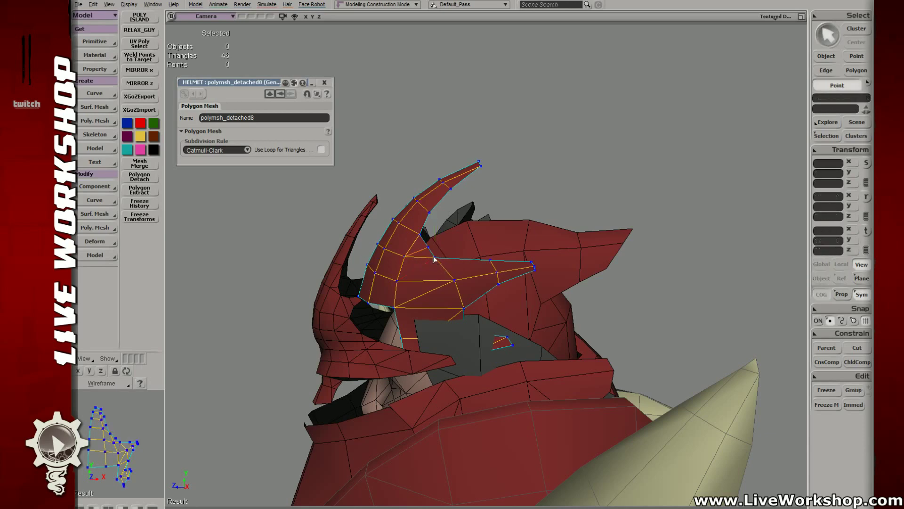
click(435, 262)
key(v)
key(t)
click(428, 248)
key(v)
drag(428, 248, 422, 250)
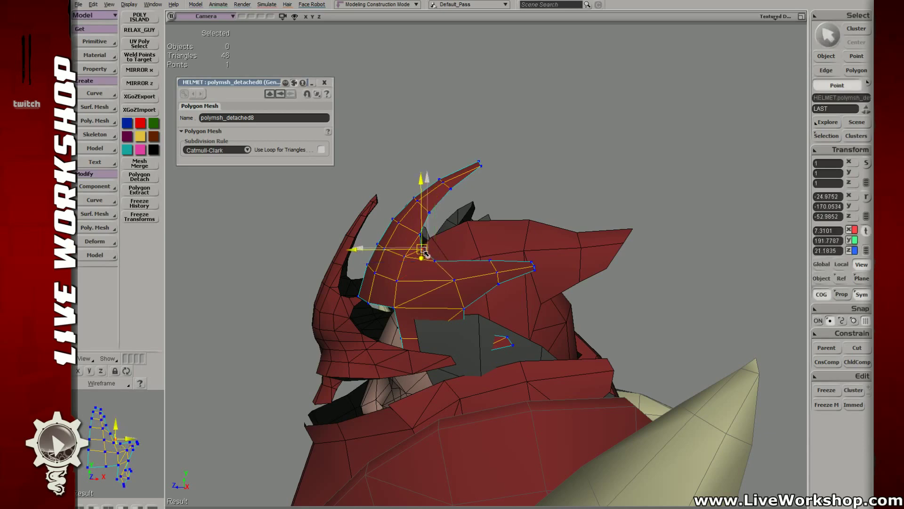
- Add a point on the side spike's upper edge near its base and adjust the upper and middle points toward its tip
key(t)
key(s)
right_drag(431, 259, 497, 253)
drag(496, 252, 424, 241)
key(t)
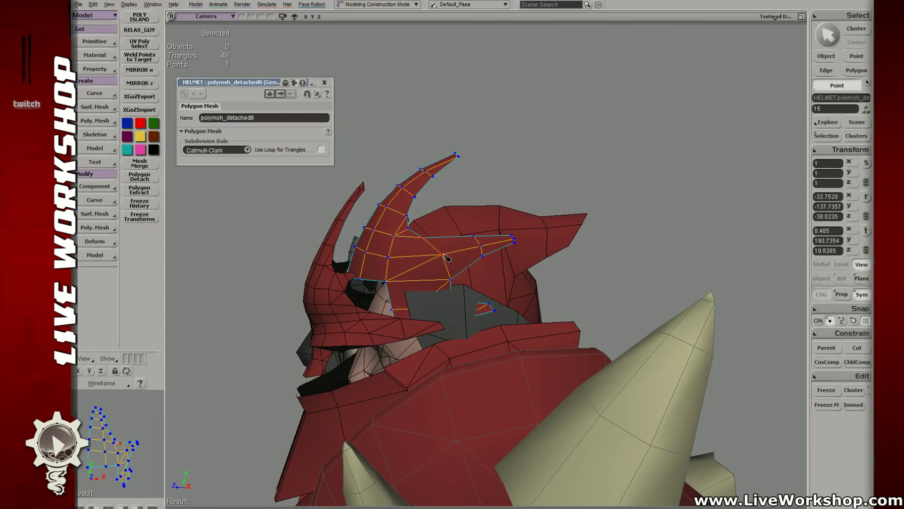
click(419, 237)
key(t)
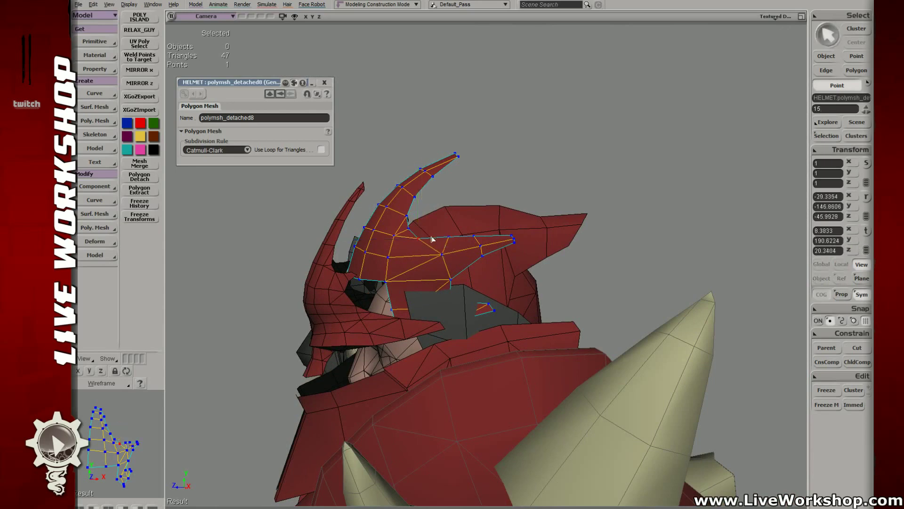
click(449, 237)
click(477, 237)
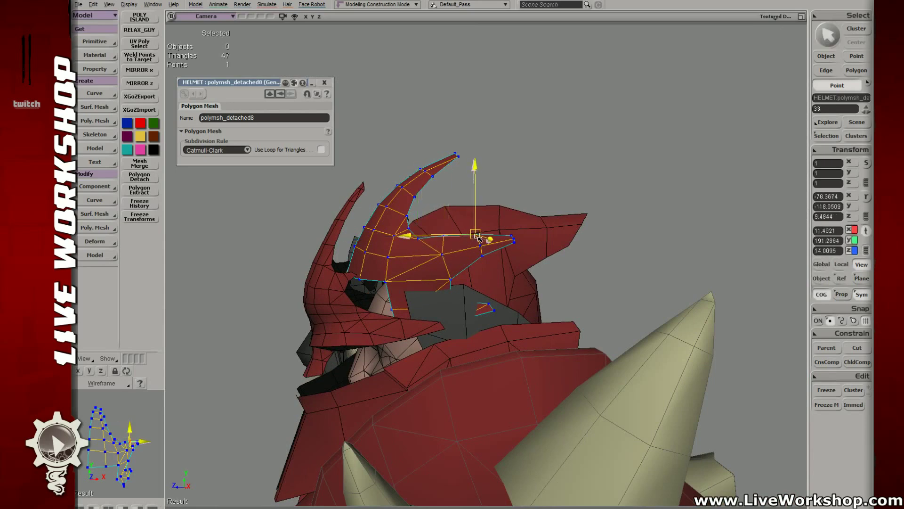
key(space)
drag(484, 251, 484, 249)
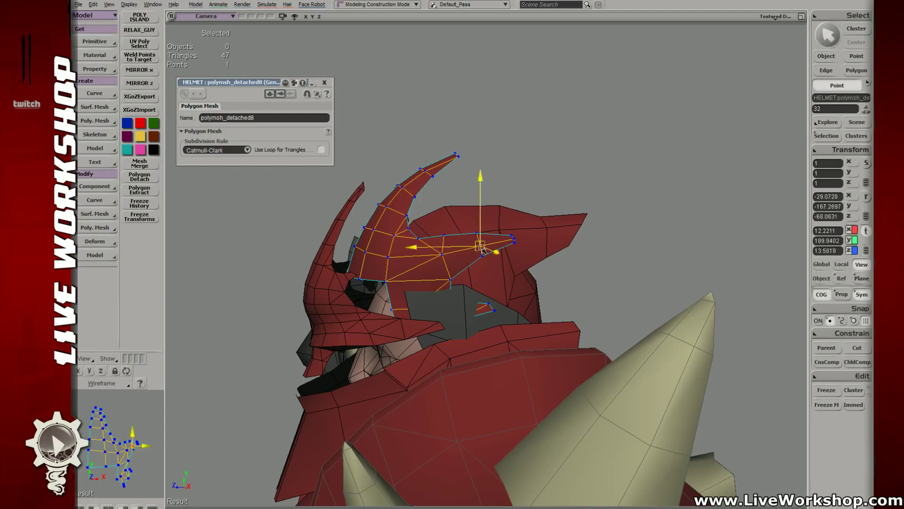
- Nudge the point in the notch between crest and side spike to smooth the plate's front outline
key(s)
right_drag(479, 249, 500, 245)
key(m)
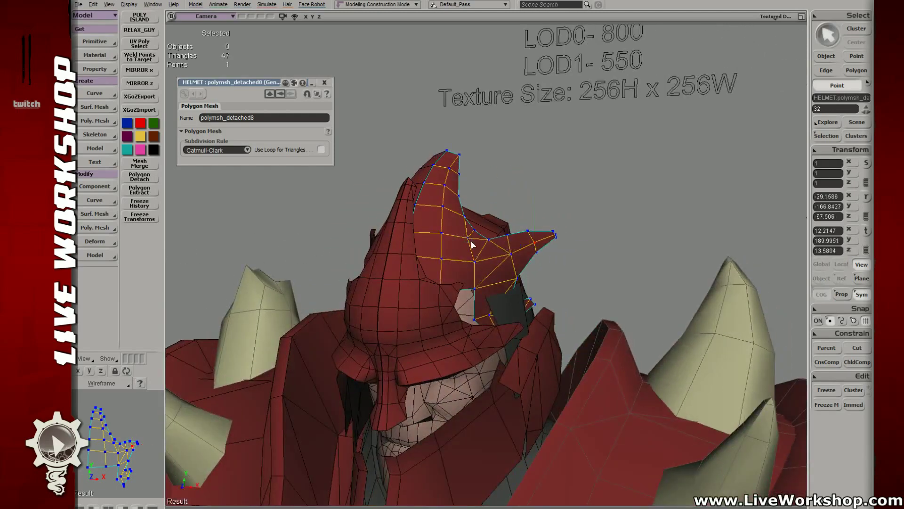
middle_drag(473, 245, 500, 238)
click(503, 237)
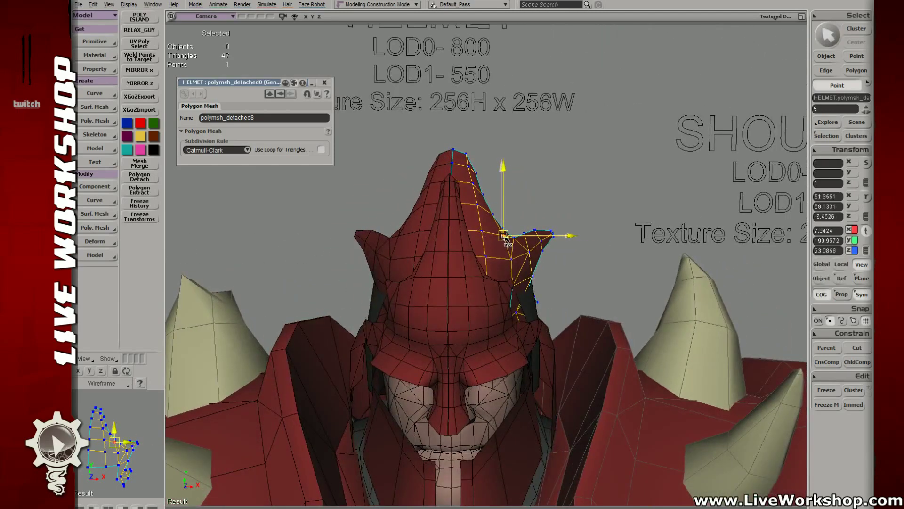
- Select the two tip points of the brow plate's side spike and adjust their depth and height
key(space)
click(543, 178)
middle_drag(542, 178, 436, 243)
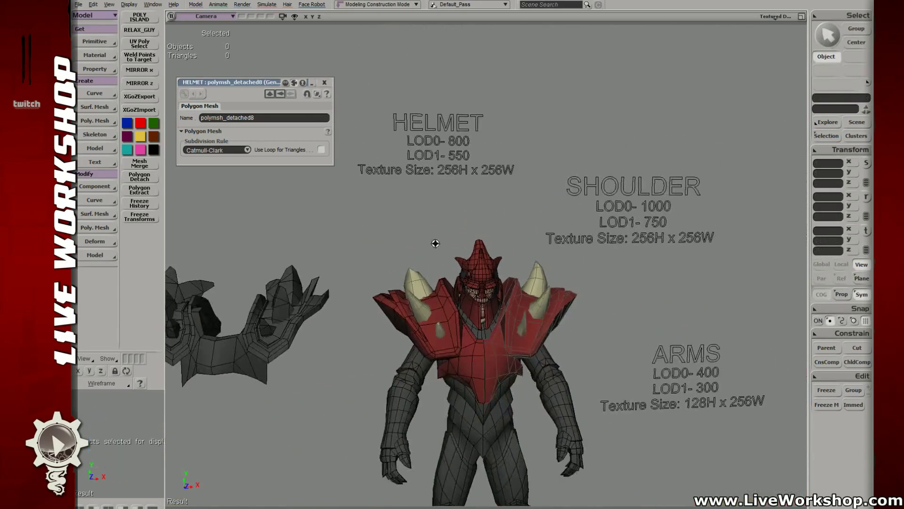
right_drag(436, 243, 418, 281)
middle_drag(417, 280, 530, 282)
right_drag(530, 282, 550, 300)
key(space)
click(515, 301)
key(t)
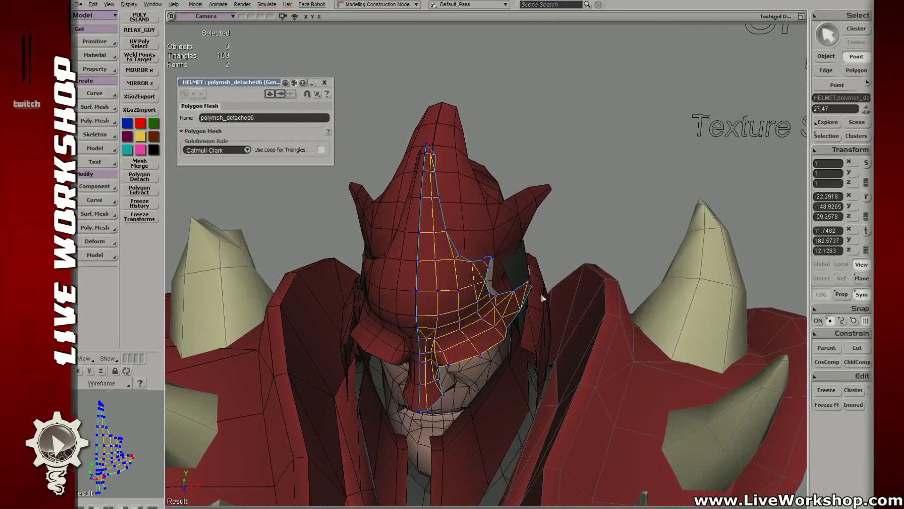
middle_drag(543, 299, 462, 289)
key(v)
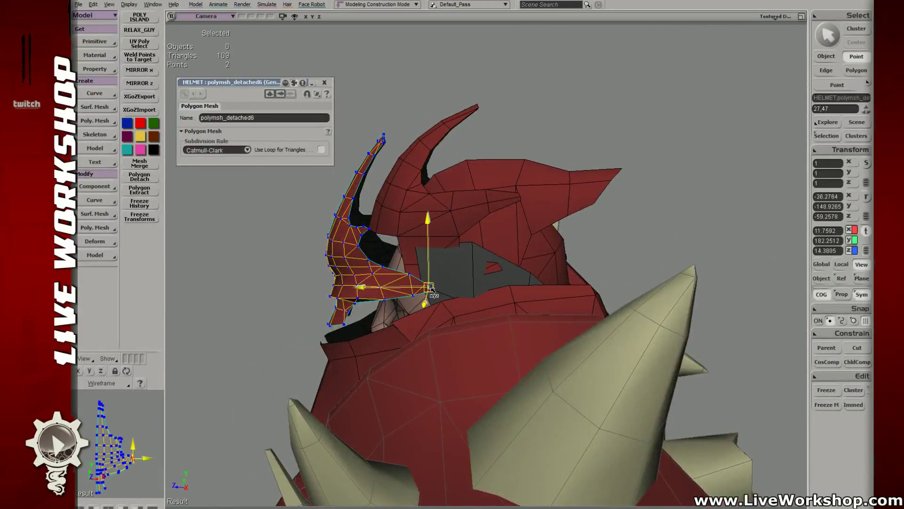
middle_drag(430, 287, 538, 288)
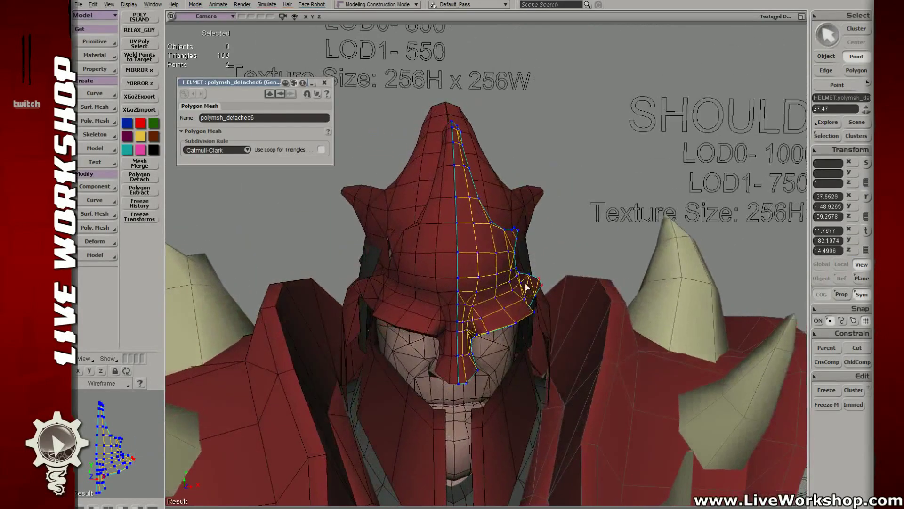
- Pull the brow plate's outer tip points outward to widen the lower side spike
drag(544, 290, 547, 293)
key(m)
mouse_move(550, 296)
middle_down()
mouse_move(540, 281)
mouse_move(563, 286)
middle_up()
drag(527, 265, 531, 274)
key(v)
key(space)
key(space)
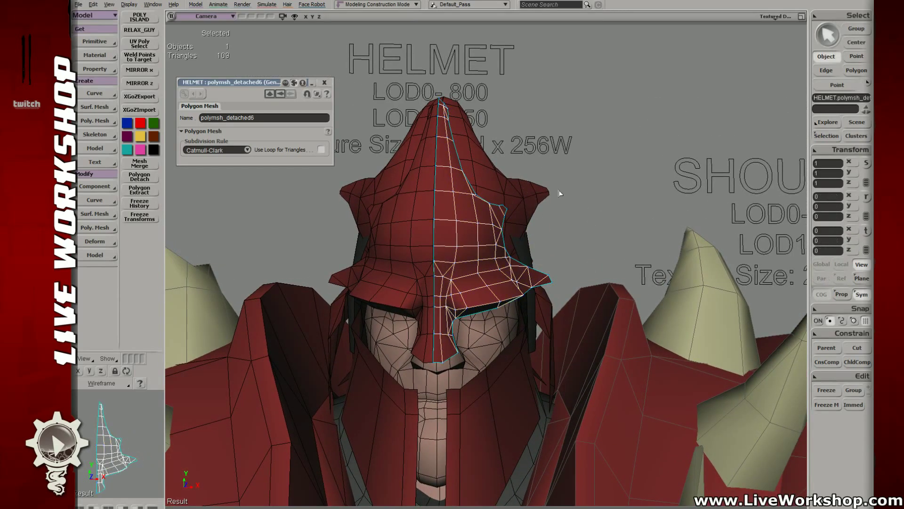
- Examine the helmet's silhouette from the front and both sides
middle_drag(565, 223, 544, 227)
click(544, 227)
right_drag(541, 280, 513, 282)
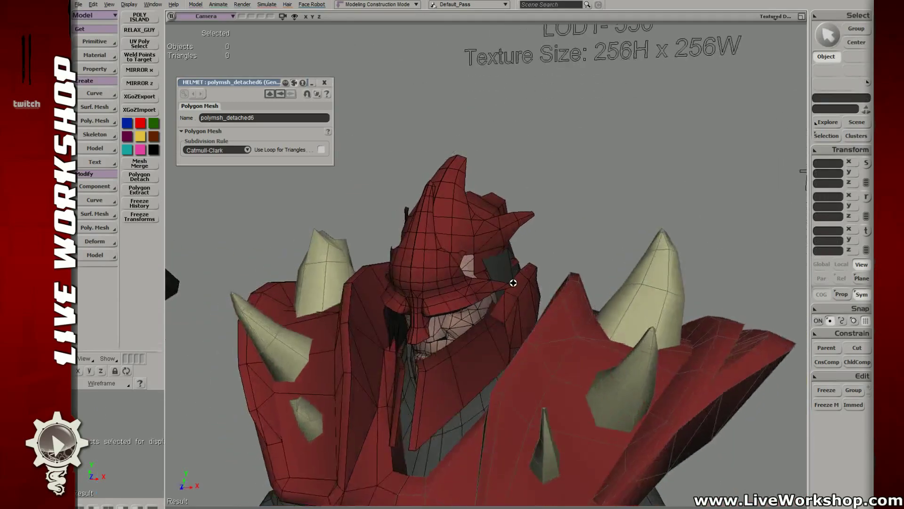
middle_drag(513, 283, 405, 282)
right_drag(405, 283, 514, 275)
middle_drag(514, 275, 626, 301)
right_drag(626, 300, 445, 244)
- Extract the two polygons at the brow plate's upper temple corner into a separate mesh
click(444, 243)
key(t)
right_drag(463, 210, 468, 208)
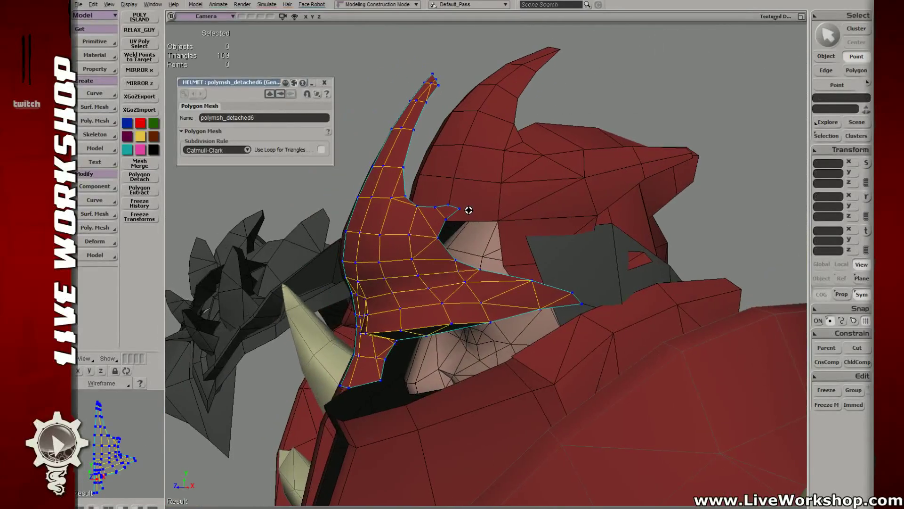
key(u)
drag(451, 209, 435, 216)
right_click(438, 217)
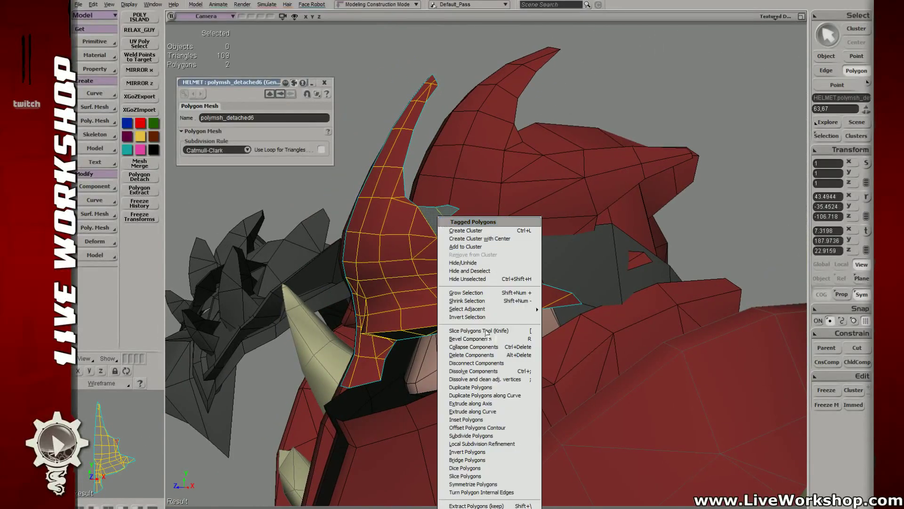
click(475, 505)
- Move the extracted corner piece down and back, and merge it with the brow plate into one mesh
key(v)
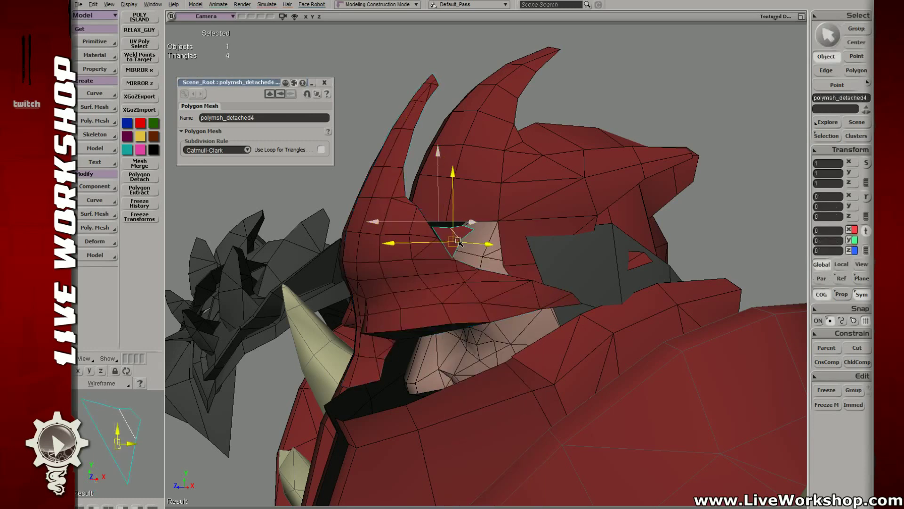
shift+click(431, 262)
right_click(431, 263)
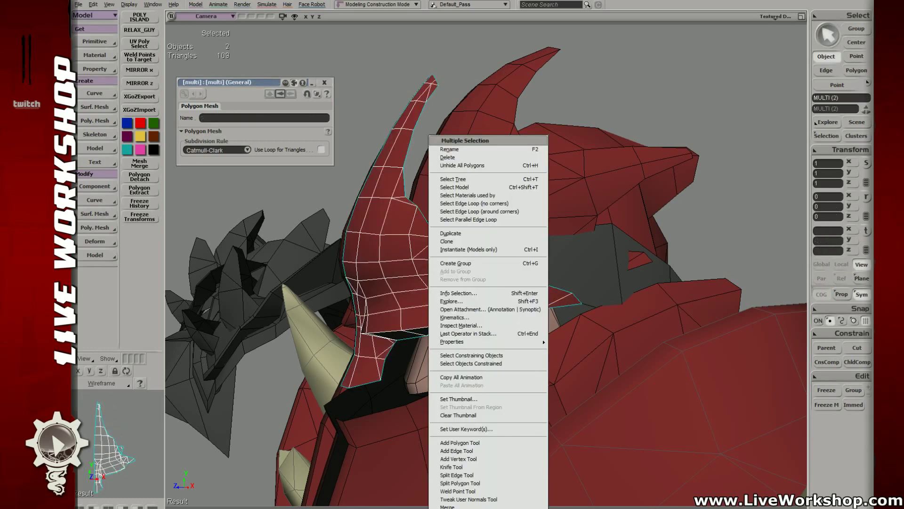
click(452, 506)
drag(279, 149, 249, 153)
key(Escape)
- Weld the repositioned corner piece's open edges to the adjoining edges of the brow plate, bridging the gap
middle_drag(447, 236, 459, 237)
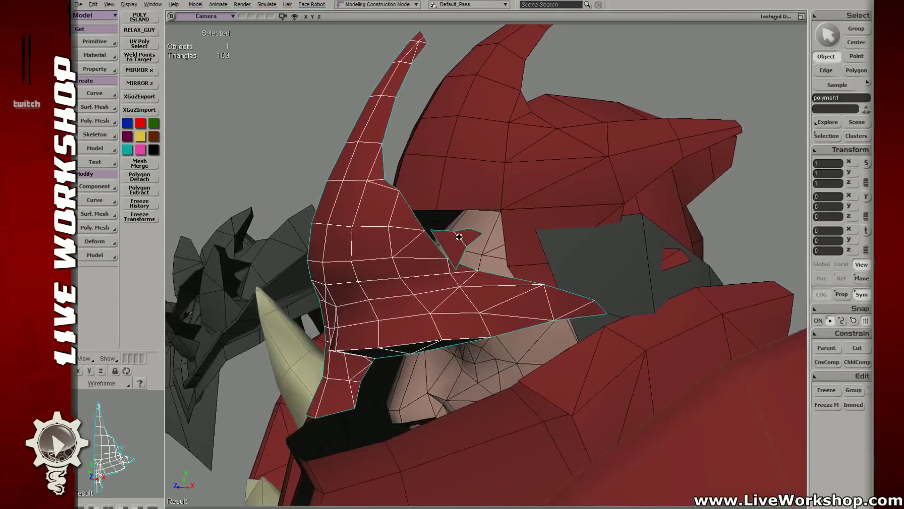
drag(455, 271, 447, 259)
key(i)
click(455, 254)
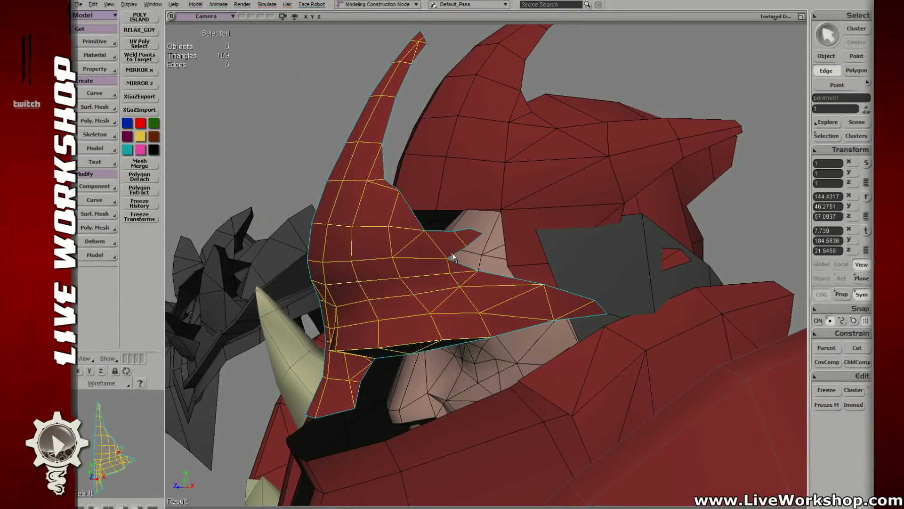
shift+click(460, 264)
key(ctrl+b)
- Adjust the points below the small temple spike and add a triangle that fills the notch beneath its tip
key(t)
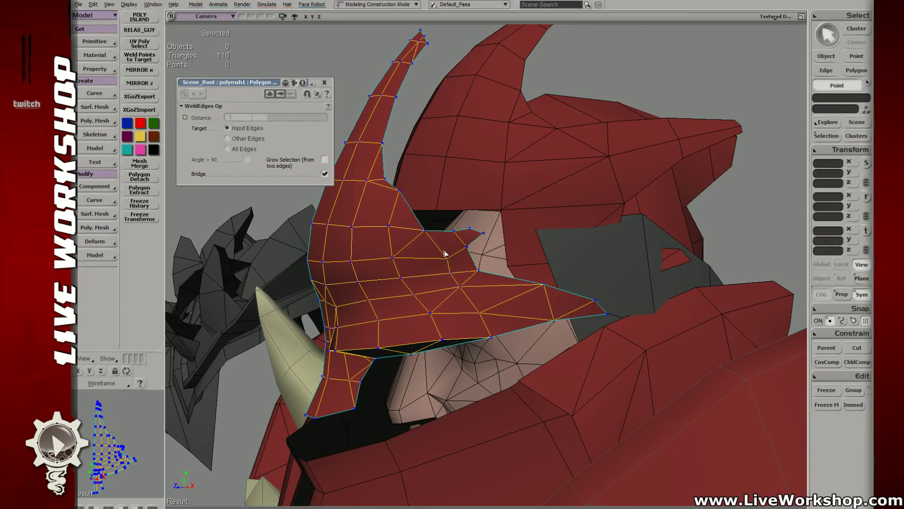
key(v)
drag(451, 265, 472, 262)
click(467, 246)
key(v)
key(e)
key(t)
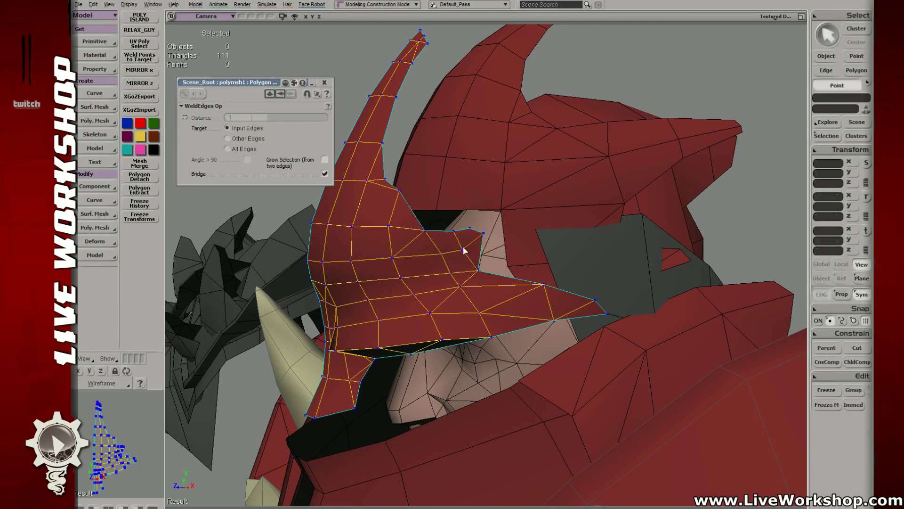
- Reshape the small temple spike by shifting its upper tip point and lowering the upper-edge point in front of it
click(483, 233)
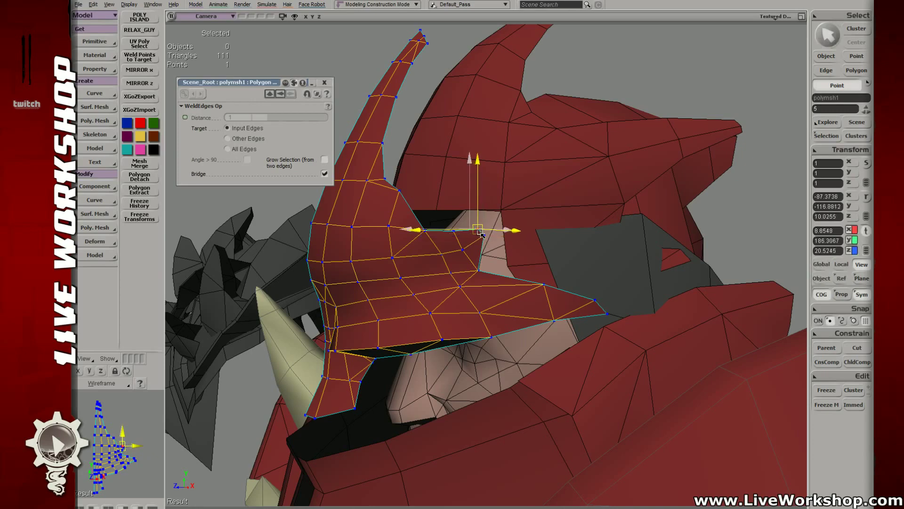
click(456, 239)
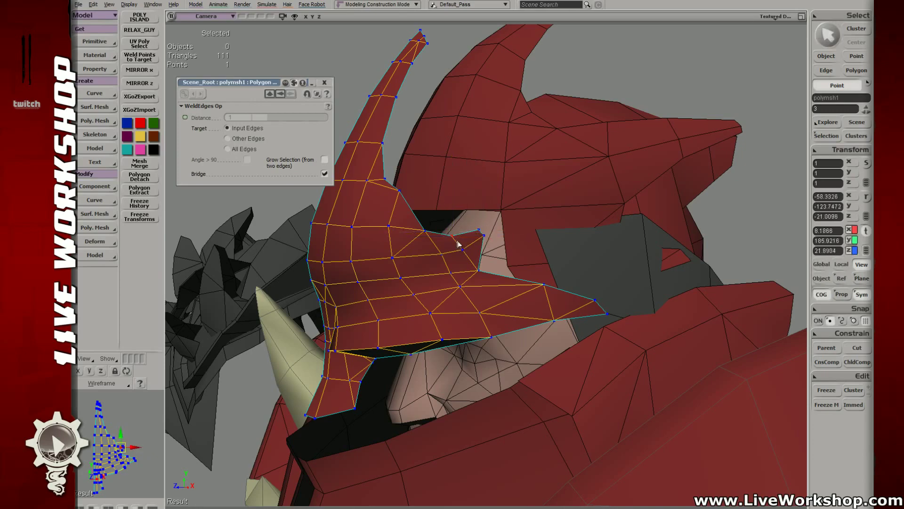
right_drag(458, 244, 482, 230)
drag(491, 231, 488, 230)
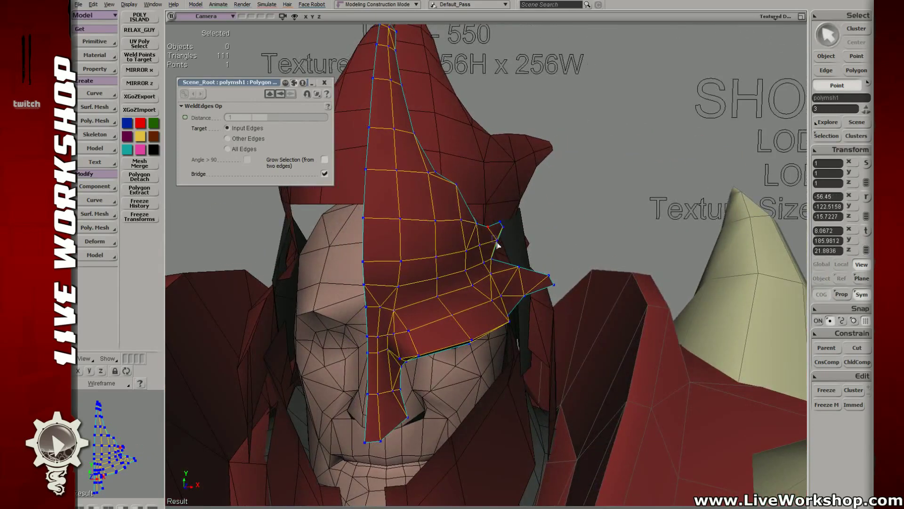
- Shift the points beneath the small temple spike's tip and the interior point in front of the spike's base
click(497, 243)
middle_drag(498, 243, 507, 244)
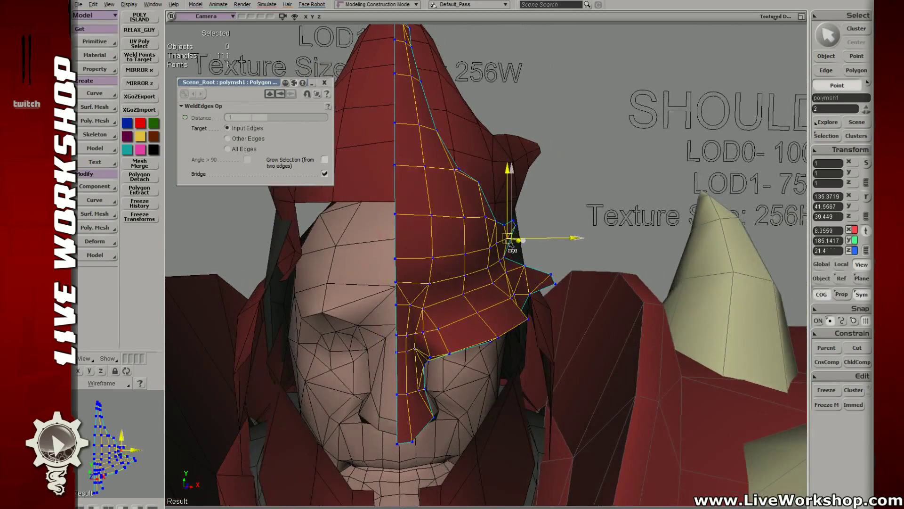
drag(510, 244, 509, 244)
drag(497, 250, 511, 265)
right_drag(512, 264, 457, 258)
middle_drag(457, 258, 463, 265)
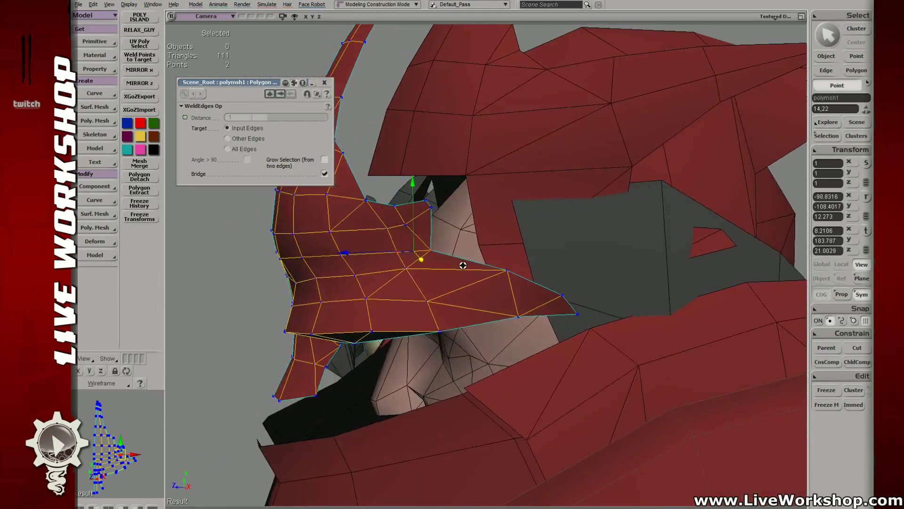
right_drag(462, 265, 456, 264)
drag(445, 245, 435, 229)
key(v)
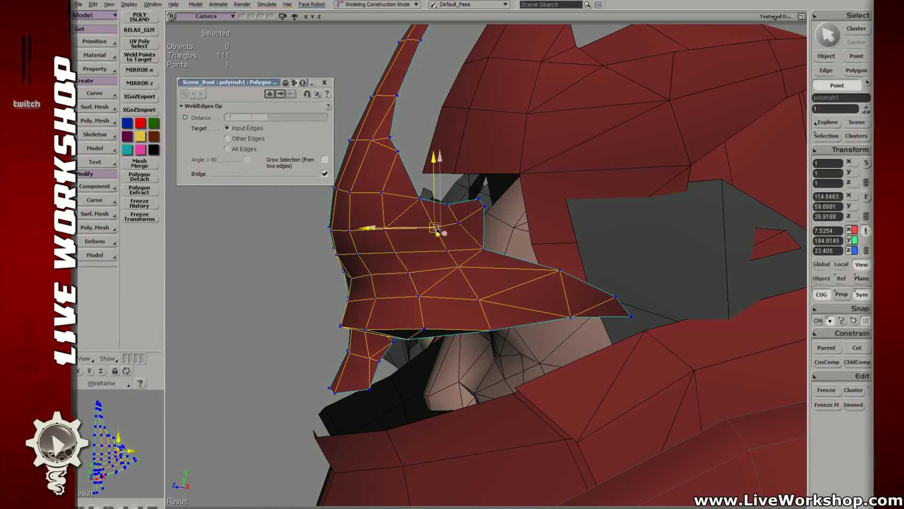
- Smooth the brow plate's upper rear edge by repositioning the points above the small temple spike and at its base
right_drag(416, 223, 447, 214)
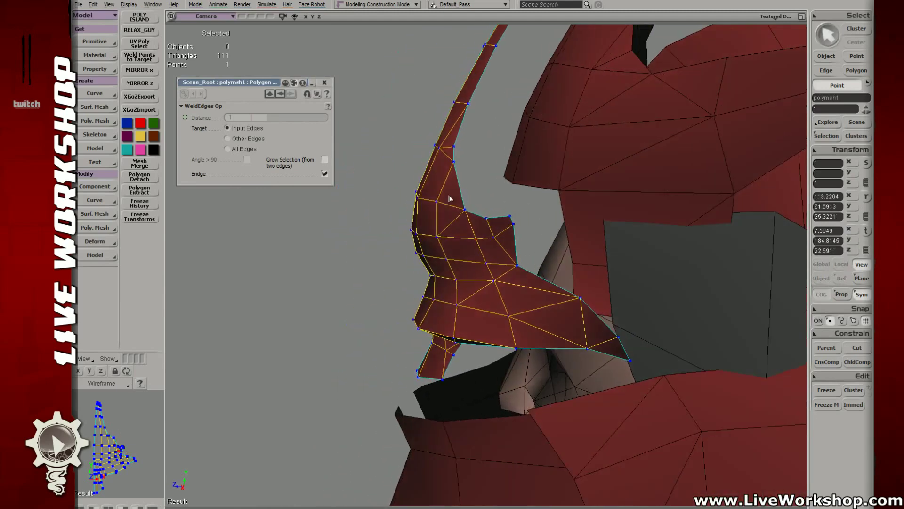
click(452, 168)
middle_drag(517, 193, 478, 231)
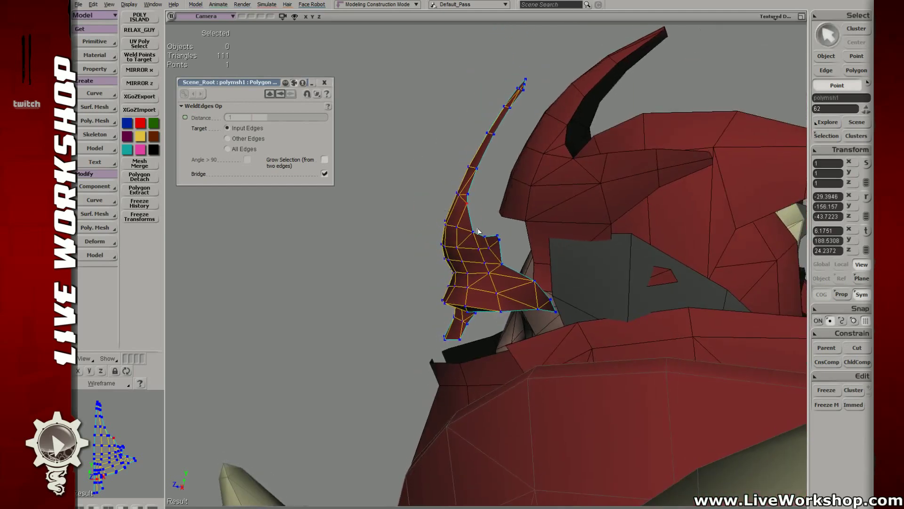
click(474, 232)
key(v)
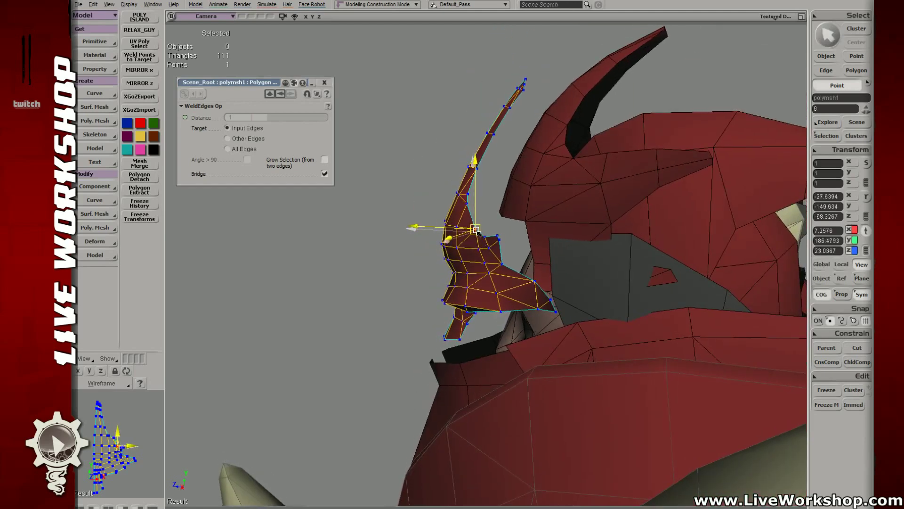
drag(464, 190, 473, 206)
key(v)
right_drag(498, 197, 501, 196)
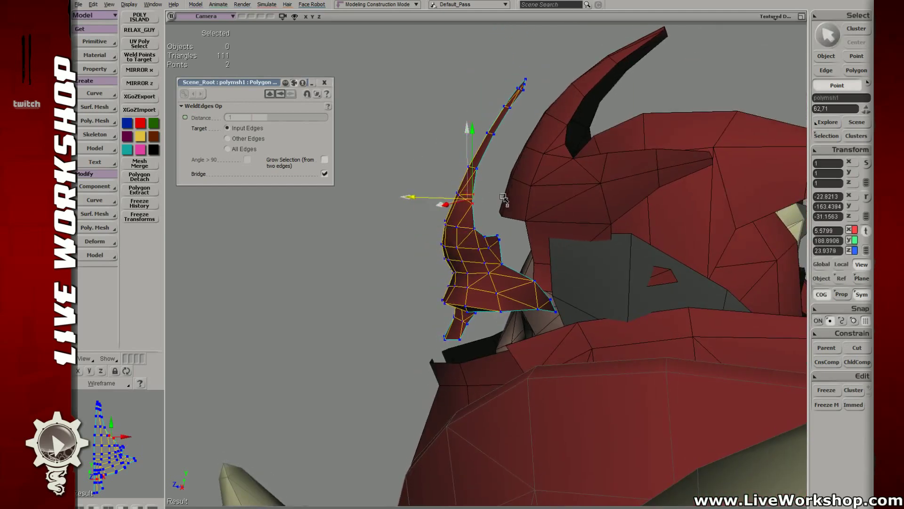
- Raise the upper-edge point midway between the small temple spike's base and its tip
click(485, 234)
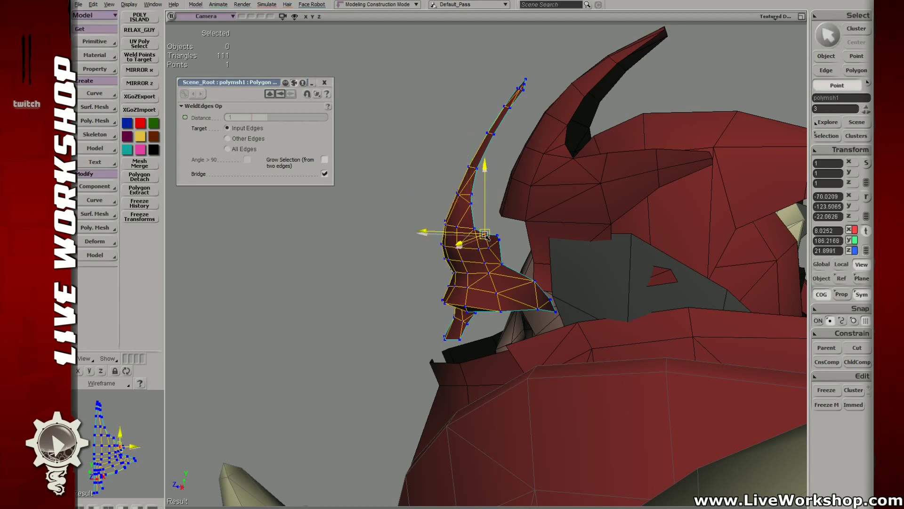
key(s)
right_drag(468, 238, 541, 221)
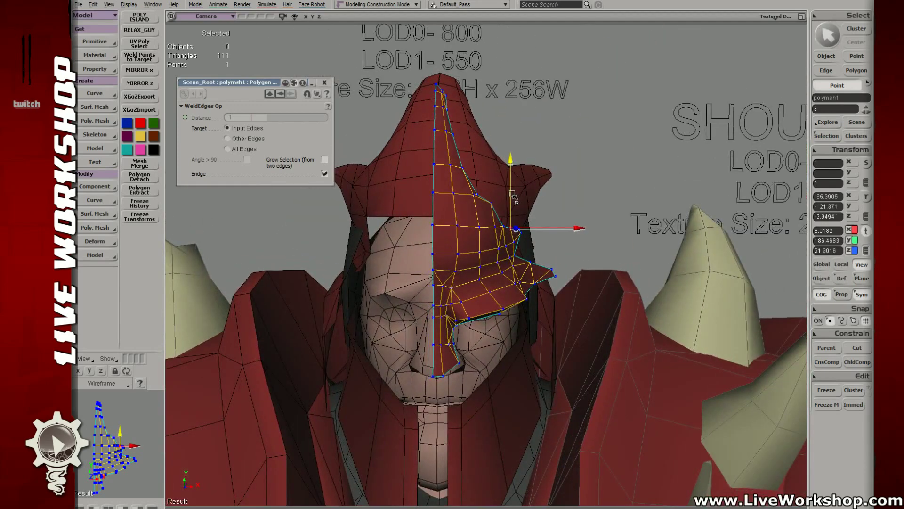
drag(513, 194, 512, 195)
key(v)
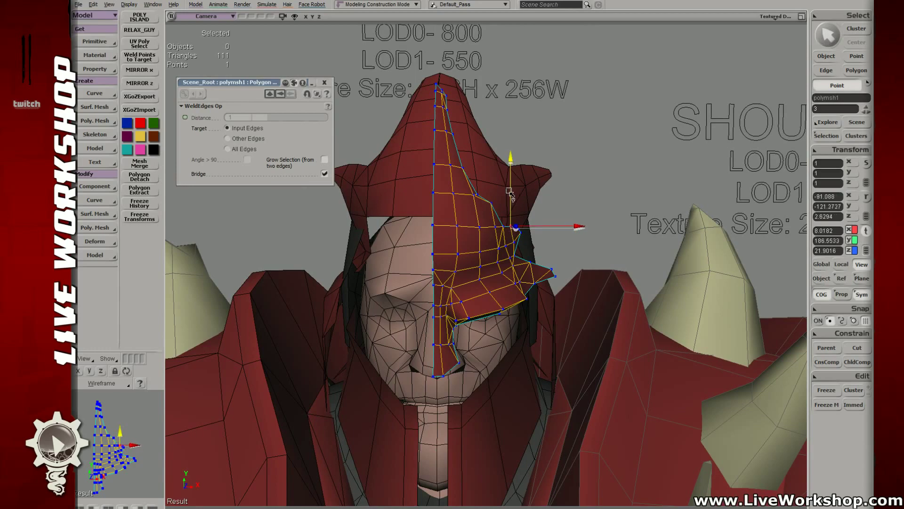
- Move the small temple spike's two tip points outward and slightly down to lengthen the spike
key(space)
key(s)
middle_drag(511, 218, 547, 231)
drag(525, 218, 538, 232)
key(v)
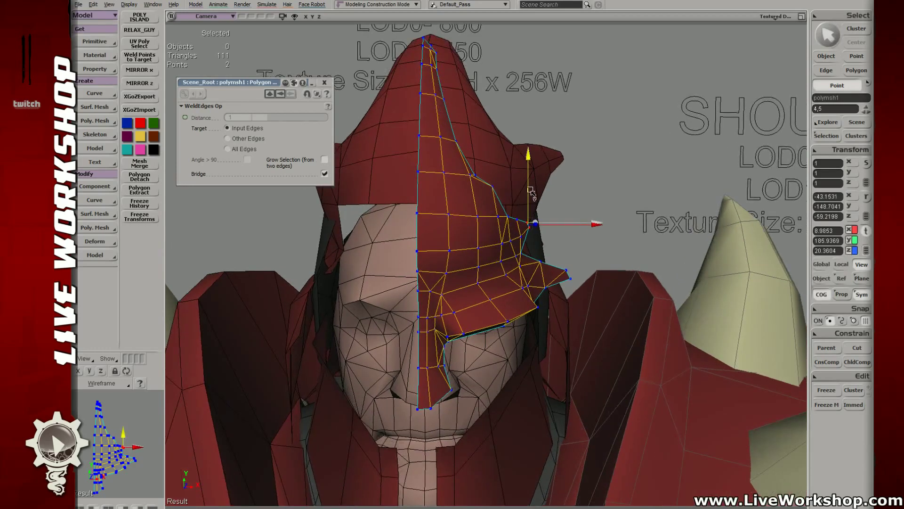
drag(531, 193, 532, 195)
key(v)
drag(557, 222, 561, 223)
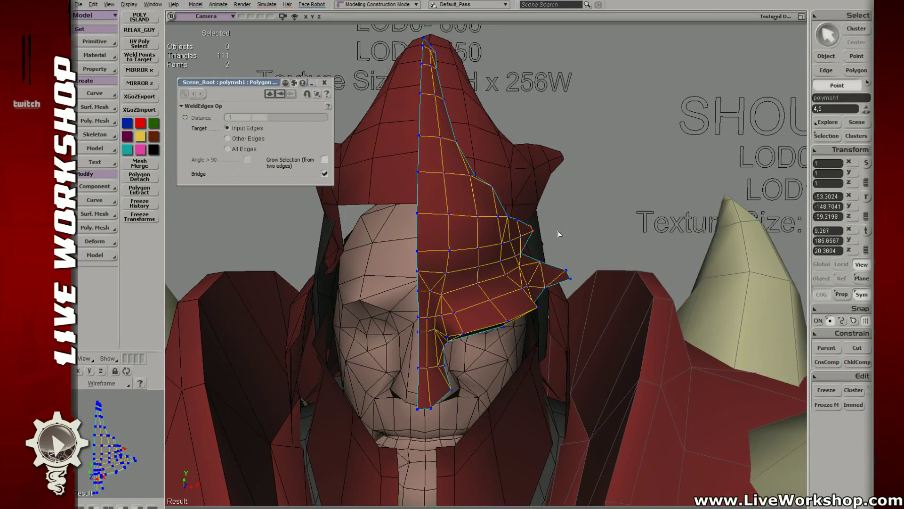
- Delete the small triangle beneath the temple spike's tip and reposition the exposed points of the notch
key(s)
right_drag(560, 234, 486, 248)
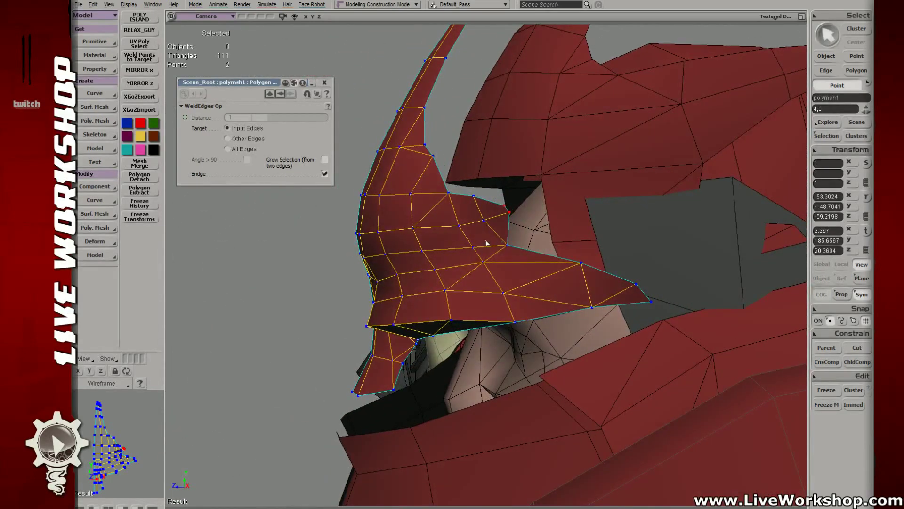
click(508, 233)
key(v)
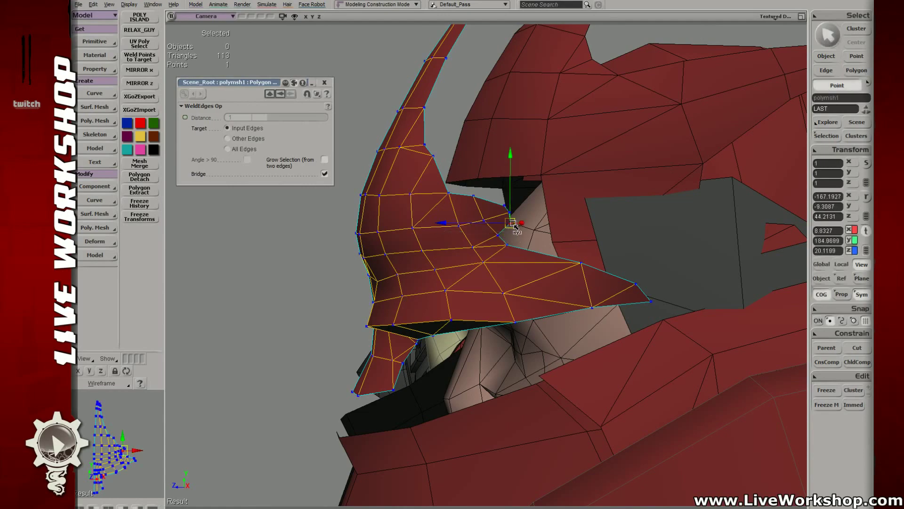
click(499, 236)
key(v)
- Adjust the point at the bottom of the notch, where the small temple spike meets the larger side spike
drag(500, 237, 506, 251)
click(508, 248)
key(v)
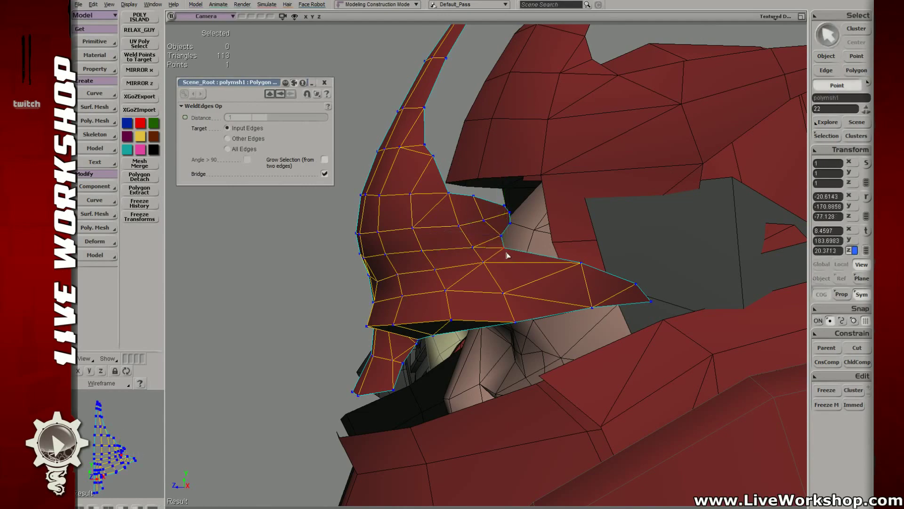
right_drag(508, 255, 566, 249)
key(v)
drag(553, 246, 554, 249)
right_drag(554, 248, 474, 235)
key(v)
- Reposition the rear-edge point just below the small temple spike's tip, working from the side
click(496, 224)
key(v)
drag(499, 224, 498, 224)
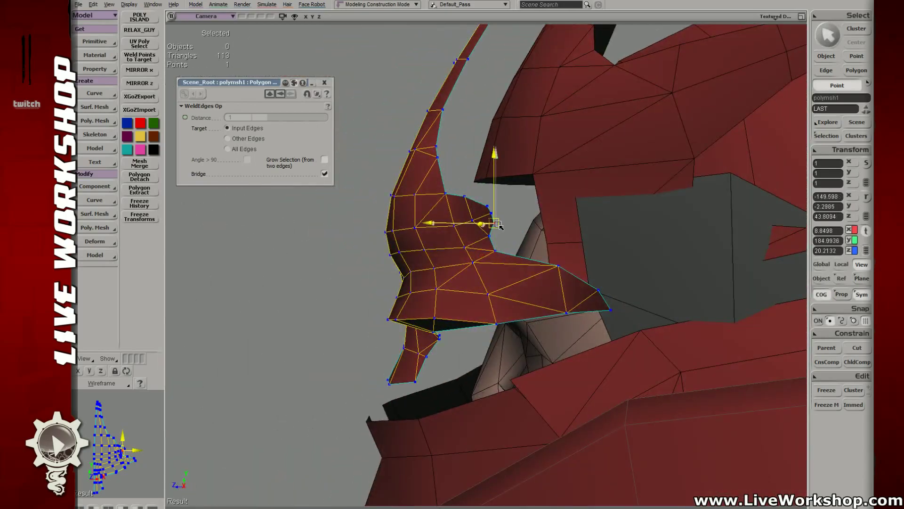
right_drag(498, 224, 545, 223)
key(v)
drag(531, 224, 533, 225)
- Refine the underside of the small temple spike by moving its inner point and shifting its lower tip point outward and back
right_drag(534, 226, 477, 226)
click(474, 221)
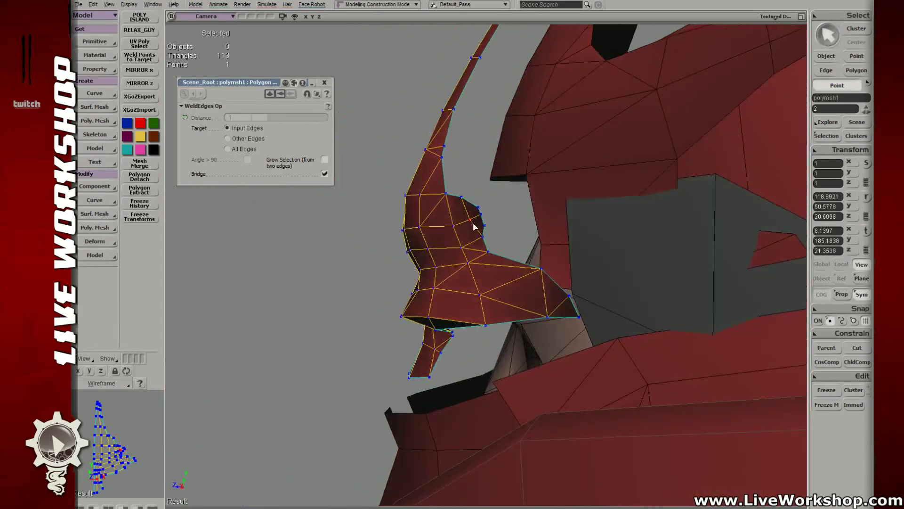
drag(475, 223, 477, 222)
right_drag(477, 223, 542, 229)
drag(517, 220, 539, 217)
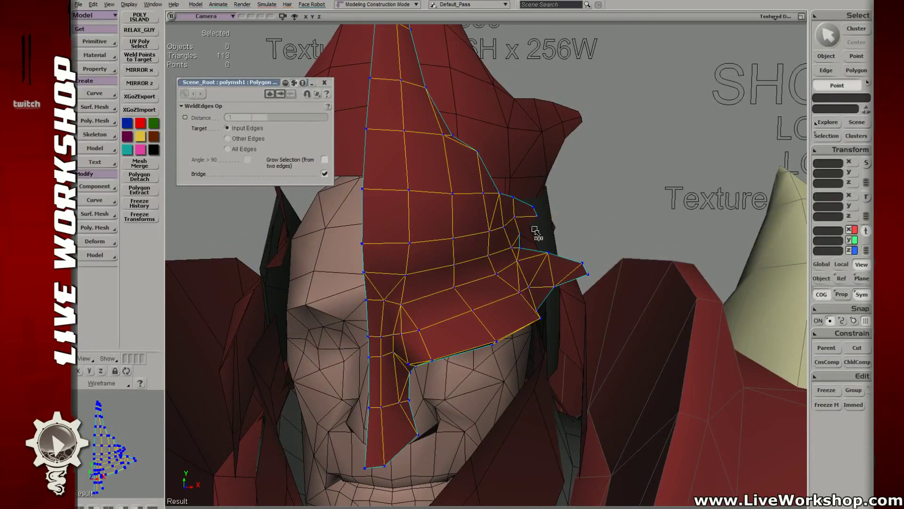
mouse_move(535, 230)
right_down()
mouse_move(518, 222)
mouse_move(557, 234)
mouse_move(530, 227)
right_up()
click(530, 227)
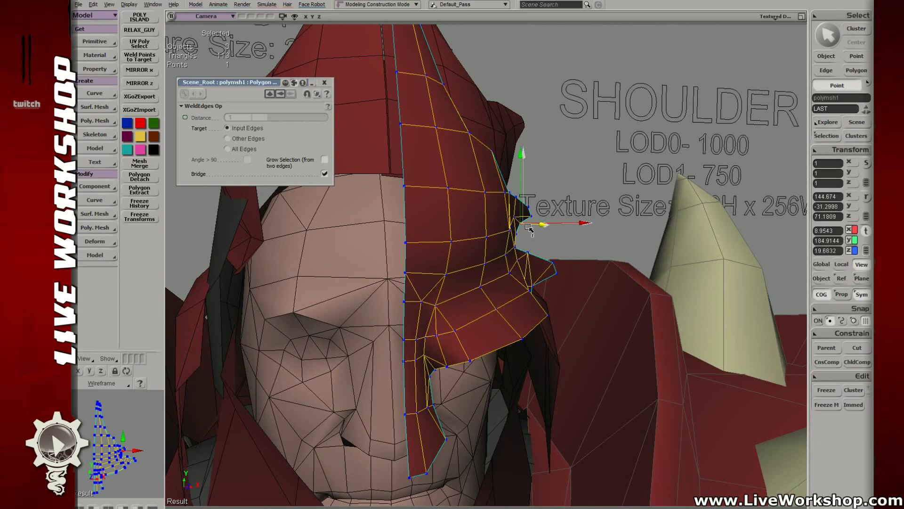
- Close the weld settings and place the finished brow plate half in the HELMET model so it mirrors onto the other side
key(space)
click(575, 238)
middle_drag(575, 238, 372, 159)
click(325, 82)
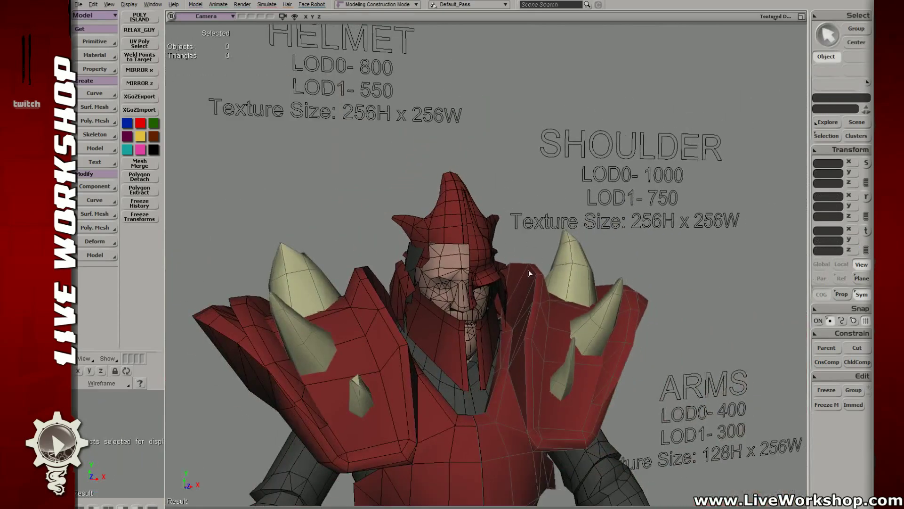
click(487, 263)
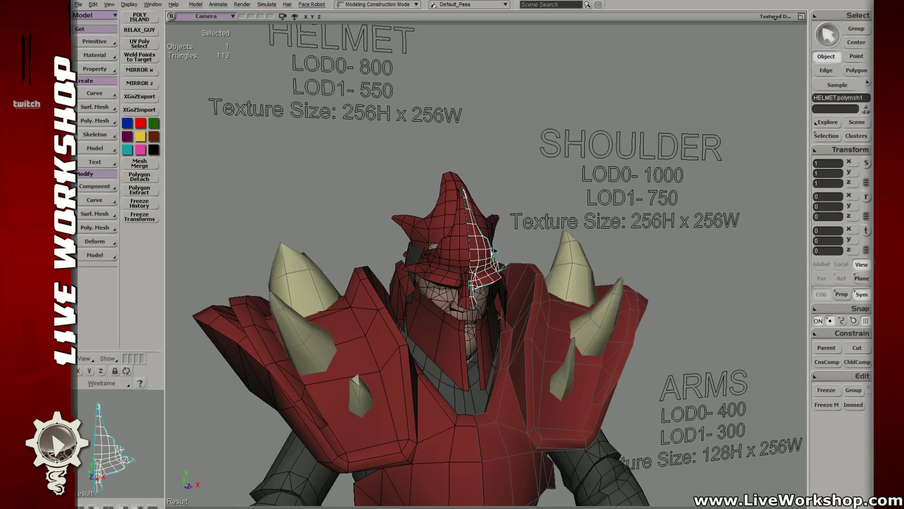
- Save the scene as a new version, changing the version part of its file name to 1b
click(78, 4)
click(94, 49)
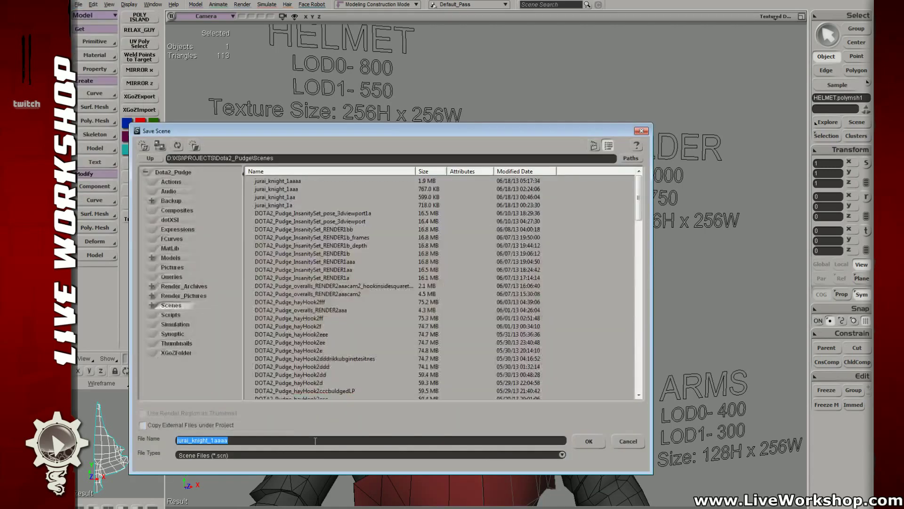
double_click(214, 440)
text(1b)
key(Return)
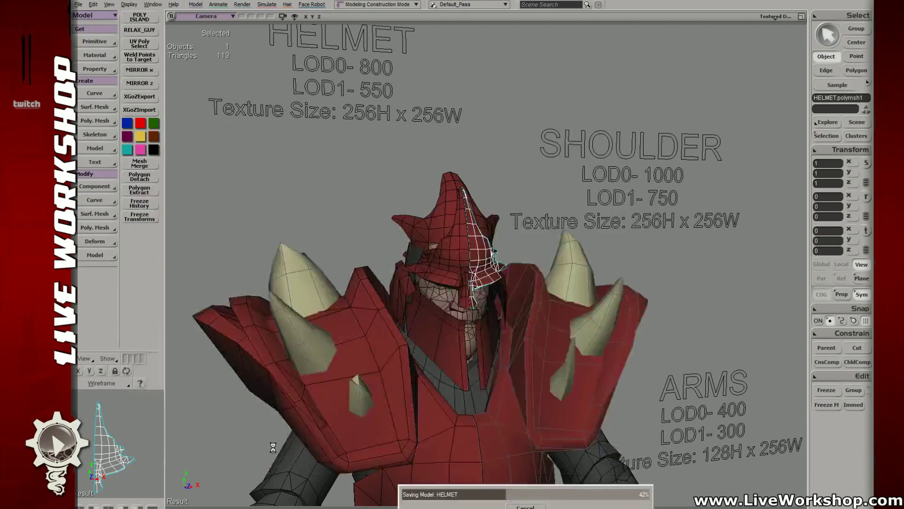
- Select the front lower edge of the helmet's crown plate and extrude it down behind the brow plate
click(533, 170)
right_drag(533, 170, 535, 236)
middle_drag(535, 236, 652, 278)
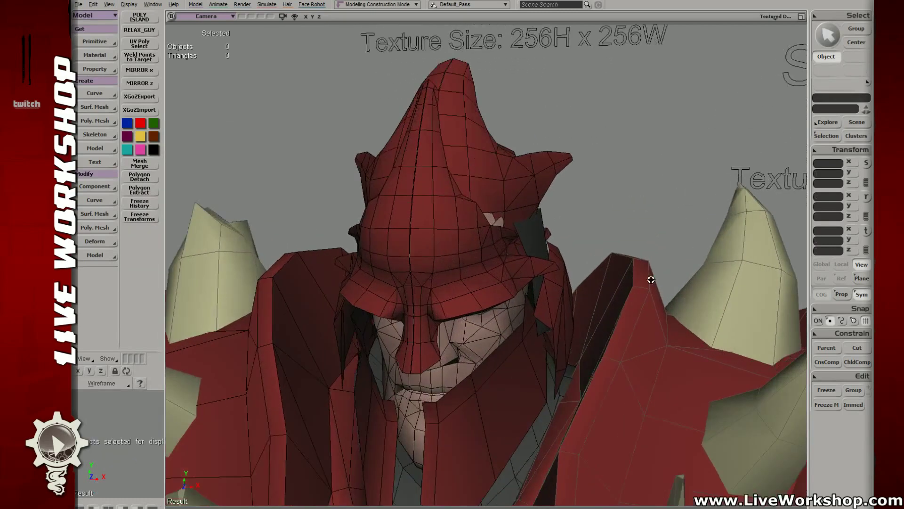
right_drag(652, 278, 515, 231)
click(510, 178)
key(i)
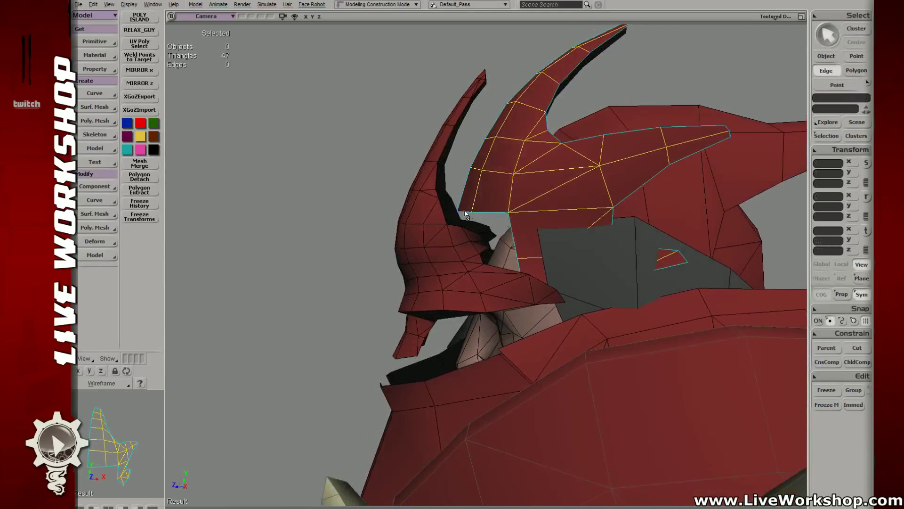
click(466, 212)
key(v)
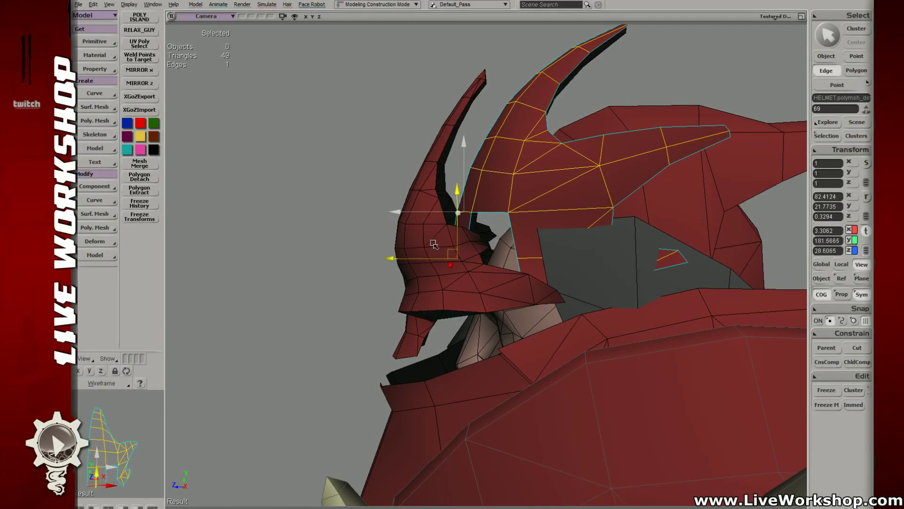
drag(433, 244, 431, 237)
- Bridge the gap between the extruded strip's side edge and the facing front edge of the helmet's side piece with Weld Edges
key(s)
right_drag(476, 221, 490, 207)
key(v)
key(i)
click(514, 245)
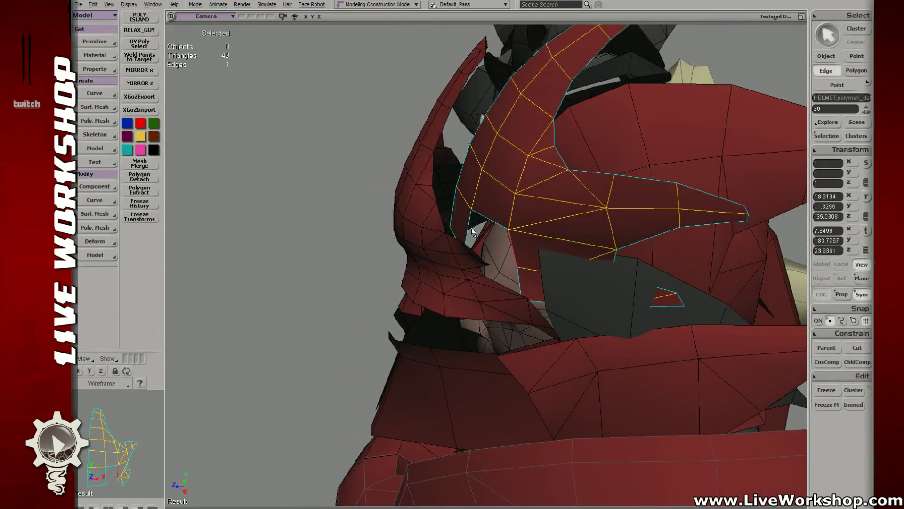
key(Insert)
key(ctrl+z)
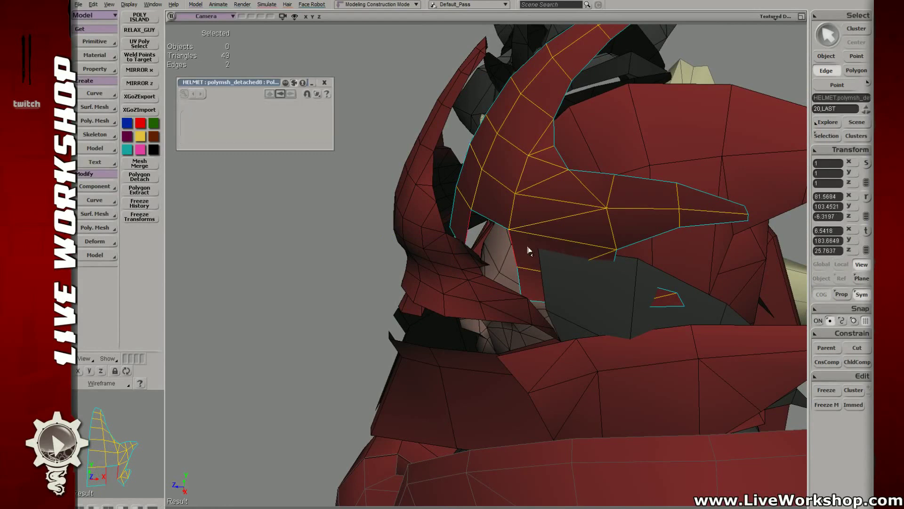
key(ctrl+y)
right_drag(506, 268, 487, 242)
key(ctrl+z)
key(4)
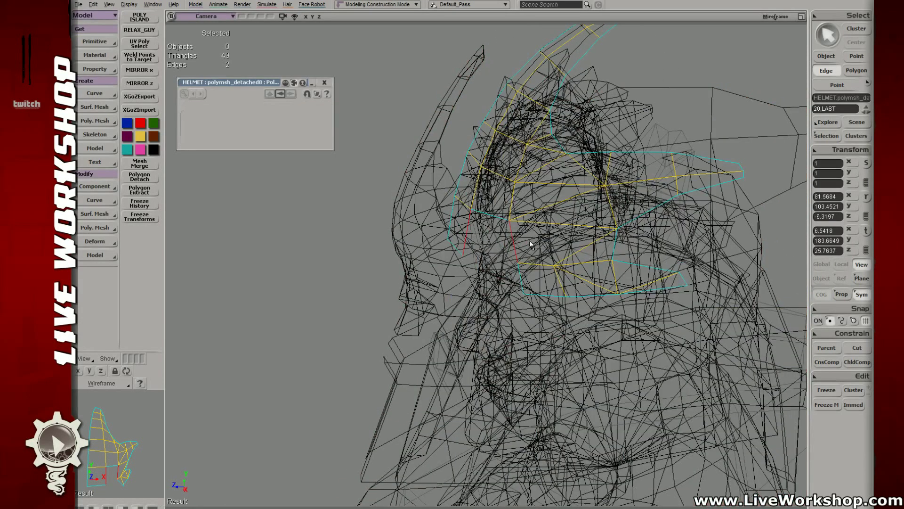
key(ctrl+y)
key(6)
key(t)
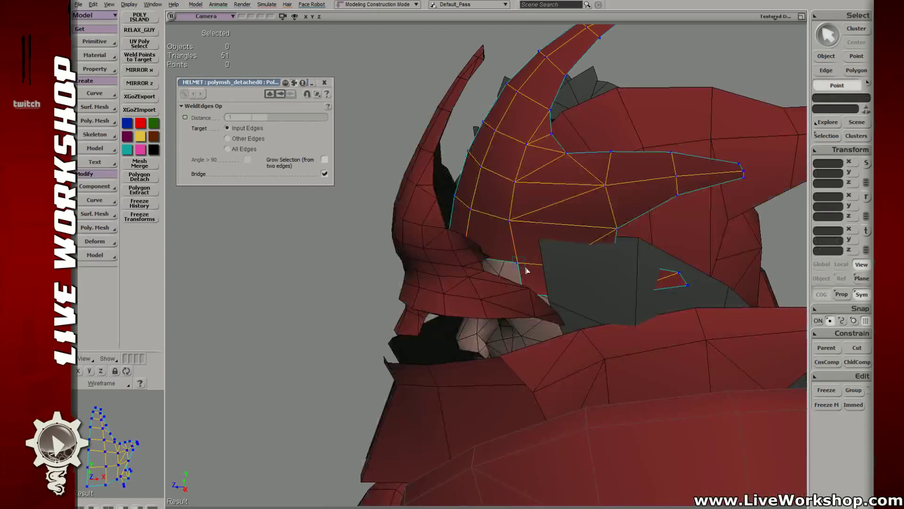
- Adjust the points along the lower edge of the newly bridged section behind the brow plate
right_drag(528, 269, 480, 259)
key(v)
key(t)
click(519, 310)
key(v)
key(v)
click(510, 274)
key(v)
- Move the bridged section's rear lower corner point inward toward the head
key(e)
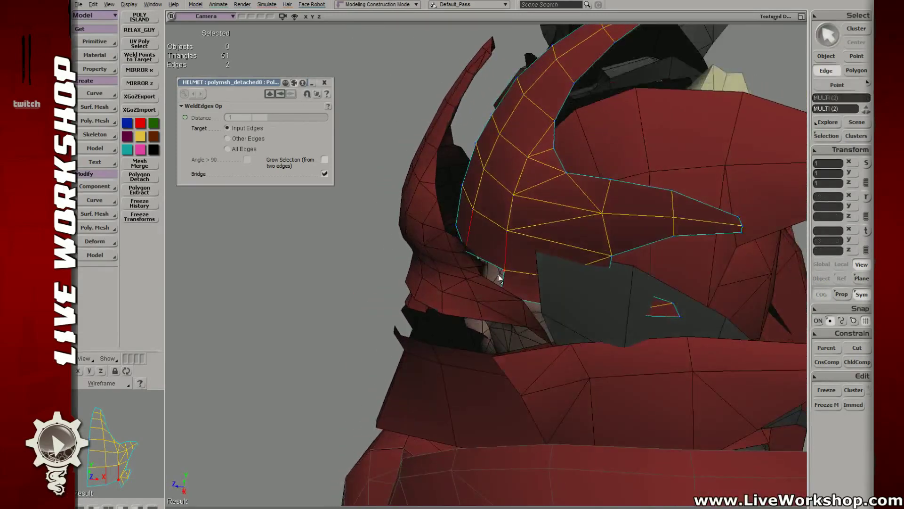
drag(497, 277, 509, 290)
right_drag(509, 291, 570, 307)
key(t)
click(513, 253)
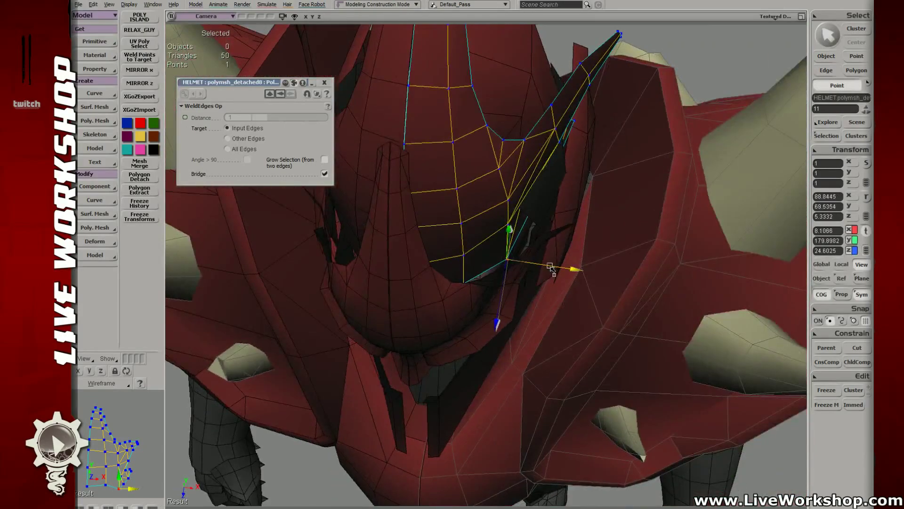
drag(551, 268, 546, 269)
mouse_move(559, 270)
right_down()
mouse_move(555, 247)
mouse_move(601, 285)
mouse_move(559, 263)
right_up()
- Weld the bridged section's interior point to its lower edge point and add an edge from the section's rear corner to the crown plate's side row
key(4)
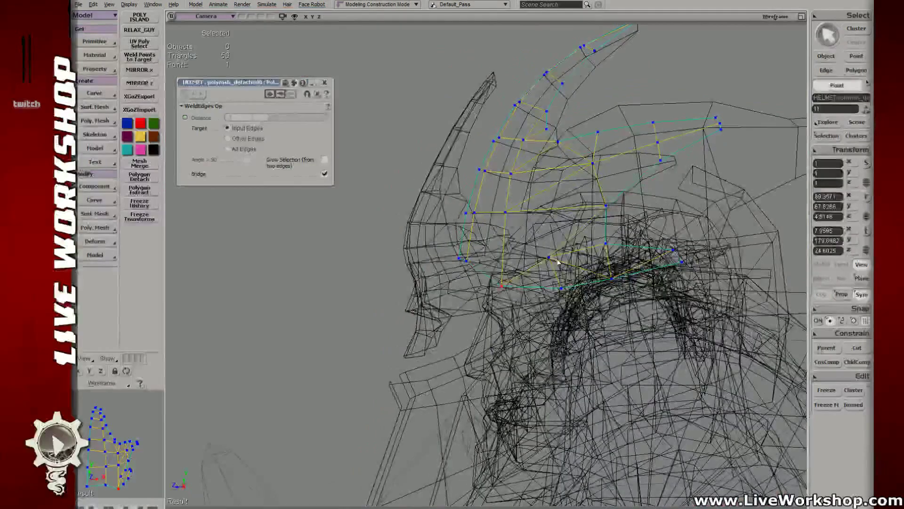
key(m)
drag(555, 260, 563, 286)
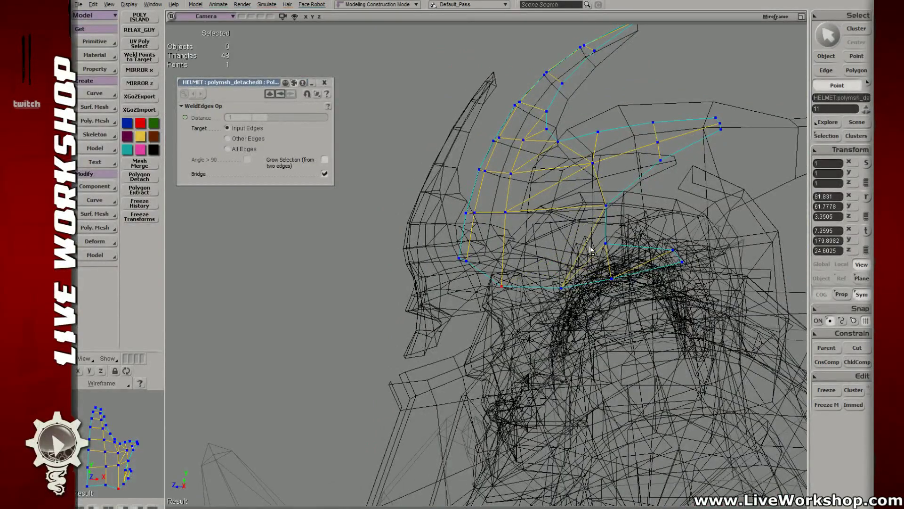
key(e)
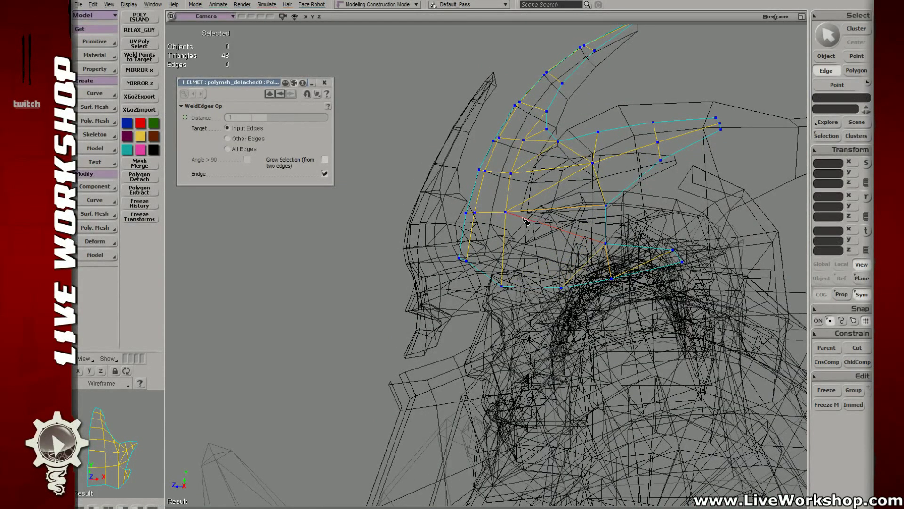
key(t)
click(507, 213)
key(t)
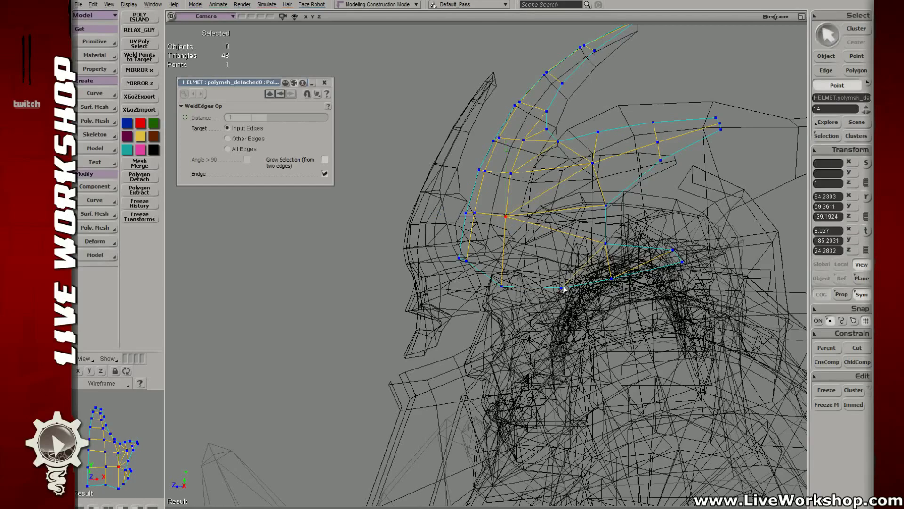
- Remove the surplus point along the bridged section's lower edge to simplify the crown plate's mesh
mouse_move(561, 291)
right_down()
mouse_move(587, 259)
mouse_move(593, 281)
mouse_move(565, 256)
right_up()
key(d)
key(d)
middle_drag(565, 256, 524, 261)
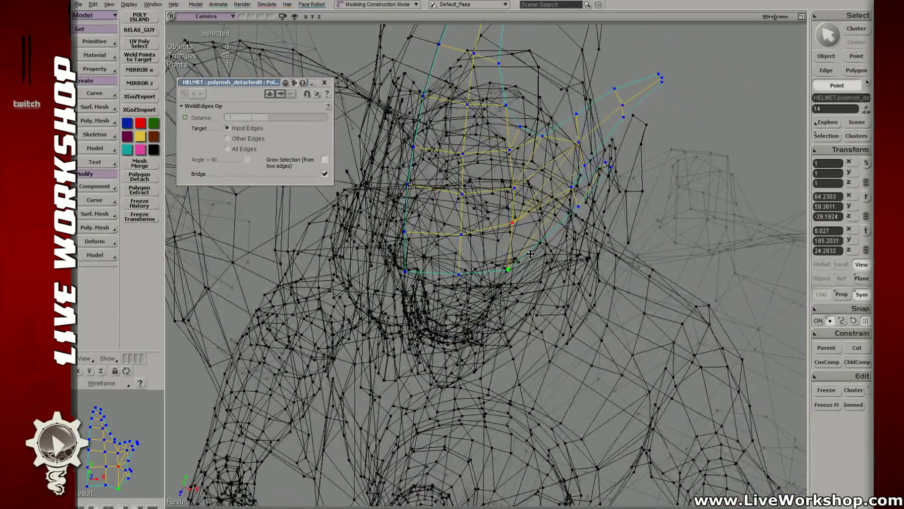
key(e)
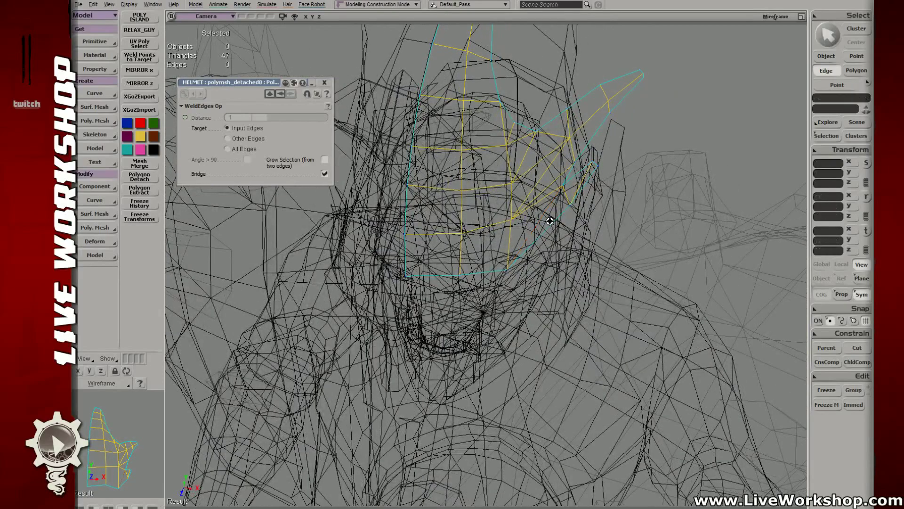
key(ctrl+z)
middle_drag(542, 234, 517, 214)
- Raise the points on the crown plate's lower edge behind the brow plate and freeze the mesh's history
key(t)
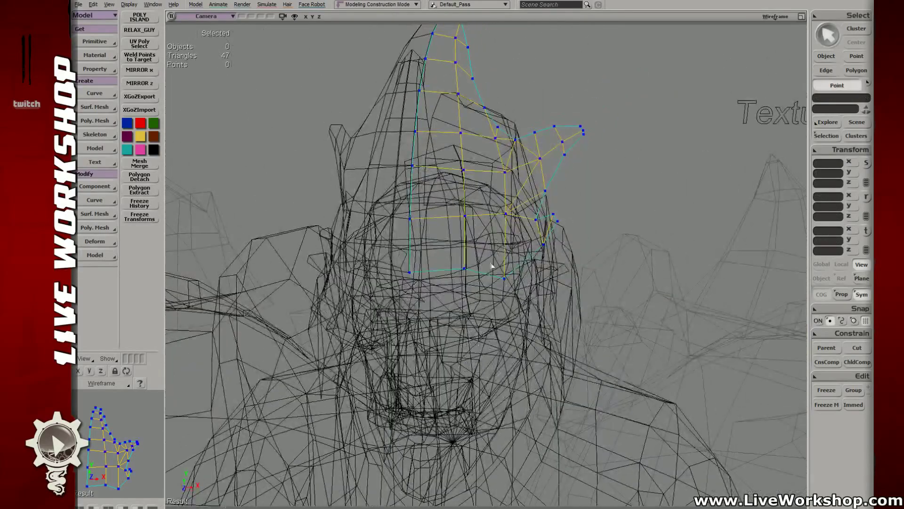
click(503, 277)
mouse_move(552, 257)
middle_down()
mouse_move(488, 257)
mouse_move(480, 275)
mouse_move(499, 242)
mouse_move(472, 253)
mouse_move(383, 236)
middle_up()
key(v)
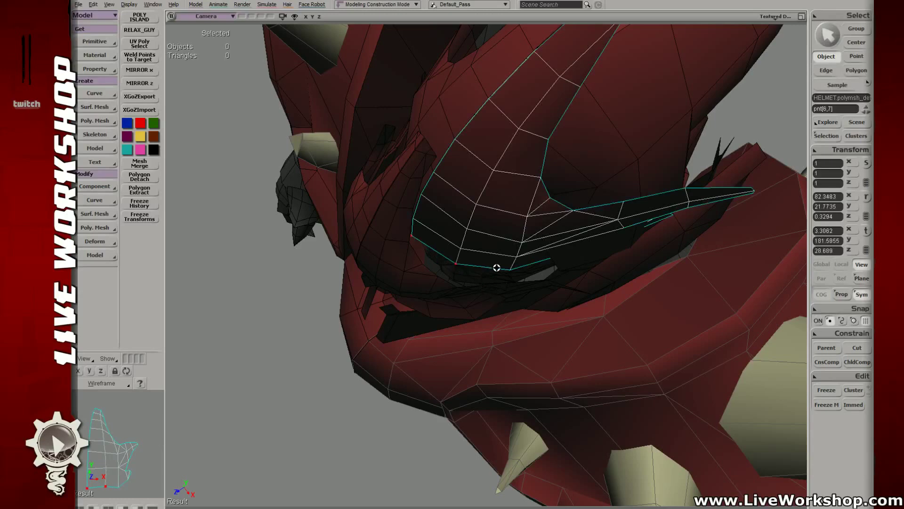
key(v)
mouse_move(497, 268)
middle_down()
mouse_move(450, 205)
mouse_move(517, 185)
middle_up()
key(t)
click(474, 212)
key(v)
key(space)
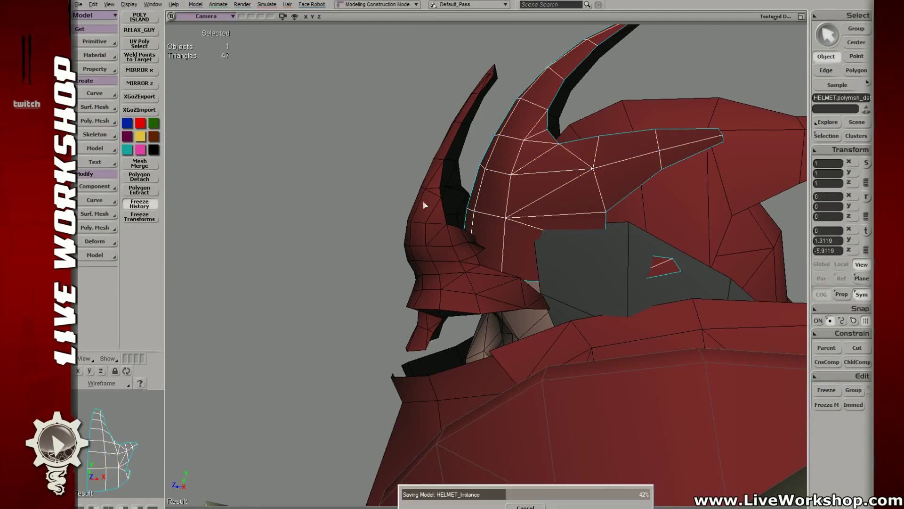
- Select the brow plate's two polygons beside the front centre line and move them slightly back toward the head
click(362, 187)
mouse_move(361, 187)
middle_down()
mouse_move(587, 228)
mouse_move(384, 182)
mouse_move(527, 219)
mouse_move(357, 189)
middle_up()
right_drag(549, 305, 489, 277)
middle_drag(488, 276, 568, 286)
right_drag(488, 267, 516, 236)
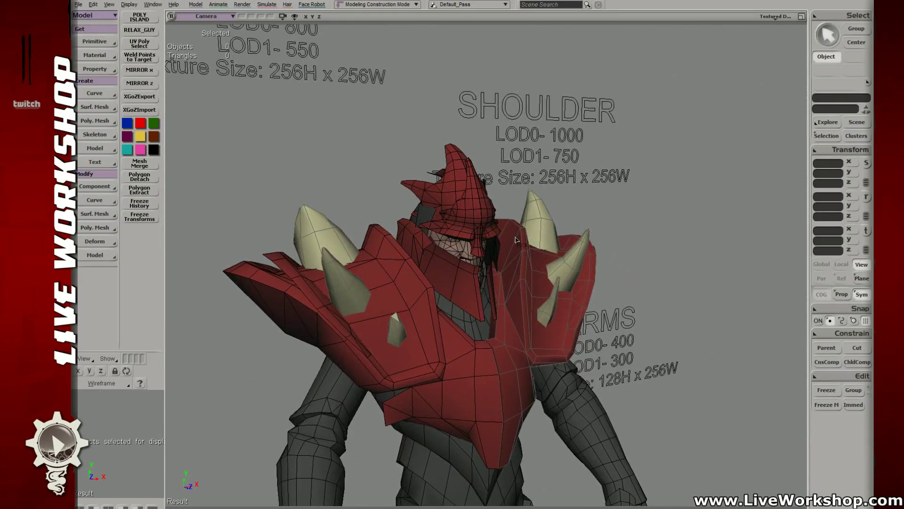
key(w)
right_drag(513, 230, 480, 231)
middle_drag(480, 232, 428, 202)
click(451, 194)
right_drag(429, 201, 432, 210)
key(u)
click(427, 200)
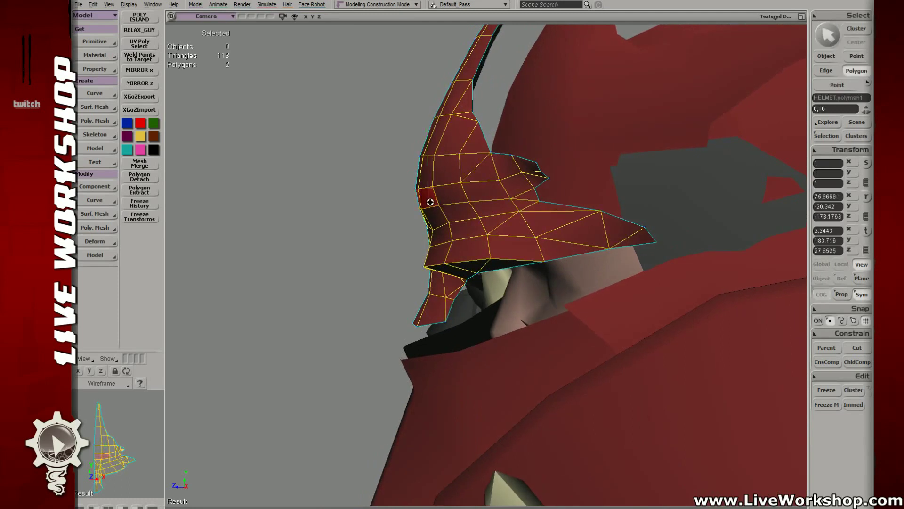
middle_drag(430, 201, 400, 201)
key(v)
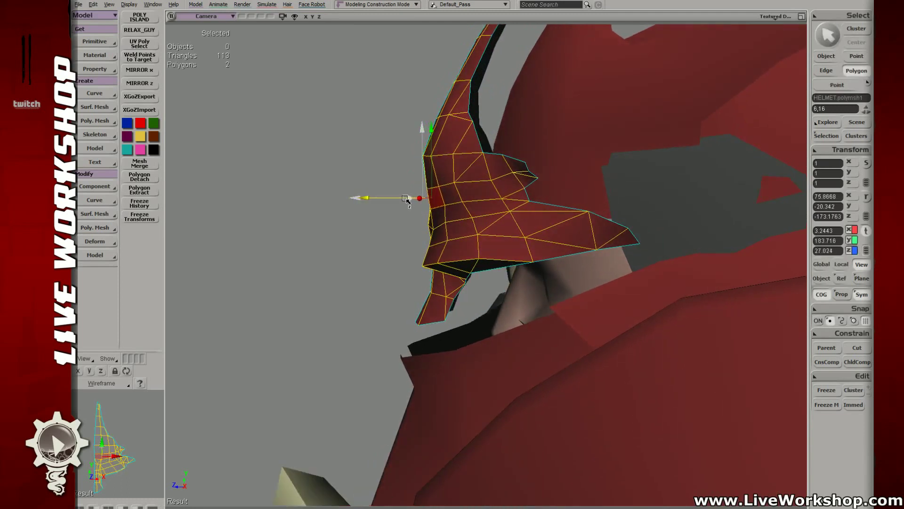
- Reposition individual points on the side of the brow plate above the flared rim to smooth its curve
key(t)
click(455, 183)
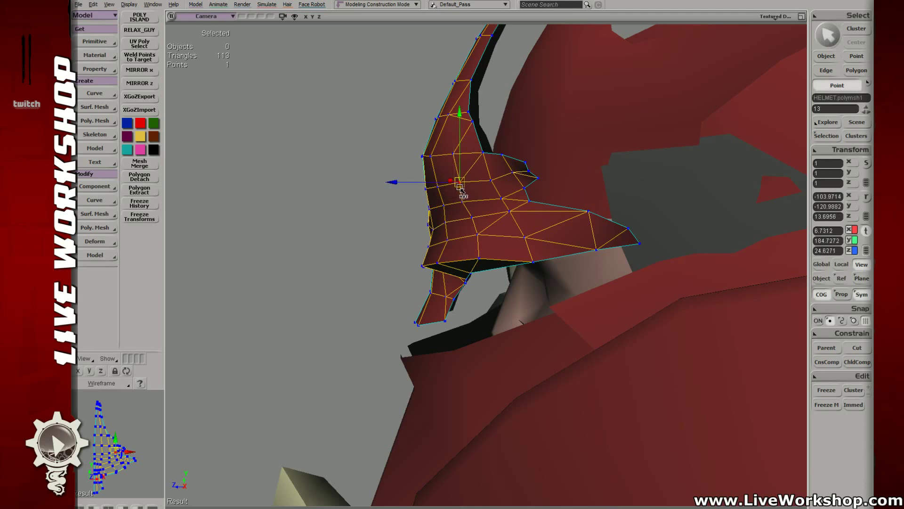
click(454, 203)
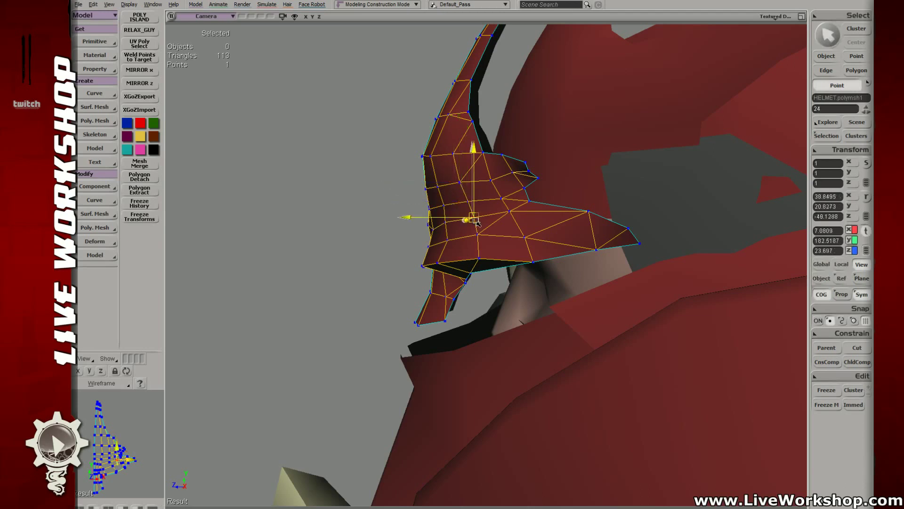
click(447, 224)
middle_drag(448, 226, 449, 230)
- Adjust the depth of two points on the brow plate's front profile just above the nose guard
drag(412, 215, 430, 231)
middle_drag(431, 231, 533, 232)
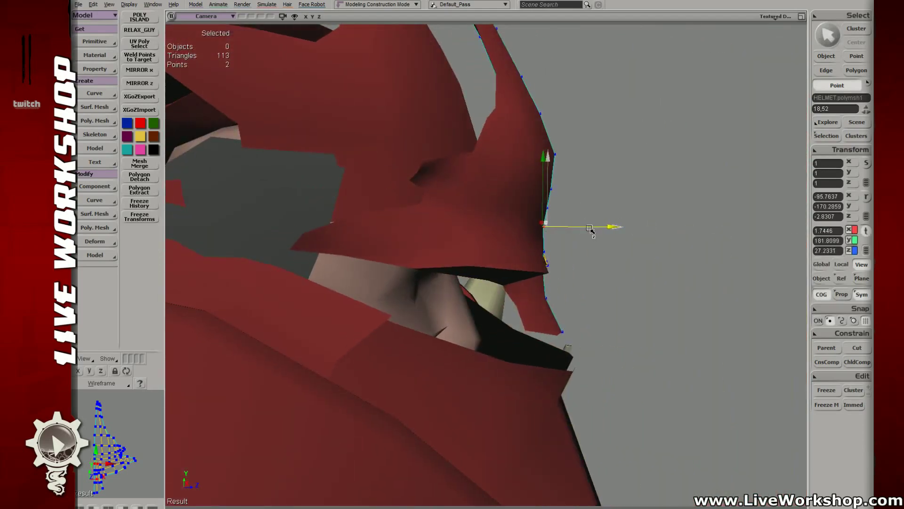
drag(590, 228, 588, 228)
middle_drag(587, 228, 437, 246)
drag(424, 251, 436, 245)
- Select an edge near the top of the brow plate's nose guard and move it to refine the bridge
middle_drag(435, 245, 484, 204)
key(e)
click(454, 268)
key(y)
key(e)
key(v)
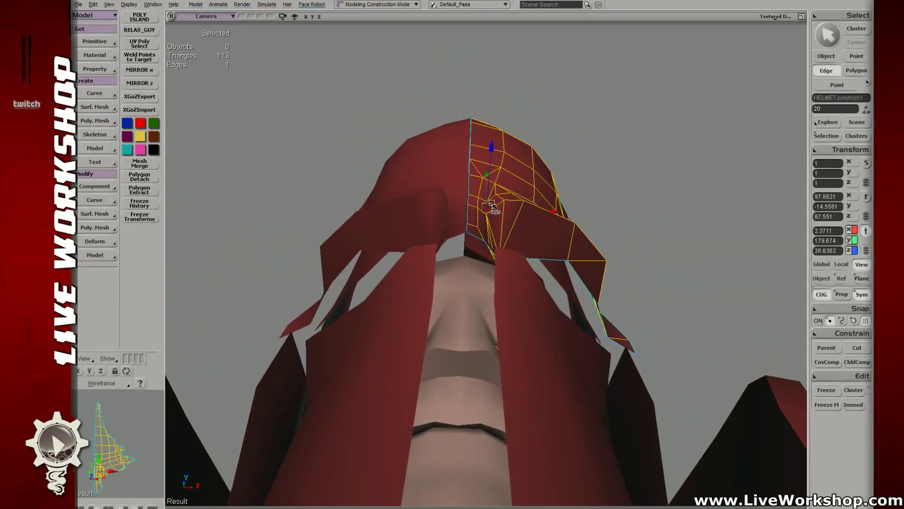
middle_drag(489, 165, 495, 246)
- Adjust the brow plate's inner eye corner point beside the nose guard
key(t)
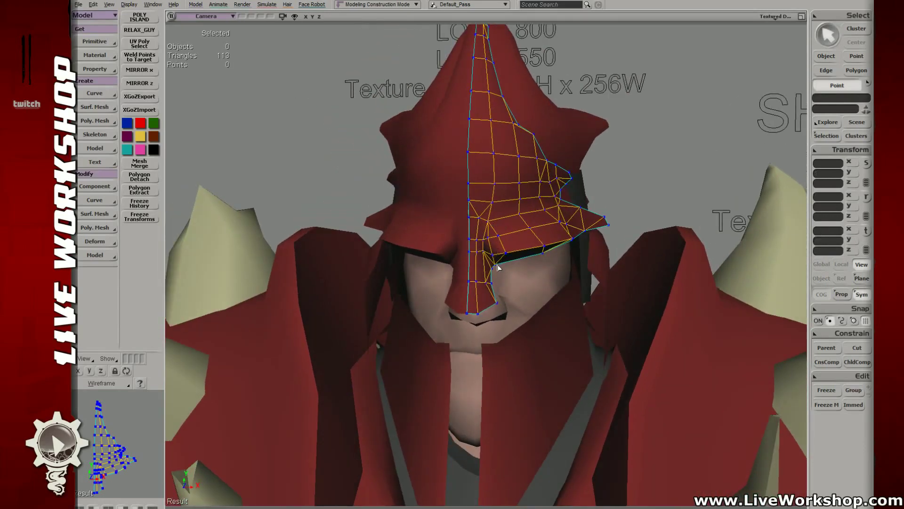
click(495, 264)
key(v)
drag(497, 224, 498, 226)
key(v)
key(v)
key(space)
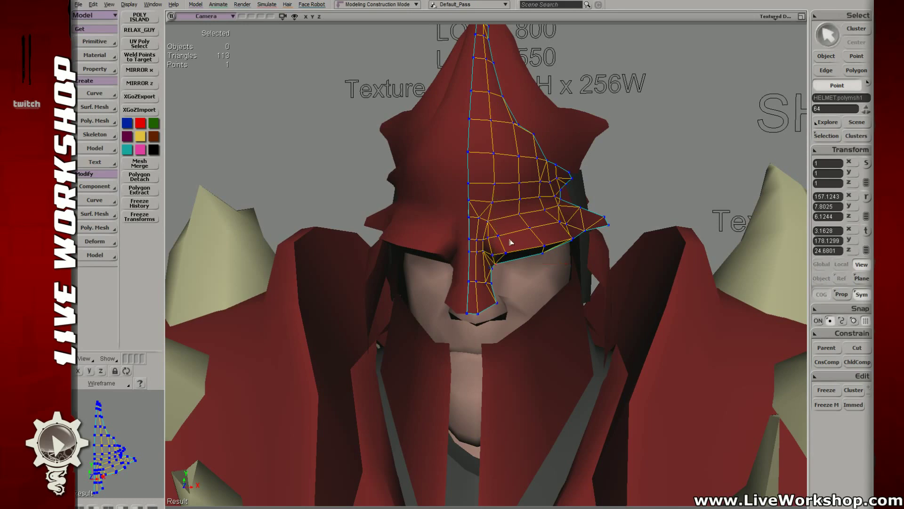
- Select three points along the brow plate's rim above the eye and adjust their height
key(v)
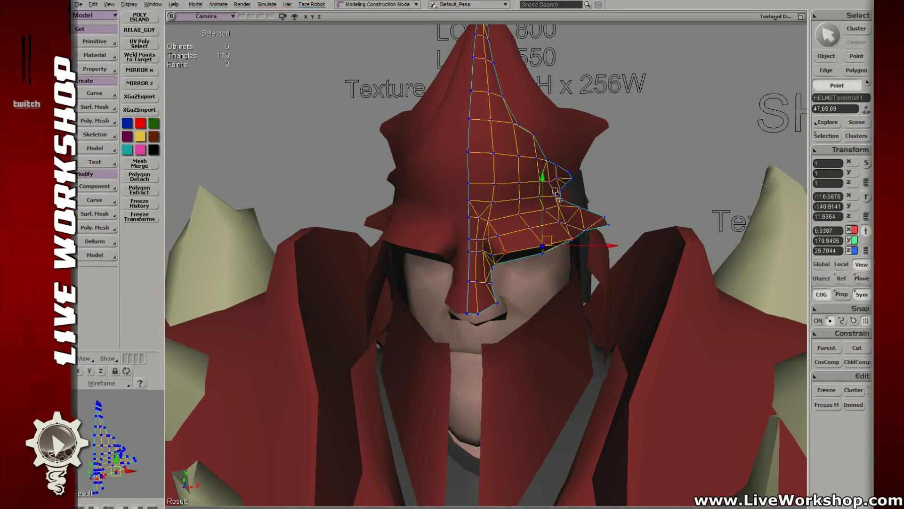
drag(556, 187, 555, 186)
key(s)
middle_drag(556, 186, 249, 155)
right_drag(248, 155, 501, 268)
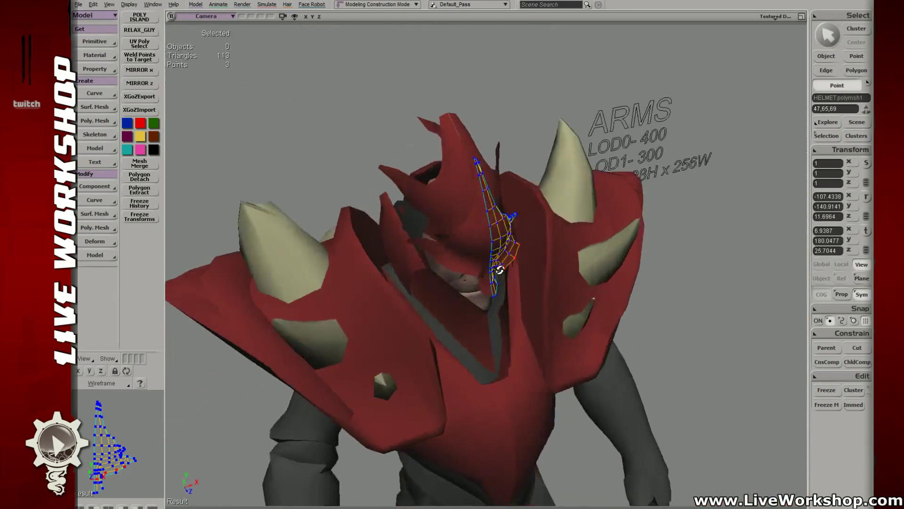
middle_drag(501, 269, 464, 228)
right_drag(465, 227, 428, 216)
middle_drag(428, 216, 549, 222)
mouse_move(549, 222)
right_down()
mouse_move(513, 238)
mouse_move(533, 246)
mouse_move(561, 226)
right_up()
key(v)
drag(518, 182, 519, 178)
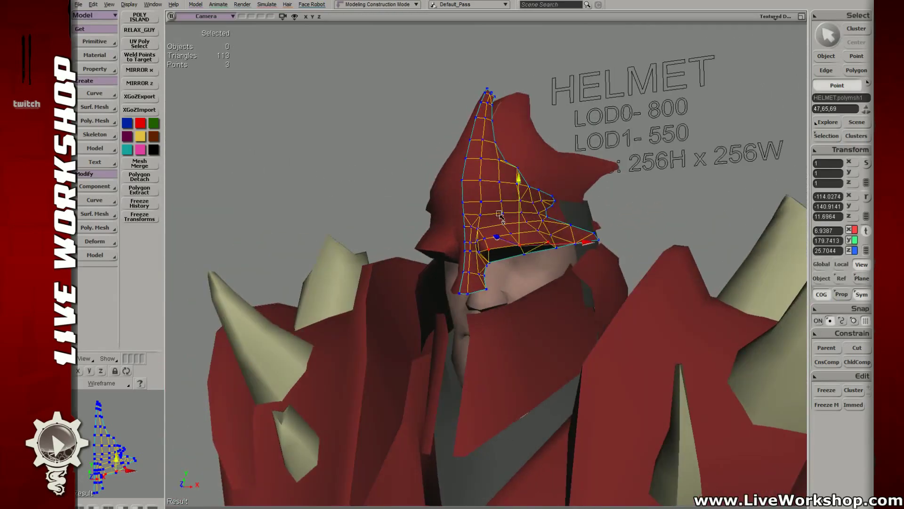
- Adjust the height of the single underside point on the brow plate's eye opening, midway along the rim
key(s)
right_drag(518, 178, 551, 207)
middle_drag(551, 207, 556, 278)
mouse_move(556, 277)
right_down()
mouse_move(572, 270)
mouse_move(553, 268)
right_up()
key(t)
click(490, 258)
key(v)
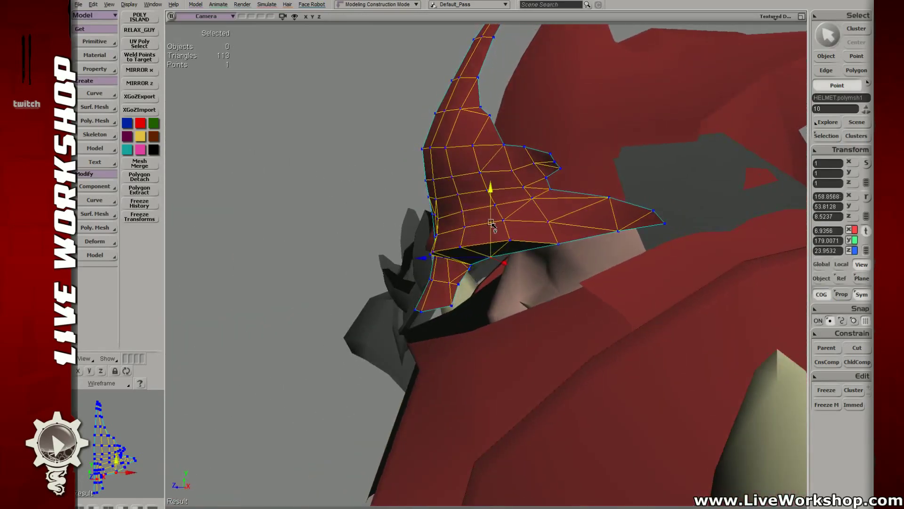
key(s)
right_drag(450, 234, 504, 231)
key(v)
drag(508, 228, 511, 221)
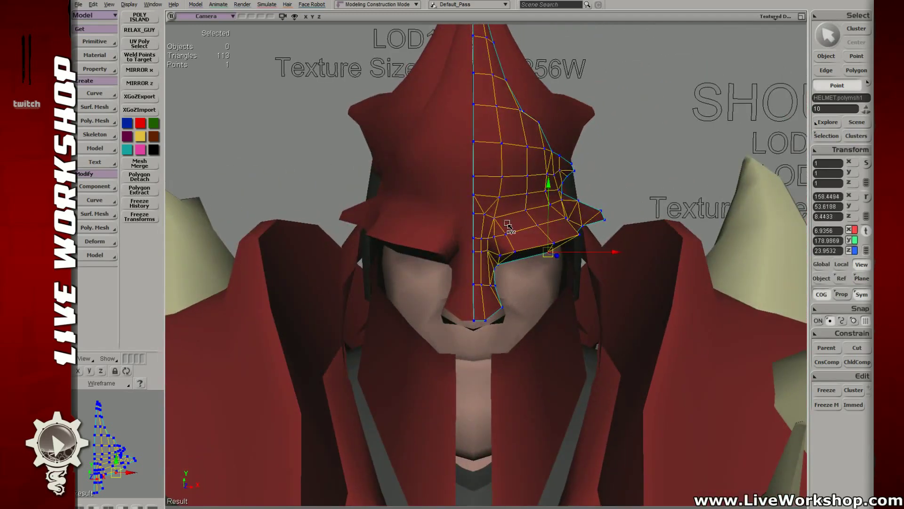
- Select the two points at the inner corner of the eye opening and reposition them together
key(t)
drag(491, 262, 503, 273)
key(v)
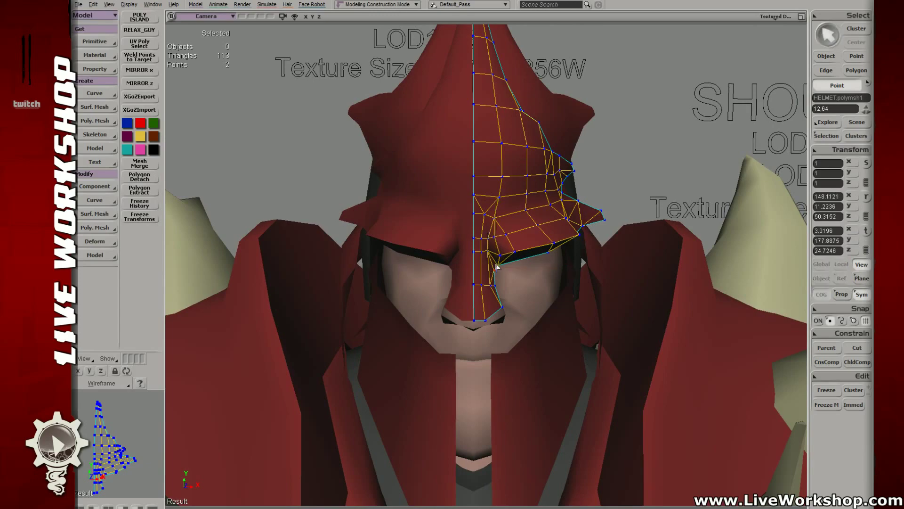
middle_drag(493, 241, 471, 250)
key(space)
click(626, 160)
middle_drag(626, 160, 500, 254)
right_drag(499, 254, 476, 264)
middle_drag(476, 264, 661, 320)
- Reposition the brow plate's upper forehead point two columns out from the centre line
key(space)
click(471, 244)
right_drag(471, 244, 527, 231)
key(t)
key(v)
drag(521, 211, 526, 218)
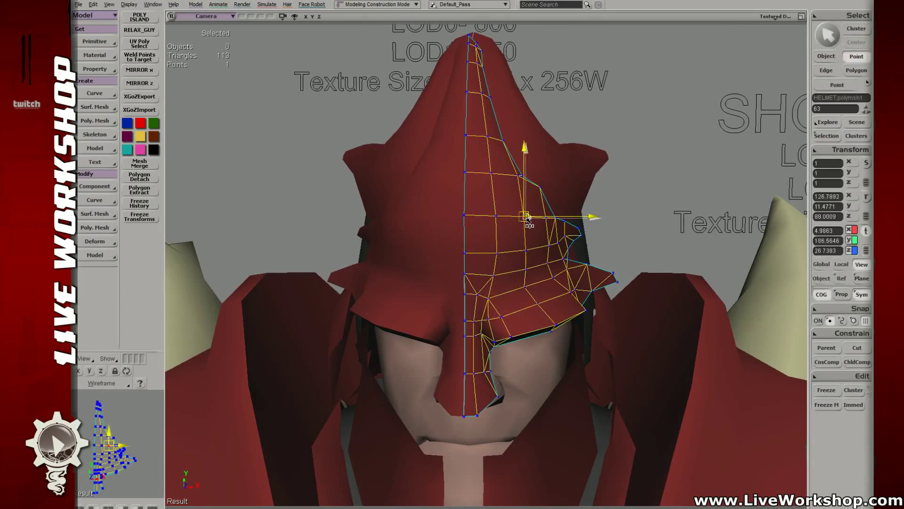
right_drag(516, 217, 509, 227)
- Move the two forehead points in the column beside the brow plate's centre line sideways
key(t)
drag(488, 205, 509, 258)
key(v)
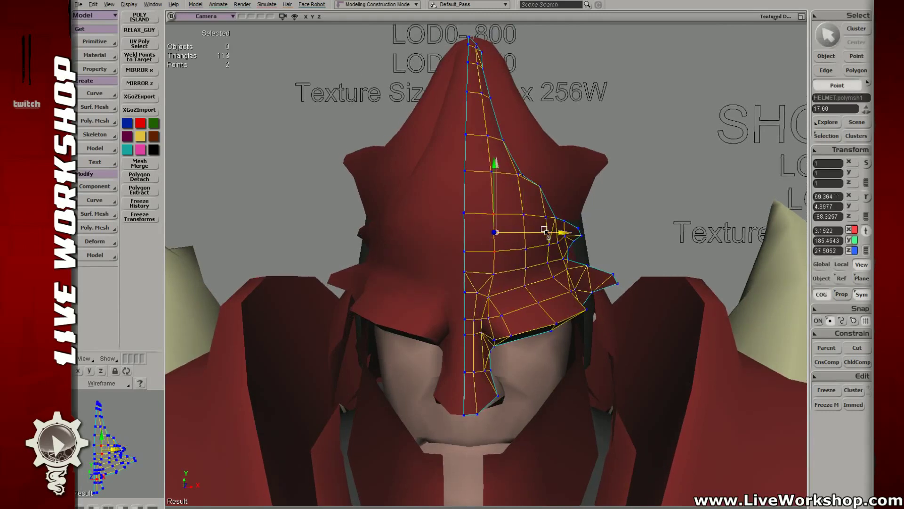
drag(545, 232, 543, 230)
- Adjust the depth of the front points in the brow plate's upper forehead row, including the next point outward
right_drag(543, 231, 395, 230)
key(t)
drag(386, 207, 404, 227)
key(v)
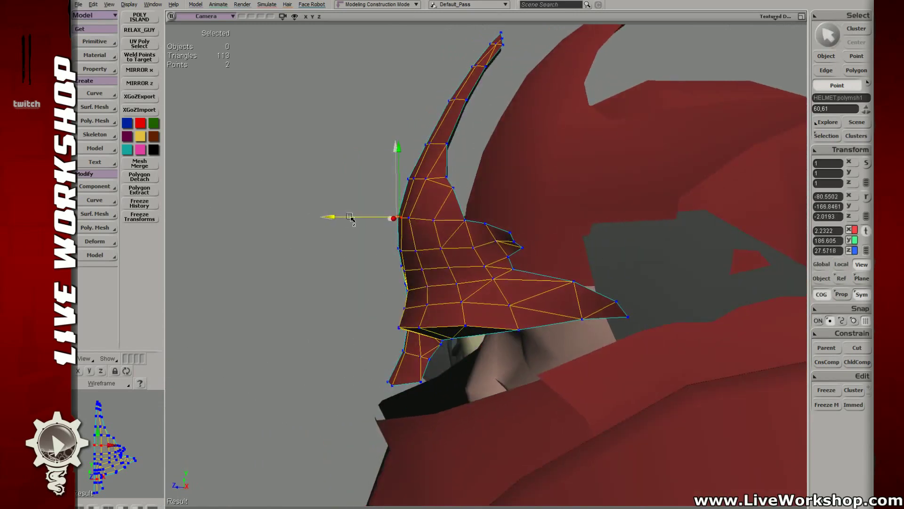
click(418, 221)
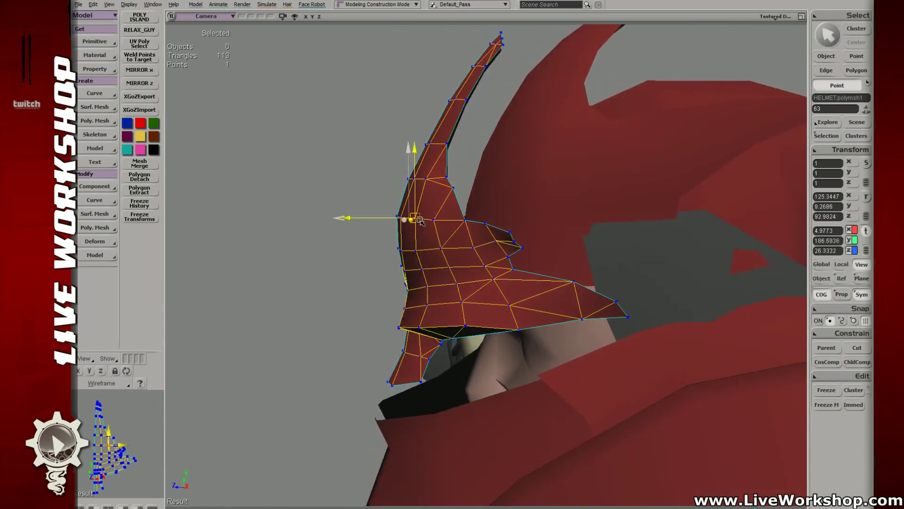
- Reposition points in the brow plate's middle rows from the side to even out the mesh spacing
key(t)
drag(426, 212, 447, 248)
key(t)
key(t)
drag(439, 261, 454, 276)
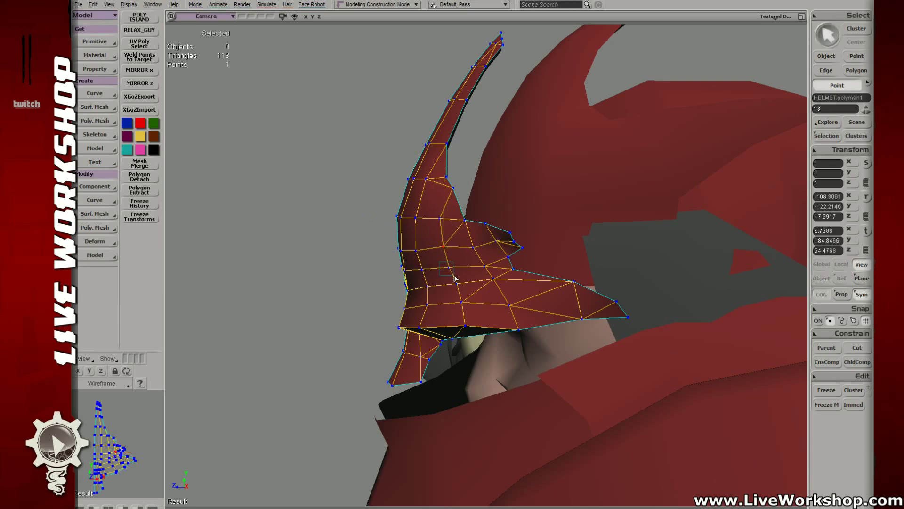
click(416, 267)
drag(417, 252, 419, 252)
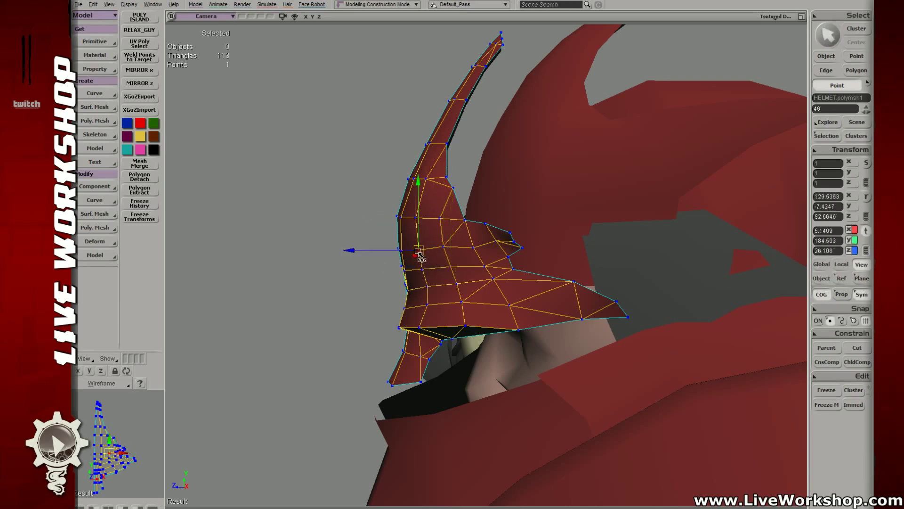
- Move the brow plate's outer middle-row point near the temple spike inward from the front
key(s)
right_drag(420, 252, 480, 232)
key(v)
click(526, 225)
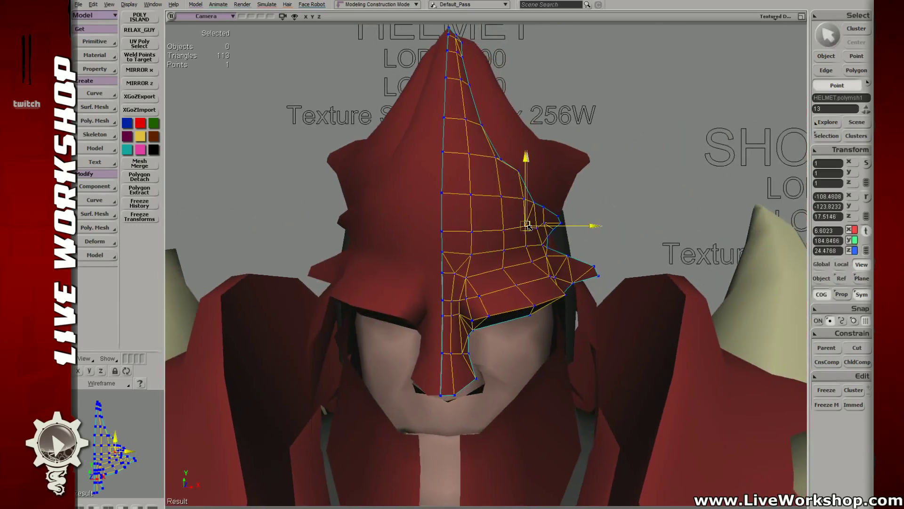
- Examine the helmet's shape and silhouette on the full character from several angles
key(space)
drag(655, 192, 667, 210)
drag(565, 198, 414, 186)
scroll(415, 186, down, 5)
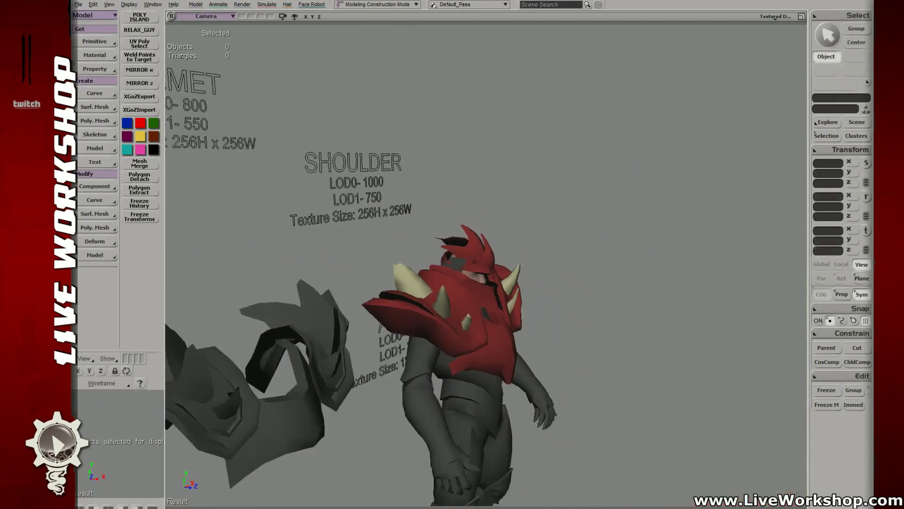
drag(339, 195, 376, 195)
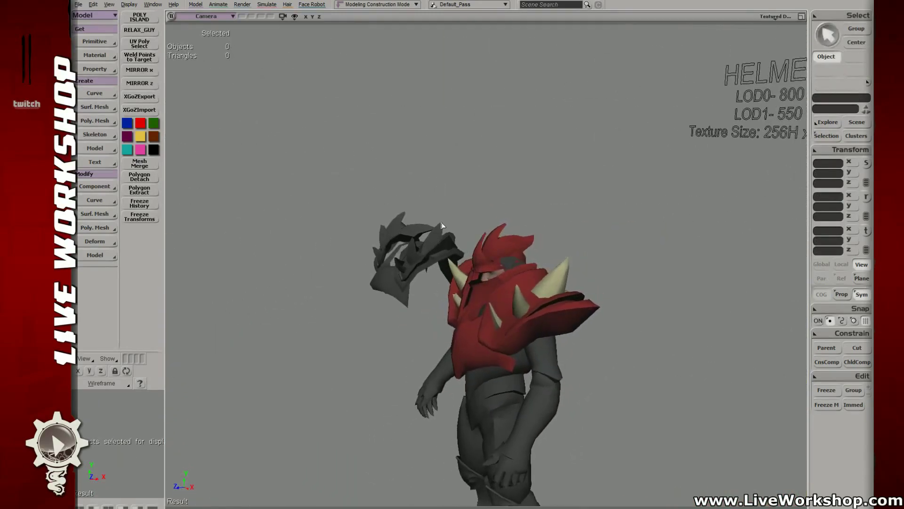
drag(476, 266, 392, 256)
scroll(483, 262, up, 5)
scroll(447, 240, up, 5)
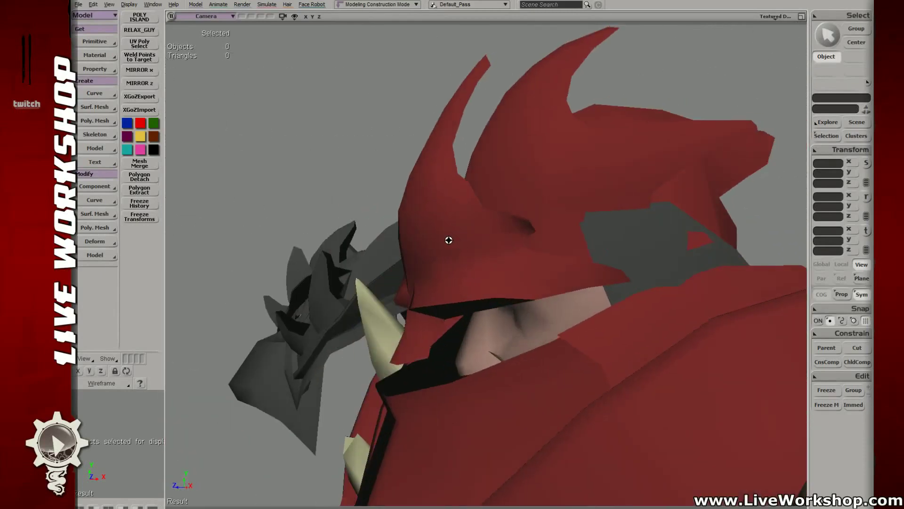
- Adjust the brow plate's points near the front centre line above the nose guard from the side
click(448, 241)
drag(447, 240, 459, 267)
key(t)
key(v)
click(455, 249)
key(v)
click(456, 269)
key(v)
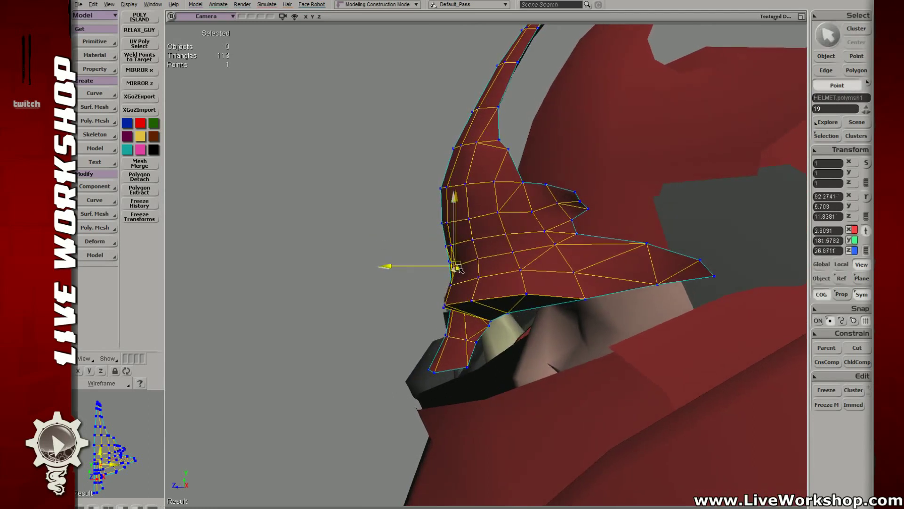
- Reposition the brow plate's second-column points above the nose guard to smooth the front curve in the side view
click(478, 260)
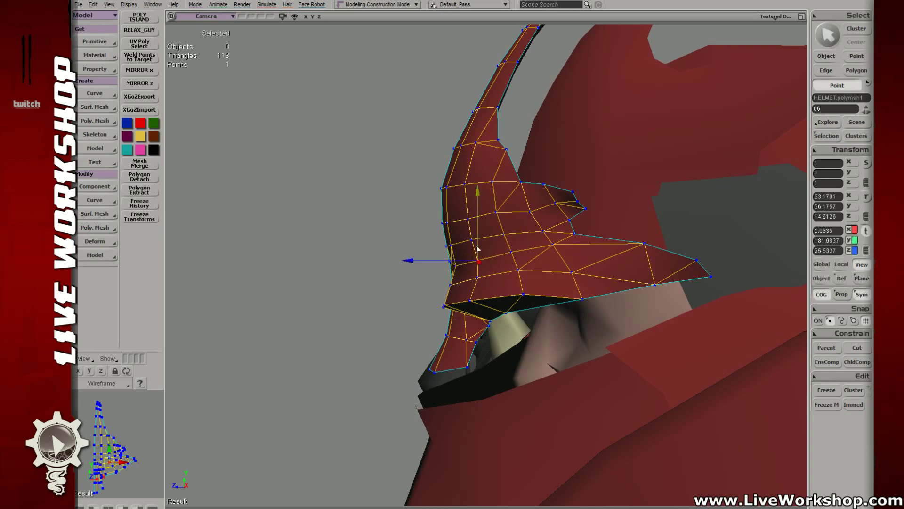
click(469, 219)
drag(469, 219, 447, 221)
key(v)
key(s)
right_drag(476, 233, 474, 235)
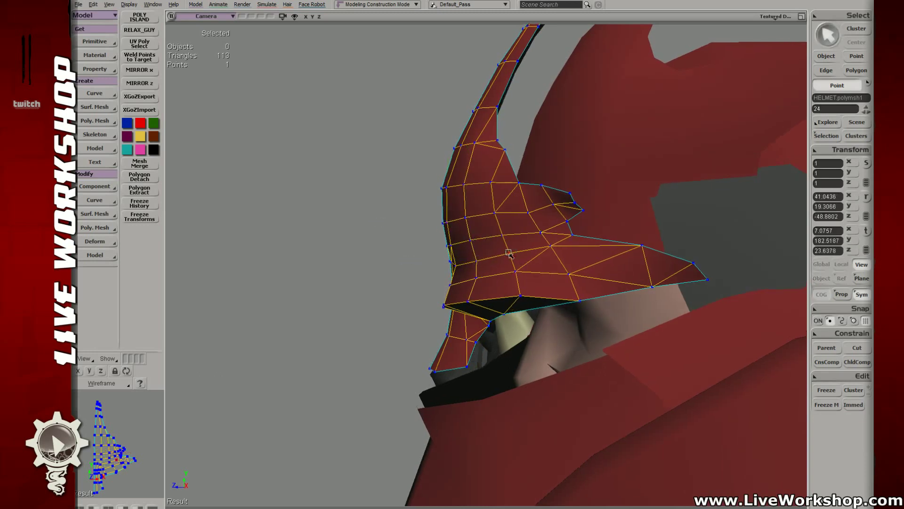
- Adjust the brow plate's middle-row points toward the temple spike from the side and front to even out the mesh
key(v)
drag(509, 253, 561, 248)
click(502, 235)
key(v)
click(551, 247)
key(v)
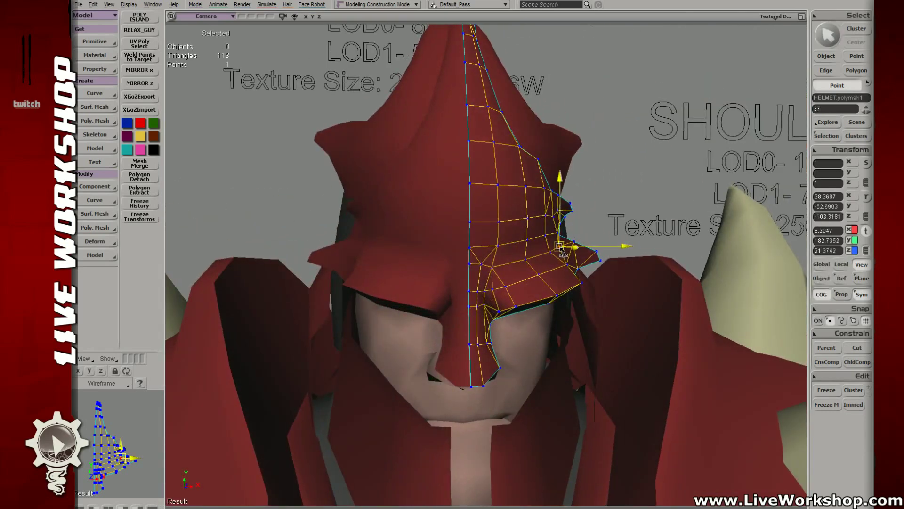
key(s)
right_drag(561, 247, 557, 241)
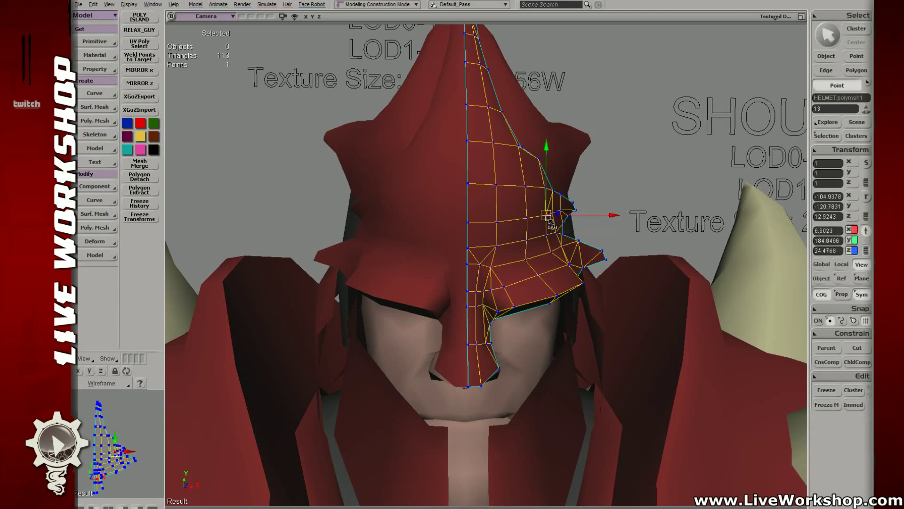
drag(557, 133, 549, 154)
drag(587, 181, 520, 195)
key(v)
drag(520, 195, 541, 188)
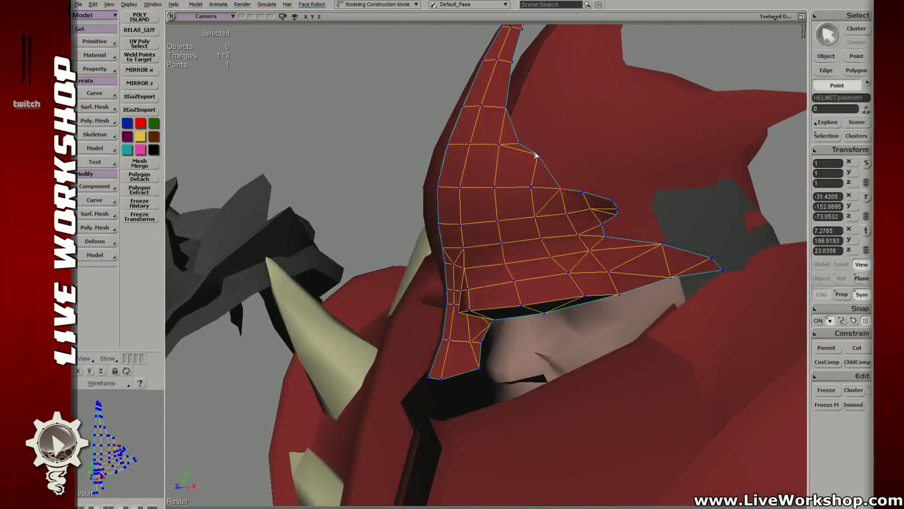
- Reposition the brow plate's outer-edge points at the base of the tall centre spike from the side
click(536, 155)
key(v)
drag(537, 156, 490, 145)
key(v)
key(t)
click(490, 144)
key(v)
key(t)
click(510, 191)
key(v)
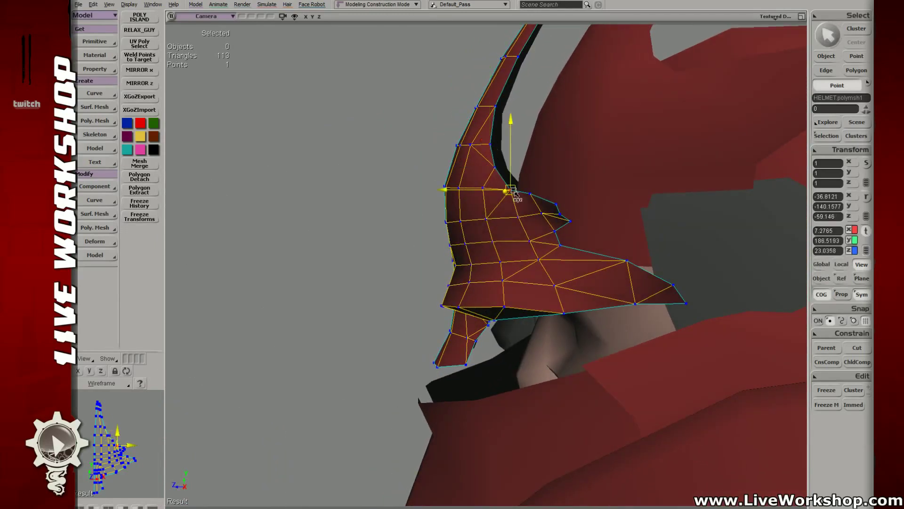
- Examine the reshaped helmet's silhouette on the full character from the front, the side and at a distance
drag(511, 190, 596, 189)
middle_drag(596, 189, 486, 210)
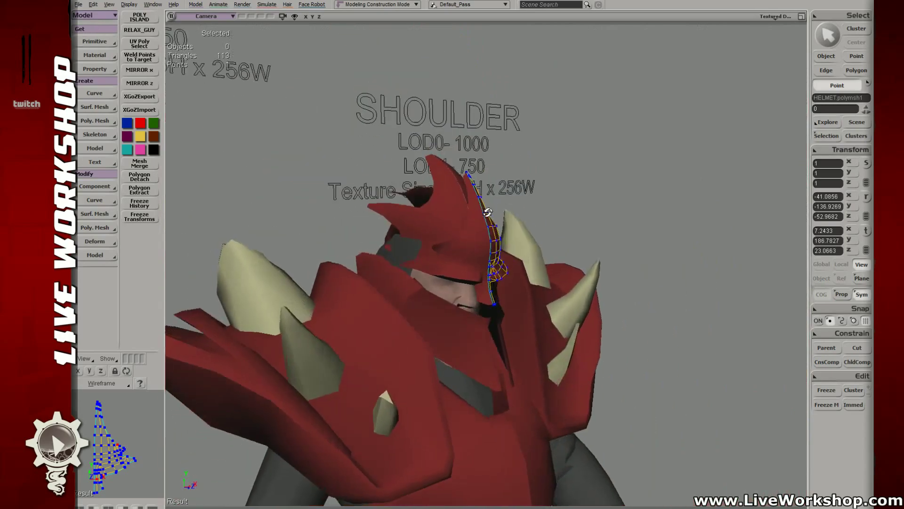
right_drag(486, 210, 428, 222)
middle_drag(428, 222, 547, 238)
right_drag(547, 238, 527, 219)
mouse_move(528, 219)
mouse_down()
mouse_move(521, 226)
mouse_move(529, 218)
mouse_up()
key(space)
middle_drag(636, 191, 286, 154)
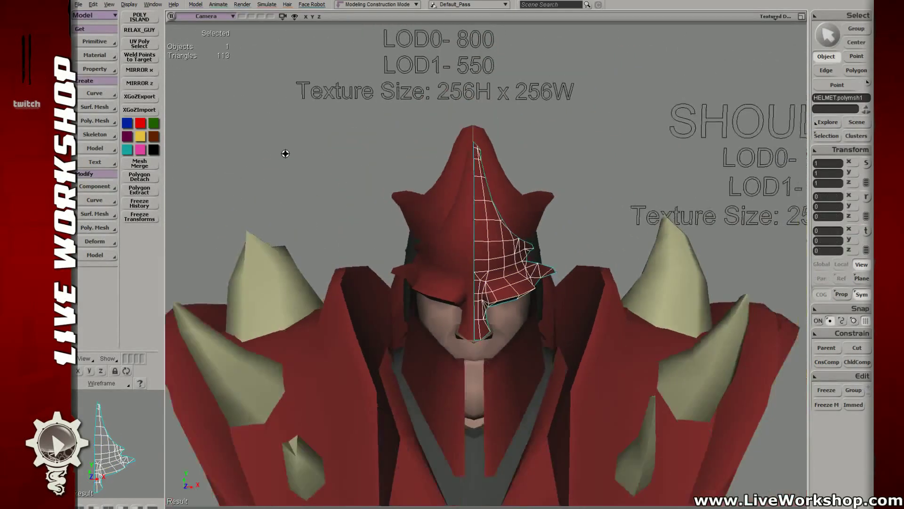
click(314, 194)
key(s)
middle_drag(534, 285, 329, 220)
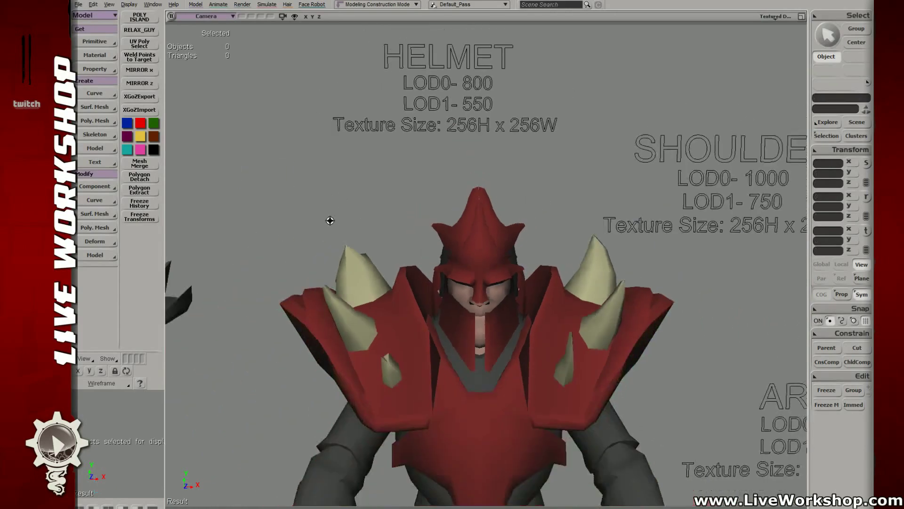
right_drag(531, 291, 499, 302)
middle_drag(499, 303, 414, 262)
right_drag(414, 262, 473, 272)
middle_drag(473, 273, 400, 250)
right_drag(511, 277, 456, 289)
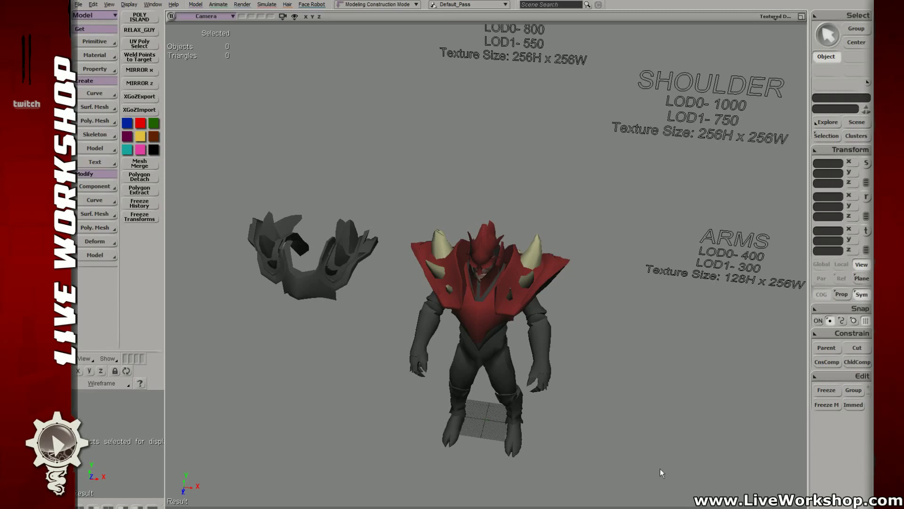
drag(903, 50, 903, 80)
middle_drag(453, 258, 616, 250)
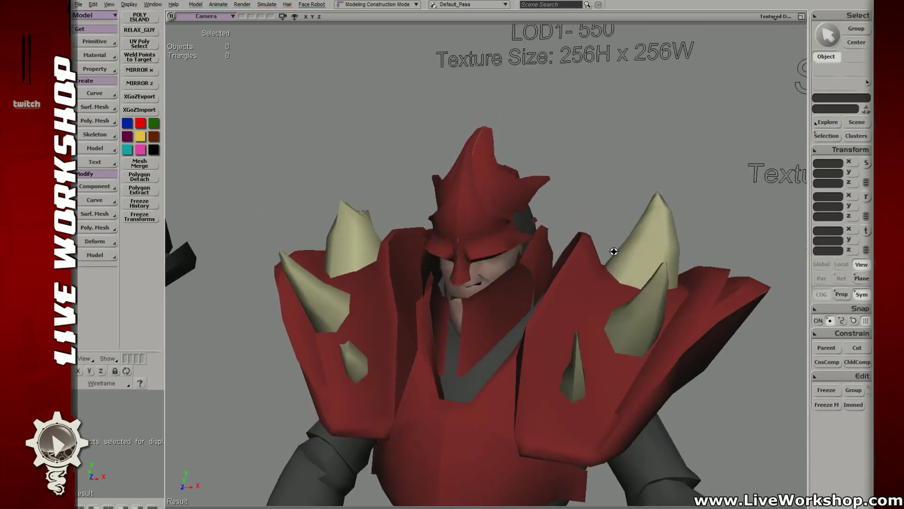
right_drag(616, 251, 571, 238)
drag(571, 238, 549, 270)
right_drag(550, 270, 521, 294)
drag(522, 294, 457, 247)
- Extract the polygons forming the crown plate's tall centre spike as a separate mesh
click(507, 216)
key(t)
key(u)
mouse_move(458, 246)
mouse_down()
mouse_move(498, 273)
mouse_move(464, 280)
mouse_move(500, 274)
mouse_up()
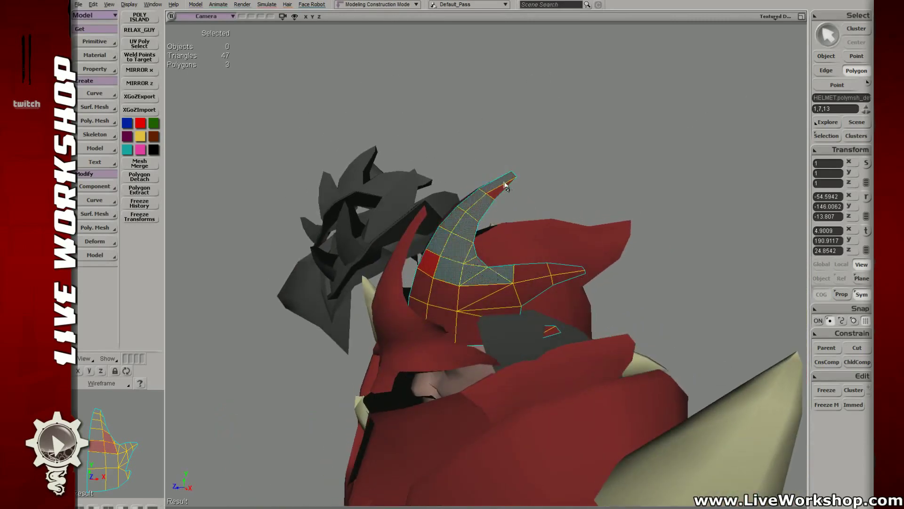
drag(506, 185, 493, 194)
right_click(455, 225)
click(432, 263)
right_click(464, 224)
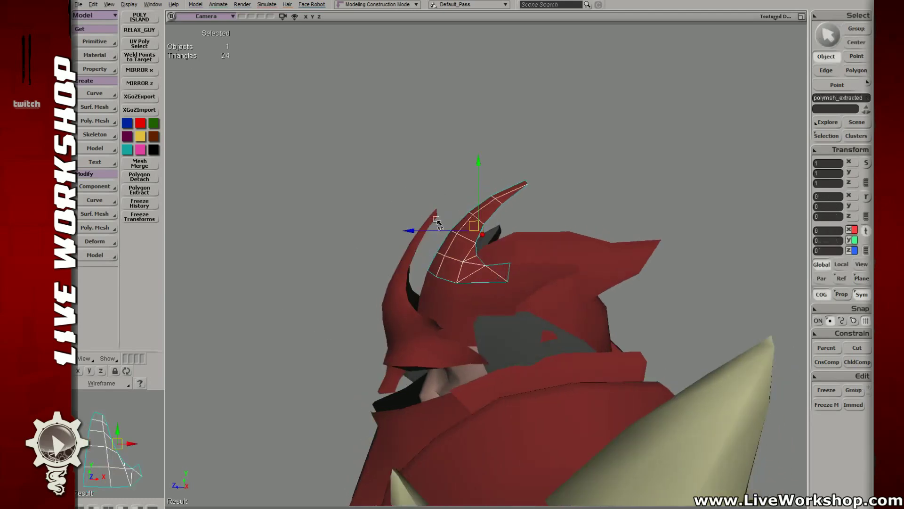
- Tilt the extracted spike about 44° back around X over the helmet's top, and freeze its transforms
key(c)
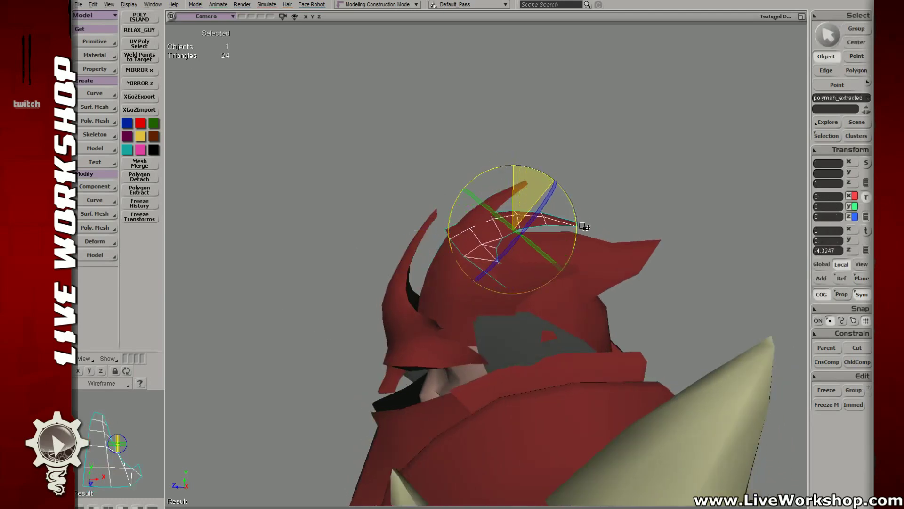
key(v)
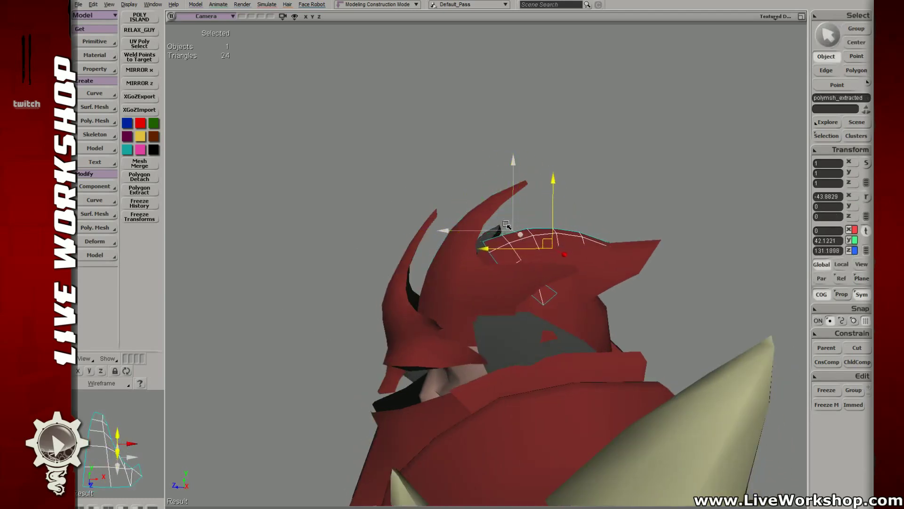
key(x)
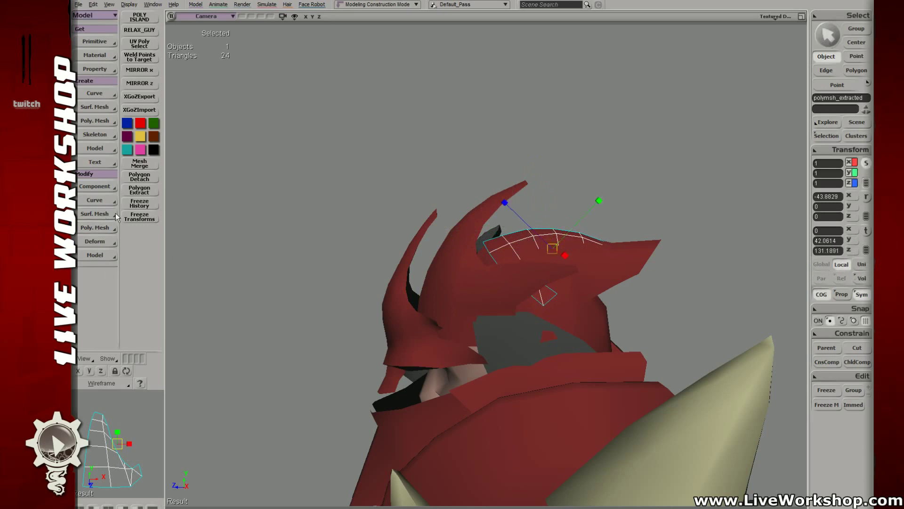
click(143, 219)
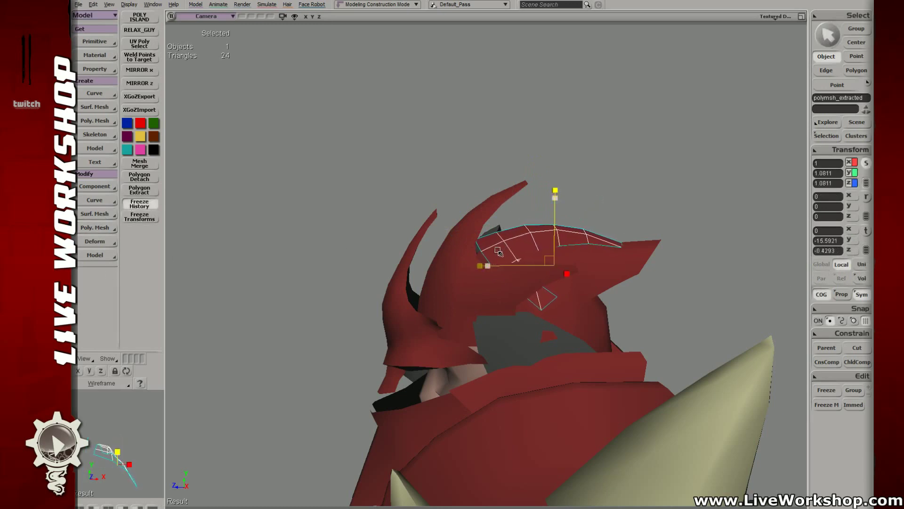
- Scale the extracted piece to about 1.17 in Y and Z and tilt it about 14.5° around X along the helmet's top
key(c)
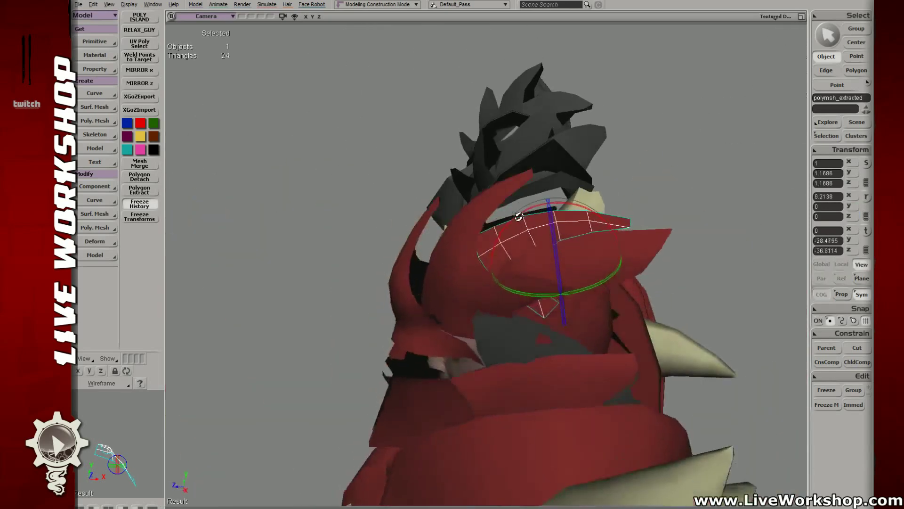
right_drag(518, 217, 486, 230)
key(v)
key(c)
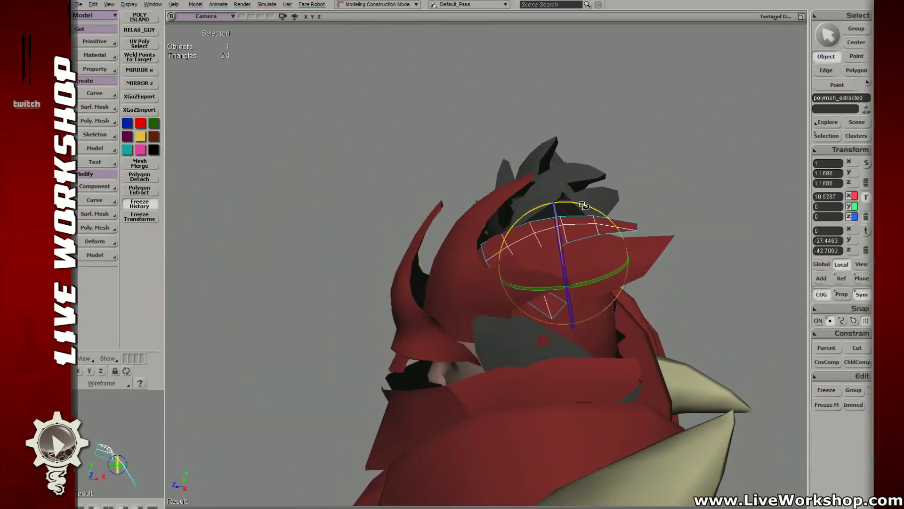
key(v)
drag(544, 224, 503, 236)
- Freeze the extracted piece's transforms and stretch it lengthwise to about 1.4 in Z
key(x)
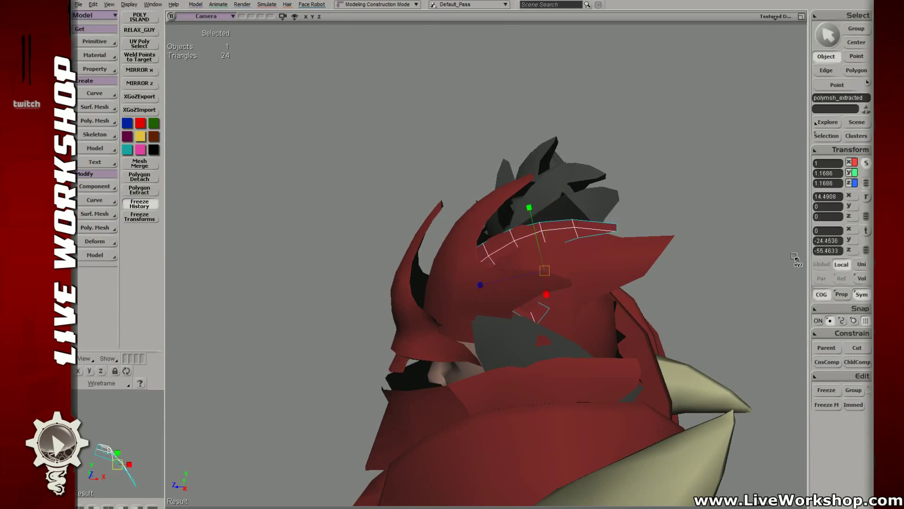
click(141, 217)
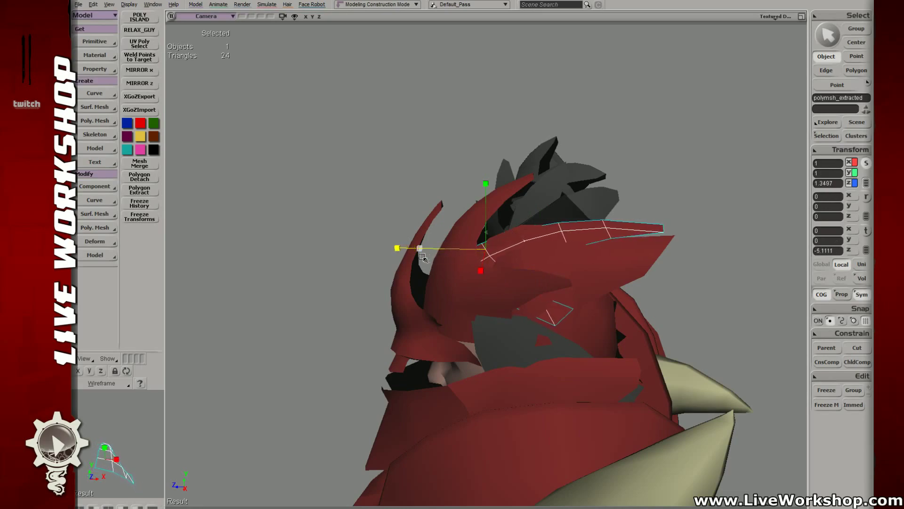
drag(422, 257, 426, 258)
- Rotate and scale the row of points just before the extracted piece's rear tip in wireframe display
key(4)
middle_drag(629, 269, 595, 238)
key(t)
drag(576, 215, 599, 252)
key(c)
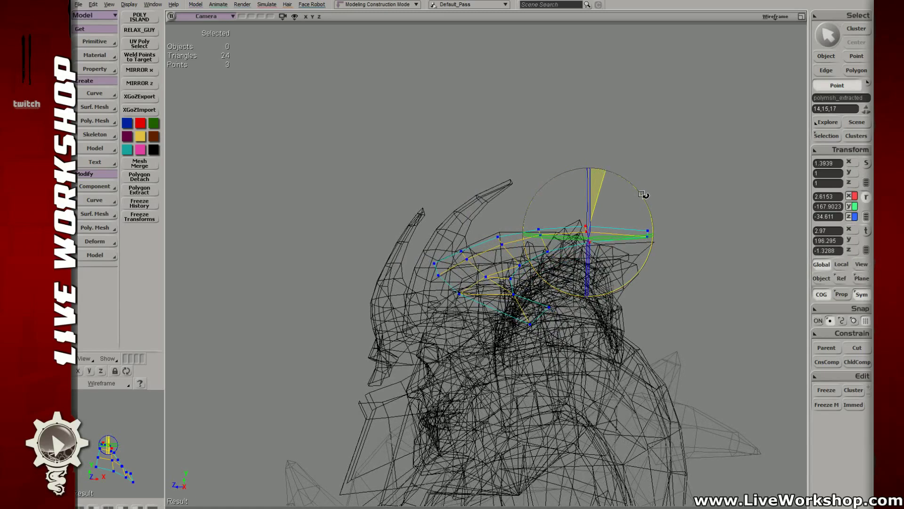
drag(641, 194, 649, 208)
key(x)
middle_drag(634, 232, 597, 239)
key(v)
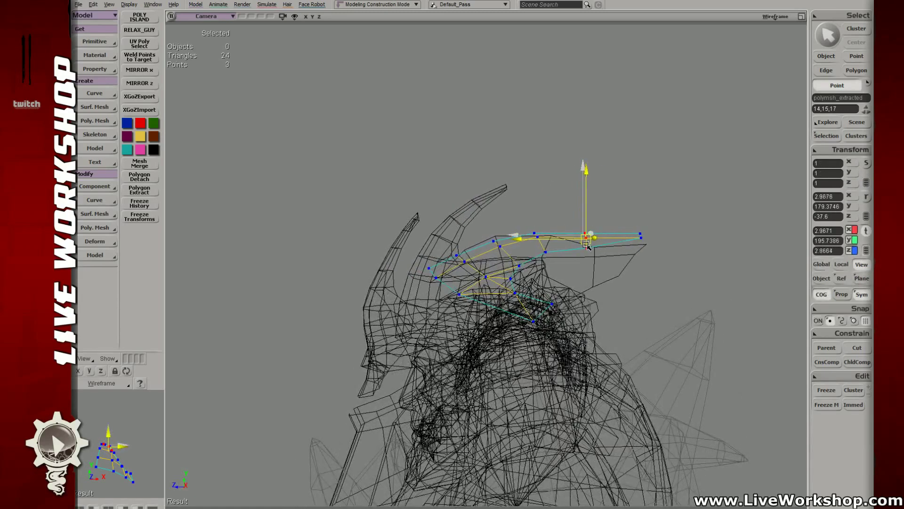
- Lower the extracted piece's rear tip points onto the helmet crest and realign the third row of points from the tip
key(t)
key(v)
drag(631, 225, 646, 251)
key(t)
drag(521, 225, 544, 242)
key(c)
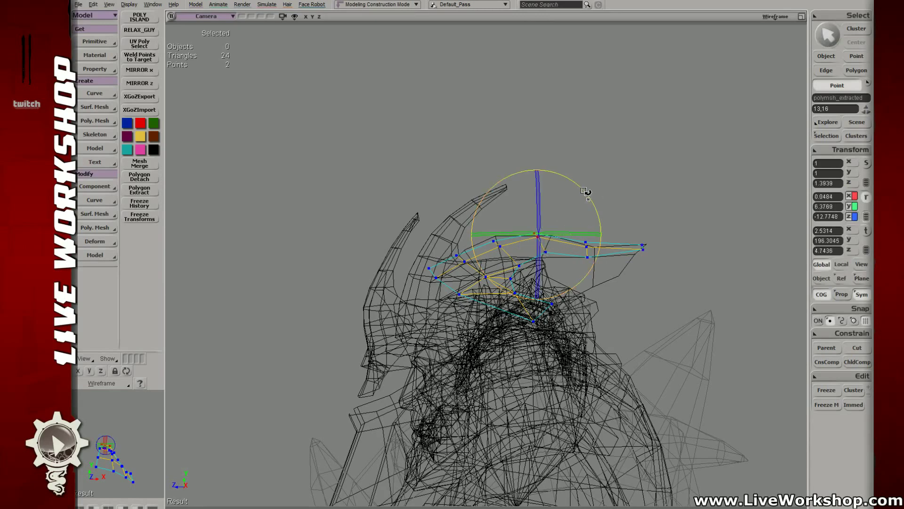
key(v)
- Rotate and raise the extracted piece's forward rows of top points to continue the crest's curve
key(t)
drag(487, 230, 508, 252)
key(c)
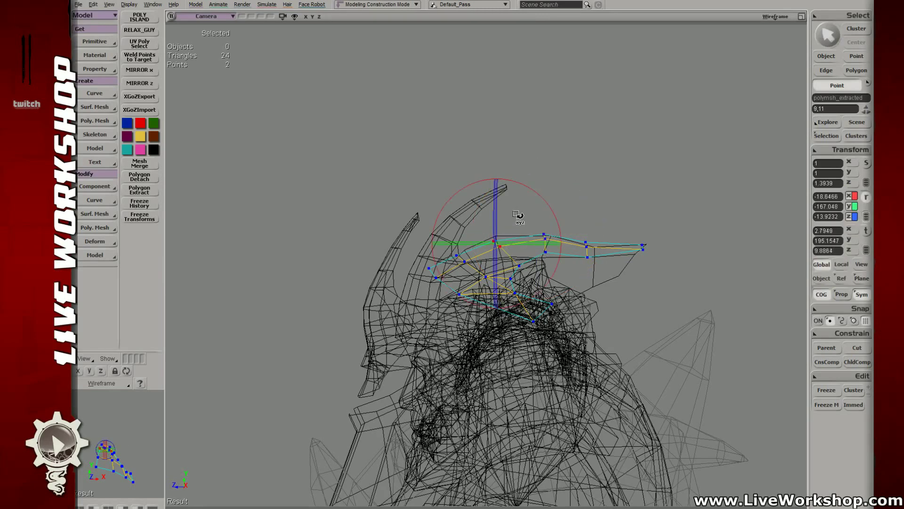
drag(528, 193, 548, 216)
key(v)
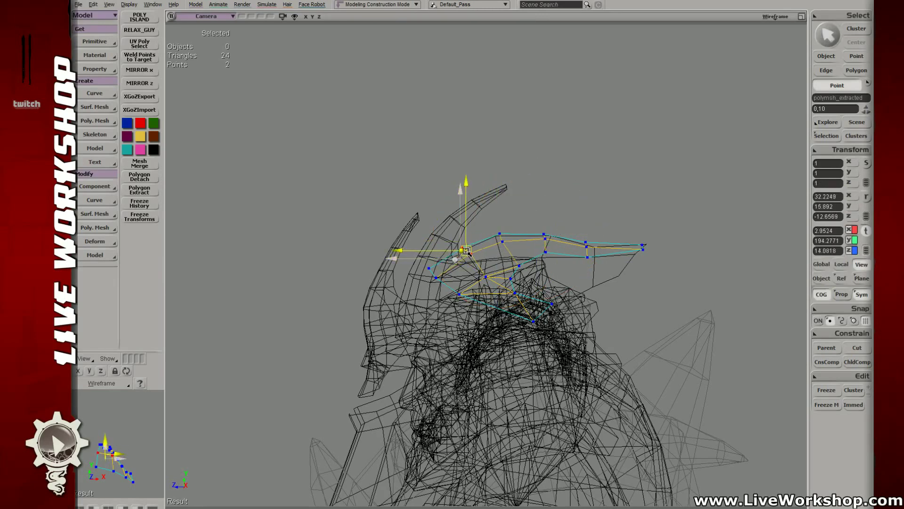
- Reposition the extracted piece's front-edge and side points from the side view to fit behind the crown plate
key(t)
drag(468, 252, 490, 268)
key(v)
key(t)
key(v)
key(t)
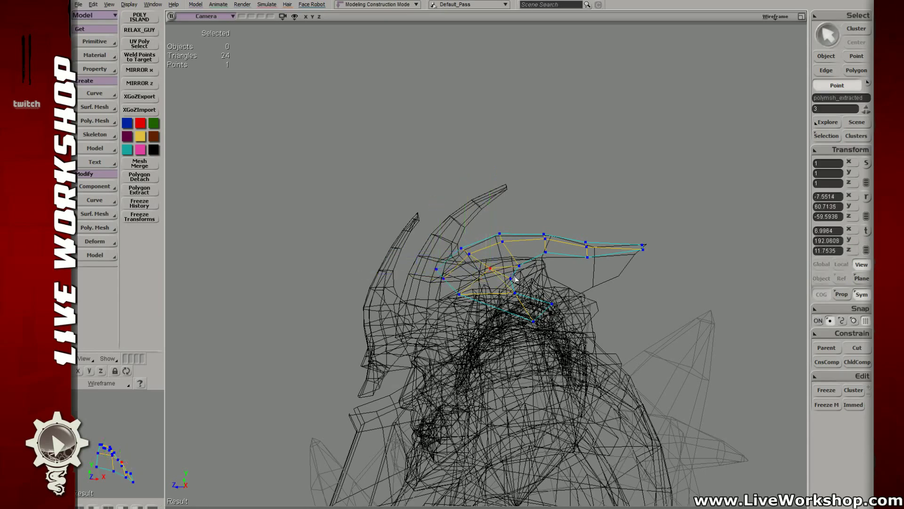
click(513, 279)
key(v)
- Widen the extracted piece by scaling its points outside the centre line along X from the front
key(s)
right_drag(513, 279, 479, 222)
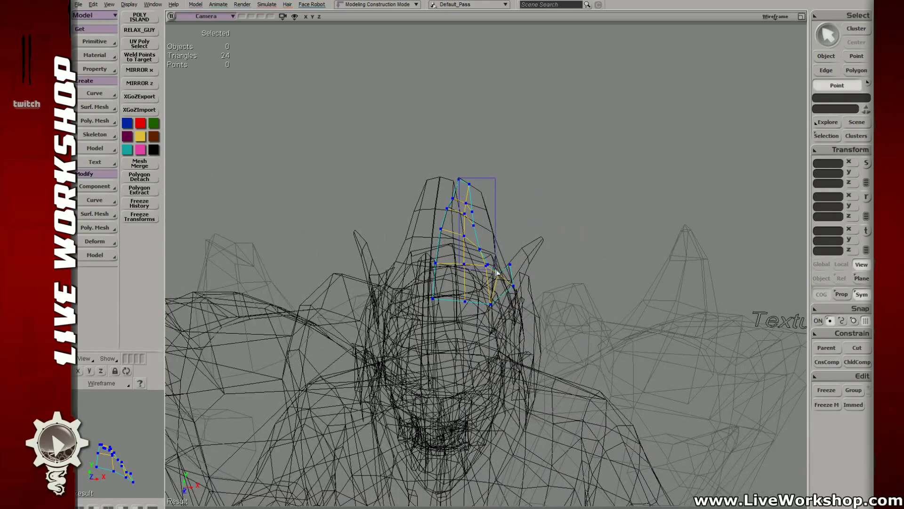
drag(497, 273, 497, 273)
key(s)
right_drag(497, 273, 469, 257)
key(x)
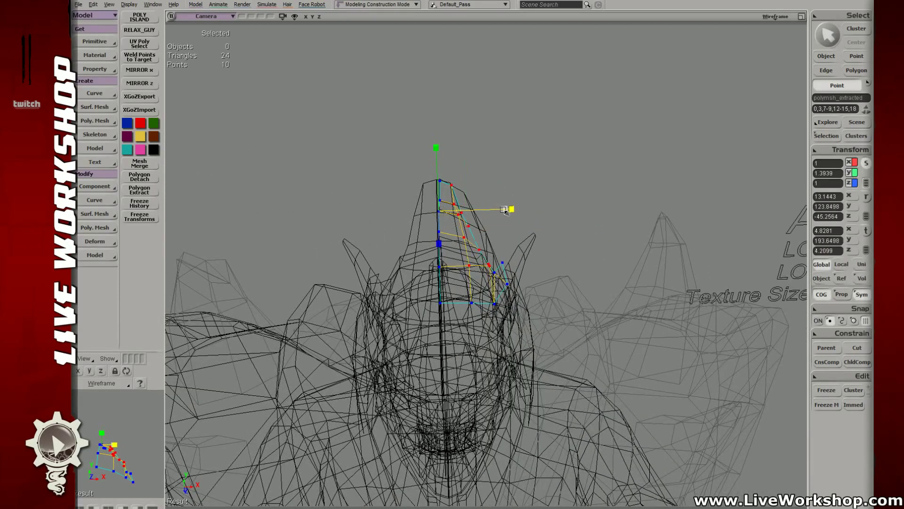
- Move the extracted piece's inner-column points individually from the front to space them evenly between centre line and outer edge
key(t)
click(481, 237)
key(v)
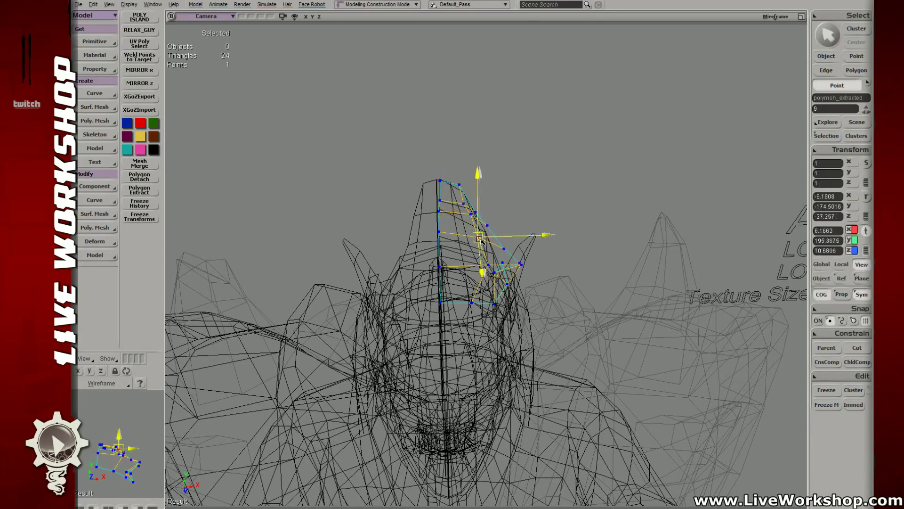
key(t)
click(471, 215)
drag(481, 236, 466, 218)
key(v)
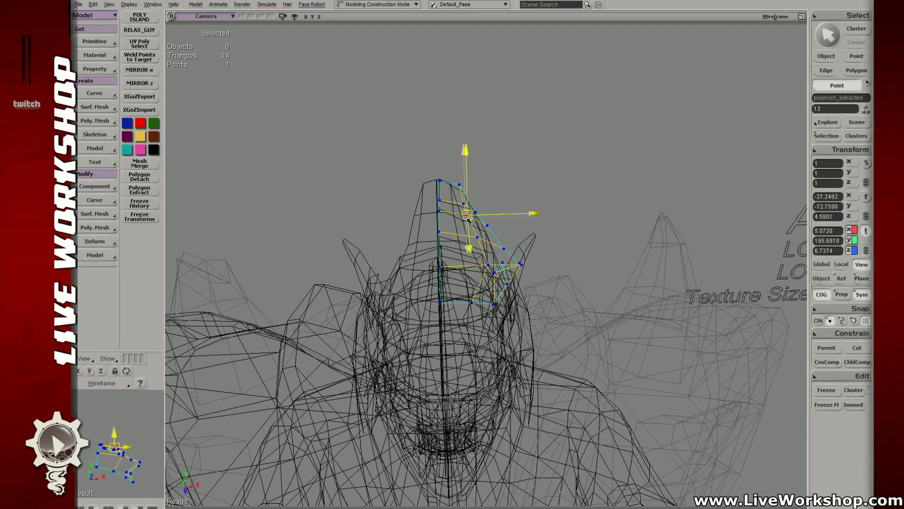
middle_drag(468, 221, 487, 262)
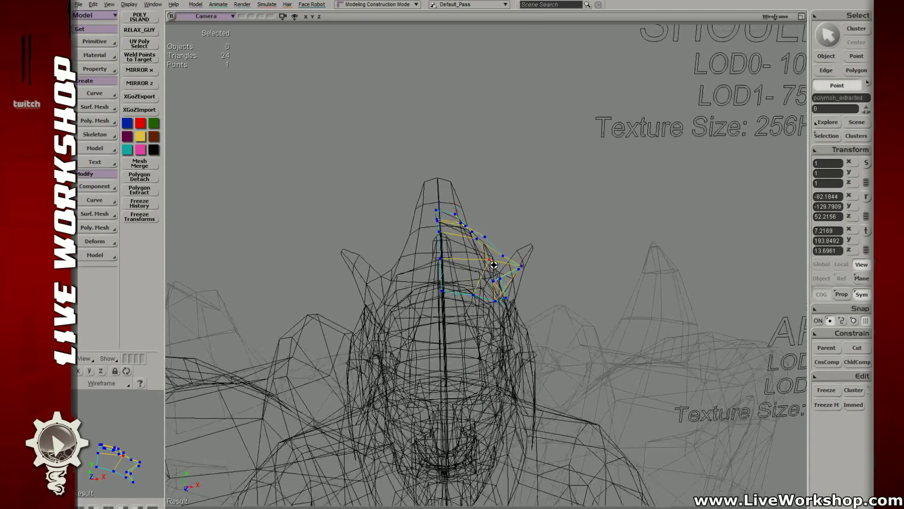
click(486, 261)
click(477, 298)
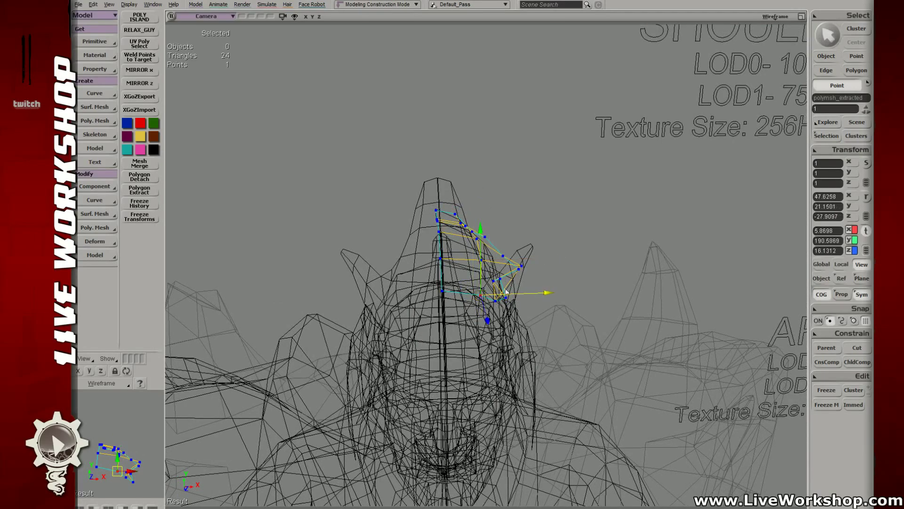
- Delete the leftover side-spike polygons at the extracted piece's outer edge and select the neighbouring edge points
middle_drag(506, 292, 513, 267)
key(y)
key(t)
drag(501, 258, 512, 270)
key(t)
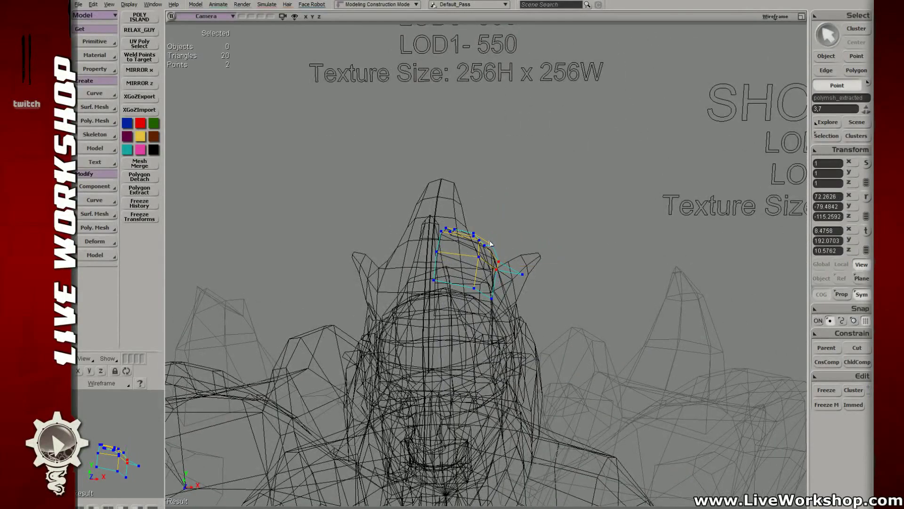
- Reposition the extracted piece's outer side points from the front and side views, pulling the lower side point further down
drag(488, 241, 498, 249)
drag(494, 247, 490, 248)
middle_drag(490, 248, 517, 268)
key(t)
drag(519, 270, 531, 283)
drag(532, 291, 524, 291)
middle_drag(524, 293, 540, 311)
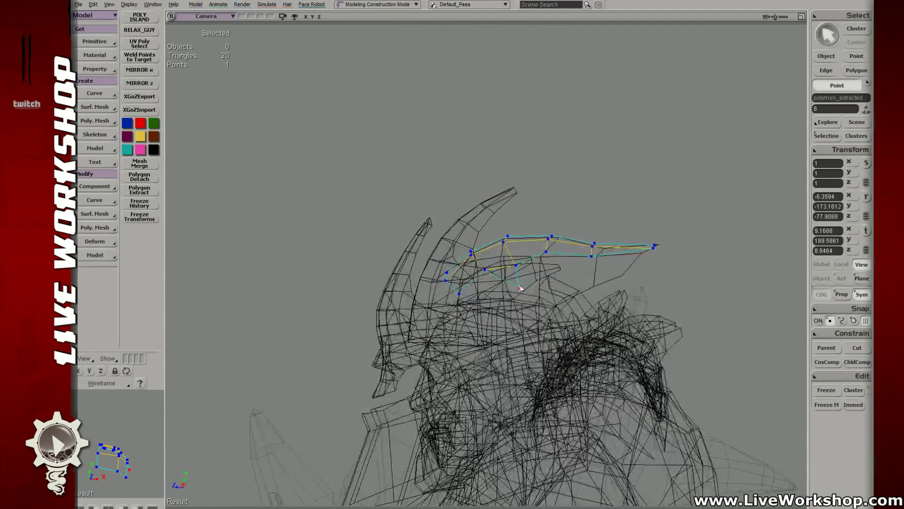
- Extrude the extracted piece's open side edges downward and bridge the gap between the two neighbouring new side faces
key(v)
key(e)
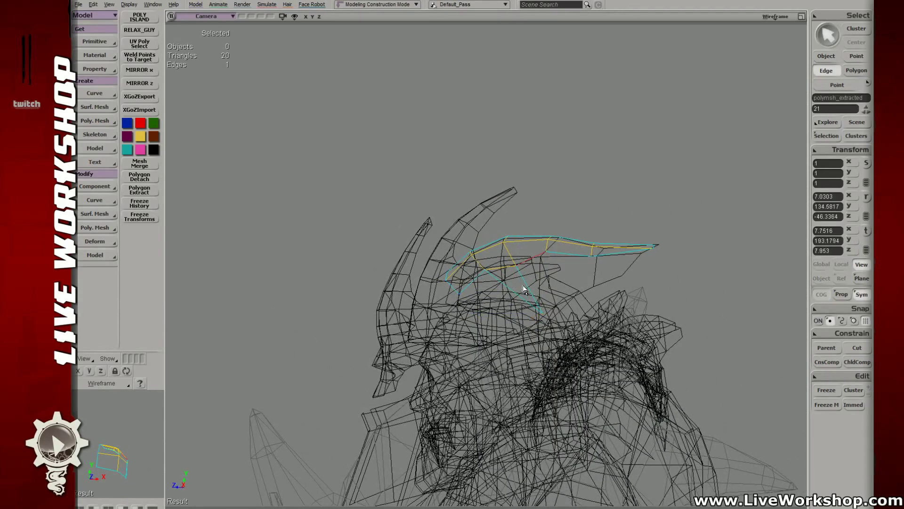
key(v)
drag(568, 258, 598, 286)
key(t)
click(593, 294)
key(v)
middle_drag(599, 285, 559, 286)
key(e)
click(562, 283)
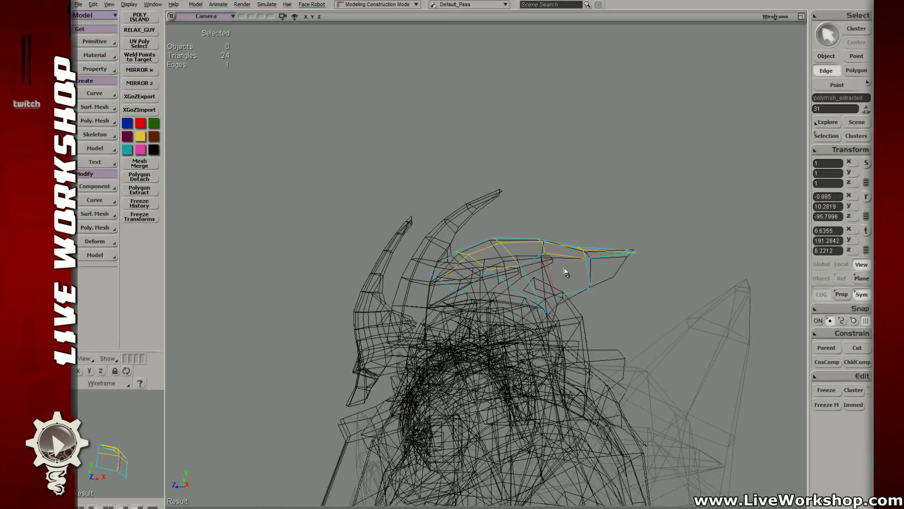
shift+click(553, 285)
key(ctrl+b)
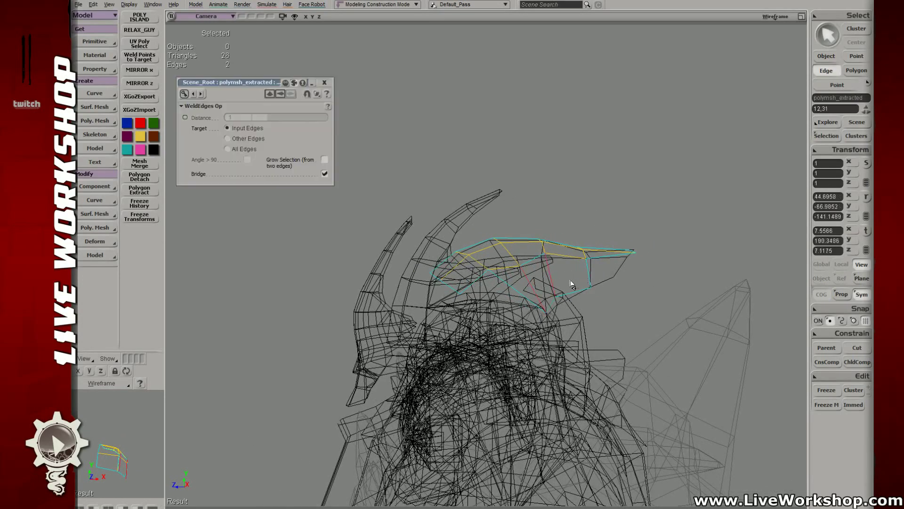
- Extend the side wall under the rear tip by extruding the rear edge downward and welding its corner to the neighbouring face
key(v)
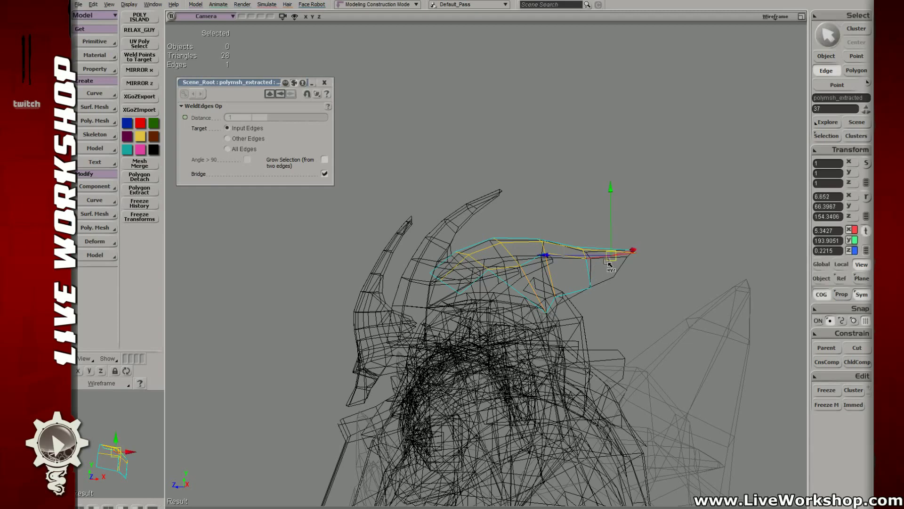
key(t)
drag(583, 281, 616, 281)
key(ctrl+w)
key(v)
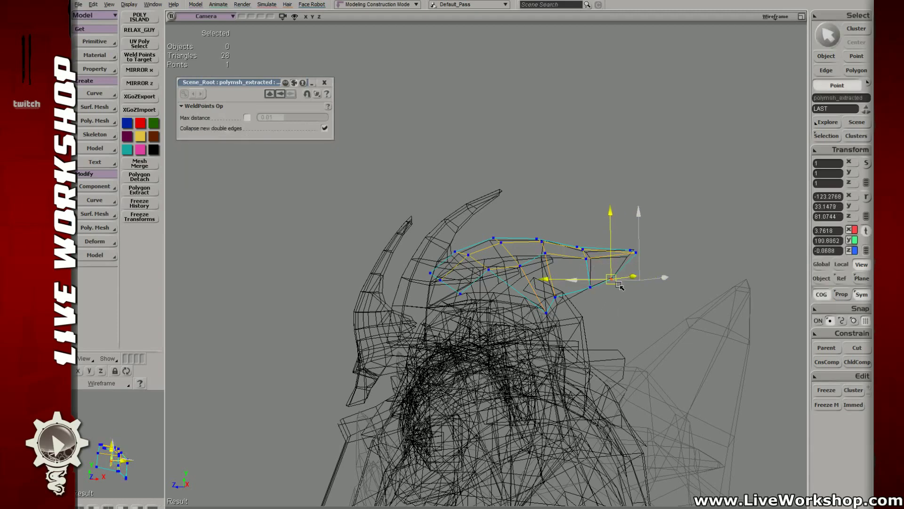
key(s)
right_drag(631, 278, 647, 256)
key(v)
- Reposition the extracted piece's rear tip point and the lowest corner point of its side wall
mouse_move(648, 256)
mouse_down()
mouse_move(639, 246)
mouse_move(633, 256)
mouse_move(641, 250)
mouse_up()
key(t)
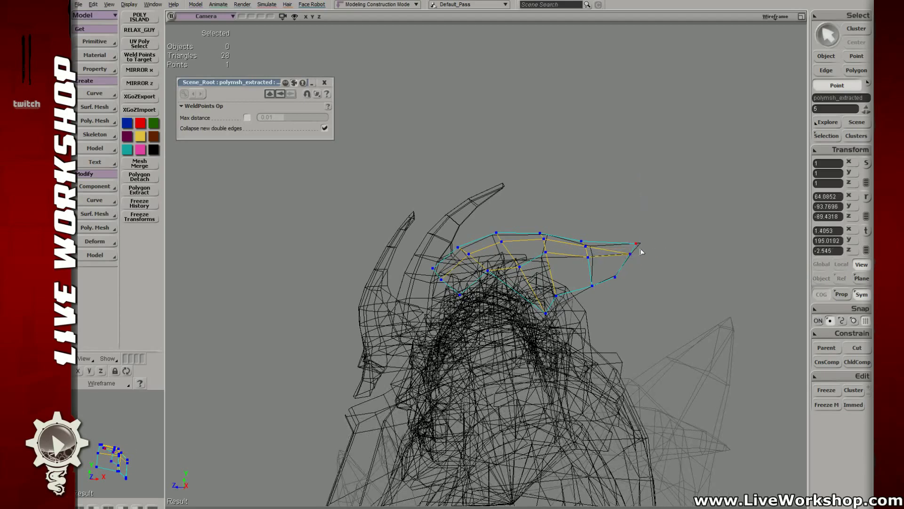
right_drag(641, 249, 646, 244)
key(v)
drag(642, 246, 644, 247)
click(546, 312)
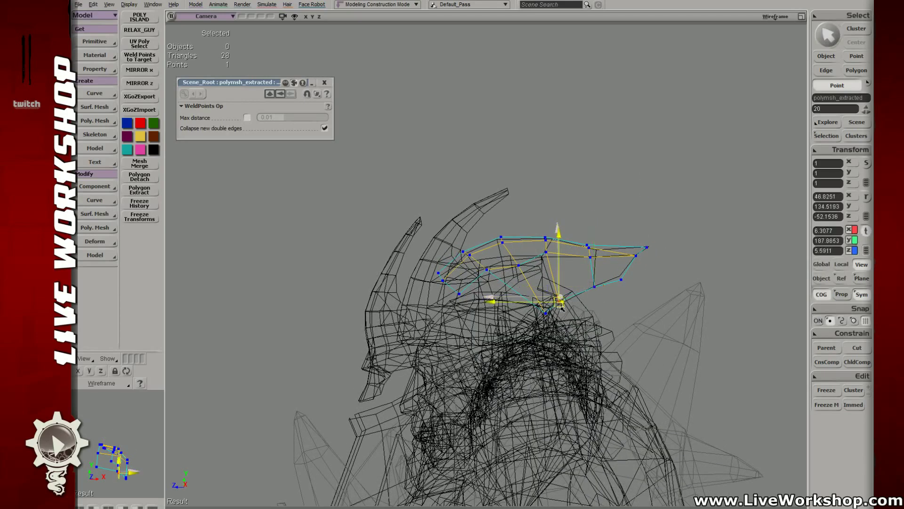
drag(546, 313, 530, 325)
- Adjust the extracted piece's mid-side points to smooth the bend into the side wall, checking the form in textured display
key(t)
drag(510, 257, 527, 278)
key(v)
drag(519, 266, 512, 263)
key(s)
mouse_move(513, 263)
right_down()
mouse_move(540, 267)
mouse_move(518, 263)
right_up()
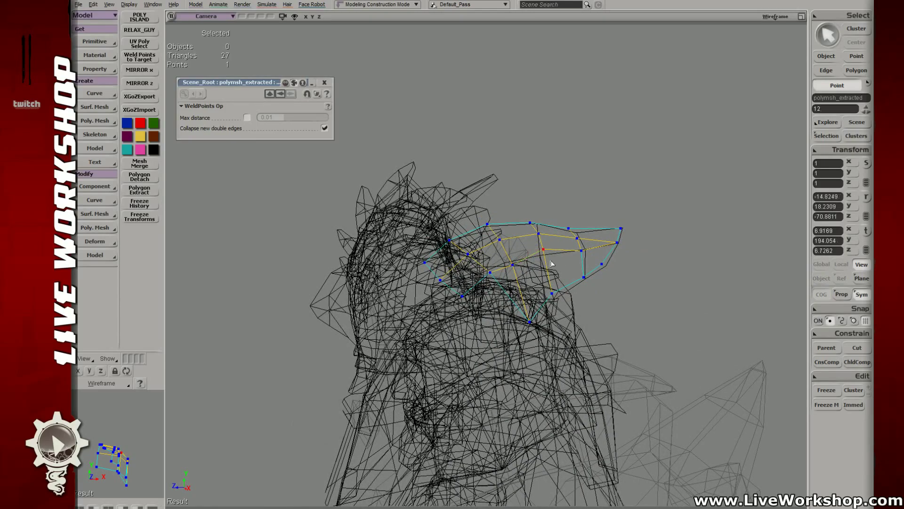
middle_drag(552, 264, 503, 265)
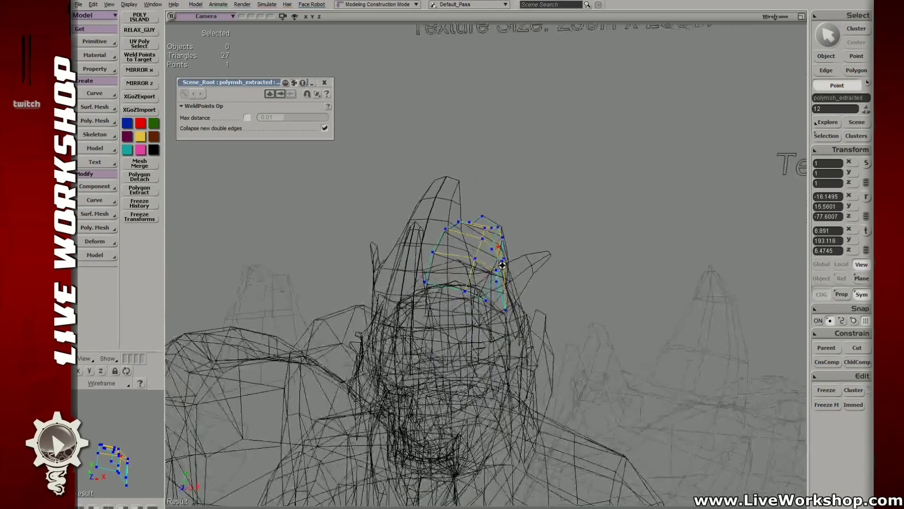
drag(502, 265, 507, 264)
middle_drag(507, 264, 491, 253)
key(6)
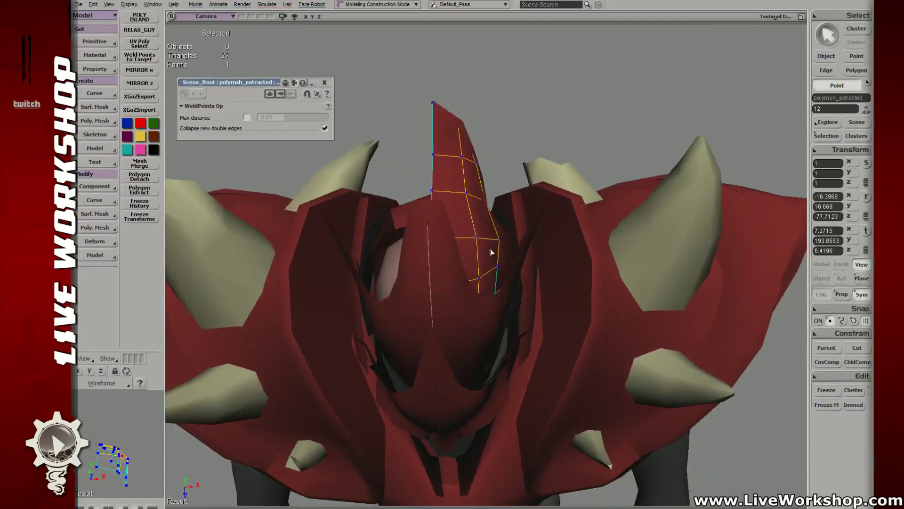
drag(499, 267, 503, 236)
middle_drag(504, 234, 506, 272)
key(4)
- Split the side wall's two middle vertical edges at a ratio of 50 with a connecting edge between them
shift+click(470, 268)
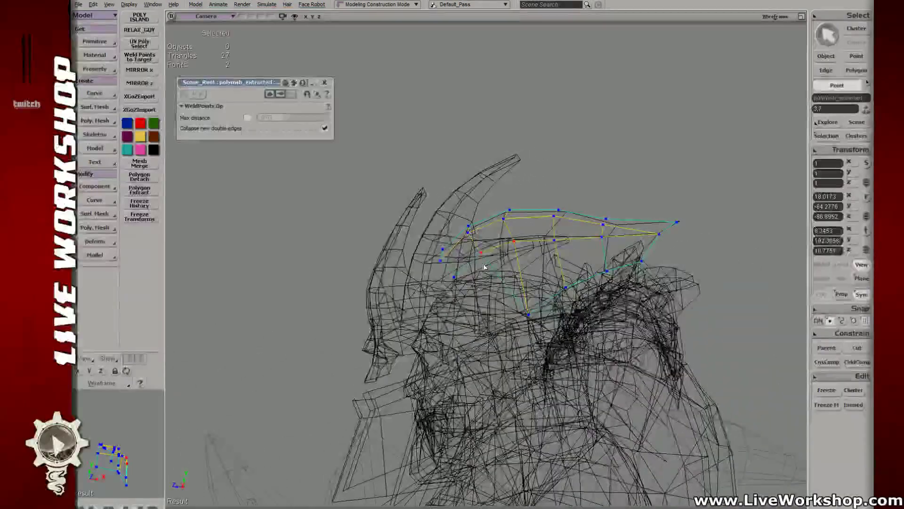
key(e)
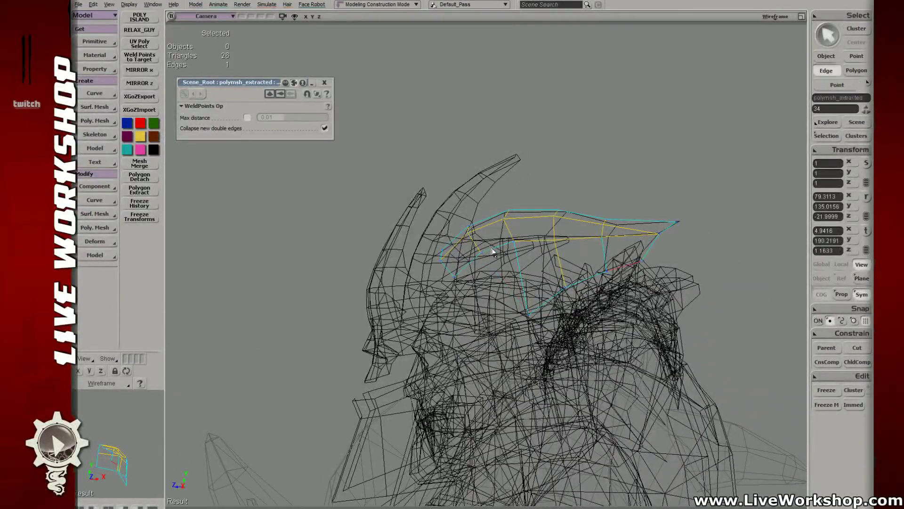
click(492, 252)
middle_drag(539, 247, 537, 240)
key(v)
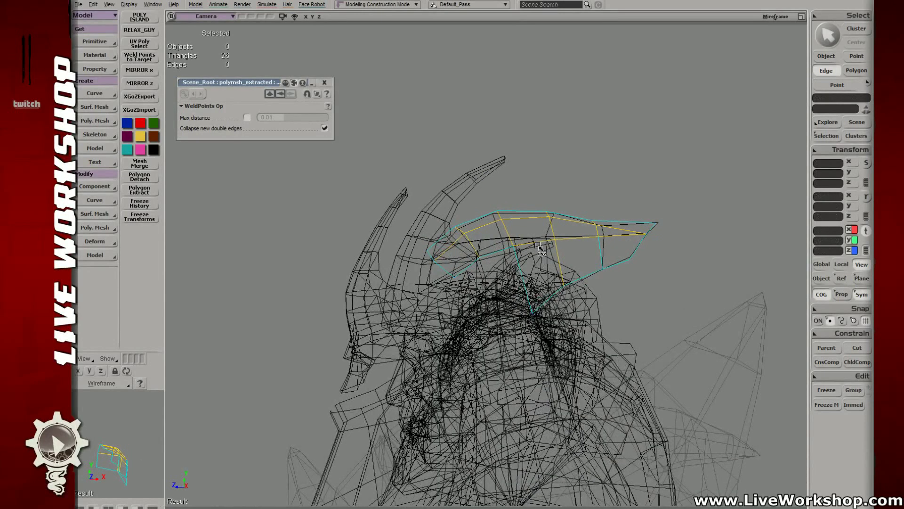
key(e)
click(537, 239)
key(v)
drag(537, 239, 537, 238)
key(e)
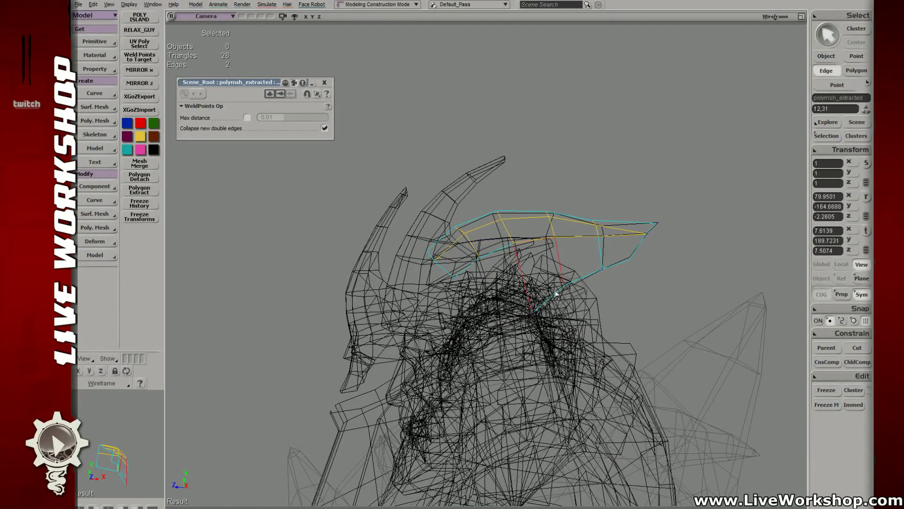
key(ctrl+shift+d)
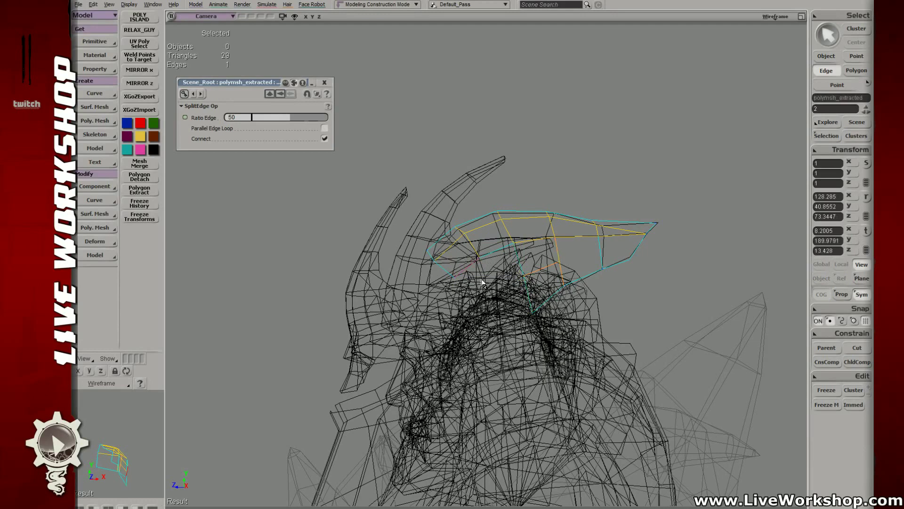
- Extrude the front lower side edge downward and bridge the new face to the upper half of the split side wall
key(ctrl+d)
key(v)
drag(467, 268, 482, 300)
key(e)
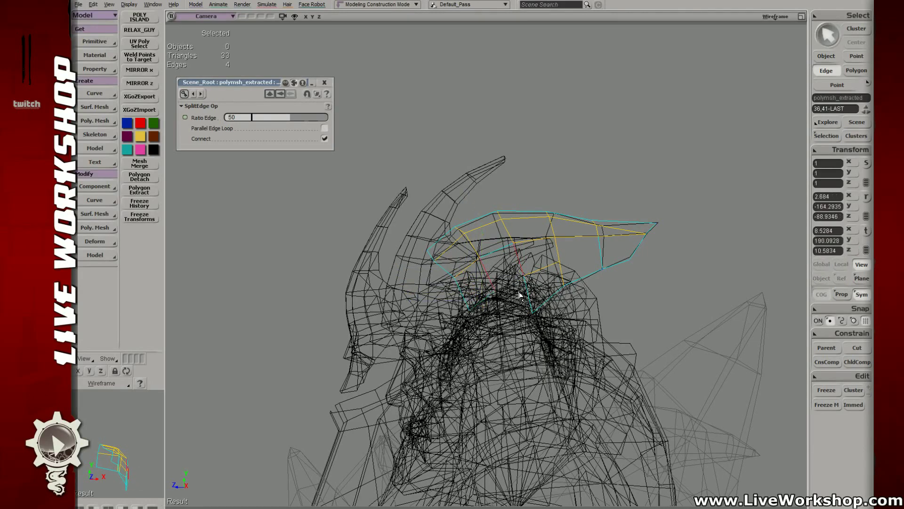
key(ctrl+w)
key(ctrl+z)
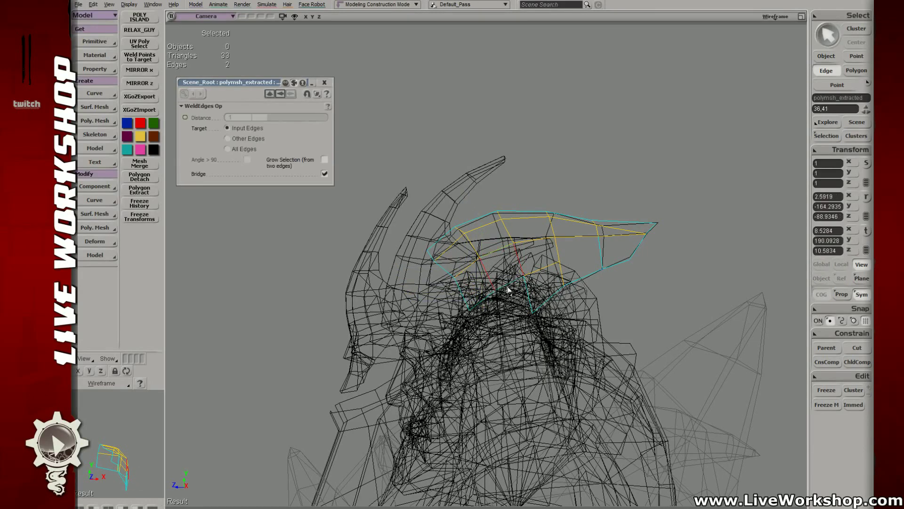
key(t)
- Extrude the next lower side edge downward and bridge it to the adjacent side wall, completing the lower row of polygons
key(e)
click(487, 302)
key(ctrl+d)
key(v)
drag(489, 300, 501, 324)
key(backslash)
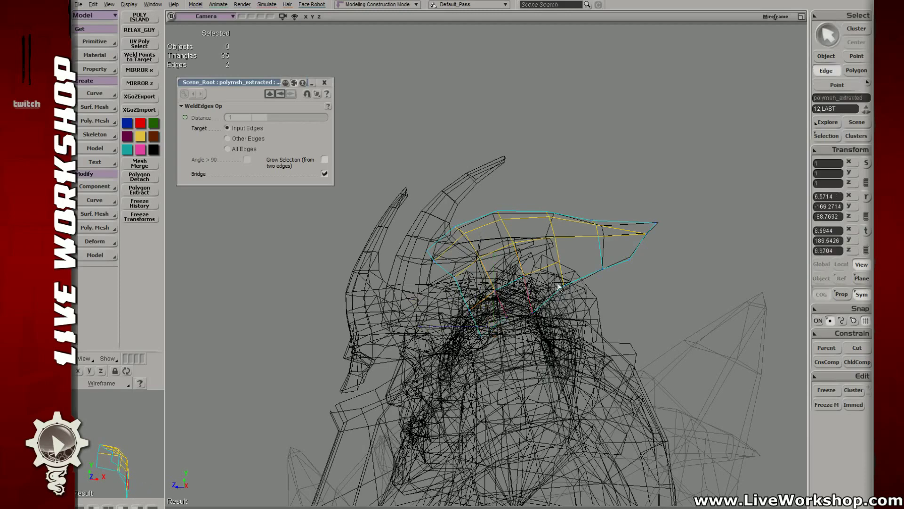
click(525, 309)
- Move the point at the side wall's front border slightly forward and down to even out the outline
key(t)
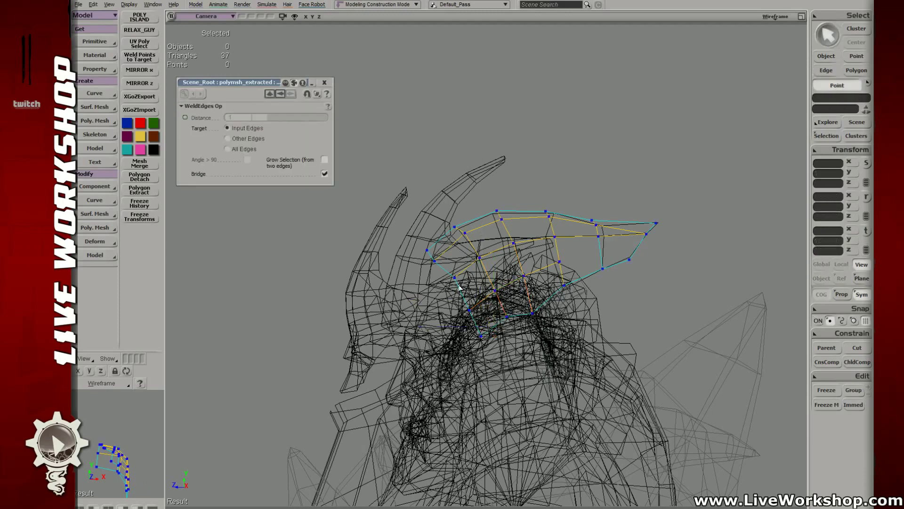
click(455, 279)
key(v)
drag(456, 282, 453, 286)
key(s)
right_drag(456, 284, 605, 244)
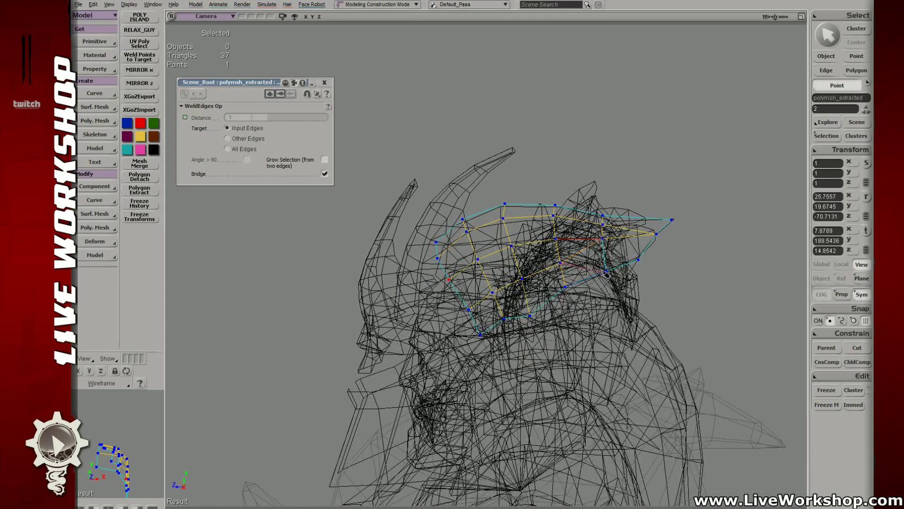
- Undo the accidental extrusion at the rear of the side wall and weld the two adjacent points there
click(605, 243)
key(ctrl+d)
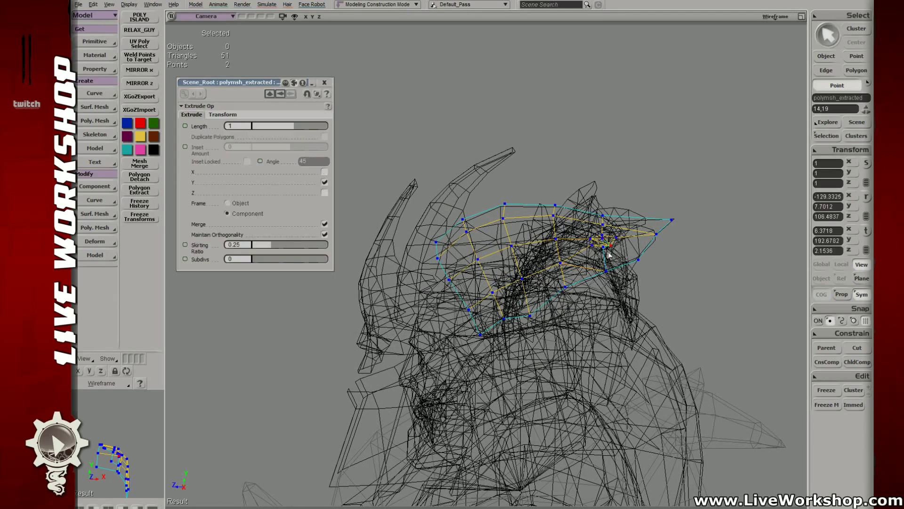
key(ctrl+z)
key(ctrl+w)
drag(603, 263, 612, 276)
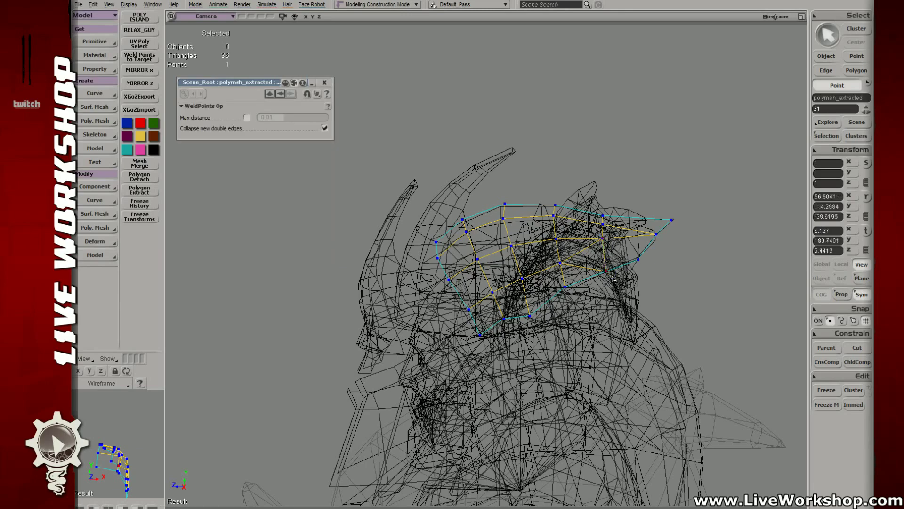
- Reposition the points along the side wall's lower border towards the rear to follow the head's shape
right_drag(572, 292, 567, 288)
key(v)
drag(565, 287, 569, 287)
key(s)
mouse_move(569, 288)
right_down()
mouse_move(582, 289)
mouse_move(523, 298)
right_up()
key(v)
drag(505, 300, 490, 300)
key(s)
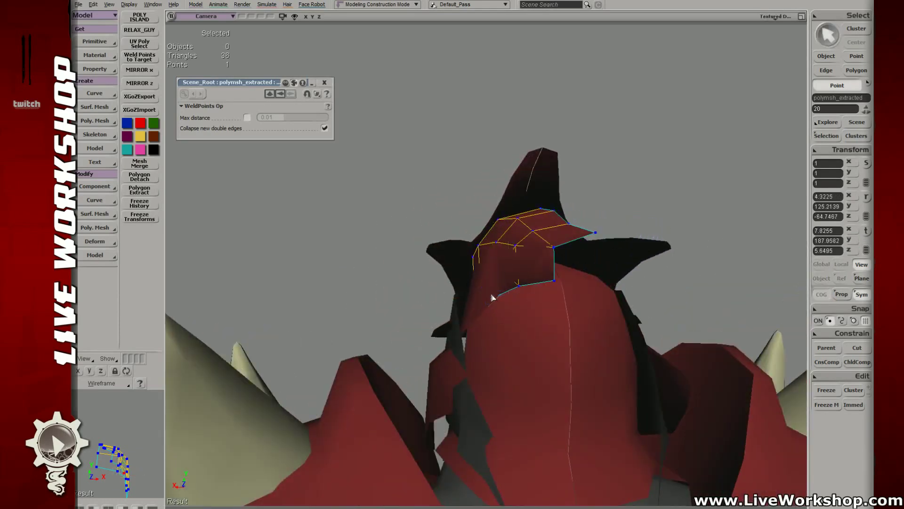
- Adjust the lower side wall points from behind in textured display to fit the piece against the head
right_drag(520, 291, 474, 263)
key(ctrl+s)
key(v)
click(476, 258)
key(s)
key(v)
drag(474, 264, 507, 262)
key(t)
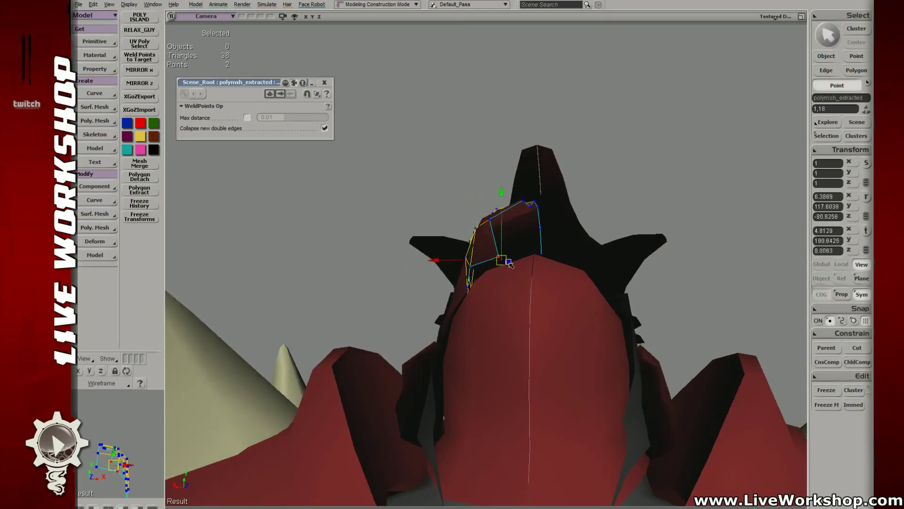
- Select the lower side wall points and move them sideways from the front view to fit the helmet's side
key(s)
right_drag(506, 262, 563, 276)
key(s)
key(4)
key(s)
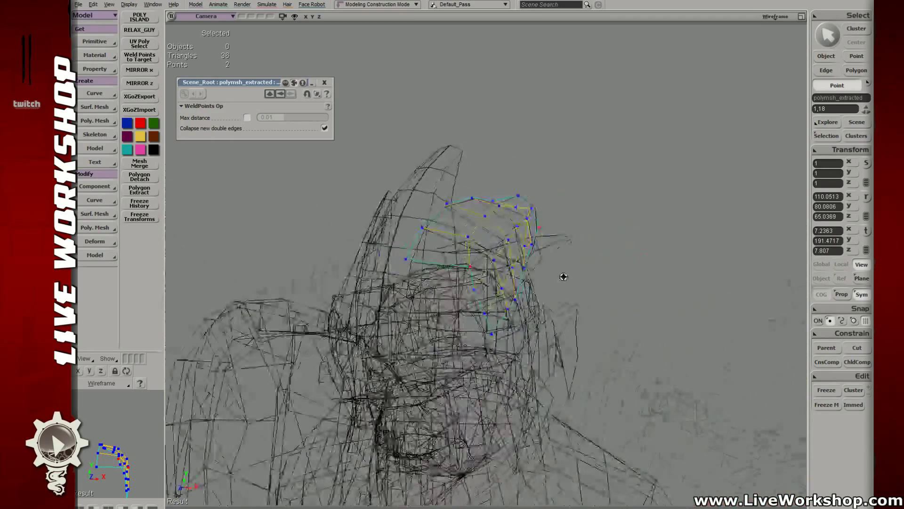
key(t)
click(521, 307)
key(s)
right_drag(521, 305, 532, 269)
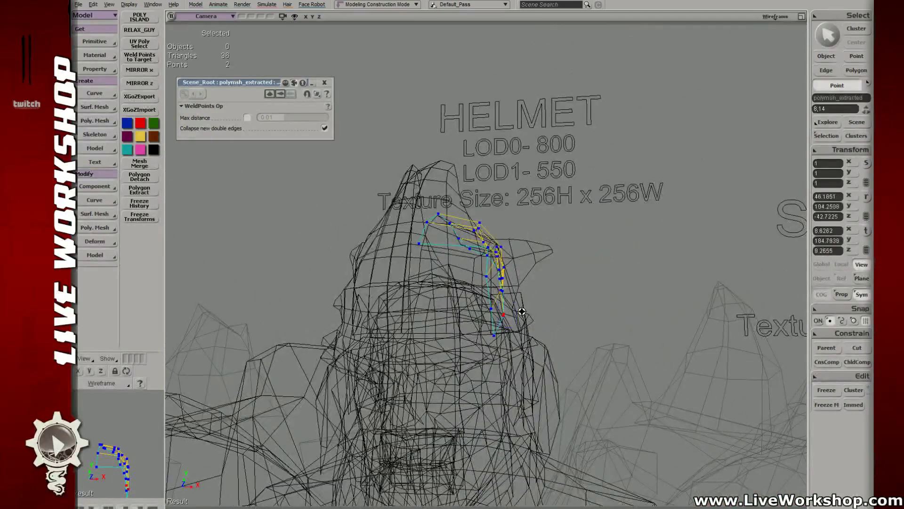
right_drag(522, 311, 510, 317)
- Move the side wall's middle edge outward from the front view to give the wall a rounder profile
key(e)
click(518, 270)
key(v)
mouse_move(517, 272)
right_down()
mouse_move(528, 275)
mouse_move(520, 285)
mouse_move(510, 279)
right_up()
key(t)
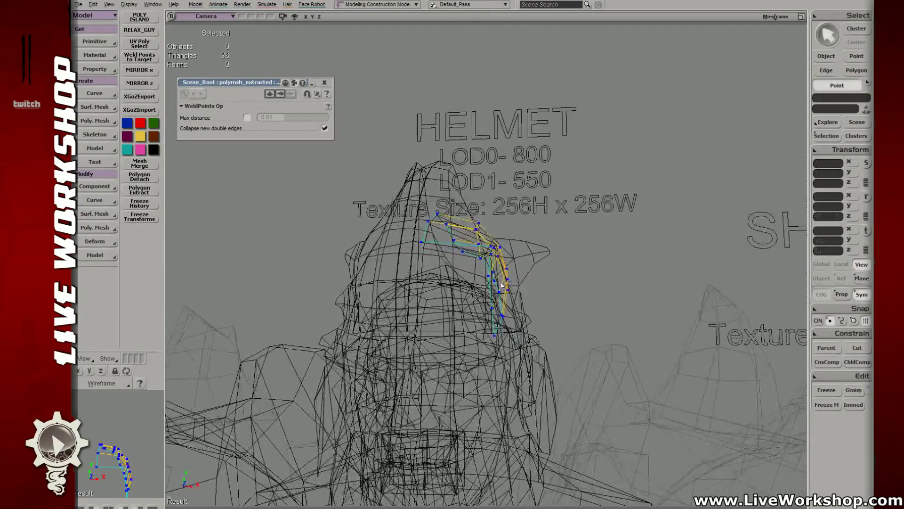
- Reposition the side wall's middle and lower points from the front view to refine its curvature
click(508, 288)
key(v)
key(t)
drag(508, 288, 510, 315)
click(502, 316)
key(v)
right_drag(510, 313, 461, 304)
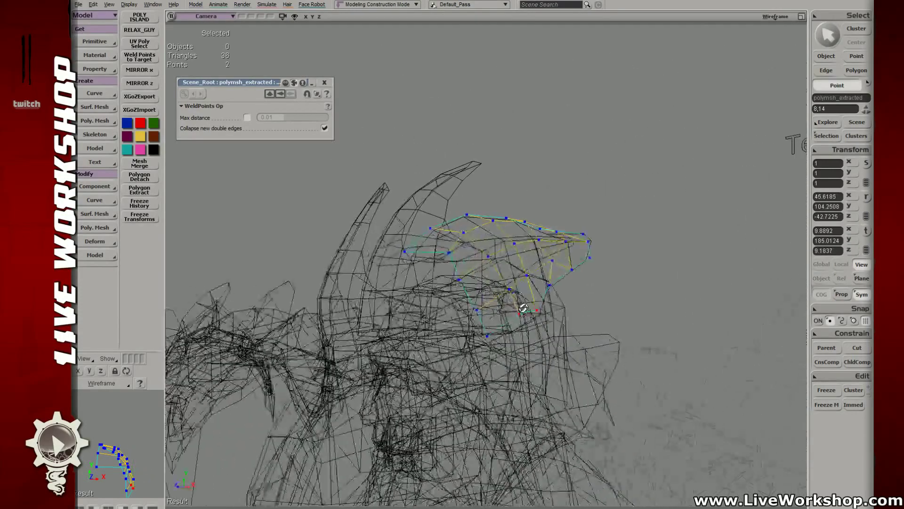
- Inspect the extracted piece against the surrounding helmet parts in textured display and reselect it for point editing
key(6)
key(space)
click(625, 261)
right_drag(624, 262, 457, 261)
key(space)
click(600, 257)
key(4)
key(Delete)
key(6)
key(space)
click(501, 295)
key(4)
key(t)
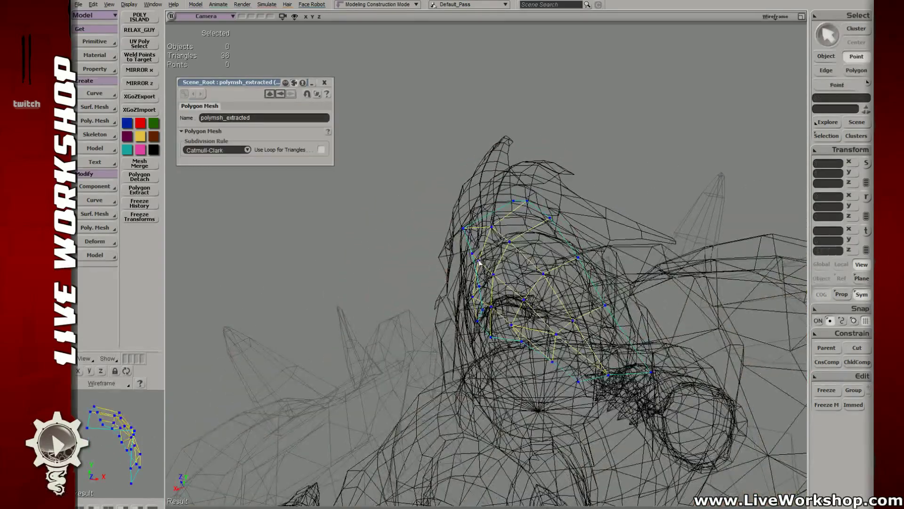
- Reposition the extracted piece's outer side points from above to even out its curved outline
click(456, 262)
key(v)
drag(457, 262, 455, 262)
right_drag(456, 263, 554, 251)
key(v)
key(t)
click(503, 225)
click(553, 252)
key(v)
drag(554, 251, 541, 250)
- Reposition an outer side point on the upper part of the extracted piece in wireframe display
right_drag(541, 250, 559, 228)
click(545, 231)
key(space)
click(555, 247)
key(v)
drag(553, 228, 546, 228)
right_drag(546, 228, 544, 224)
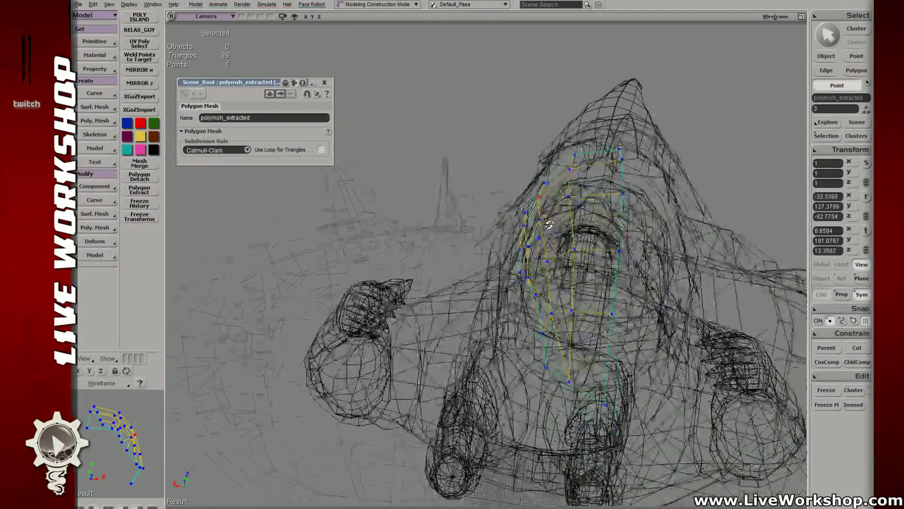
- Adjust the neighbouring point on the extracted piece's outer side in wireframe to follow its curved outline
click(541, 222)
key(v)
drag(541, 222, 536, 222)
right_drag(536, 223, 471, 257)
click(537, 245)
drag(438, 273, 461, 257)
right_drag(460, 254, 517, 262)
- Switch to textured display and tweak the middle points along the extracted piece's outer side
key(6)
key(m)
drag(523, 252, 521, 251)
right_drag(521, 252, 530, 257)
key(m)
drag(532, 251, 526, 252)
mouse_move(527, 253)
right_down()
mouse_move(531, 273)
mouse_move(521, 271)
right_up()
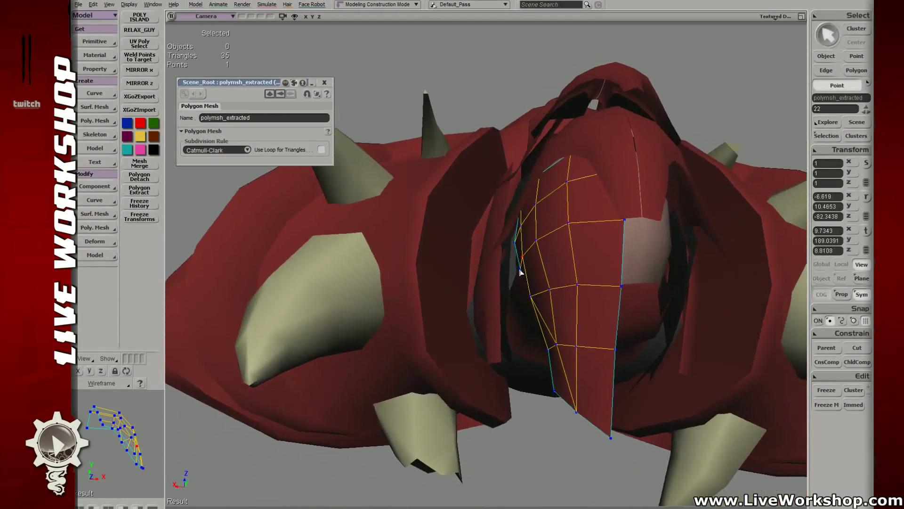
- Tweak the lower side wall points and move the wall's outer pair of points while viewing the helmet from behind
key(m)
drag(523, 274, 520, 275)
key(m)
drag(514, 242, 520, 250)
right_drag(521, 252, 515, 229)
key(m)
click(516, 231)
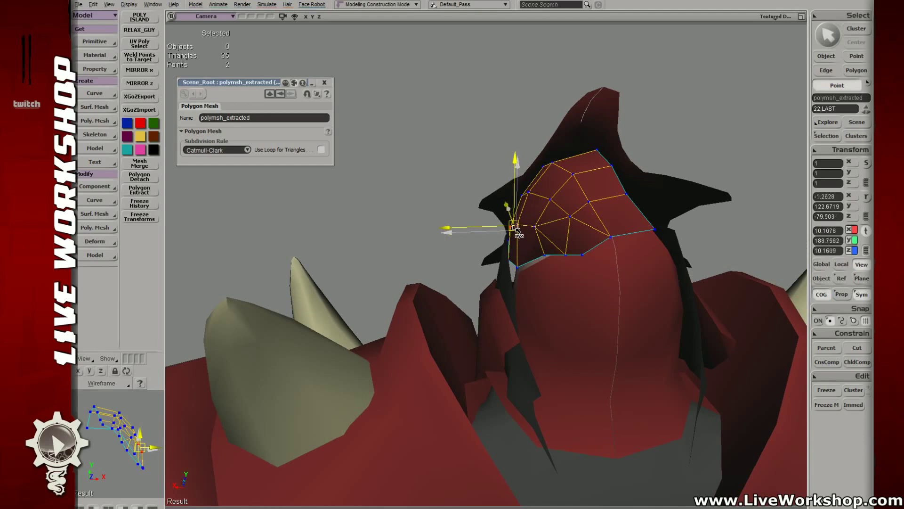
key(t)
drag(520, 188, 532, 200)
right_drag(532, 200, 478, 205)
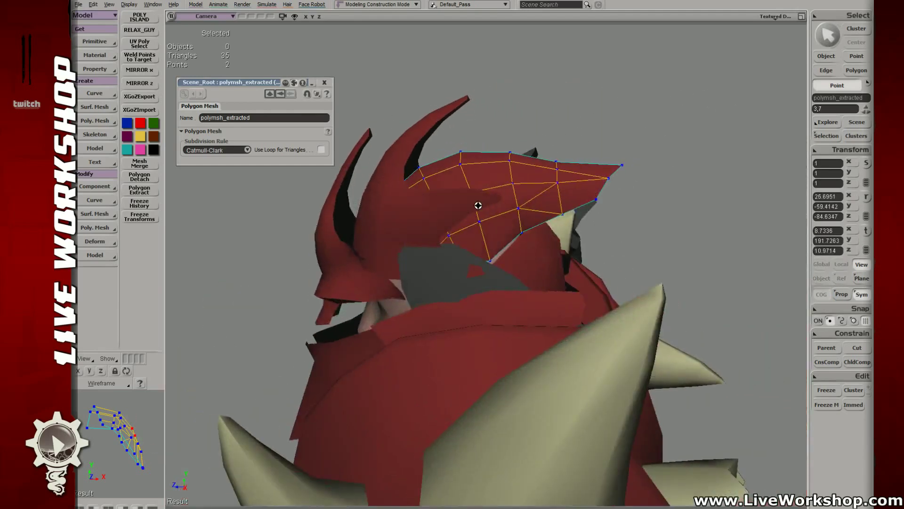
- Shift the points along the extracted piece's upper edge toward the rear from the side view to even their spacing
key(m)
click(461, 164)
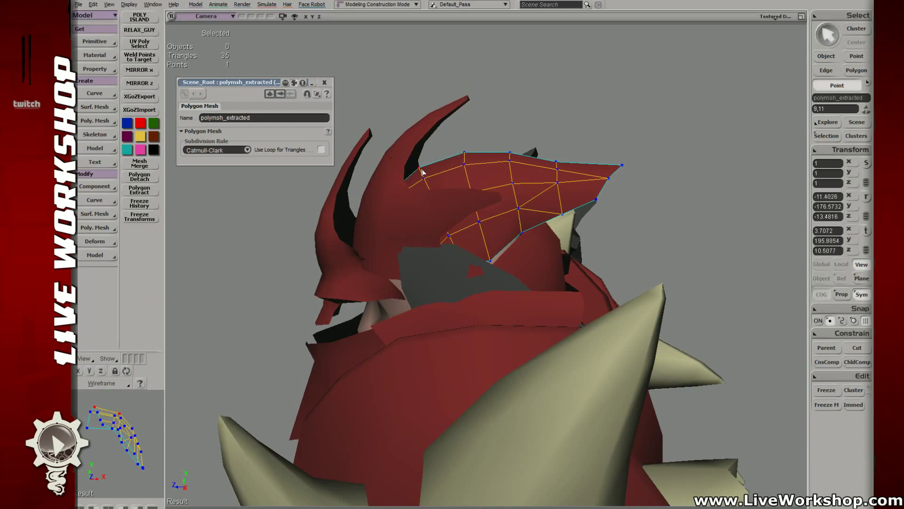
key(v)
right_drag(494, 190, 479, 198)
- Reposition the side wall's outer pair of points and the adjacent side point from the rear view
key(t)
drag(515, 194, 525, 235)
key(t)
key(s)
right_drag(529, 232, 520, 230)
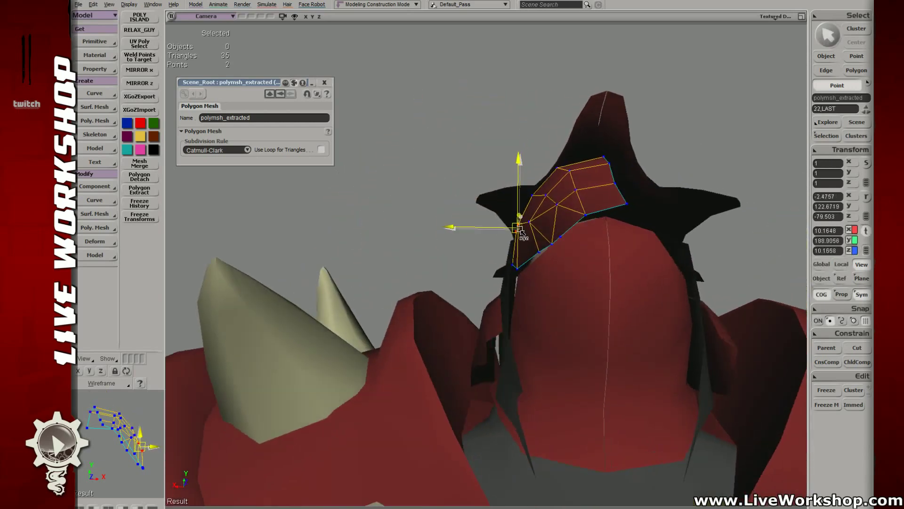
click(531, 224)
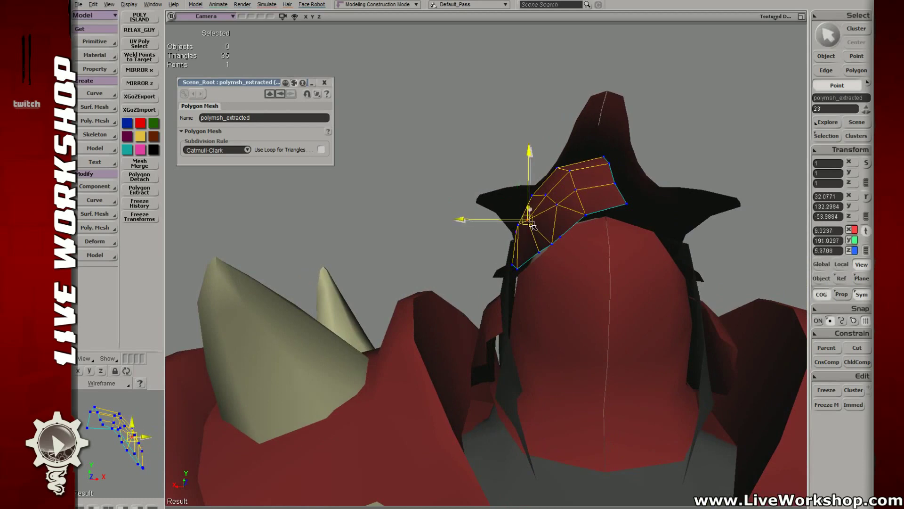
- Reposition the rear side point between the upper and lower edges from the back and side views
click(546, 195)
click(556, 204)
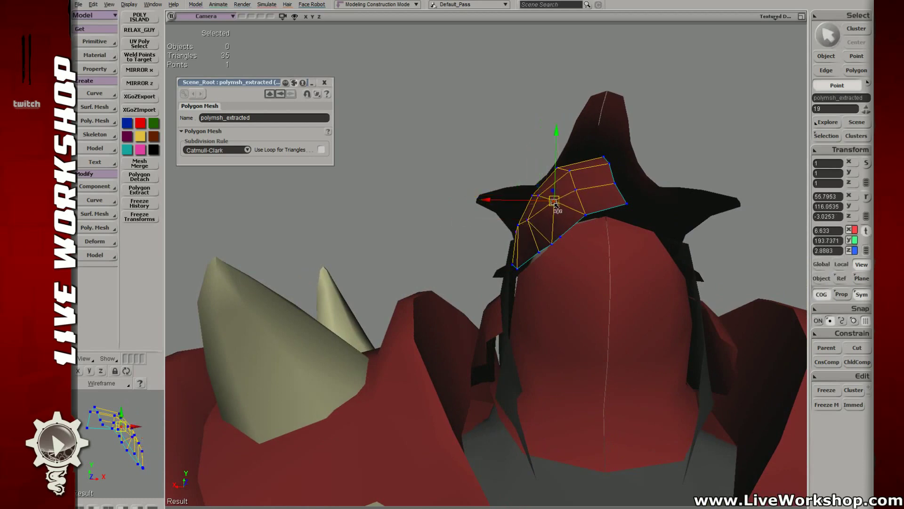
right_drag(556, 206, 549, 179)
drag(564, 188, 566, 195)
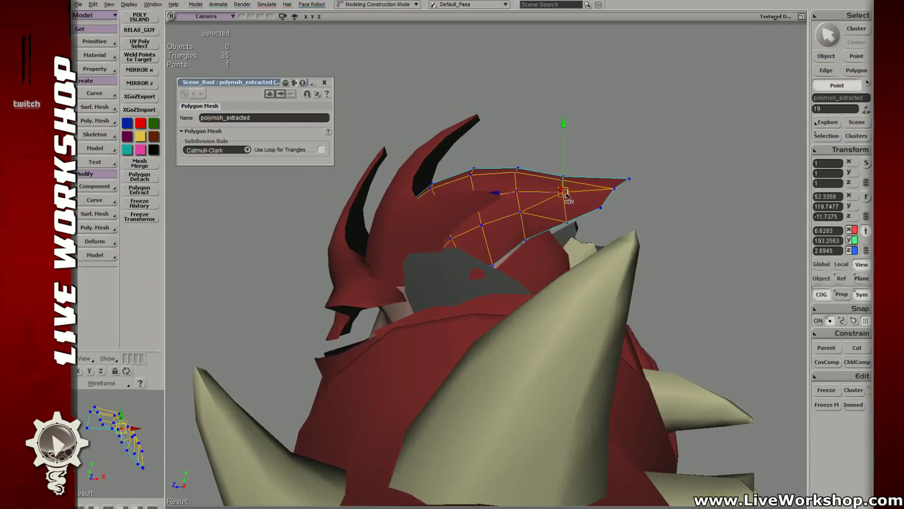
- Fine-tune the rear tip, upper ridge and lower edge points from the side view to smooth the contour
click(566, 184)
click(614, 188)
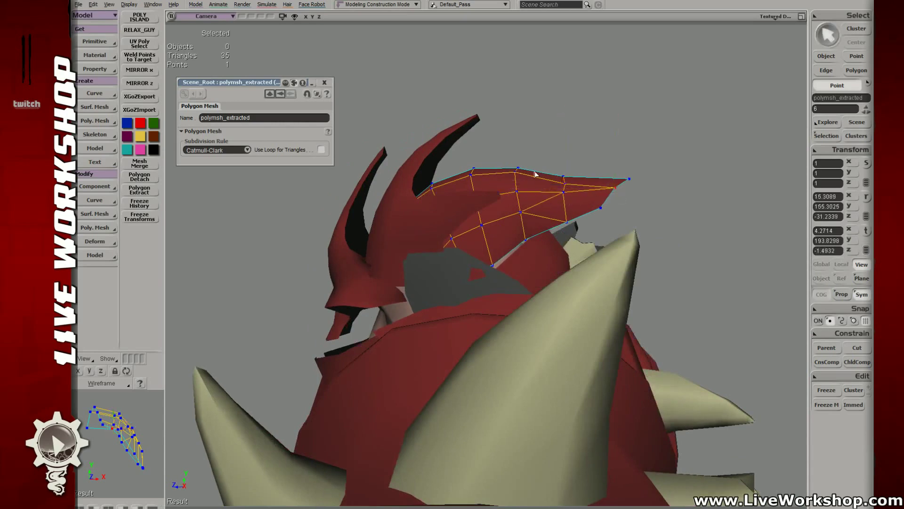
drag(517, 174, 516, 176)
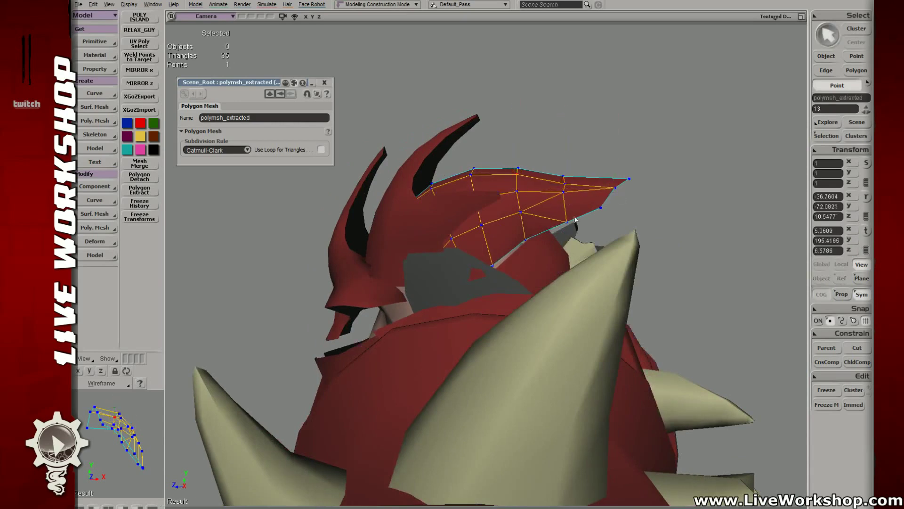
right_drag(558, 215, 575, 217)
drag(563, 224, 566, 221)
- Move the side wall's lower front corner point up and inward from the rear view, adjusting the adjacent lower edge
right_drag(567, 225, 496, 266)
click(496, 265)
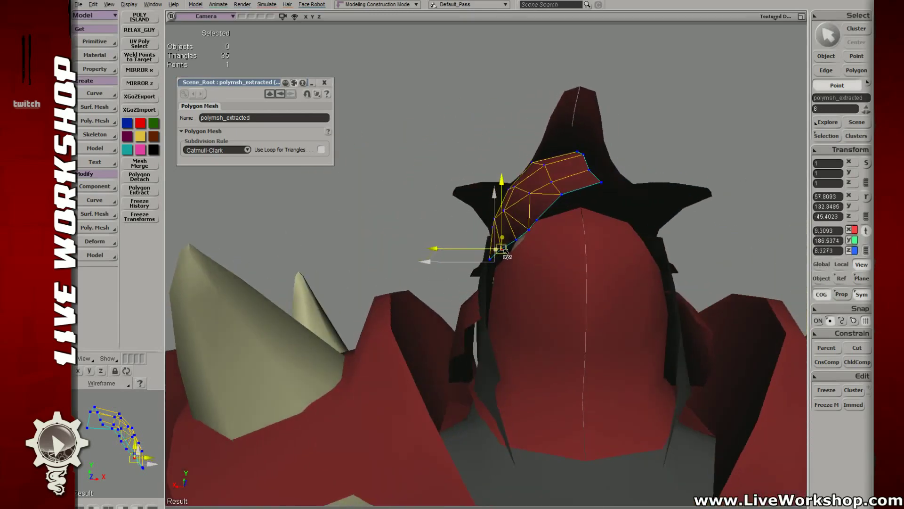
drag(491, 265, 524, 242)
click(505, 248)
click(517, 240)
right_drag(524, 242, 551, 235)
- Select the two lengthwise edges along the piece's side and adjust that area's flow from the side view
key(e)
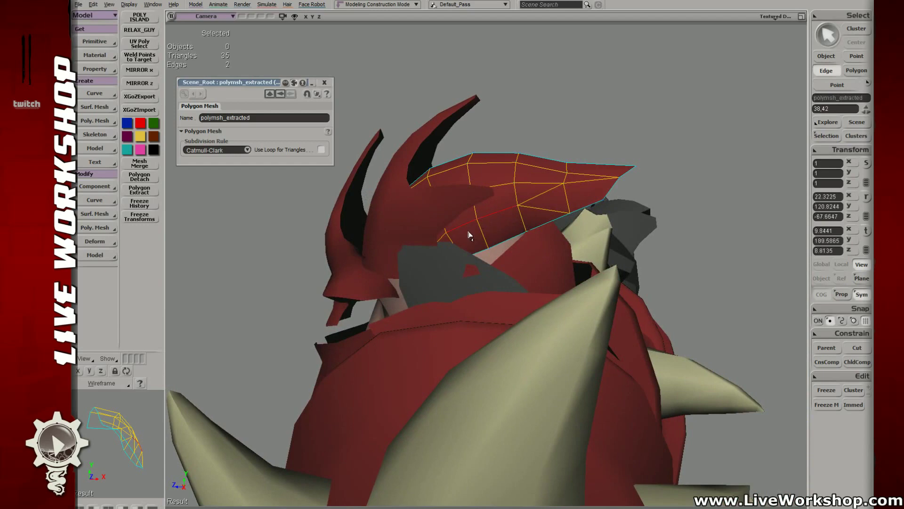
drag(468, 234, 479, 219)
key(v)
right_drag(480, 222, 469, 224)
drag(489, 219, 492, 220)
right_drag(493, 221, 500, 298)
key(t)
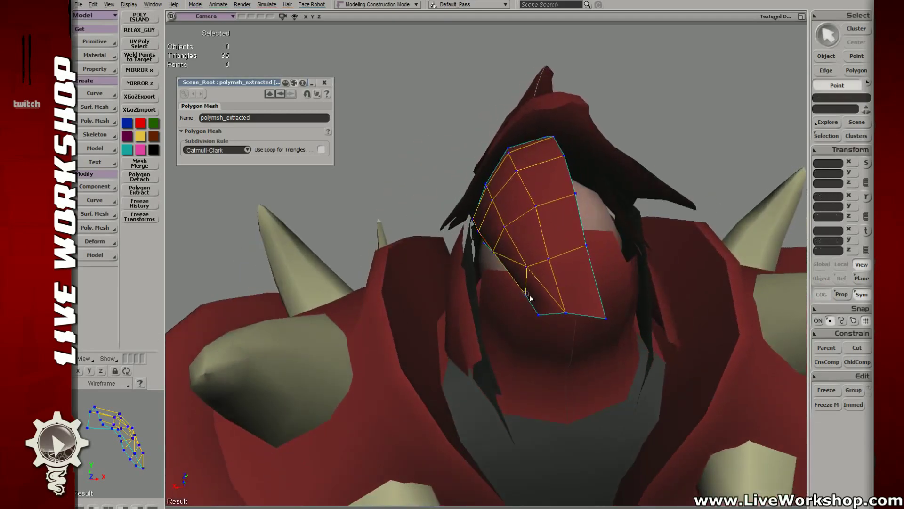
- Reposition the lower edge point beside the extracted piece's rear corner
click(530, 297)
key(v)
middle_drag(527, 296, 236, 171)
- Inspect the extracted piece's silhouette against the surrounding helmet from several angles and reselect it
key(space)
click(473, 158)
middle_drag(474, 158, 447, 167)
right_drag(448, 167, 513, 221)
middle_drag(513, 222, 632, 260)
right_drag(632, 261, 450, 256)
key(space)
click(511, 267)
mouse_move(512, 266)
right_down()
mouse_move(513, 302)
mouse_move(517, 231)
mouse_move(504, 271)
right_up()
- Reposition the extracted piece's rear edge and lower edge points from behind to refine how it wraps around the head
key(u)
click(507, 256)
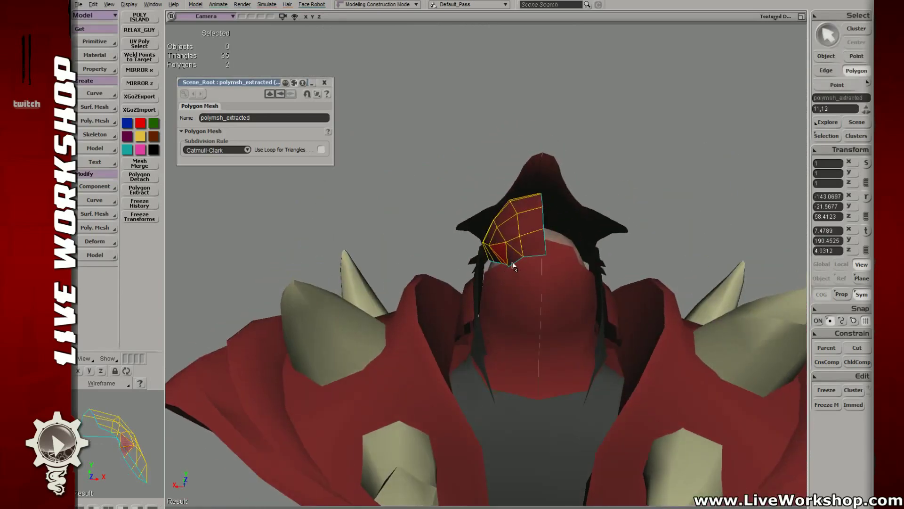
key(v)
key(t)
right_drag(514, 272, 490, 245)
click(556, 233)
key(v)
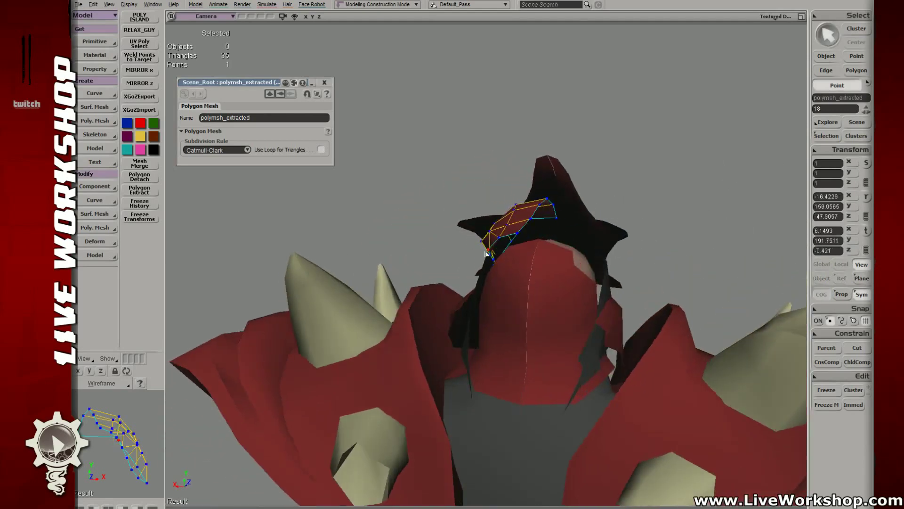
drag(487, 248, 485, 250)
mouse_move(485, 249)
right_down()
mouse_move(495, 242)
mouse_move(499, 250)
right_up()
key(v)
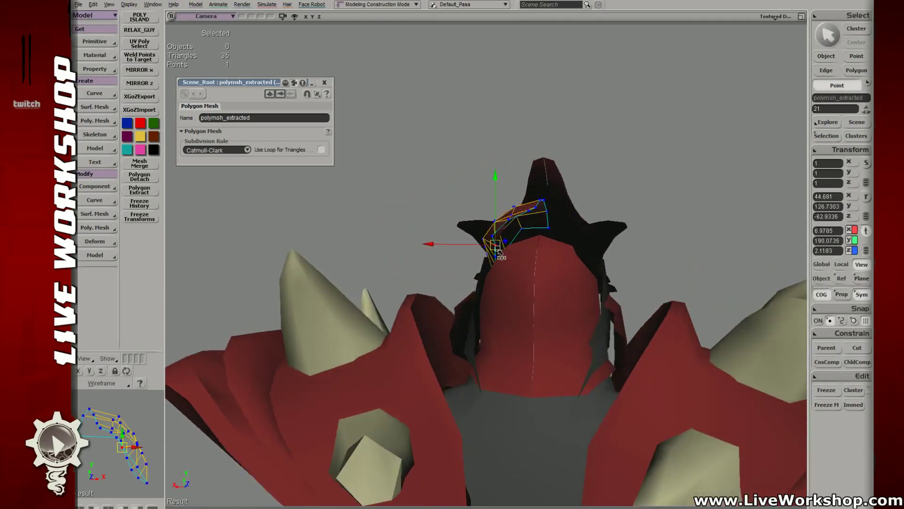
drag(489, 248, 538, 242)
- Lower the rear corner point and adjust the rear tip point above it from the side to square off the back edge
key(m)
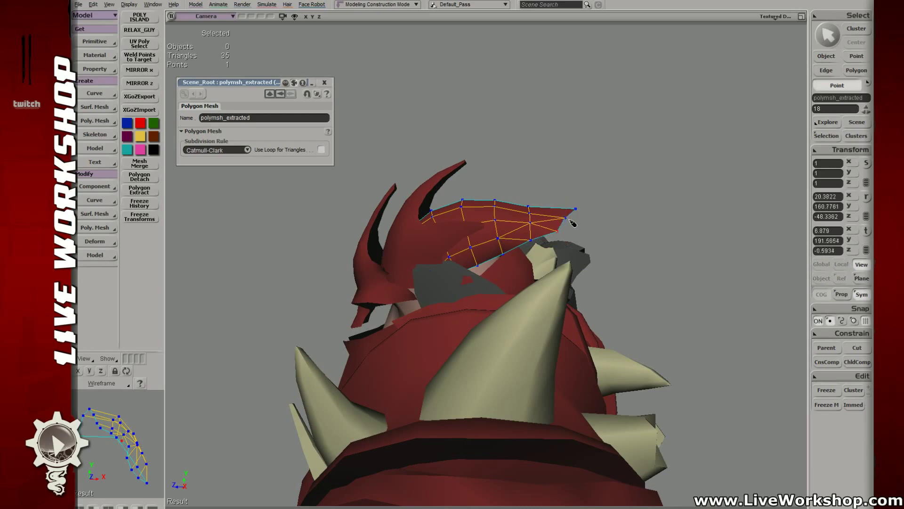
key(v)
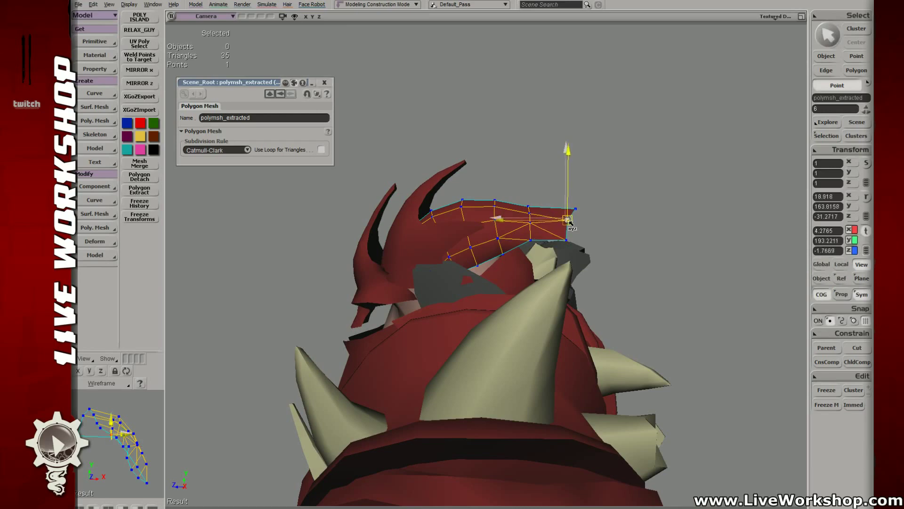
click(567, 243)
drag(561, 247, 567, 250)
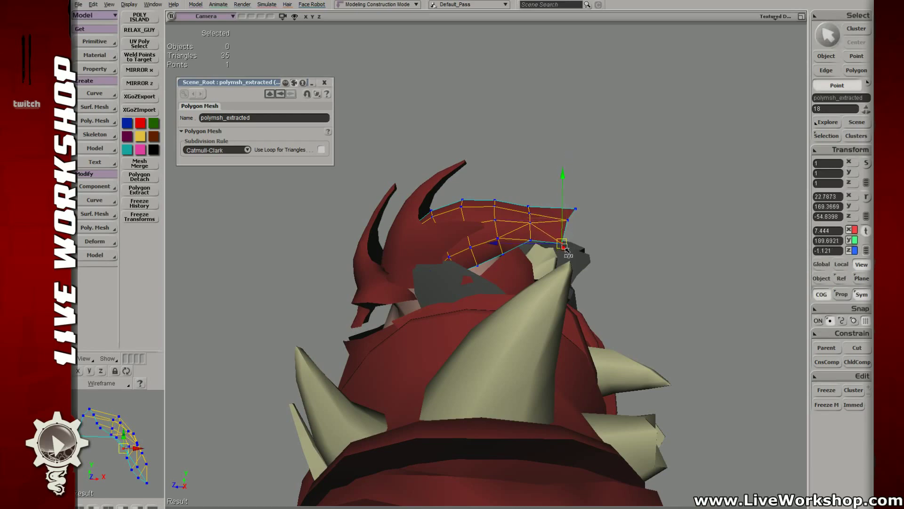
key(m)
right_drag(568, 221, 555, 249)
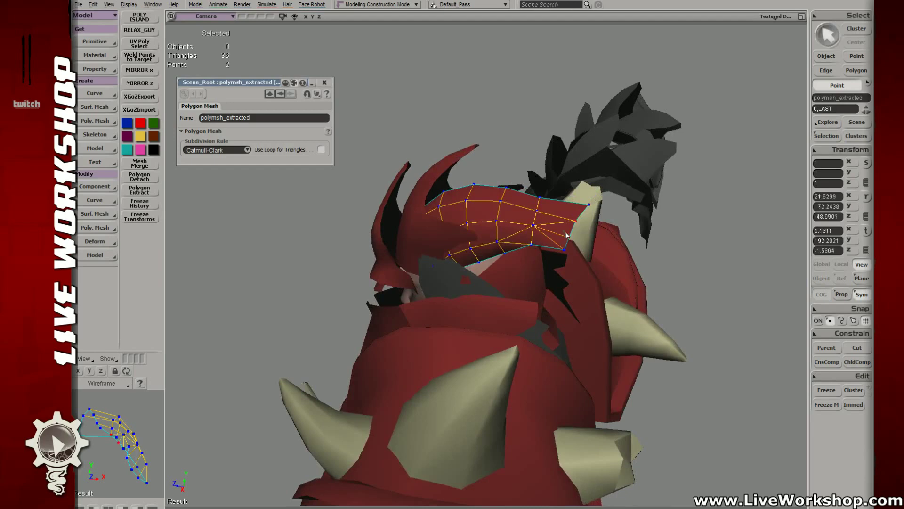
drag(567, 236, 574, 220)
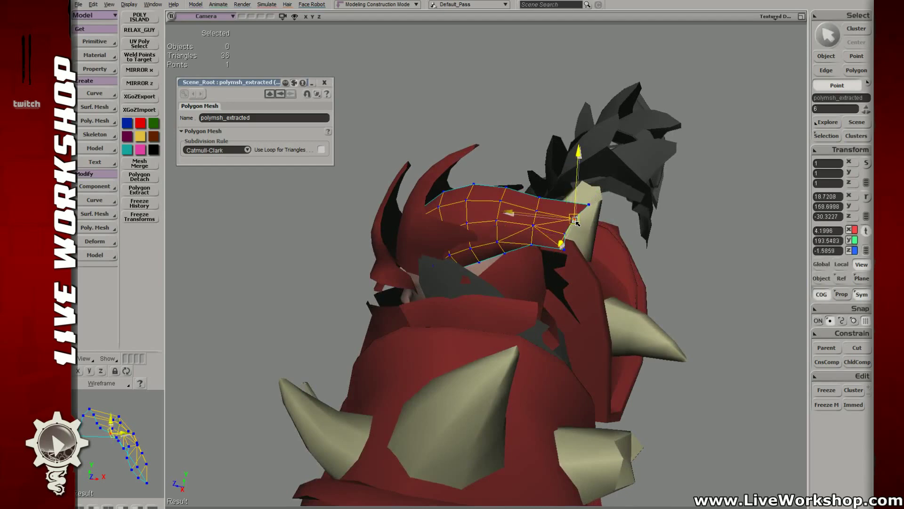
- Inspect the reshaped helmet piece in the context of the whole character from the front
key(space)
click(299, 179)
scroll(299, 179, down, 5)
right_drag(300, 179, 413, 241)
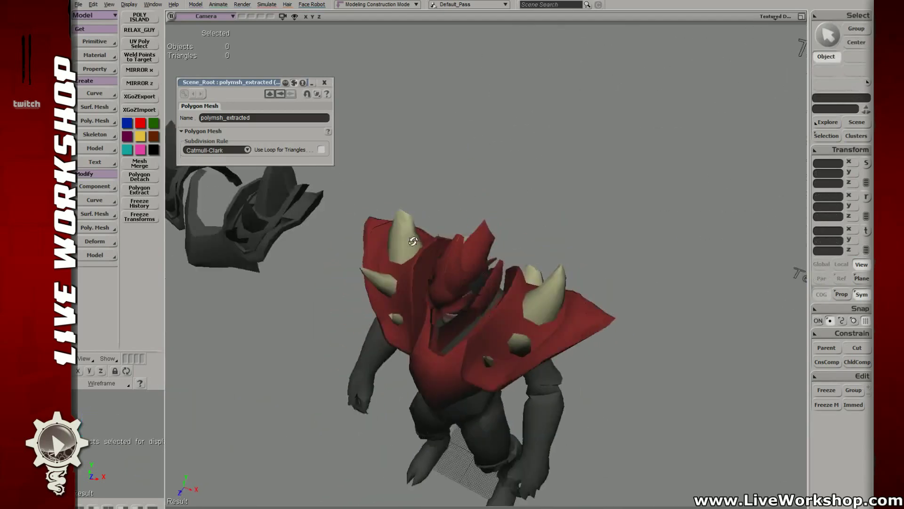
drag(413, 241, 480, 251)
- Select the extracted helmet piece as an object and close its polygon mesh property editor
click(479, 252)
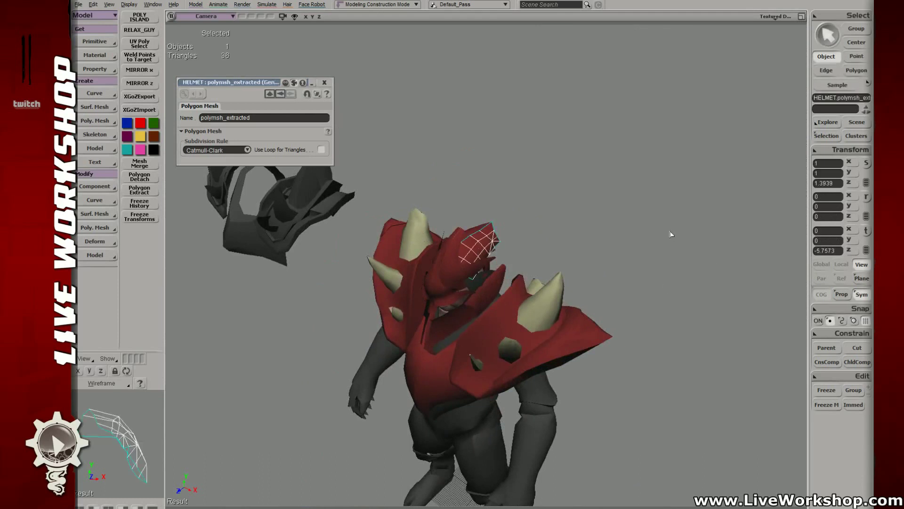
drag(671, 234, 587, 184)
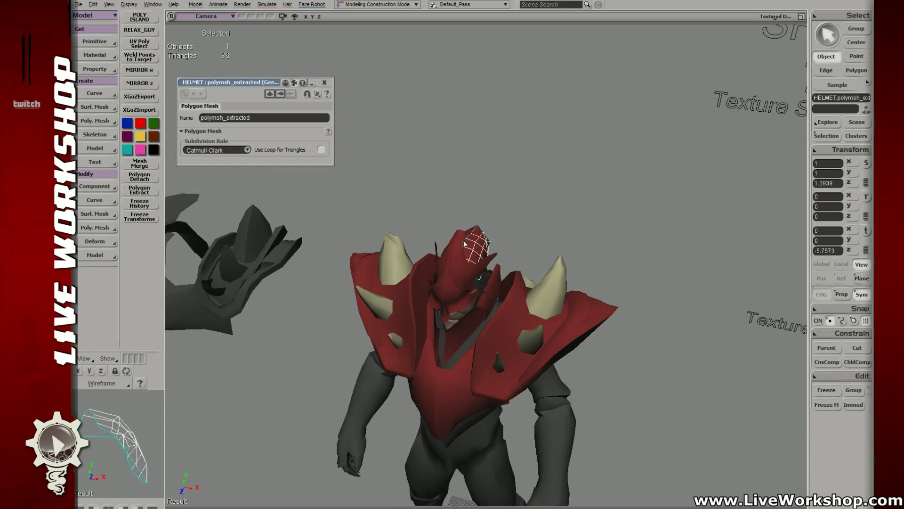
click(325, 84)
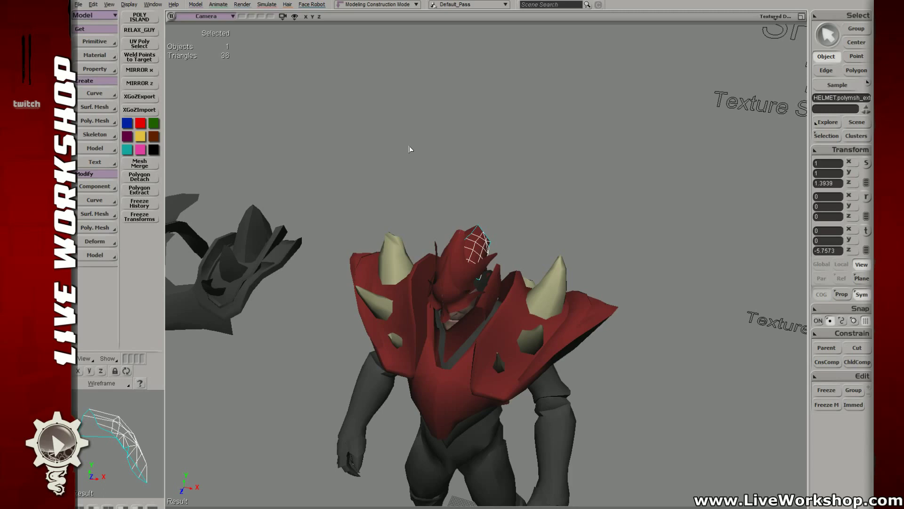
- Select the outer side point of the extracted helmet panel and move it slightly outward along X
middle_drag(487, 189, 624, 243)
right_drag(471, 196, 491, 240)
key(t)
click(532, 247)
key(v)
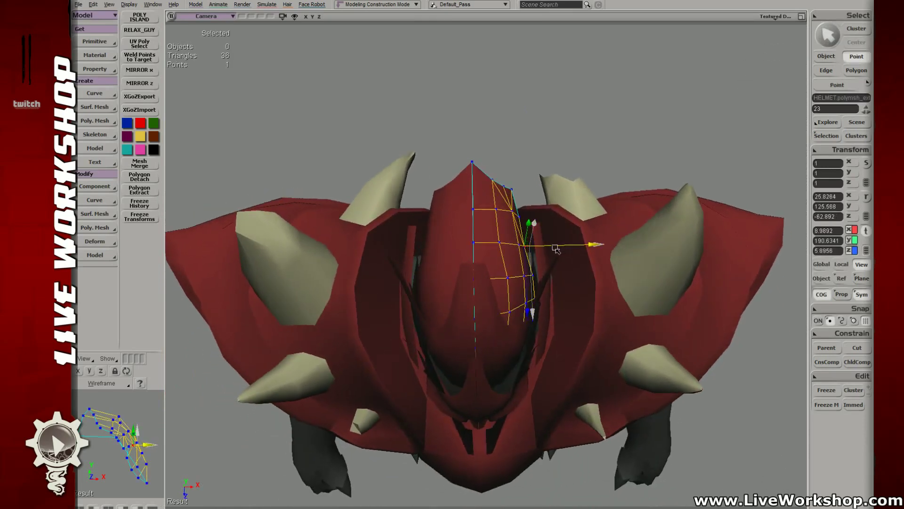
mouse_move(557, 248)
middle_down()
mouse_move(575, 190)
mouse_move(541, 196)
middle_up()
- Select the middle column of five points across the helmet panel and shift it slightly forward toward the face
key(t)
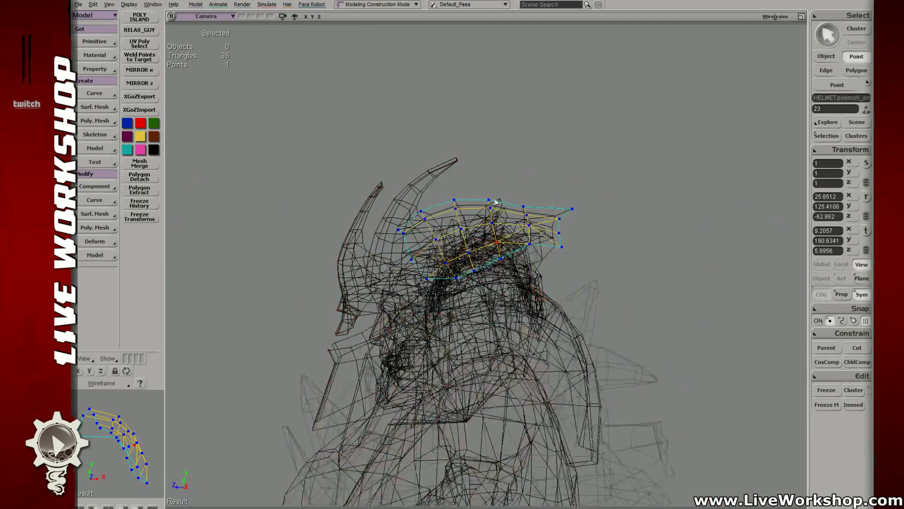
drag(485, 192, 510, 266)
key(v)
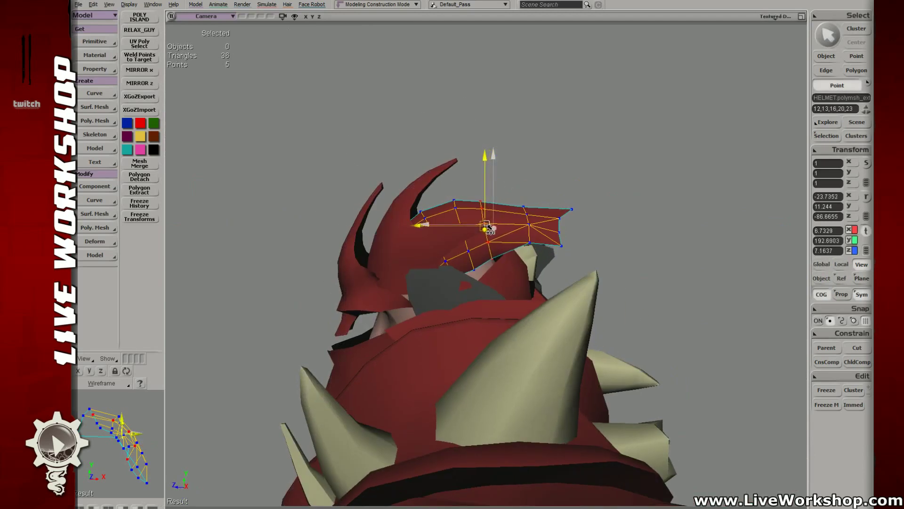
mouse_move(485, 225)
mouse_down()
mouse_move(505, 226)
mouse_move(484, 227)
mouse_up()
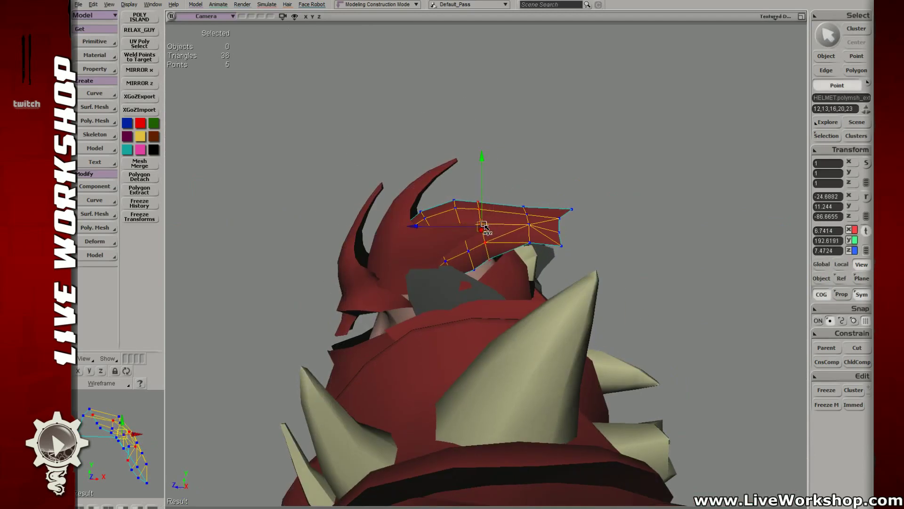
right_drag(484, 229, 549, 297)
middle_drag(549, 297, 522, 253)
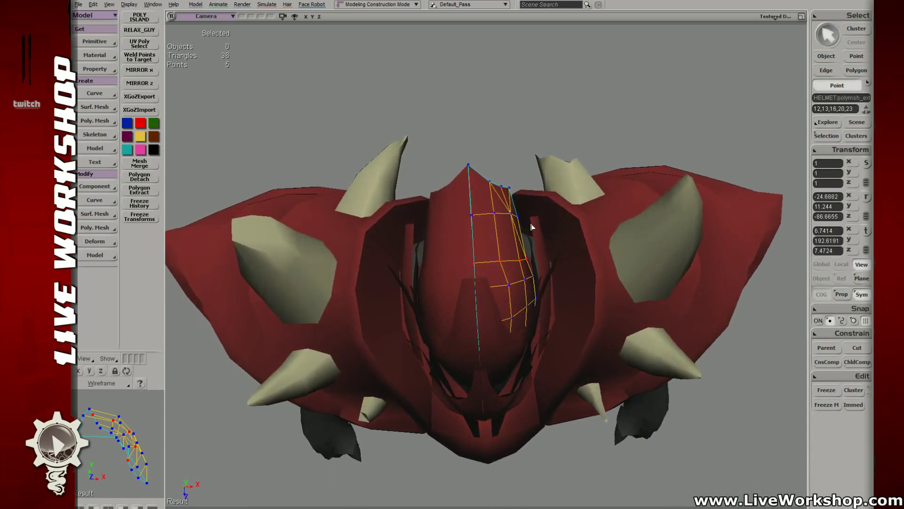
- Select the two side points near the panel's rear (19 and 21) and move them slightly inward
drag(531, 226, 507, 206)
key(v)
drag(555, 200, 549, 202)
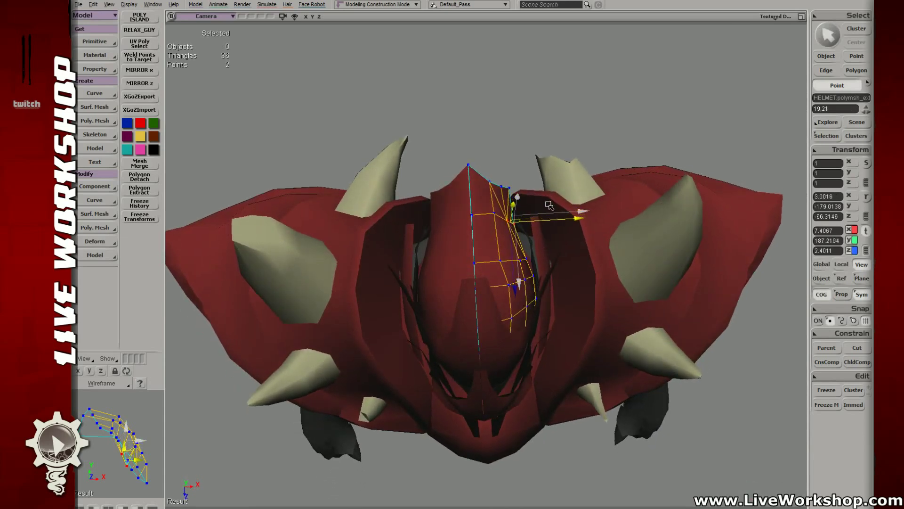
key(t)
- Pull the rear edge point next to the panel's tip closer to the tip, undoing one misplaced move
drag(521, 199, 512, 153)
key(v)
key(t)
key(v)
key(t)
key(ctrl+z)
key(v)
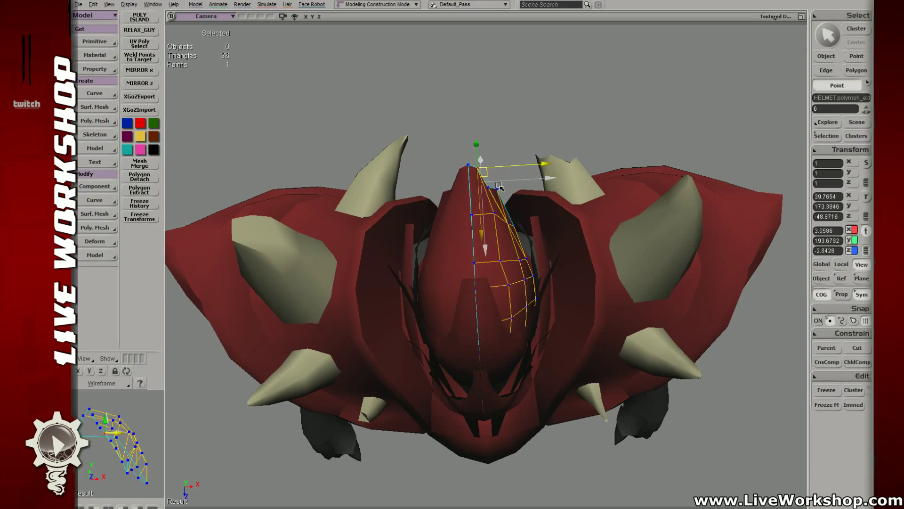
- Move the upper point ahead of the tip and the point beside the tip inward to taper the panel
key(t)
drag(500, 189, 501, 219)
key(v)
drag(545, 214, 538, 215)
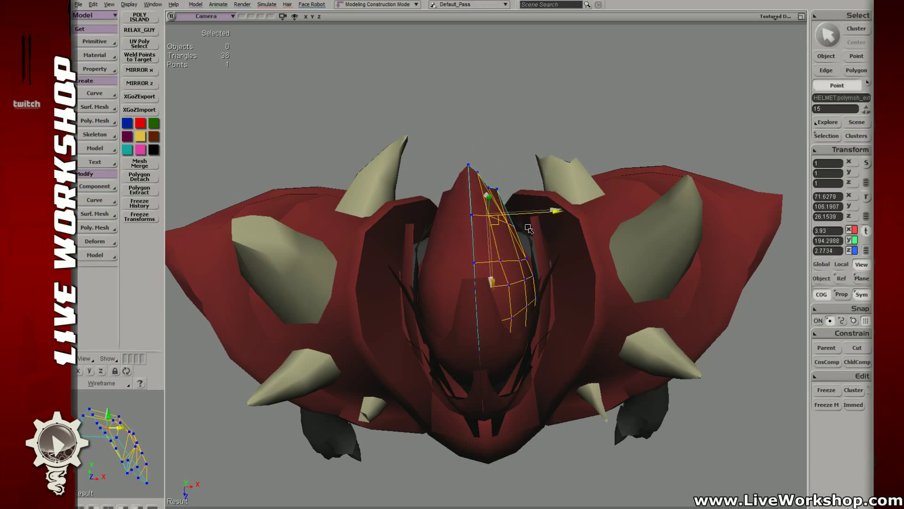
key(t)
drag(473, 168, 498, 187)
key(v)
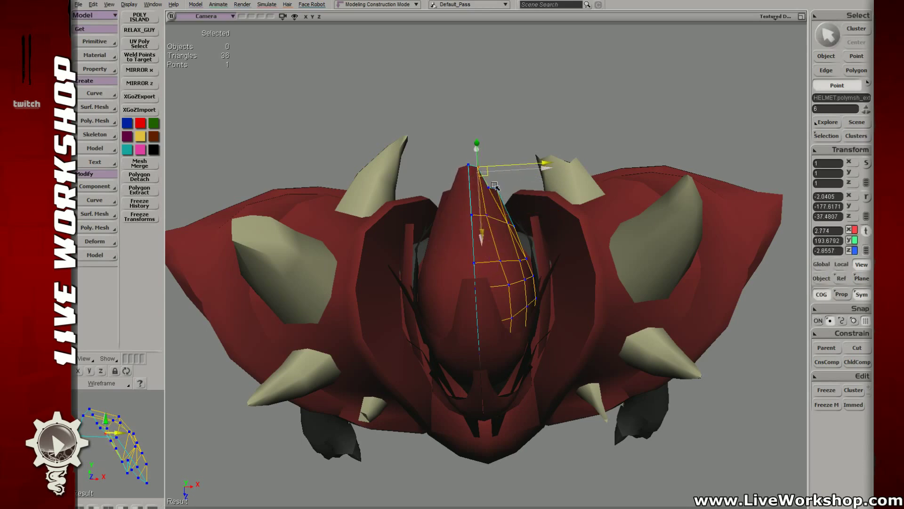
key(s)
right_drag(494, 189, 514, 242)
- Reposition the point midway along the panel's rear edge and raise the side point just ahead of it
key(e)
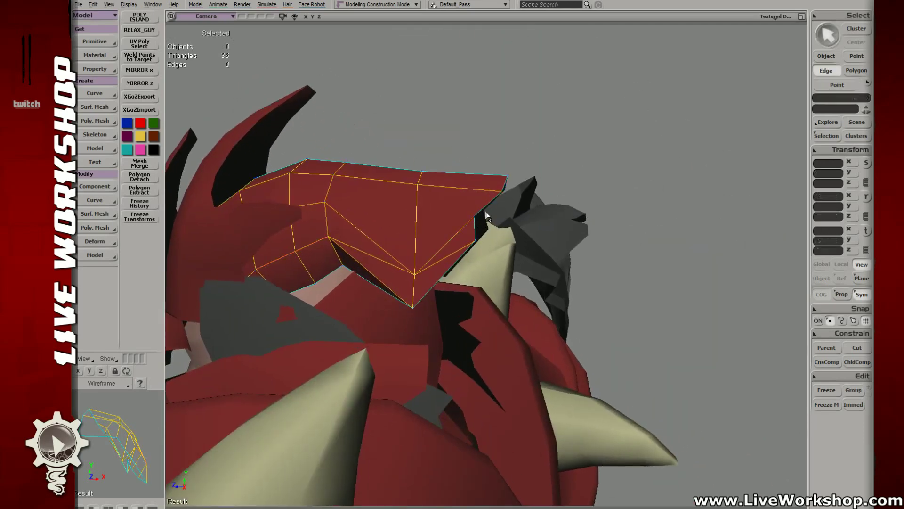
key(t)
click(477, 215)
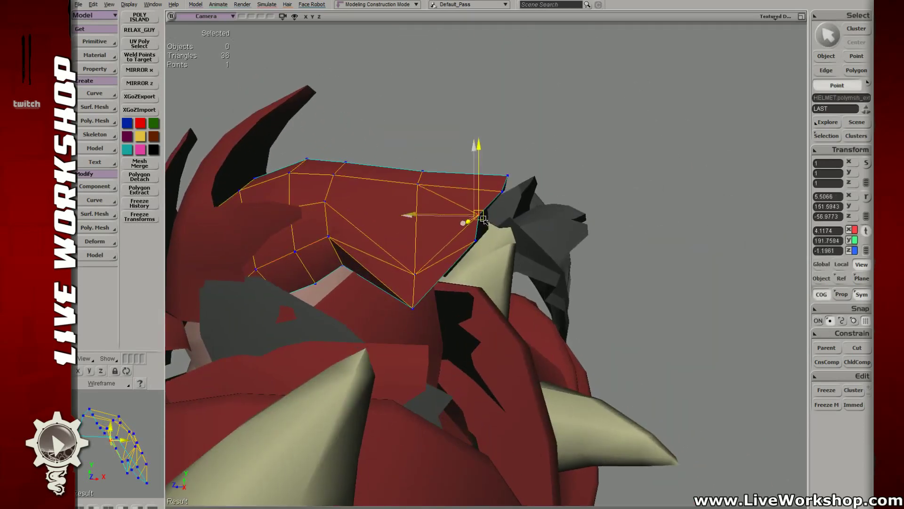
mouse_move(418, 282)
mouse_down()
mouse_move(417, 250)
mouse_move(418, 278)
mouse_move(417, 265)
mouse_up()
middle_drag(420, 262, 528, 284)
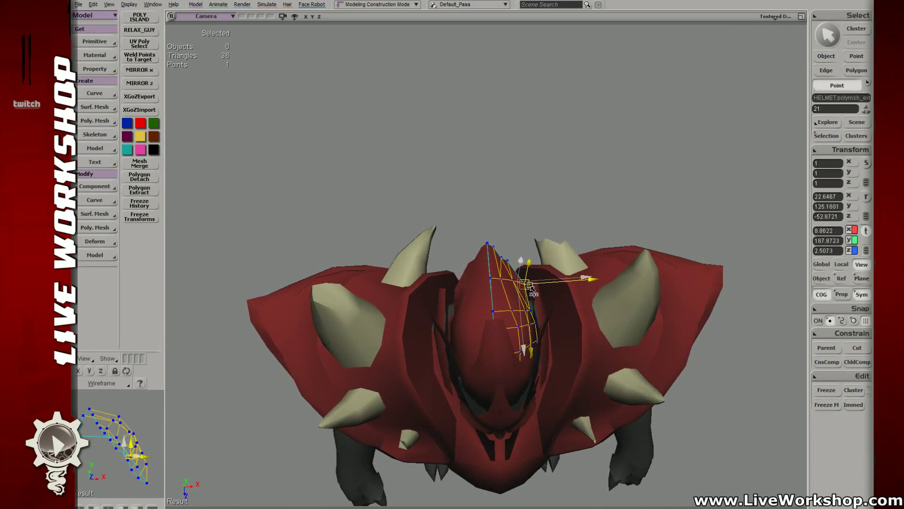
- Adjust side points 21 and 19 one at a time so the panel's rear narrows smoothly from above
key(t)
drag(528, 286, 518, 284)
click(517, 282)
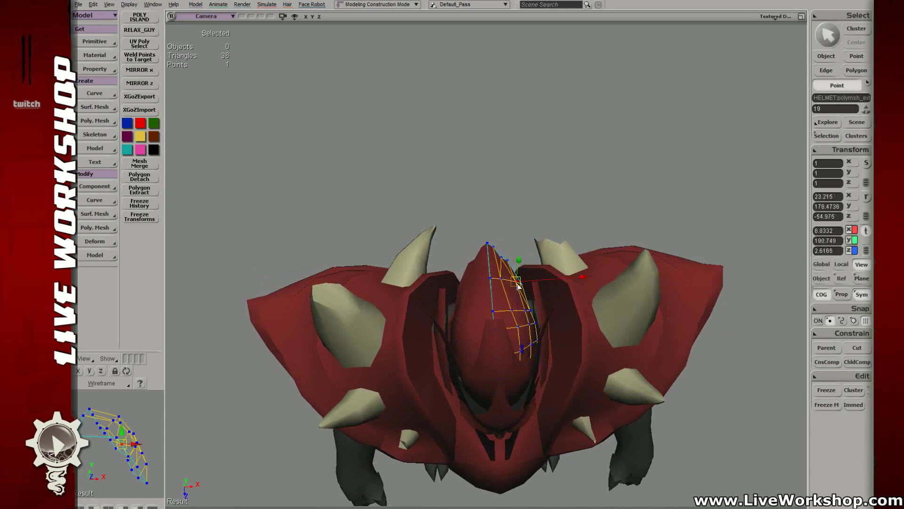
middle_drag(540, 287, 453, 201)
- Even out the panel's middle column from the side and shift the lower point ahead of it slightly forward
key(t)
drag(434, 173, 449, 191)
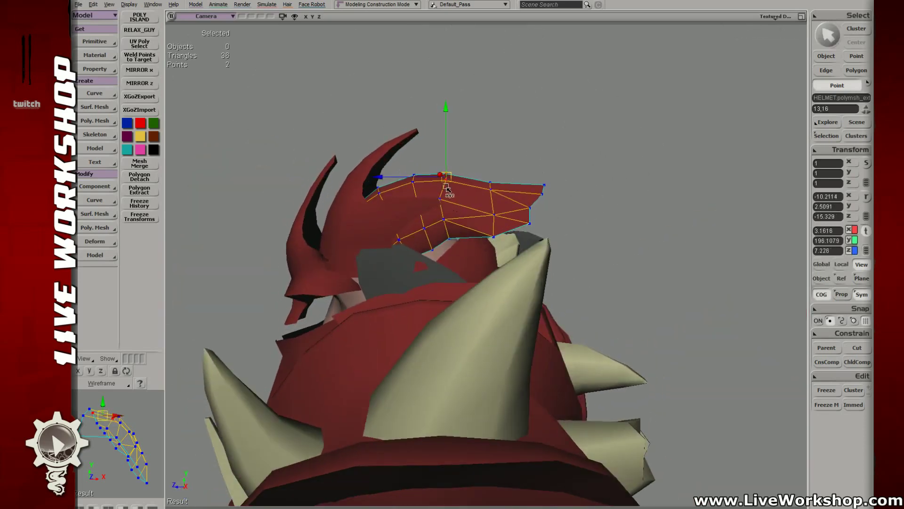
click(443, 200)
click(449, 222)
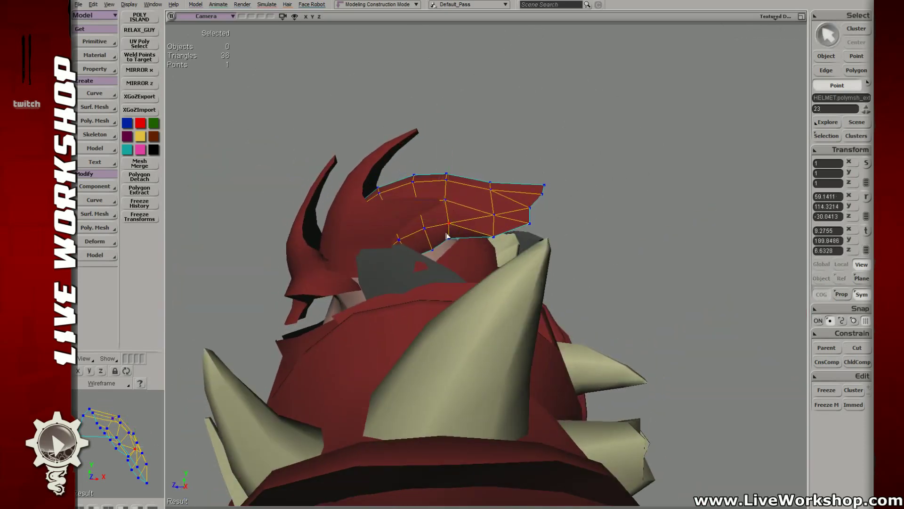
mouse_move(427, 230)
mouse_down()
mouse_move(416, 202)
mouse_move(419, 227)
mouse_up()
drag(449, 223, 446, 223)
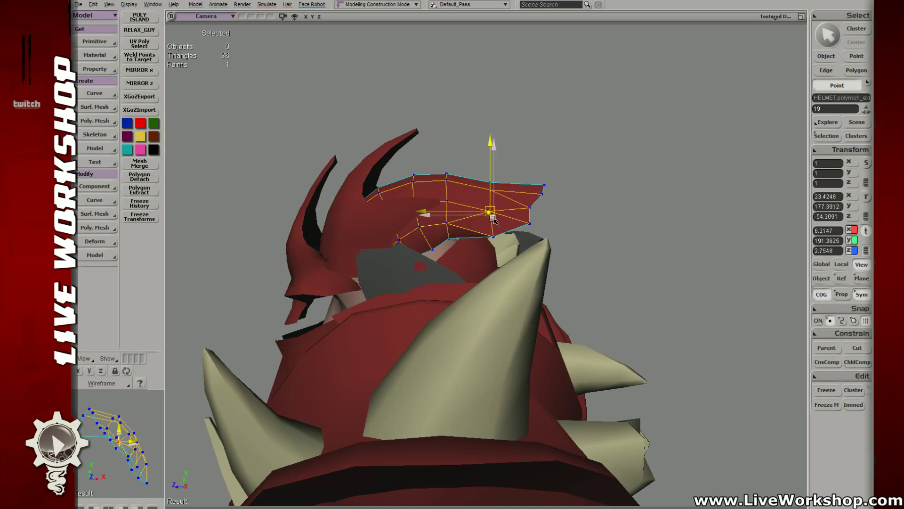
- Deselect the panel and examine the mirrored helmet's profile from both sides
key(space)
click(570, 146)
right_drag(518, 212, 482, 235)
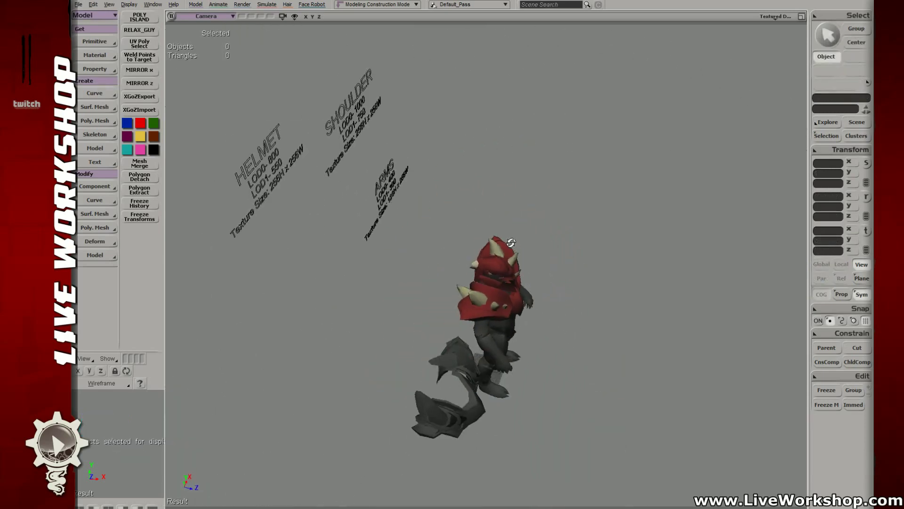
middle_drag(481, 236, 603, 273)
right_drag(603, 273, 400, 227)
click(549, 188)
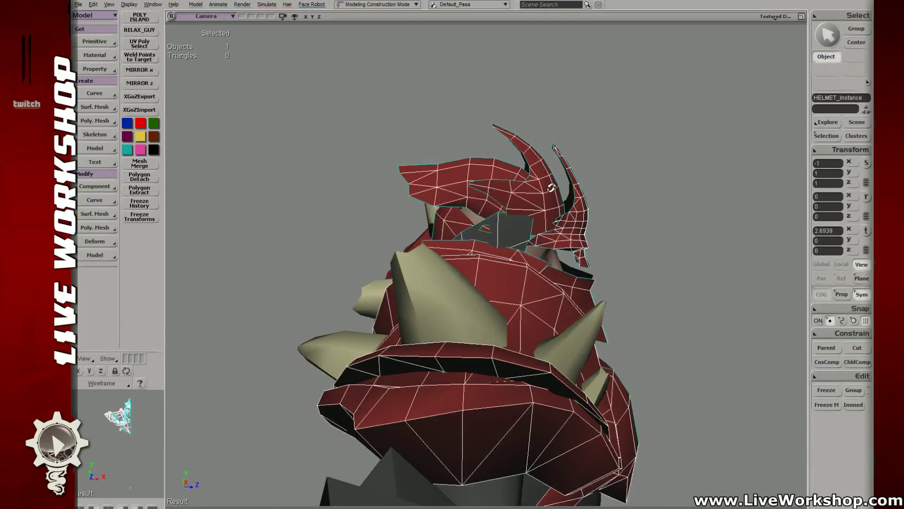
right_drag(549, 188, 545, 159)
- Select the helmet panel's two rear tip points and raise them slightly
click(523, 215)
key(t)
key(v)
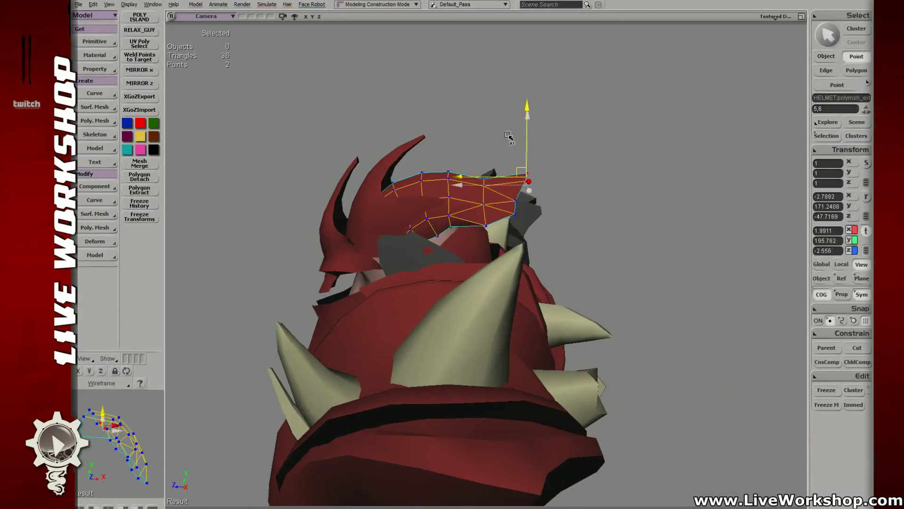
key(t)
- Select the panel's lower rear corner point (18) and move it outward along X
click(515, 220)
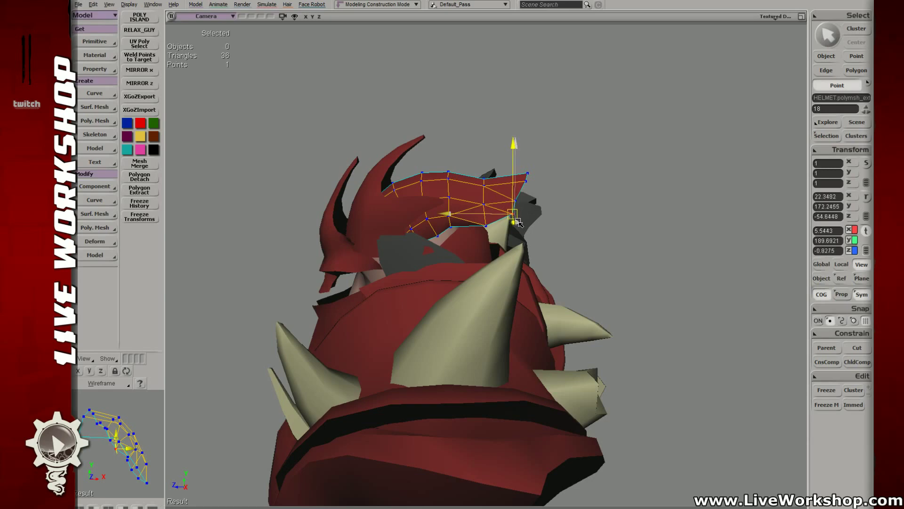
drag(518, 221, 519, 221)
right_drag(519, 221, 568, 259)
drag(540, 206, 541, 206)
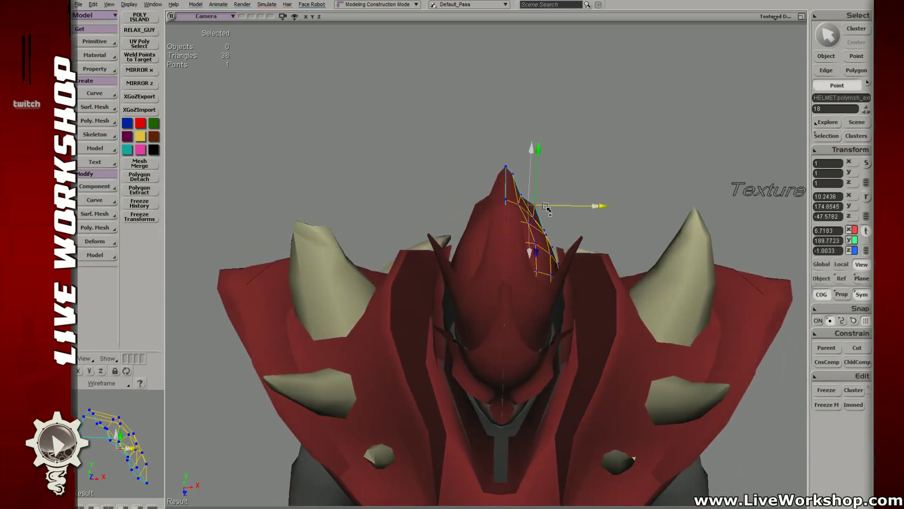
- Adjust the point beside the tip sideways and move the upper point ahead of it (15) outward
key(s)
right_drag(545, 206, 519, 207)
key(v)
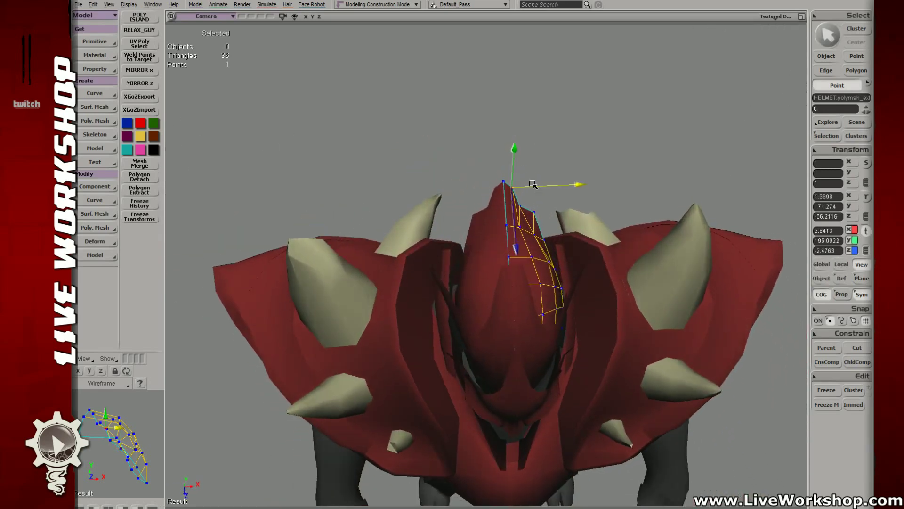
key(s)
mouse_move(553, 216)
right_down()
mouse_move(551, 207)
mouse_move(541, 215)
right_up()
click(520, 228)
key(v)
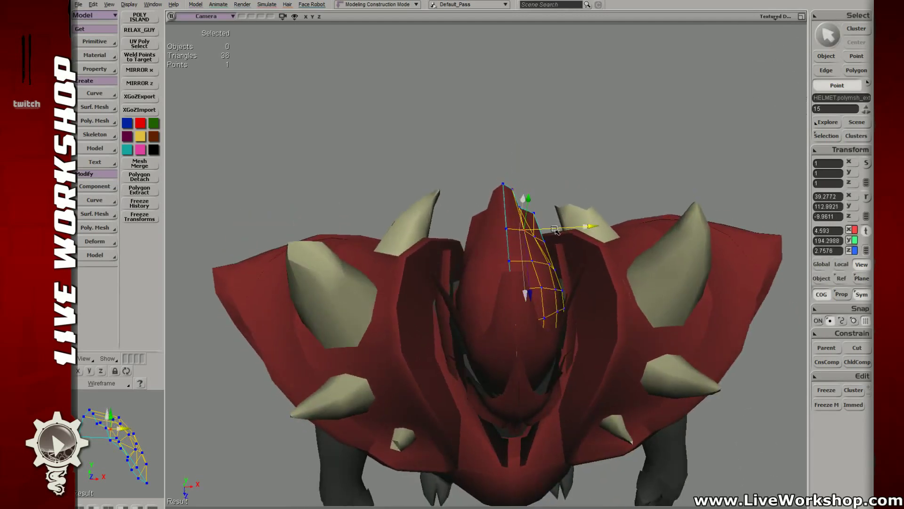
drag(554, 229, 552, 229)
- Move the point beside the helmet's rear tip outward to make the tip blunt
key(s)
right_drag(505, 196, 511, 190)
key(t)
key(v)
mouse_move(511, 189)
mouse_down()
mouse_move(527, 214)
mouse_move(566, 202)
mouse_move(525, 198)
mouse_up()
key(t)
key(v)
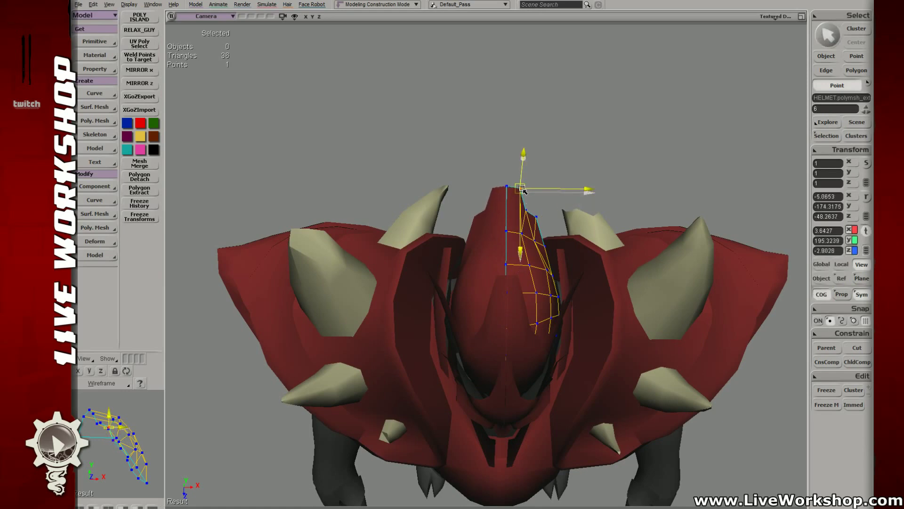
- Deselect the panel and examine the shape of the blunted helmet tip
key(space)
click(559, 163)
key(s)
scroll(559, 164, down, 4)
right_drag(559, 184, 438, 193)
scroll(573, 236, up, 5)
right_drag(573, 236, 577, 241)
- Select the helmet panel again and adjust the upper point just ahead of the blunt tip
key(space)
click(562, 177)
click(559, 195)
key(t)
key(v)
drag(557, 194, 572, 206)
- Move the rear corner point (18) and the side point below it (21) outward to widen the panel's rear
key(t)
drag(583, 163, 596, 181)
key(s)
right_drag(596, 181, 664, 247)
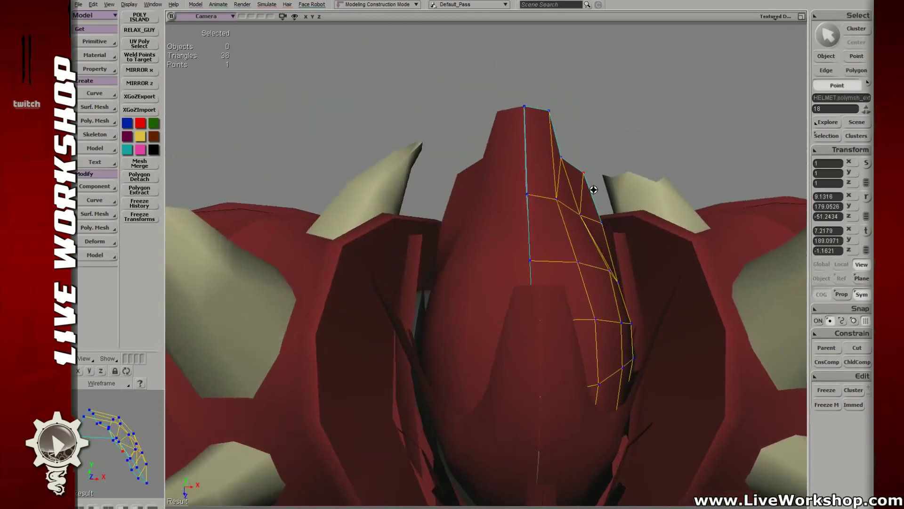
drag(587, 173, 600, 172)
key(t)
drag(594, 215, 607, 228)
key(v)
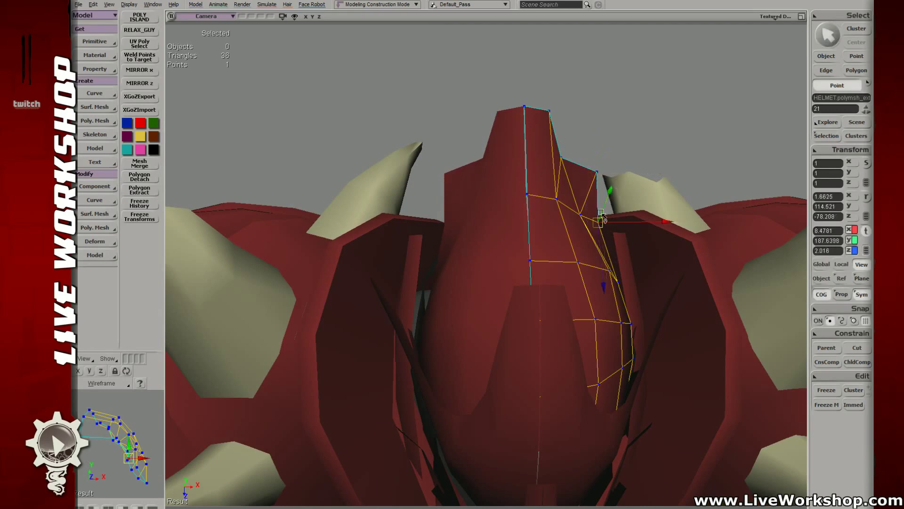
- Deselect the panel and examine the widened rear of the helmet from the front and above
key(space)
click(549, 93)
scroll(548, 92, down, 4)
right_drag(548, 93, 477, 253)
scroll(499, 239, down, 5)
scroll(485, 254, up, 5)
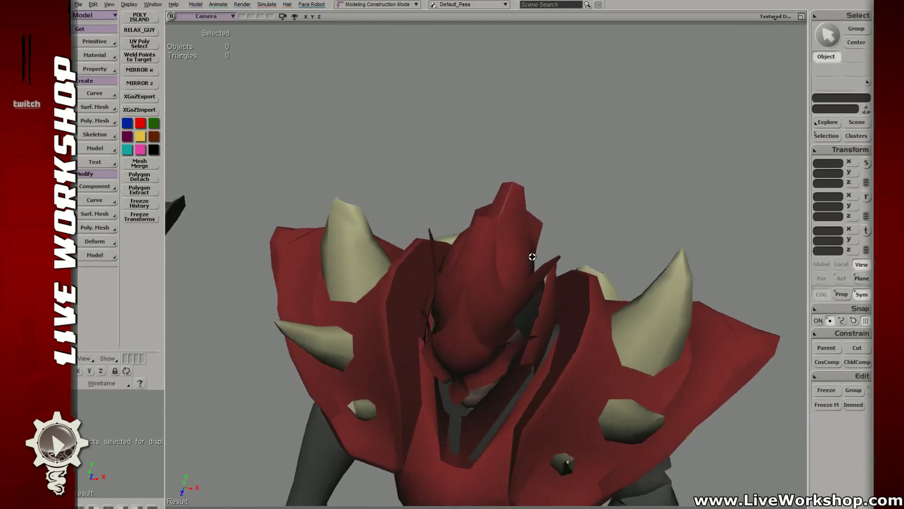
- Select rear corner points 18 and 21 together and move them slightly inward along X
key(space)
click(531, 256)
key(t)
drag(534, 216, 550, 247)
key(v)
right_drag(549, 241, 554, 266)
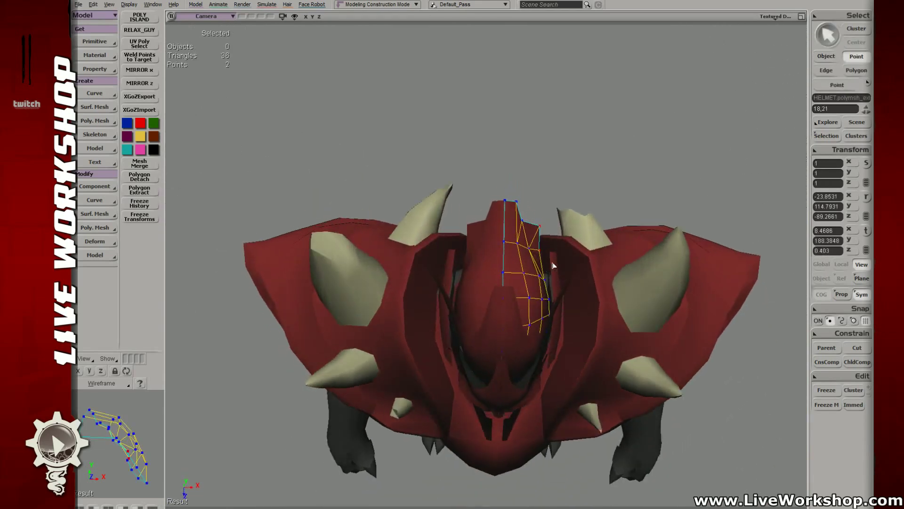
key(v)
click(539, 226)
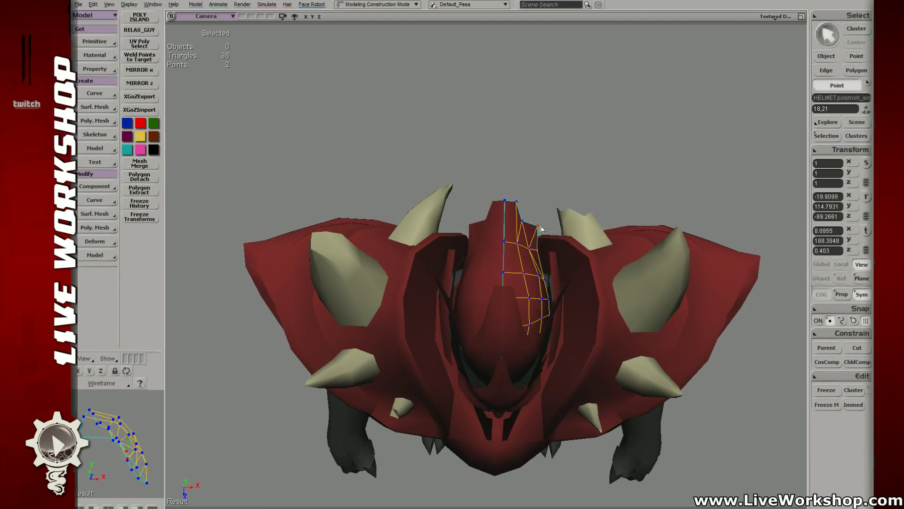
- Select the point midway along the panel's rear edge and nudge it slightly toward the tip
key(t)
click(523, 221)
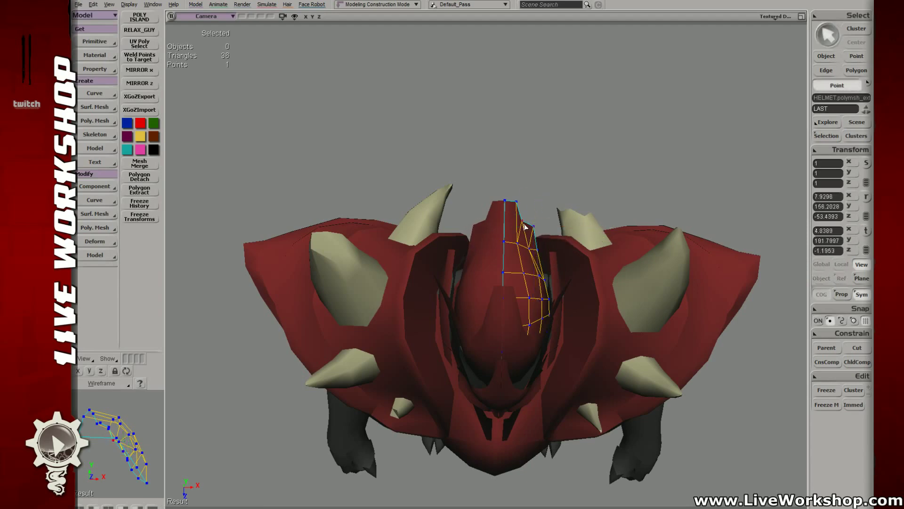
key(v)
drag(524, 223, 523, 219)
key(s)
right_drag(523, 220, 471, 203)
- Select the lower point in the panel's middle column (23) and nudge it down and backward
key(t)
click(507, 184)
key(v)
key(s)
key(t)
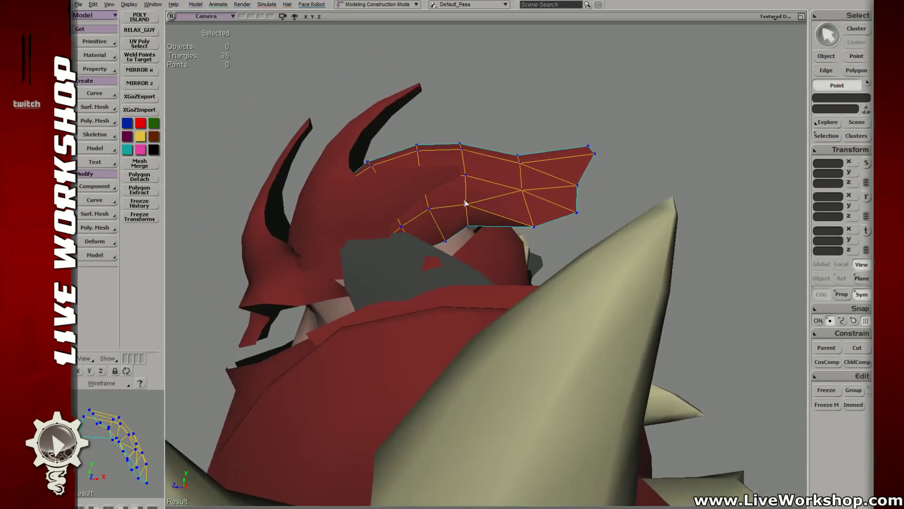
click(466, 203)
key(v)
drag(467, 203, 470, 207)
- Adjust the points along the panel's lower edge where it meets the head, viewed from behind
key(s)
right_drag(471, 209, 462, 234)
click(454, 237)
key(s)
key(v)
click(447, 243)
key(s)
drag(464, 233, 457, 236)
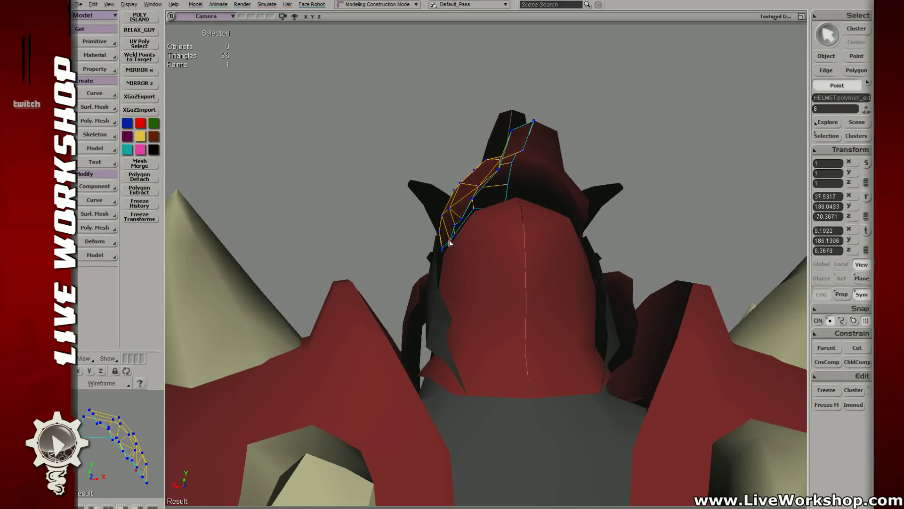
- Reposition the lower edge point of the middle column (20) against the back of the head
key(s)
mouse_move(449, 243)
right_down()
mouse_move(454, 250)
mouse_move(481, 244)
mouse_move(452, 241)
mouse_move(456, 223)
mouse_move(452, 231)
right_up()
key(v)
key(s)
click(454, 227)
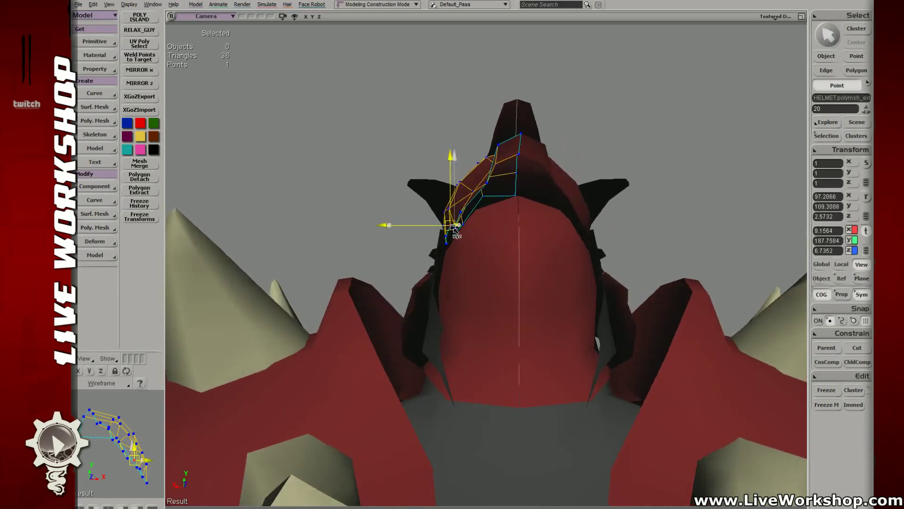
drag(454, 228, 453, 228)
- Refine the lower edge and side points around the middle column, including point 23, from the side
key(s)
right_drag(453, 228, 495, 229)
key(v)
drag(492, 227, 498, 231)
click(473, 241)
key(v)
key(s)
- Adjust the points along the rear crest panel's outer side, including points 7 and 12, and clear the selection
key(s)
right_drag(498, 231, 489, 212)
click(488, 211)
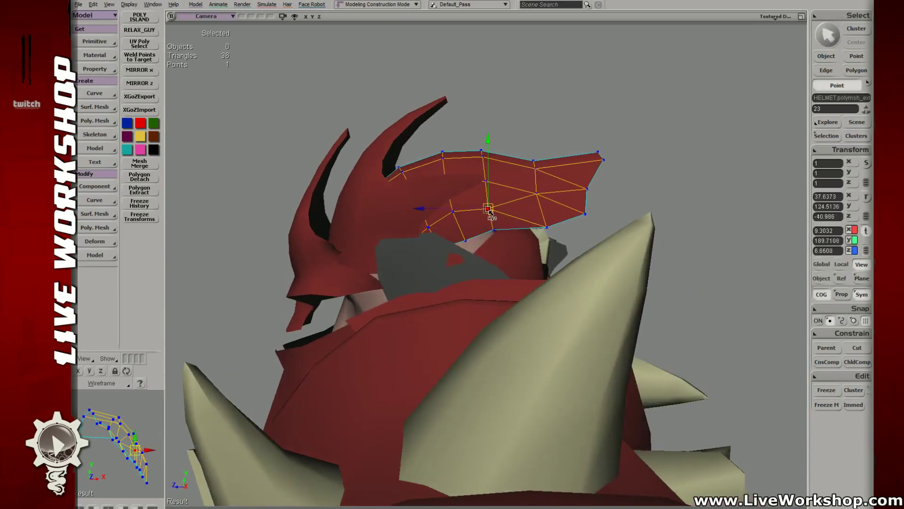
drag(491, 212, 453, 216)
key(s)
mouse_move(454, 215)
right_down()
mouse_move(528, 231)
mouse_move(502, 197)
mouse_move(454, 208)
mouse_move(451, 200)
right_up()
key(t)
drag(449, 175, 459, 189)
key(v)
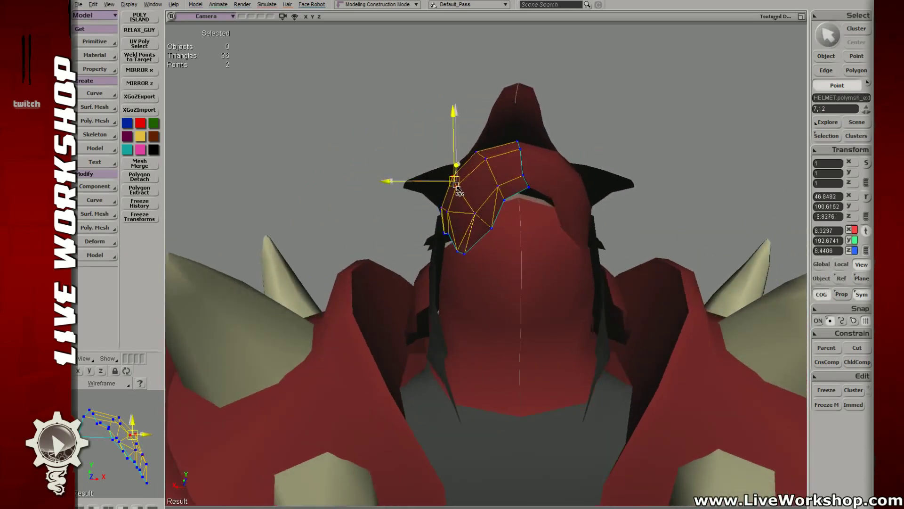
key(space)
click(464, 141)
- Examine the reshaped helmet together with the shoulder armour from a distance and from the front
key(s)
middle_drag(503, 137, 501, 309)
right_drag(501, 309, 537, 266)
middle_drag(537, 266, 642, 299)
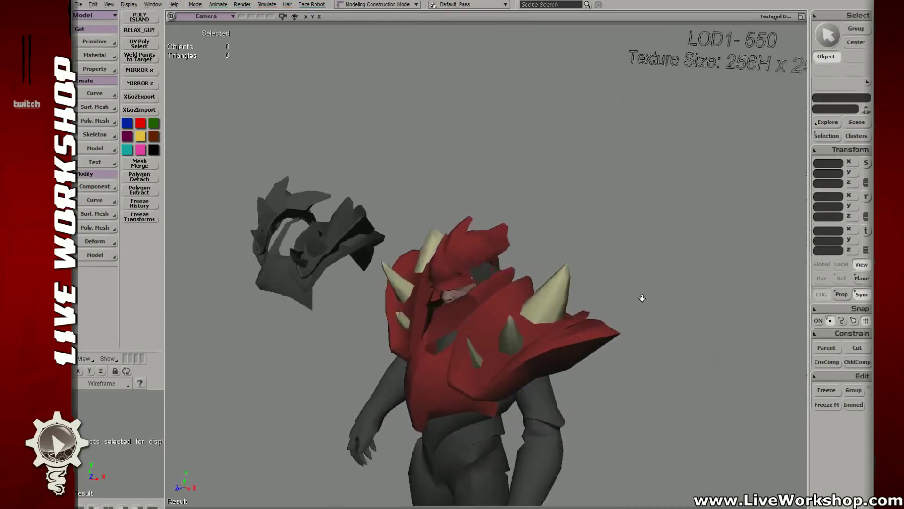
right_drag(641, 299, 603, 252)
key(s)
middle_drag(603, 253, 628, 254)
right_drag(628, 255, 569, 264)
middle_drag(570, 264, 584, 240)
right_drag(584, 240, 521, 254)
- Extrude the three top edges (6, 11, 18) of the face guard and move them out into a lip
click(513, 279)
key(e)
right_drag(528, 221, 517, 195)
right_drag(481, 250, 543, 257)
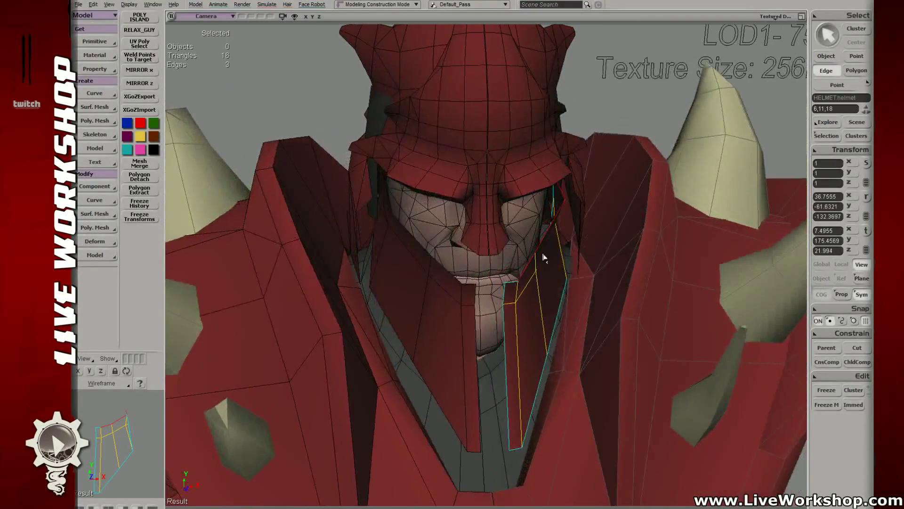
key(ctrl+d)
key(v)
drag(600, 251, 583, 244)
mouse_move(583, 244)
right_down()
mouse_move(589, 254)
mouse_move(580, 258)
right_up()
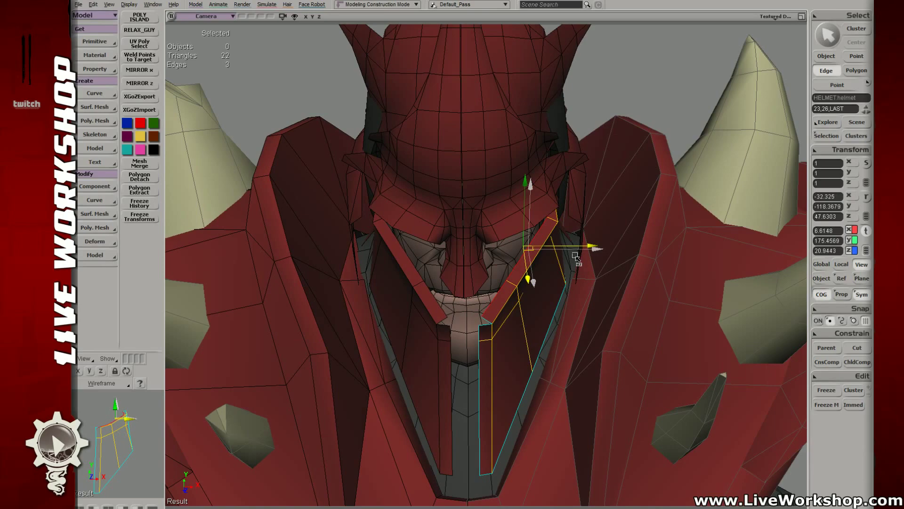
- Bridge edges 5 and 24 at the inner corner of the face guard's new lip
key(s)
key(ctrl+b)
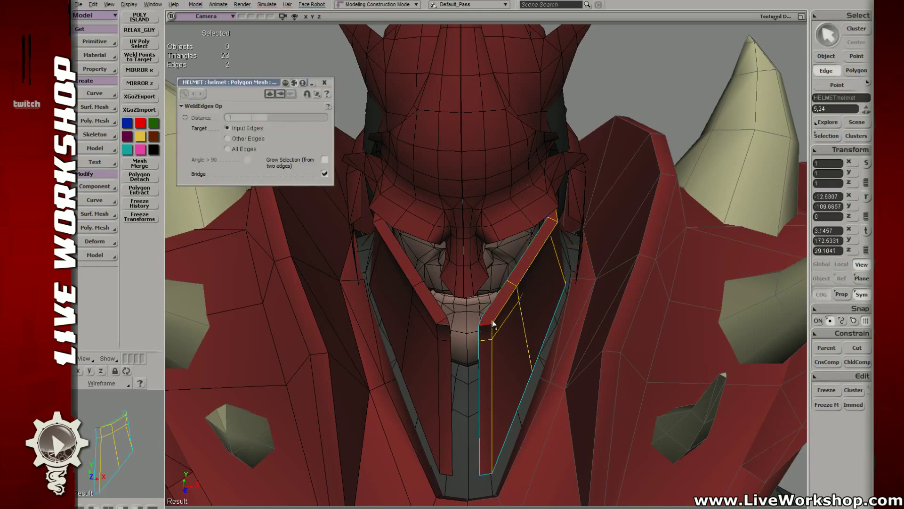
key(s)
right_drag(490, 323, 527, 301)
right_drag(583, 291, 562, 274)
middle_drag(562, 274, 495, 245)
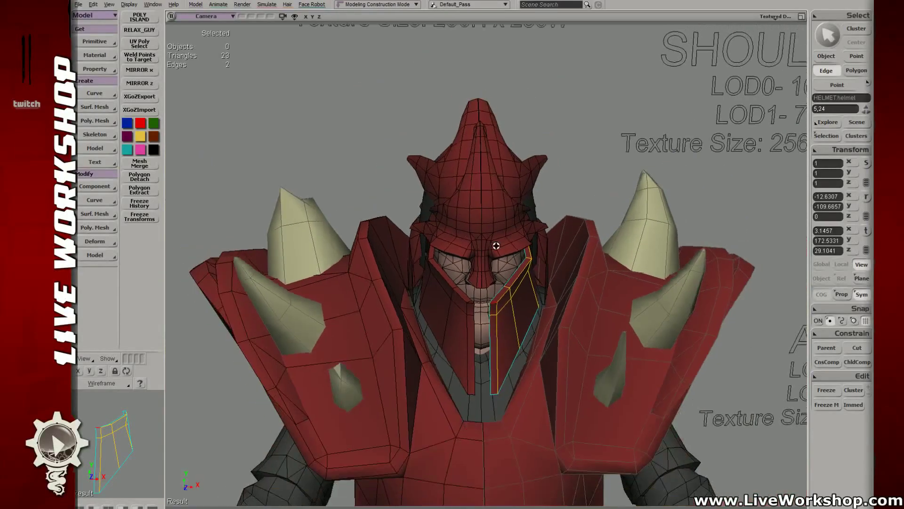
- Reposition, rotate and scale the two points at the outer end of the face guard's lip (6, LAST)
right_drag(496, 245, 535, 264)
drag(532, 255, 487, 293)
key(t)
key(v)
key(v)
right_drag(487, 293, 537, 257)
key(c)
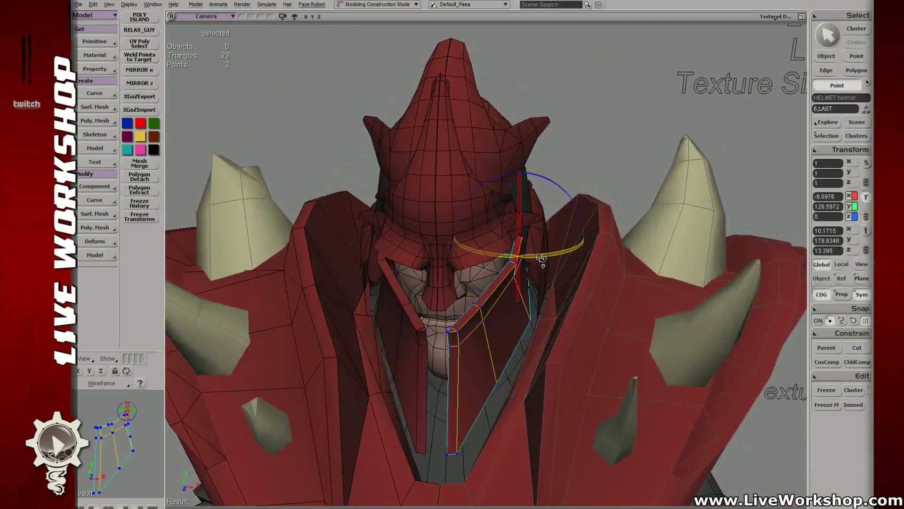
drag(550, 250, 559, 233)
key(x)
key(v)
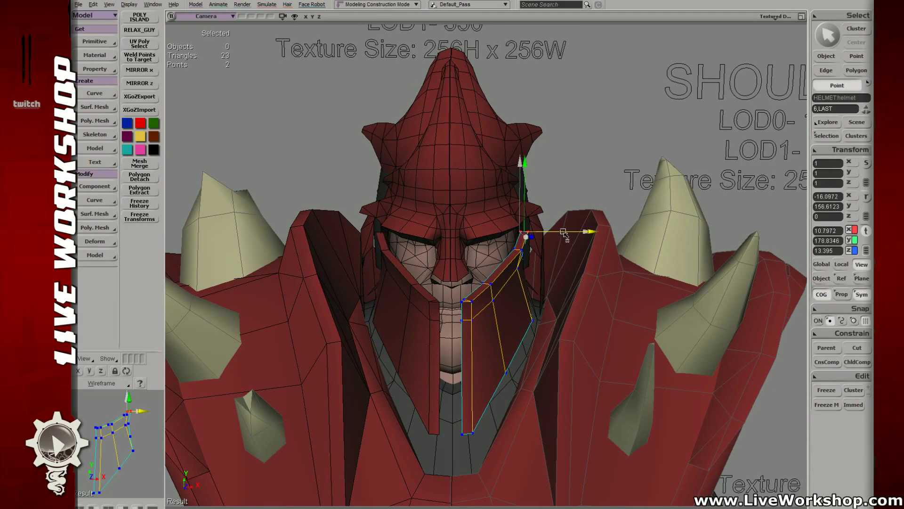
key(x)
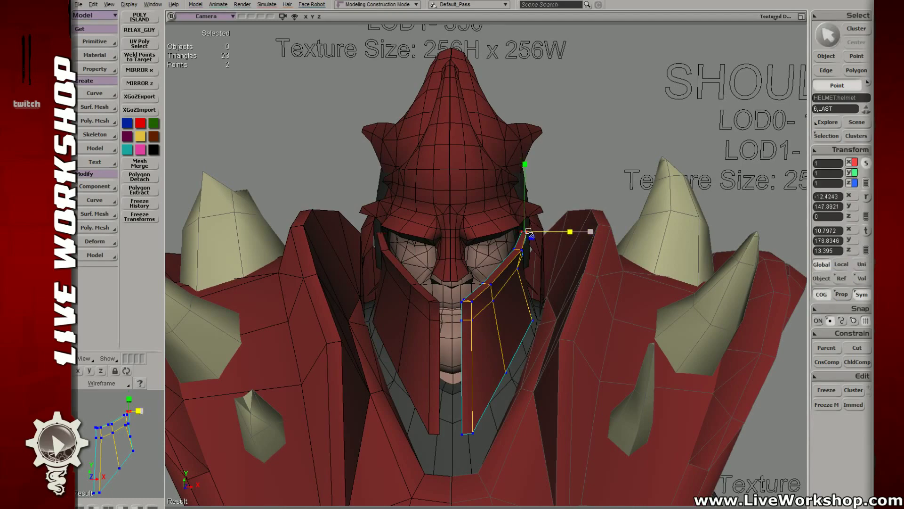
drag(535, 244, 569, 212)
key(c)
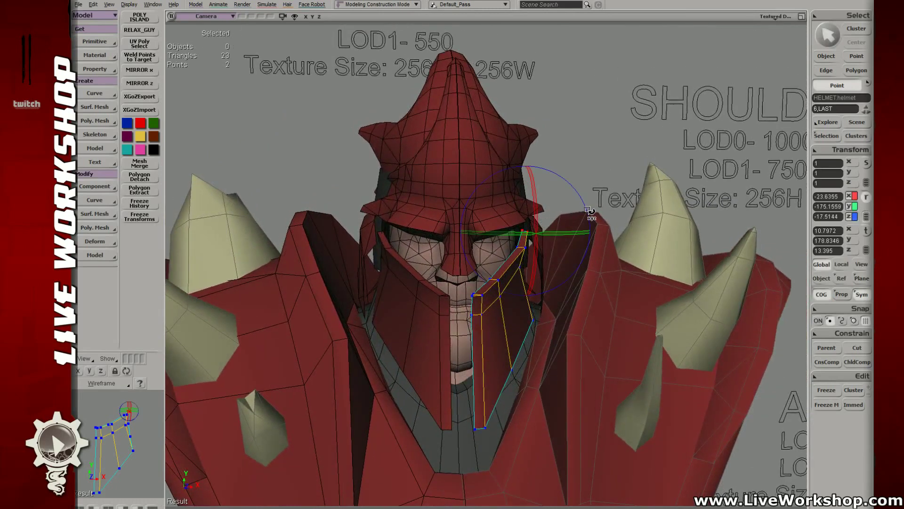
- Rotate the point pairs along the face guard's lip, including points 7 and 15, and clear the selection
key(t)
drag(499, 241, 531, 257)
right_drag(560, 223, 565, 237)
key(t)
drag(486, 270, 506, 286)
right_drag(529, 270, 534, 280)
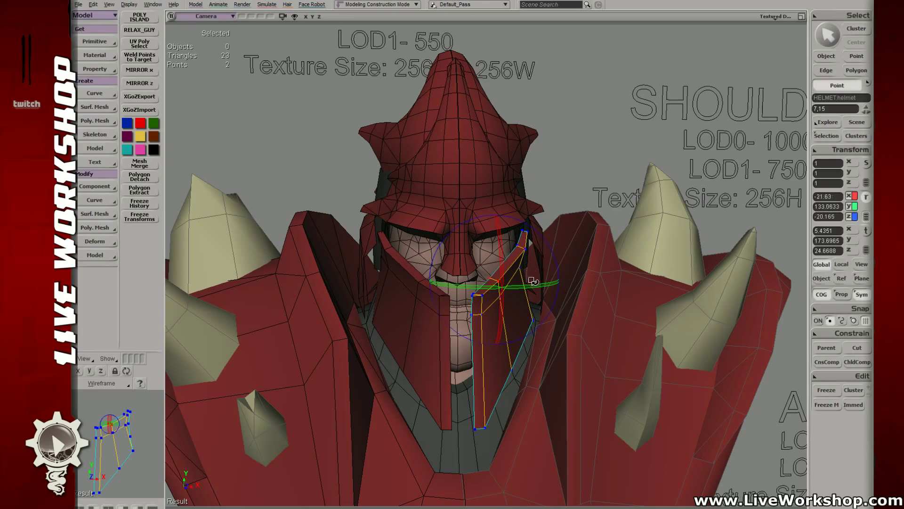
key(t)
key(space)
click(575, 158)
- Examine how the face guard's lip fits the helmet and shoulders from the front and side
key(s)
middle_drag(587, 168, 510, 269)
right_drag(511, 268, 520, 229)
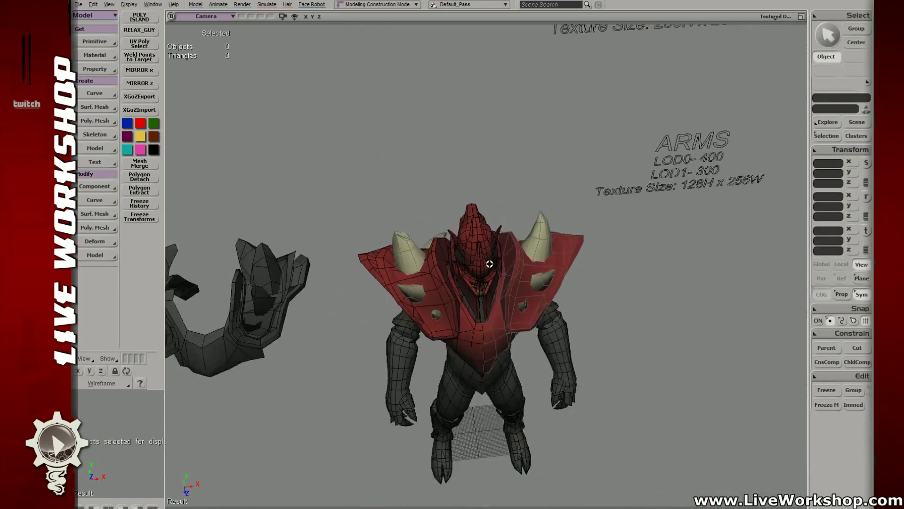
middle_drag(520, 230, 595, 273)
right_drag(595, 272, 514, 283)
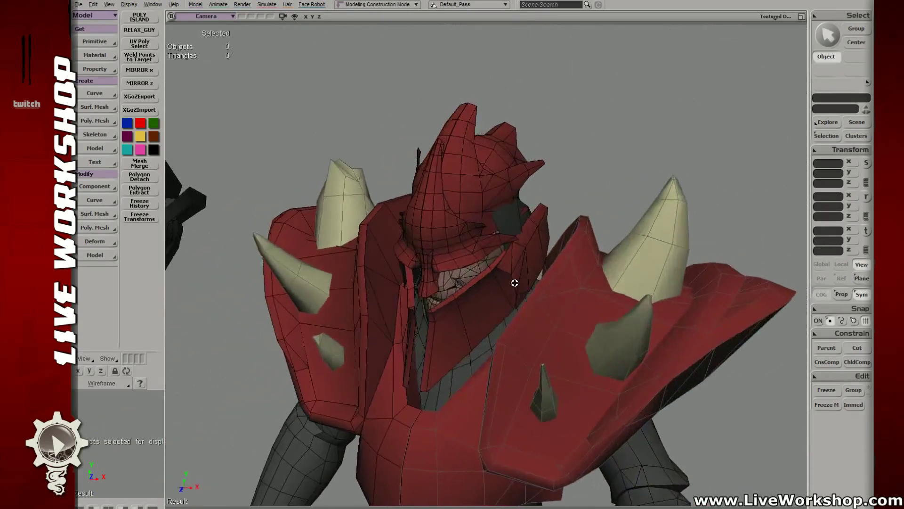
middle_drag(515, 282, 521, 254)
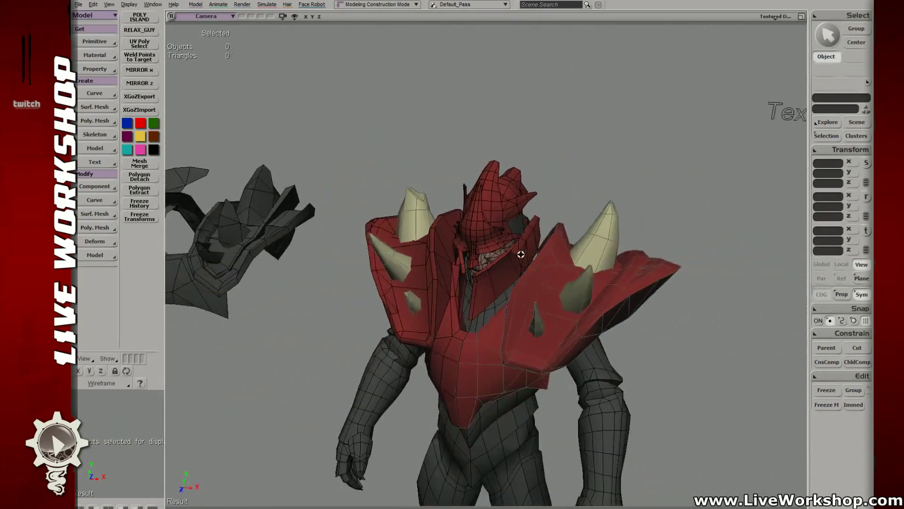
mouse_move(521, 254)
right_down()
mouse_move(557, 244)
mouse_move(492, 259)
mouse_move(527, 263)
right_up()
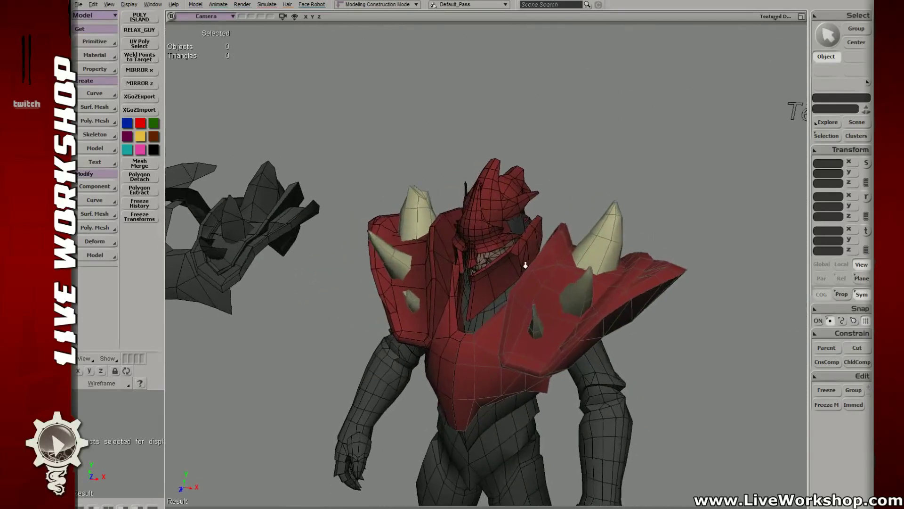
middle_drag(527, 262, 556, 264)
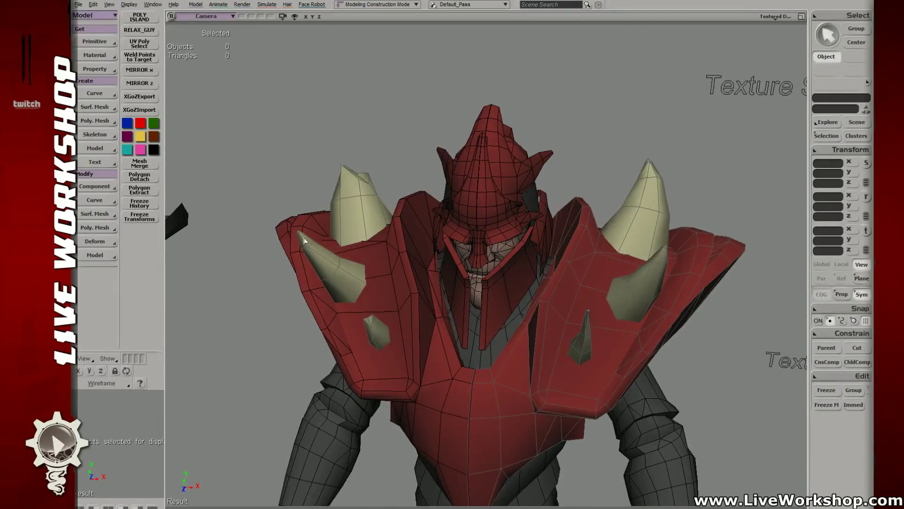
middle_drag(543, 363, 476, 325)
right_drag(476, 325, 432, 295)
middle_drag(432, 294, 531, 315)
mouse_move(531, 315)
right_down()
mouse_move(478, 324)
mouse_move(521, 321)
right_up()
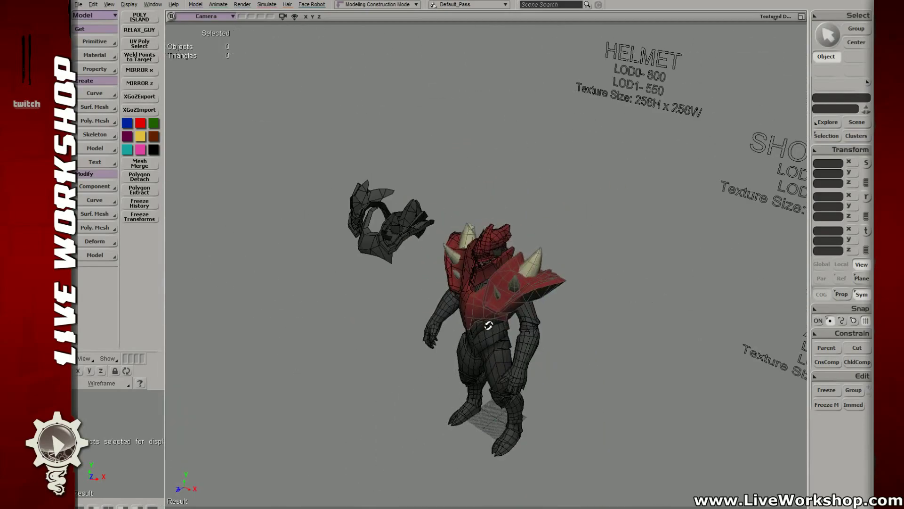
middle_drag(520, 321, 252, 212)
right_drag(253, 212, 545, 254)
middle_drag(545, 254, 577, 249)
right_drag(577, 249, 541, 252)
middle_drag(540, 253, 559, 263)
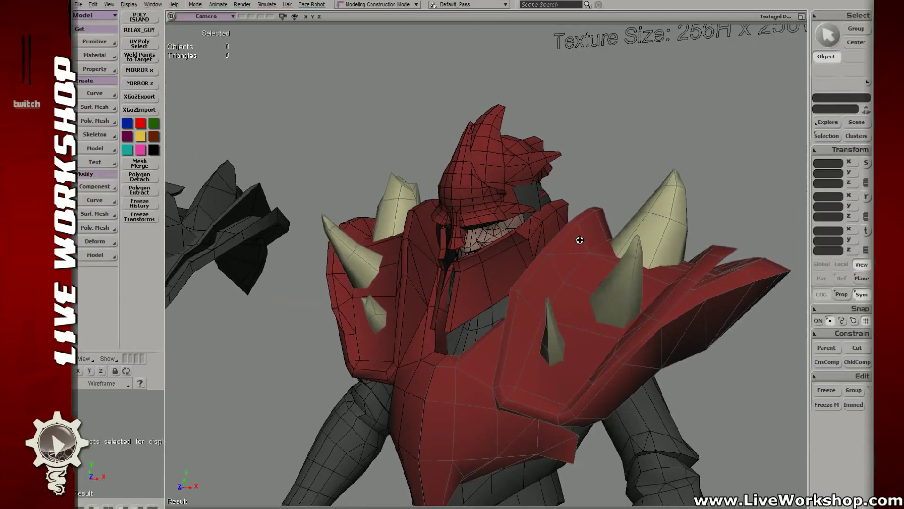
right_drag(580, 240, 575, 240)
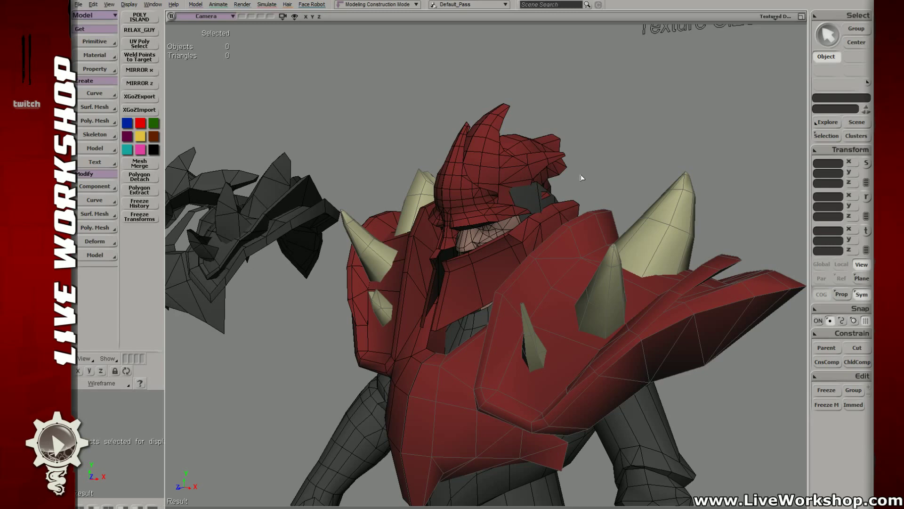
- Try moving the dark side plates backward off the helmet, and undo the move
right_drag(567, 159, 618, 212)
key(space)
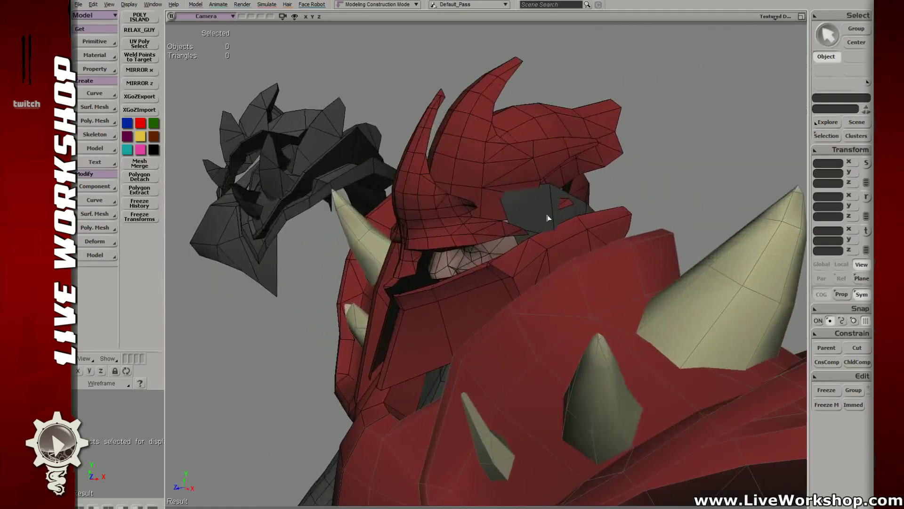
click(547, 218)
right_drag(546, 218, 703, 222)
key(v)
key(ctrl+z)
middle_drag(697, 221, 450, 182)
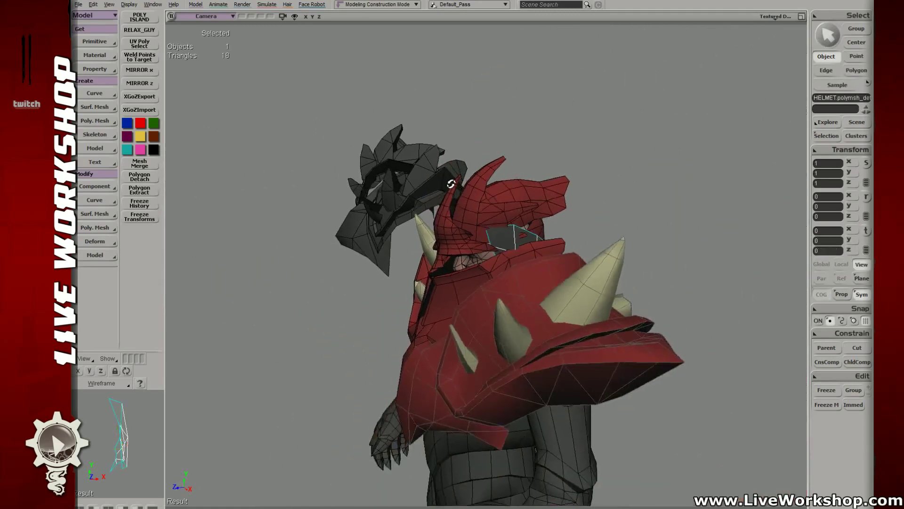
right_drag(450, 182, 467, 188)
right_drag(466, 188, 589, 208)
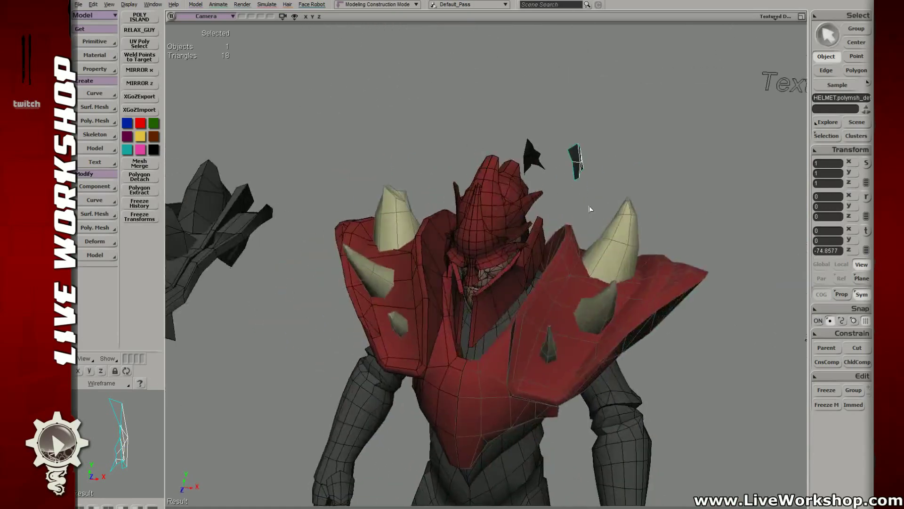
key(ctrl+z)
right_drag(626, 180, 607, 163)
key(space)
- Shift the dark side plates of the helmet slightly up and backward
drag(621, 152, 636, 166)
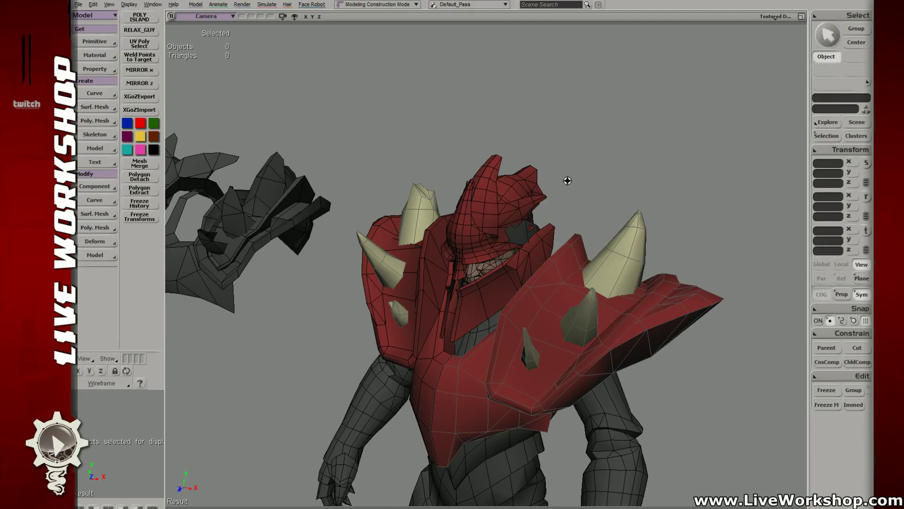
right_drag(568, 181, 610, 181)
key(ctrl+s)
key(s)
middle_drag(539, 182, 579, 184)
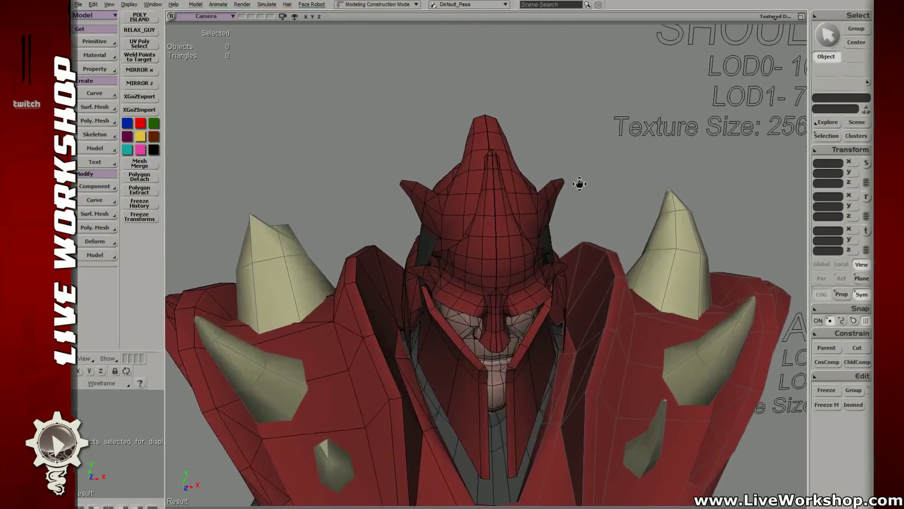
right_drag(580, 184, 561, 236)
middle_drag(561, 236, 578, 186)
right_drag(577, 185, 624, 198)
click(582, 226)
mouse_move(624, 198)
middle_down()
mouse_move(642, 200)
mouse_move(622, 189)
middle_up()
click(616, 122)
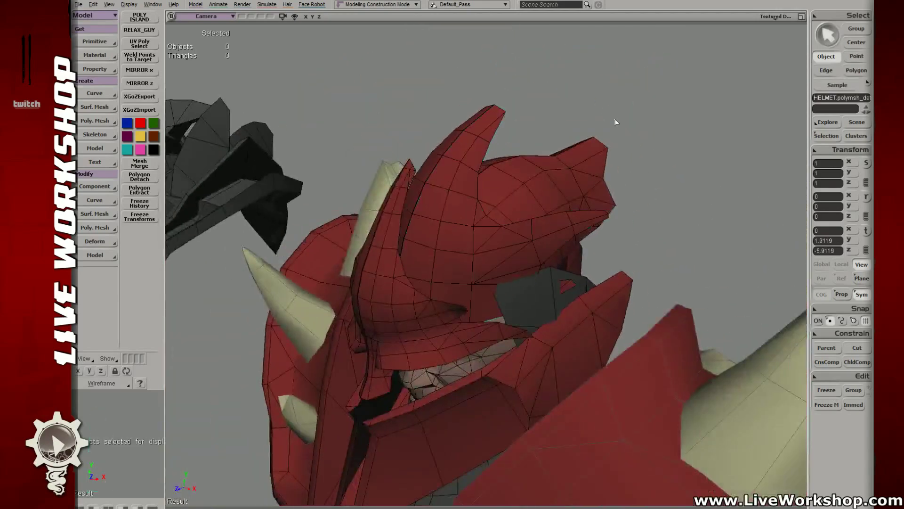
- Examine the helmet's silhouette from both sides and against the full character
middle_drag(615, 122, 349, 87)
right_drag(349, 86, 547, 191)
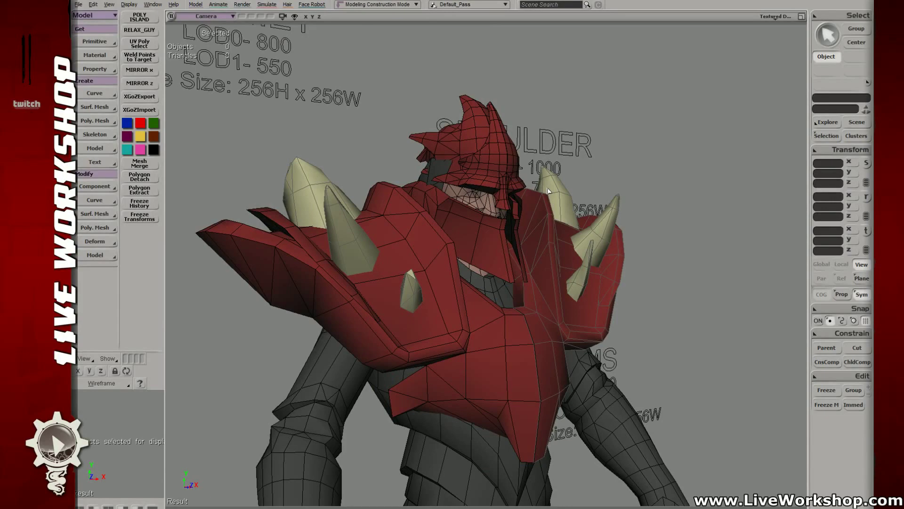
right_drag(547, 191, 535, 184)
middle_drag(535, 184, 604, 197)
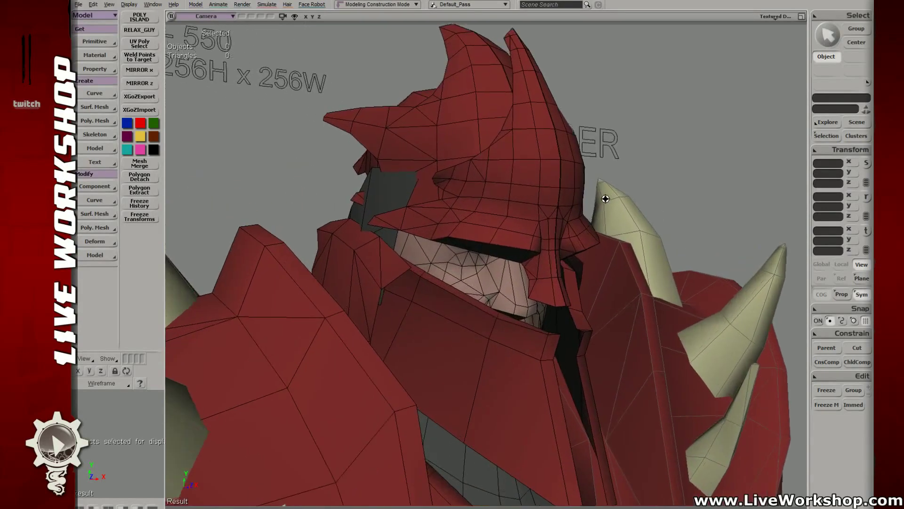
right_drag(604, 198, 417, 152)
middle_drag(417, 153, 515, 230)
right_drag(516, 230, 502, 231)
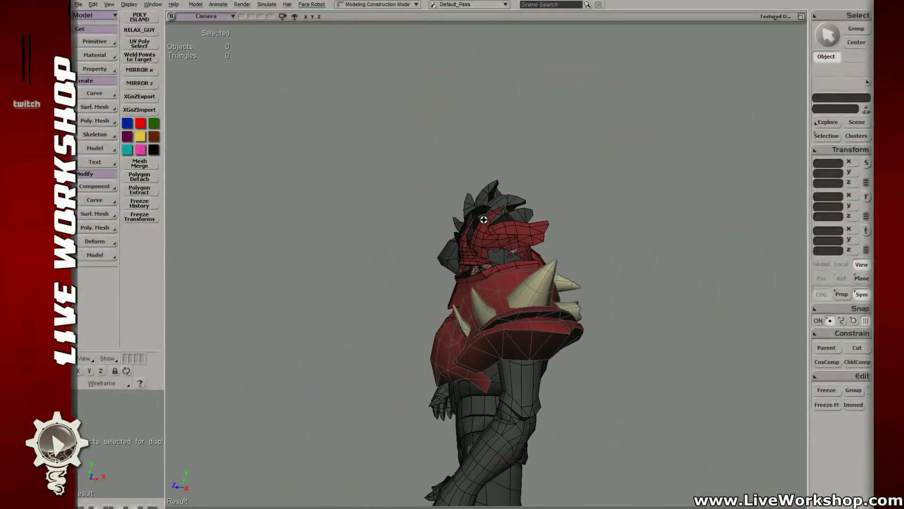
right_drag(478, 199, 359, 192)
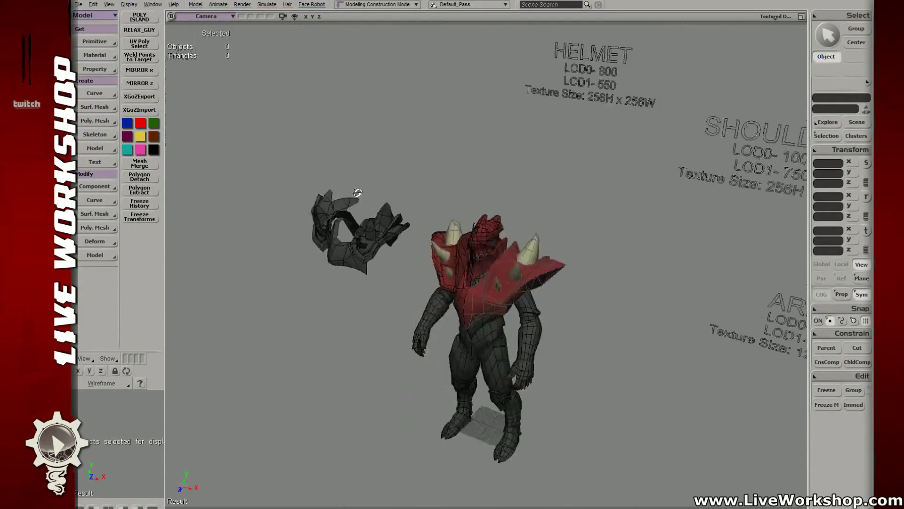
middle_drag(359, 192, 447, 186)
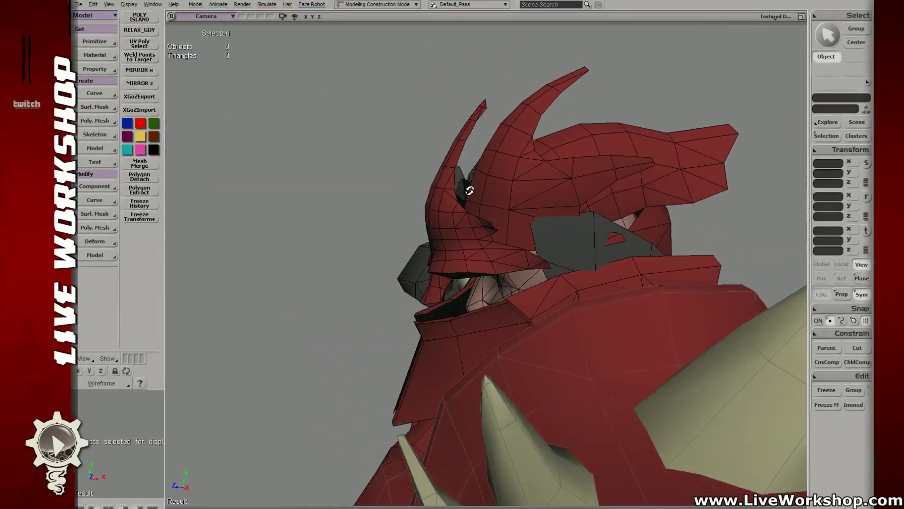
- Move the nine selected points around the base of the front brow horn in the side view
click(445, 179)
right_drag(444, 180, 471, 182)
key(t)
drag(491, 184, 447, 162)
key(v)
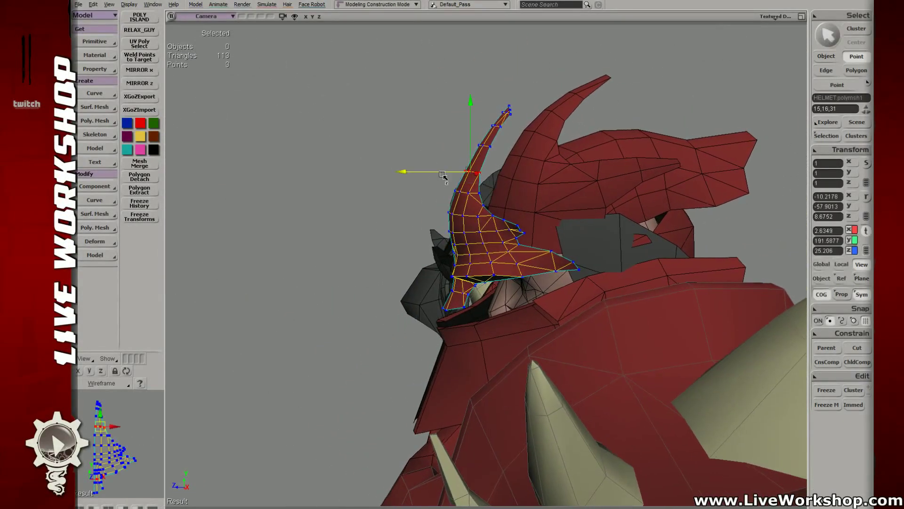
right_drag(442, 174, 443, 190)
- Smooth the front profile of the brow horn by moving its points, including 71-74, and clear the selection
key(t)
drag(487, 201, 444, 188)
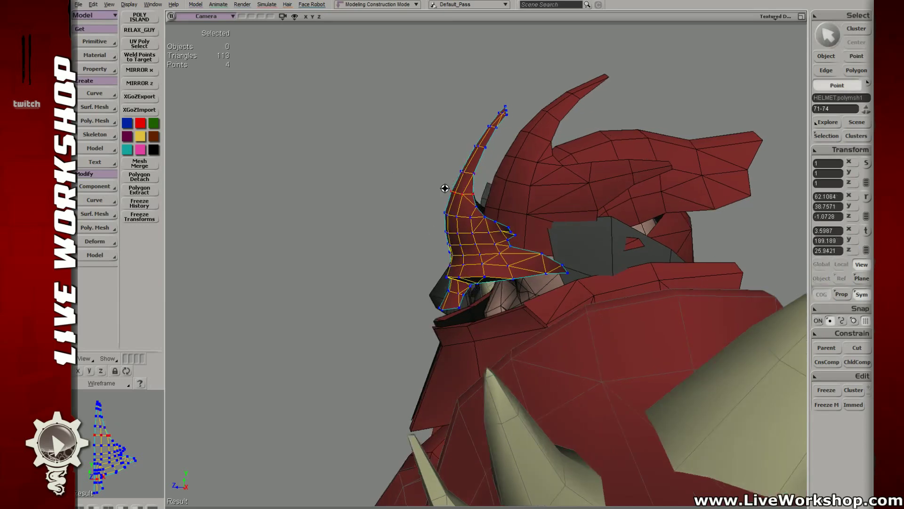
right_drag(444, 188, 473, 194)
key(v)
right_drag(417, 183, 448, 190)
key(t)
drag(425, 200, 447, 188)
key(v)
key(space)
click(431, 164)
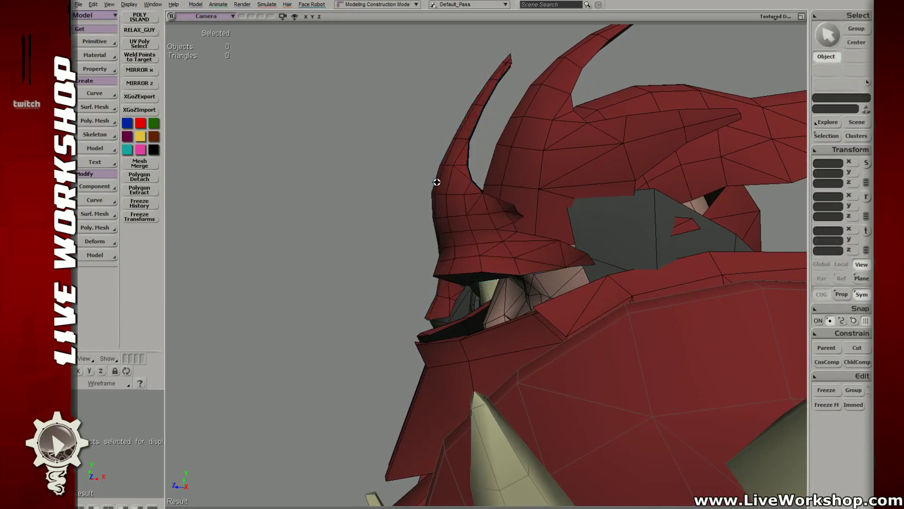
- Move the upper side point (LAST) of the panel covering the back of the head
right_drag(437, 182, 476, 282)
click(537, 248)
key(t)
click(461, 263)
key(v)
drag(461, 264, 467, 262)
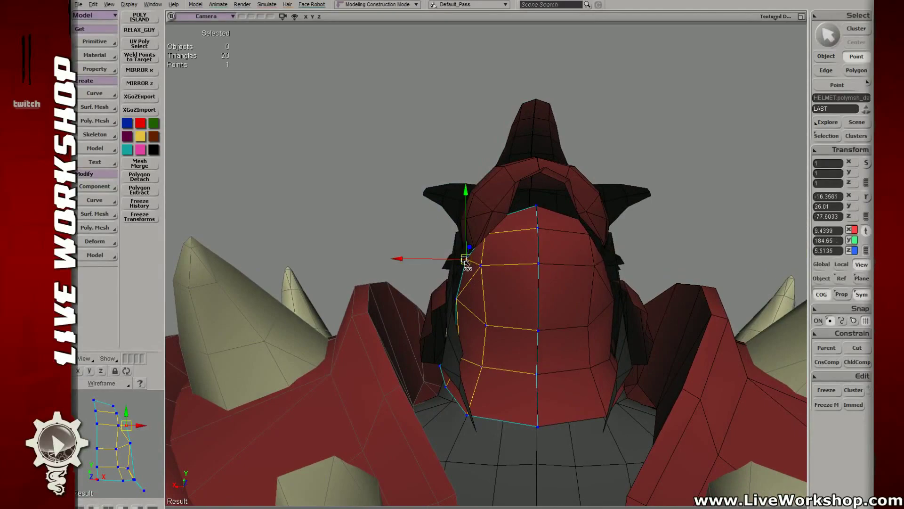
- Adjust side point 7 of the back-of-head panel and bridge its adjoining side edges 24 and 27 in wireframe display
right_drag(466, 263, 521, 306)
key(t)
click(474, 286)
key(v)
key(4)
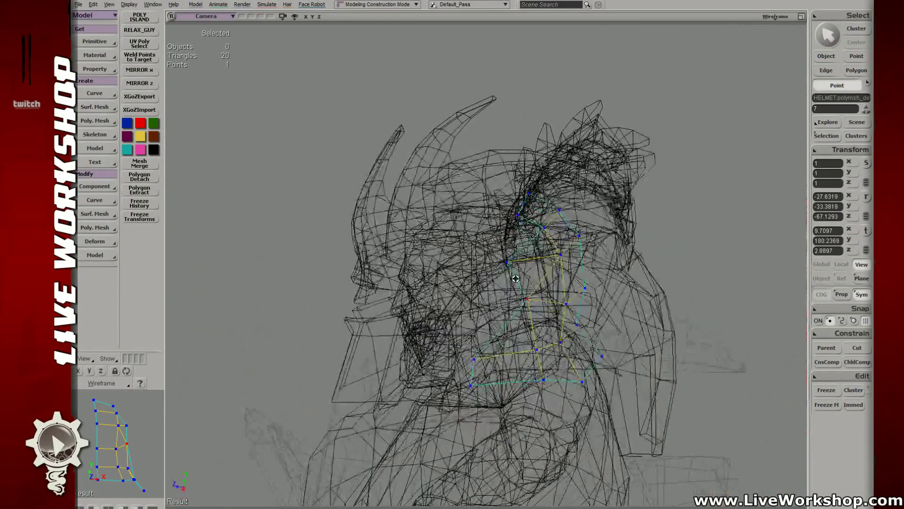
key(e)
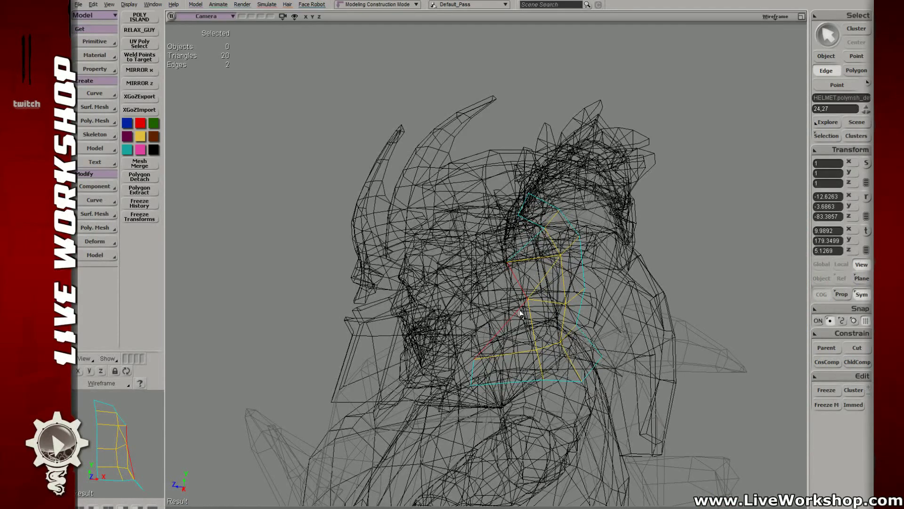
key(m)
- Reposition point 17 on the side of the back-of-head panel toward the dark side plate
key(t)
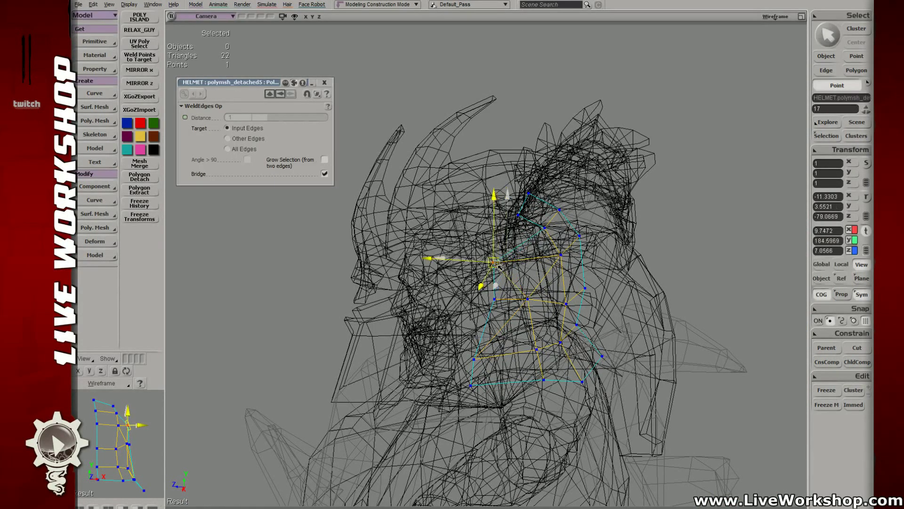
key(shift+s)
right_drag(525, 255, 486, 259)
key(v)
drag(476, 258, 470, 259)
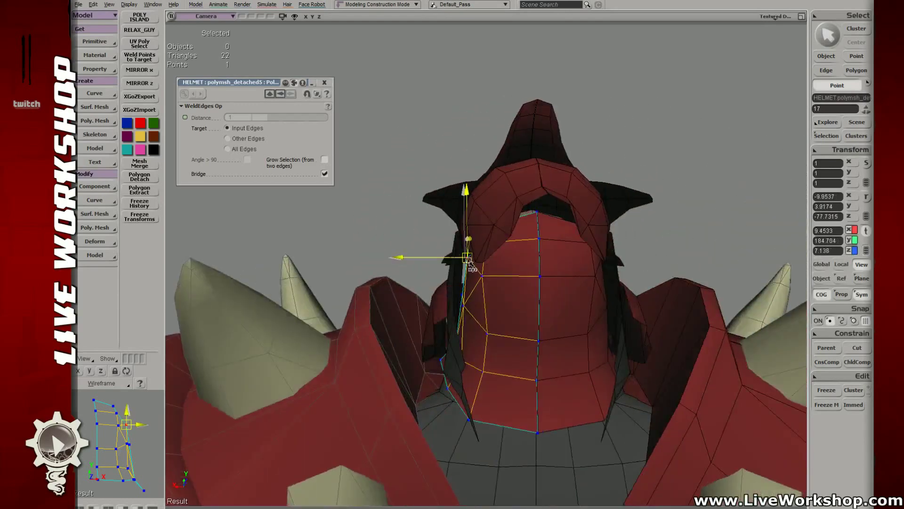
- Reposition side points 17 and LAST of the back-of-head panel, using wireframe display for the hidden side point
right_drag(470, 259, 496, 277)
key(4)
key(v)
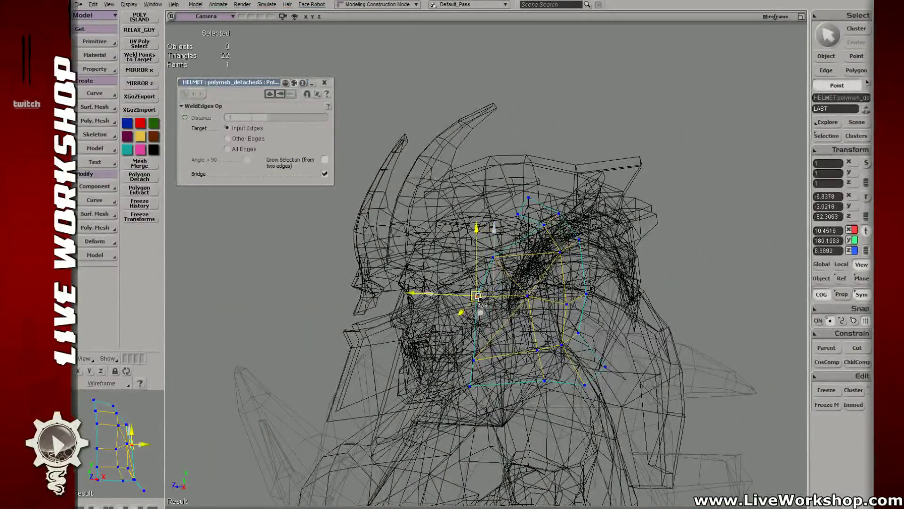
drag(477, 296, 472, 296)
key(shift+s)
drag(503, 261, 488, 247)
key(m)
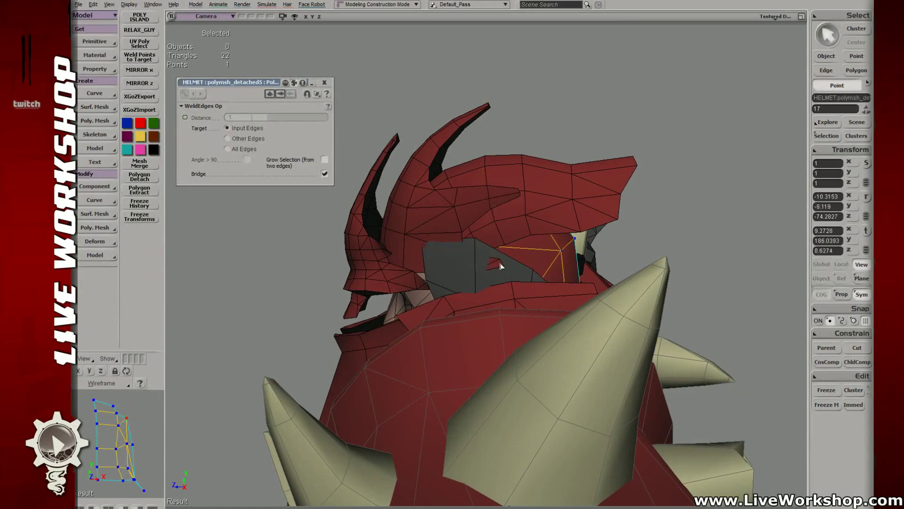
- Move the back-of-head panel's side point LAST forward and slightly up behind the dark side plate
key(shift+s)
key(m)
drag(472, 297, 470, 293)
key(shift+s)
drag(538, 266, 466, 281)
click(462, 276)
key(v)
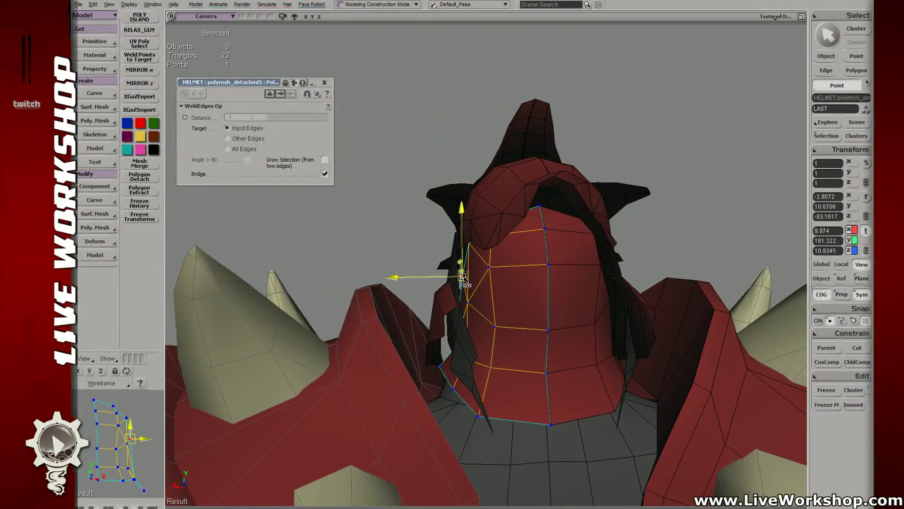
- Adjust inner points 8 and 5 of the back-of-head panel to even out its curve, and clear the selection
click(467, 301)
middle_drag(467, 300, 488, 270)
click(489, 293)
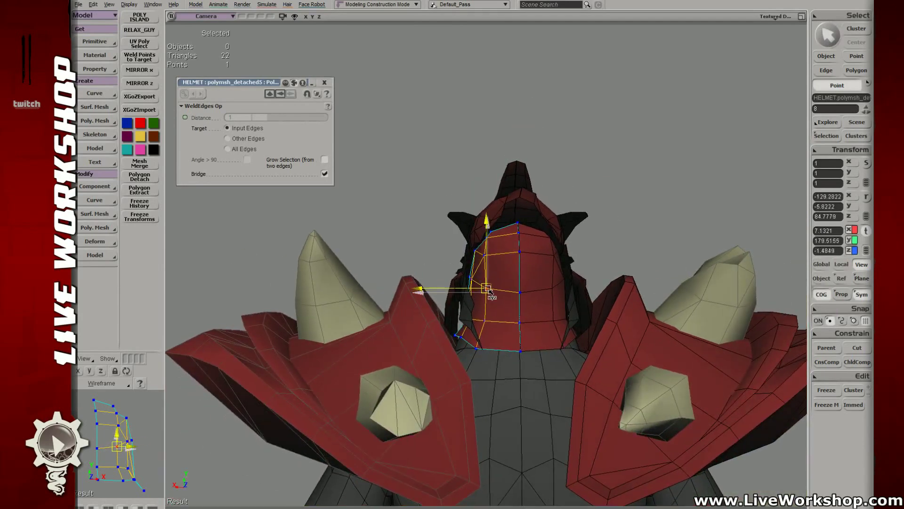
click(486, 255)
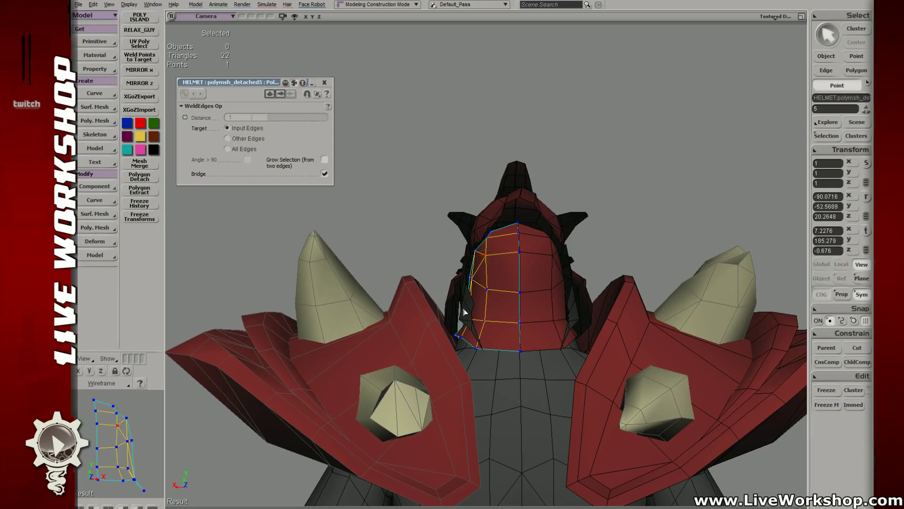
mouse_move(462, 313)
mouse_down()
mouse_move(476, 327)
mouse_move(474, 316)
mouse_up()
middle_drag(474, 317, 445, 335)
key(space)
click(534, 170)
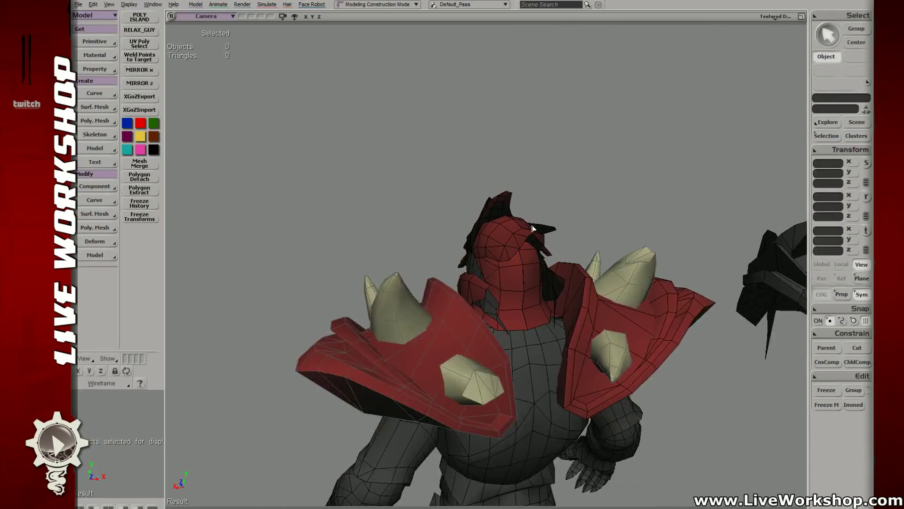
- Delete the stray 18-triangle helmet piece floating beside the shoulder spike
middle_drag(532, 228, 546, 240)
click(498, 267)
middle_drag(498, 268, 604, 295)
click(604, 294)
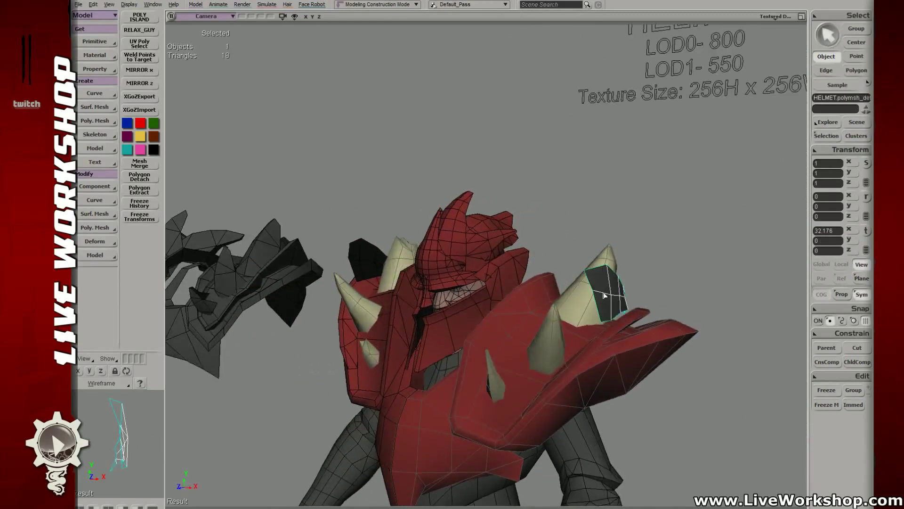
key(Delete)
- Move the 14-triangle side plate inward toward the head to about X -1.45, and clear the selection
middle_drag(541, 279, 559, 264)
click(512, 243)
key(v)
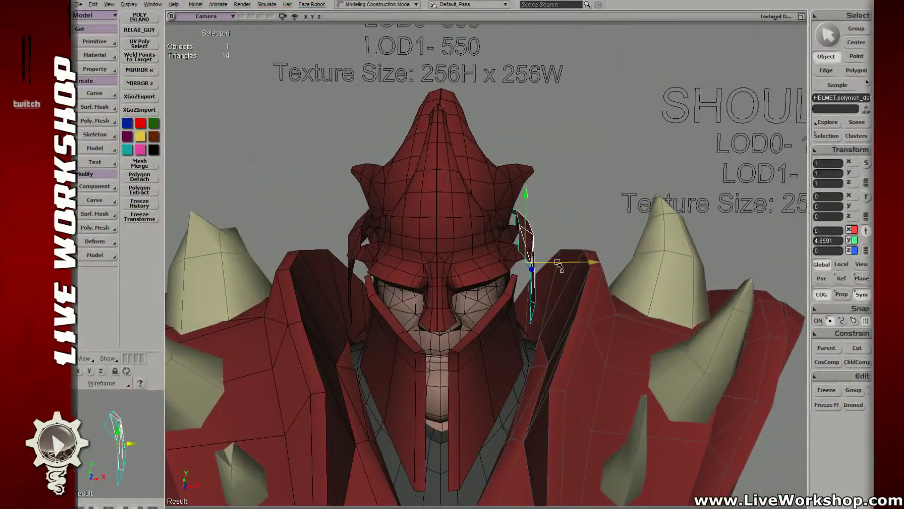
drag(554, 264, 549, 264)
key(s)
middle_drag(549, 263, 529, 250)
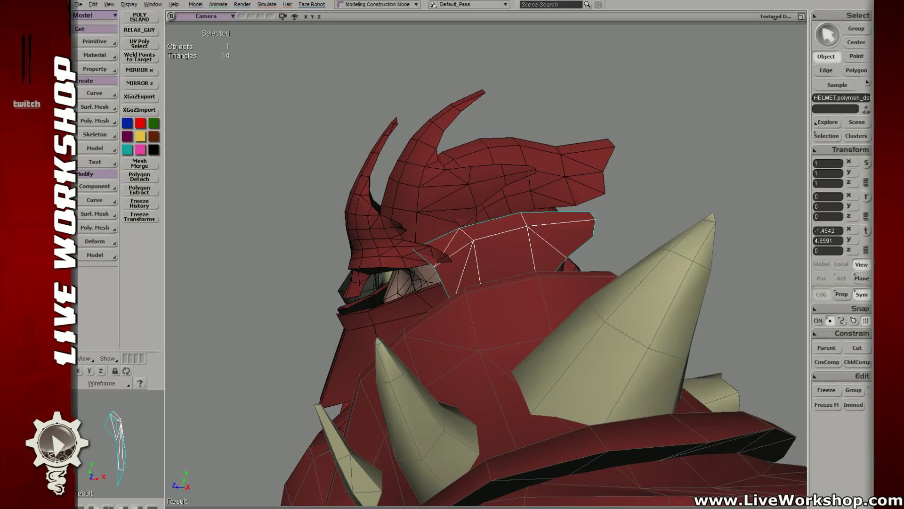
click(652, 193)
- Examine the side plate's fit on the helmet from the front, the sides and a distance
right_drag(512, 180, 559, 175)
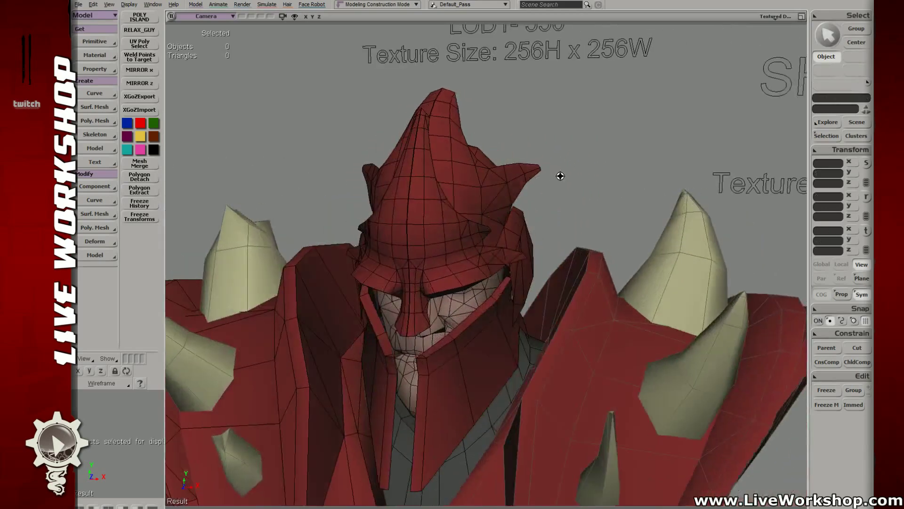
middle_drag(559, 175, 482, 191)
right_drag(482, 192, 432, 176)
right_drag(486, 195, 502, 206)
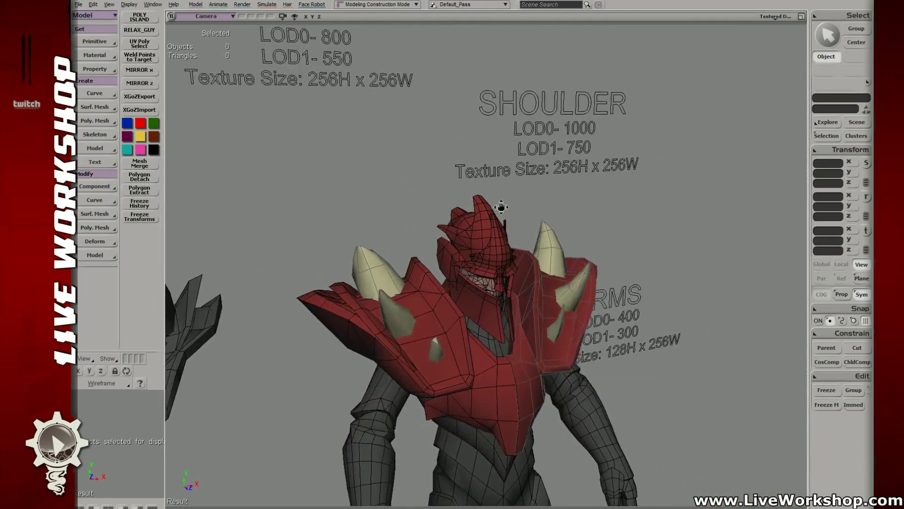
middle_drag(502, 206, 551, 224)
right_drag(551, 224, 508, 228)
middle_drag(508, 228, 601, 249)
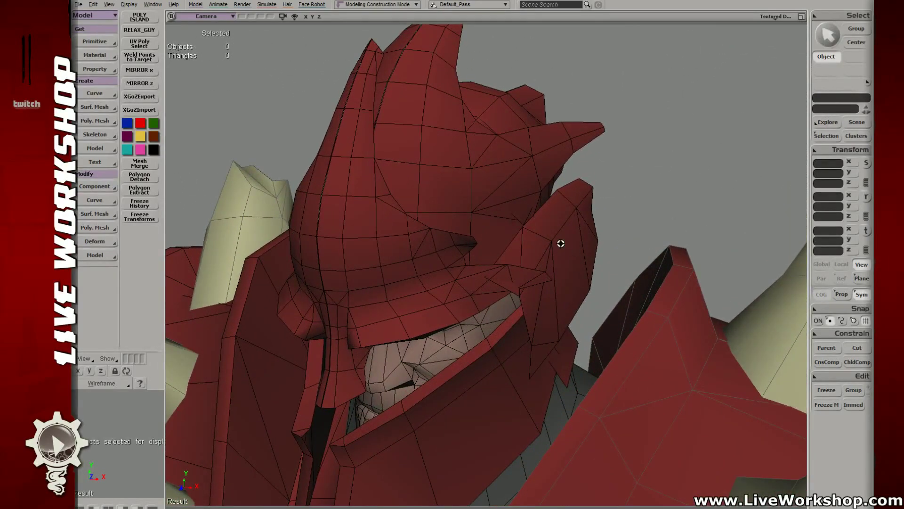
- Adjust point 1 on the upper edge of the side plate behind the brow
click(552, 230)
middle_drag(552, 230, 501, 228)
key(t)
key(v)
click(488, 224)
click(573, 177)
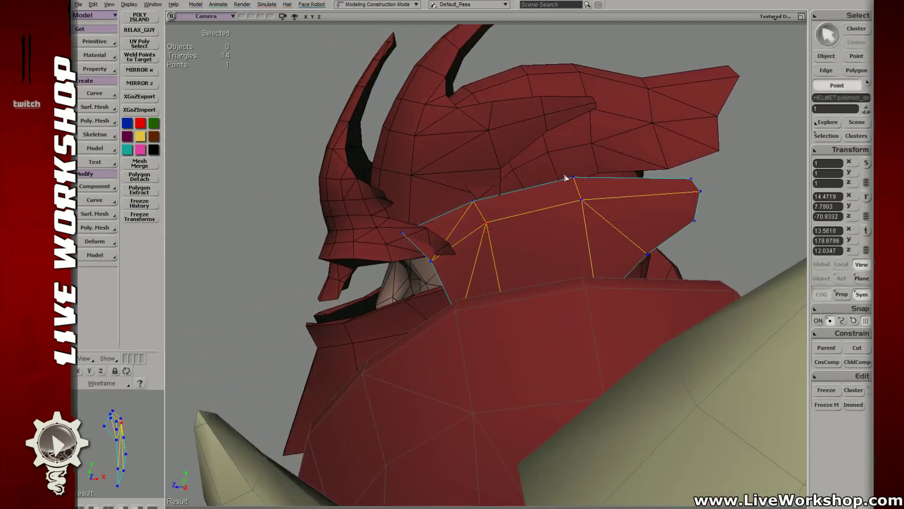
- Move front corner point 3 of the side plate forward and up beneath the brow wing
middle_drag(581, 182, 456, 226)
key(t)
click(552, 193)
key(v)
drag(420, 242, 409, 234)
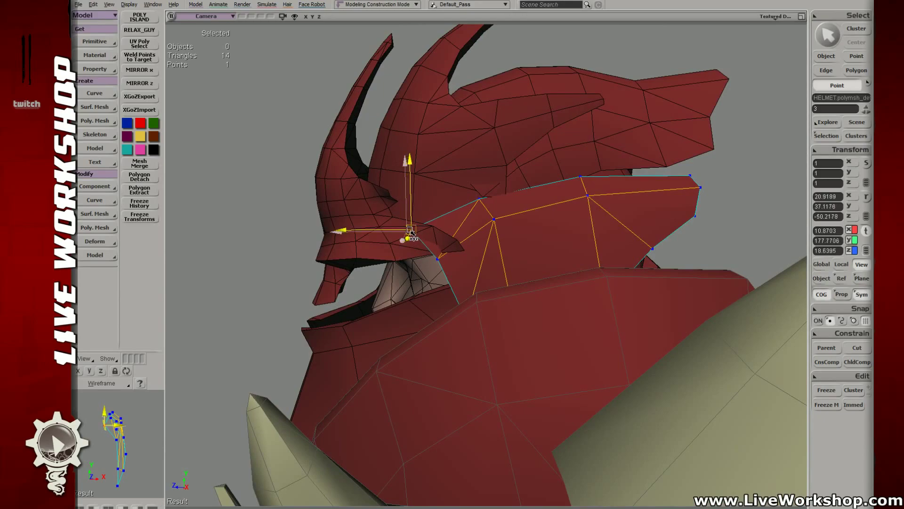
- Select the side plate's two front points, 0 and 3, and check the plate's fit from near and far
key(s)
middle_drag(410, 232, 454, 239)
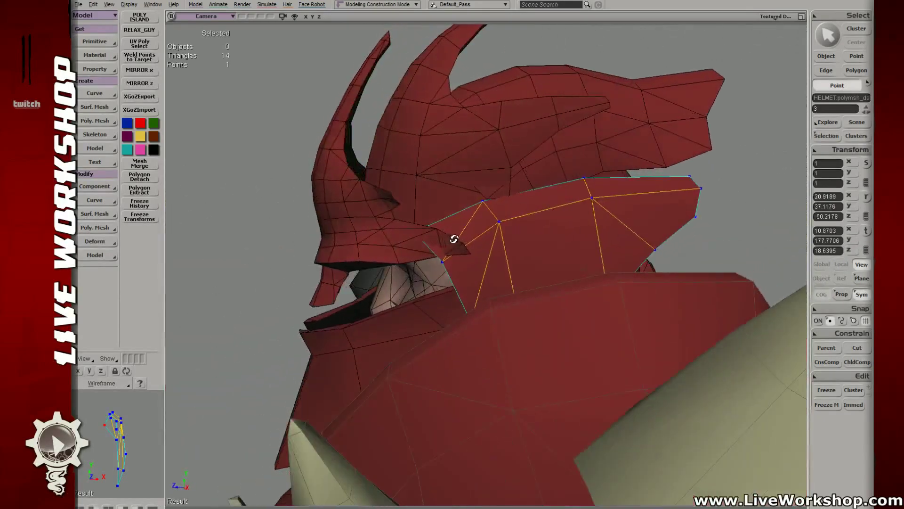
drag(411, 225, 446, 265)
key(s)
right_drag(426, 252, 532, 254)
middle_drag(532, 254, 339, 194)
right_drag(339, 194, 448, 230)
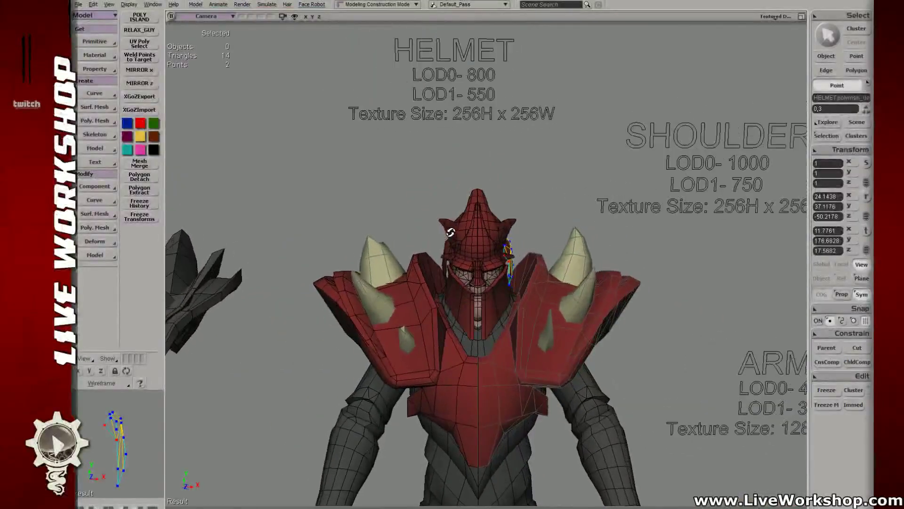
middle_drag(448, 231, 596, 243)
drag(596, 242, 559, 288)
- Move the seven polygons of the brow piece's outer wing slightly outward, and clear the selection
key(o)
key(u)
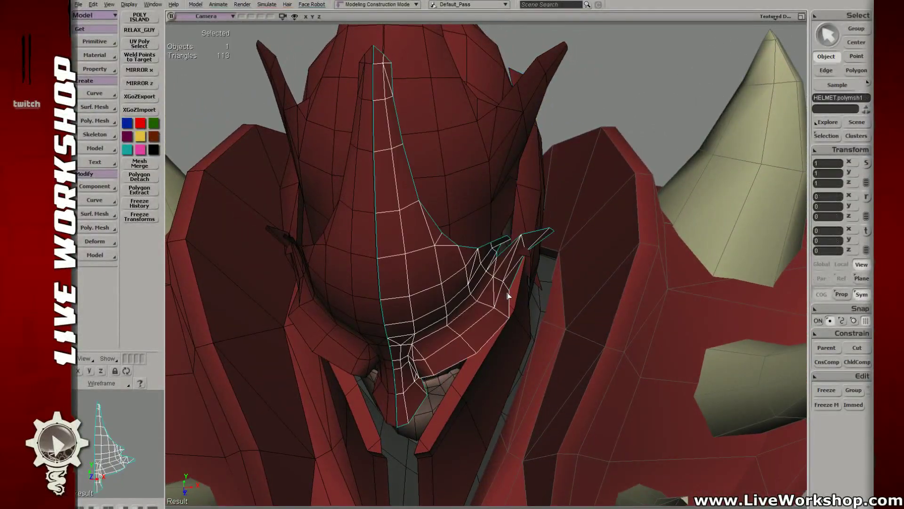
click(502, 281)
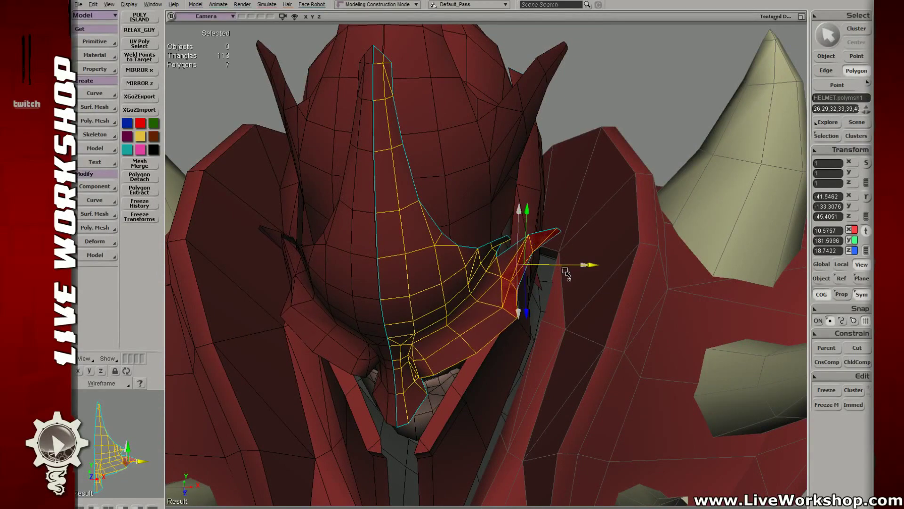
key(space)
click(616, 89)
- Examine from the side how the brow wing overlaps the side plate and helmet shell
key(z)
right_drag(615, 89, 400, 141)
key(o)
drag(401, 141, 517, 265)
key(z)
middle_drag(516, 264, 527, 207)
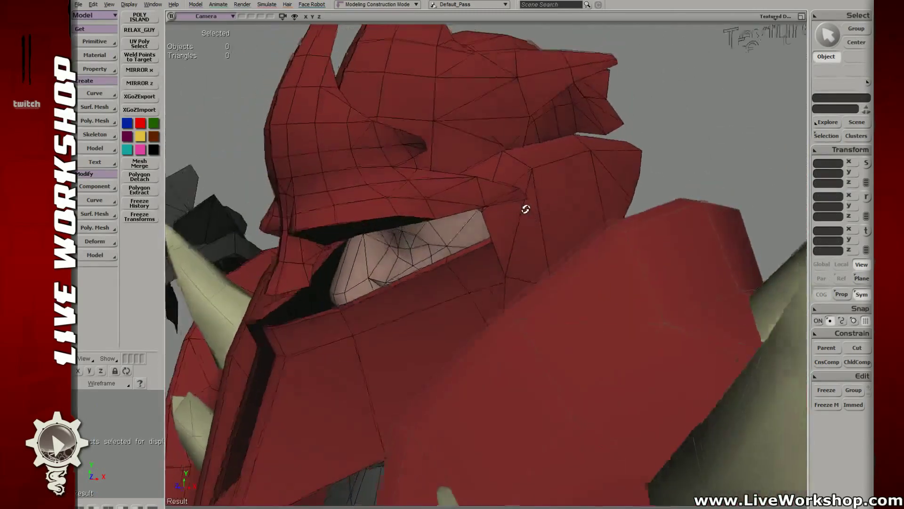
key(space)
click(536, 224)
key(z)
key(o)
- Adjust point 24 on the side edge of the main helmet shell beneath the crest
drag(537, 223, 463, 208)
click(498, 234)
key(t)
click(472, 231)
key(o)
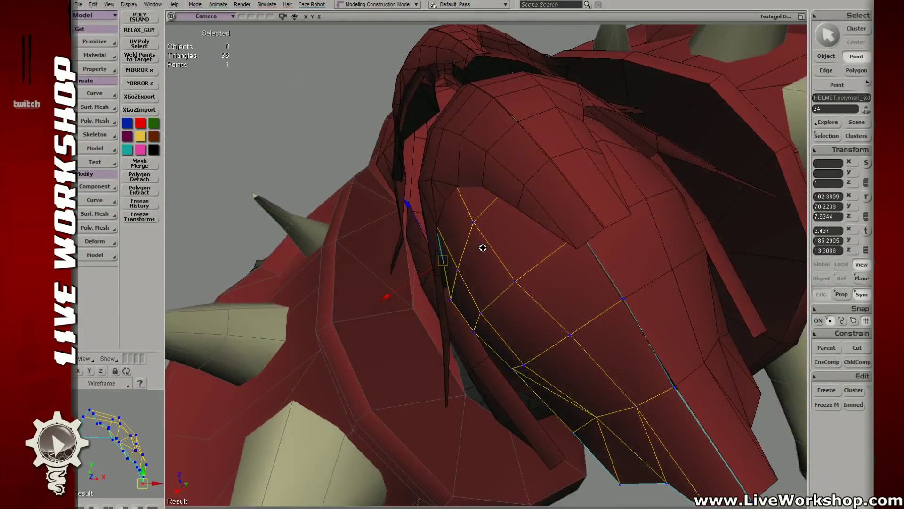
key(t)
mouse_move(483, 247)
mouse_down()
mouse_move(464, 198)
mouse_move(495, 209)
mouse_move(495, 236)
mouse_up()
- Reposition points 2 and 3 on the helmet shell's side to round its contour
click(460, 182)
key(v)
key(o)
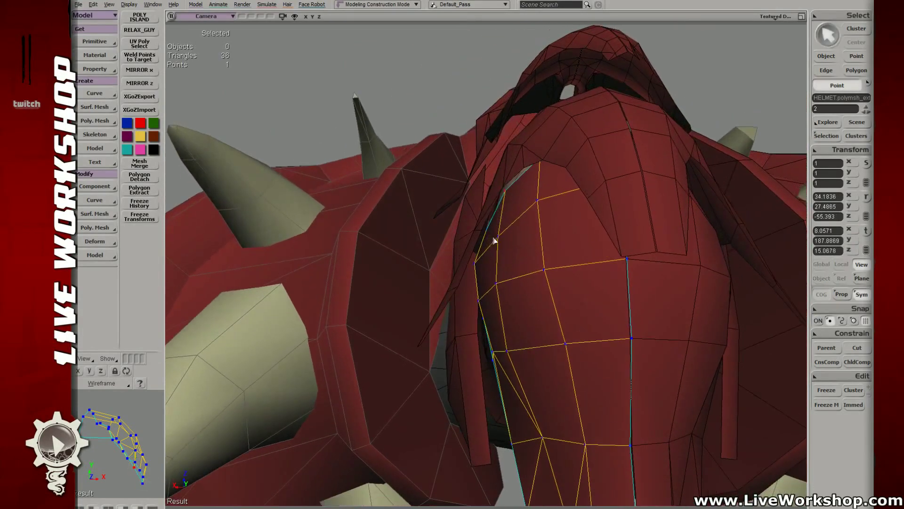
click(496, 236)
key(v)
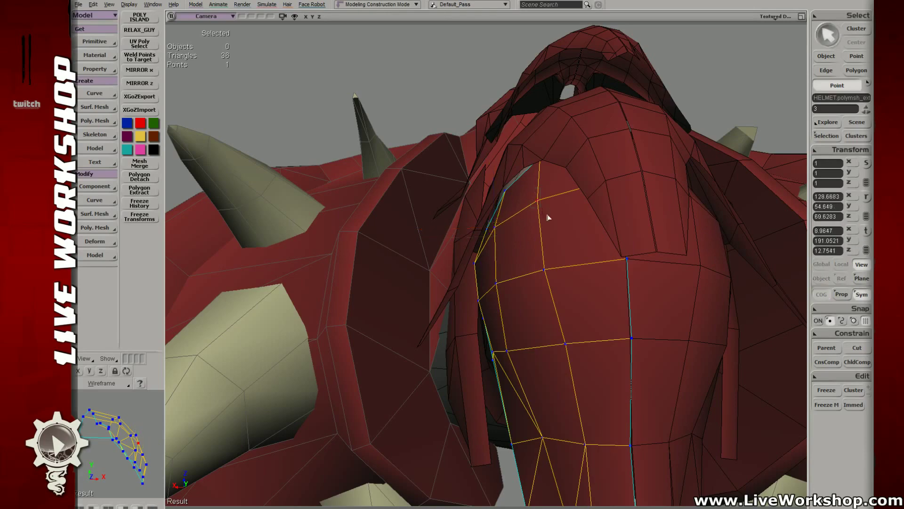
- Adjust the helmet shell's middle side points, including 8 and 22, to smooth its rounded outline
click(545, 269)
drag(549, 262, 530, 265)
key(o)
click(532, 262)
key(v)
key(o)
drag(530, 265, 523, 263)
click(518, 269)
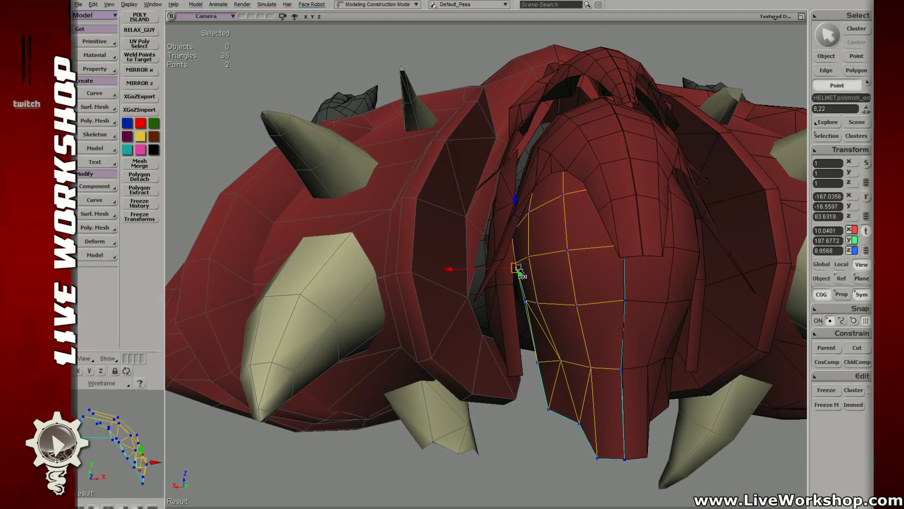
- Move side-edge points 20 and 23 and the neighboring edge point of the helmet shell outward, and clear the selection
click(525, 304)
drag(570, 355, 546, 359)
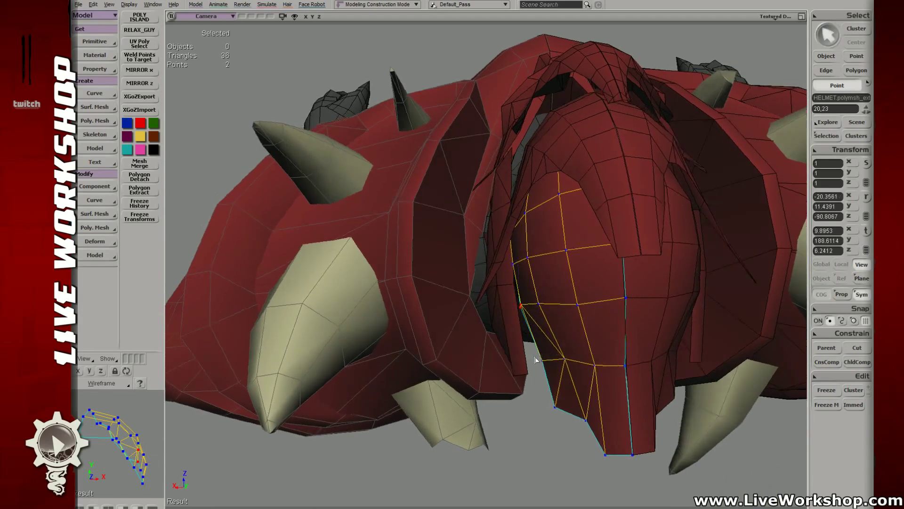
click(539, 361)
middle_drag(536, 361, 475, 349)
key(space)
click(474, 350)
- Examine the complete helmet on the character from the front and at different distances
right_drag(474, 350, 566, 288)
middle_drag(565, 288, 333, 188)
right_drag(332, 188, 563, 267)
click(522, 167)
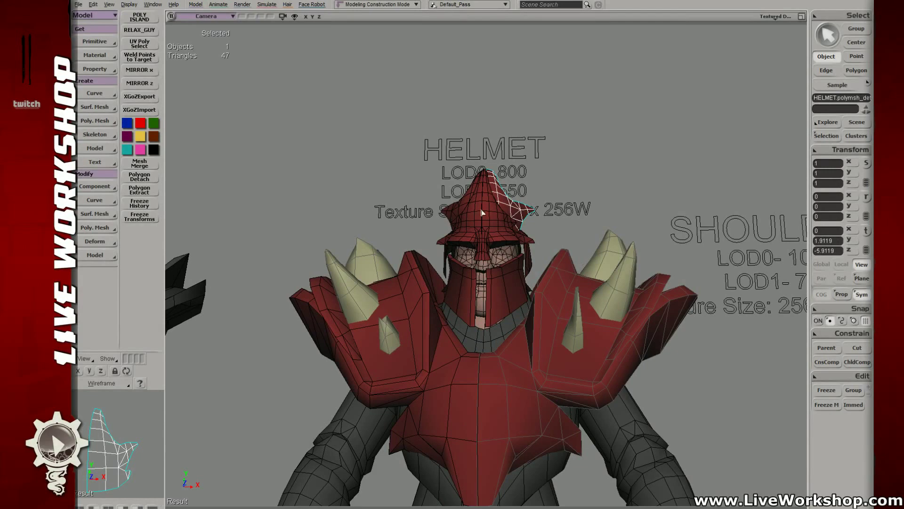
click(613, 169)
right_drag(613, 170, 546, 208)
middle_drag(547, 208, 501, 219)
right_drag(501, 219, 593, 210)
- Move edge 27 at the face guard's upper outer corner outward to about X 13.11
click(569, 218)
key(i)
click(574, 209)
key(v)
key(s)
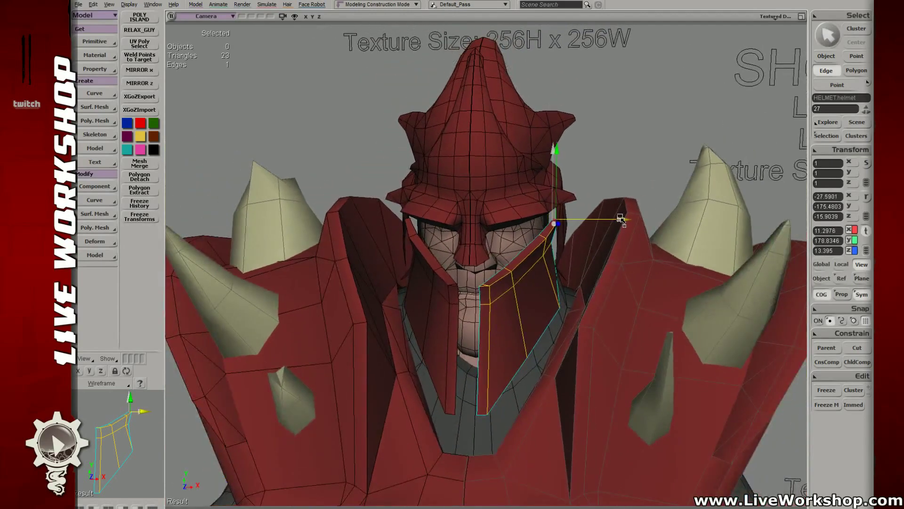
drag(633, 223, 634, 223)
key(s)
middle_drag(632, 221, 350, 151)
mouse_move(497, 188)
right_down()
mouse_move(535, 194)
mouse_move(494, 191)
right_up()
middle_drag(494, 190, 565, 217)
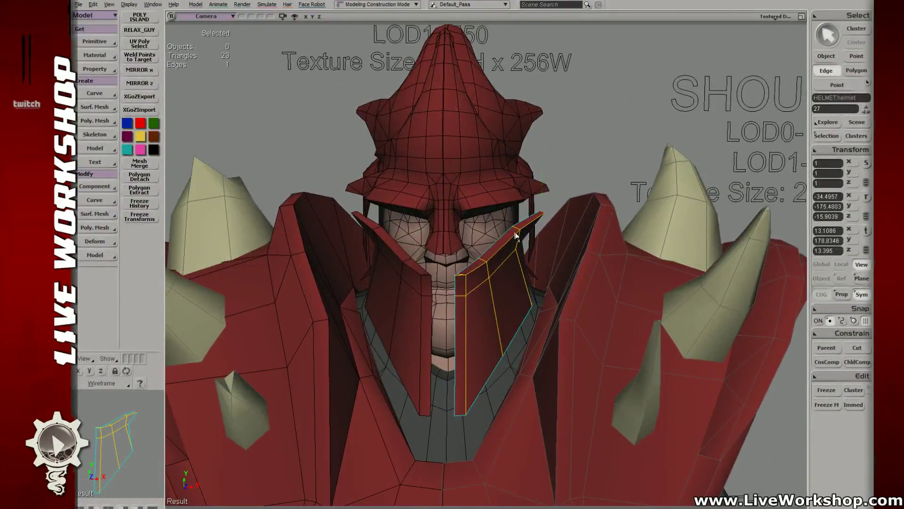
- Nudge edge 25 on the face guard's upper lip to about X 9.51
click(515, 232)
key(s)
right_drag(515, 233, 544, 251)
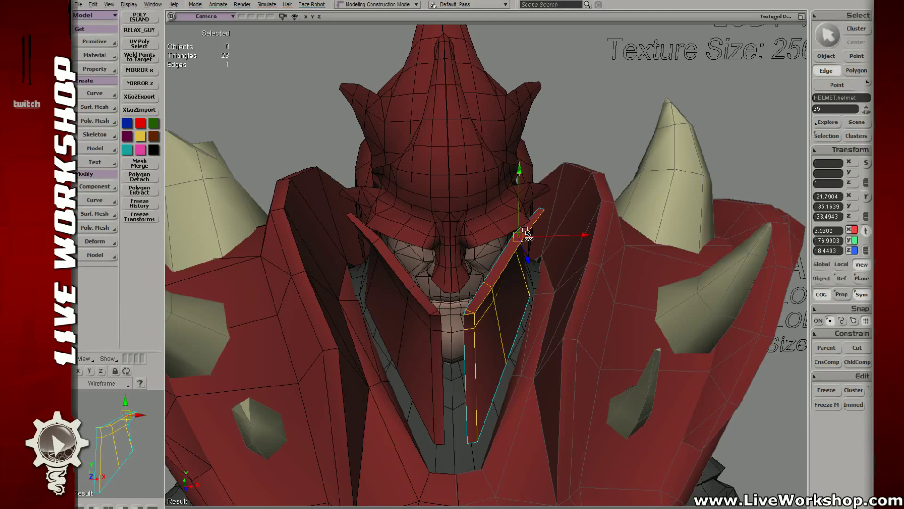
key(s)
middle_drag(526, 230, 450, 207)
right_drag(450, 207, 516, 228)
key(s)
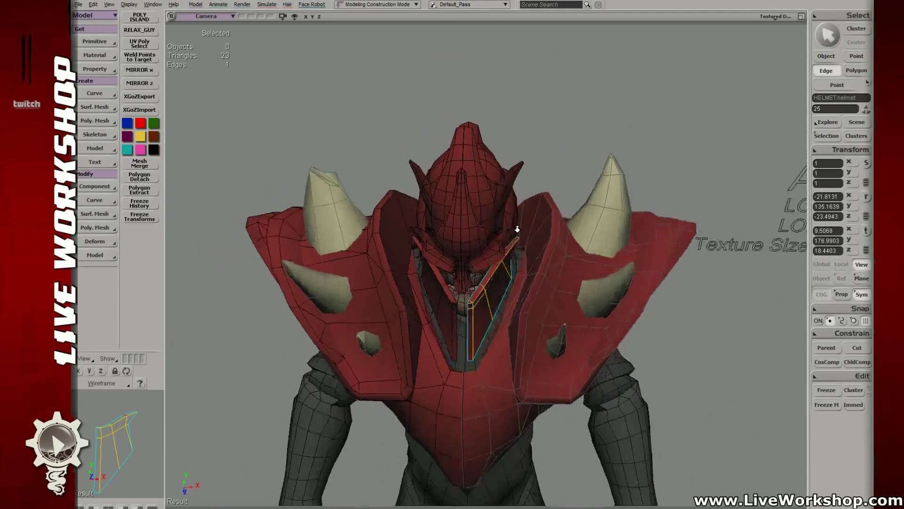
- Move point 6 at the face guard's outer tip outward to about X 14.26, and clear the selection
middle_drag(517, 228, 579, 205)
key(t)
click(555, 207)
key(v)
drag(579, 192, 583, 192)
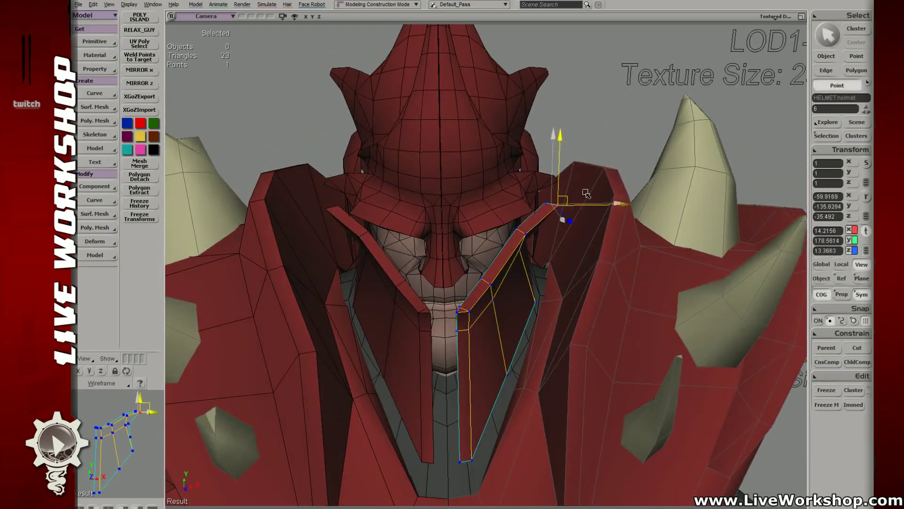
key(space)
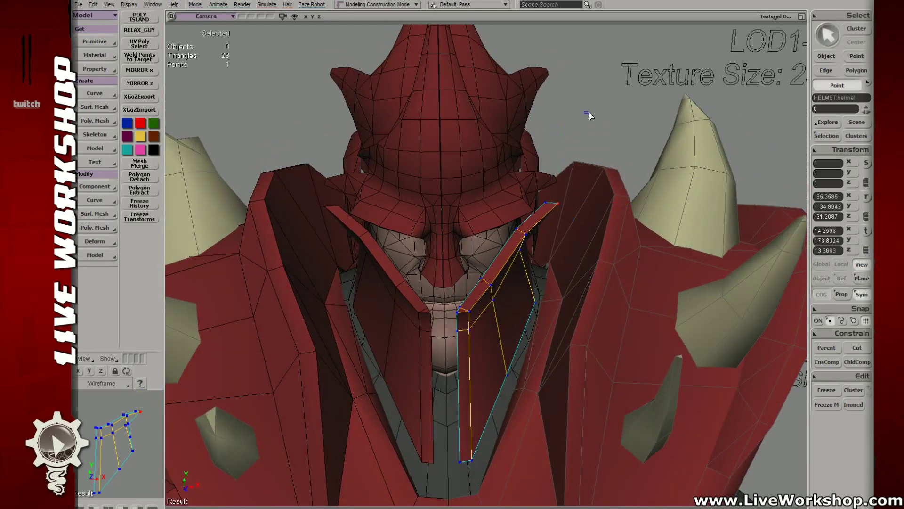
click(589, 114)
- Check the face guard's flared outer tip against the brow from several angles
key(s)
middle_drag(523, 201, 434, 220)
right_drag(434, 220, 480, 231)
middle_drag(480, 231, 519, 230)
key(space)
click(567, 245)
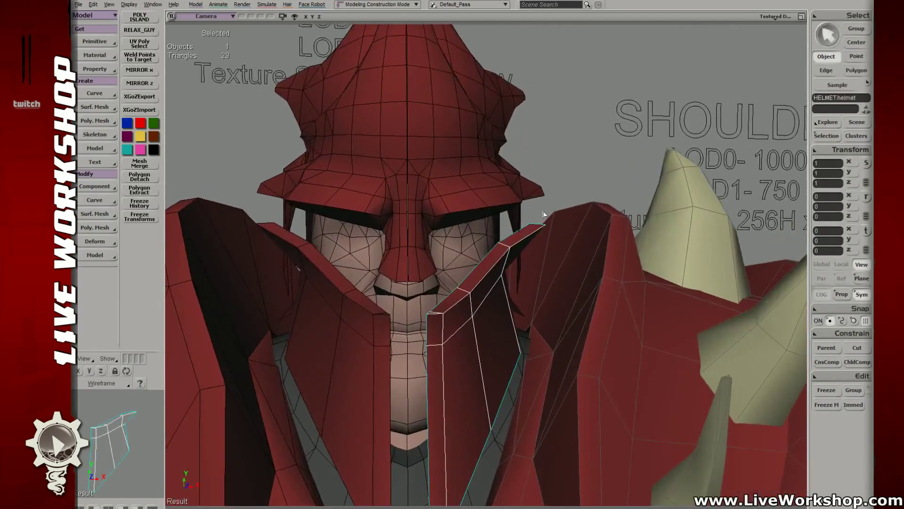
- Reposition points 33 and 53 at the outer tip of the brow wing
click(527, 184)
key(s)
right_drag(545, 195, 555, 204)
key(t)
drag(555, 204, 535, 179)
right_drag(536, 179, 557, 182)
key(v)
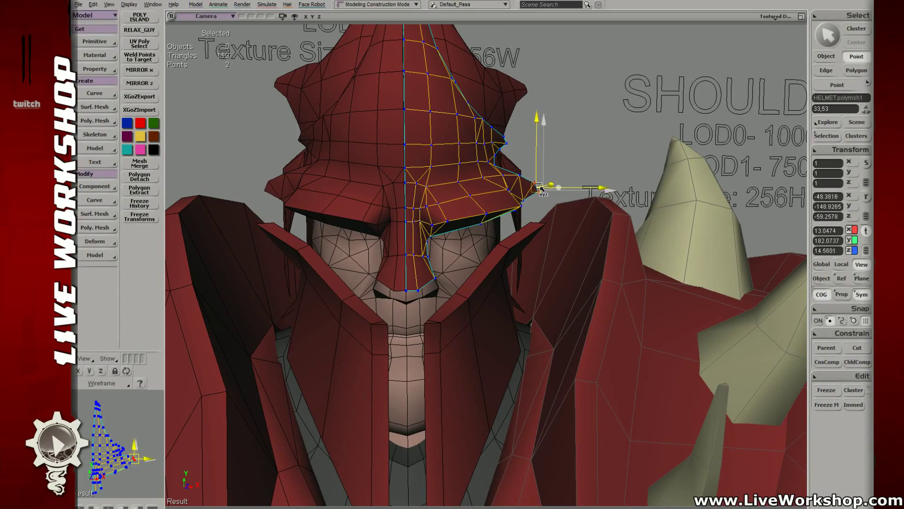
drag(539, 187, 538, 187)
key(s)
mouse_move(538, 186)
right_down()
mouse_move(498, 196)
mouse_move(549, 190)
mouse_move(538, 188)
right_up()
key(v)
- Move point 36 on the brow wing's upper edge to about X 10.76, Y 182.94, Z 17.27
key(t)
drag(536, 188, 519, 177)
click(521, 178)
key(v)
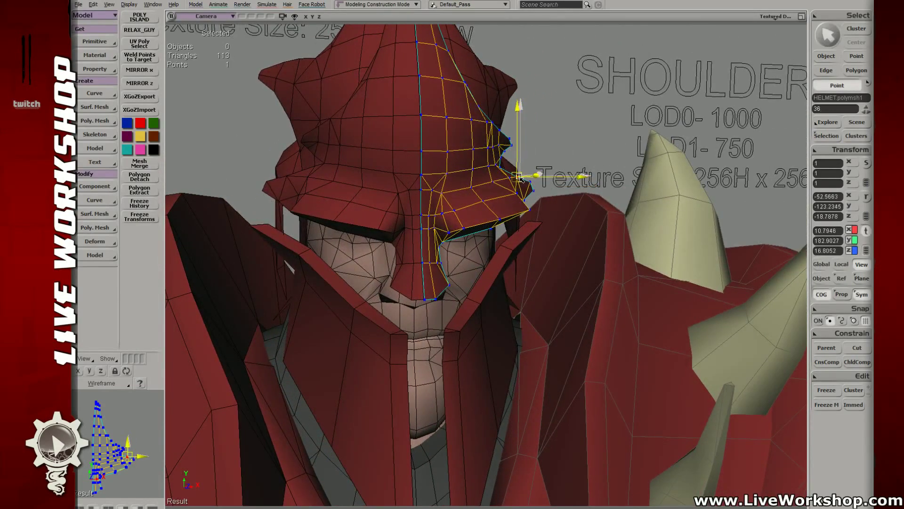
key(s)
right_drag(519, 178, 468, 184)
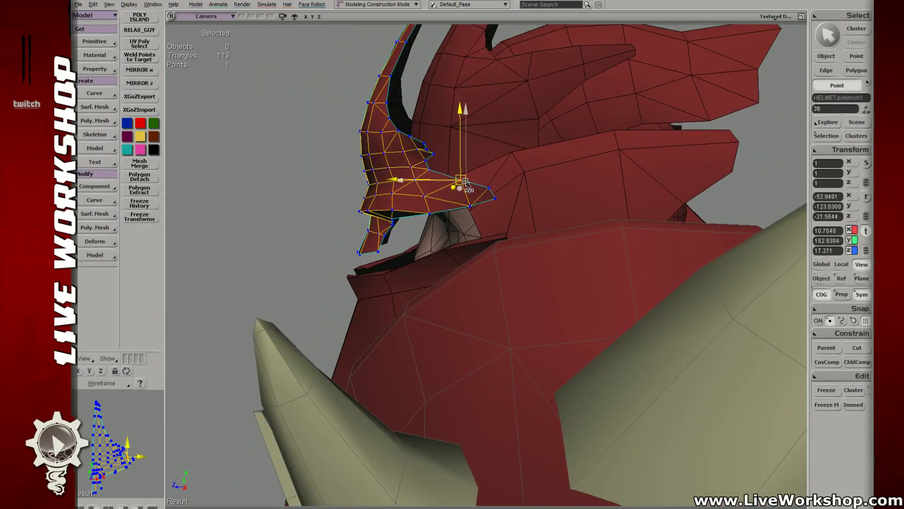
- Reposition point 22 in the notch above the brow wing and the last point just above it
click(429, 170)
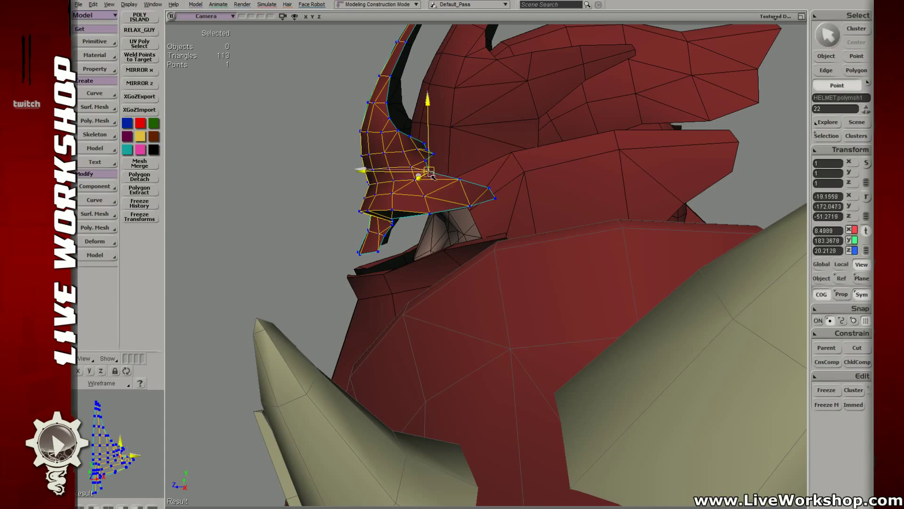
key(t)
click(427, 161)
drag(427, 163, 430, 166)
key(s)
right_drag(431, 166, 484, 161)
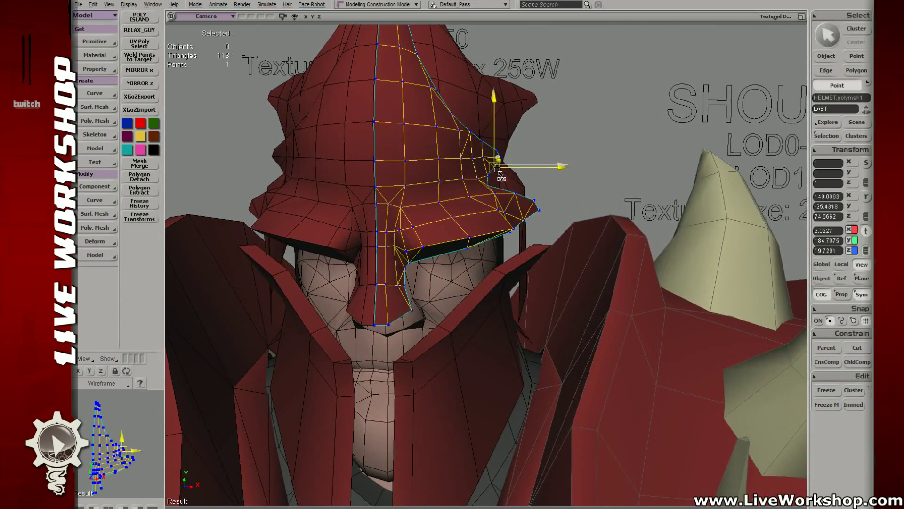
- Adjust points 13 and 68 on the brow's side, placing point 13 near X 6.54 and point 68 near X 6.40
drag(497, 176, 488, 159)
click(474, 160)
click(484, 158)
middle_drag(506, 168, 460, 182)
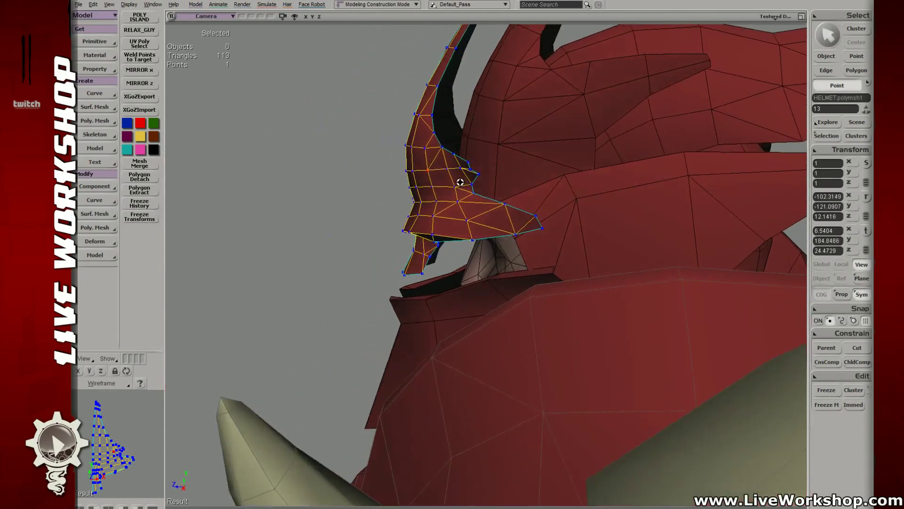
click(425, 150)
middle_drag(427, 149, 432, 147)
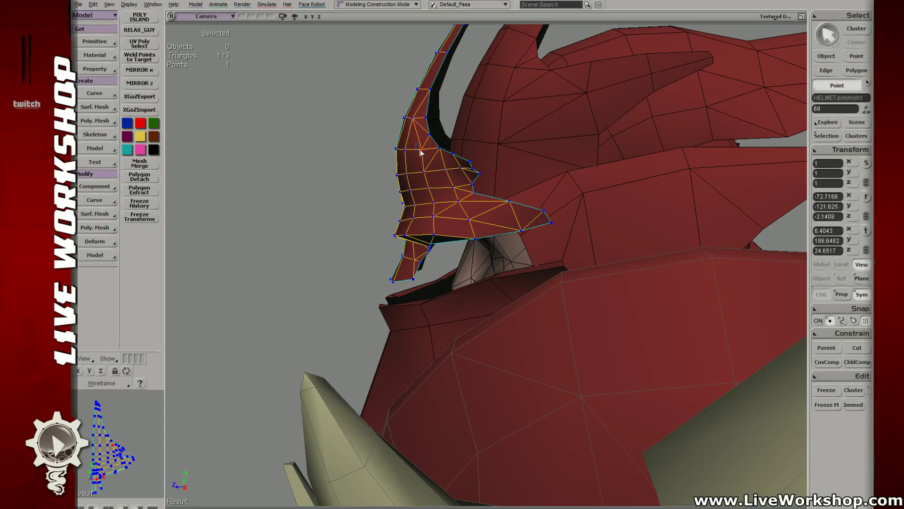
- Adjust points 23 and 37 along the crease above the brow wing, placing point 23 near X 6.67, Z 24.08
key(v)
click(414, 119)
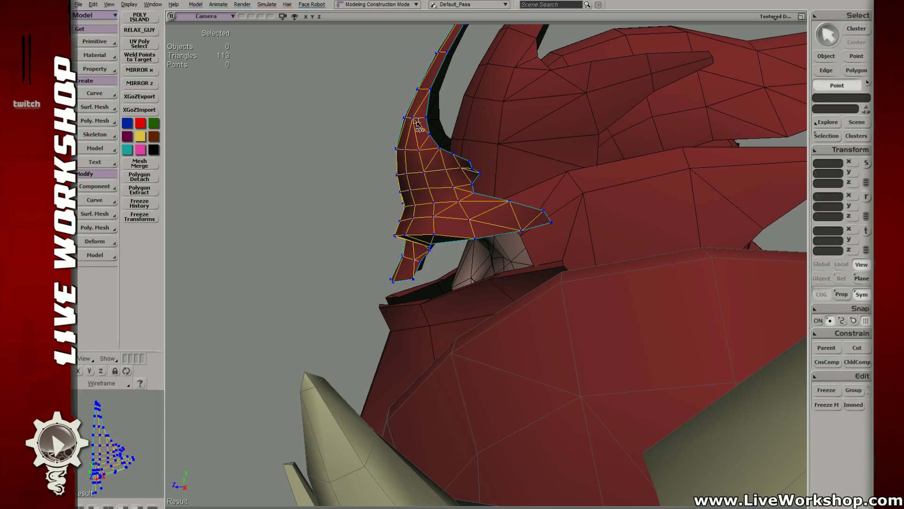
click(425, 188)
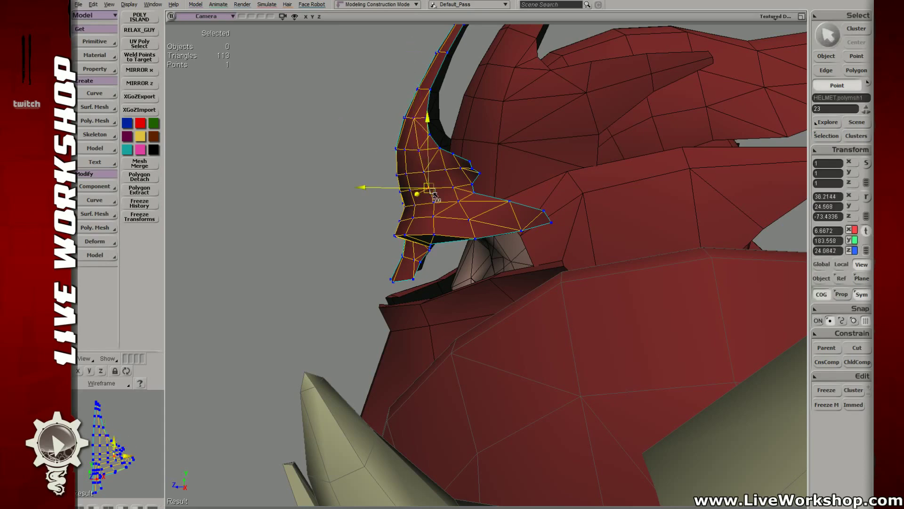
click(434, 202)
click(460, 202)
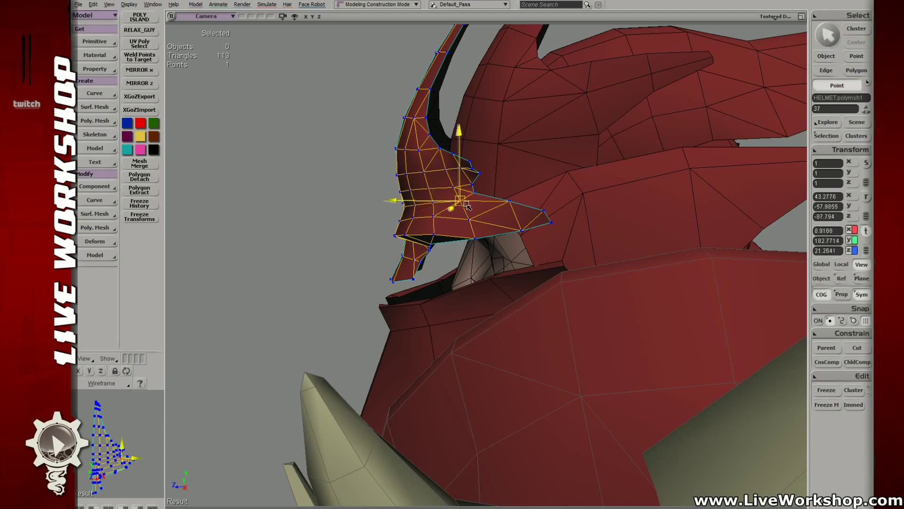
click(468, 222)
- Pull point 37 inward to about X 8.41, and adjust point 1 above it near X 7.44
middle_drag(436, 200, 504, 206)
click(498, 201)
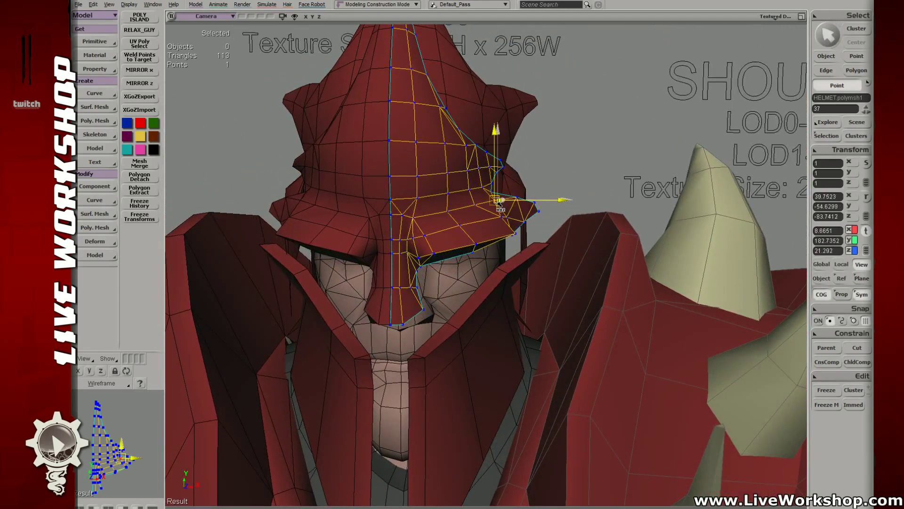
click(484, 187)
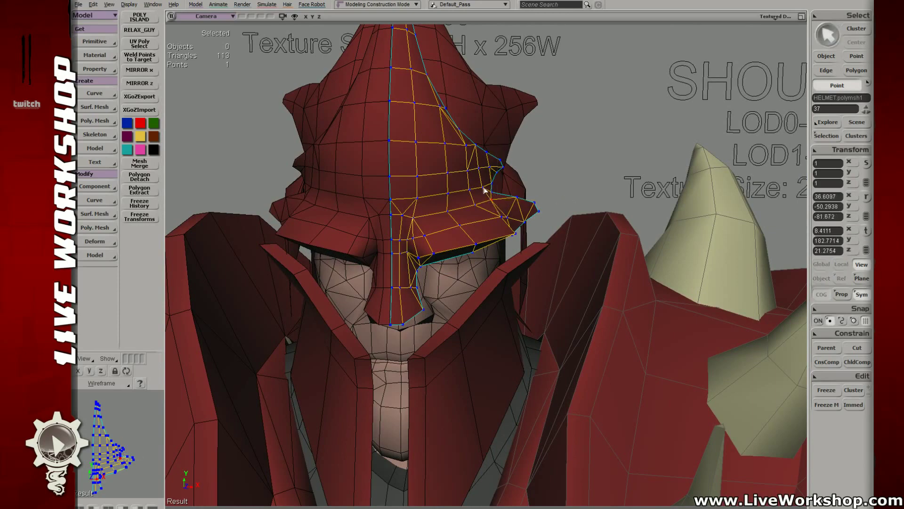
click(480, 170)
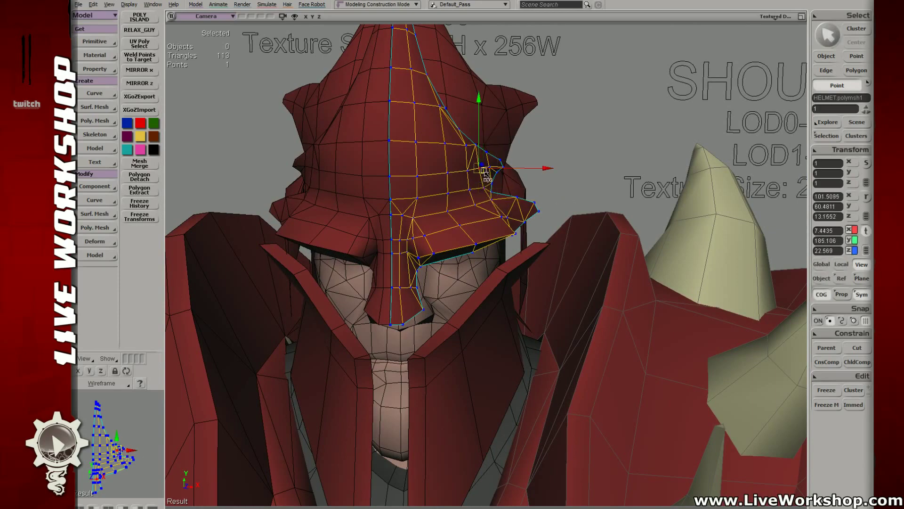
- Examine the brow's side profile and its small upper spike from several angles
key(space)
click(597, 165)
middle_drag(598, 165, 506, 186)
right_drag(506, 185, 468, 240)
middle_drag(468, 240, 561, 240)
drag(500, 165, 512, 258)
click(512, 258)
right_drag(513, 258, 450, 231)
middle_drag(449, 231, 572, 245)
- Move point 4 at the tip of the brow's upper spike to about Y 185.43, Z 19.94, and nudge its neighbour
key(t)
click(470, 197)
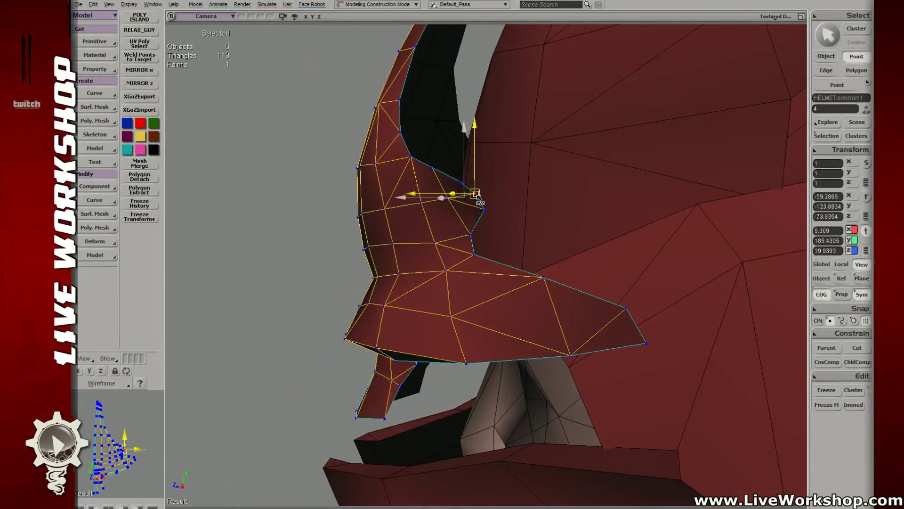
key(t)
click(460, 182)
key(v)
drag(460, 182, 466, 179)
- Check the spike from the front and nudge point 1 beside it to about X 7.47, Z 22.58
key(t)
key(s)
right_drag(464, 188, 548, 189)
key(t)
click(545, 194)
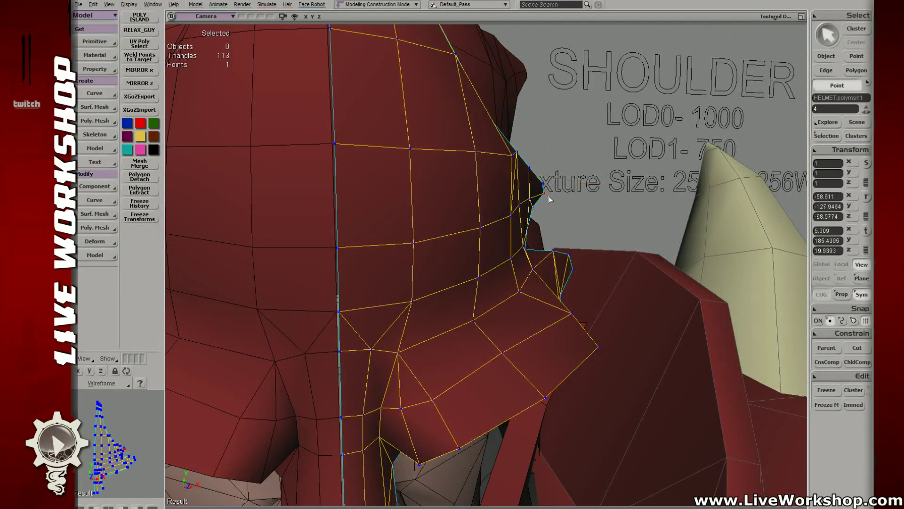
key(t)
click(520, 205)
key(t)
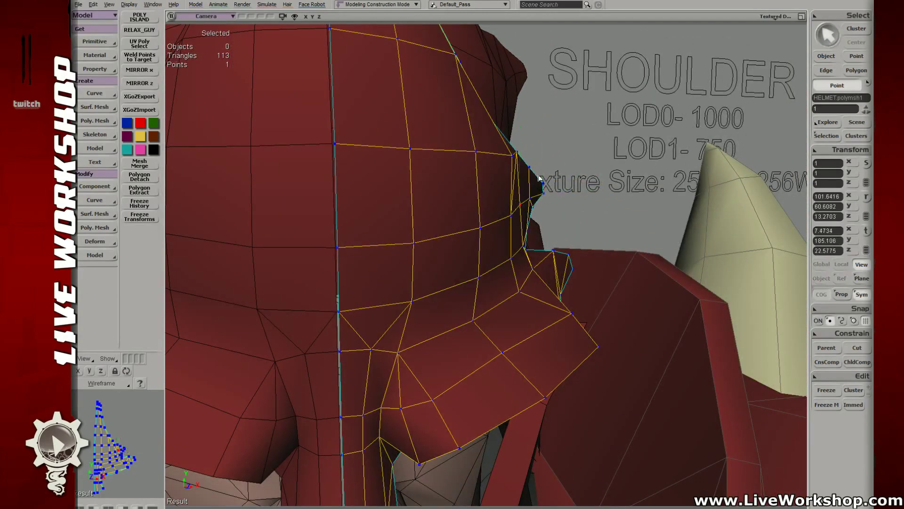
- Refine the helmet front's outer edge by moving point 68 to about X 6.35 and point 62 to about X 5.99
click(513, 157)
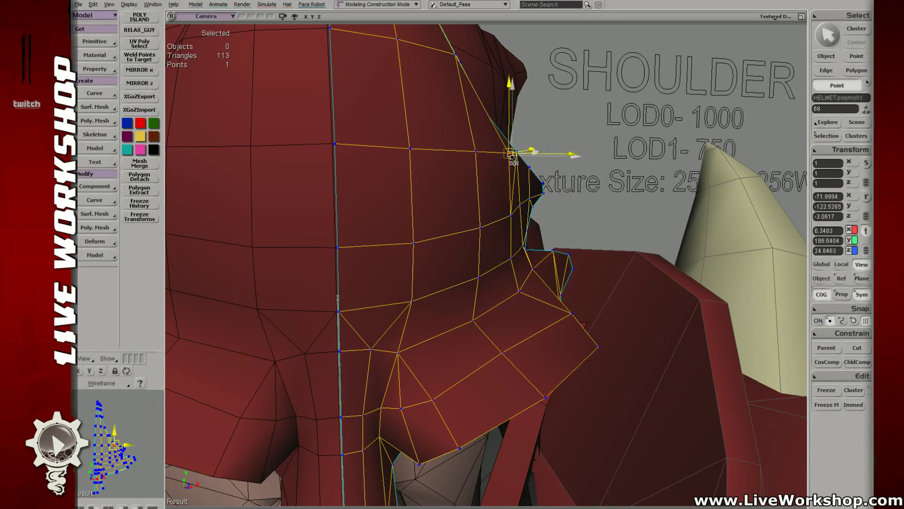
middle_drag(512, 157, 474, 189)
right_drag(474, 190, 478, 196)
click(486, 201)
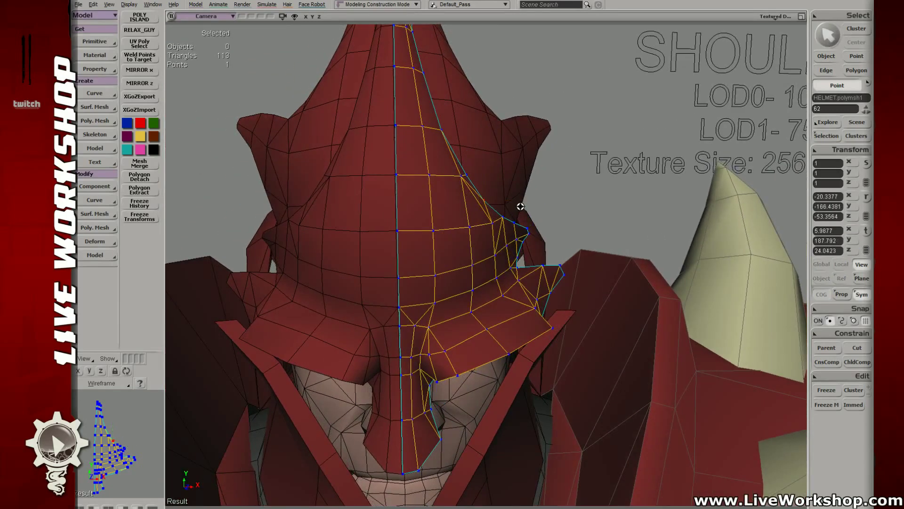
middle_drag(520, 207, 462, 171)
click(461, 172)
key(space)
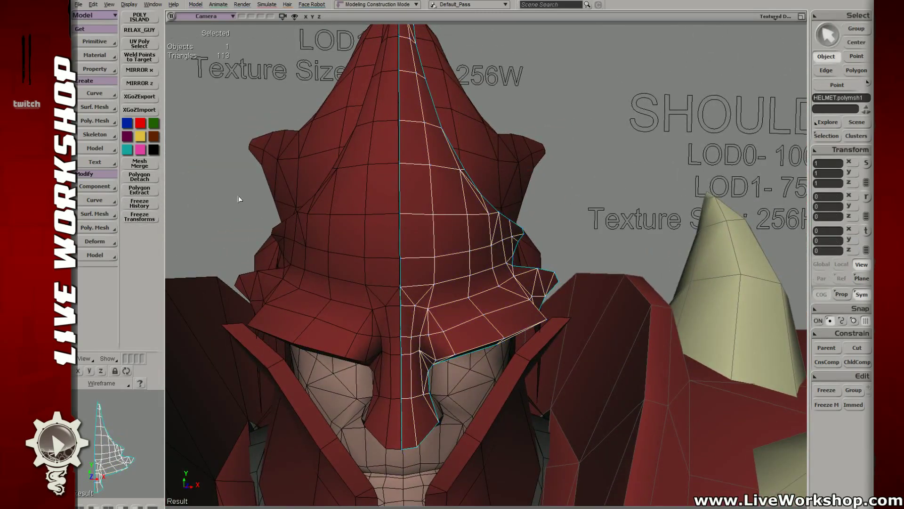
- Examine how the helmet's front piece lines up with the side shell from several angles
middle_drag(342, 207, 425, 210)
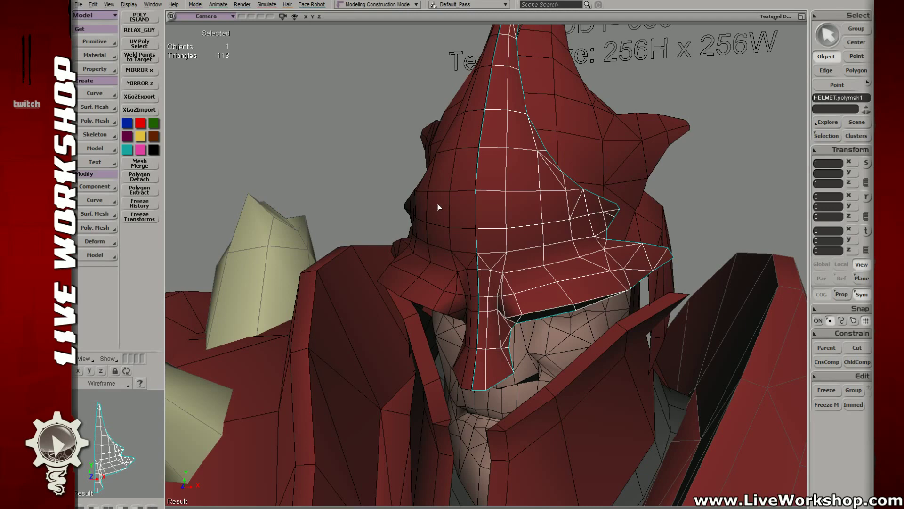
click(709, 148)
middle_drag(709, 148, 534, 207)
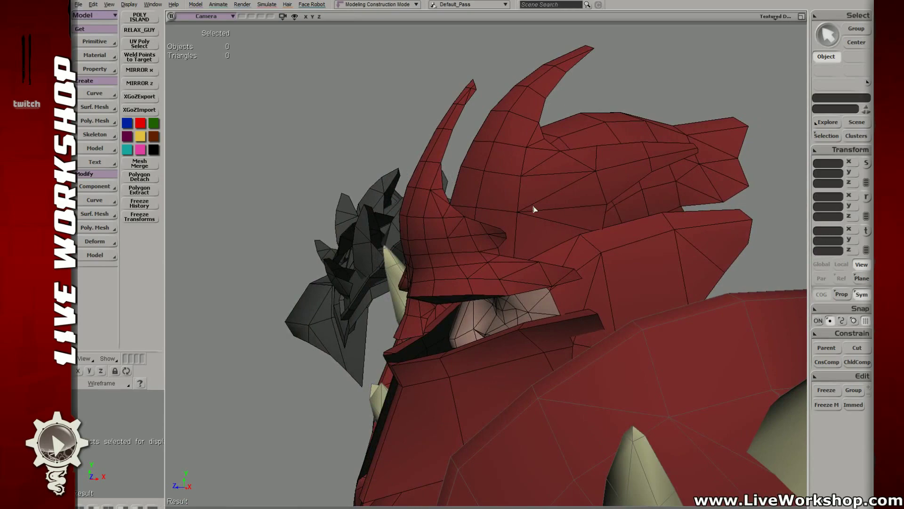
middle_drag(534, 209, 476, 204)
click(476, 203)
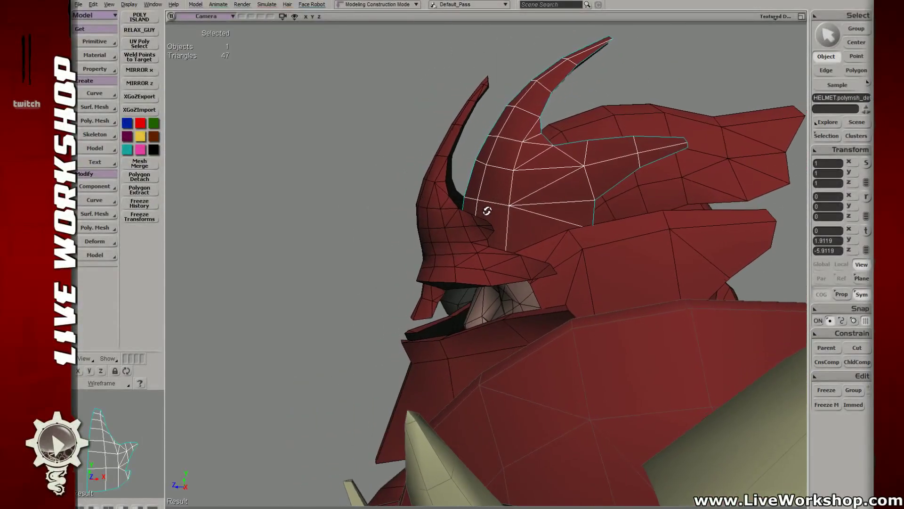
drag(487, 210, 515, 191)
click(442, 207)
- Extrude the side plate's four front edges inward to about X 10.2 to give the plate thickness
click(589, 246)
key(e)
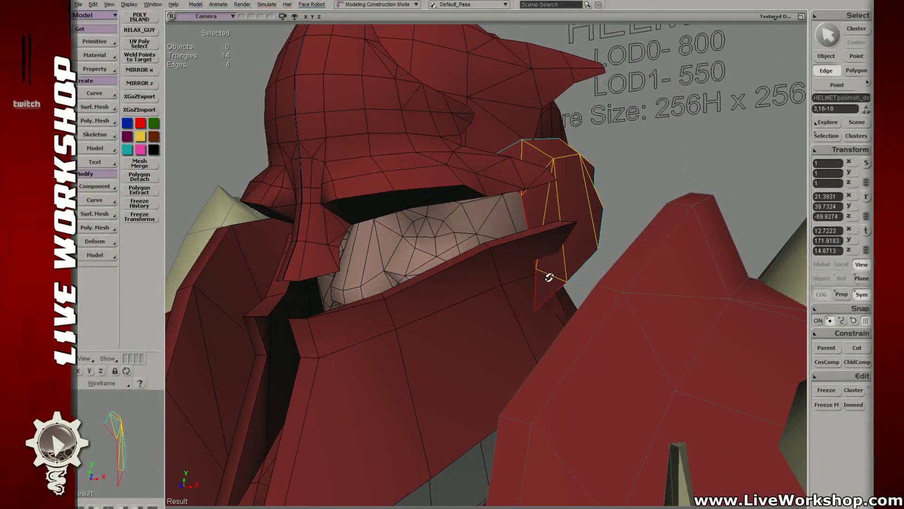
drag(549, 277, 568, 261)
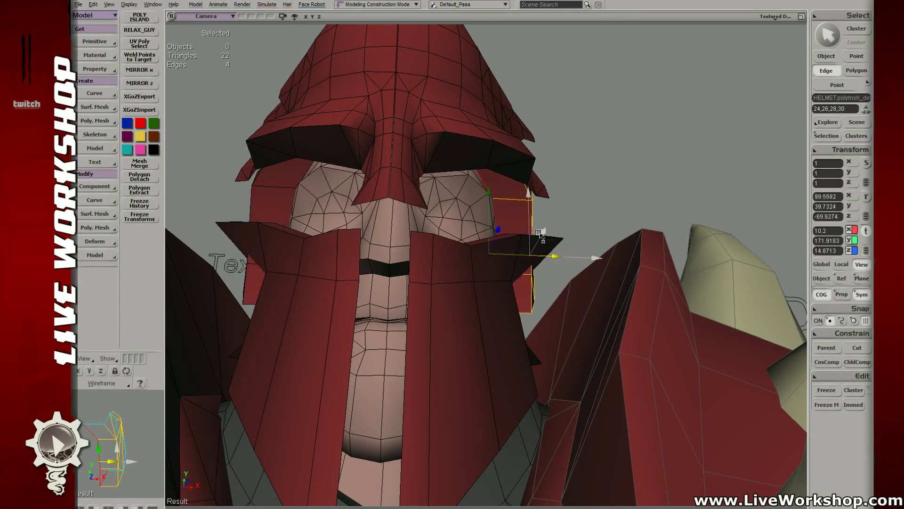
- Adjust point 17 at the lower end of the side plate to about X 10.59, Y 167.68, Z 14.35
key(e)
key(4)
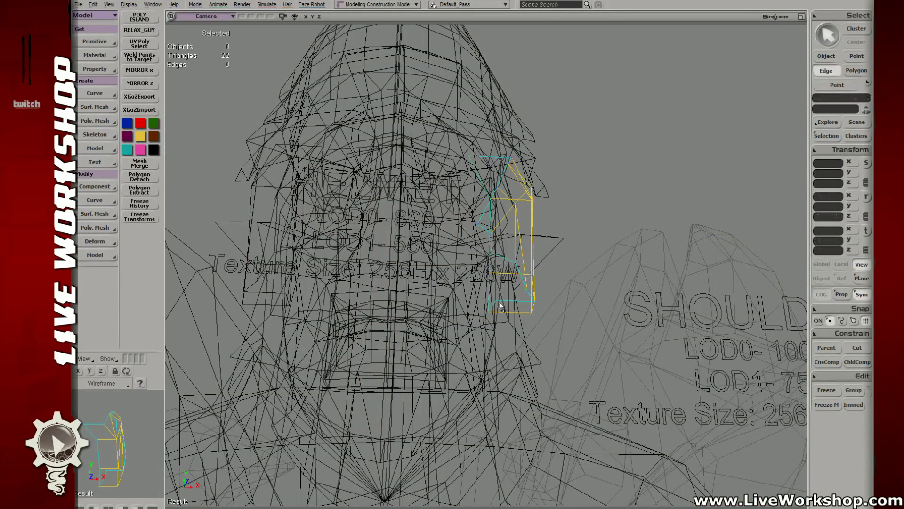
mouse_move(469, 299)
mouse_down()
mouse_move(507, 272)
mouse_move(516, 301)
mouse_move(519, 291)
mouse_move(545, 300)
mouse_move(524, 307)
mouse_move(533, 283)
mouse_move(487, 308)
mouse_move(502, 298)
mouse_move(477, 264)
mouse_move(497, 270)
mouse_move(480, 296)
mouse_move(512, 282)
mouse_move(529, 259)
mouse_move(563, 255)
mouse_move(405, 211)
mouse_up()
key(6)
key(v)
key(8)
key(t)
click(522, 309)
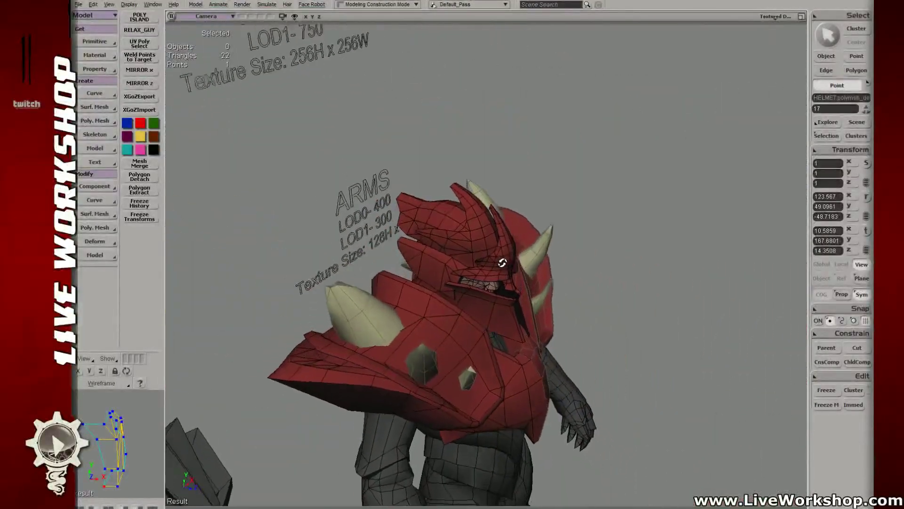
- Move points 7, 11 and 12 at the side plate's lower front corner inward to about X 11.81
mouse_move(504, 265)
mouse_down()
mouse_move(430, 259)
mouse_move(583, 282)
mouse_move(531, 264)
mouse_move(559, 222)
mouse_move(603, 234)
mouse_move(565, 245)
mouse_move(575, 242)
mouse_move(543, 226)
mouse_move(523, 228)
mouse_move(512, 259)
mouse_move(523, 249)
mouse_move(490, 254)
mouse_move(535, 250)
mouse_move(440, 255)
mouse_move(487, 228)
mouse_move(432, 185)
mouse_move(448, 198)
mouse_move(462, 190)
mouse_move(411, 198)
mouse_move(405, 183)
mouse_move(478, 204)
mouse_up()
key(v)
key(4)
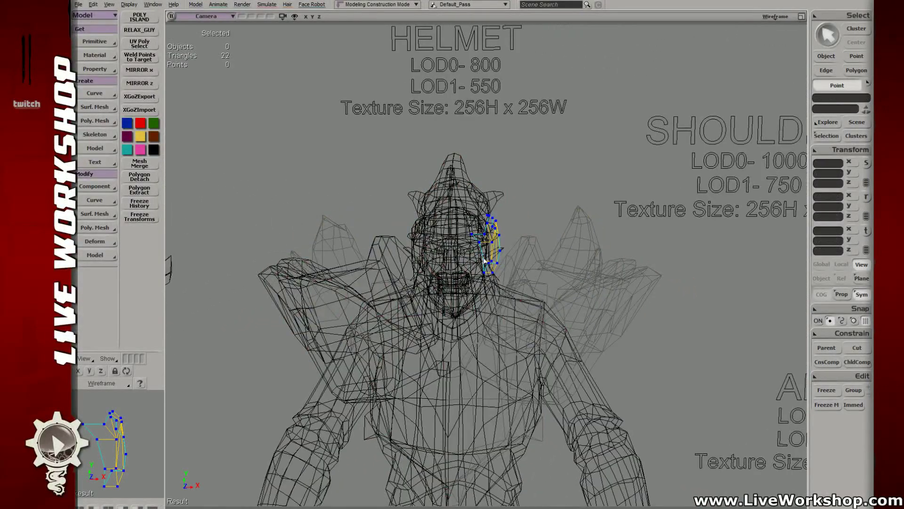
scroll(506, 285, up, 3)
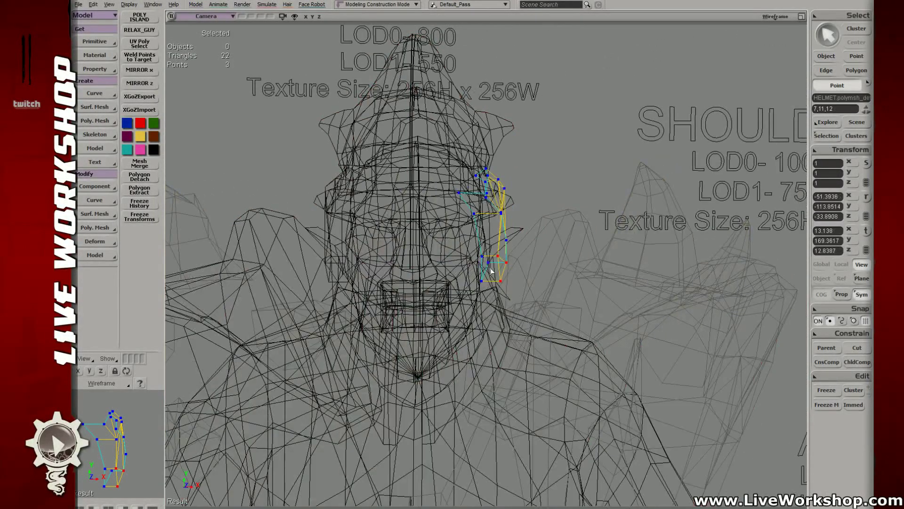
key(6)
drag(532, 261, 531, 261)
key(s)
middle_drag(531, 261, 491, 242)
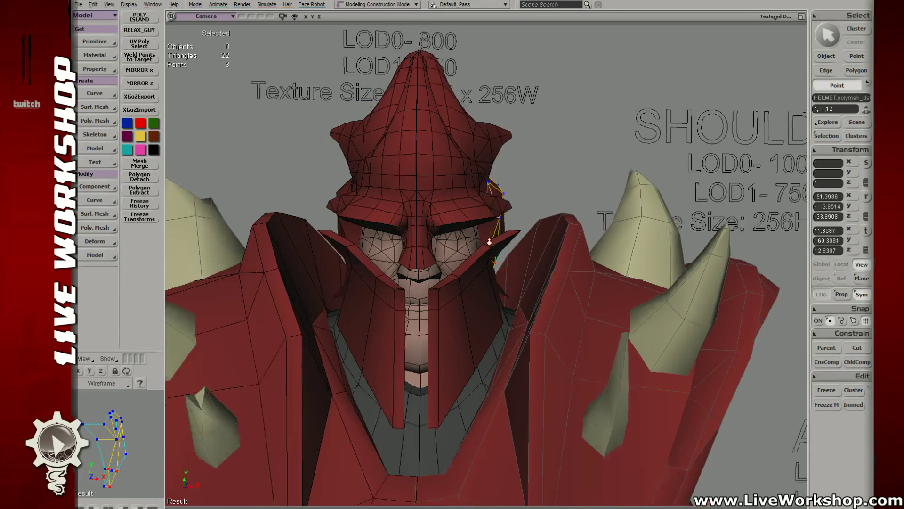
- Examine the side plate's fit behind the face guard and the whole armour silhouette from several angles
right_drag(490, 242, 521, 250)
middle_drag(521, 250, 418, 230)
right_drag(418, 230, 430, 245)
drag(430, 245, 416, 267)
right_drag(415, 267, 479, 248)
middle_drag(478, 248, 510, 238)
right_drag(511, 238, 473, 215)
drag(473, 214, 491, 223)
right_drag(491, 223, 518, 226)
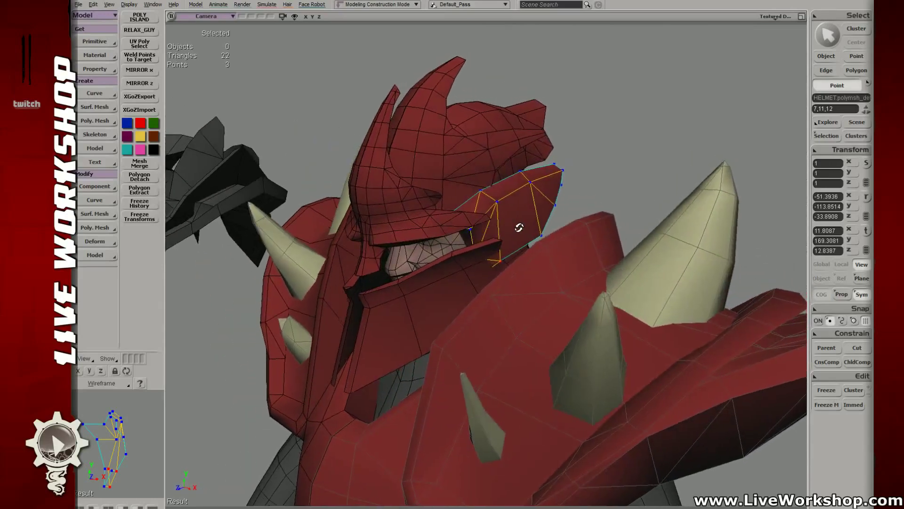
middle_drag(518, 226, 466, 245)
right_drag(466, 245, 509, 262)
drag(509, 262, 527, 250)
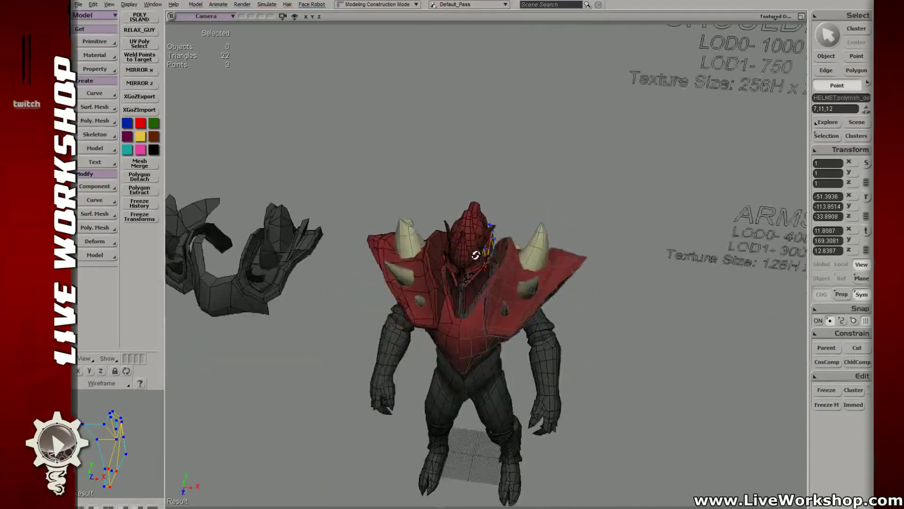
- Undo the last changes to the side plate's lower front points
scroll(581, 228, up, 8)
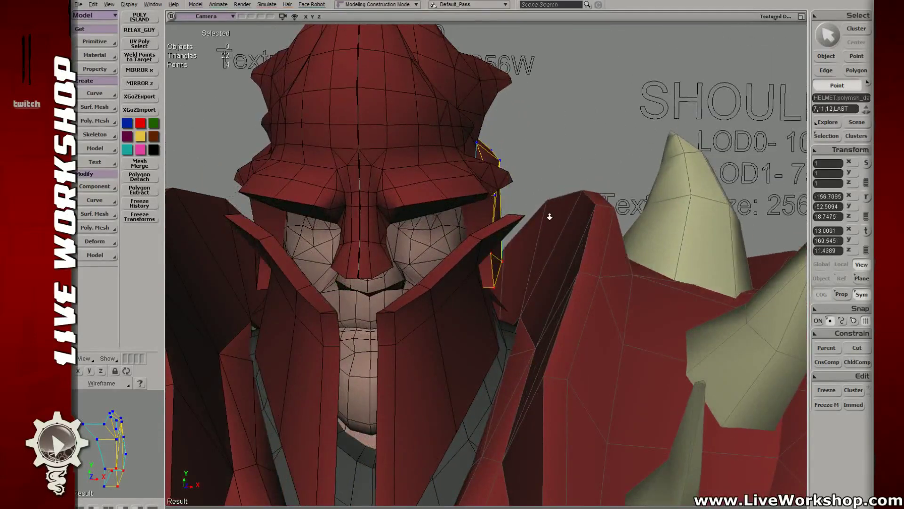
scroll(550, 217, down, 5)
mouse_move(436, 202)
mouse_down()
mouse_move(468, 210)
mouse_move(434, 230)
mouse_move(405, 199)
mouse_move(440, 202)
mouse_up()
scroll(535, 226, up, 5)
key(ctrl+z)
key(ctrl+z)
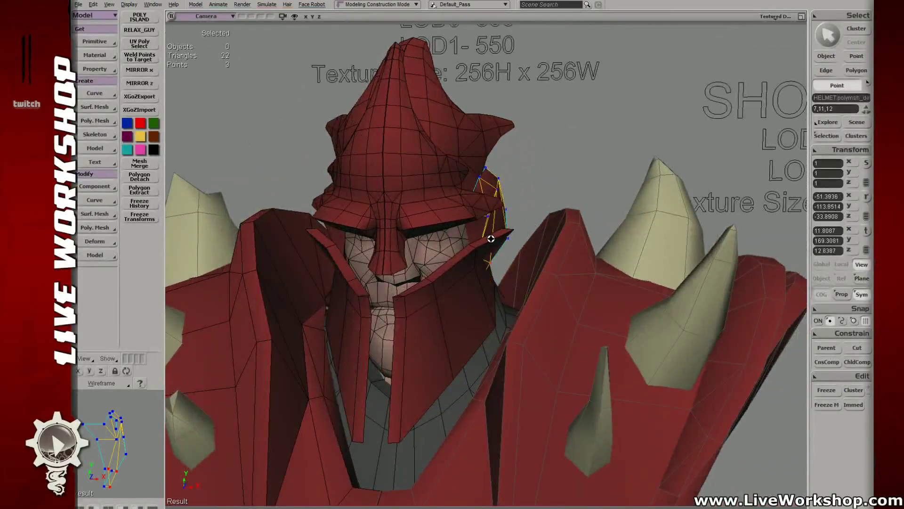
- Switch to the face guard and reposition polygon 6 at its outer rear end
mouse_move(491, 239)
mouse_down()
mouse_move(497, 252)
mouse_move(511, 246)
mouse_move(514, 259)
mouse_move(485, 303)
mouse_move(419, 253)
mouse_move(438, 277)
mouse_move(333, 245)
mouse_move(363, 263)
mouse_up()
scroll(563, 261, up, 5)
key(space)
click(475, 317)
key(u)
click(488, 302)
scroll(420, 253, down, 5)
key(v)
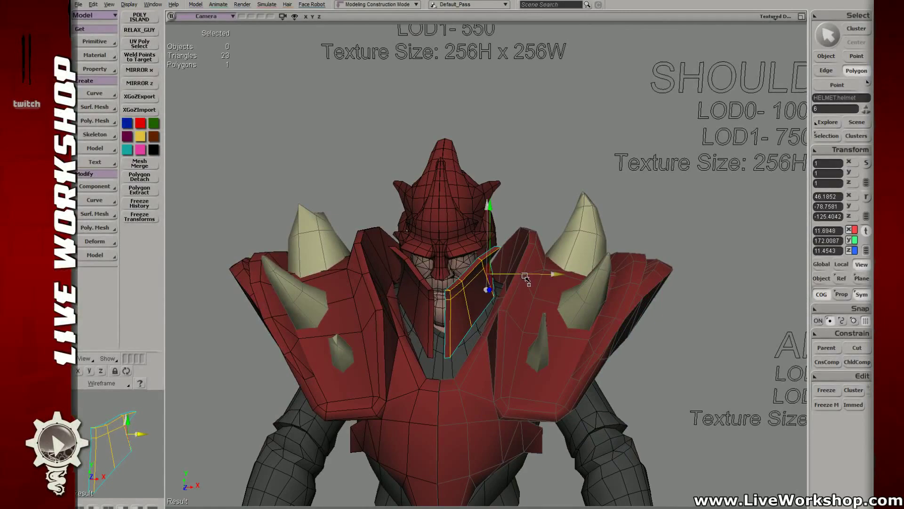
drag(525, 275, 510, 298)
- Reposition the points on the face guard's rear edge, placing point 10 near X 13.94, Y 169.46, Z 8.21
key(t)
click(504, 267)
drag(504, 267, 511, 287)
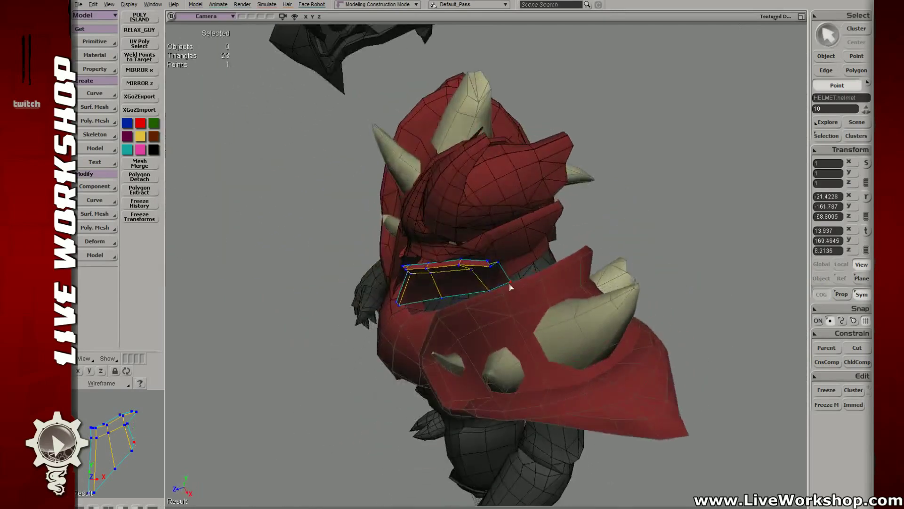
drag(503, 286, 532, 241)
key(t)
click(490, 258)
key(v)
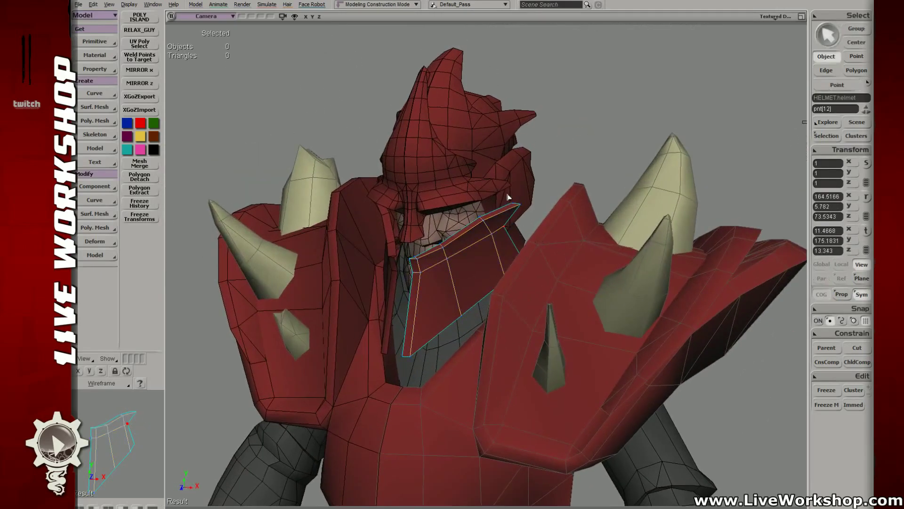
- Isolate the helmet pieces with the head and body, and place the face guard's point 13 near X 10.35, Y 174.18, Z 17.59
mouse_move(472, 190)
mouse_down()
mouse_move(461, 225)
mouse_move(460, 156)
mouse_move(443, 137)
mouse_up()
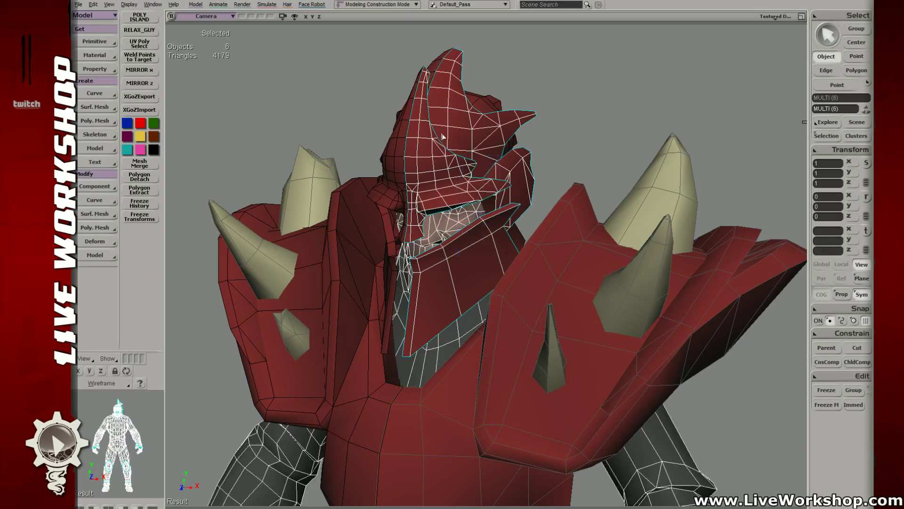
key(shift+h)
click(560, 131)
drag(605, 177, 516, 211)
click(489, 244)
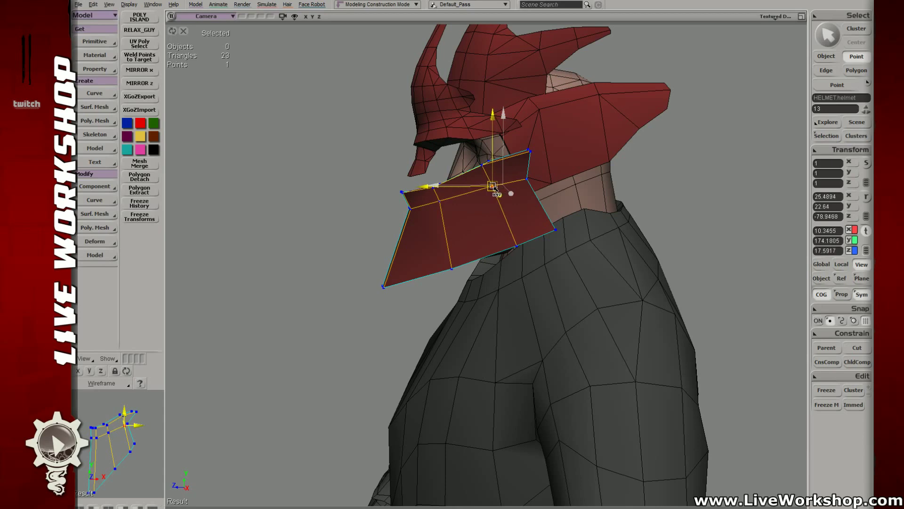
- Reposition points 11 and 10 at the face guard's lower rear, placing point 10 near X 14.50, Y 169.56, Z 10.06
key(t)
click(517, 247)
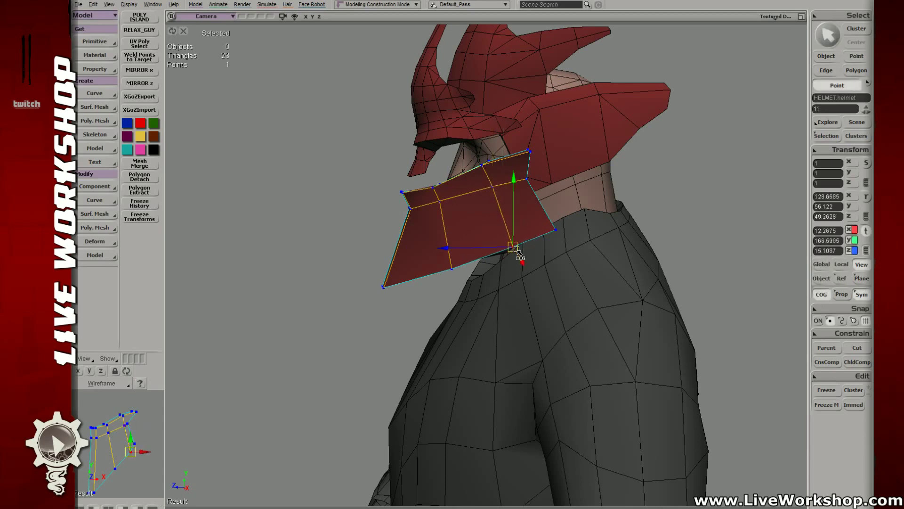
drag(516, 249, 512, 222)
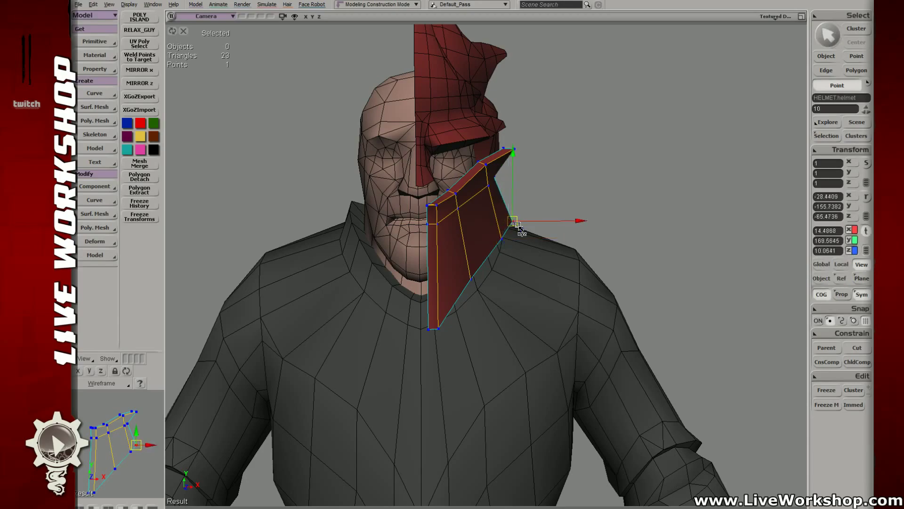
- Show all armour again and move edge 25 below the face guard's upper rim to about X 9.84, Y 176.43, Z 18.46
key(ctrl+shift+h)
drag(519, 226, 505, 204)
click(503, 218)
key(v)
key(v)
key(v)
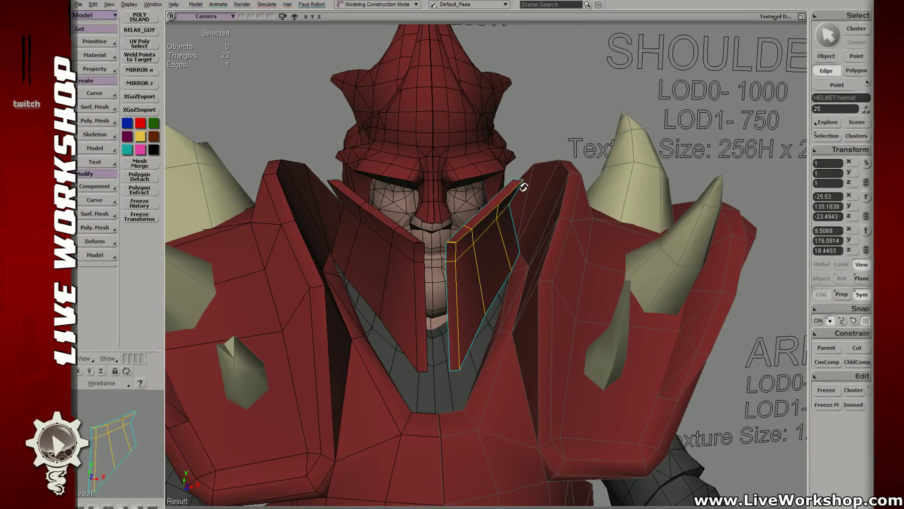
drag(523, 187, 506, 253)
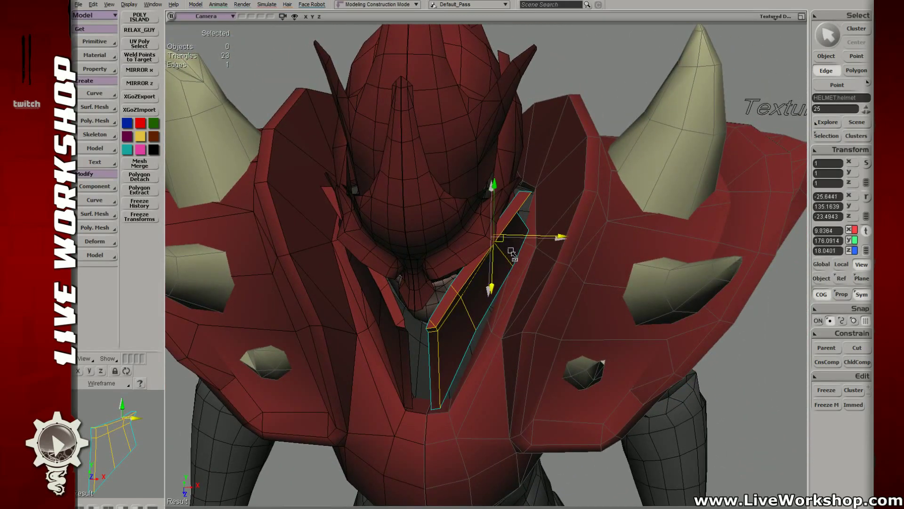
drag(541, 259, 528, 215)
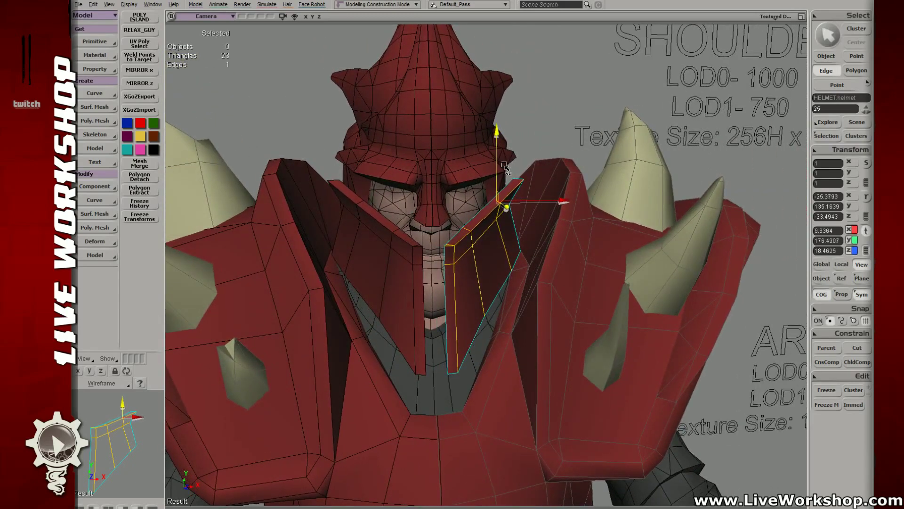
drag(548, 203, 531, 216)
- Shift the face guard's rear point 10 outward to about X 14.63, Y 169.56, Z 10.06
key(t)
click(481, 221)
key(v)
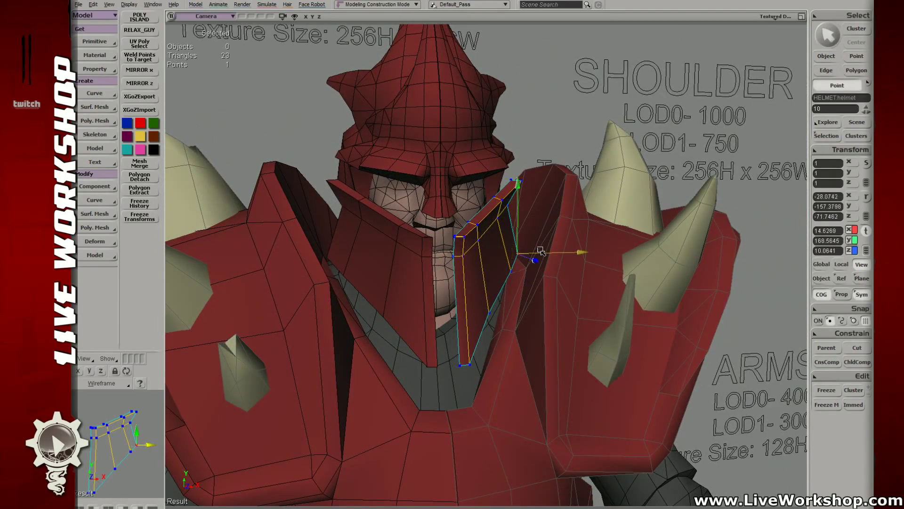
- Finish editing the face guard, clear the selection and save the scene
key(space)
click(561, 132)
scroll(561, 133, down, 5)
drag(559, 188, 541, 237)
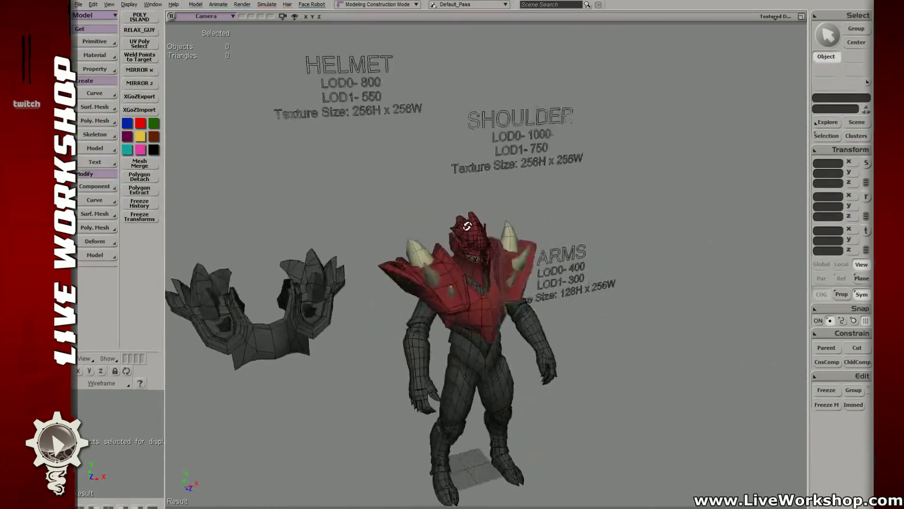
scroll(545, 244, up, 5)
key(ctrl+s)
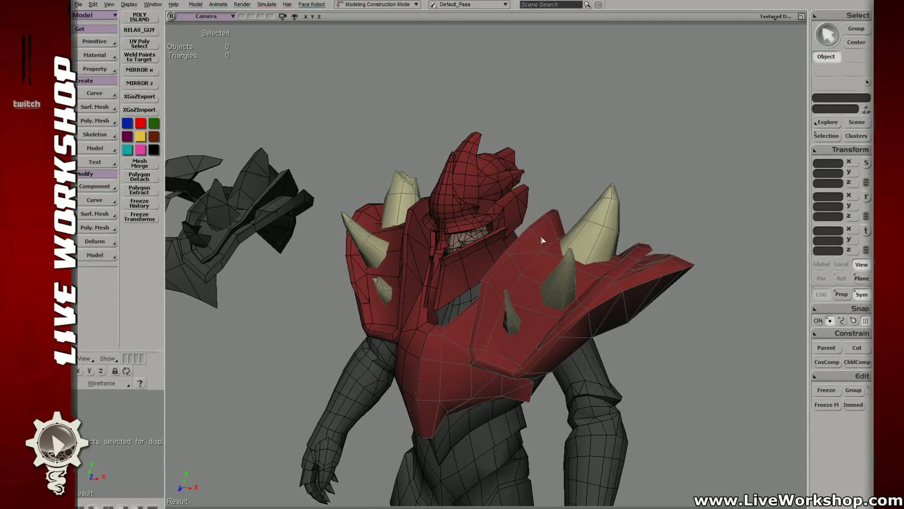
- Switch to the side plate and place its lower front point 11 near X 12.61, Y 171.02, Z 14.01
drag(532, 247, 488, 249)
scroll(532, 238, up, 5)
click(546, 245)
key(t)
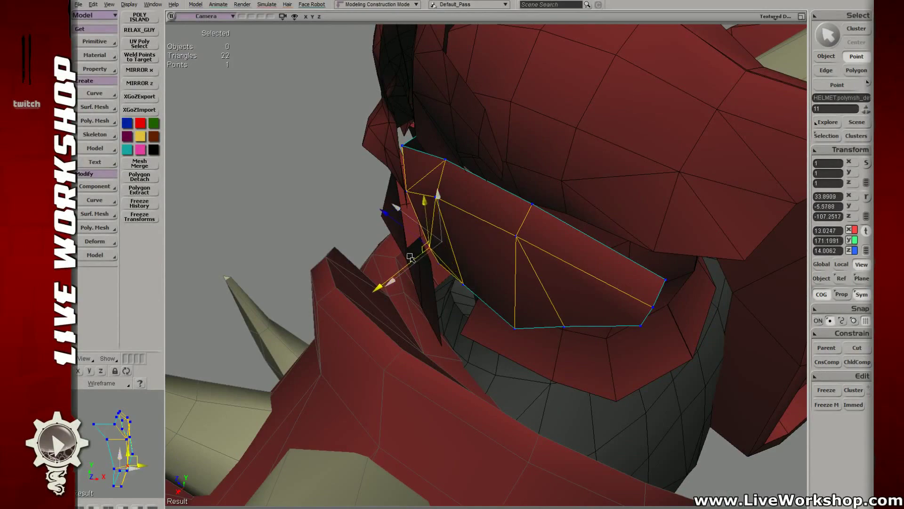
drag(424, 252, 429, 233)
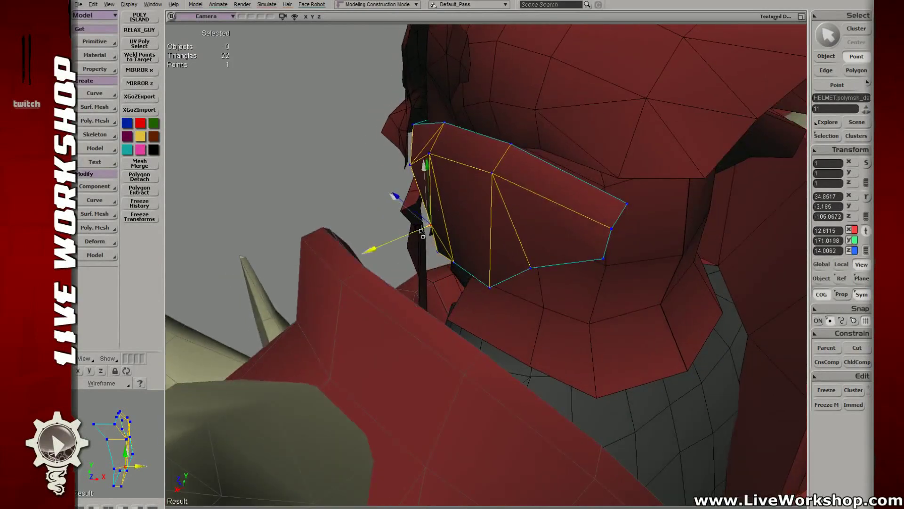
- Move the side plate's lower front points 11 and 16 together to about X 10.87, Y 171.58, Z 16.99
mouse_move(410, 170)
mouse_down()
mouse_move(415, 155)
mouse_move(460, 147)
mouse_move(511, 115)
mouse_move(547, 136)
mouse_move(557, 165)
mouse_move(589, 172)
mouse_move(487, 182)
mouse_move(498, 177)
mouse_move(476, 192)
mouse_move(478, 234)
mouse_move(433, 242)
mouse_up()
key(v)
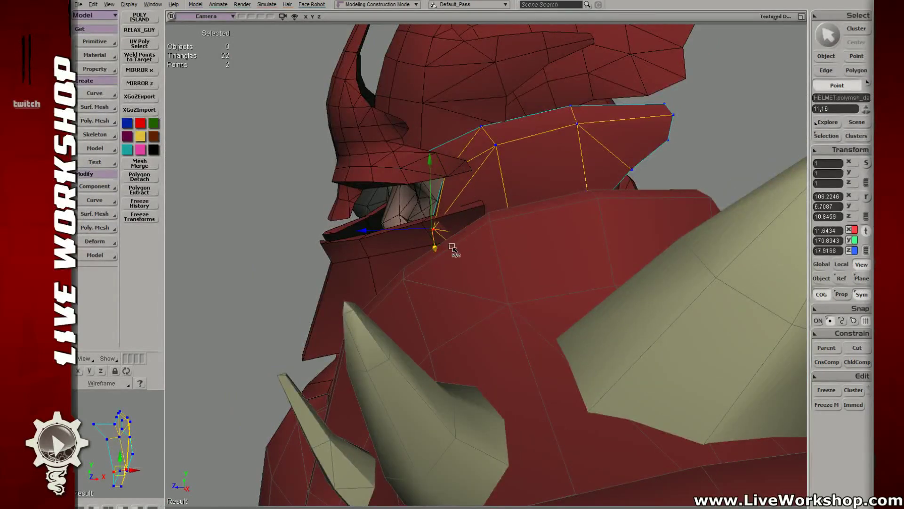
drag(488, 236, 451, 179)
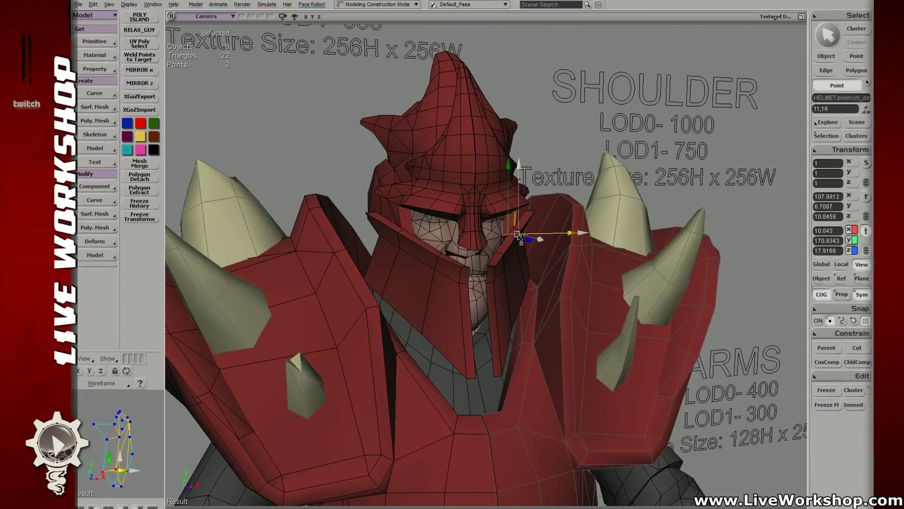
drag(518, 234, 519, 234)
drag(519, 234, 465, 233)
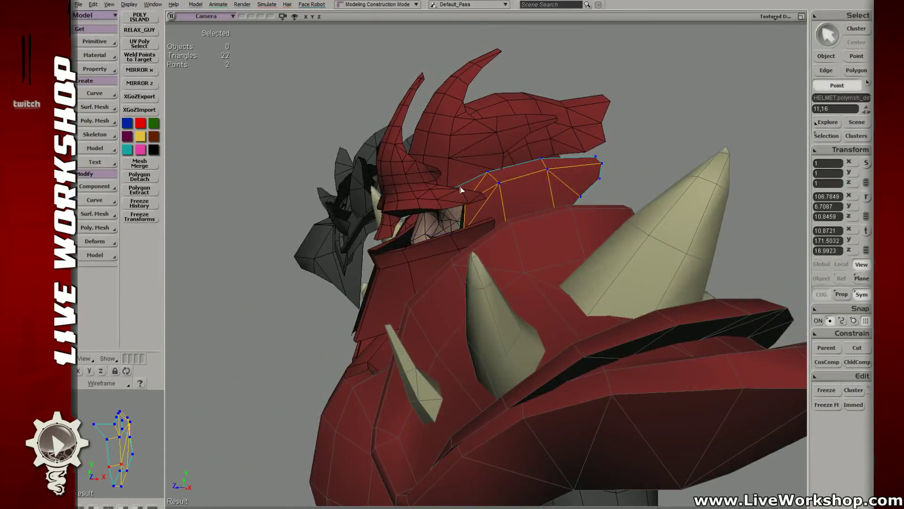
- Reposition points 3 and 14 at the side plate's upper front corner near X 9.09, Y 179.72, Z 17.75
key(8)
drag(456, 195, 440, 183)
key(8)
drag(443, 186, 450, 190)
key(v)
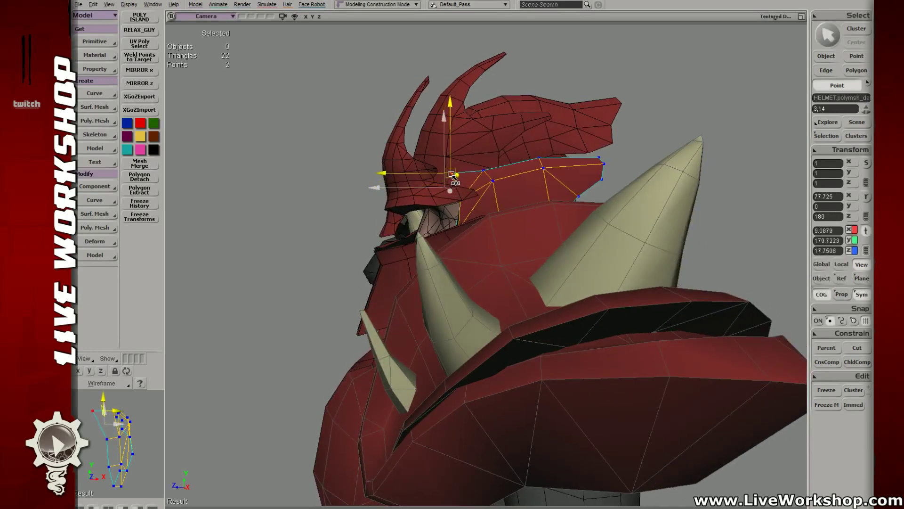
- Place points 0 and 15 on the side plate's front edge near X 10.56, Y 175.93, Z 16.43
key(8)
drag(455, 194, 470, 209)
- Adjust edge 24 at the side plate's upper front, placing it near X 8.44, Y 177.57, Z 17.55
key(8)
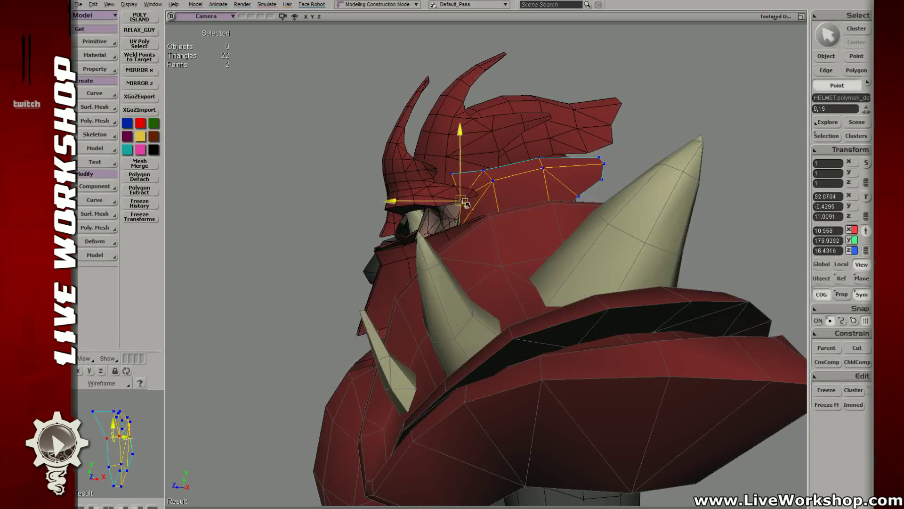
right_drag(464, 201, 537, 195)
key(v)
right_drag(495, 149, 513, 124)
key(8)
key(t)
drag(475, 165, 520, 182)
right_drag(520, 182, 464, 187)
key(8)
click(493, 234)
key(4)
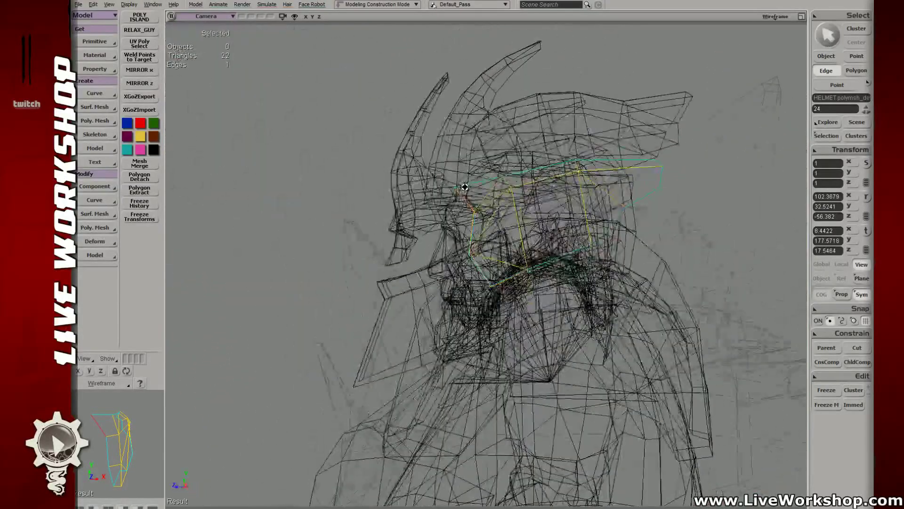
- Position polygons 11 and 12 at the side plate's lower front near X 10.87, Y 171.59, Z 16.58
key(v)
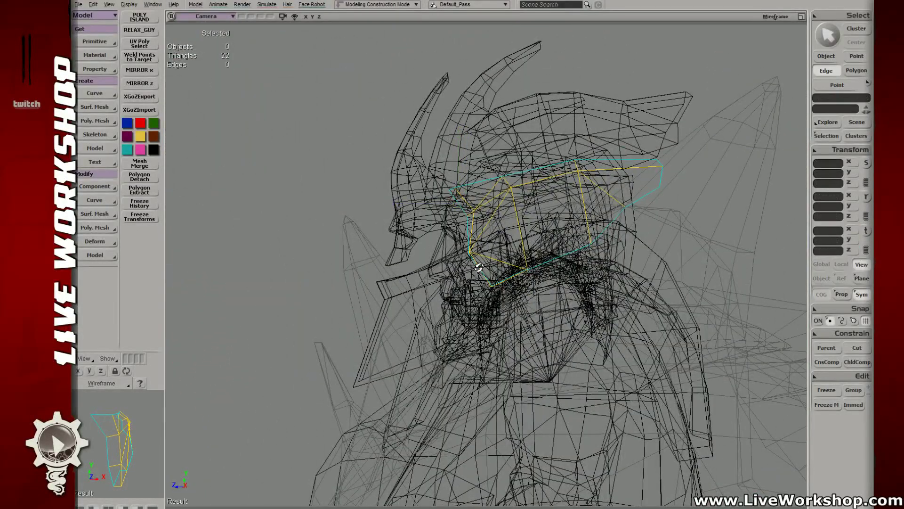
right_drag(478, 267, 517, 252)
click(496, 269)
key(6)
key(v)
key(4)
key(t)
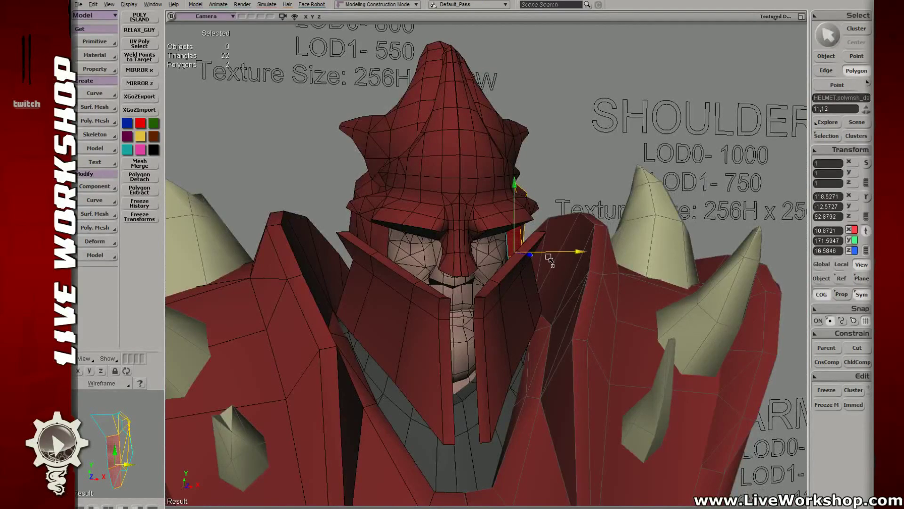
- Move edge 25 on the side plate's front to about X 10.98, Y 176.08, Z 16.69
drag(549, 258, 510, 255)
key(e)
key(v)
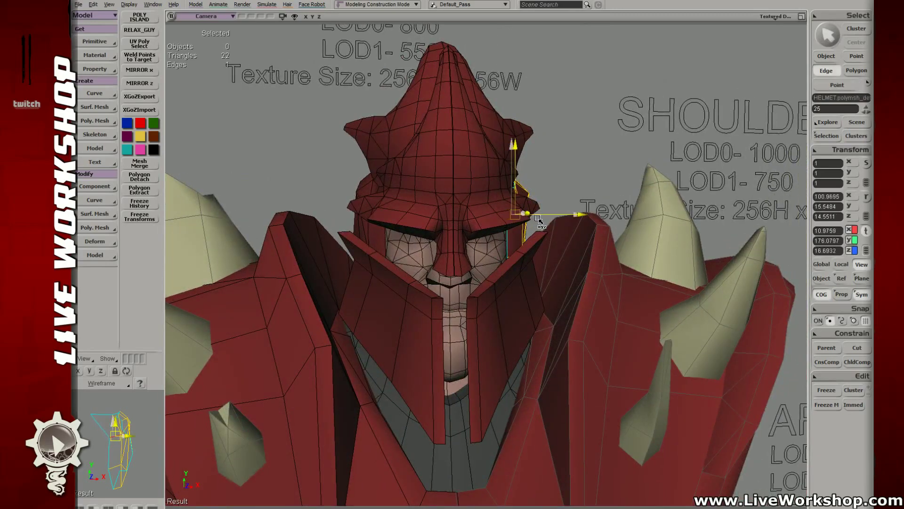
- Examine the side plate's fit between the helmet shell and face guard from several angles
key(space)
click(606, 167)
middle_drag(606, 168, 192, 84)
right_drag(192, 84, 468, 226)
middle_drag(468, 226, 607, 238)
right_drag(607, 238, 440, 245)
drag(440, 245, 560, 230)
- Reselect the side plate and place point 4 on its upper edge near X 13.39, Y 181.57, Z 4.56
key(space)
click(560, 228)
right_drag(566, 223, 573, 227)
key(t)
key(m)
drag(570, 222, 575, 202)
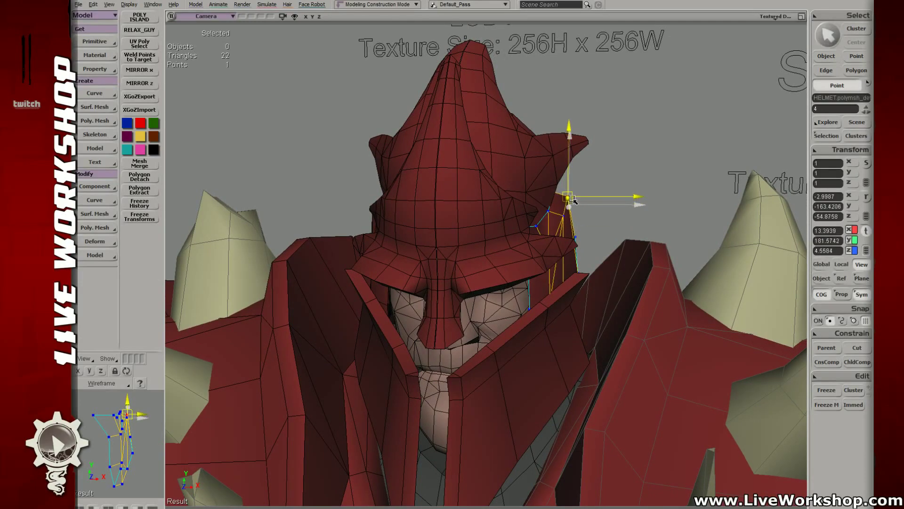
- Move point 3 at the side plate's upper front to about X 10.50, Y 179.19, Z 18.38
drag(552, 230, 448, 254)
key(v)
drag(448, 253, 414, 227)
key(v)
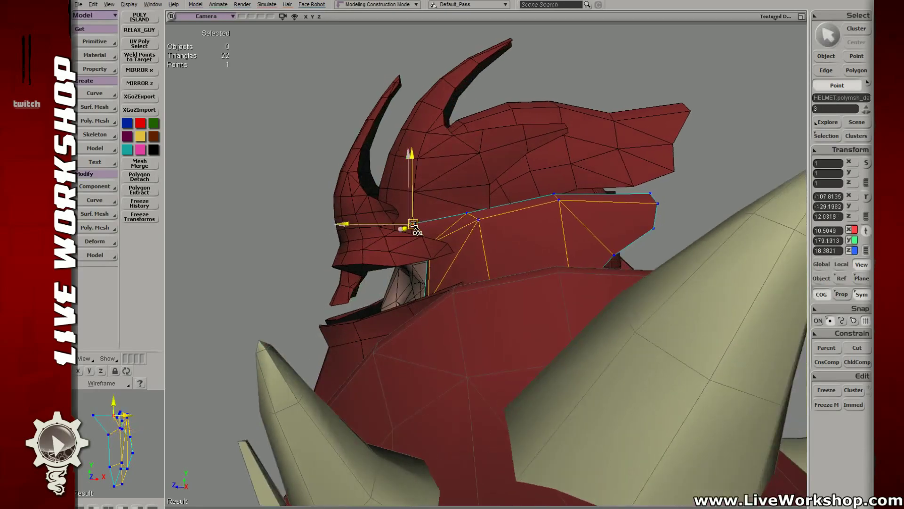
- Refine the side plate's upper front inner points beneath the shell, placing point 3 near X 10.10, Y 178.64, Z 17.05
right_drag(414, 226, 514, 208)
key(4)
key(v)
drag(513, 207, 544, 213)
key(6)
right_drag(555, 218, 486, 256)
key(v)
drag(486, 256, 433, 249)
key(v)
right_drag(450, 256, 429, 244)
click(567, 246)
key(v)
drag(429, 243, 571, 246)
key(m)
key(m)
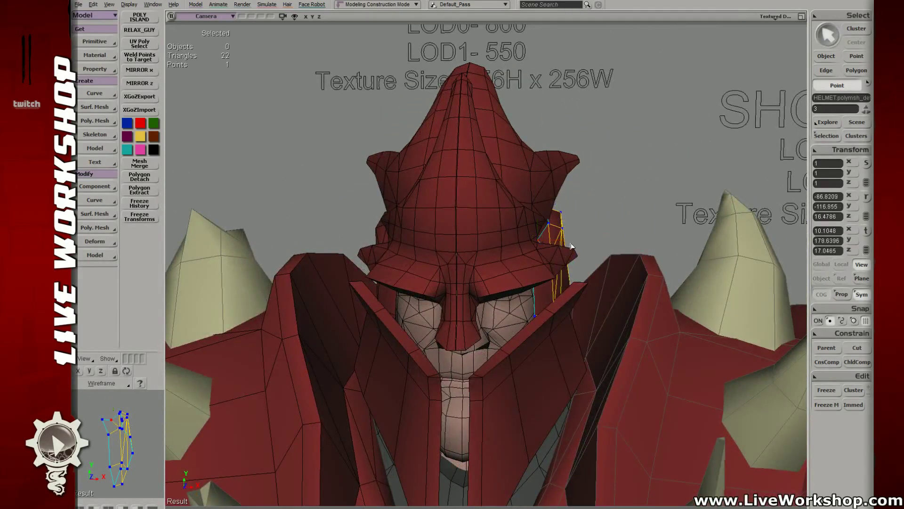
- Move the side plate's point 0 behind the brow to about X 11.47, Y 177.77, Z 16.69
right_drag(567, 250, 499, 245)
middle_drag(500, 245, 454, 219)
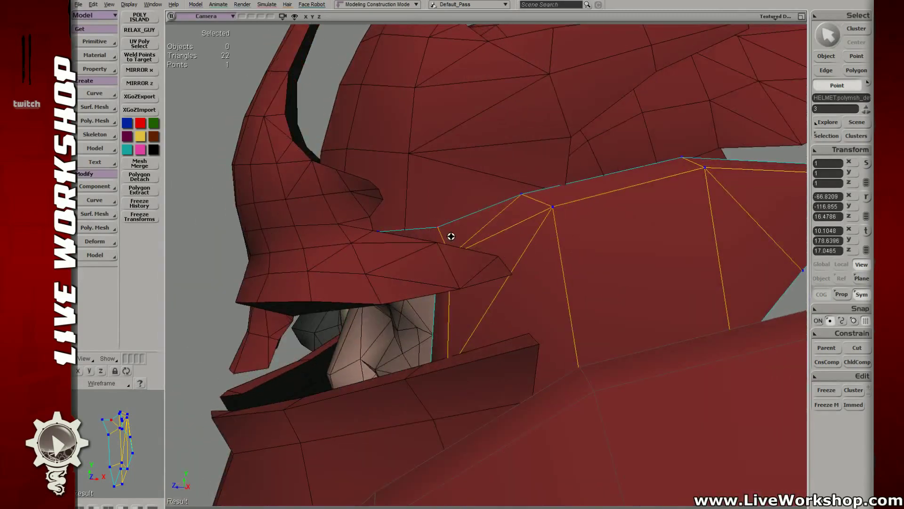
right_drag(451, 236, 411, 229)
drag(402, 256, 403, 259)
drag(403, 252, 396, 247)
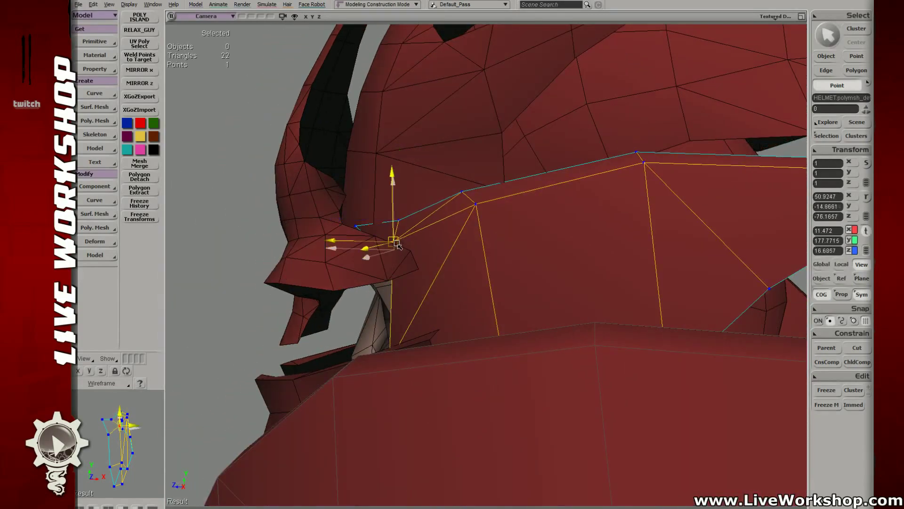
- Adjust the side plate's points around the brow's rear end, placing point 0 near X 11.72, Y 177.53, Z 17.10
key(t)
drag(389, 213, 403, 229)
mouse_move(400, 229)
mouse_down()
mouse_move(392, 243)
mouse_move(390, 221)
mouse_up()
key(t)
right_drag(396, 224, 478, 320)
key(t)
drag(478, 322, 509, 334)
key(t)
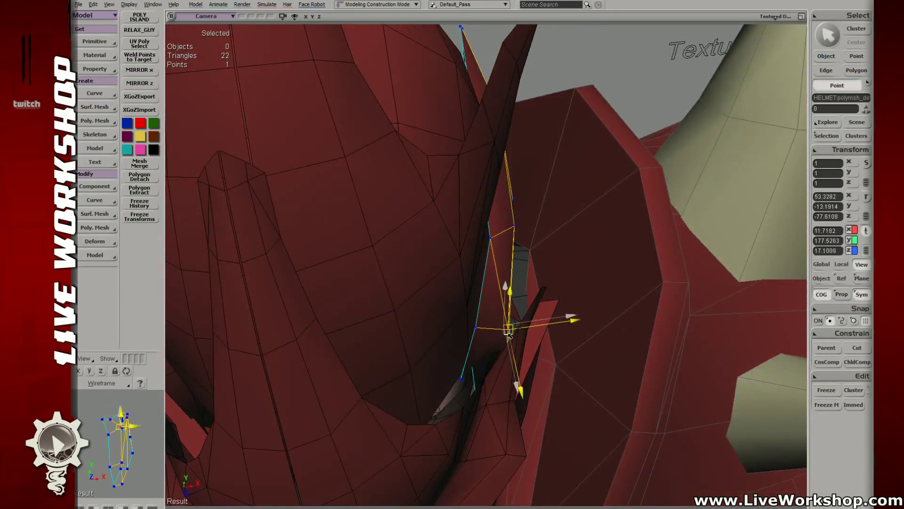
- Place point 2 on the side plate's upper inner edge near X 11.30, Y 180.67, Z 12.59 and adjust the adjacent front point
key(v)
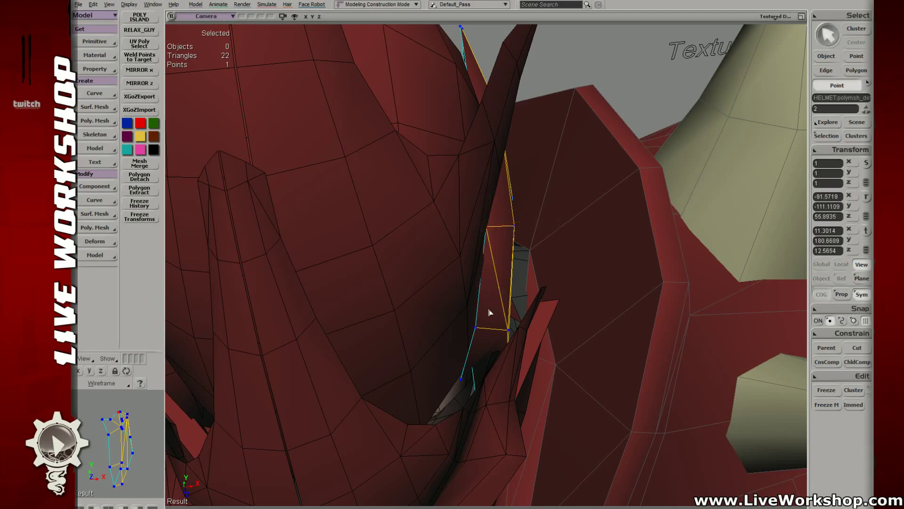
click(478, 329)
click(464, 380)
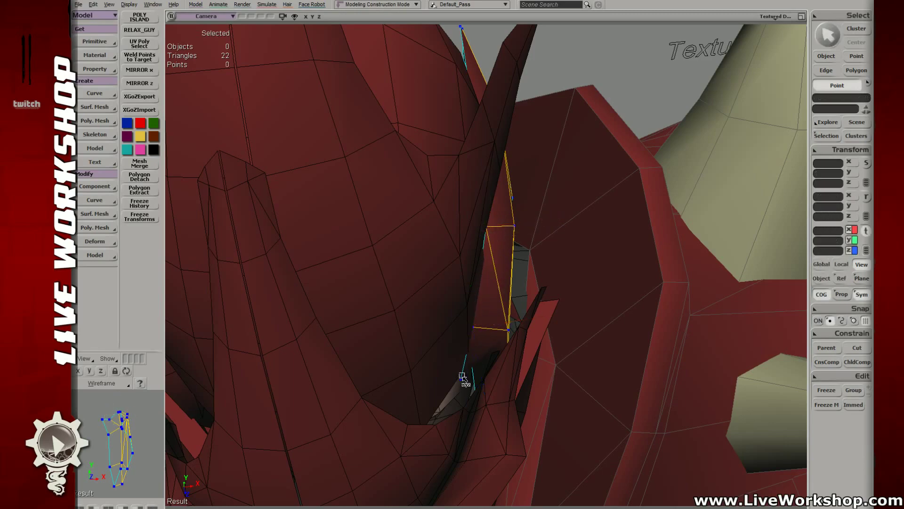
- Snap the side plate's front inner point 14 to the helmet shell's lower edge near X 9.41, Y 177.57, Z 18.69
key(v)
mouse_move(465, 374)
middle_down()
mouse_move(460, 359)
mouse_move(494, 360)
mouse_move(460, 379)
middle_up()
middle_drag(442, 315, 448, 318)
ctrl+drag(442, 313, 465, 326)
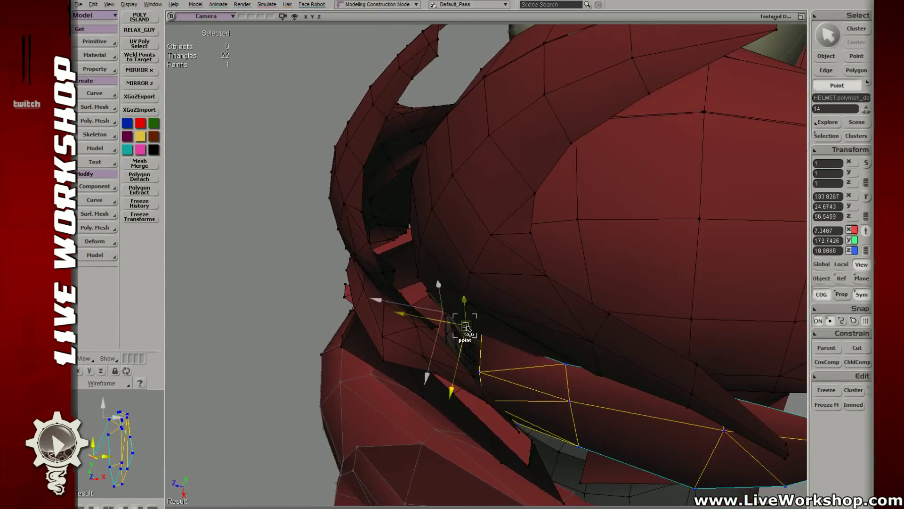
middle_drag(500, 332, 504, 261)
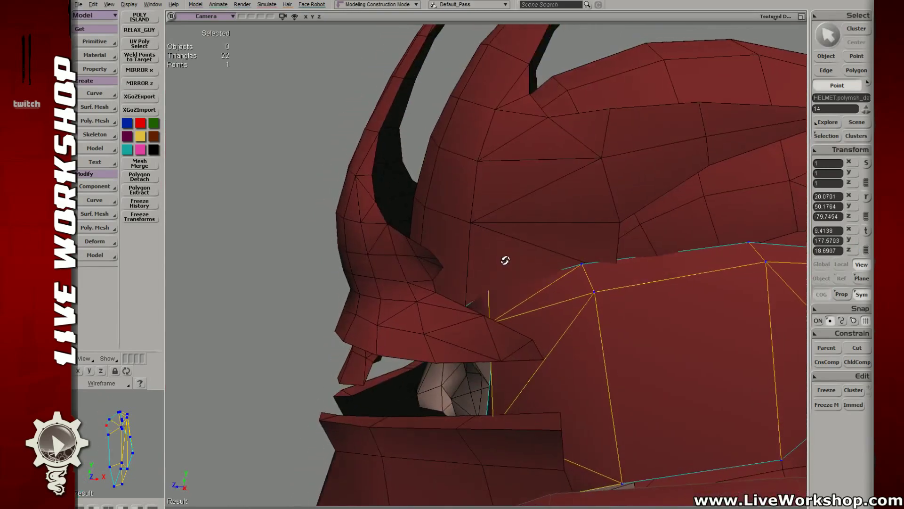
- Include the helmet shell in the point editing and select its lower front point together with the side plate's coincident point 14
key(4)
shift+click(452, 226)
key(ctrl+z)
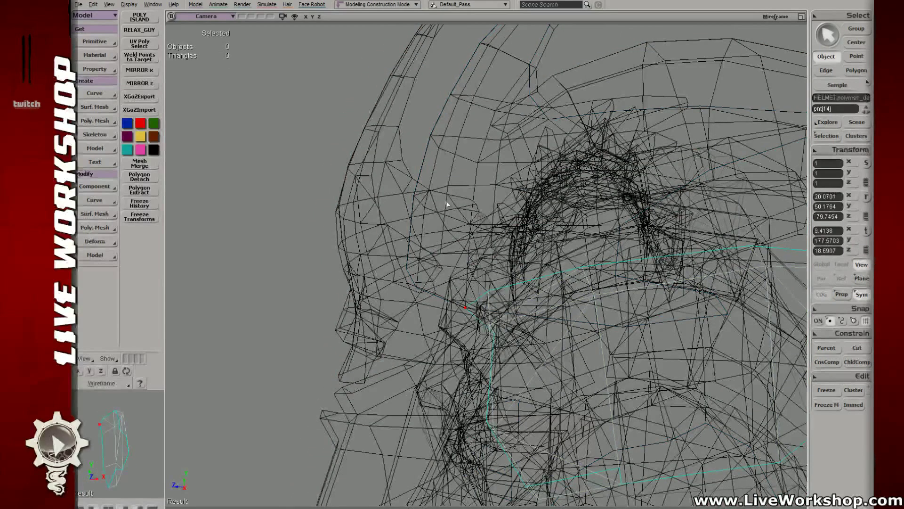
shift+click(434, 156)
key(6)
middle_drag(468, 235, 461, 237)
key(8)
key(t)
drag(452, 300, 471, 323)
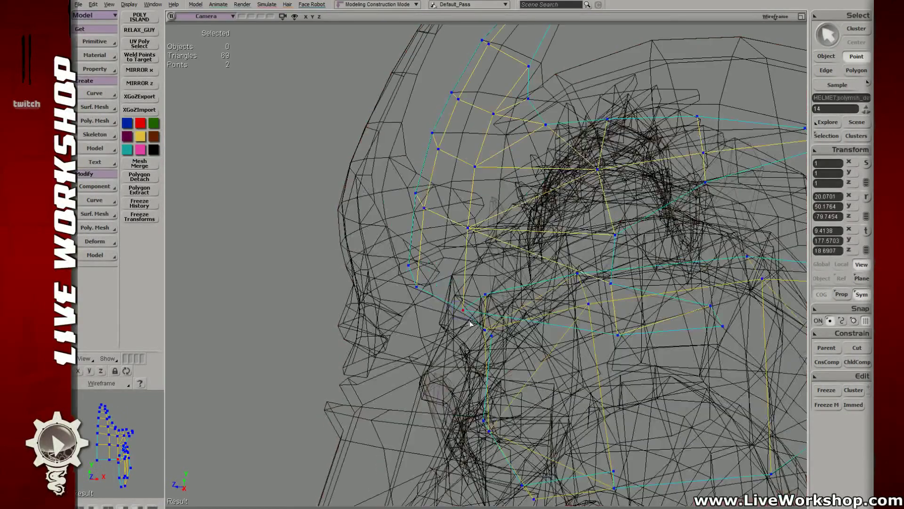
key(8)
- Move the shared corner points of the helmet shell and side plate together to close the gap behind the brow
key(v)
middle_drag(465, 248, 485, 282)
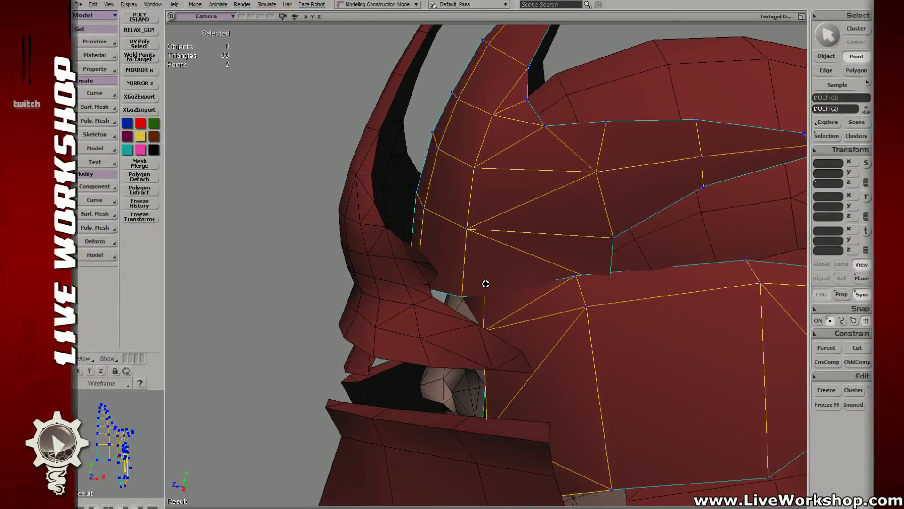
key(4)
key(m)
drag(485, 300, 468, 300)
key(8)
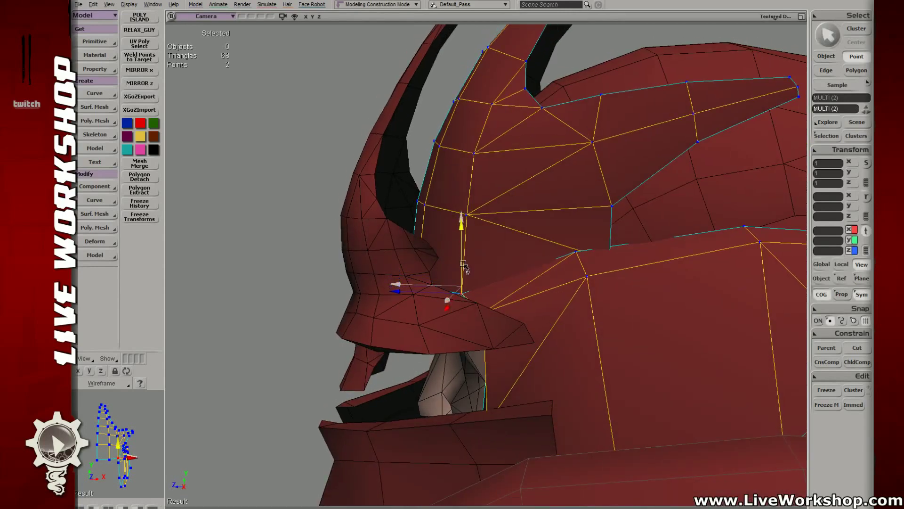
middle_drag(463, 264, 540, 345)
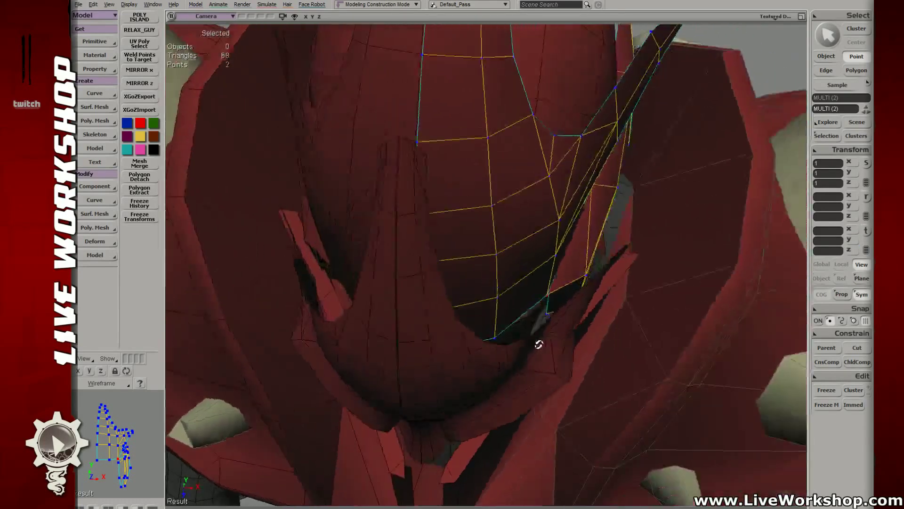
- Finish adjusting the shared corner points where the helmet shell meets the side plate behind the brow
key(v)
drag(538, 344, 531, 264)
key(o)
scroll(586, 245, down, 10)
scroll(660, 268, up, 8)
- Select the side plate, lower its upper rim polygon and pick the rim's front edge near X 12.22, Y 178.54, Z 12.28
click(531, 263)
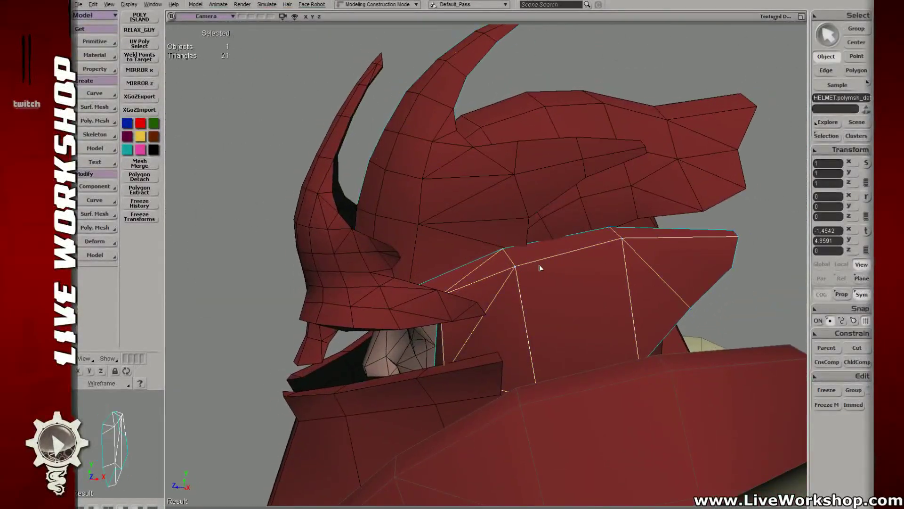
mouse_move(545, 232)
mouse_down()
mouse_move(548, 248)
mouse_move(544, 237)
mouse_up()
mouse_move(545, 237)
right_down()
mouse_move(578, 256)
mouse_move(550, 225)
right_up()
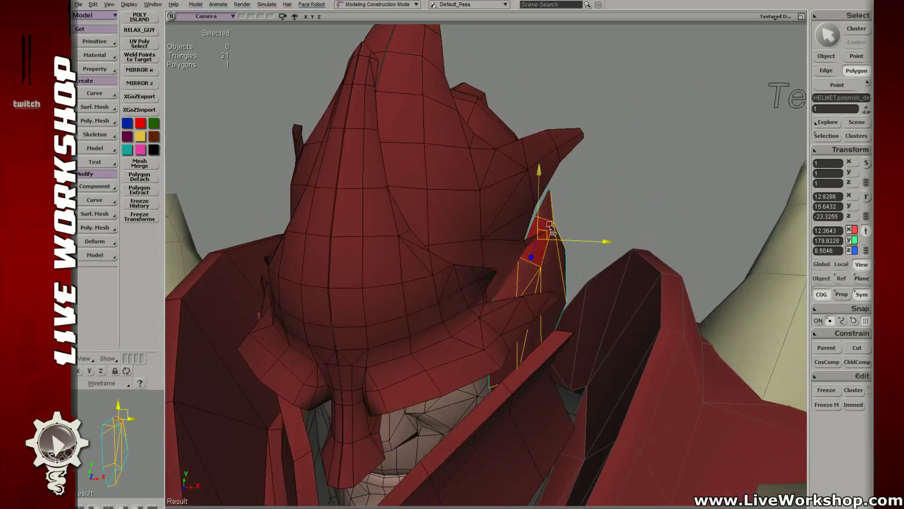
key(e)
click(554, 234)
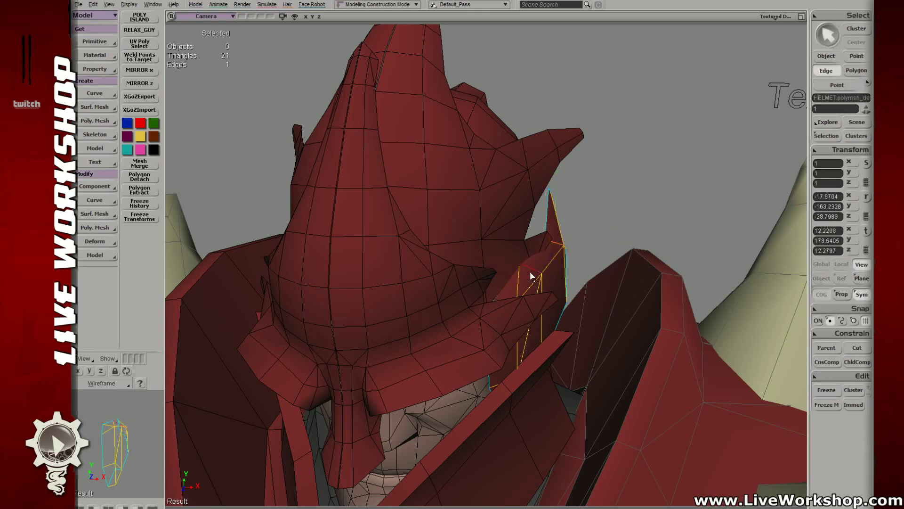
- Move polygons 17 and 19 on the helmet shell's lower rear tab forward to near X 11.05, Y 182.83, Z 15.70
drag(531, 277, 503, 257)
right_drag(512, 252, 542, 260)
key(space)
click(506, 264)
key(u)
drag(508, 265, 552, 272)
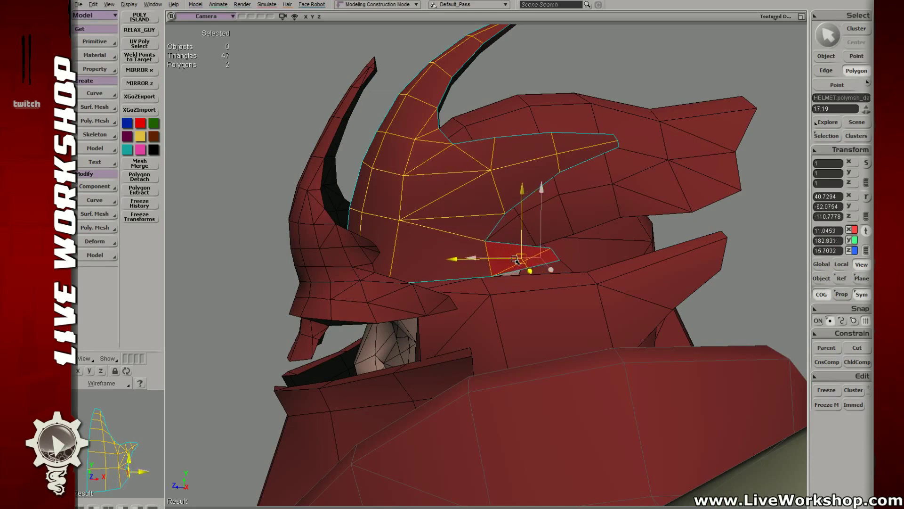
- Adjust the side plate's upper edge point just below the helmet shell's rear tab
key(t)
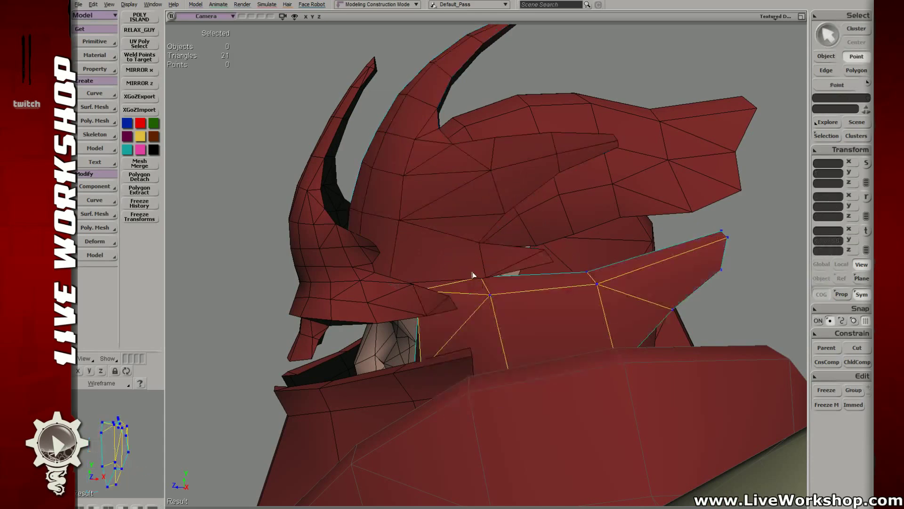
key(v)
ctrl+drag(483, 275, 554, 238)
- Move point 16 on the helmet shell's rear edge inward to near X 10.89, Y 185.94, Z 16.85
key(space)
click(549, 259)
key(t)
key(v)
key(t)
click(527, 208)
key(v)
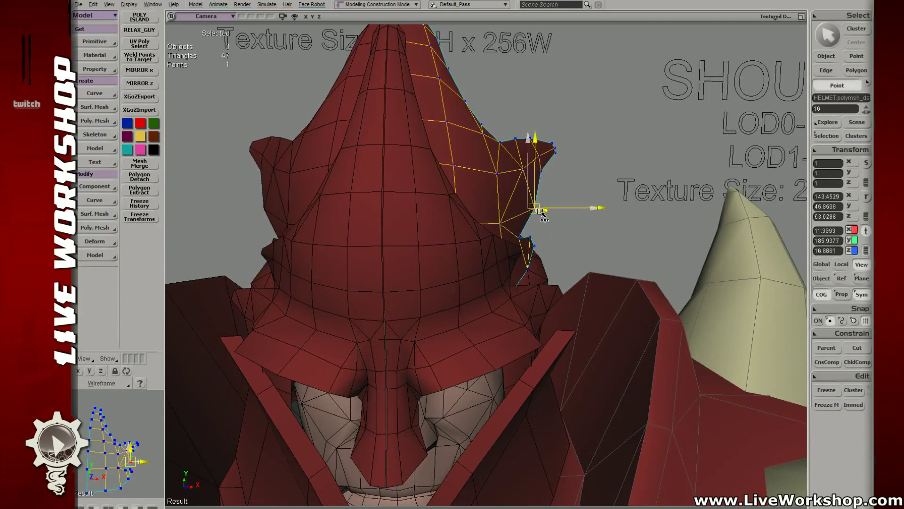
drag(567, 210, 493, 212)
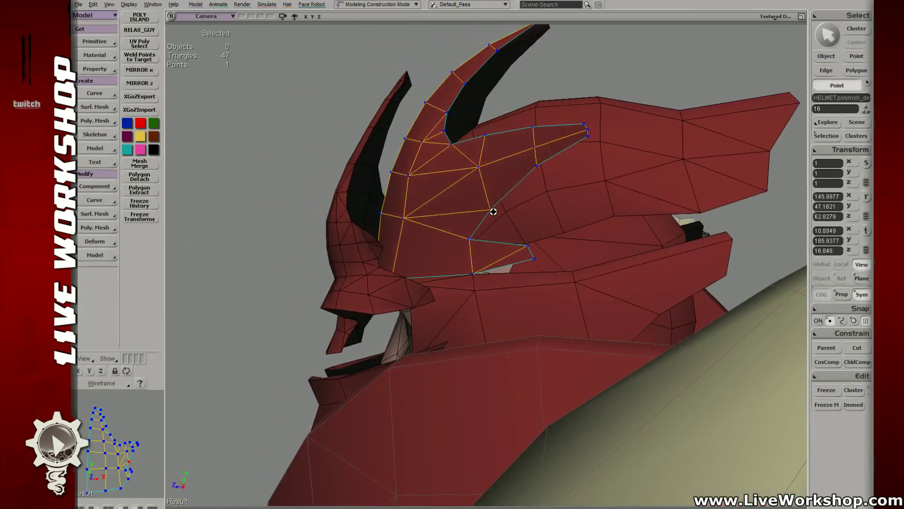
- Place the helmet shell's point 8 near X 10.48, Y 188.67, Z 18.15 and save the scene
key(t)
click(480, 168)
key(v)
drag(479, 167, 476, 172)
middle_drag(477, 172, 549, 93)
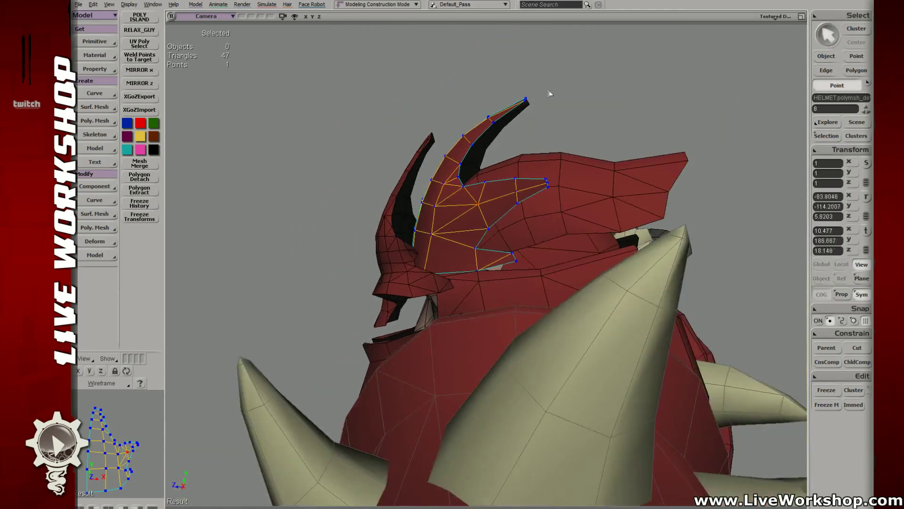
key(space)
key(ctrl+s)
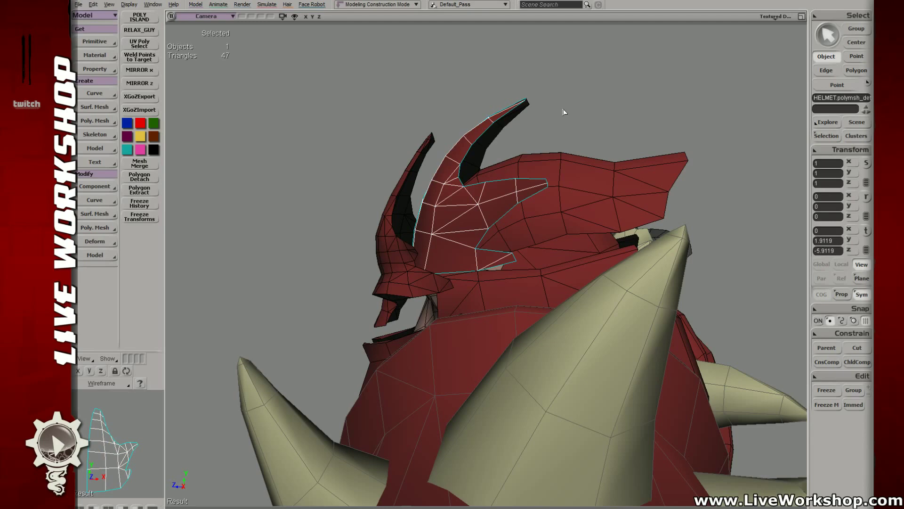
- Examine the joint between the helmet shell's rear tab and the side plate from the side
key(s)
right_drag(508, 187, 527, 192)
middle_drag(527, 192, 566, 200)
right_drag(567, 200, 510, 207)
key(t)
key(space)
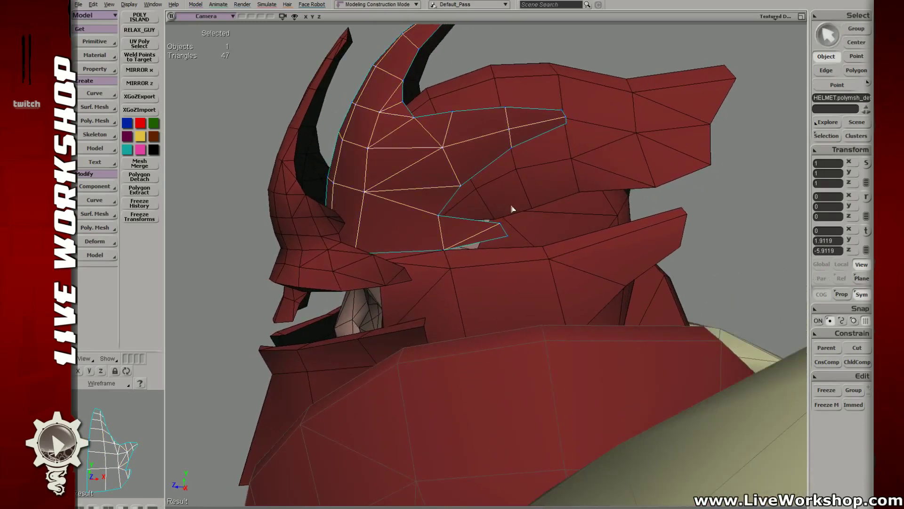
drag(513, 209, 464, 212)
- Move point 1 on the side plate's upper rim inward to near X 13.46, Y 177.88, Z 12.41
click(448, 276)
drag(448, 276, 453, 248)
right_drag(453, 248, 507, 231)
middle_drag(507, 231, 408, 205)
right_drag(408, 206, 414, 211)
key(t)
click(464, 247)
key(v)
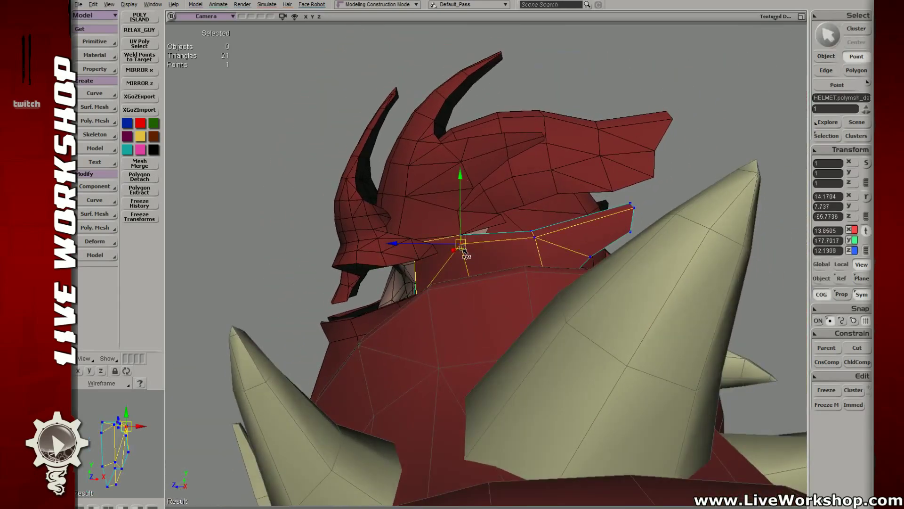
right_drag(464, 250, 526, 254)
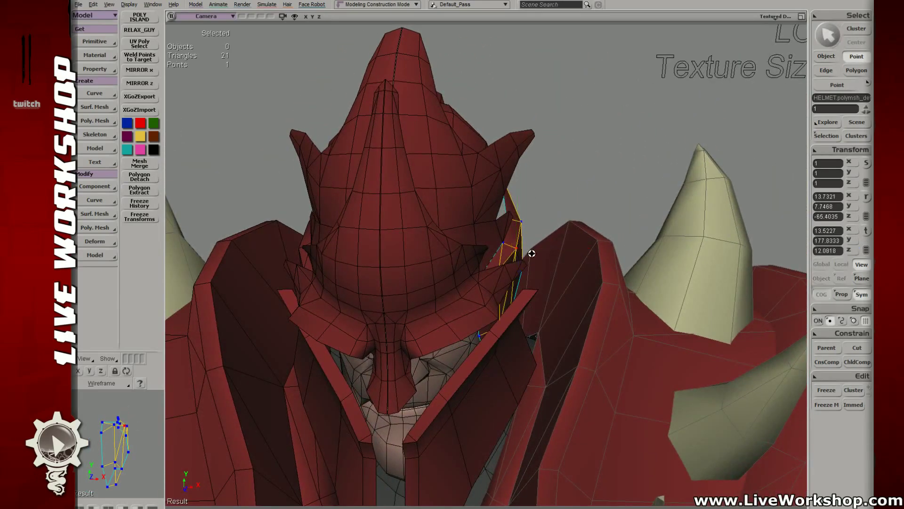
drag(532, 253, 473, 247)
key(space)
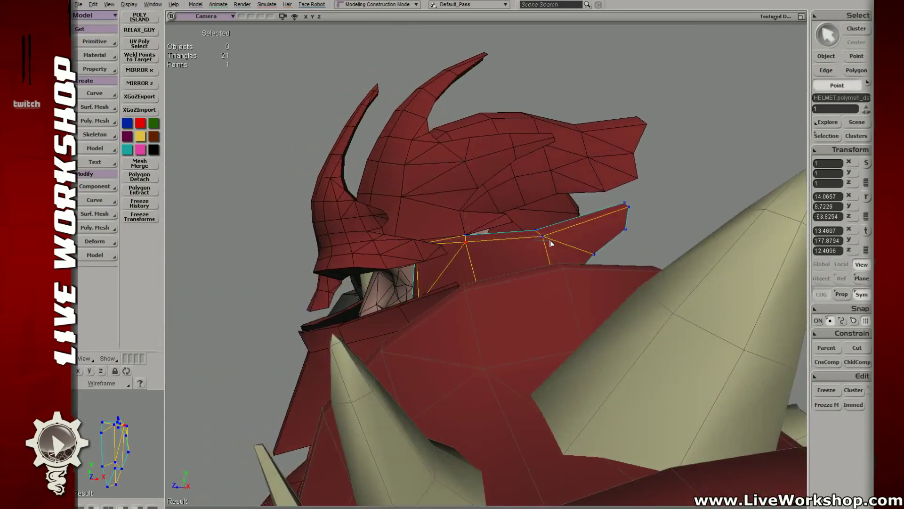
- Adjust points 4 and 5 on the side plate's upper rim together, near X 13.55, Y 179.04, Z 5.42
shift+click(537, 232)
key(v)
drag(558, 249, 592, 243)
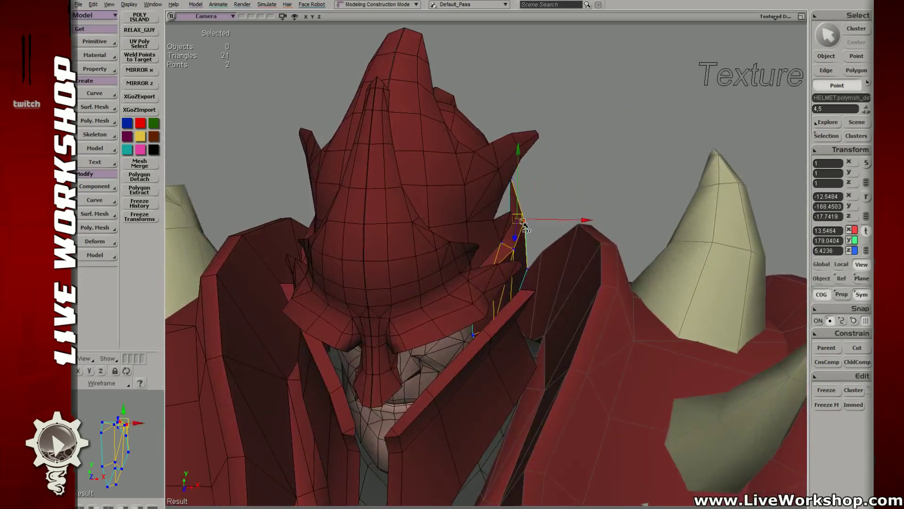
mouse_move(518, 221)
mouse_down()
mouse_move(535, 226)
mouse_move(525, 215)
mouse_up()
key(space)
- Move point 6 on the side plate's lower rear edge to near X 14.99, Y 173.70, Z 4.27
drag(518, 211, 560, 241)
mouse_move(560, 241)
mouse_down()
mouse_move(563, 275)
mouse_move(556, 255)
mouse_up()
shift+click(558, 241)
key(v)
right_drag(556, 256, 532, 264)
key(w)
key(w)
drag(487, 297, 524, 214)
key(v)
click(503, 220)
drag(524, 213, 431, 277)
right_drag(431, 277, 439, 277)
scroll(506, 284, up, 8)
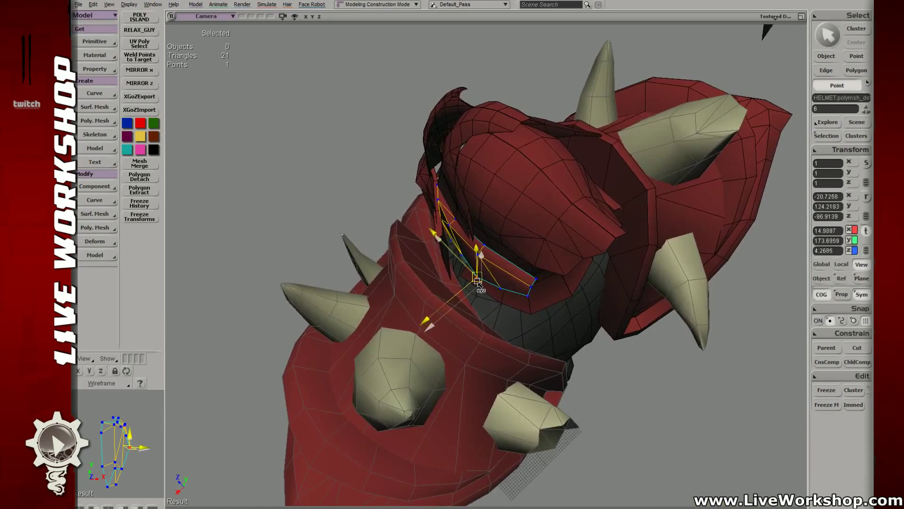
drag(483, 289, 516, 271)
key(v)
- Refine the side plate's rear points as seen from above so the plate follows the helmet
scroll(440, 234, down, 5)
drag(438, 233, 467, 219)
scroll(501, 252, up, 6)
key(v)
key(t)
key(v)
drag(534, 229, 530, 230)
- Shift point 21 on the edge of the helmet's back section to near X 8.21, Y 187.65, Z 1.99
key(space)
click(460, 231)
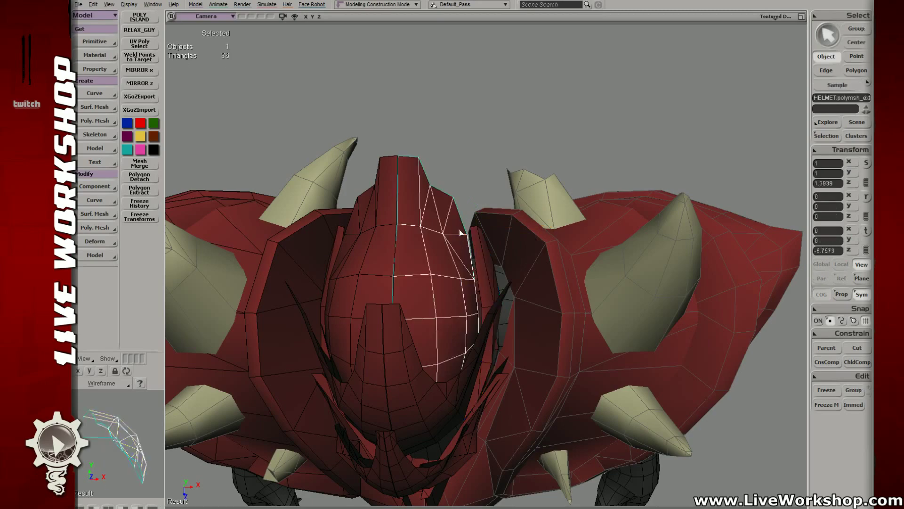
key(t)
drag(461, 229, 474, 240)
key(v)
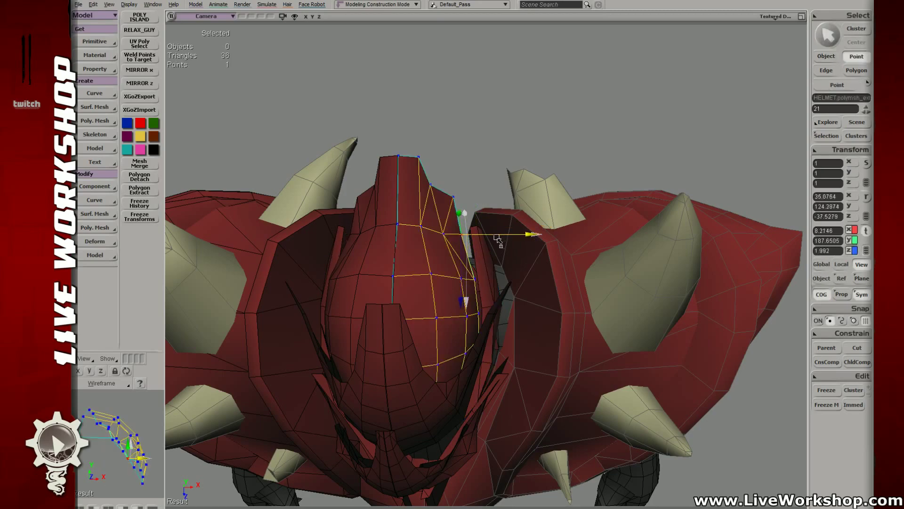
key(space)
click(476, 174)
- Adjust the side plate's rear edge 7 sideways near X 14.35, Y 176.32, Z 4.77 and deselect the plate
key(s)
middle_drag(476, 173, 507, 267)
right_drag(507, 266, 478, 210)
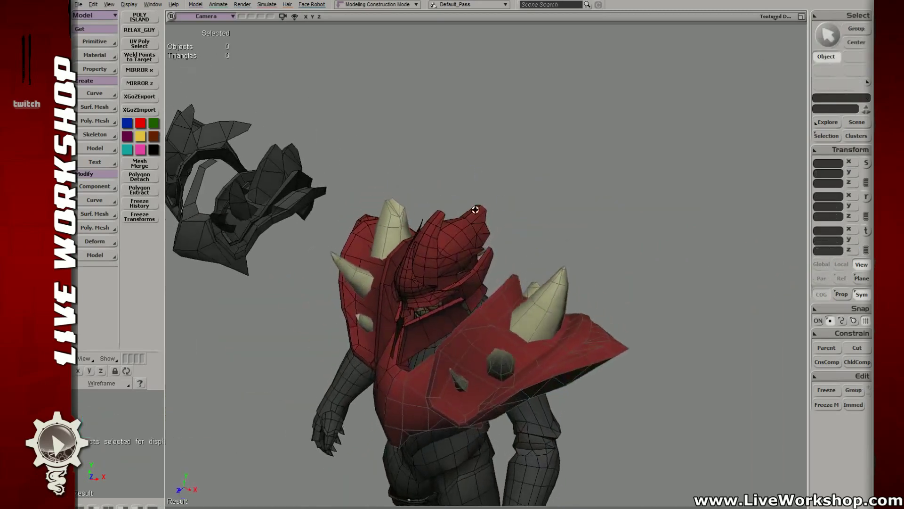
middle_drag(479, 210, 389, 266)
mouse_move(390, 266)
right_down()
mouse_move(448, 262)
mouse_move(387, 253)
mouse_move(400, 262)
right_up()
middle_drag(401, 262, 545, 280)
key(space)
click(514, 265)
key(e)
click(530, 264)
key(s)
right_drag(532, 265, 565, 272)
key(v)
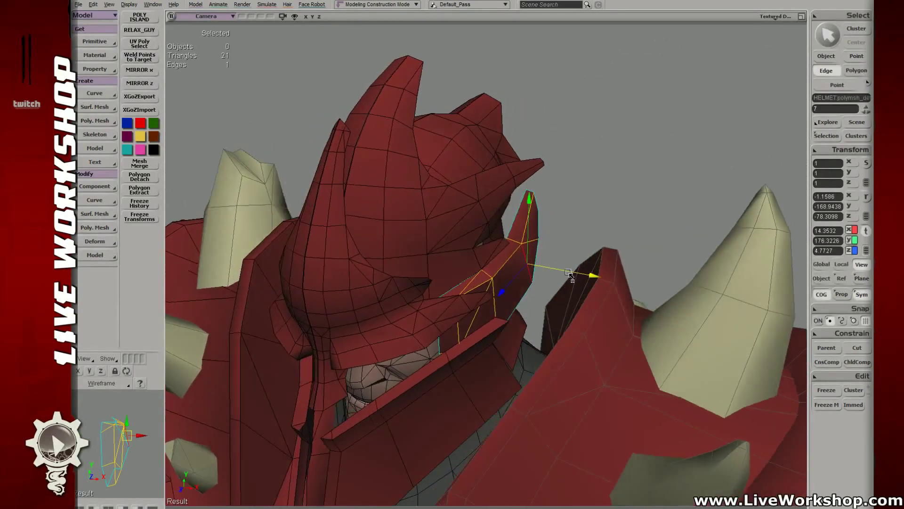
key(space)
click(584, 210)
- Move the helmet shell's point 16 forward to near X 10.94, Y 186.03, Z 17.38
key(s)
middle_drag(583, 210, 529, 262)
right_drag(528, 262, 606, 293)
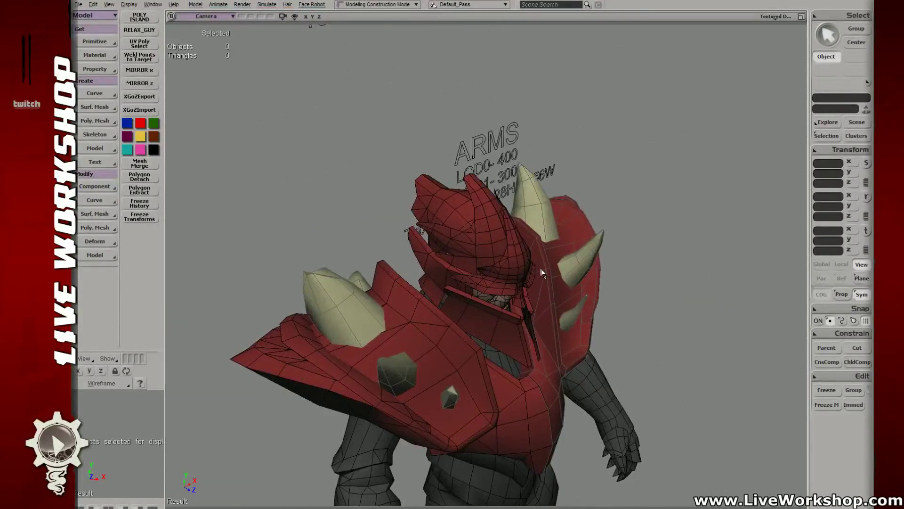
middle_drag(542, 273, 561, 236)
right_drag(560, 236, 596, 236)
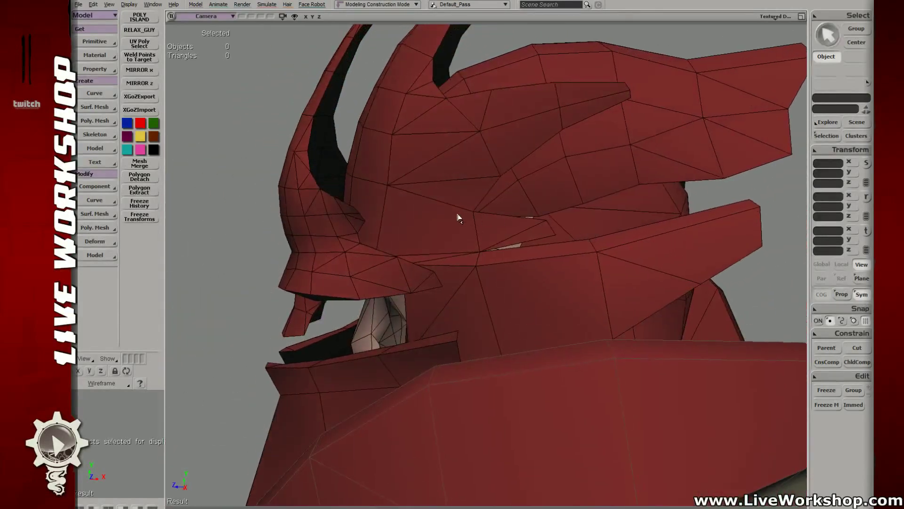
click(451, 198)
middle_drag(451, 198, 478, 197)
right_drag(478, 198, 478, 193)
key(t)
click(494, 199)
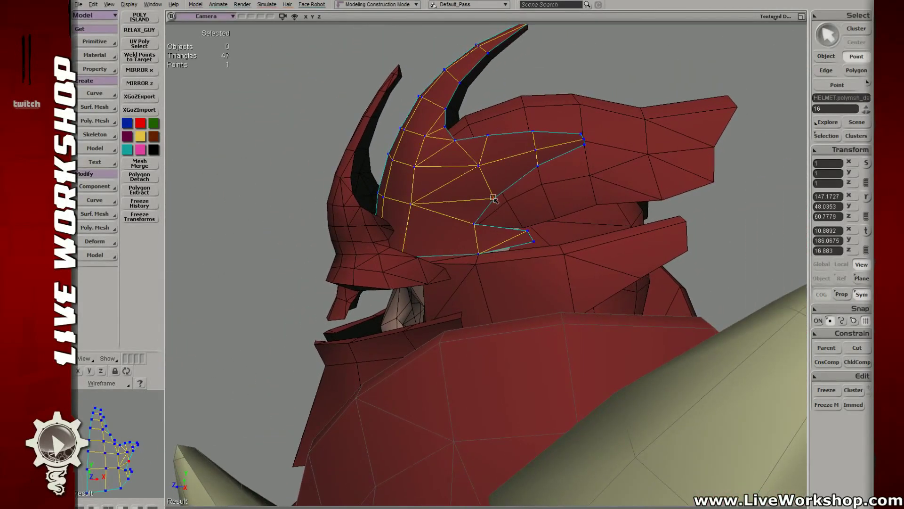
key(v)
drag(494, 200, 486, 199)
- Add an edge to the helmet shell's rear notch corner and move the small polygon there forward
key(t)
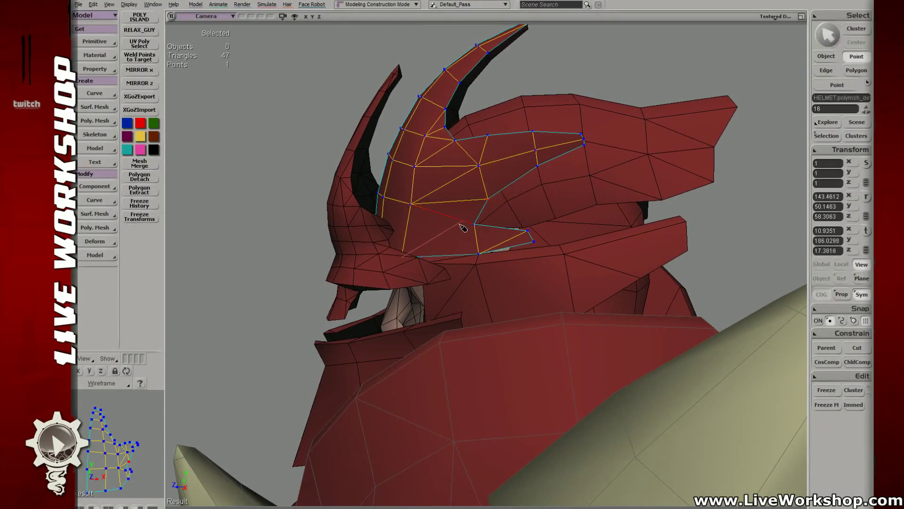
key(u)
click(475, 221)
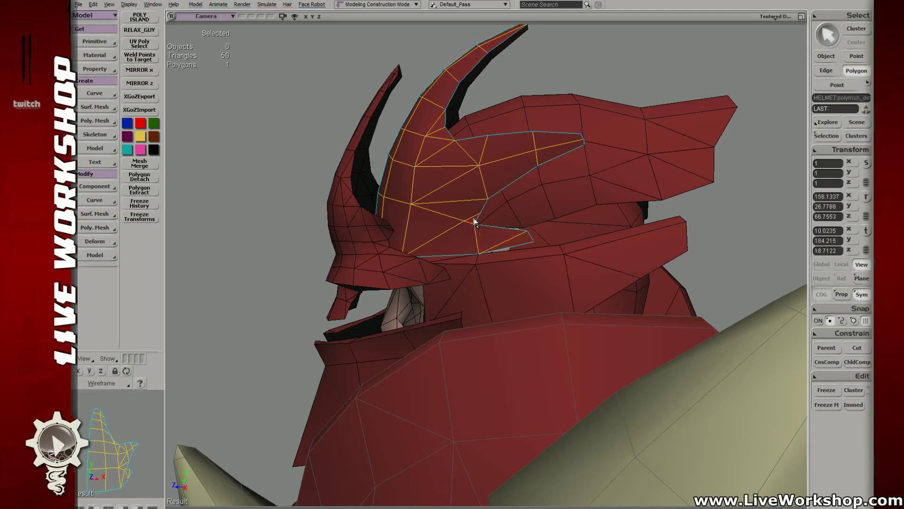
drag(485, 217, 485, 218)
key(v)
drag(482, 215, 468, 214)
- Weld points 30 and 38 at the helmet shell's rear notch corner
key(t)
click(464, 222)
key(v)
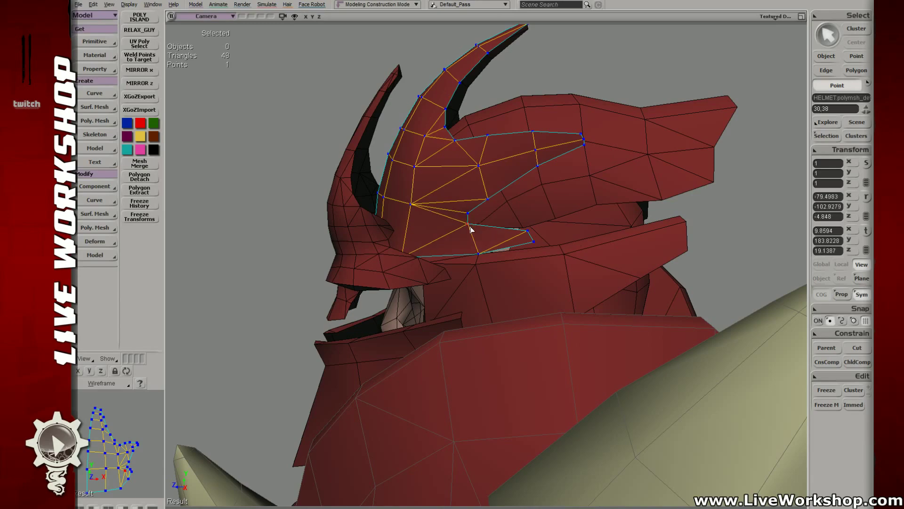
key(alt+w)
key(t)
- Tweak the points around the helmet shell's rear notch so it follows the helmet's curve, and deselect the shell
right_drag(466, 215, 538, 208)
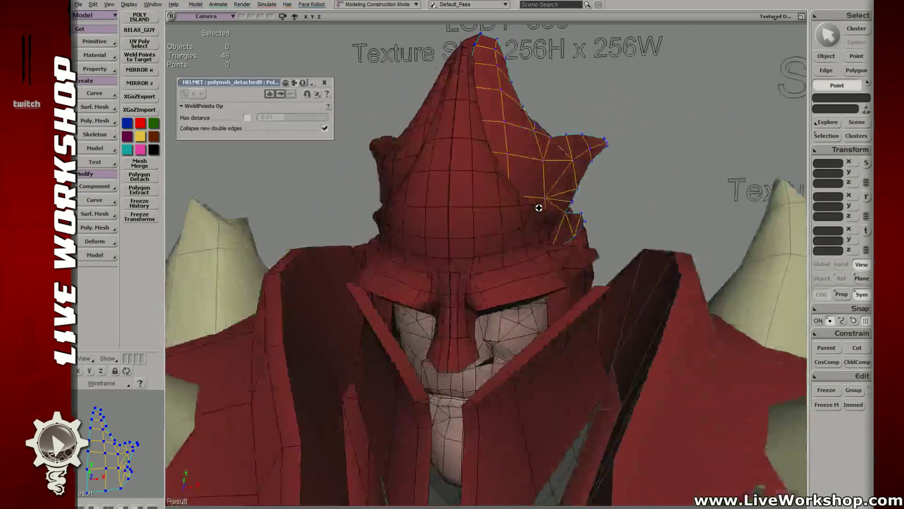
middle_drag(538, 207, 514, 218)
right_drag(515, 218, 485, 212)
key(m)
drag(476, 207, 470, 208)
right_drag(511, 211, 449, 209)
drag(452, 207, 450, 204)
mouse_move(450, 203)
right_down()
mouse_move(523, 208)
mouse_move(451, 213)
right_up()
middle_drag(521, 224, 273, 141)
key(space)
click(631, 137)
- Remove the helmet shell's edge 2, which runs back to the rear border point above the notch
right_drag(523, 170, 556, 165)
middle_drag(555, 166, 735, 202)
right_drag(595, 182, 549, 206)
click(533, 214)
key(e)
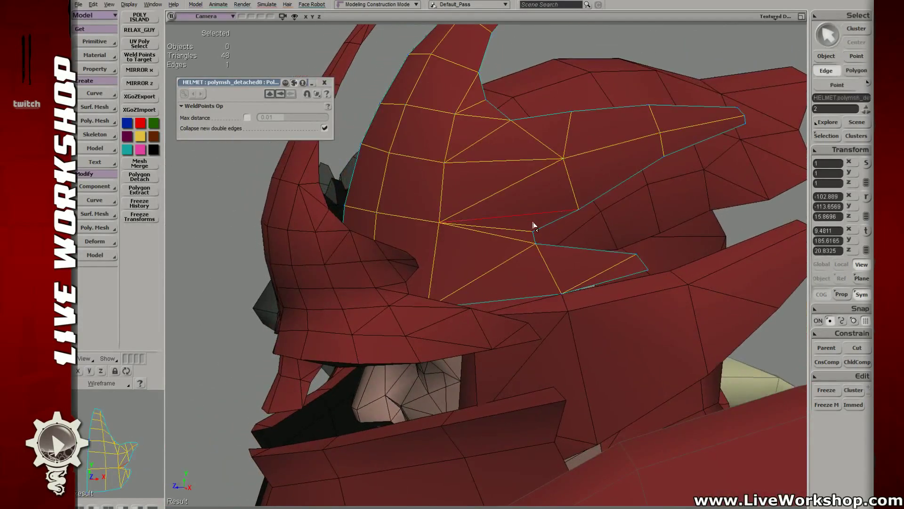
key(backslash)
- Move the helmet shell's central point above the notch slightly forward and down
key(t)
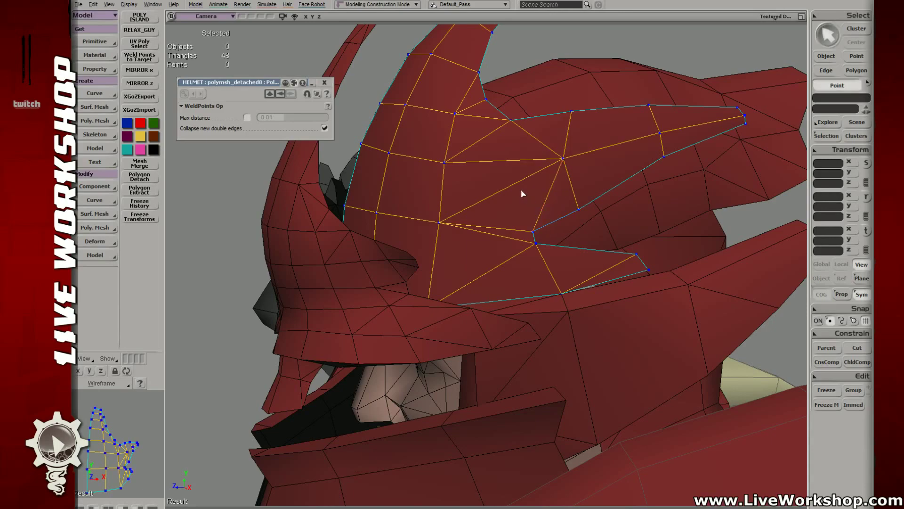
click(563, 158)
middle_drag(563, 158, 556, 177)
drag(565, 196, 565, 194)
middle_drag(565, 194, 512, 198)
key(t)
click(596, 170)
key(t)
click(638, 75)
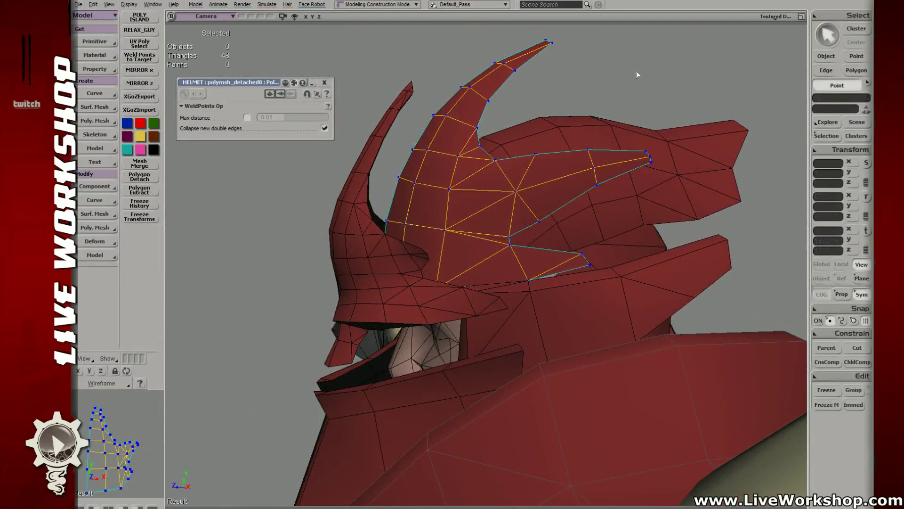
- Deselect the shell, review the full character from the front and save the scene
key(space)
click(637, 76)
middle_drag(638, 78, 560, 267)
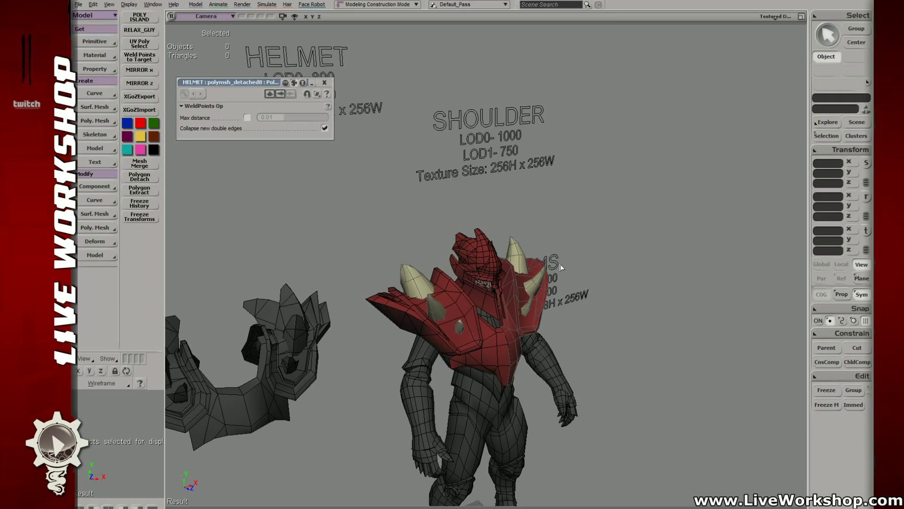
key(s)
right_drag(606, 259, 579, 239)
middle_drag(579, 238, 527, 235)
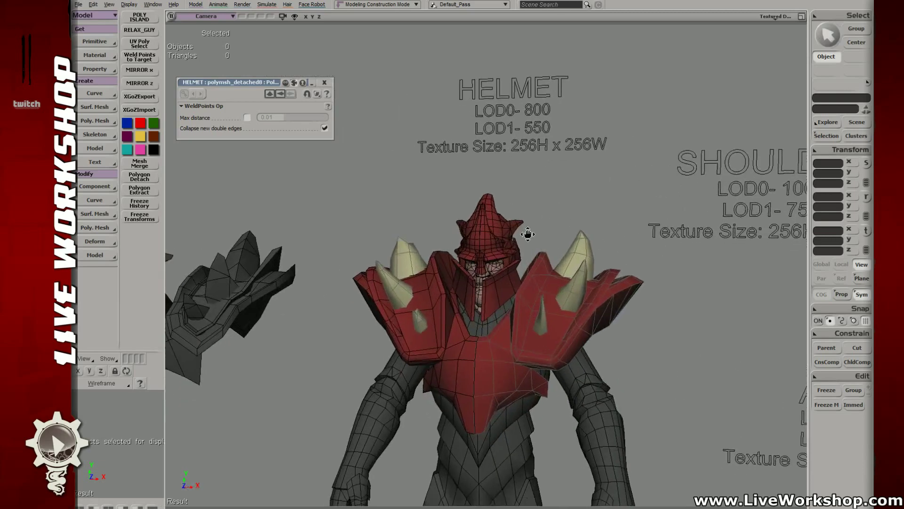
right_drag(527, 236, 517, 231)
drag(517, 229, 501, 215)
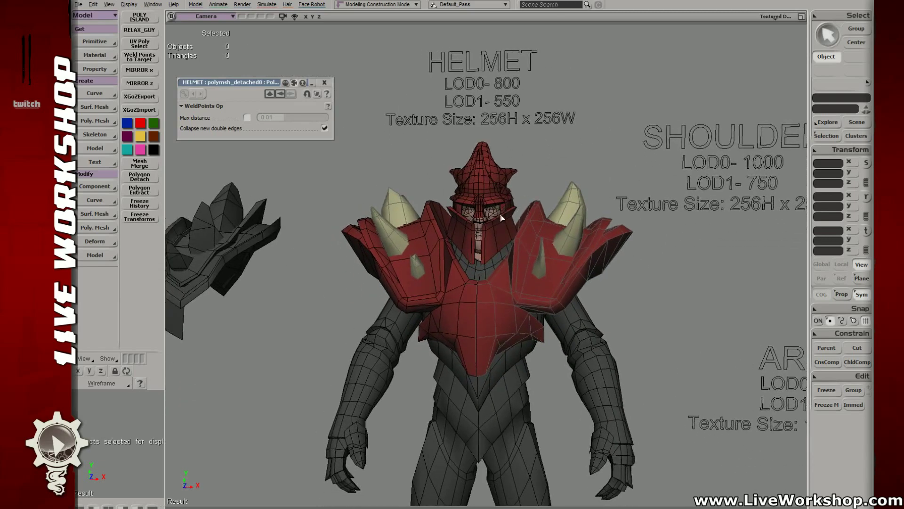
key(ctrl+s)
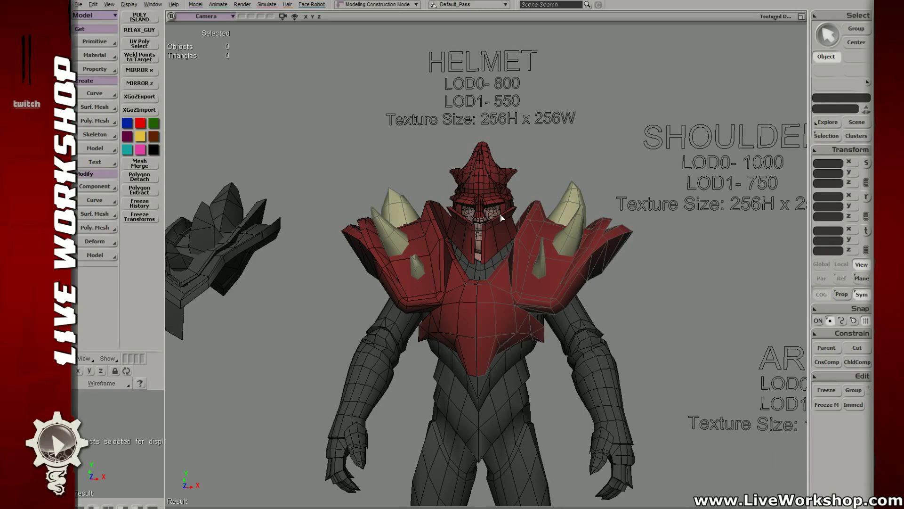
- Inspect how the helmet, face guard and chest armor sit together from the front, and leave everything deselected
key(s)
right_drag(503, 219, 551, 220)
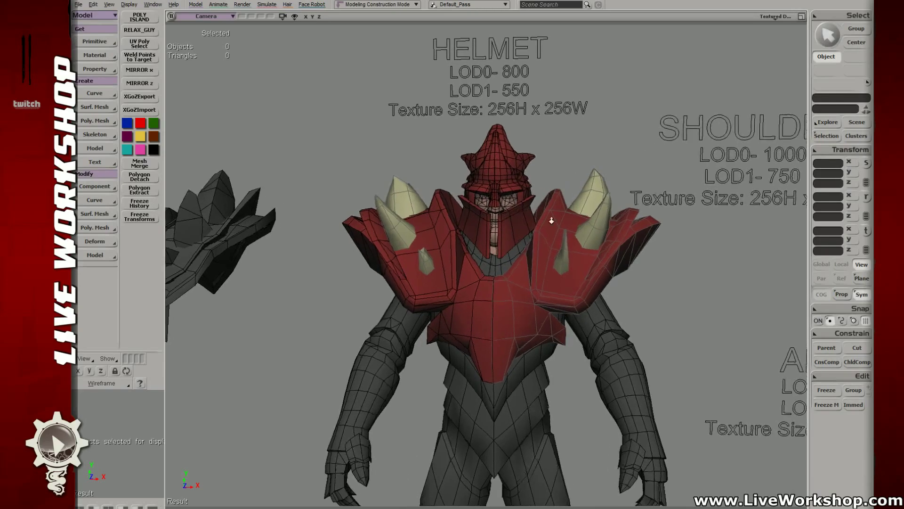
middle_drag(550, 220, 629, 276)
right_drag(630, 276, 591, 275)
right_drag(496, 260, 498, 265)
drag(500, 275, 503, 288)
key(s)
right_drag(511, 247, 521, 253)
middle_drag(536, 250, 420, 168)
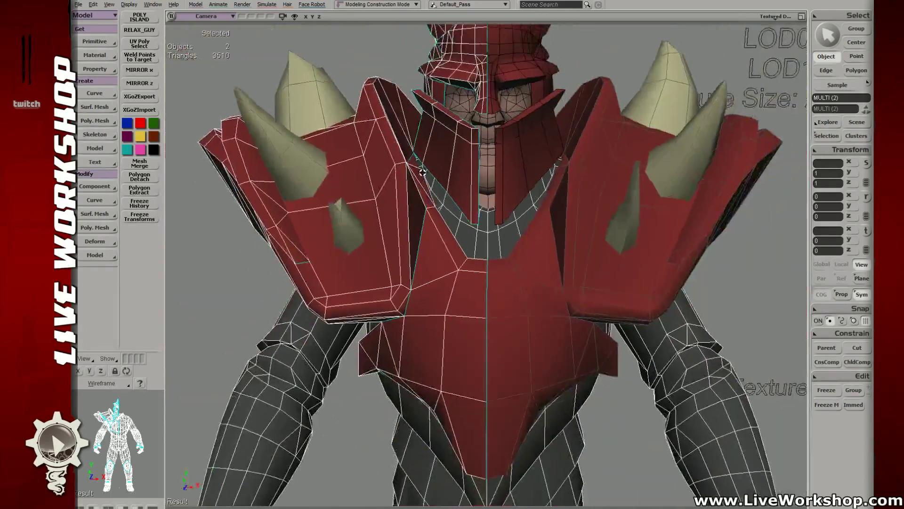
drag(421, 168, 458, 231)
click(589, 117)
key(s)
right_drag(589, 117, 500, 210)
scroll(560, 246, up, 5)
click(470, 384)
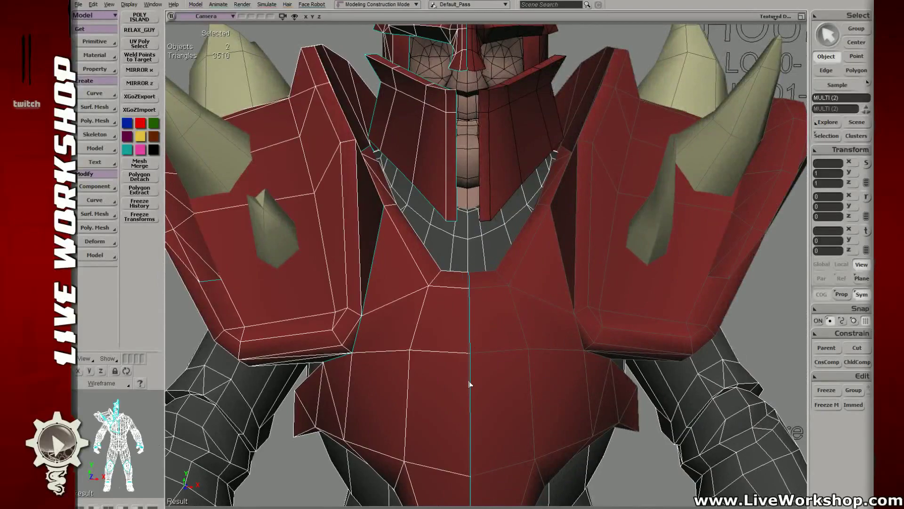
click(763, 304)
drag(536, 246, 533, 309)
middle_drag(532, 309, 504, 271)
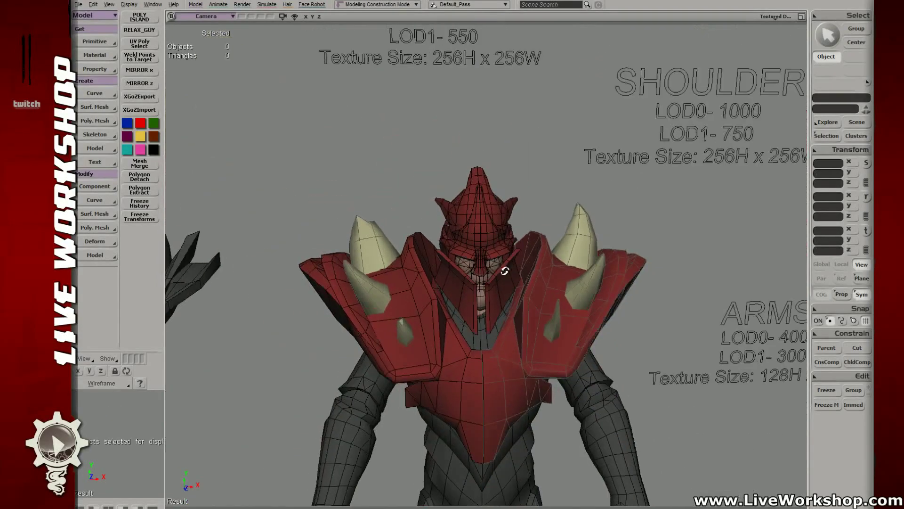
- Select the helmet's rear shell and pull its lower front border point downward in the side view
right_drag(504, 270, 479, 245)
click(485, 255)
click(487, 252)
middle_drag(478, 244, 464, 262)
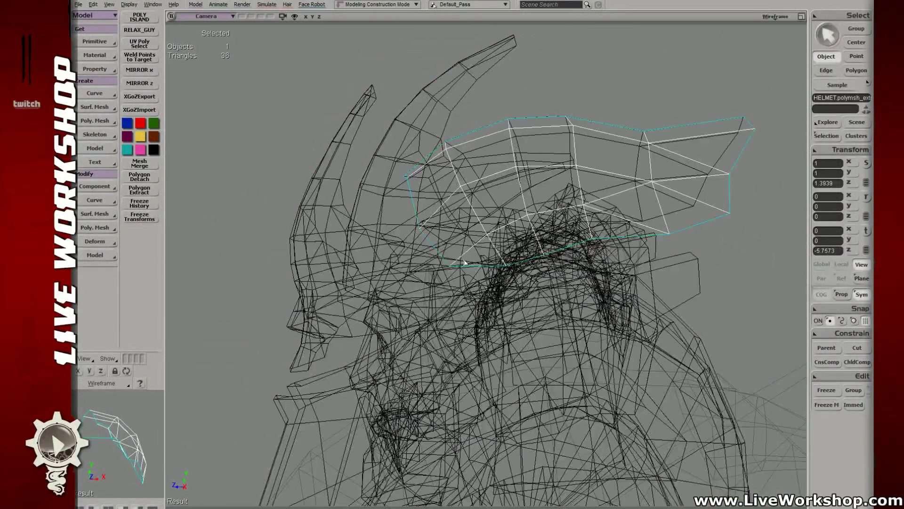
key(t)
key(v)
mouse_move(450, 268)
mouse_down()
mouse_move(433, 267)
mouse_move(501, 257)
mouse_move(504, 273)
mouse_move(497, 283)
mouse_move(505, 283)
mouse_move(457, 299)
mouse_up()
- Add an edge from the rear shell's interior point 14 to its lower border and remove the neighboring edge
key(backslash)
click(487, 235)
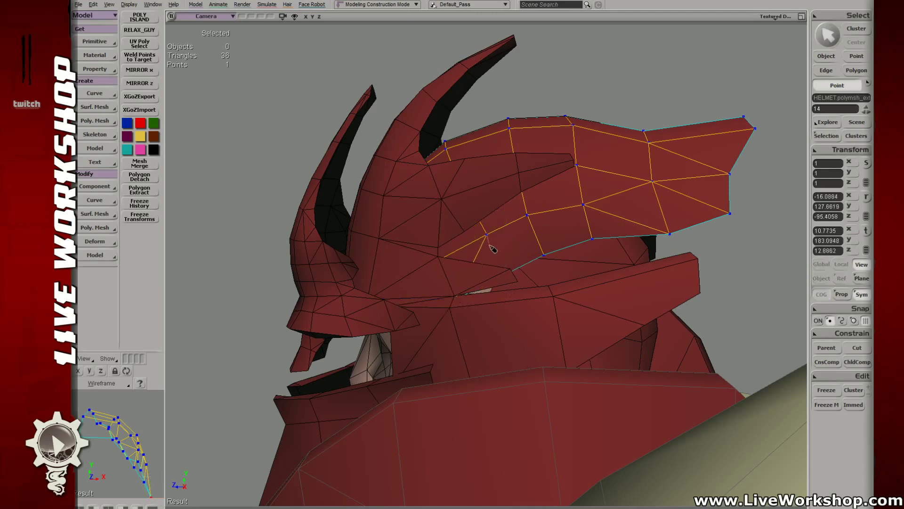
click(508, 274)
key(e)
click(479, 262)
key(Delete)
key(4)
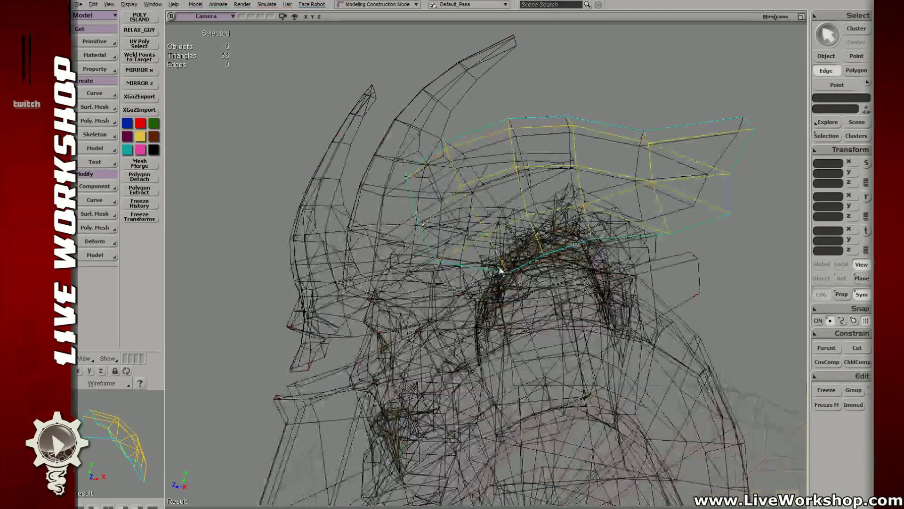
- Build a new polygon at the rear shell's lower front corner, connecting it down to the low corner point
key(t)
click(508, 273)
key(n)
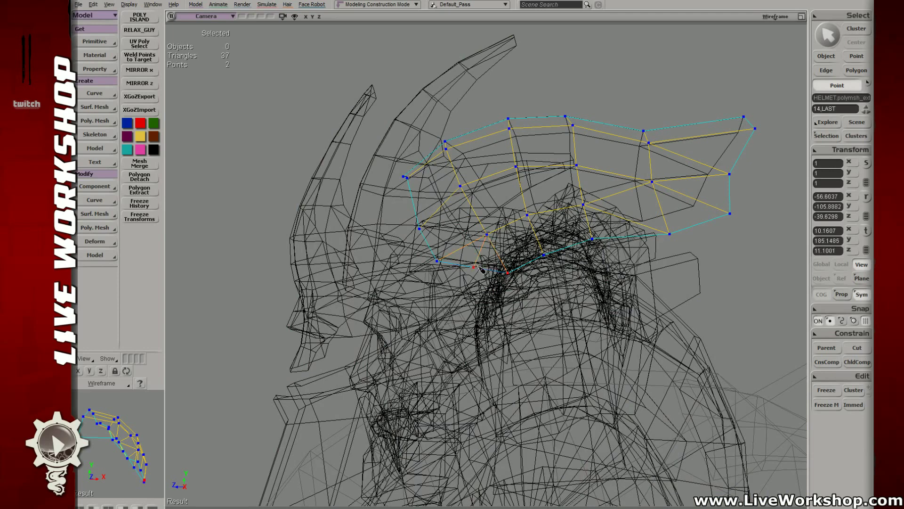
click(454, 300)
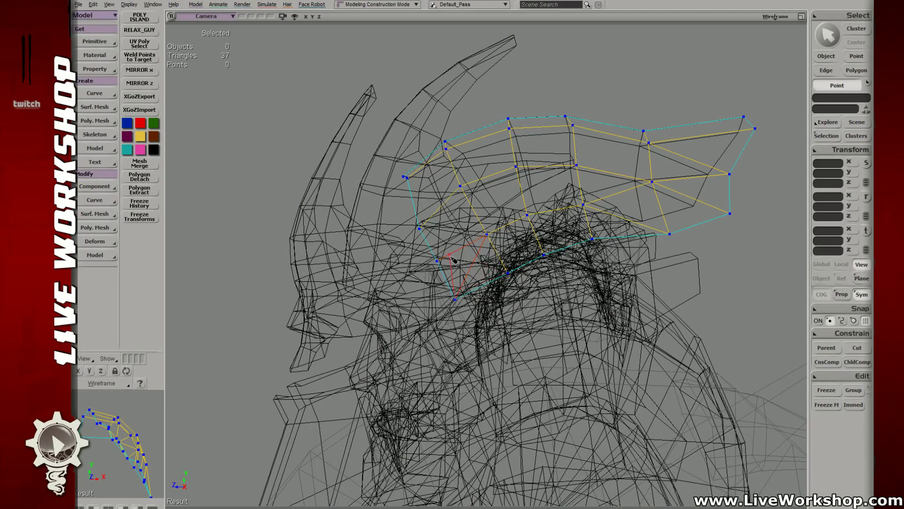
click(449, 255)
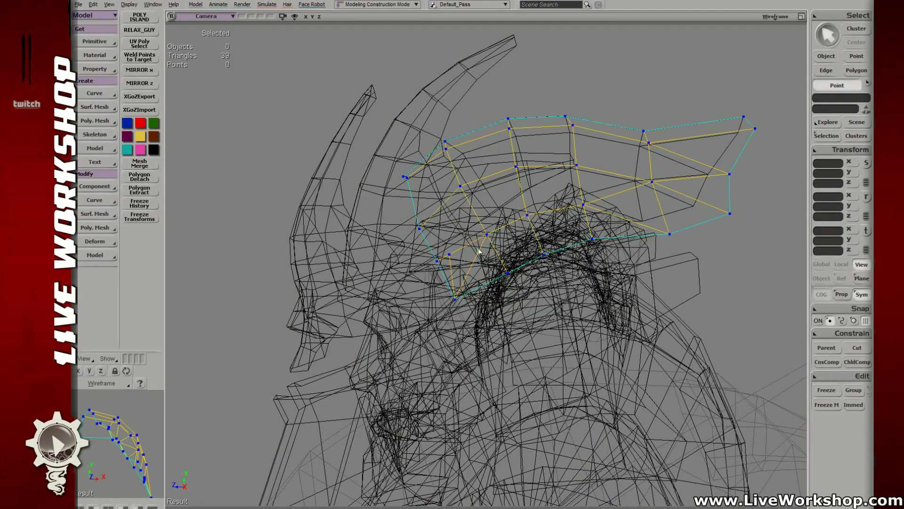
- Remove the edge beside the new polygon and bring its upper point onto the rear shell's front border point
key(e)
click(478, 252)
key(Delete)
key(m)
drag(449, 254, 437, 261)
key(d)
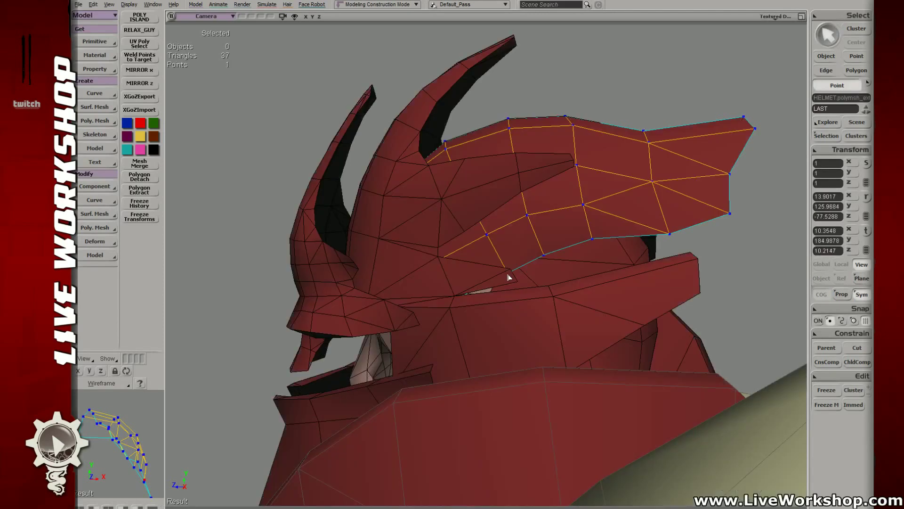
- Nudge the rear shell's newly added lower border point slightly to follow the helmet's side
key(v)
drag(507, 291, 509, 291)
key(s)
right_drag(529, 282, 481, 283)
drag(400, 289, 405, 290)
middle_drag(406, 292, 379, 260)
key(space)
drag(379, 260, 368, 246)
- Reposition the side border point of the rear shell while viewing the helmet from behind
click(398, 243)
key(t)
click(394, 244)
key(v)
middle_drag(415, 249, 406, 310)
key(space)
- Move the rear shell's lowest side point slightly outward from the helmet
click(409, 302)
key(t)
click(409, 302)
key(v)
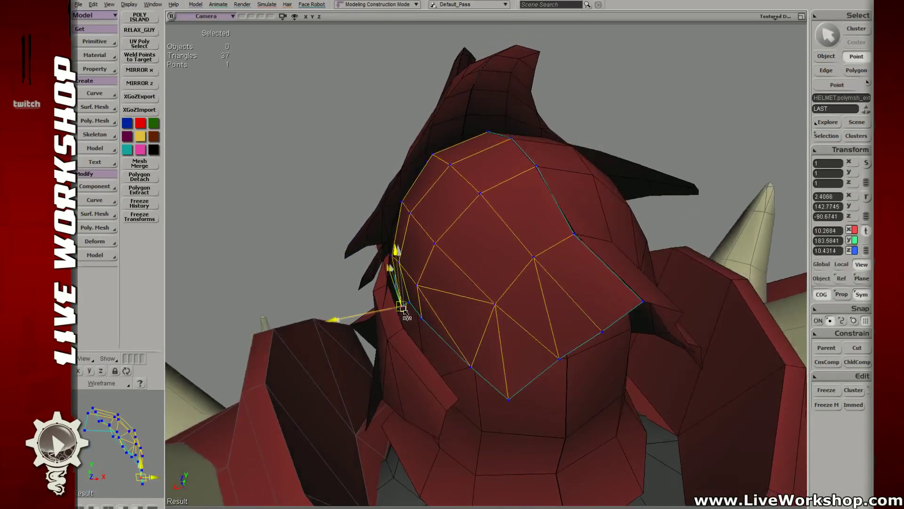
drag(404, 309, 400, 308)
- Move the rear shell's point 8 outward from the side of the helmet
key(t)
click(410, 305)
key(v)
key(space)
middle_drag(426, 307, 540, 263)
key(v)
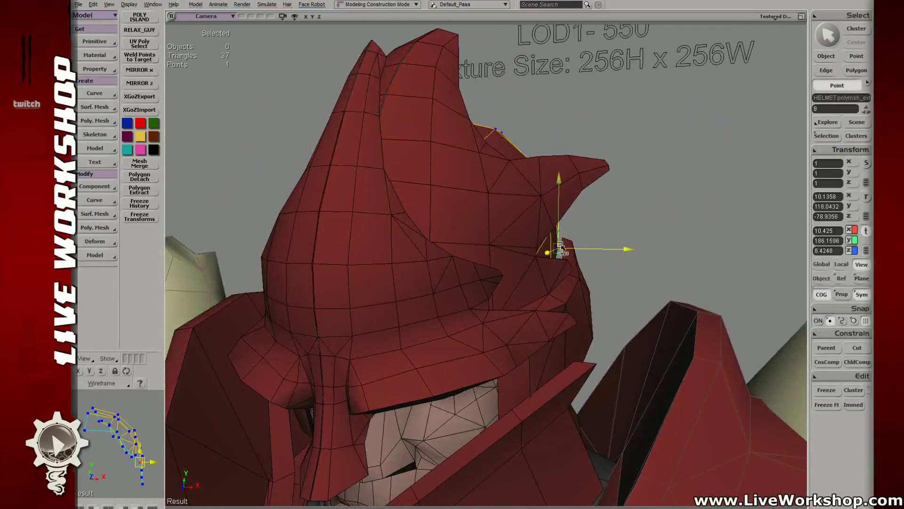
drag(560, 250, 570, 248)
middle_drag(570, 247, 472, 254)
- Adjust the points along the rear shell's outer side edge to even out its silhouette
key(t)
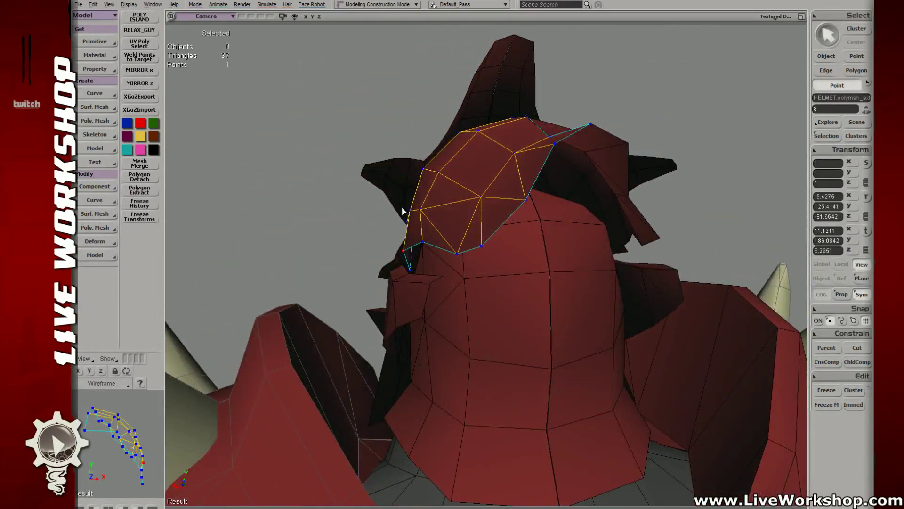
click(400, 211)
key(v)
drag(399, 206, 429, 209)
key(space)
click(423, 212)
key(v)
key(space)
- Shift the rear shell's upper side point and central point 12 slightly up and outward
click(443, 173)
key(v)
drag(443, 173, 439, 165)
key(space)
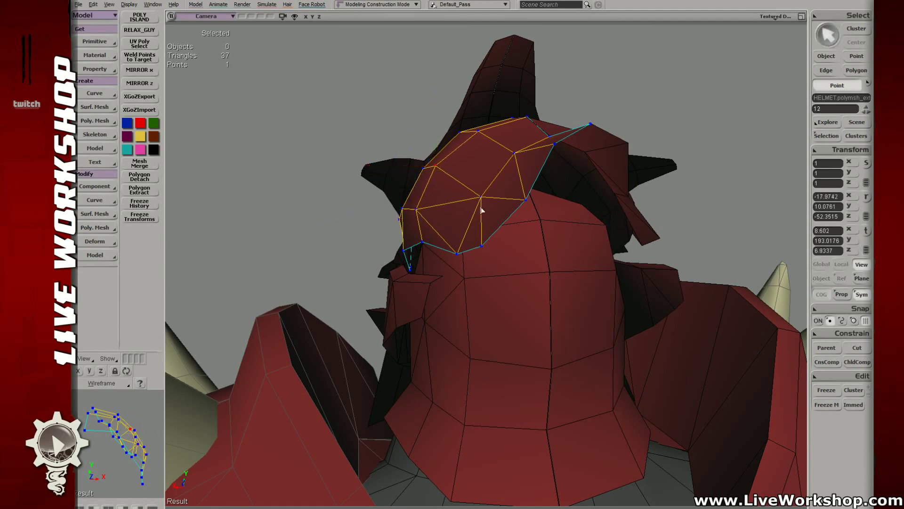
key(v)
drag(482, 197, 476, 188)
key(space)
- Move the rear shell's lower border point 20 slightly outward and deselect the shell
drag(418, 229, 429, 242)
middle_drag(430, 243, 422, 244)
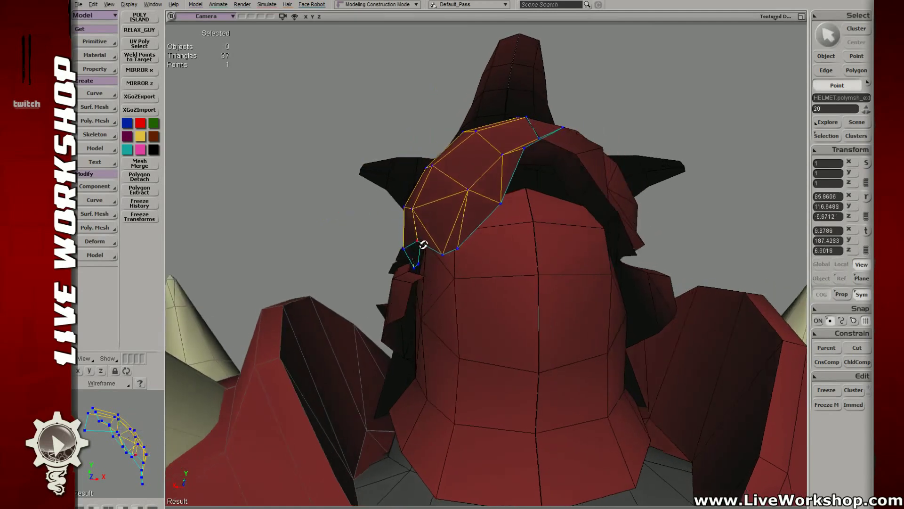
key(v)
drag(414, 243, 409, 242)
key(space)
middle_drag(410, 242, 571, 254)
key(v)
key(space)
click(631, 210)
- Review the helmet with the full character from the front and three-quarter views
middle_drag(631, 210, 429, 292)
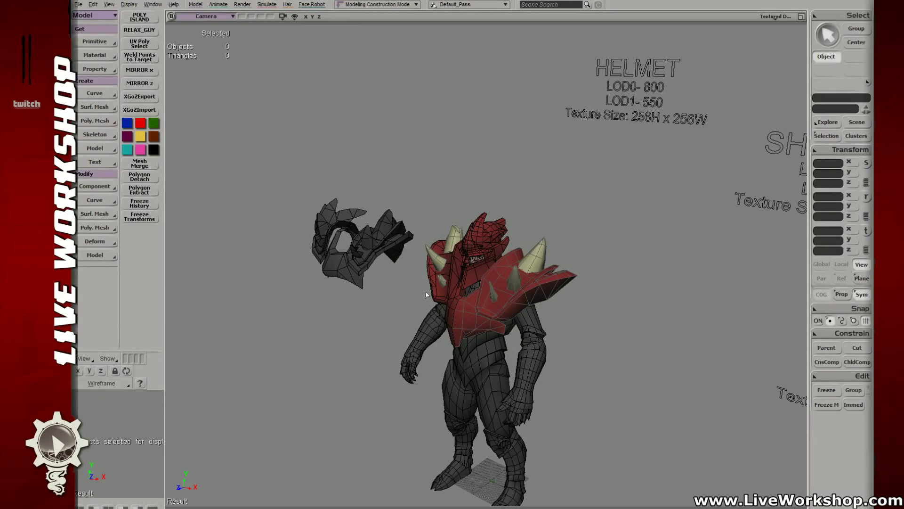
middle_drag(405, 259, 550, 239)
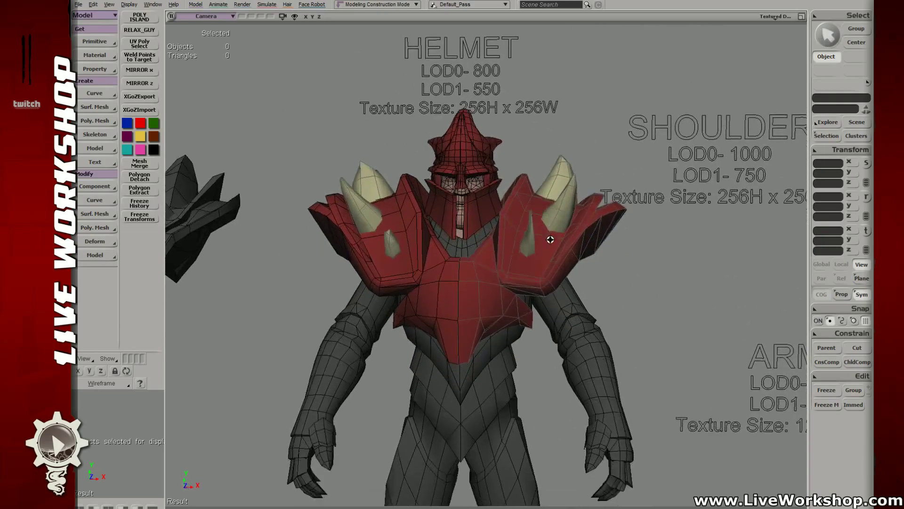
middle_drag(494, 248, 483, 270)
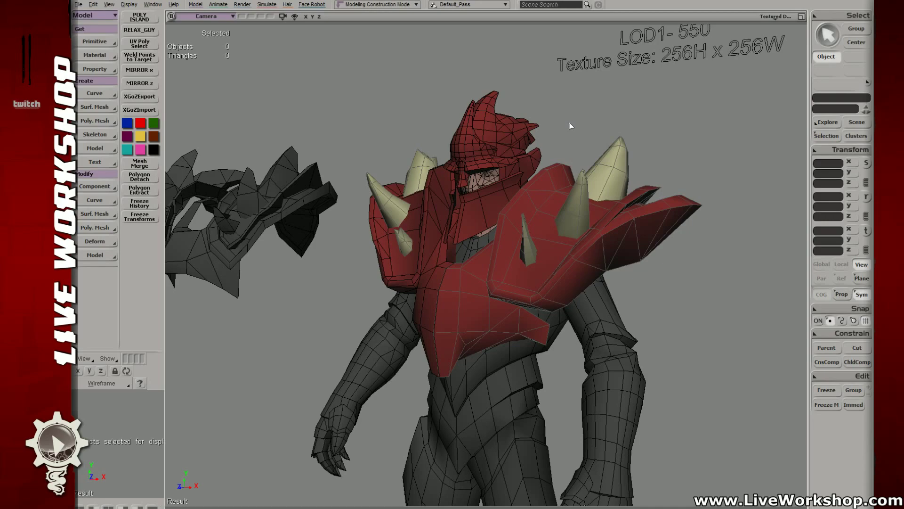
key(s)
middle_drag(509, 218, 536, 224)
drag(537, 223, 518, 225)
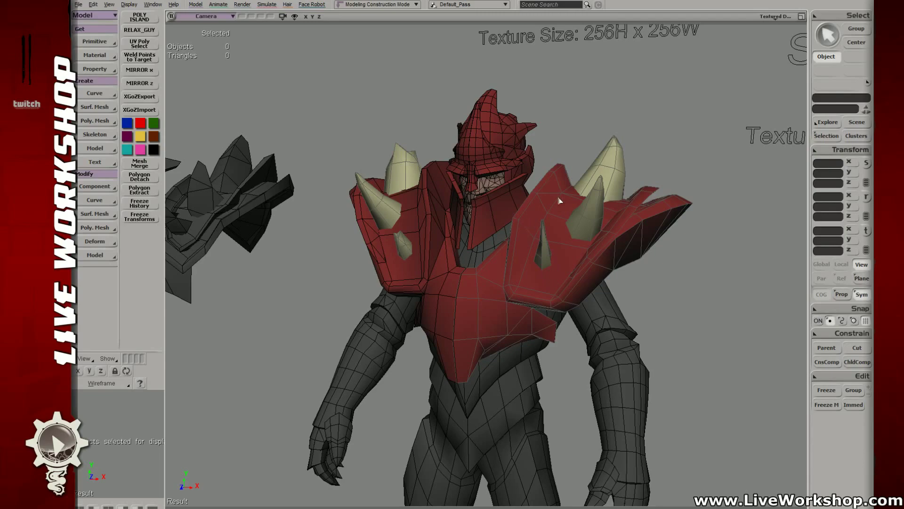
click(487, 115)
middle_drag(412, 119, 525, 146)
right_drag(524, 146, 546, 158)
click(485, 126)
right_drag(486, 126, 494, 216)
click(472, 216)
- Check the helmet and shoulder armor from above and save the scene
middle_drag(494, 216, 197, 116)
right_drag(417, 207, 426, 234)
middle_drag(426, 234, 377, 193)
click(377, 194)
right_drag(382, 200, 590, 310)
middle_drag(590, 310, 556, 288)
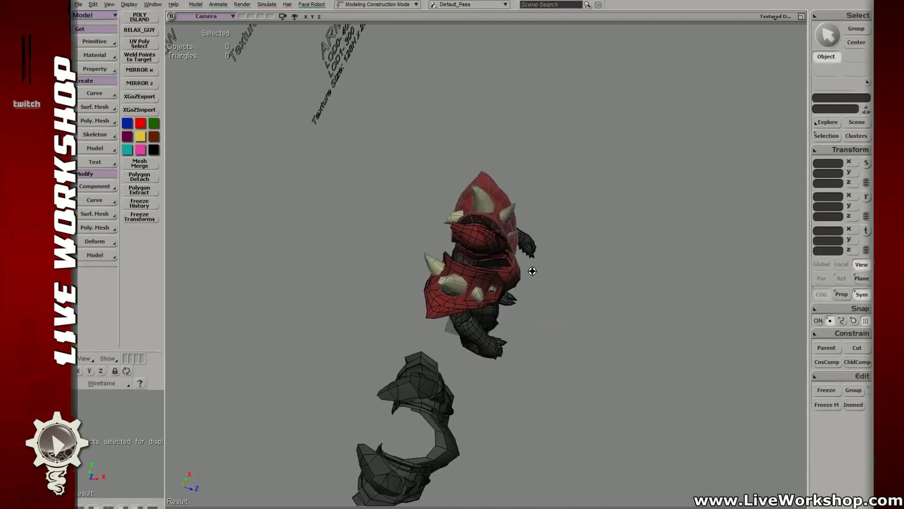
key(ctrl+s)
- Examine the helmet and face guard without wireframe overlay from above, and deselect the face guard
right_drag(513, 257, 509, 196)
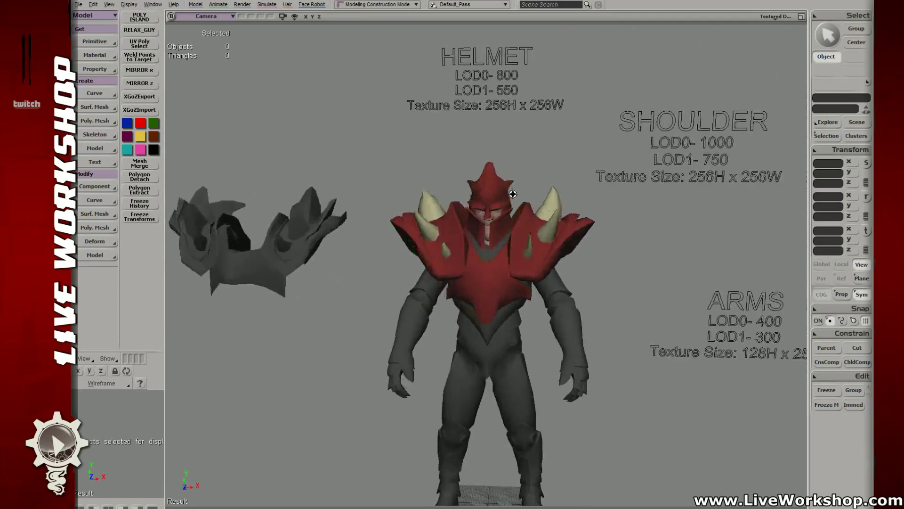
middle_drag(508, 195, 533, 230)
right_drag(533, 230, 433, 239)
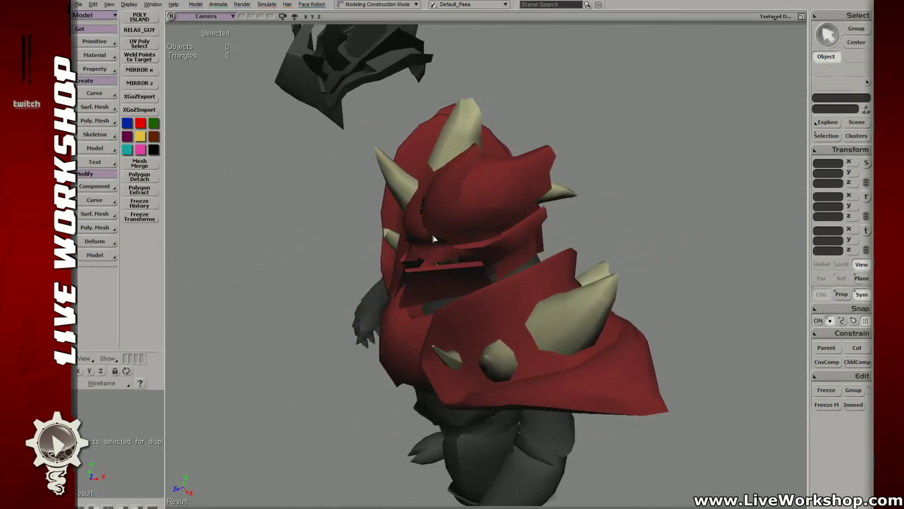
click(454, 223)
click(498, 190)
click(500, 194)
shift+click(504, 250)
click(504, 249)
click(442, 291)
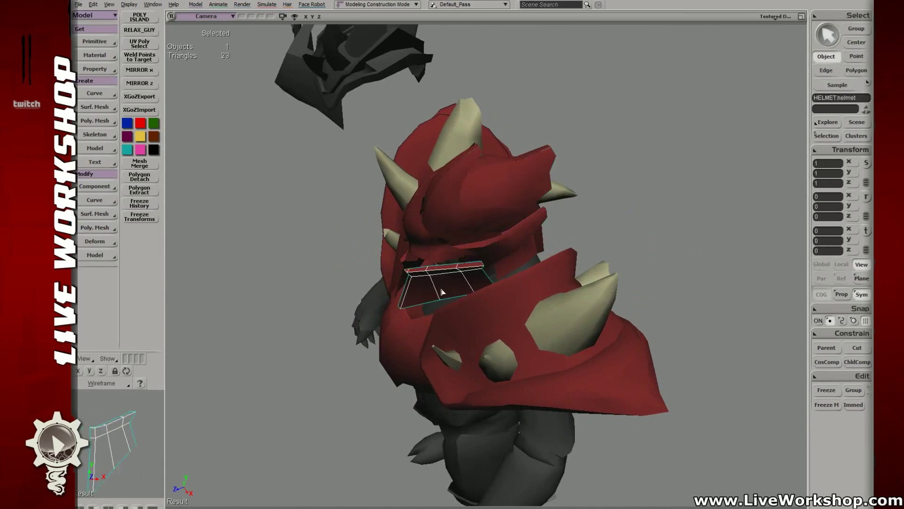
click(444, 305)
click(615, 240)
- Review the shaded armor set's silhouette from the front and the three-quarter side
right_drag(615, 240, 528, 222)
middle_drag(527, 222, 579, 212)
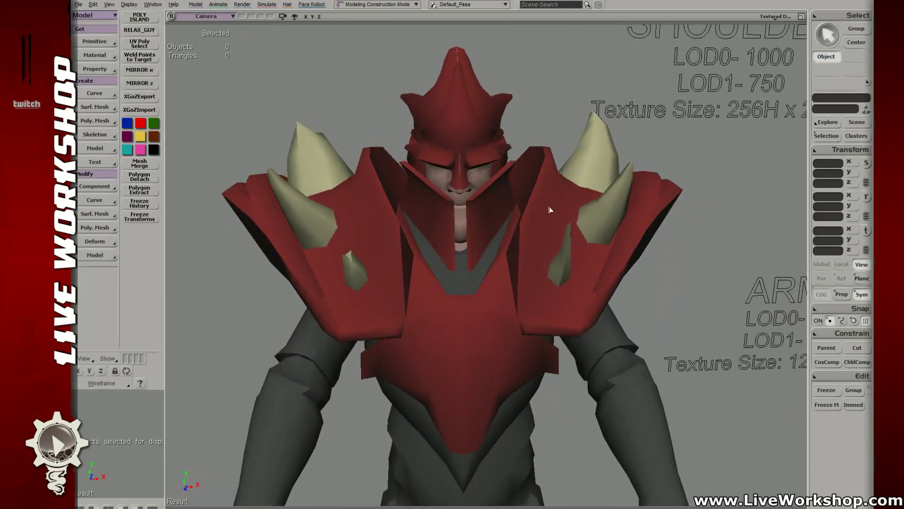
right_drag(510, 202, 494, 213)
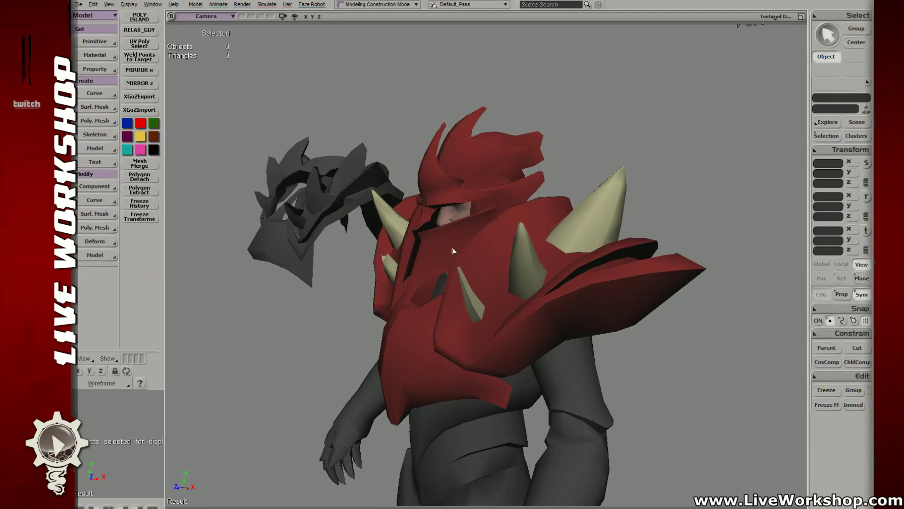
right_drag(440, 241, 404, 289)
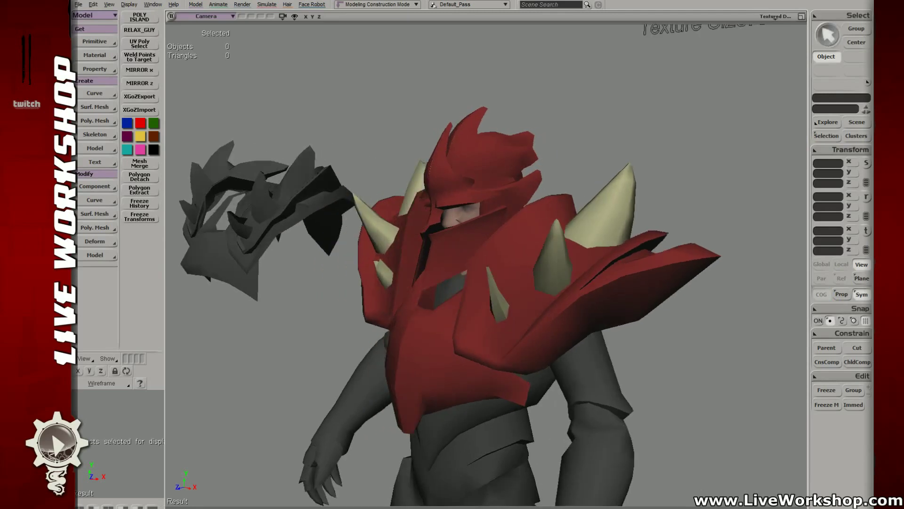
- Switch to Firefox, show The Live Workshop home page and look through its Broadcast Archive
key(alt+Tab)
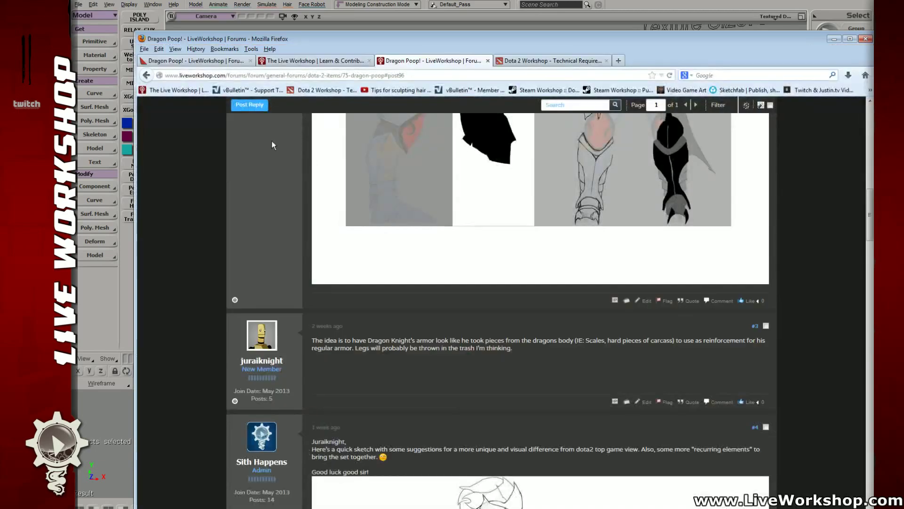
click(285, 60)
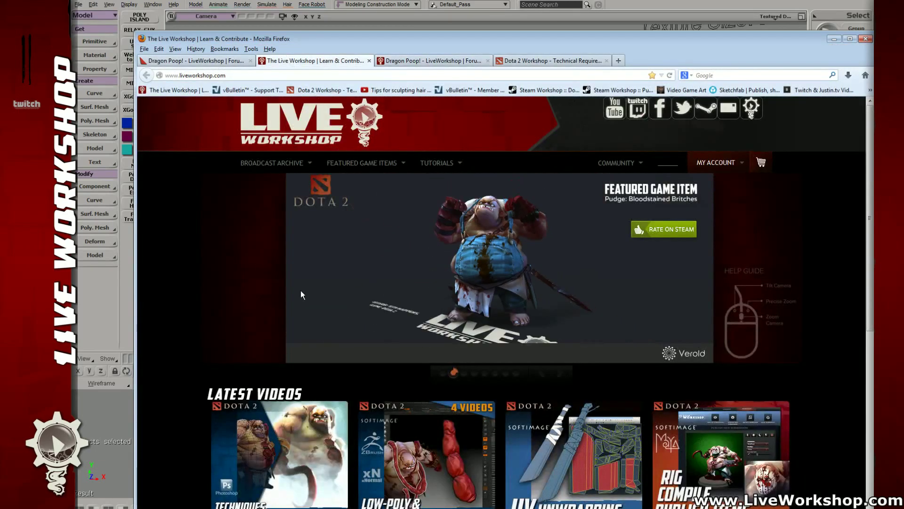
mouse_move(282, 161)
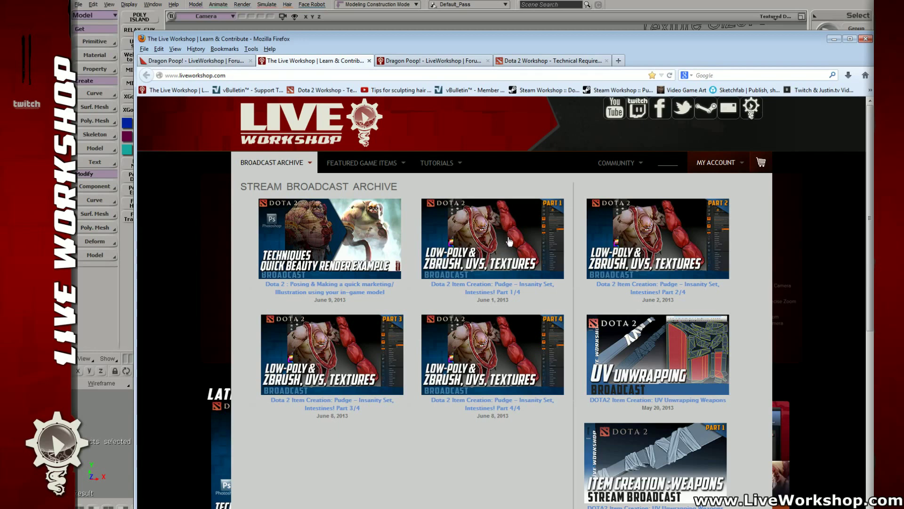
scroll(653, 316, down, 2)
scroll(654, 315, down, 3)
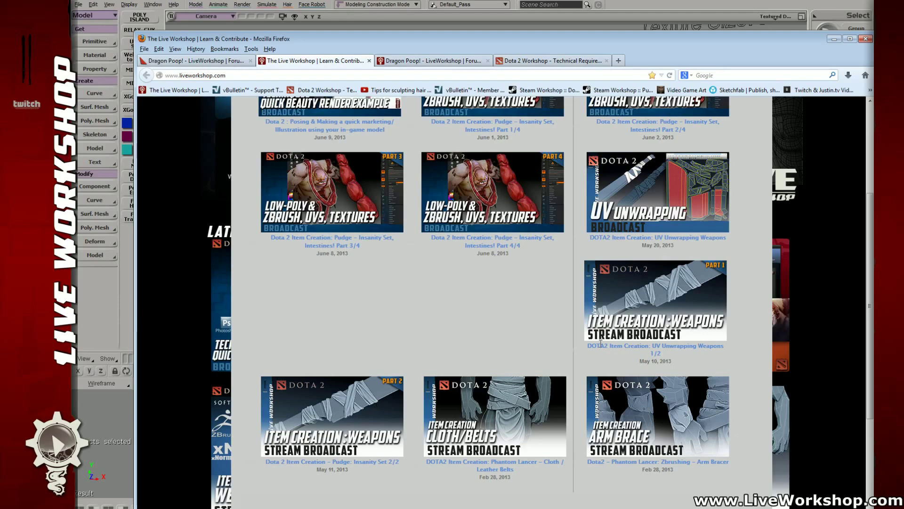
scroll(668, 325, up, 1)
scroll(671, 329, up, 3)
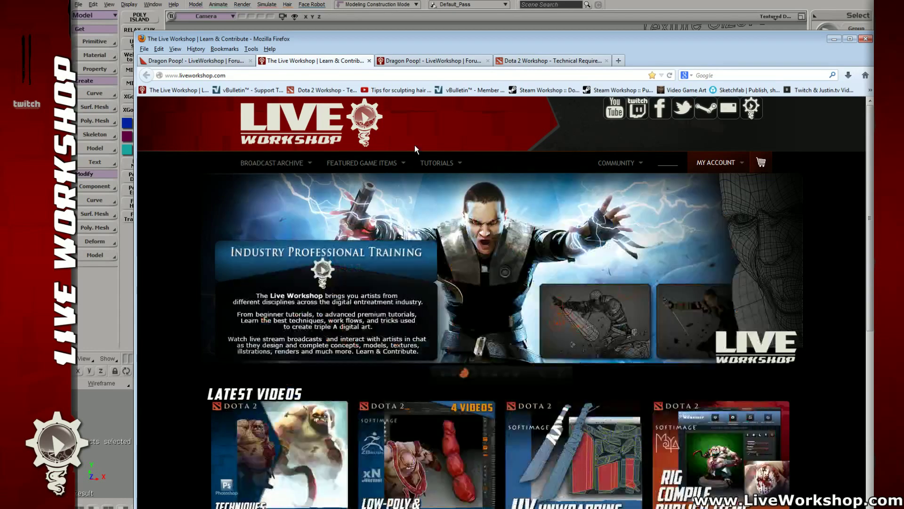
- Look at the site's Tutorials and Community listings and open its Twitch link in a new tab
mouse_move(430, 158)
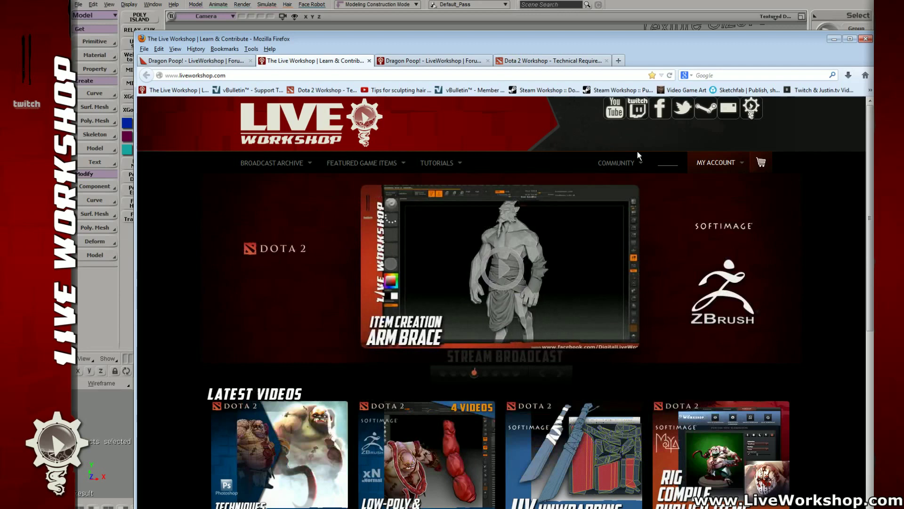
mouse_move(626, 166)
middle_click(636, 110)
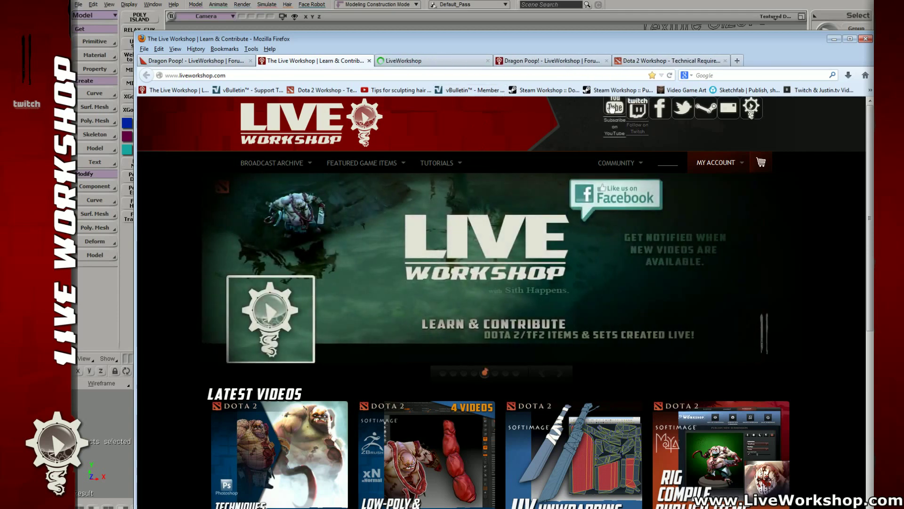
- Open the site's YouTube and Facebook links in new tabs
middle_click(623, 110)
middle_click(660, 108)
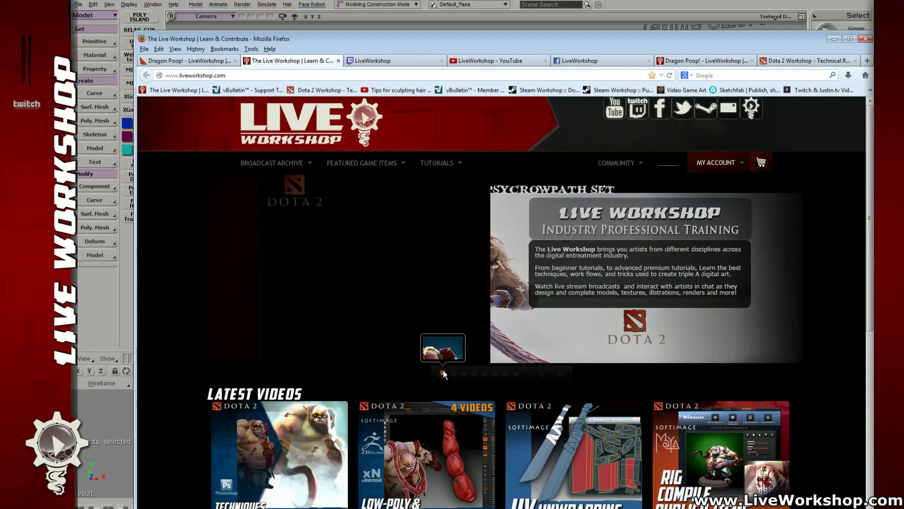
- Show the featured Pudge: Insanity Set on the home page and rotate its 3D model to view it from several angles
click(443, 374)
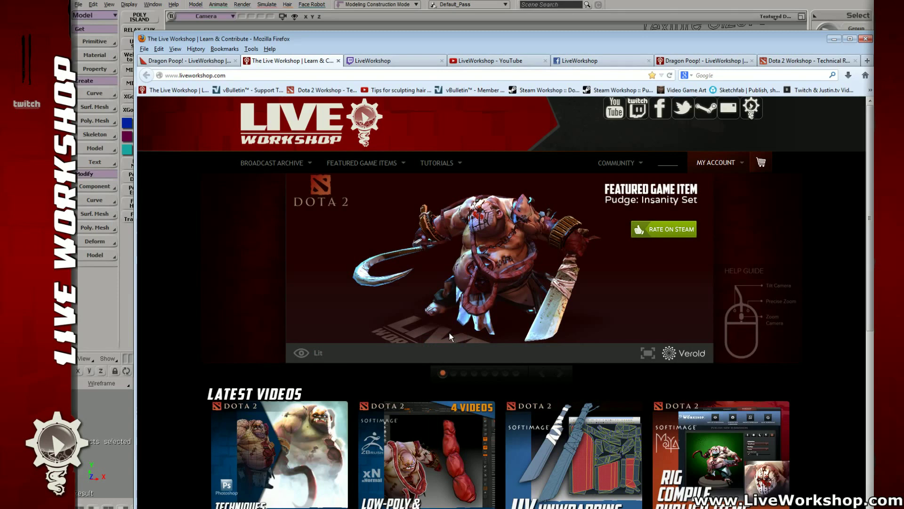
drag(521, 303, 543, 261)
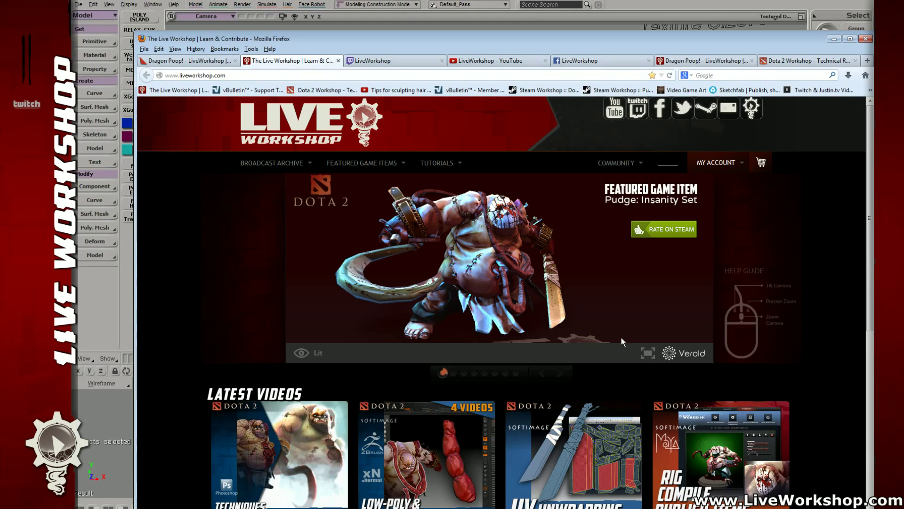
drag(582, 282, 506, 292)
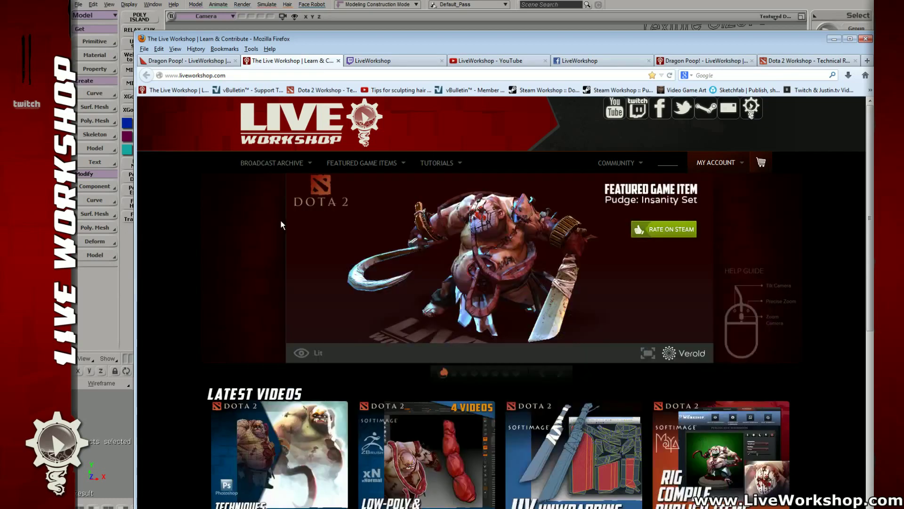
- Look over the site's Community and Featured Game Items sections, and examine the Pudge: Bloodstained Britches model from another angle and up close
mouse_move(278, 163)
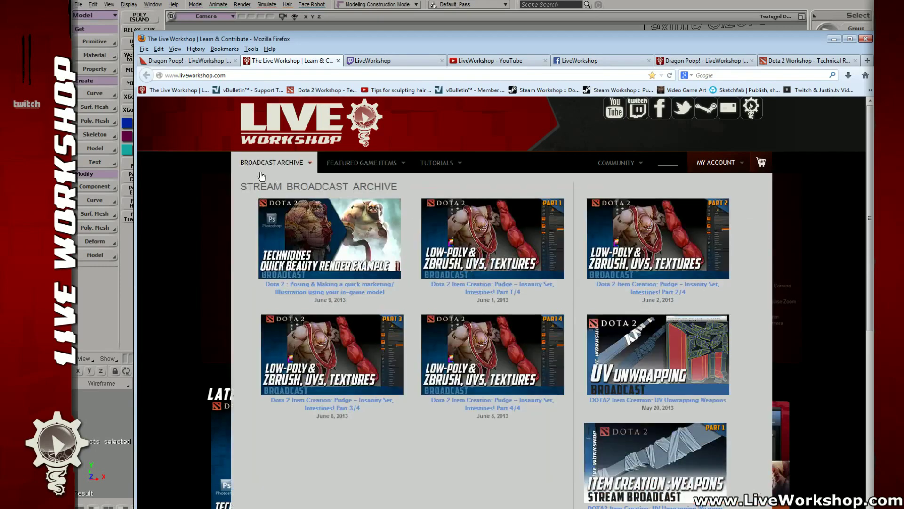
mouse_move(431, 164)
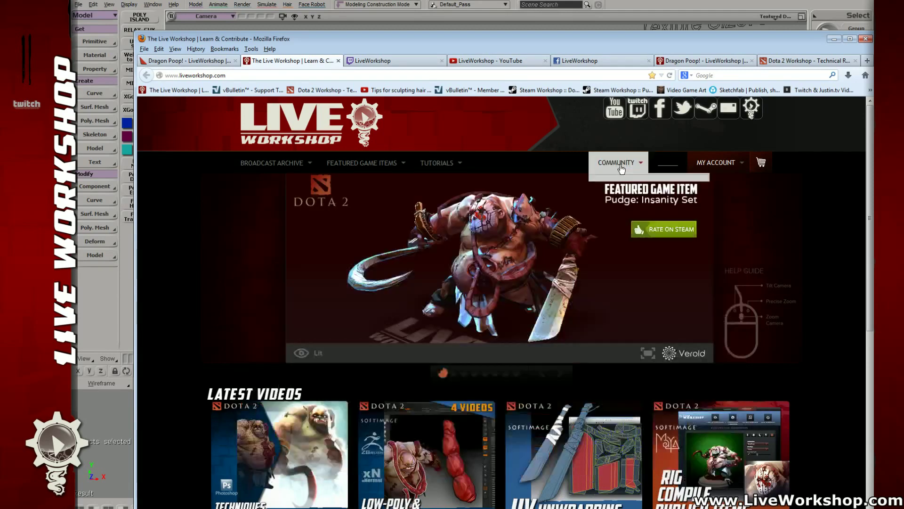
mouse_move(727, 162)
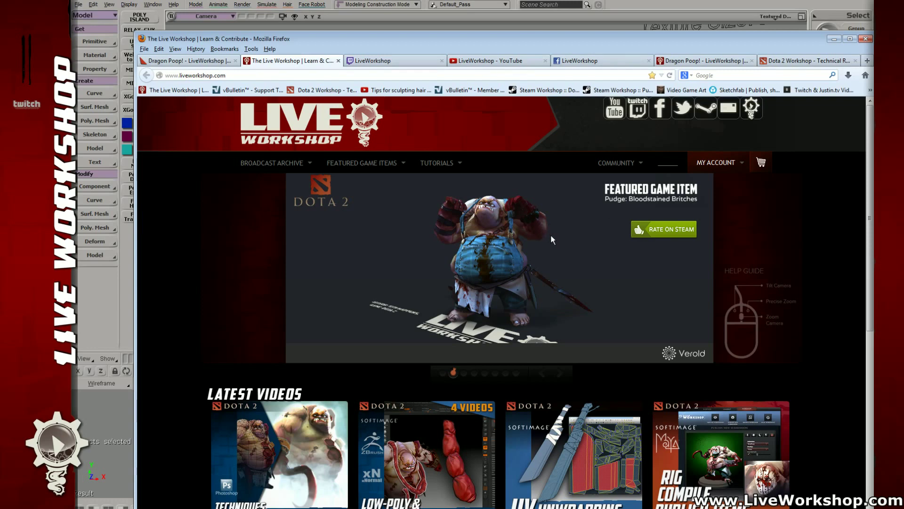
mouse_move(364, 168)
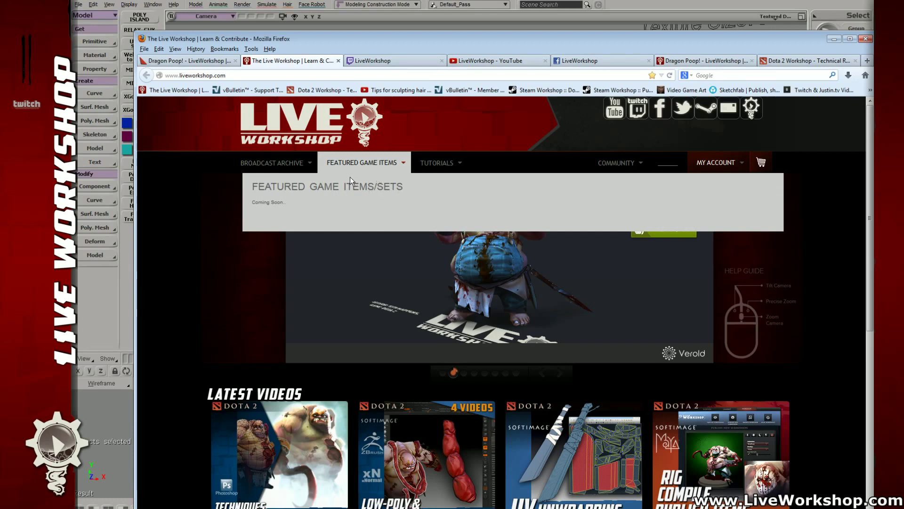
drag(522, 248, 460, 269)
scroll(462, 263, up, 5)
scroll(474, 268, down, 4)
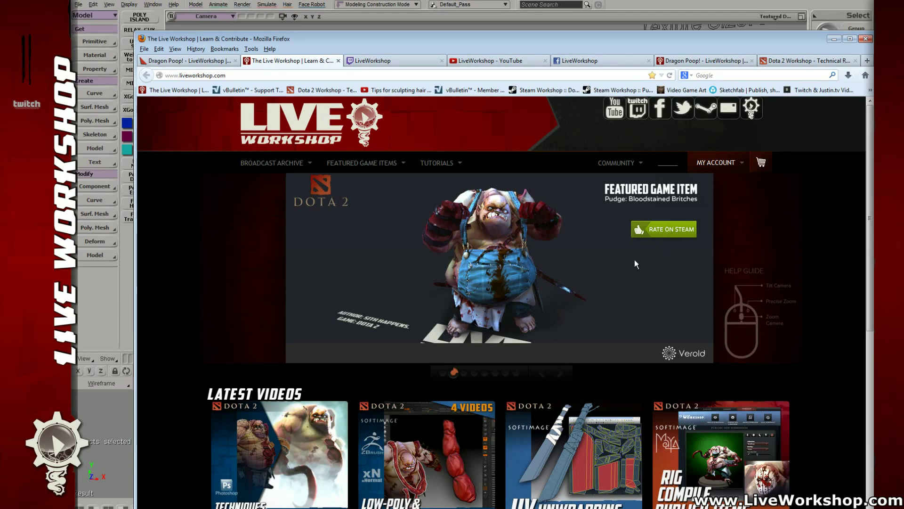
- Return to the featured Pudge: Insanity Set and turn its 3D model around to show its other sides
mouse_move(324, 168)
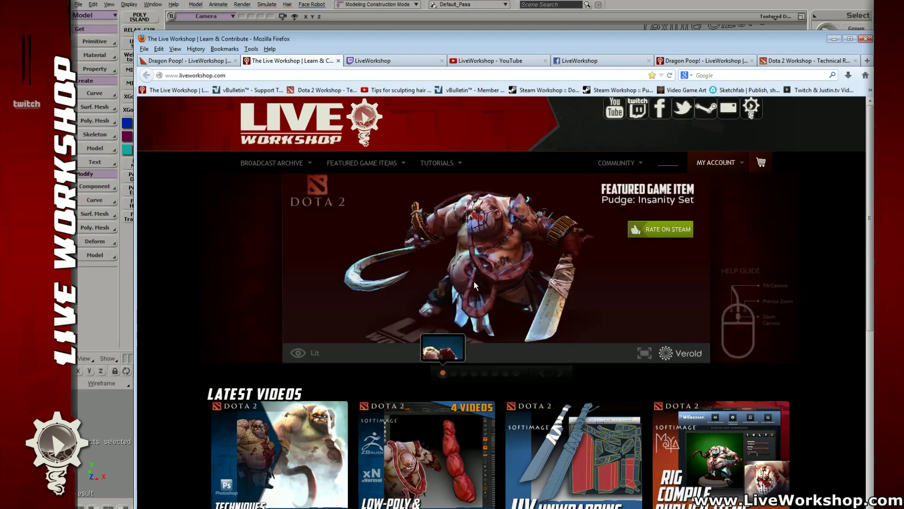
drag(474, 282, 352, 286)
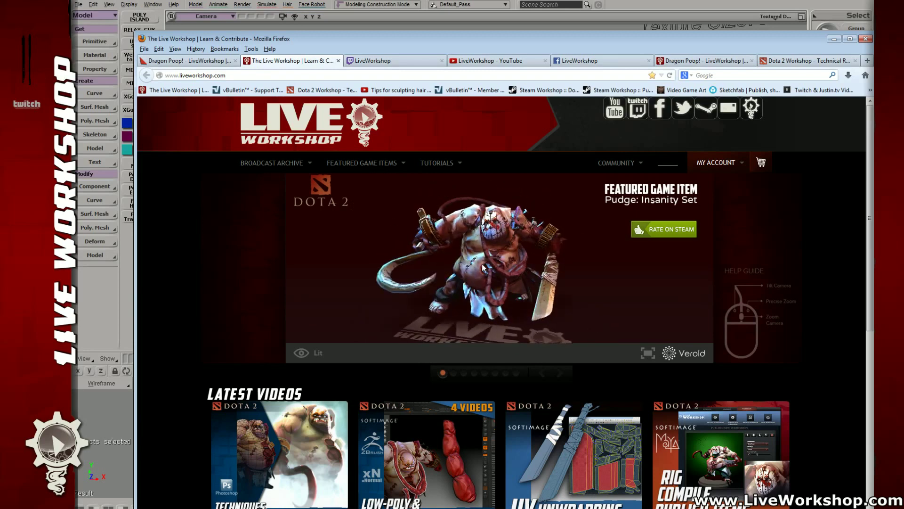
drag(482, 272, 472, 269)
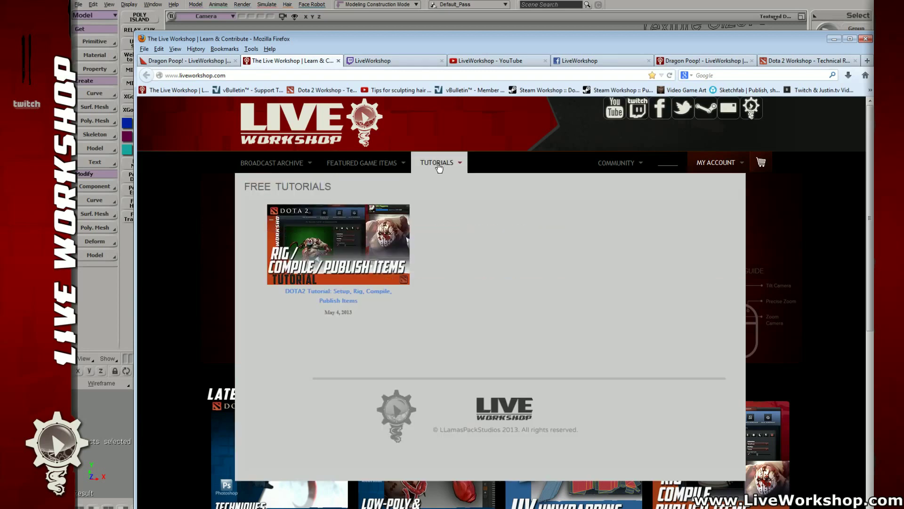
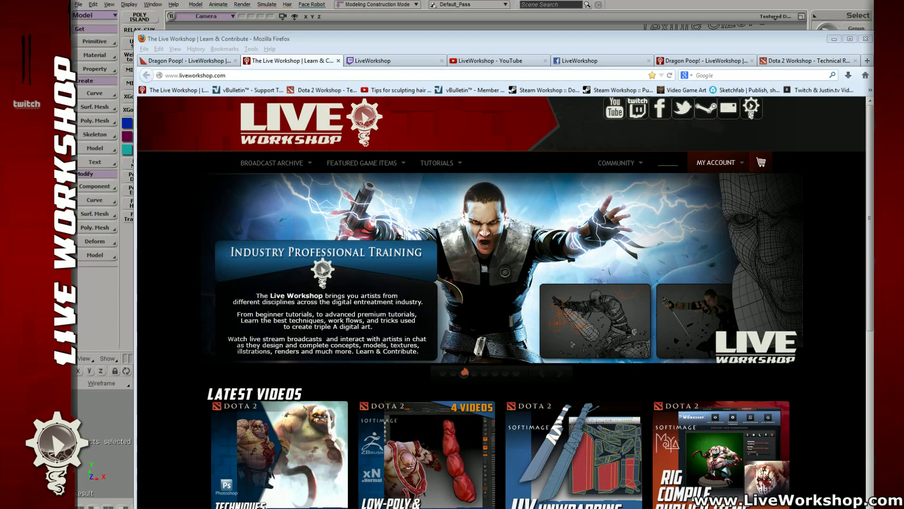
- Switch back to Softimage and orbit around the armoured character to show it from the front
click(609, 3)
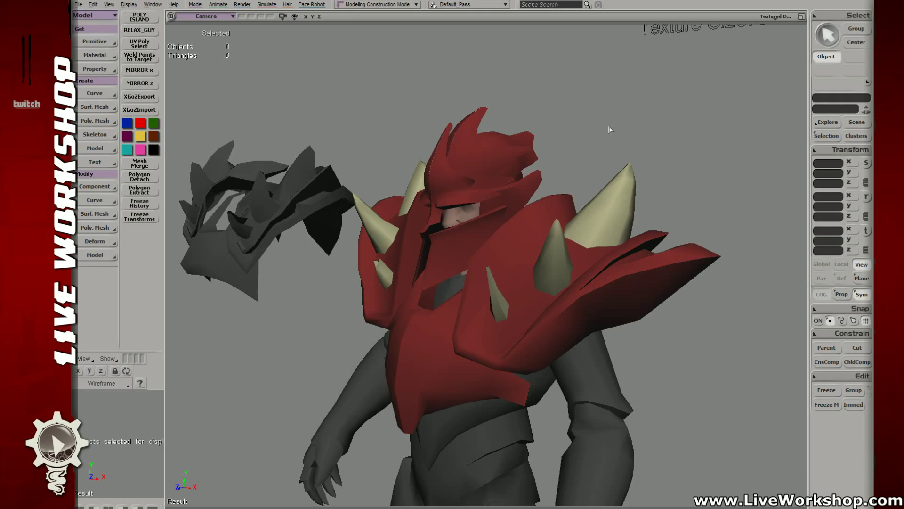
key(s)
right_drag(567, 169, 563, 166)
middle_drag(563, 166, 417, 393)
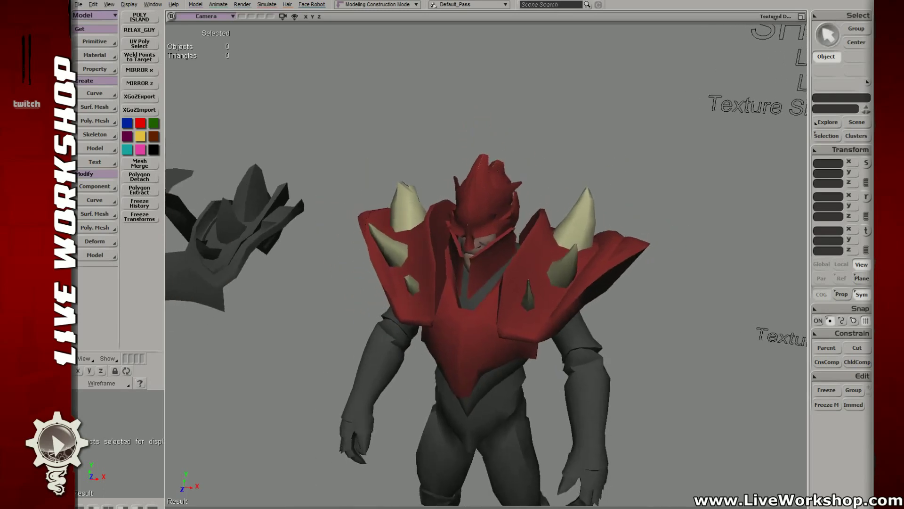
- Switch to Firefox and open Parts 1 and 2 of the Pudge Insanity Set broadcasts from the Broadcast Archive in new tabs
key(alt+Tab)
mouse_move(285, 163)
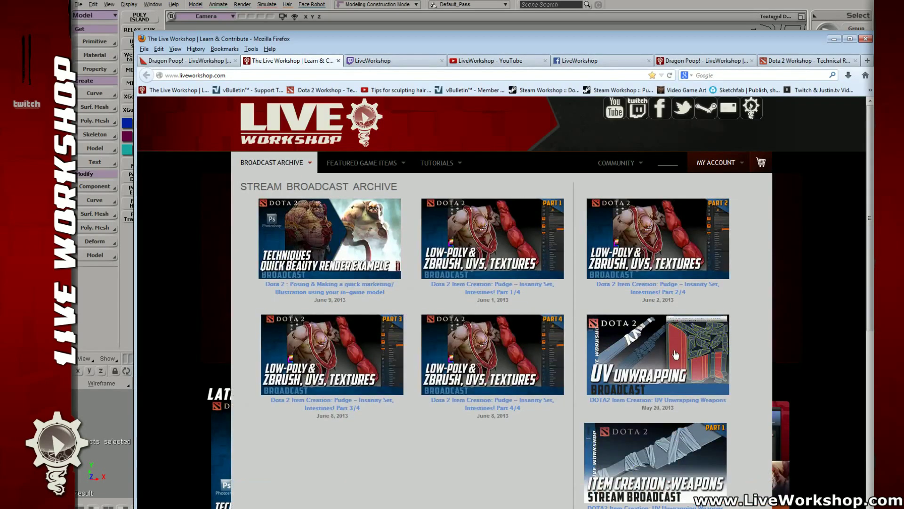
scroll(675, 354, down, 2)
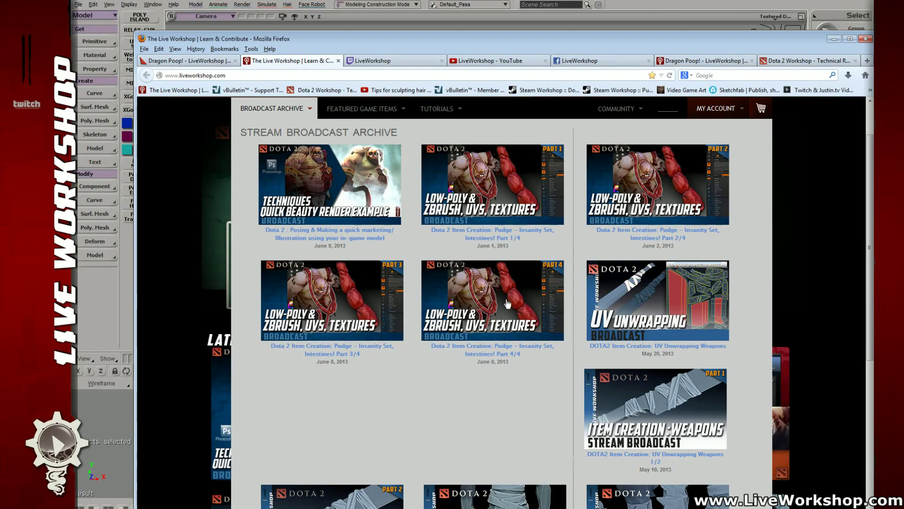
middle_click(526, 181)
middle_click(602, 177)
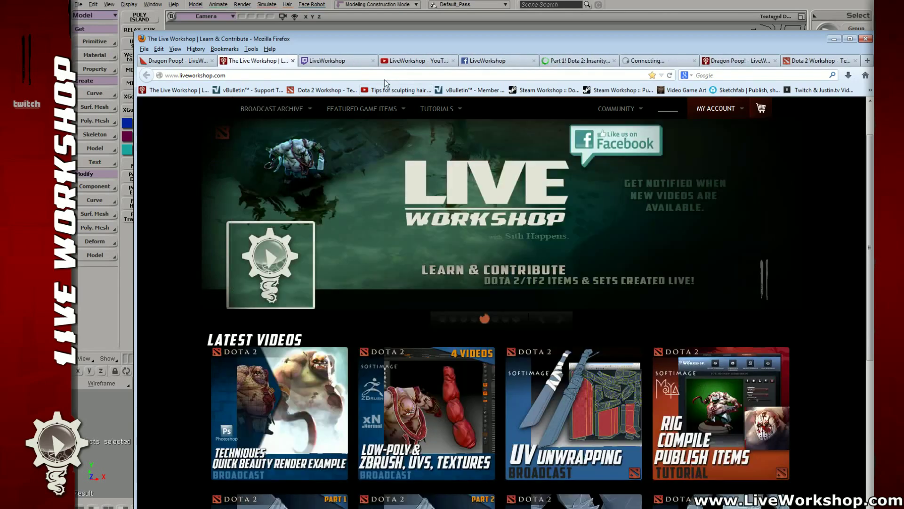
- Close the Facebook and YouTube channel tabs and display the Part 1 Insanity Set video page
click(589, 60)
click(533, 60)
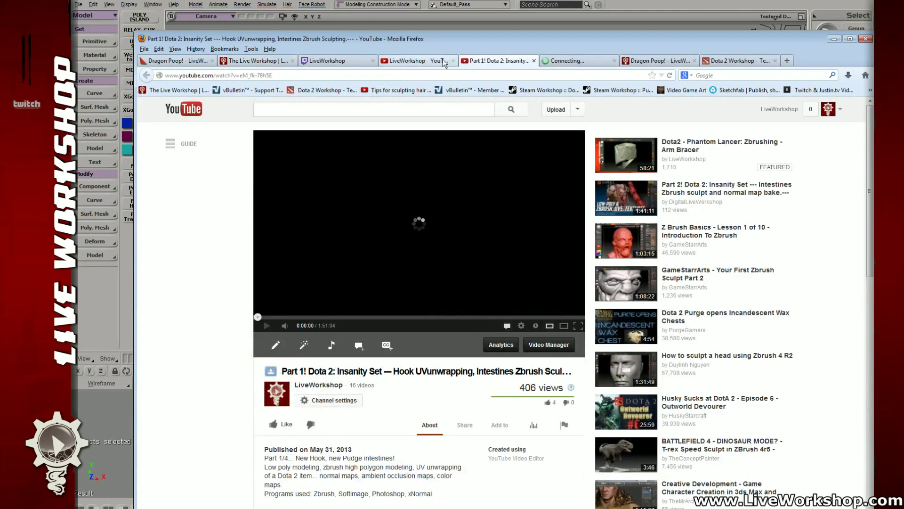
middle_click(416, 60)
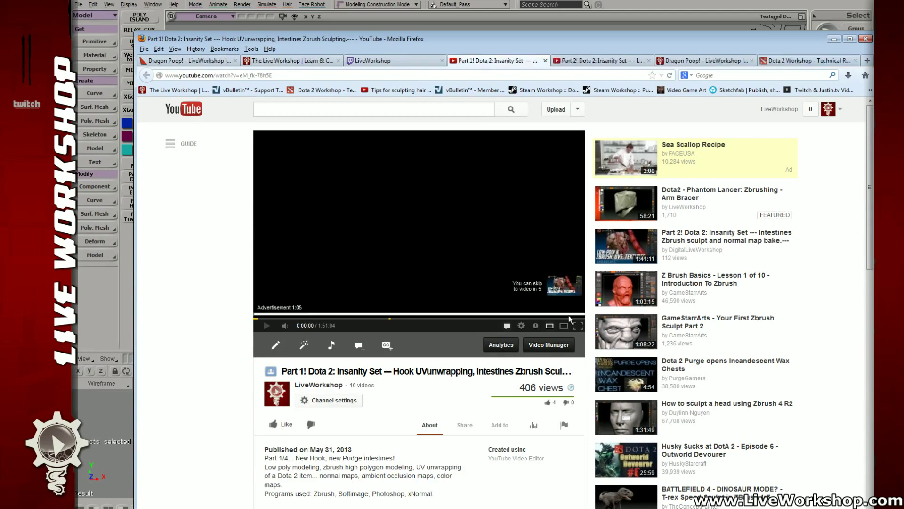
- Expand the Part 1 video's description and look over its text and the viewer comments
scroll(411, 383, down, 2)
click(419, 453)
scroll(323, 420, down, 1)
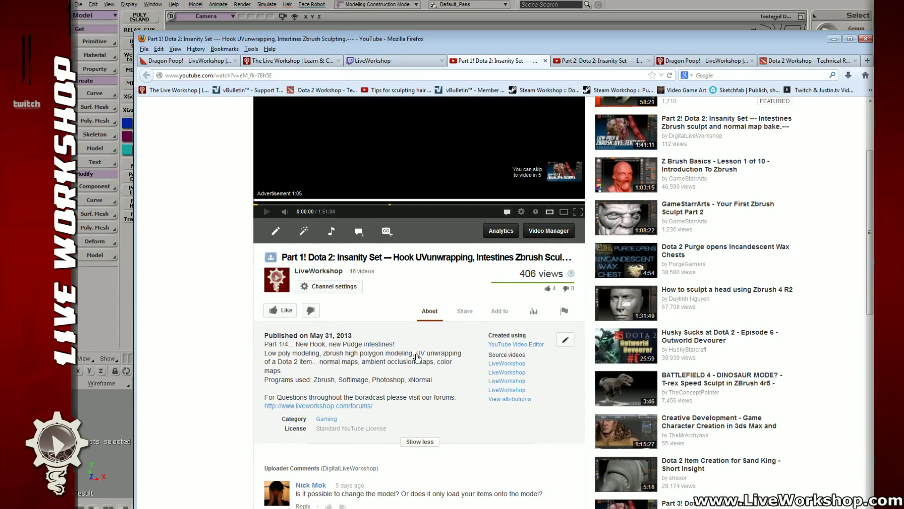
drag(416, 355, 314, 363)
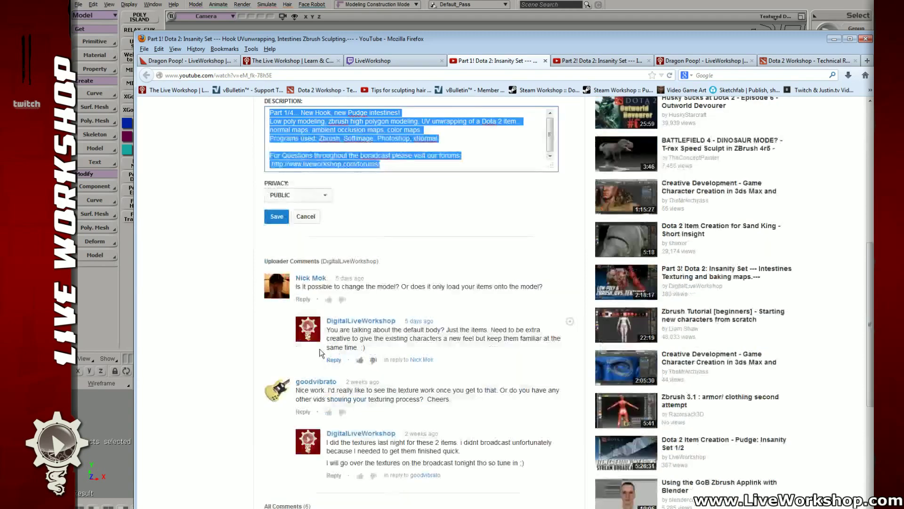
scroll(495, 103, up, 4)
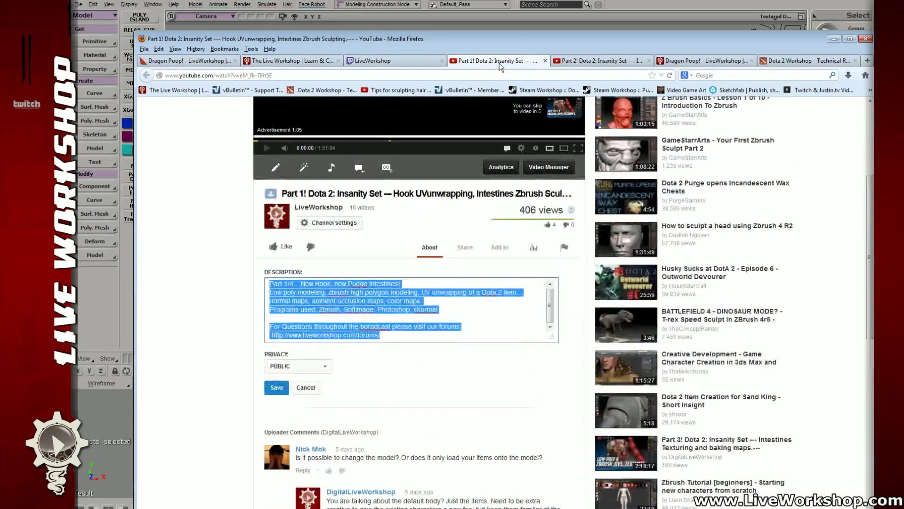
- Close the Part 1 video tab and look through the Broadcast Archive on The Live Workshop home page
middle_click(501, 62)
click(420, 64)
click(292, 61)
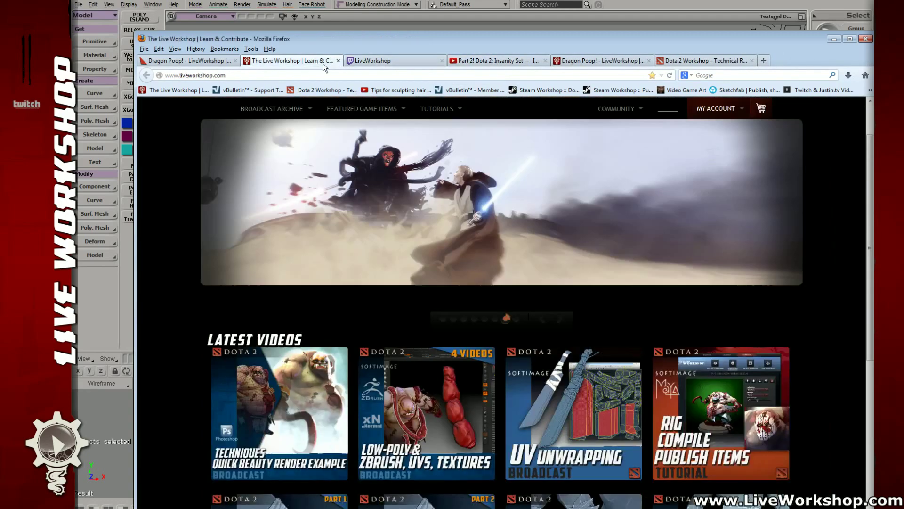
mouse_move(281, 110)
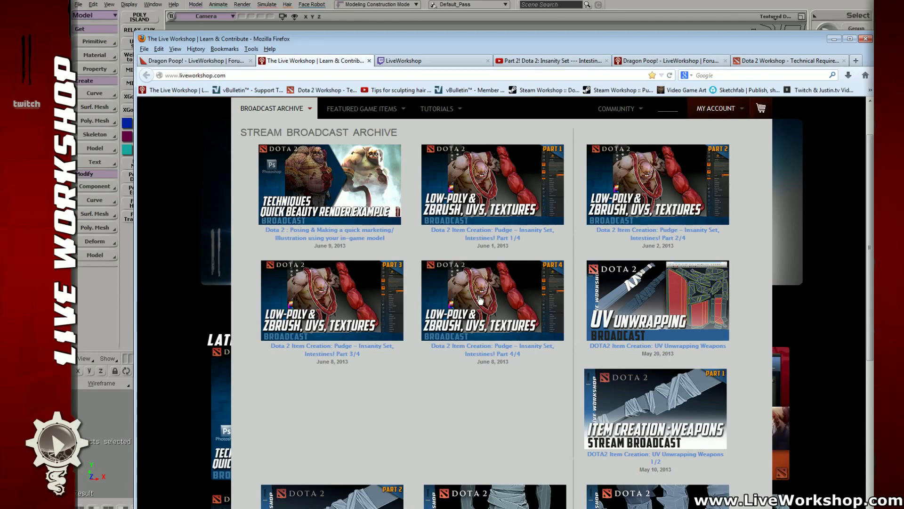
scroll(480, 299, down, 3)
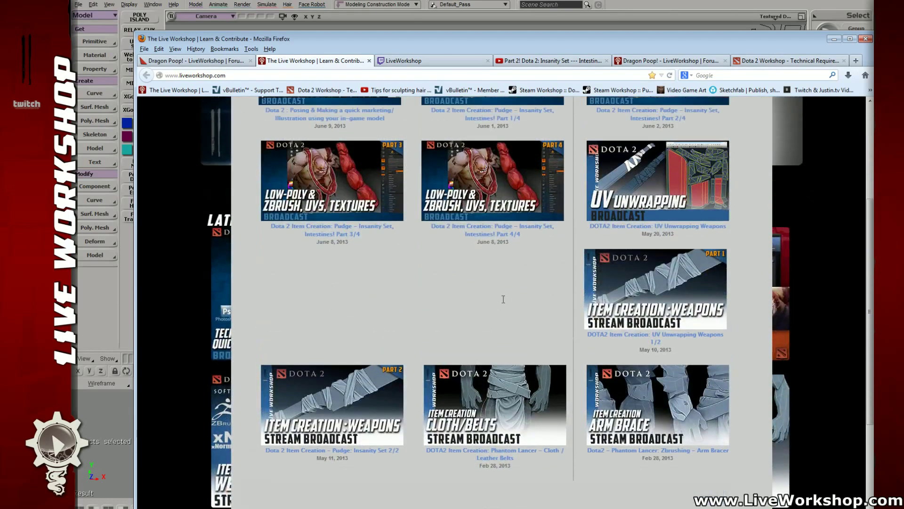
scroll(502, 296, up, 4)
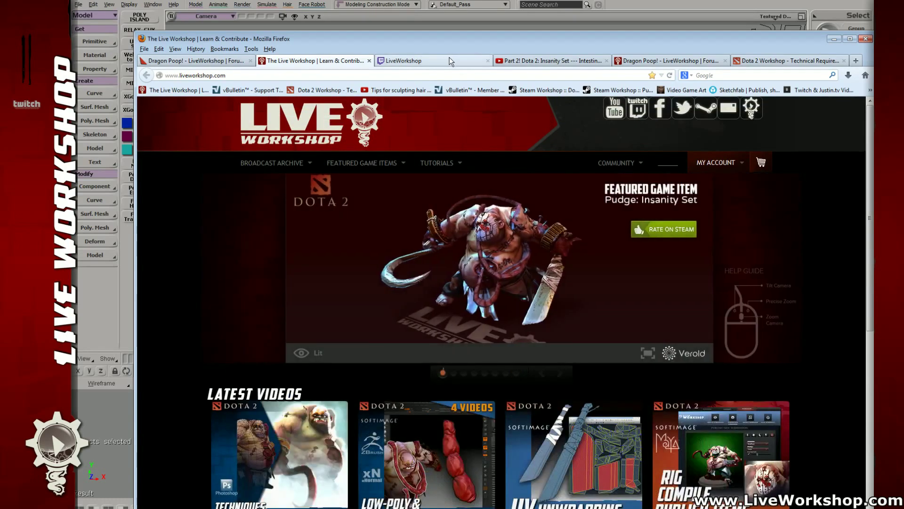
- Close the Twitch channel, second Dragon Poop forum and Dota 2 technical requirements tabs
click(448, 58)
click(487, 60)
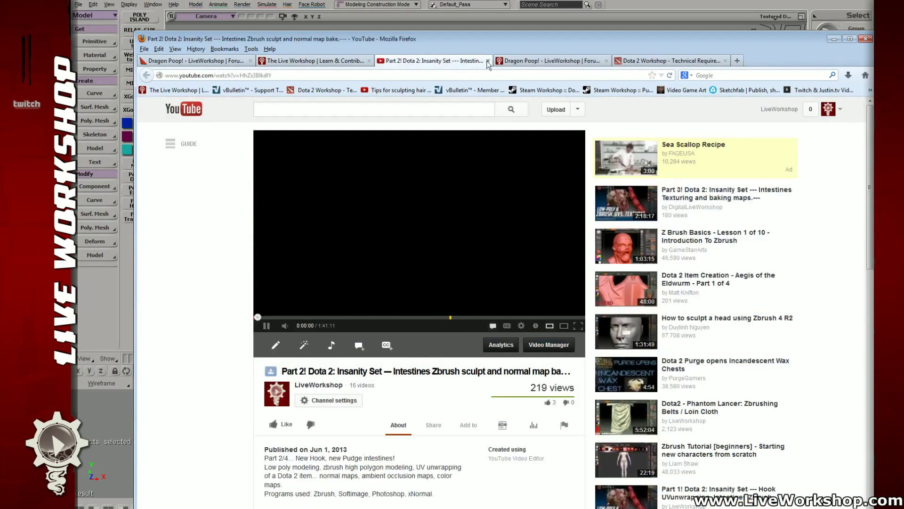
click(535, 61)
middle_click(535, 60)
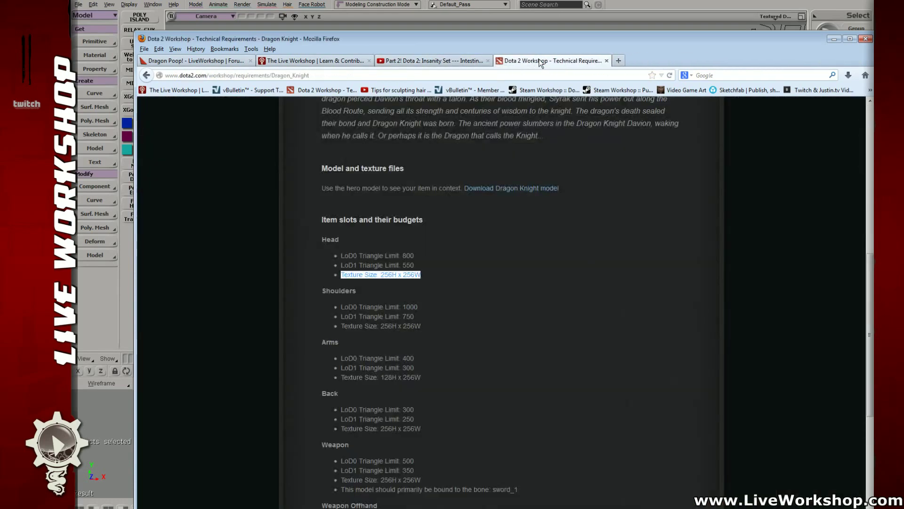
middle_click(539, 60)
- Switch to Softimage, display the wireframe over the shaded armour, and orbit to a three-quarter view of the character
key(alt+Tab)
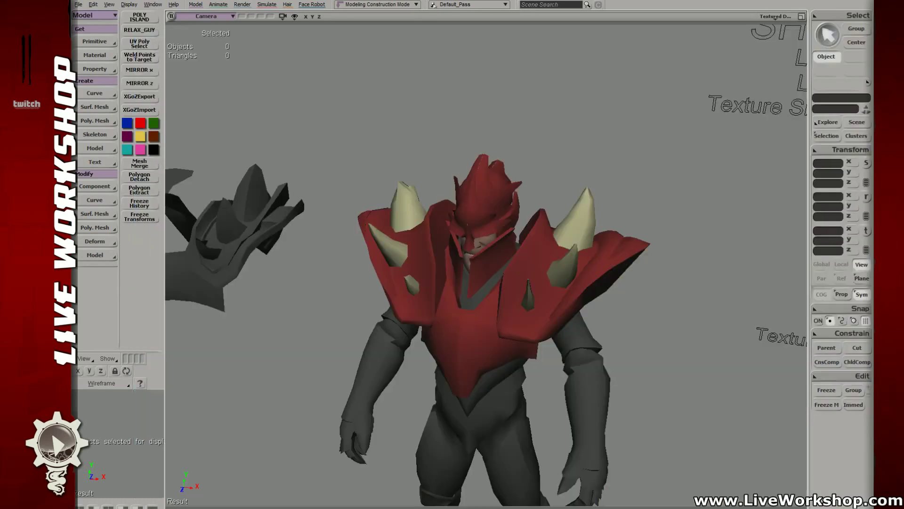
click(518, 280)
drag(643, 243, 674, 286)
key(w)
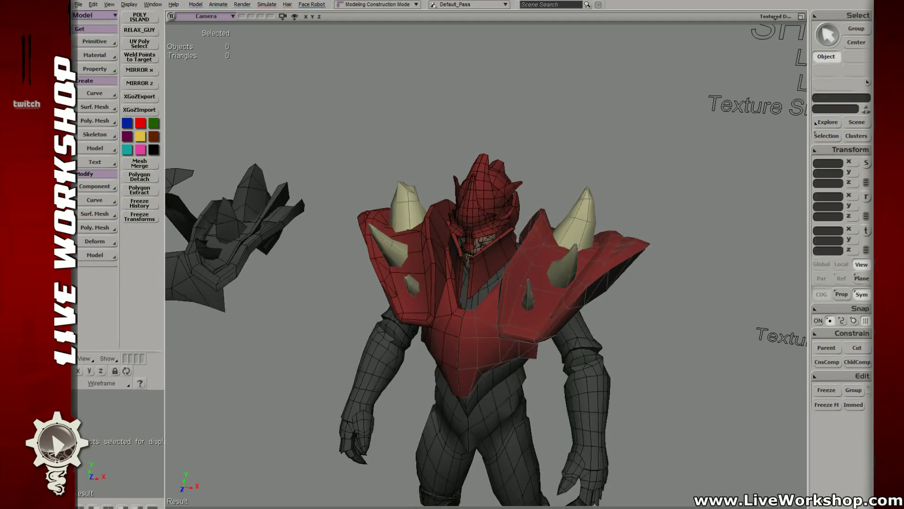
right_drag(706, 160, 660, 155)
middle_drag(659, 156, 607, 173)
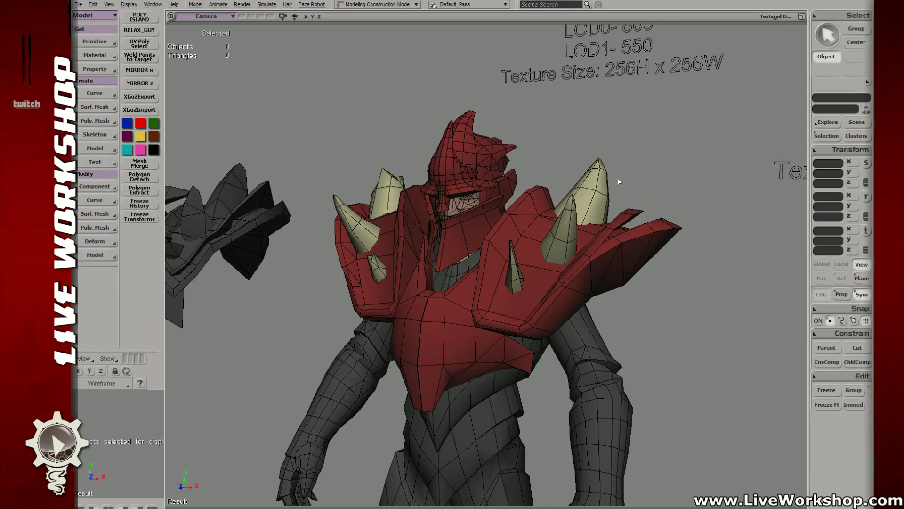
- Show the available selection commands and the layer and scene lists, moving the Softimage window aside and restoring it to full size
click(840, 13)
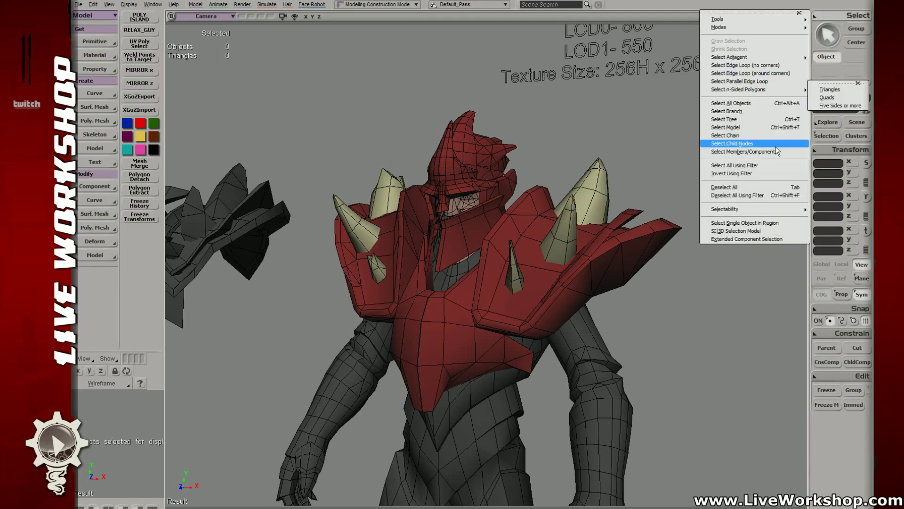
click(716, 289)
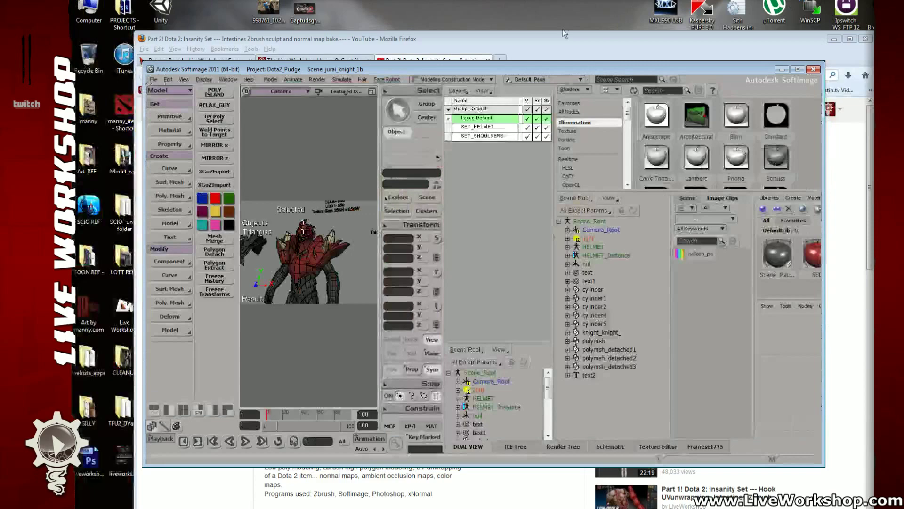
drag(424, 37, 437, 44)
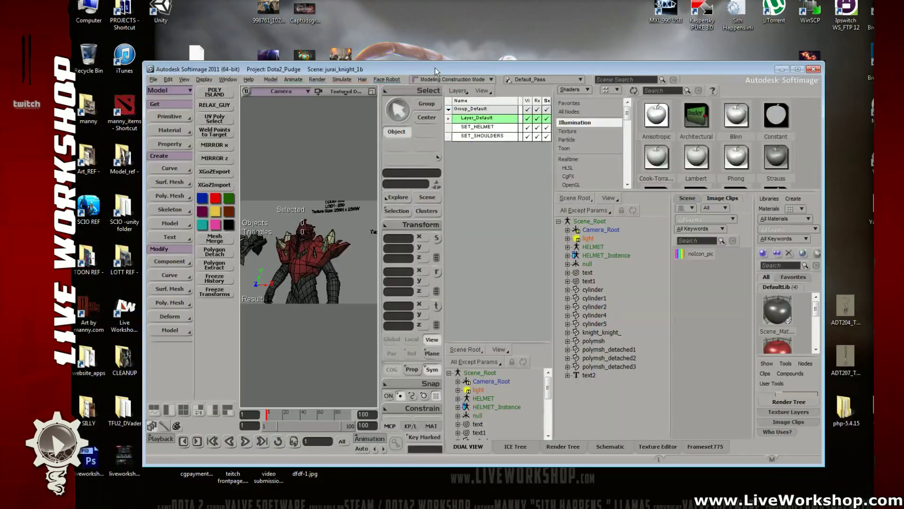
drag(435, 70, 361, 0)
drag(749, 392, 903, 505)
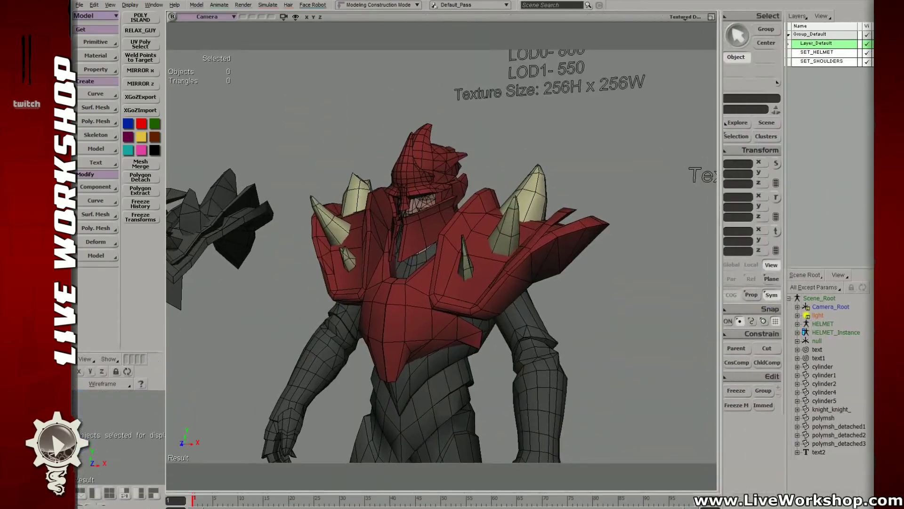
drag(673, 1, 869, 2)
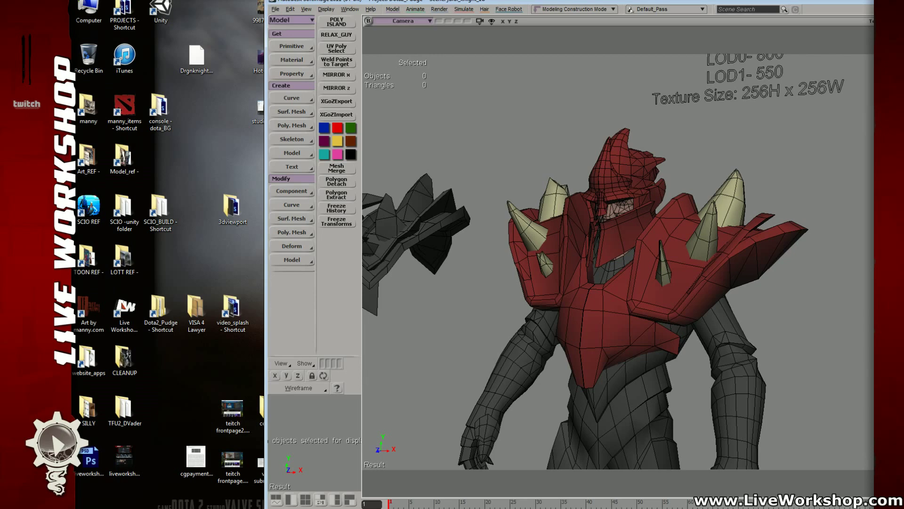
double_click(601, 1)
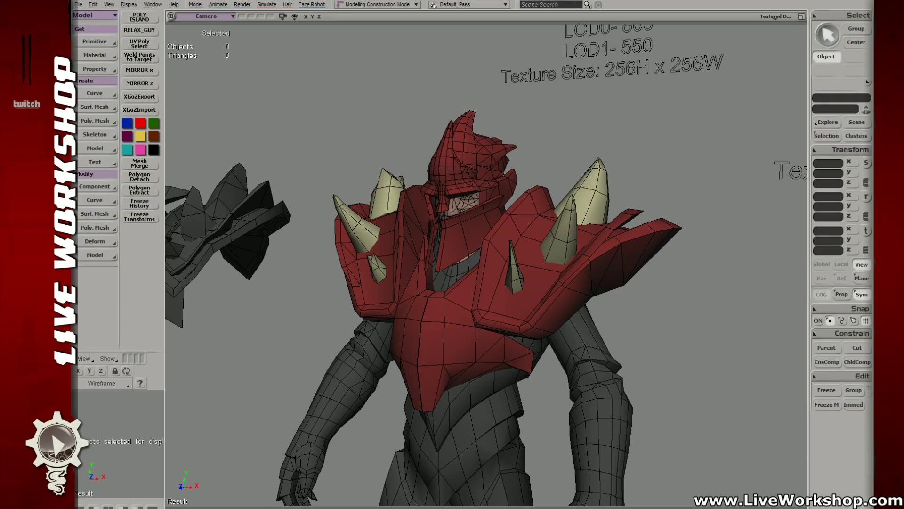
- Check the Twitch broadcast dashboard with its video preview, and move the browser window down to uncover the material editor
click(406, 283)
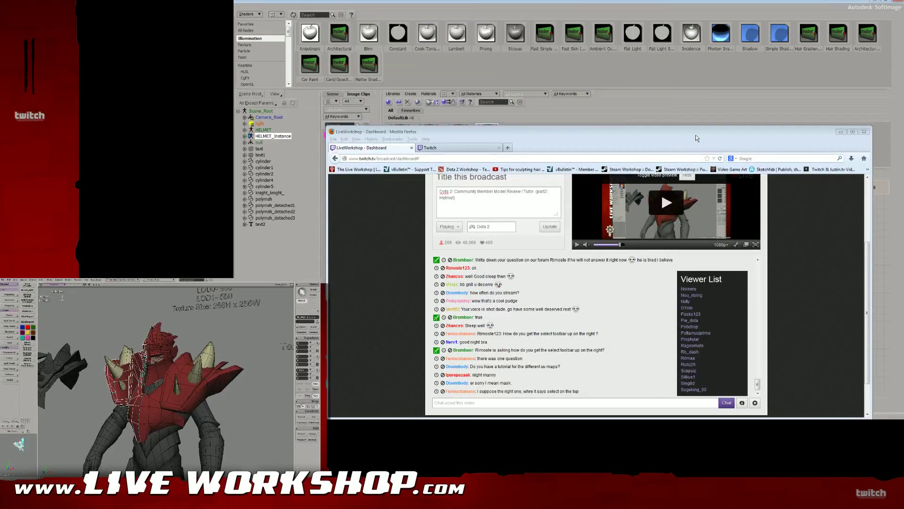
drag(698, 136, 696, 136)
click(577, 245)
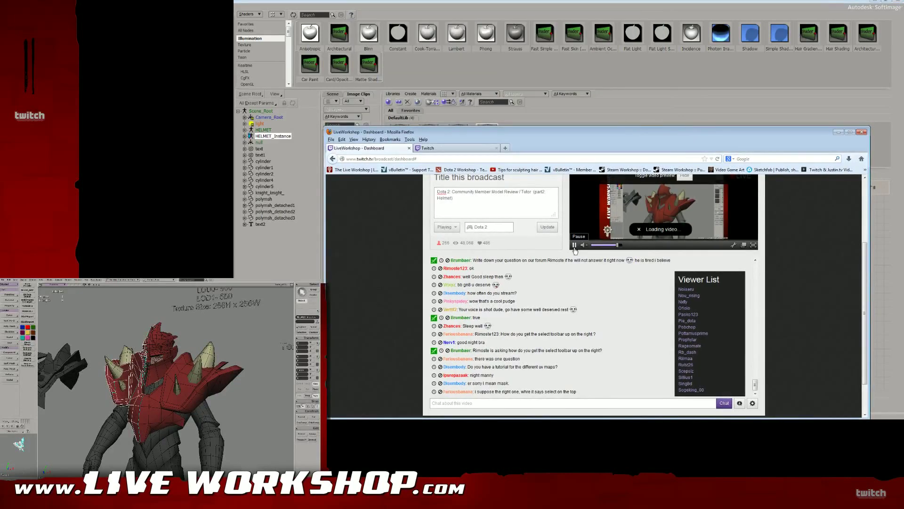
click(438, 149)
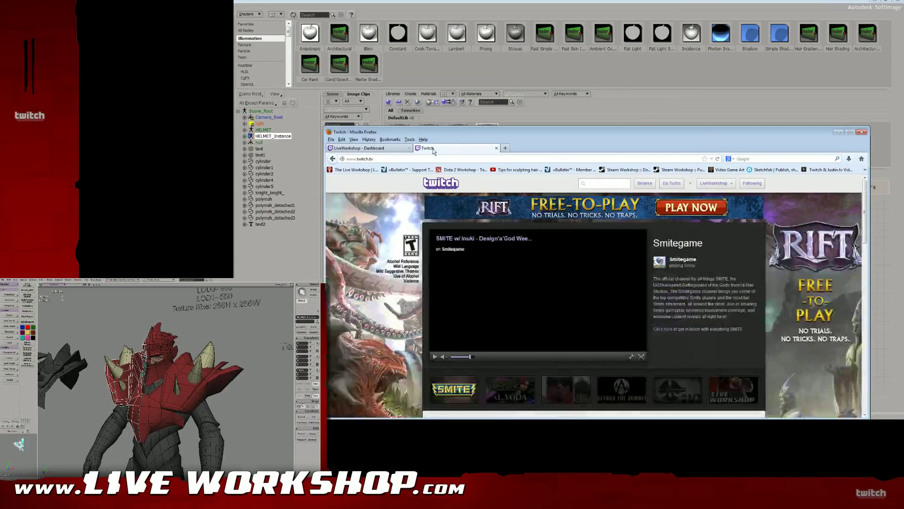
click(397, 150)
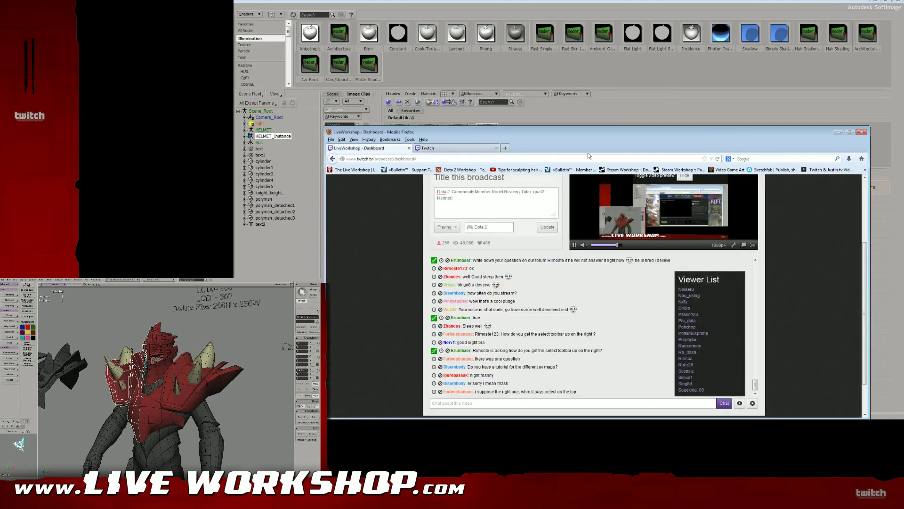
drag(585, 131, 598, 372)
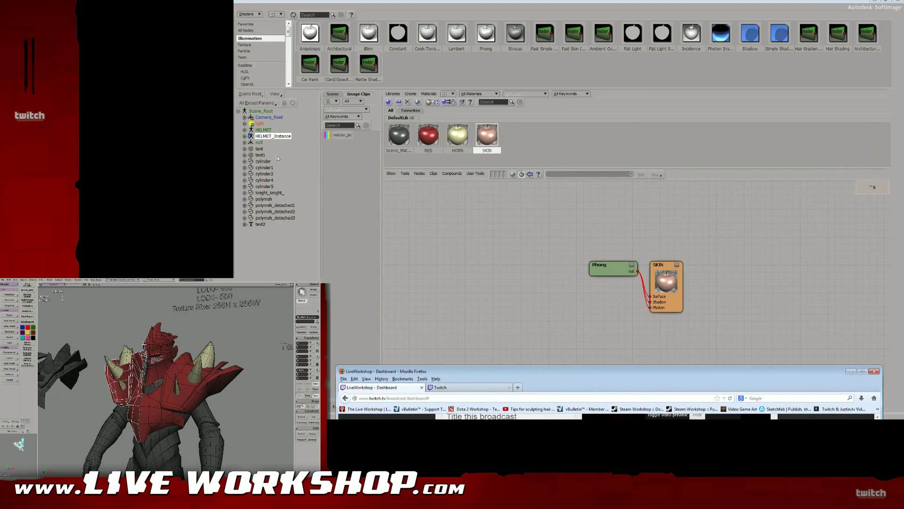
- Select the scene objects from HELMET_Instance through polymsh_detached3 and inspect the HORN material's Phong shader properties
click(258, 249)
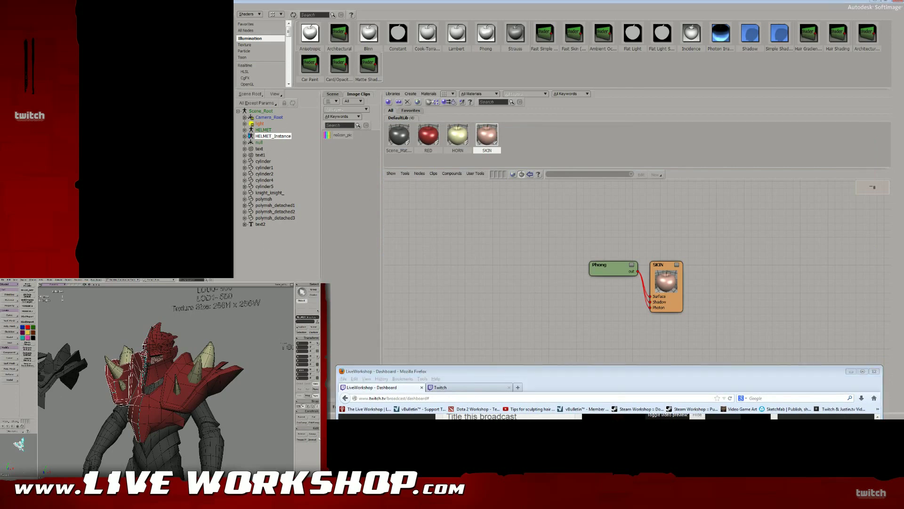
shift+click(267, 218)
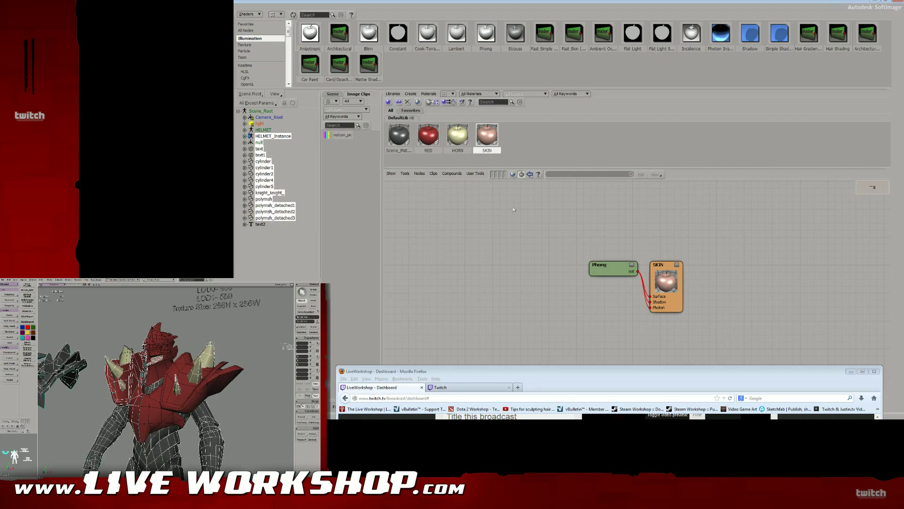
click(429, 133)
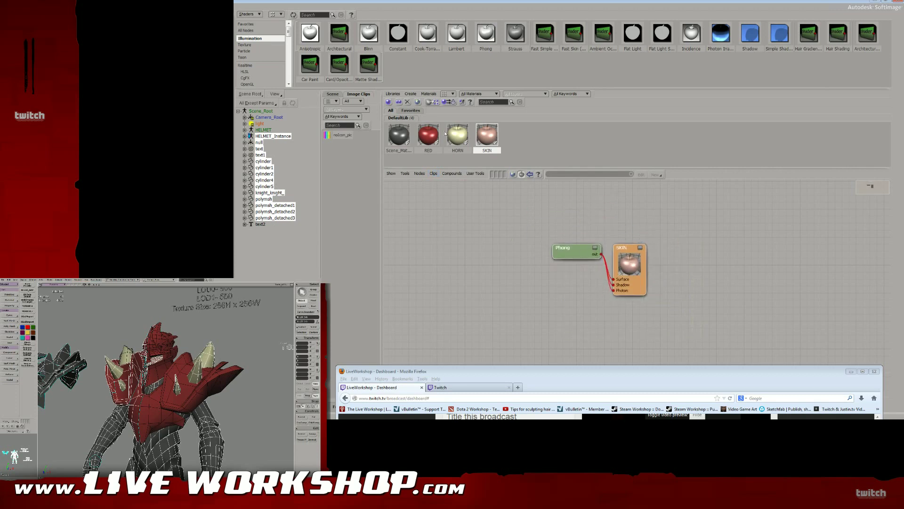
click(457, 134)
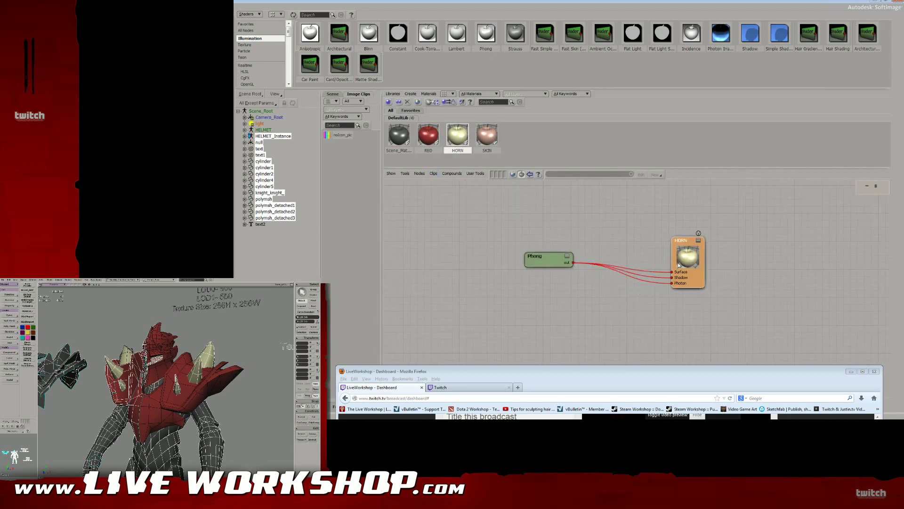
double_click(689, 259)
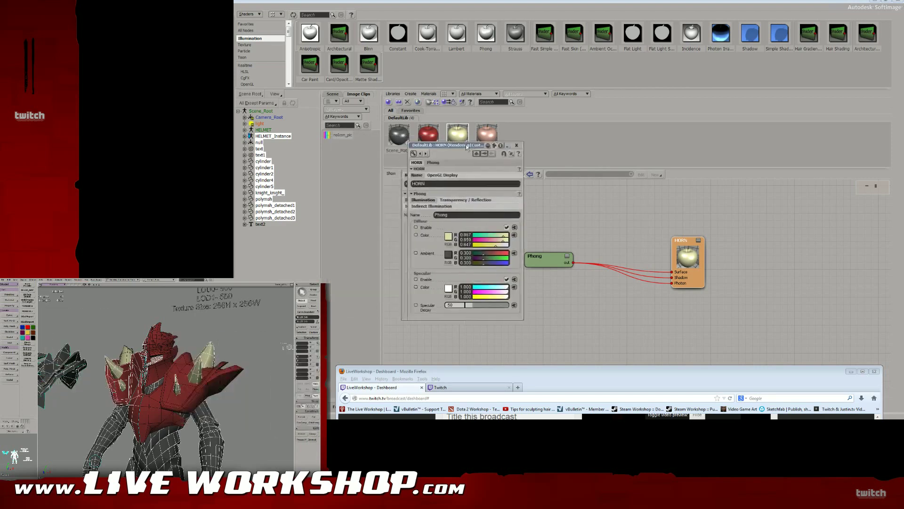
click(517, 142)
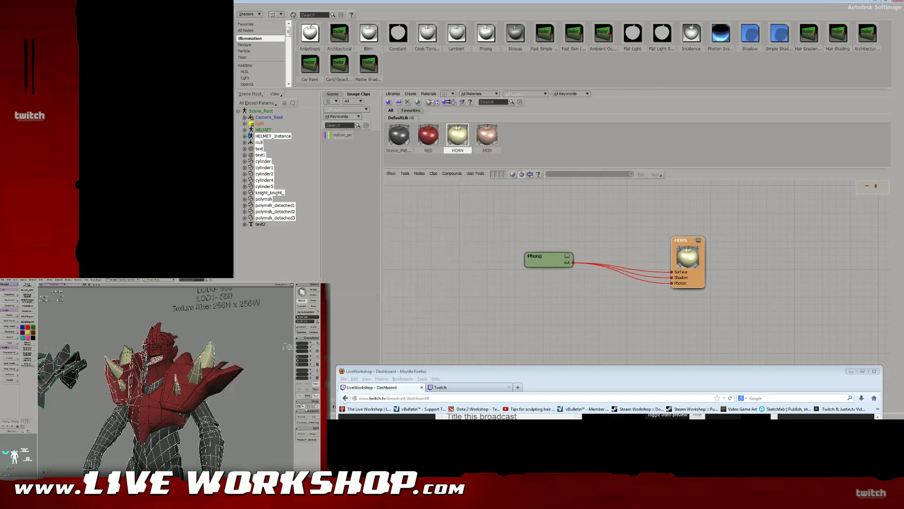
- Open the Texture Editor over the material editor, enlarge it, and display the shoulder armour's UVs with the checker image dimmed
key(alt+7)
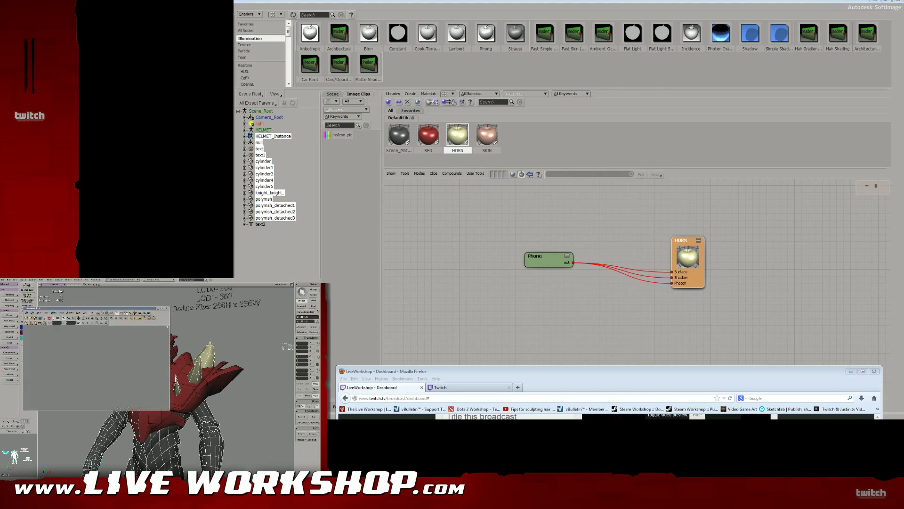
drag(146, 309, 490, 11)
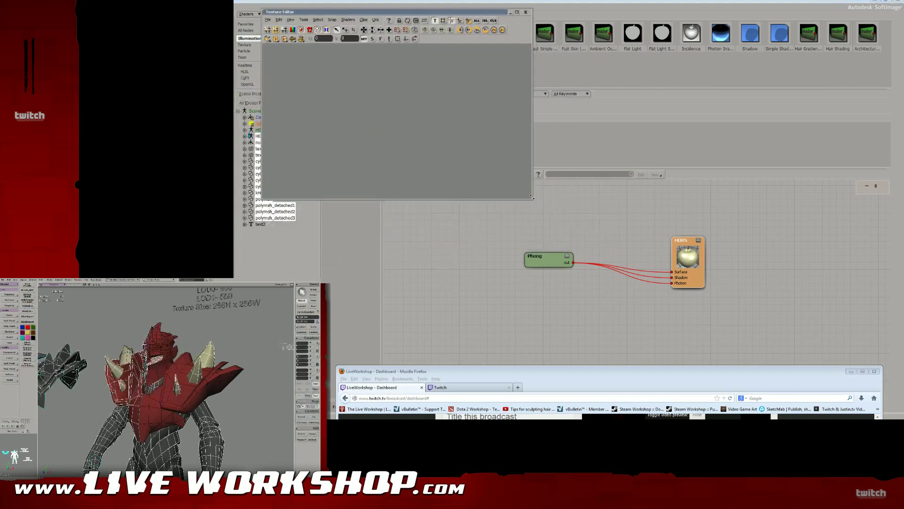
drag(534, 201, 749, 347)
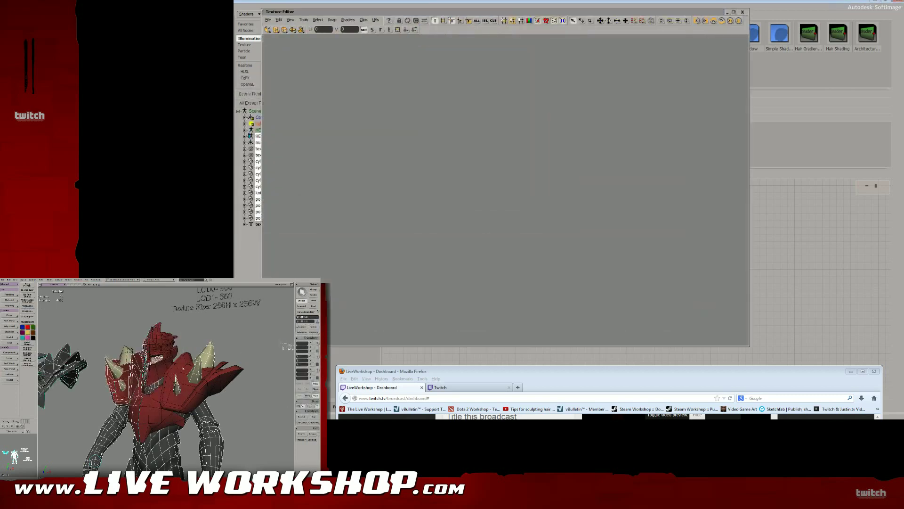
click(530, 21)
scroll(494, 188, down, 2)
- Select the shoulder armour's UV points, move them towards the upper right of the checker image, and close the Texture Editor
key(t)
drag(538, 317, 383, 191)
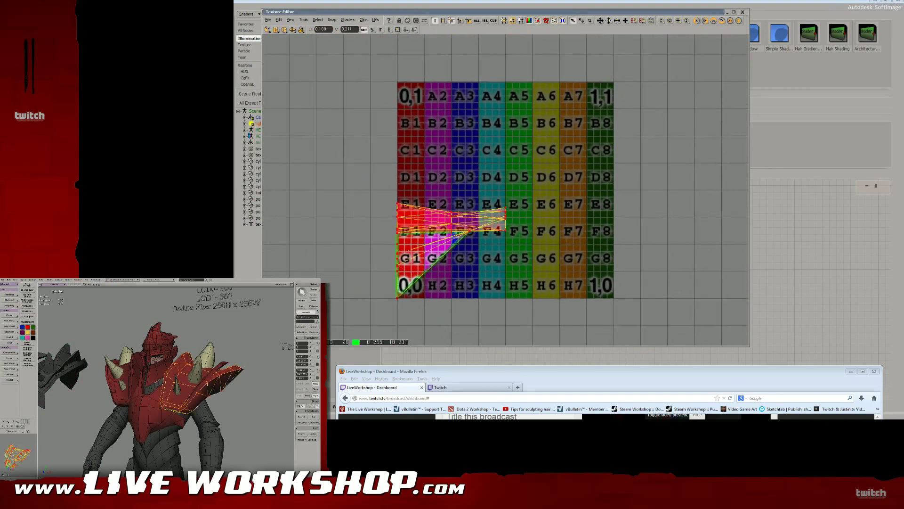
key(v)
drag(479, 240, 552, 177)
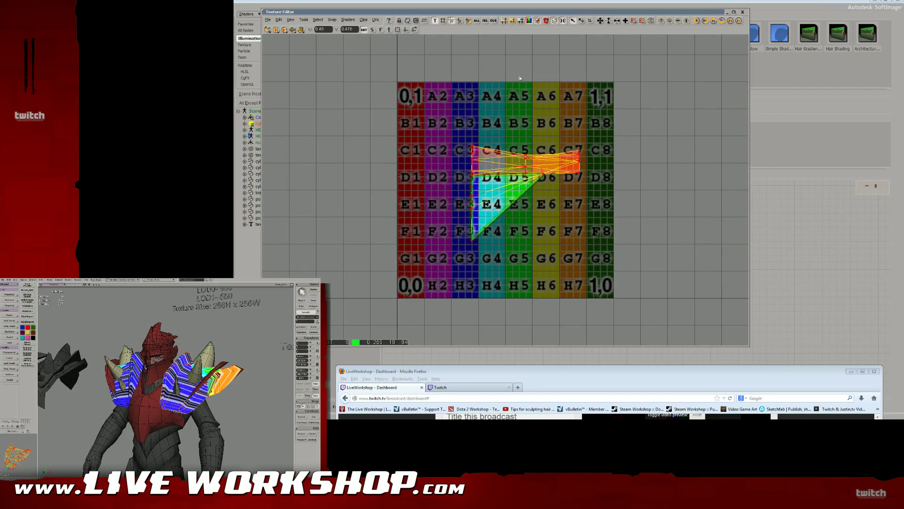
mouse_move(216, 375)
middle_down()
mouse_move(244, 374)
mouse_move(211, 384)
mouse_move(243, 377)
mouse_move(229, 386)
mouse_move(213, 368)
middle_up()
click(742, 12)
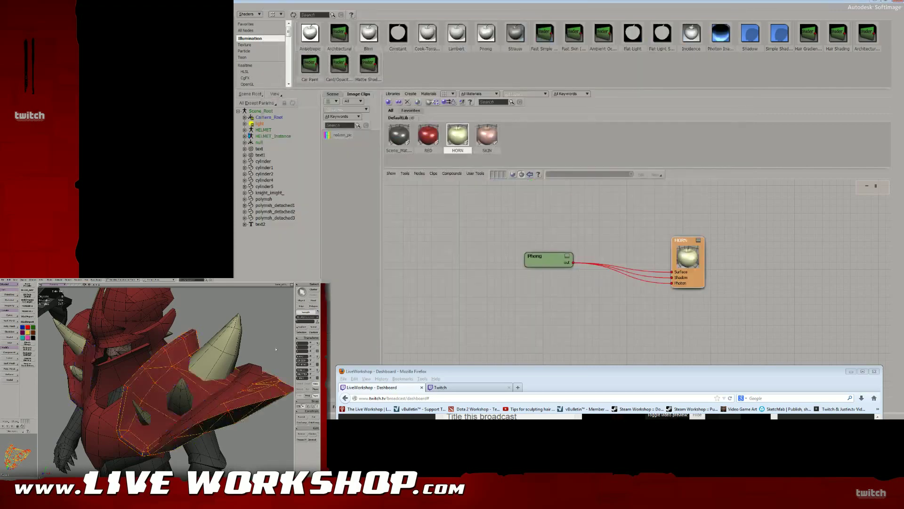
- Return to object selection, deselect the shoulder armour, and frame the whole upper body of the character
key(space)
click(258, 339)
scroll(259, 339, down, 5)
- Move the Firefox window up over the material editor and check the chat on the LiveWorkshop Twitch dashboard
drag(506, 377, 430, 114)
scroll(549, 213, up, 2)
click(430, 132)
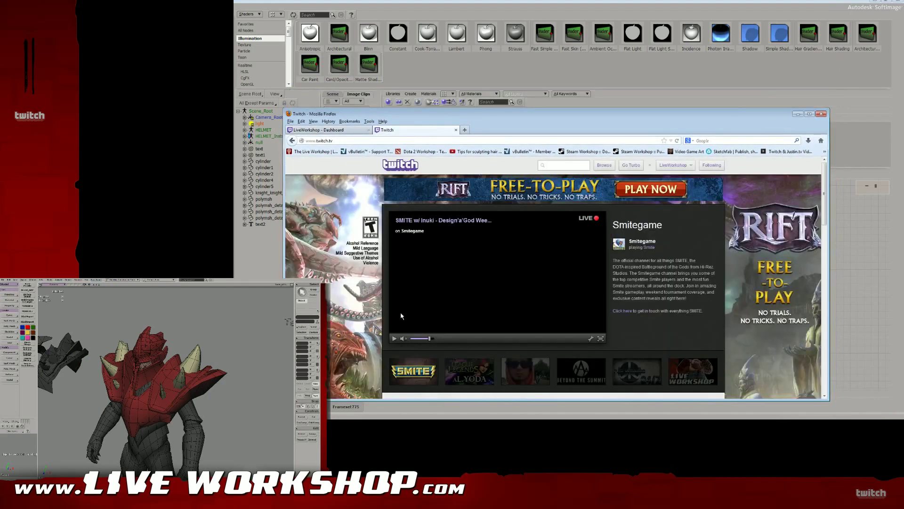
click(338, 130)
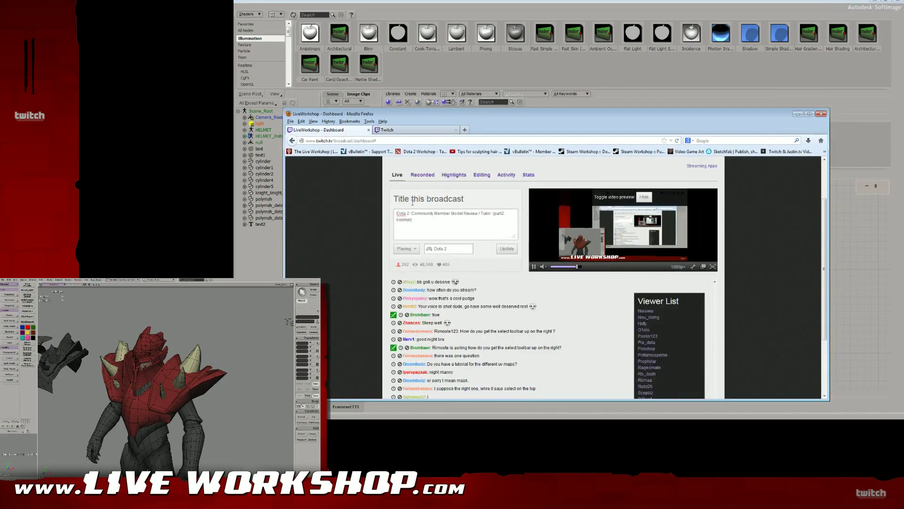
key(alt+Tab)
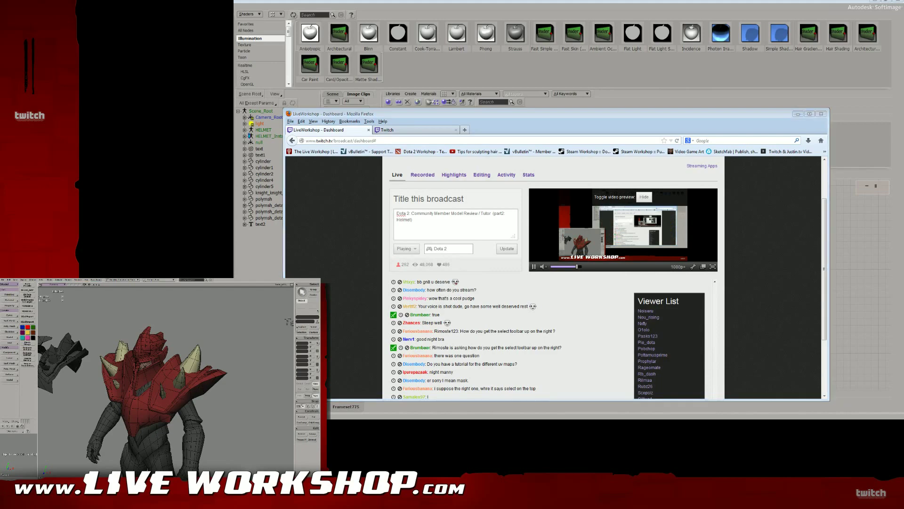
click(402, 76)
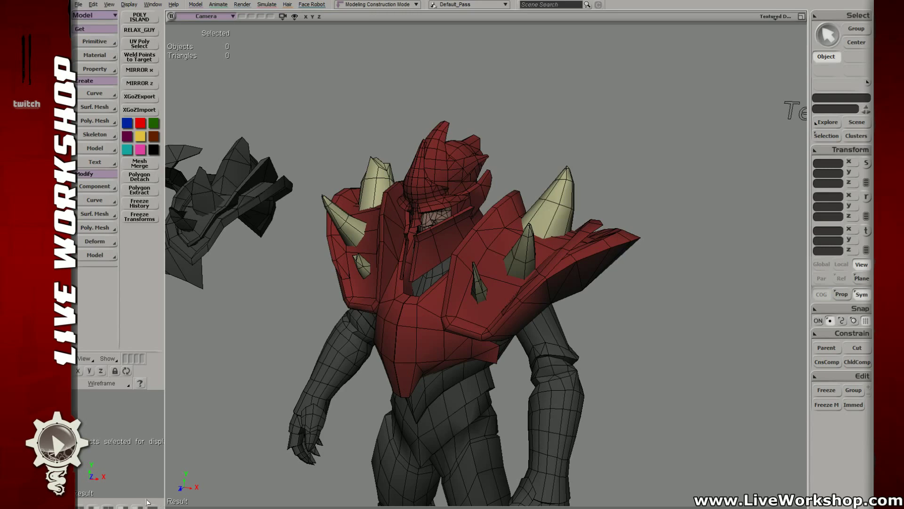
- Switch to Firefox, close the YouTube tab with the Part 2 Insanity Set video, and return to Softimage
key(alt+Tab)
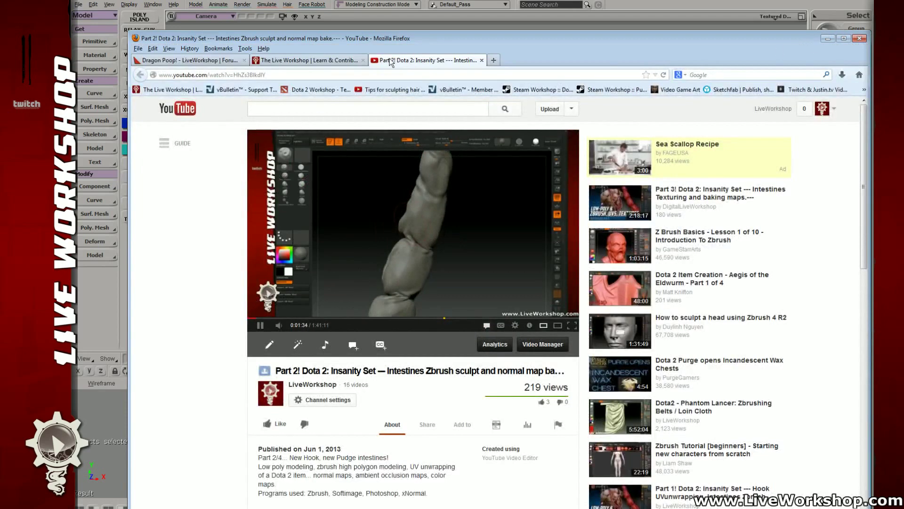
key(ctrl+w)
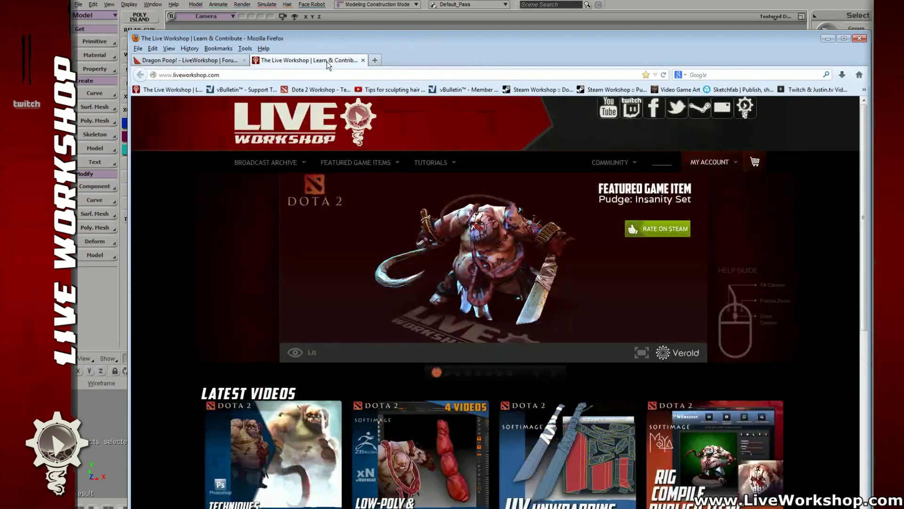
key(alt+Tab)
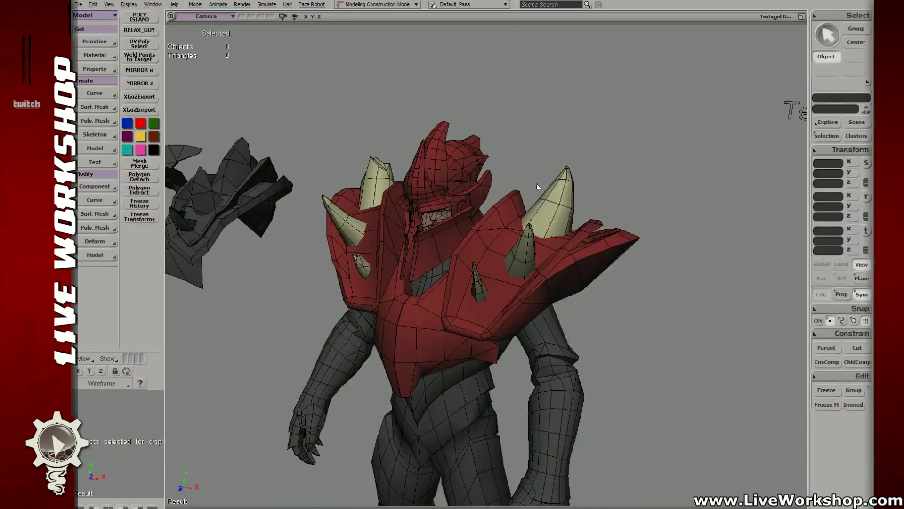
- Orbit around the armoured character, and switch to Firefox to show the Pudge: Insanity Set featured item on The Live Workshop home page
key(s)
right_drag(549, 188, 556, 167)
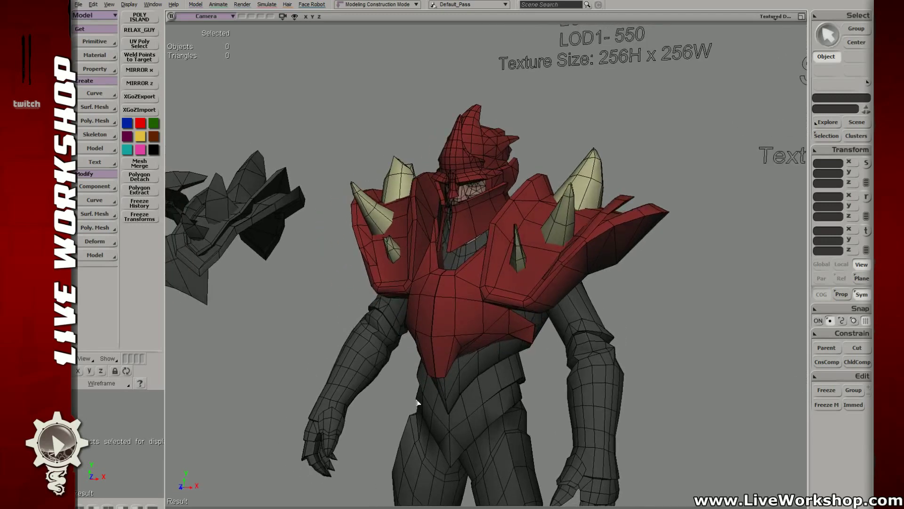
key(alt+Tab)
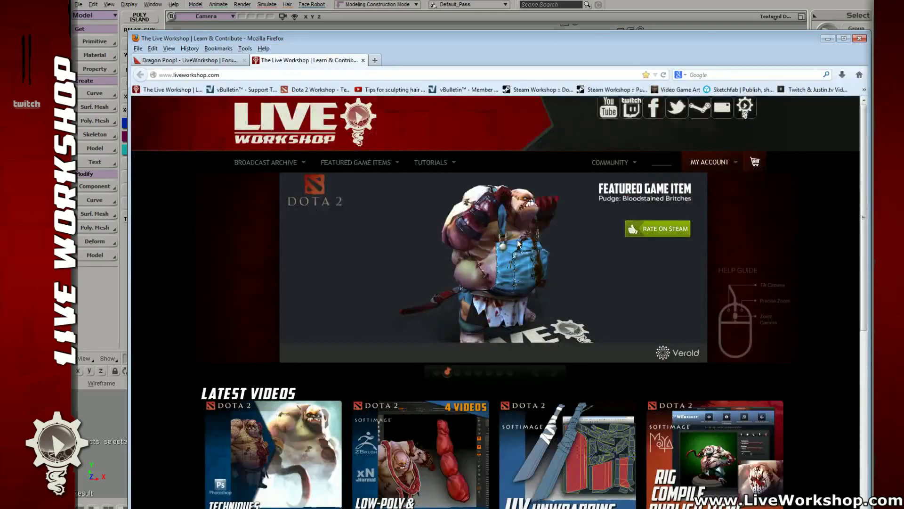
click(436, 372)
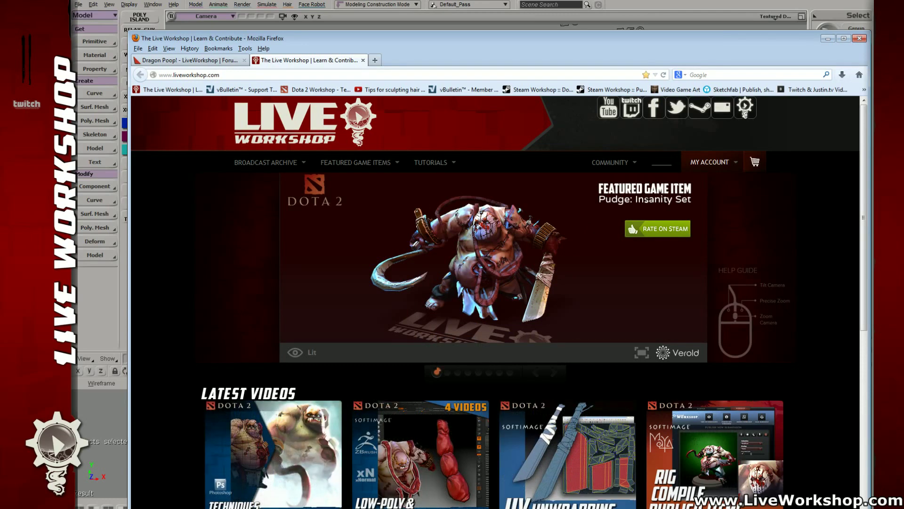
- Show the desktop and open the Render_Pictures folder of the Dota2_Pudge project through the PROJECTS shortcut
key(super+d)
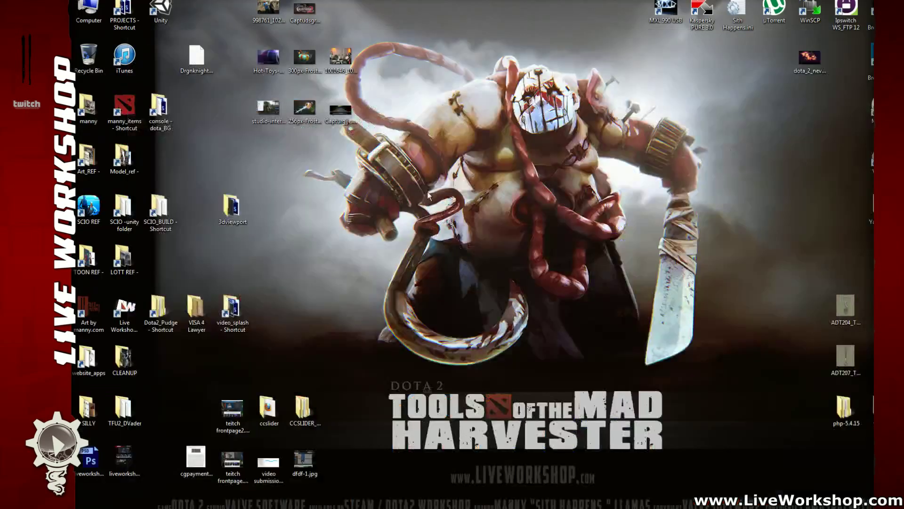
double_click(122, 10)
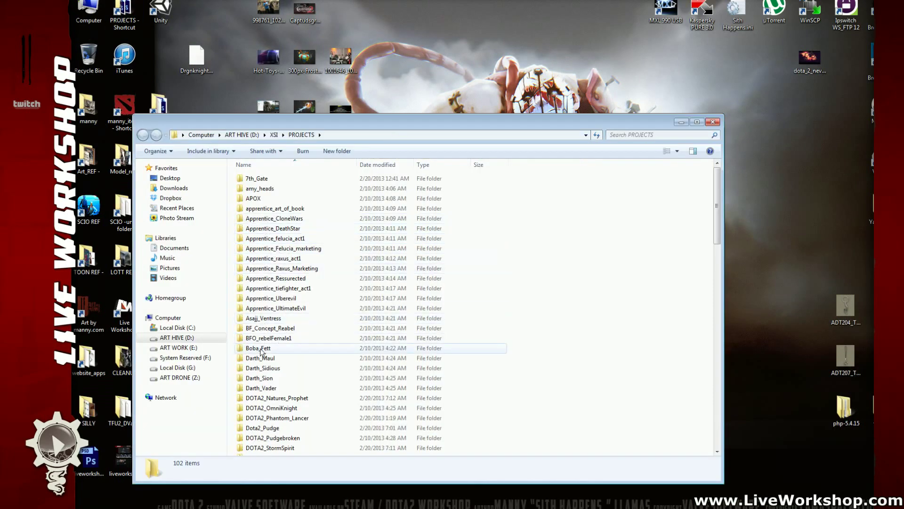
double_click(276, 428)
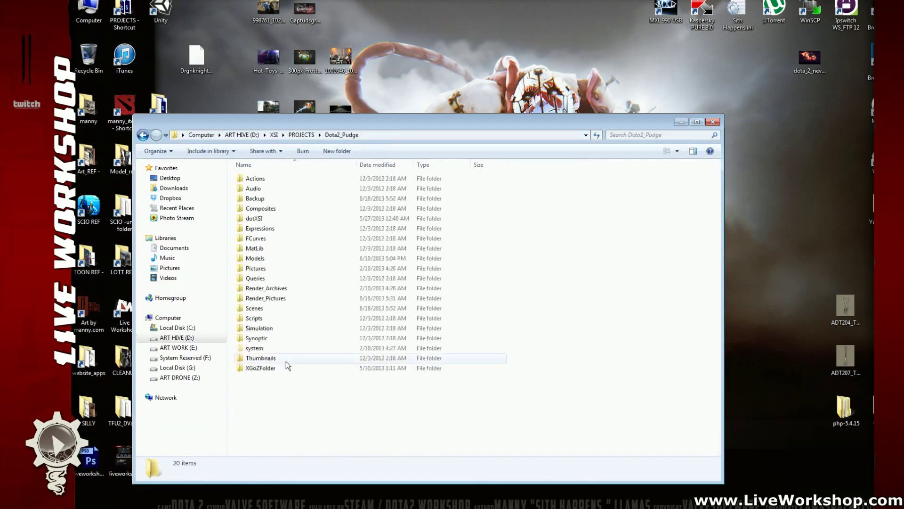
double_click(265, 298)
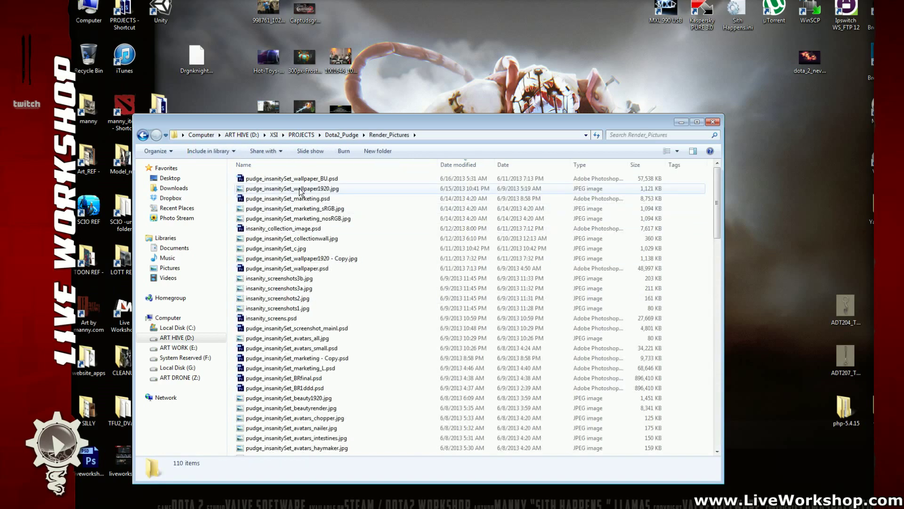
- Open pudge_insanitySet_wallpaper1920.jpg, view it full screen, and close the photo viewer
double_click(300, 188)
double_click(491, 0)
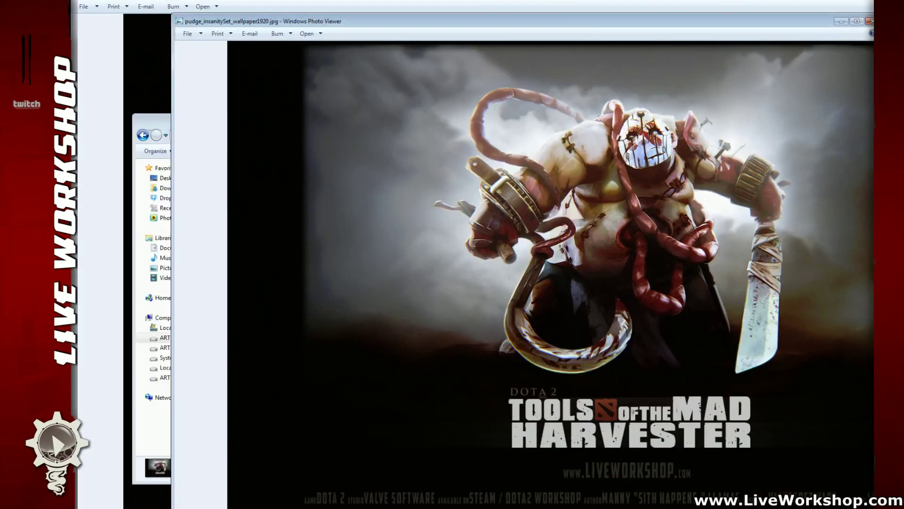
double_click(564, 19)
key(F11)
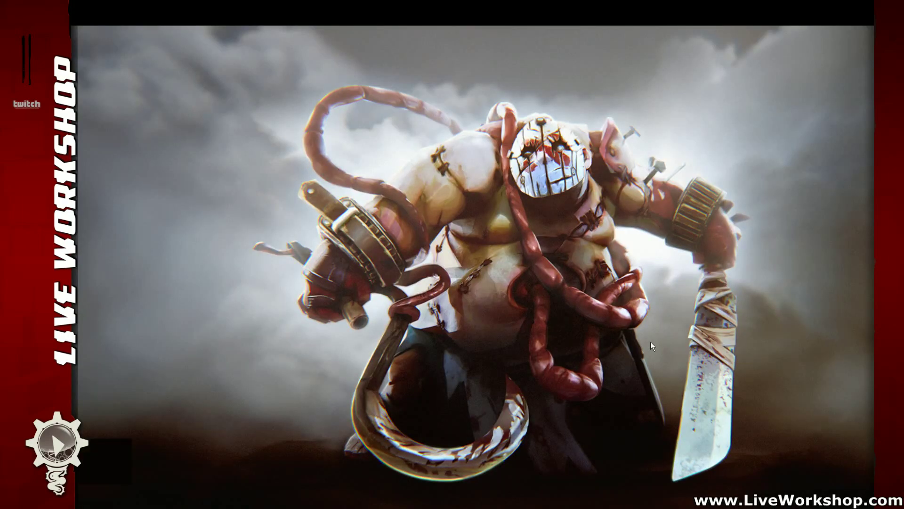
key(Escape)
key(alt+F4)
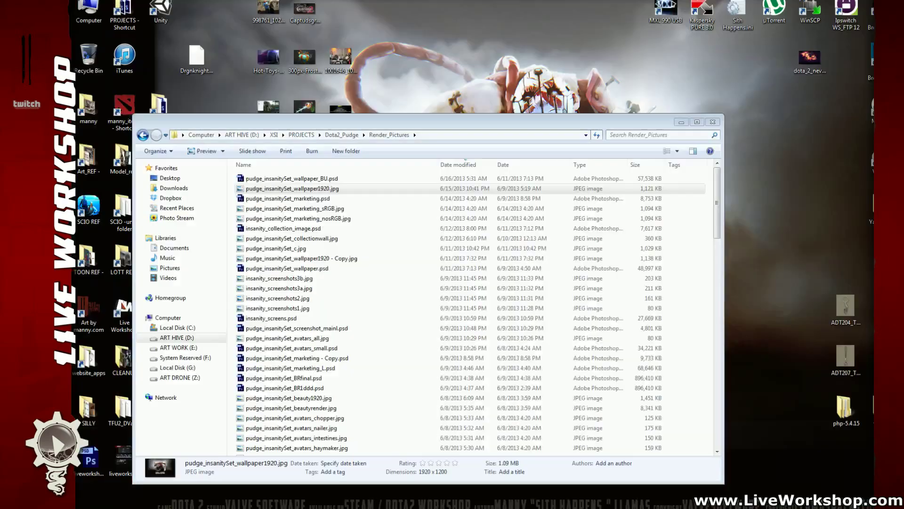
- Switch to Softimage and examine the character's helmet, shoulder, and chest armour from the front and three-quarter angles
key(alt+Tab)
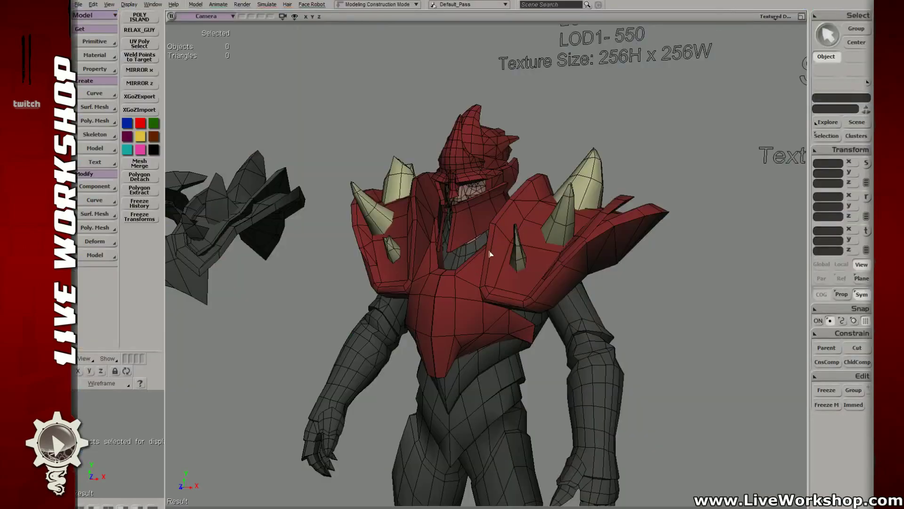
scroll(504, 257, up, 5)
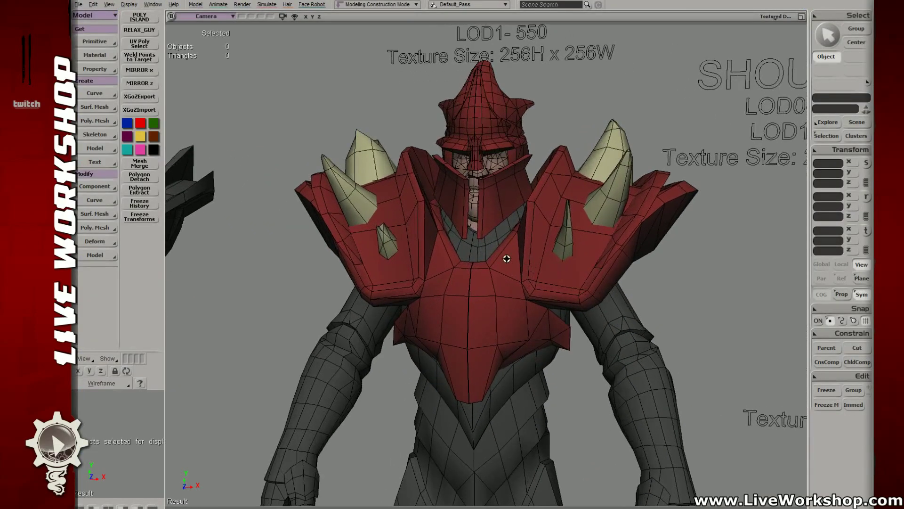
right_drag(507, 258, 545, 252)
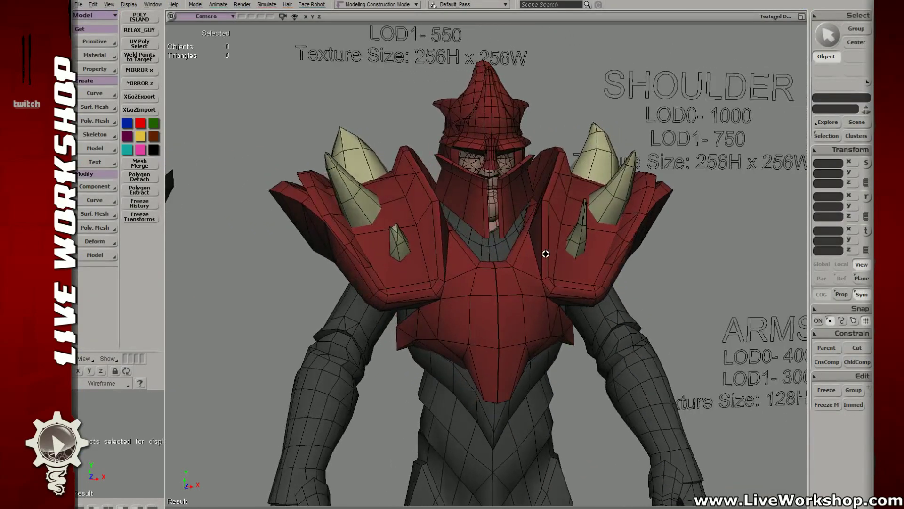
middle_drag(544, 252, 363, 226)
right_drag(363, 226, 527, 240)
middle_drag(527, 240, 580, 260)
right_drag(580, 260, 542, 258)
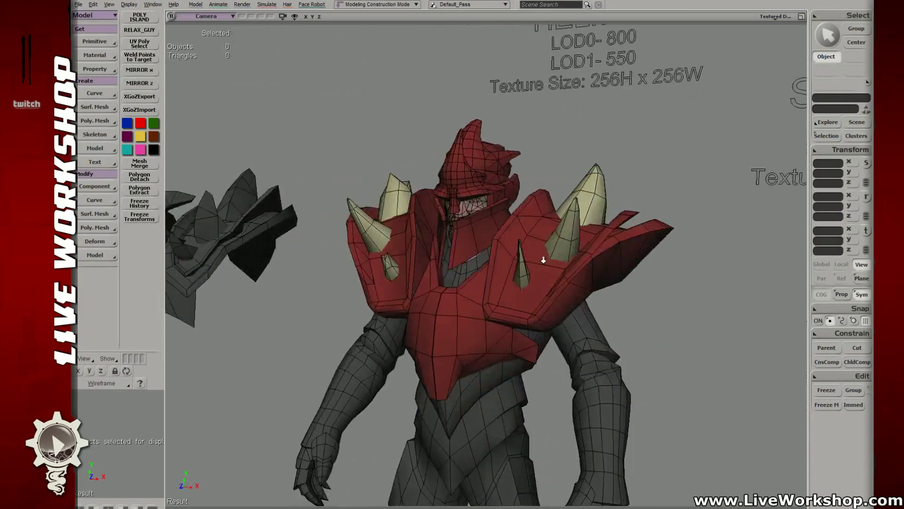
middle_drag(542, 259, 494, 258)
right_drag(494, 258, 559, 251)
middle_drag(559, 251, 589, 258)
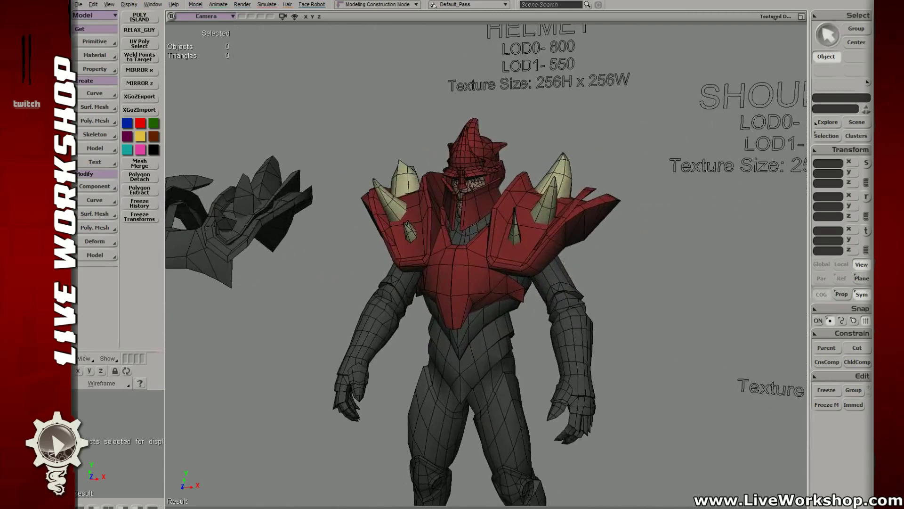
- Switch to Firefox and rotate the Pudge: Bloodstained Britches model on The Live Workshop home page
key(alt+Tab)
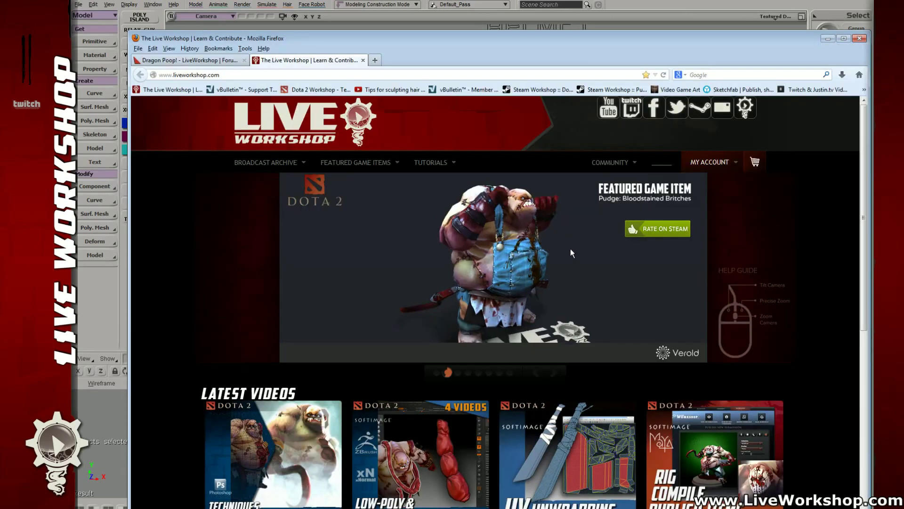
drag(571, 253, 535, 280)
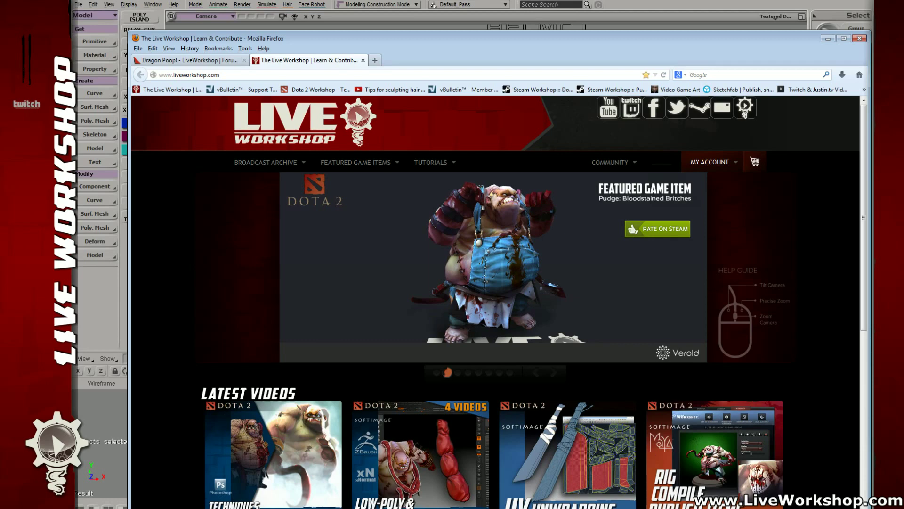